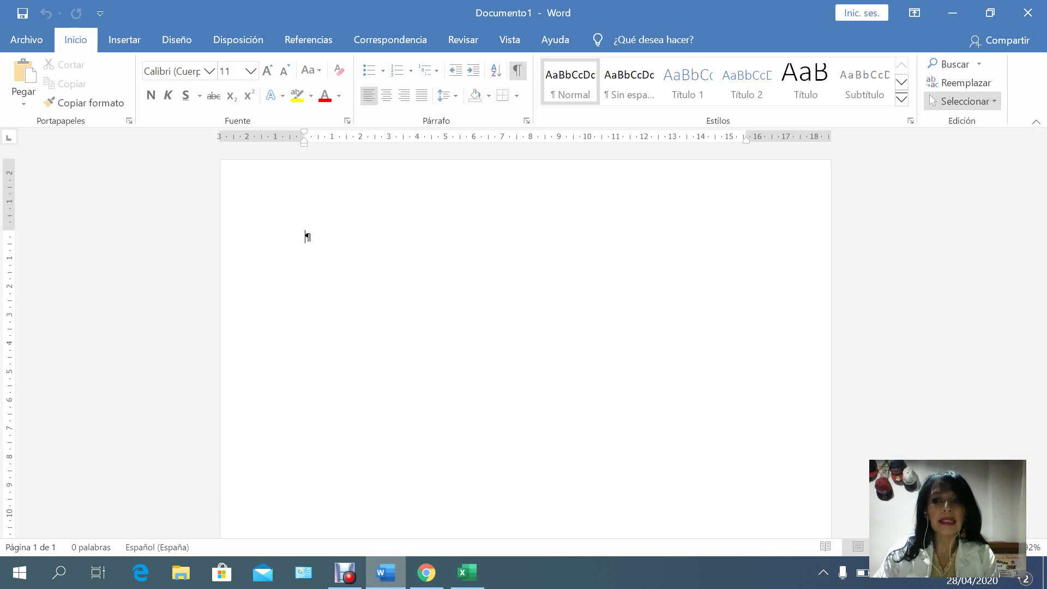
Select the entire document and set its font to Arial at size 12.
{"action": "left_click", "coordinate": [963, 100]}
{"action": "key", "text": "Down"}
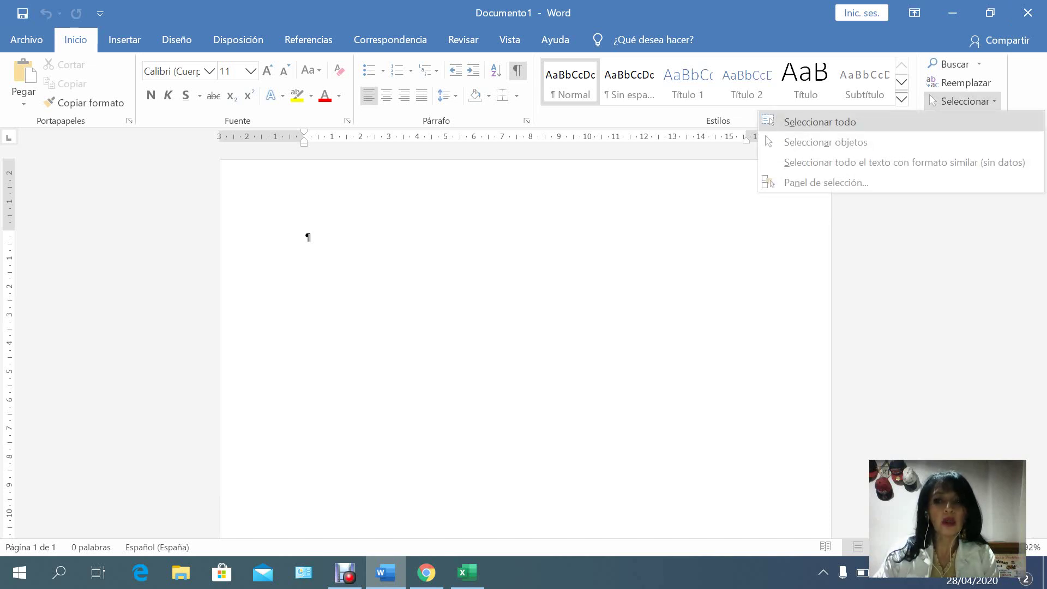
{"action": "key", "text": "Return"}
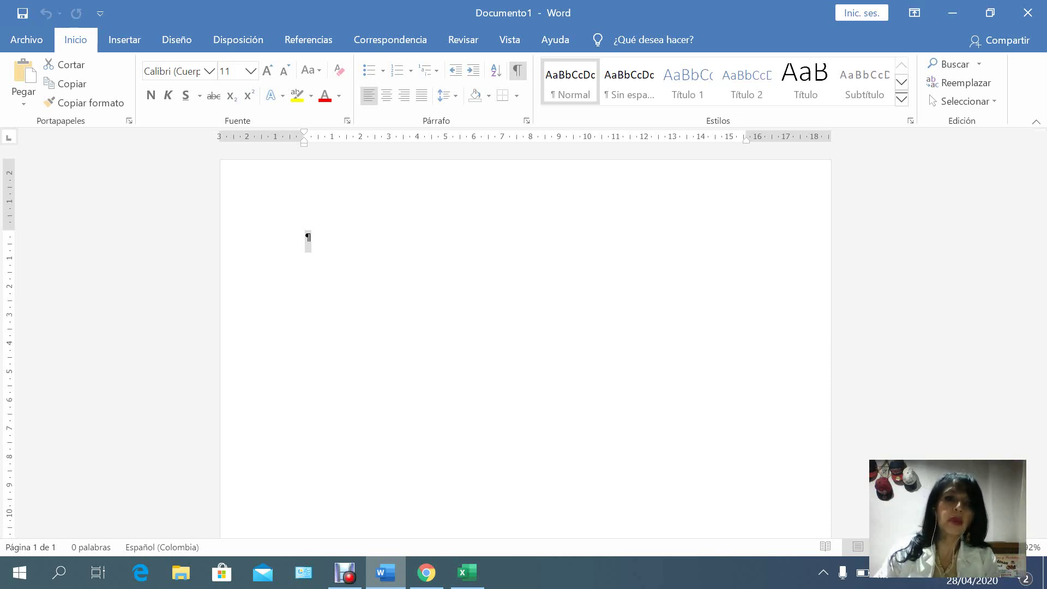
{"action": "left_click", "coordinate": [209, 71]}
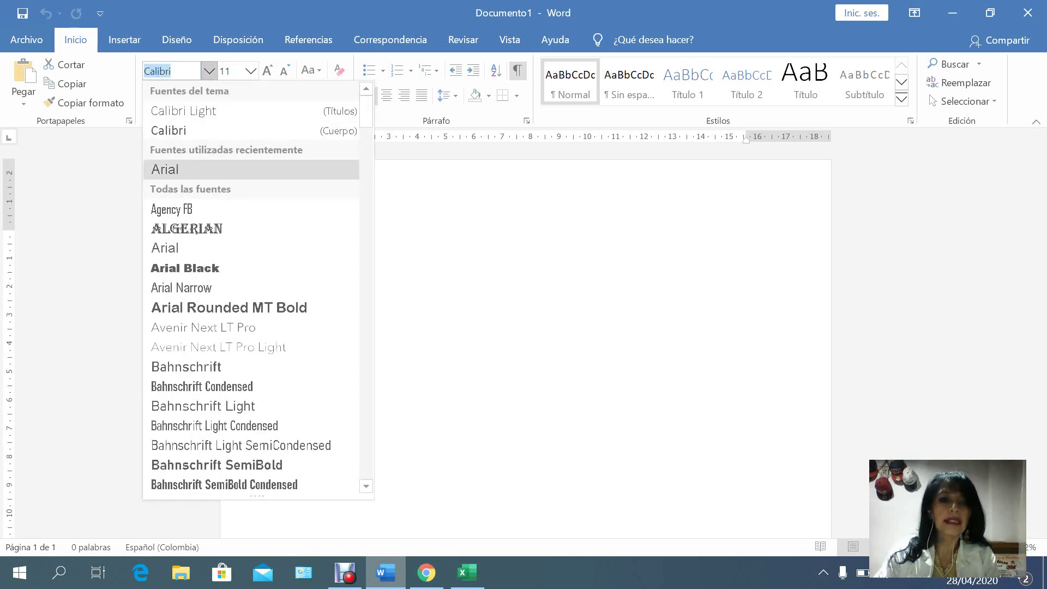
{"action": "left_click", "coordinate": [166, 170]}
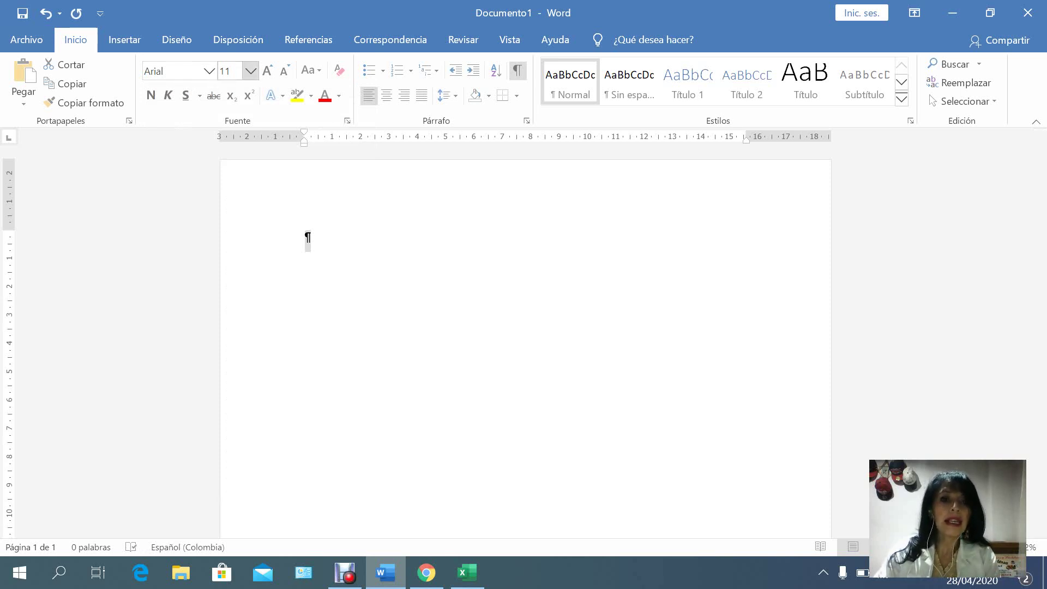
{"action": "left_click", "coordinate": [251, 70]}
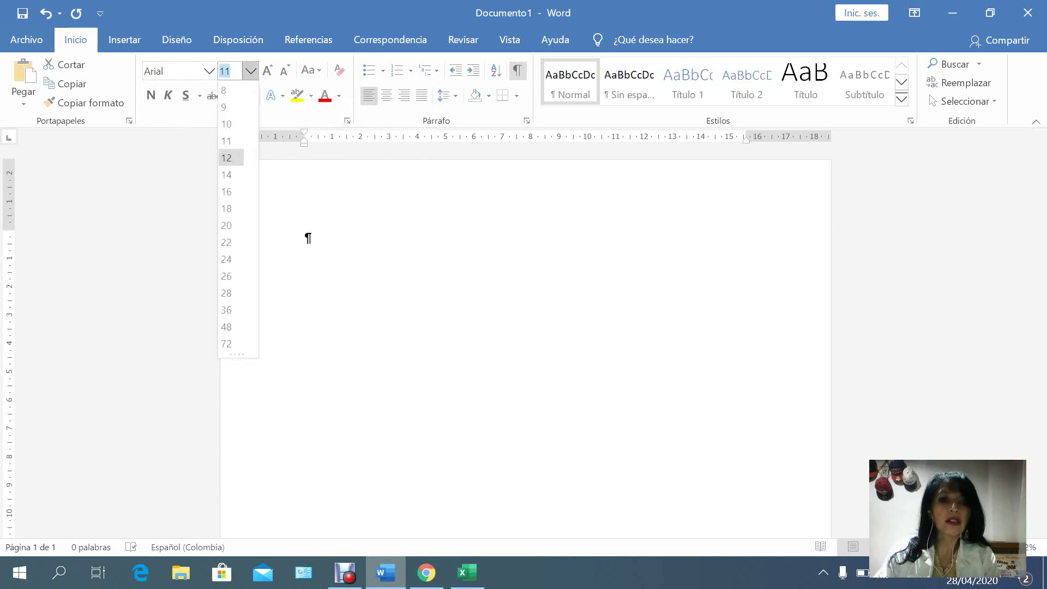
{"action": "left_click", "coordinate": [226, 157]}
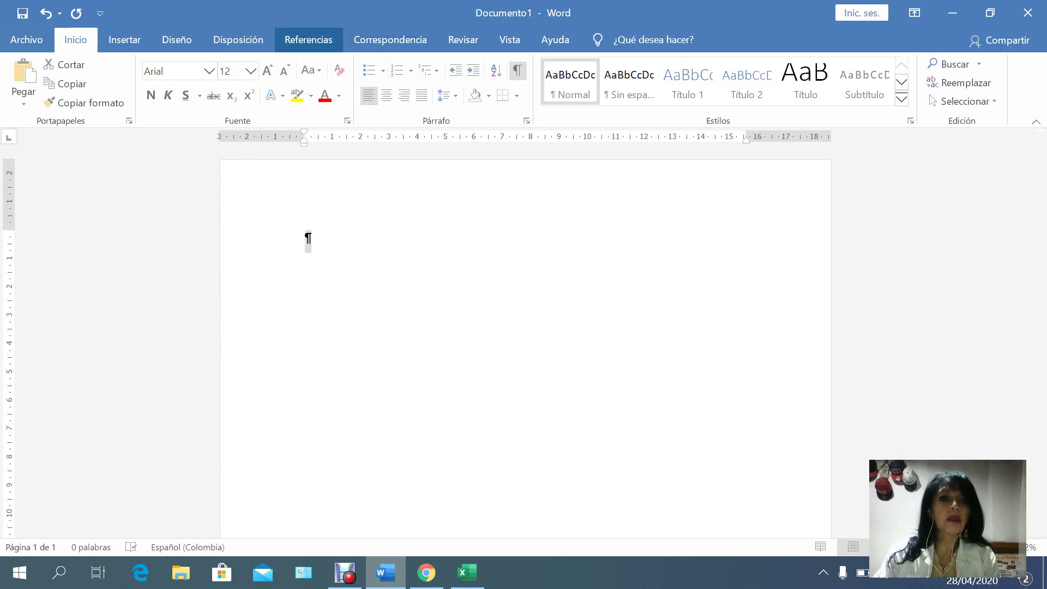
Set custom page margins to 4 cm top, 3 cm bottom and 4 cm left.
{"action": "left_click", "coordinate": [238, 40]}
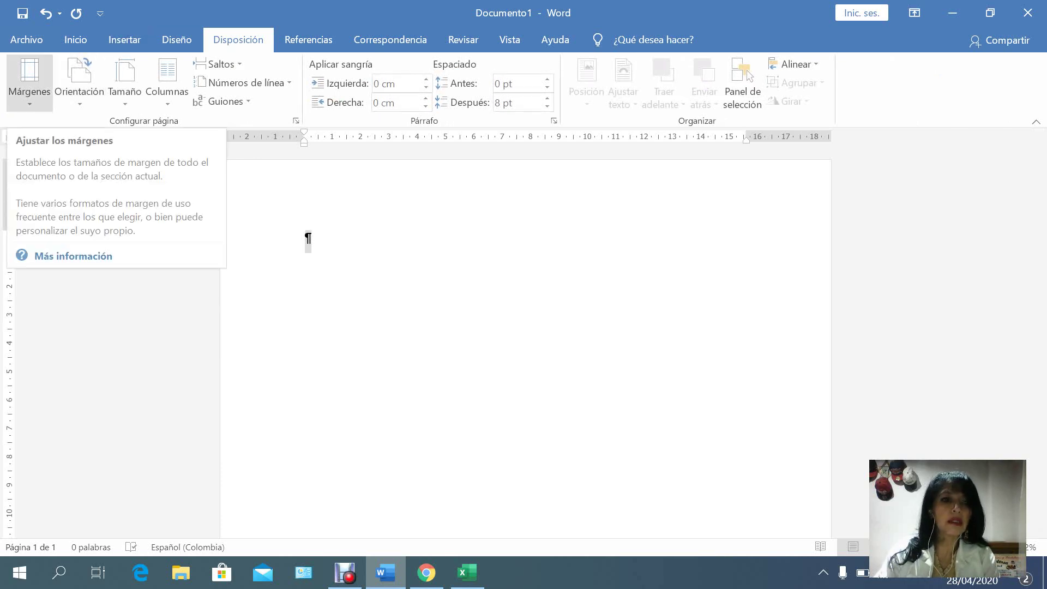
{"action": "left_click", "coordinate": [30, 82]}
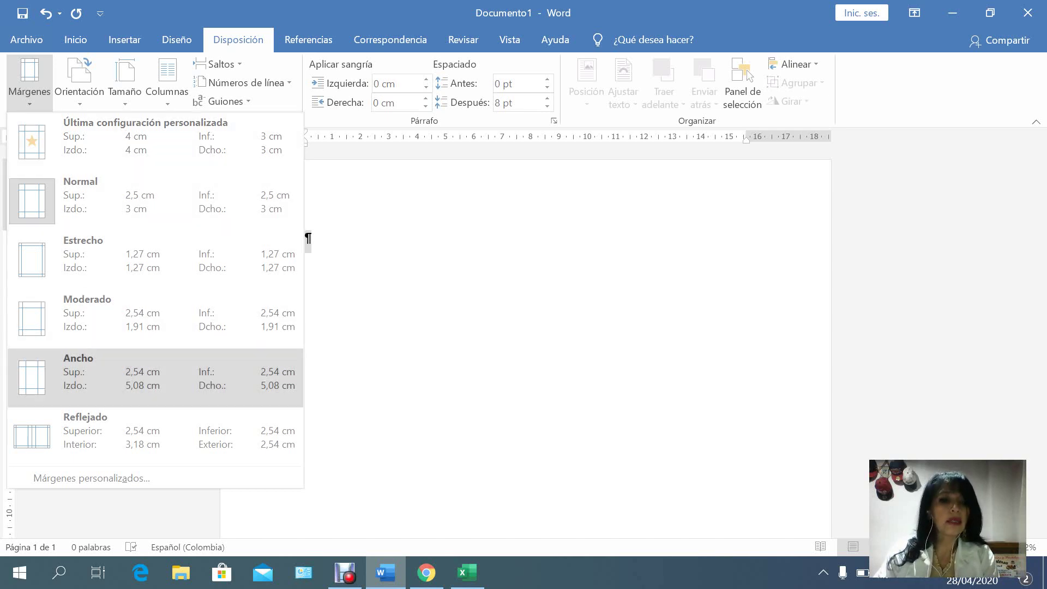
{"action": "left_click", "coordinate": [91, 478]}
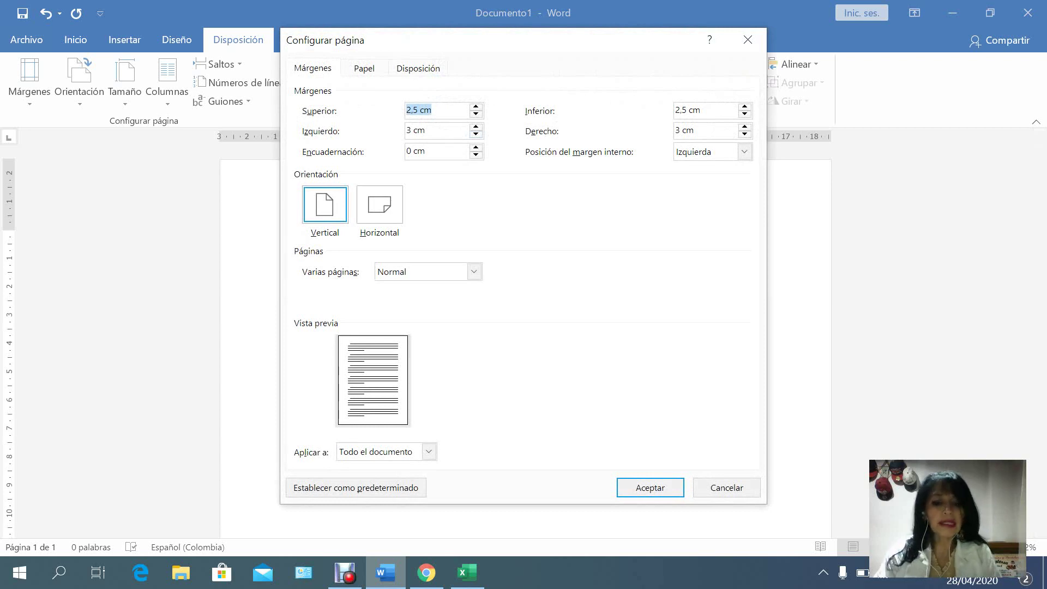
{"action": "type", "text": "4"}
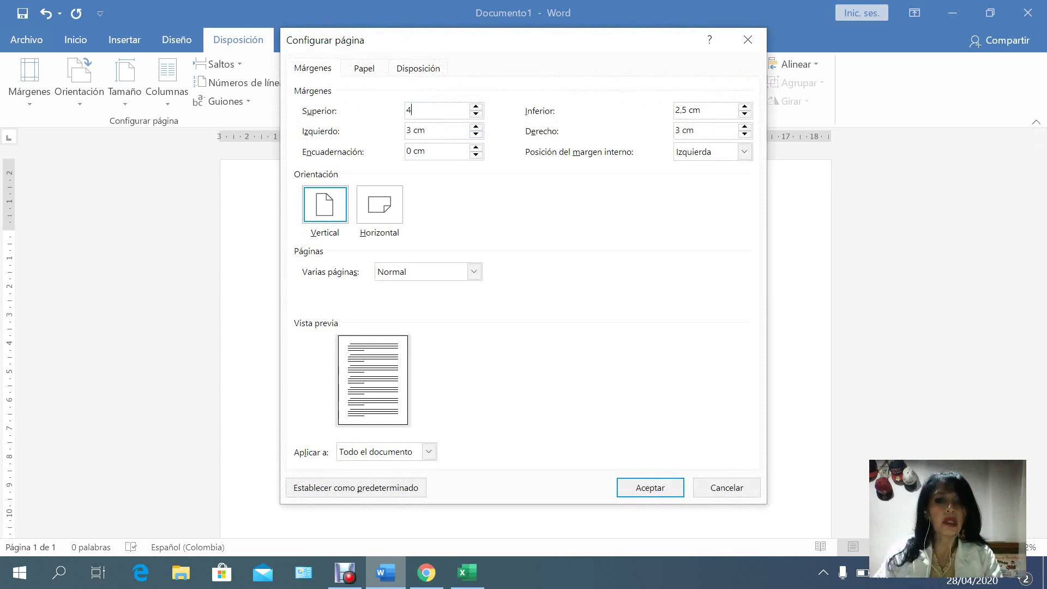
{"action": "left_click", "coordinate": [700, 110]}
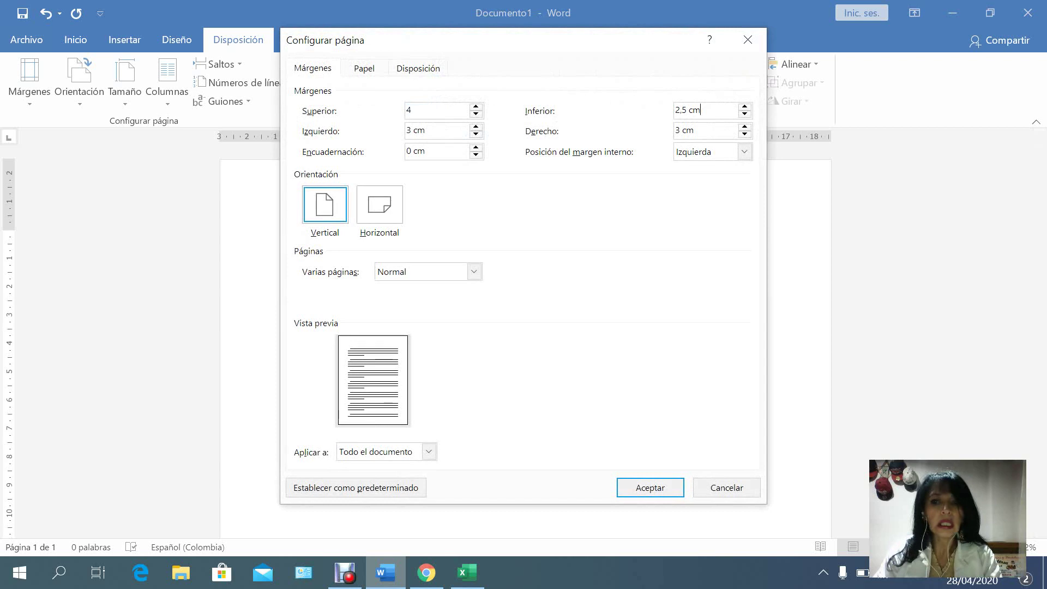
{"action": "key", "text": "BackSpace"}
{"action": "key", "text": "BackSpace"}
{"action": "key", "text": "BackSpace"}
{"action": "key", "text": "BackSpace"}
{"action": "key", "text": "BackSpace"}
{"action": "key", "text": "BackSpace"}
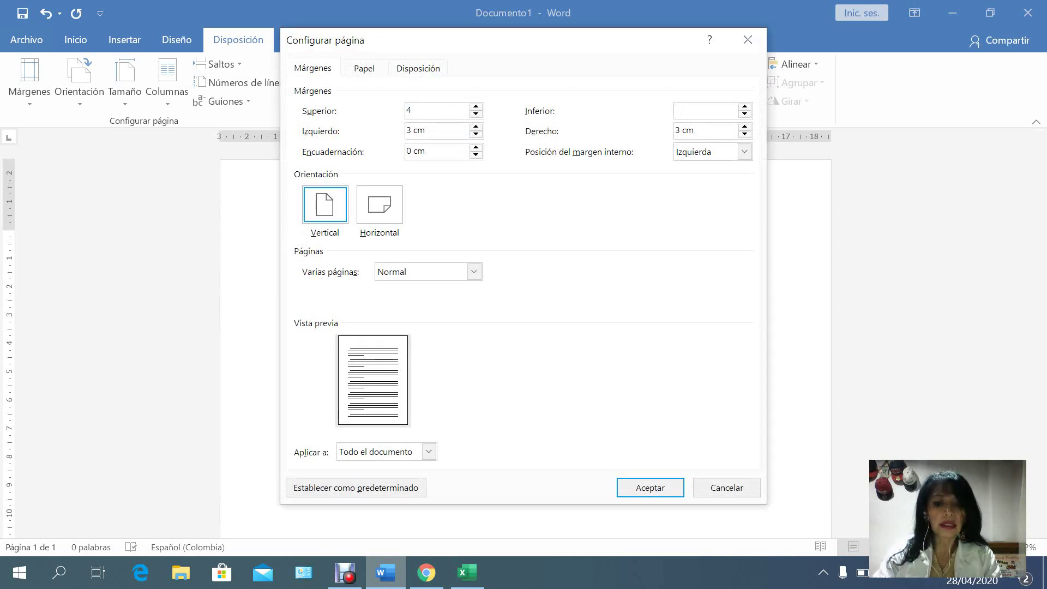
{"action": "type", "text": "3"}
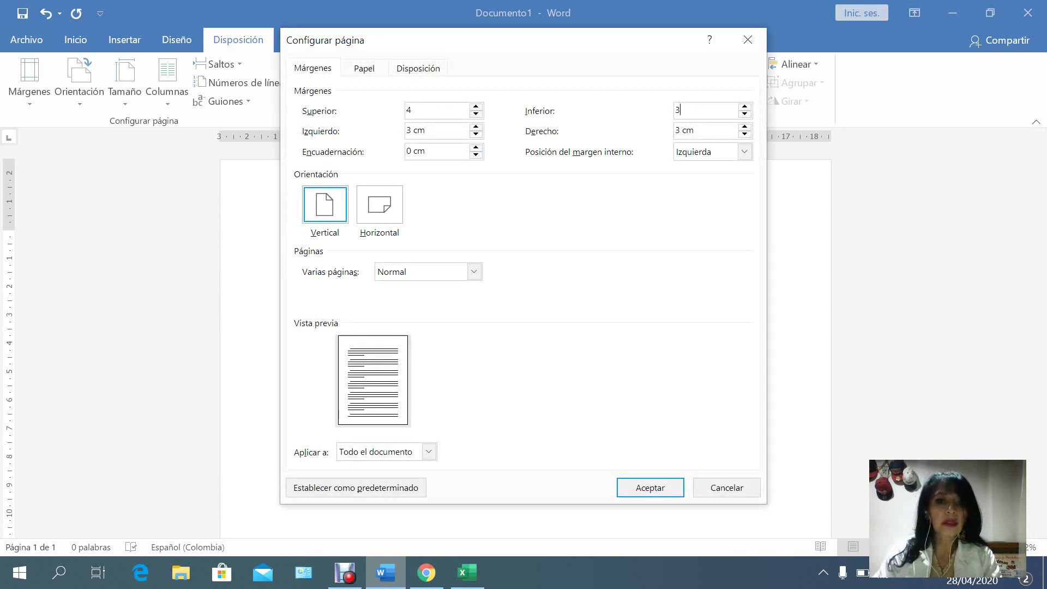
{"action": "left_click", "coordinate": [425, 130]}
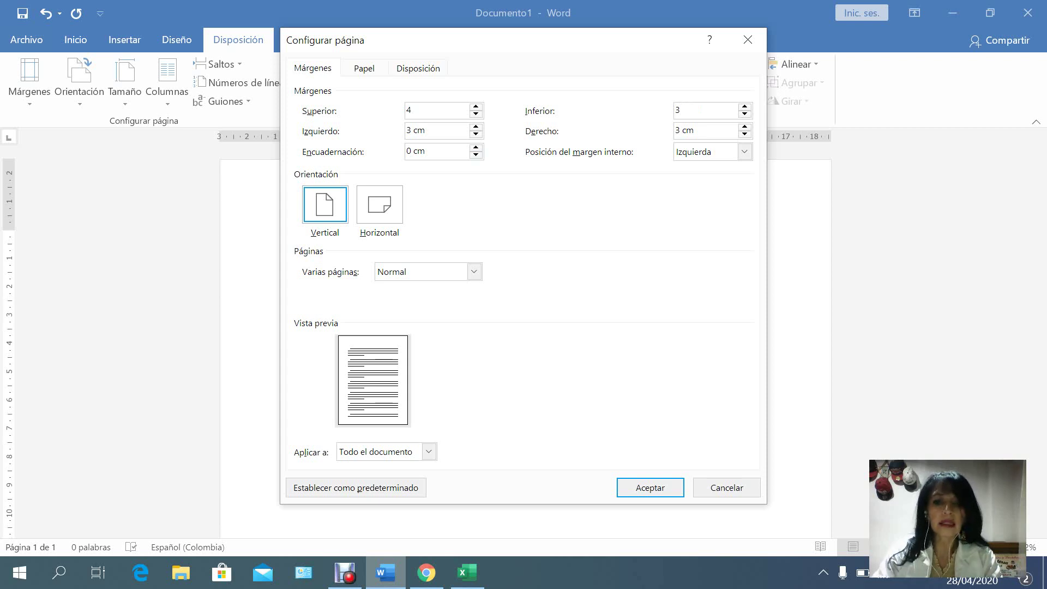
{"action": "key", "text": "BackSpace"}
{"action": "key", "text": "BackSpace"}
{"action": "key", "text": "BackSpace"}
{"action": "key", "text": "BackSpace"}
{"action": "type", "text": "4"}
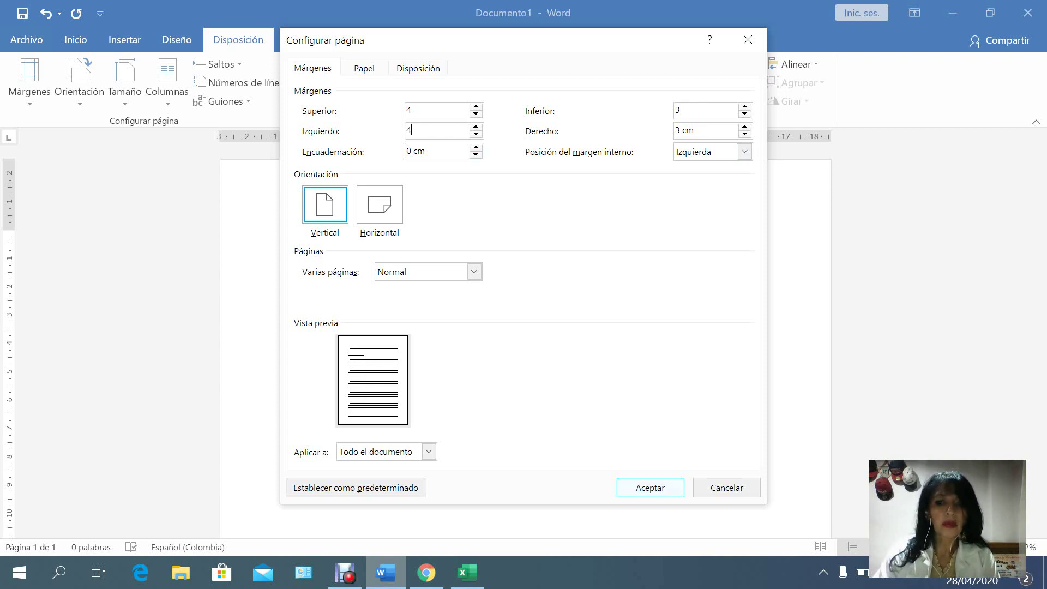
{"action": "left_click", "coordinate": [650, 487]}
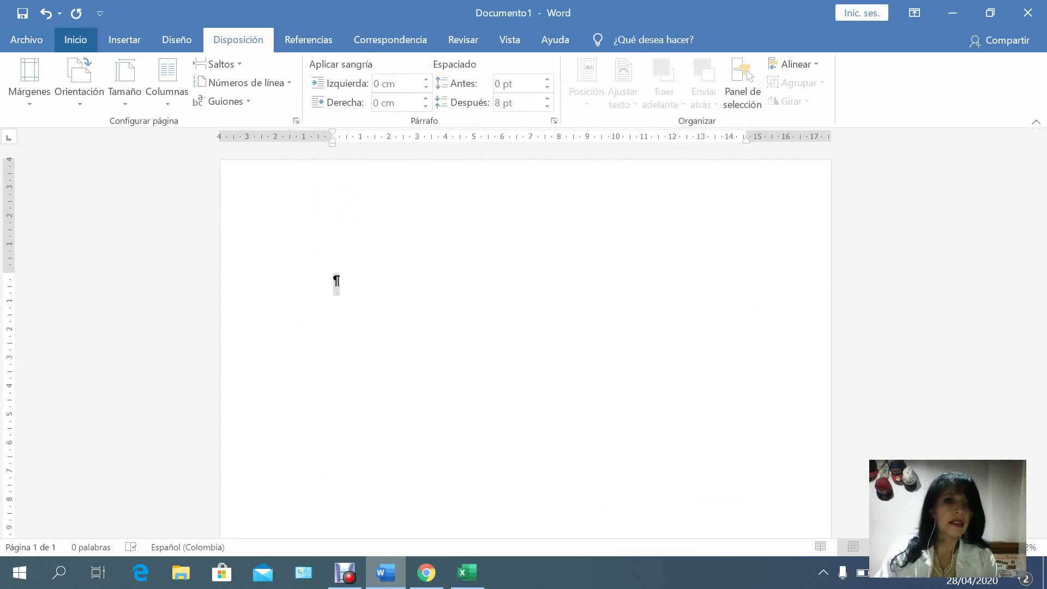
Set paragraph spacing after to 0 pt and line spacing to Sencillo (single).
{"action": "left_click", "coordinate": [76, 39]}
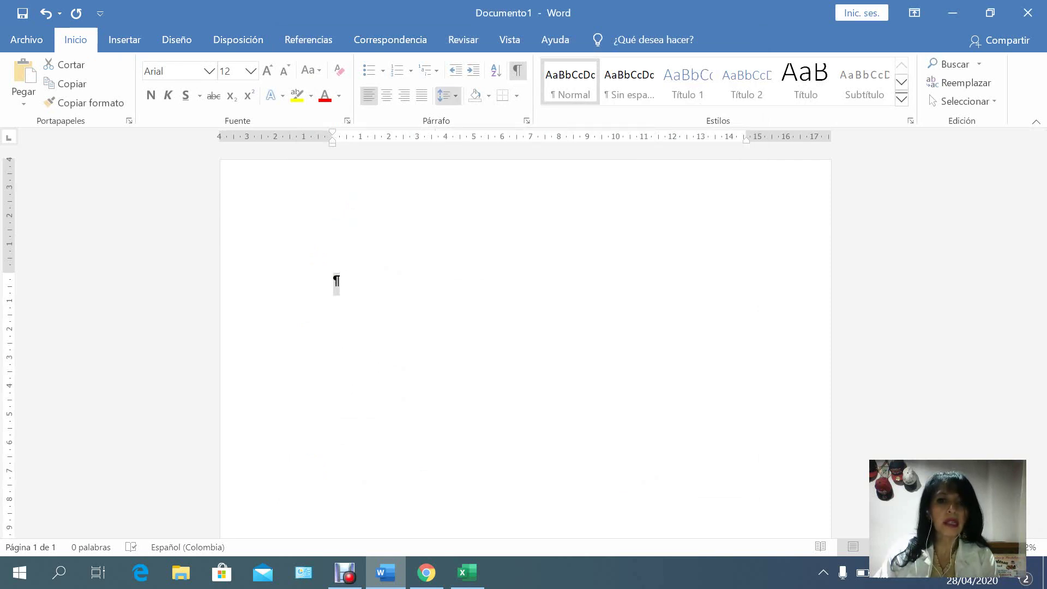
{"action": "left_click", "coordinate": [446, 96]}
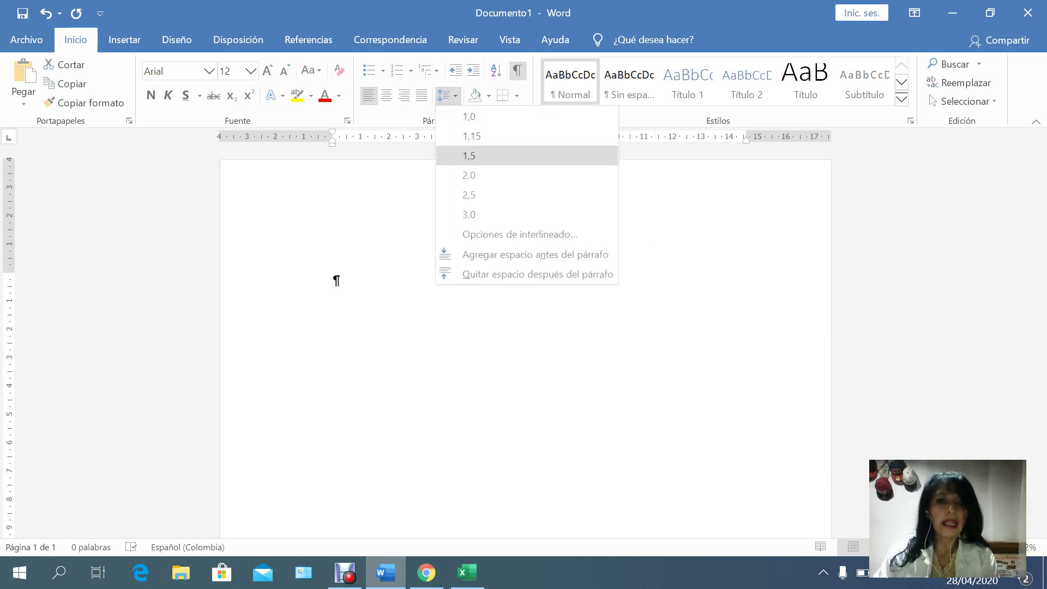
{"action": "left_click", "coordinate": [493, 234]}
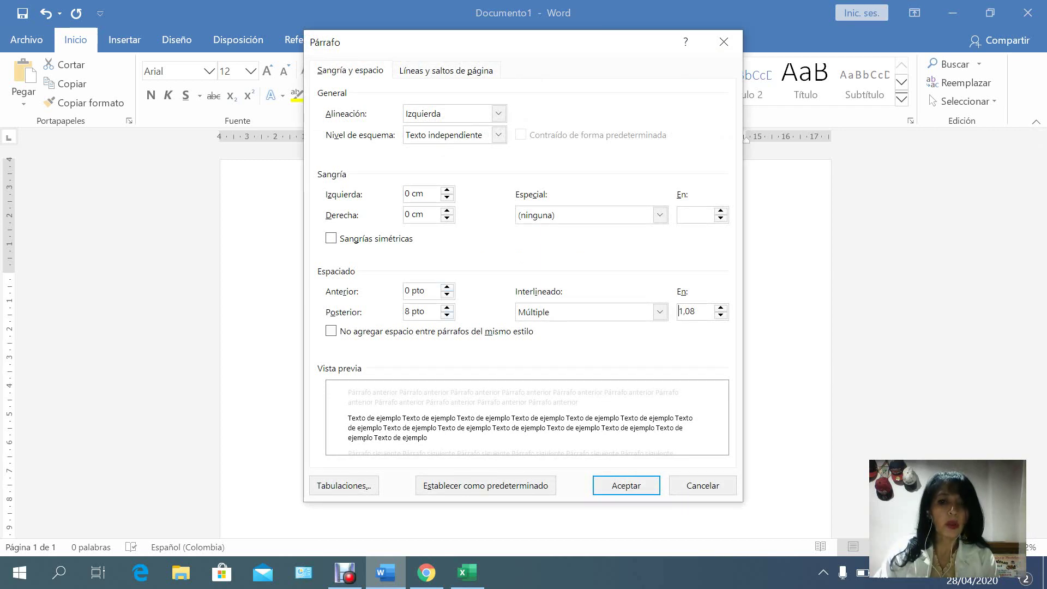
{"action": "double_click", "coordinate": [447, 316]}
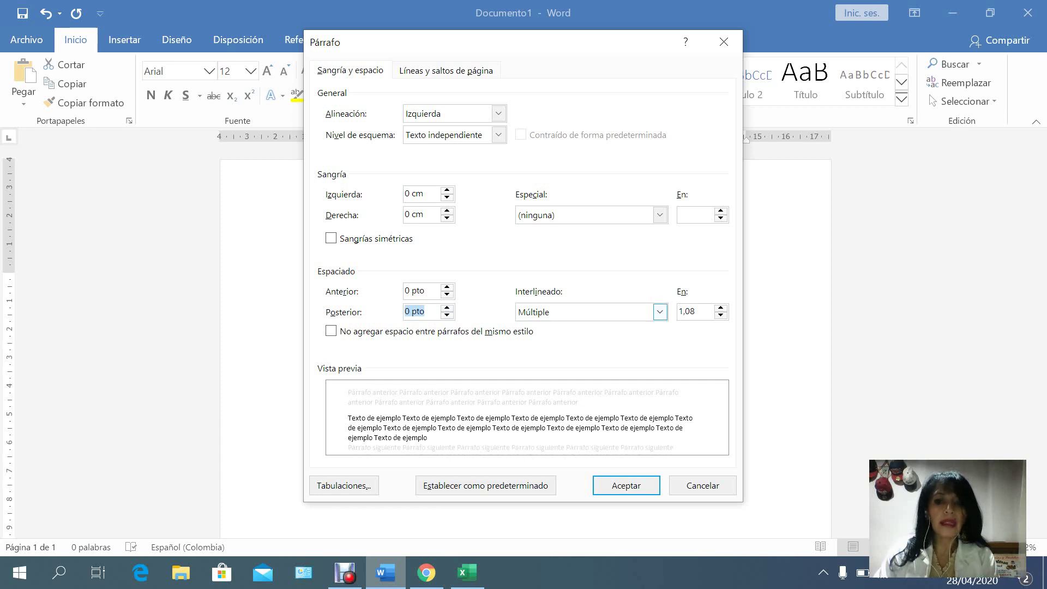
{"action": "left_click", "coordinate": [660, 312]}
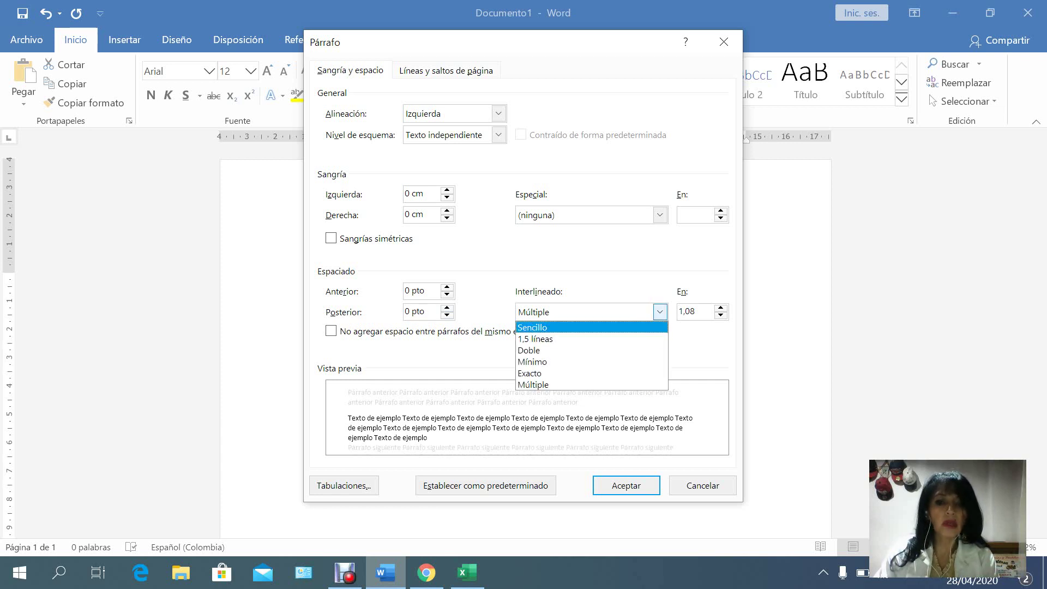
{"action": "left_click", "coordinate": [540, 325]}
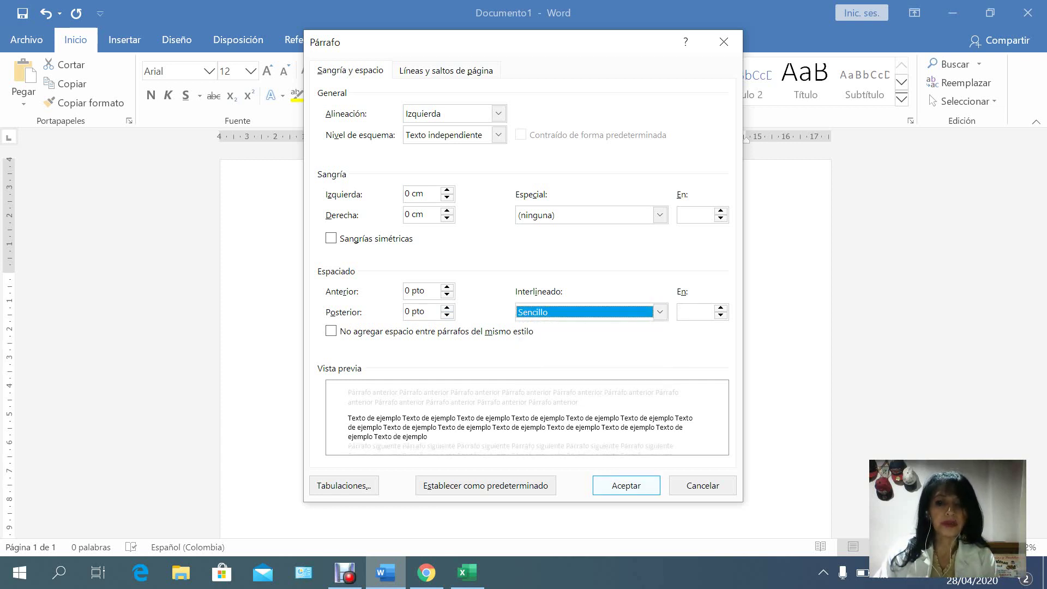
{"action": "left_click", "coordinate": [626, 486]}
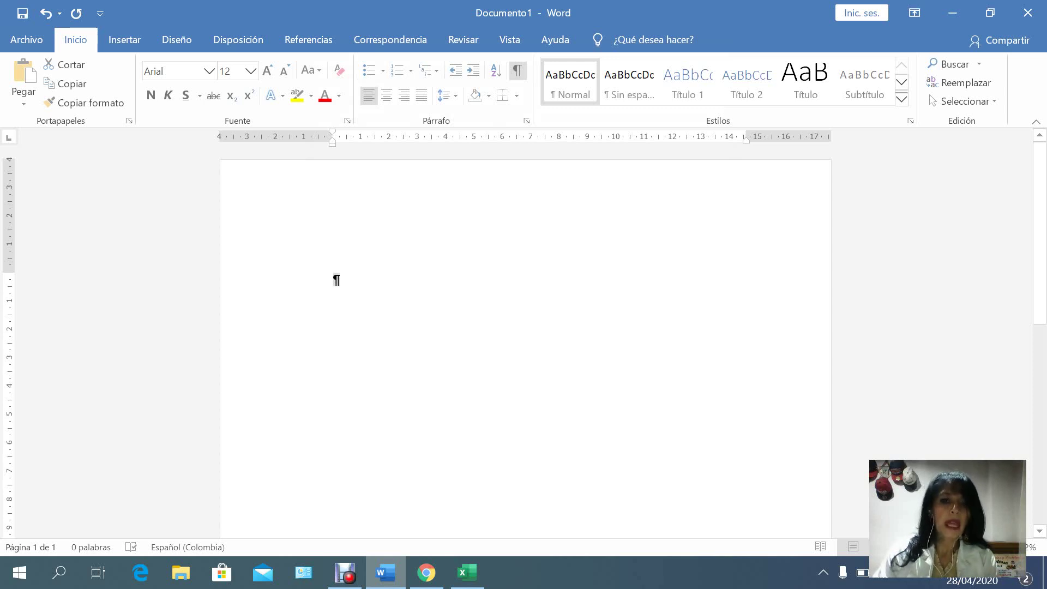
Type LOGO in the page header, then go back to the document body.
{"action": "double_click", "coordinate": [336, 208]}
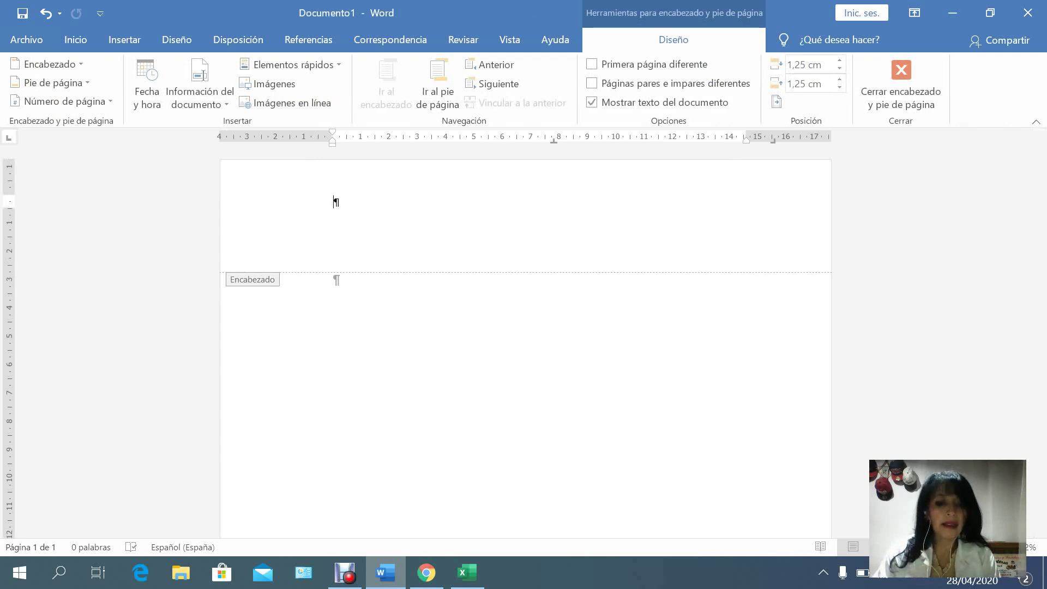
{"action": "type", "text": "LOGO"}
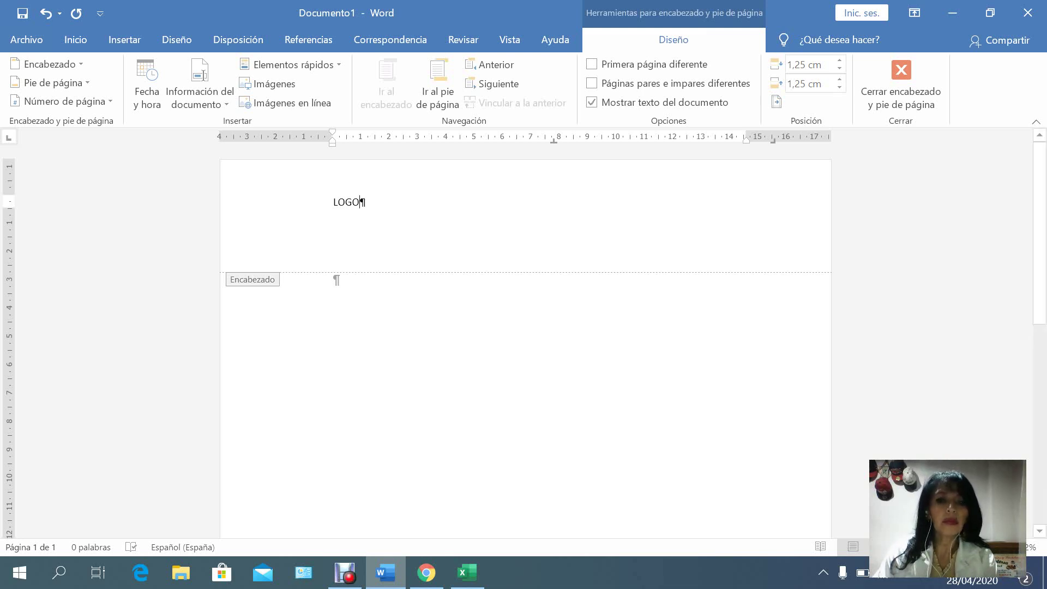
{"action": "double_click", "coordinate": [334, 279]}
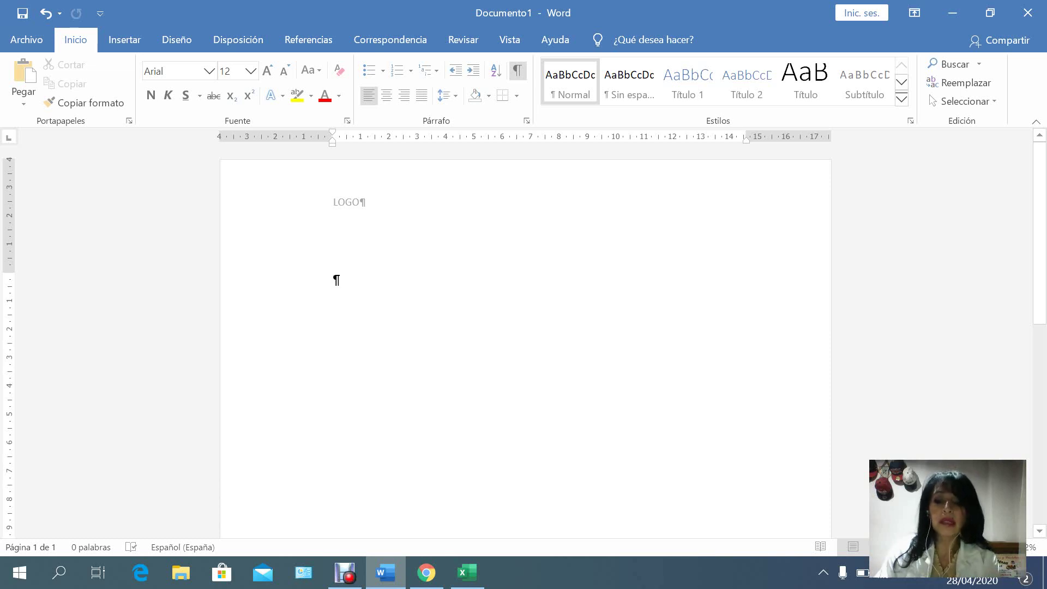
Add centred lines CIRCULAR and 001, followed by a justified blank paragraph.
{"action": "key", "text": "Return"}
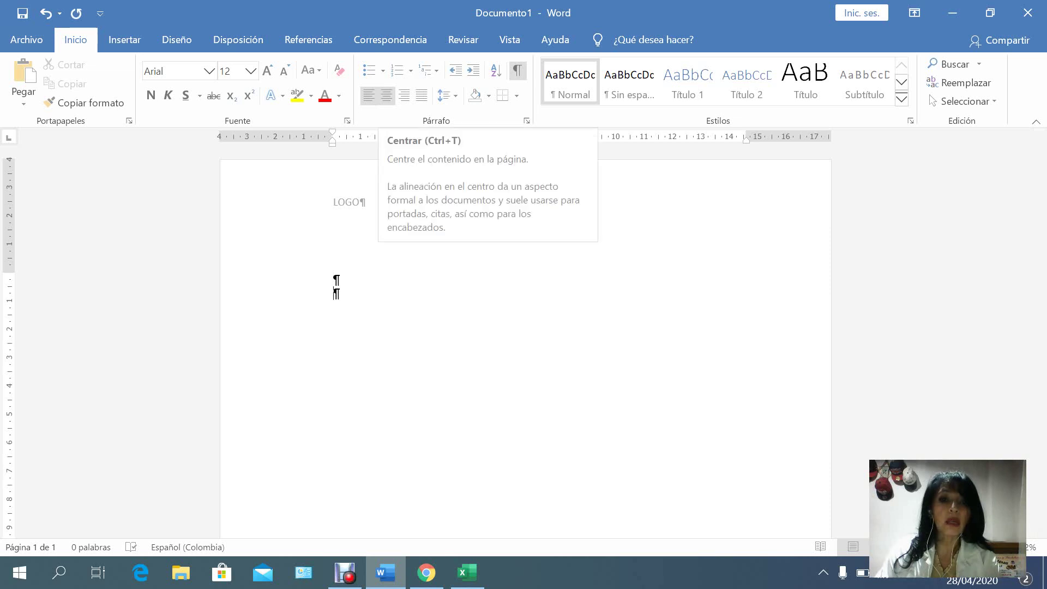
{"action": "left_click", "coordinate": [386, 96]}
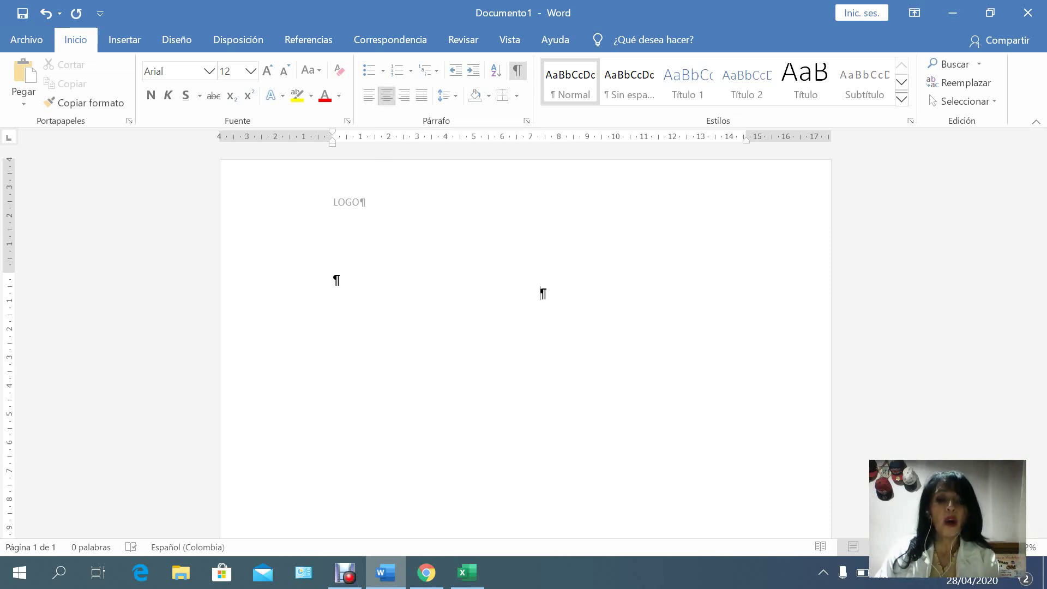
{"action": "type", "text": "CIR"}
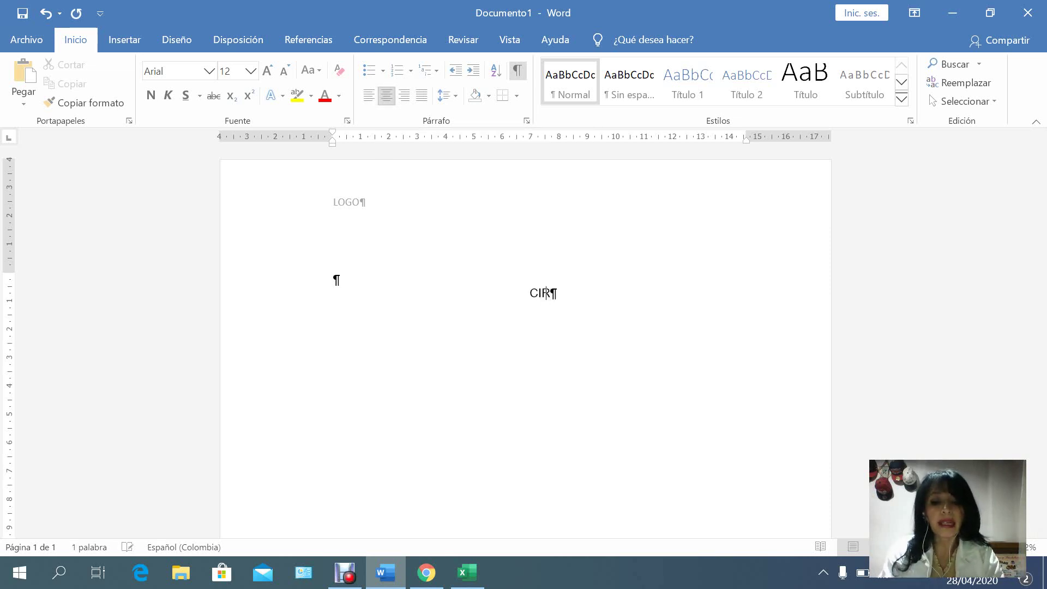
{"action": "type", "text": "CULAR"}
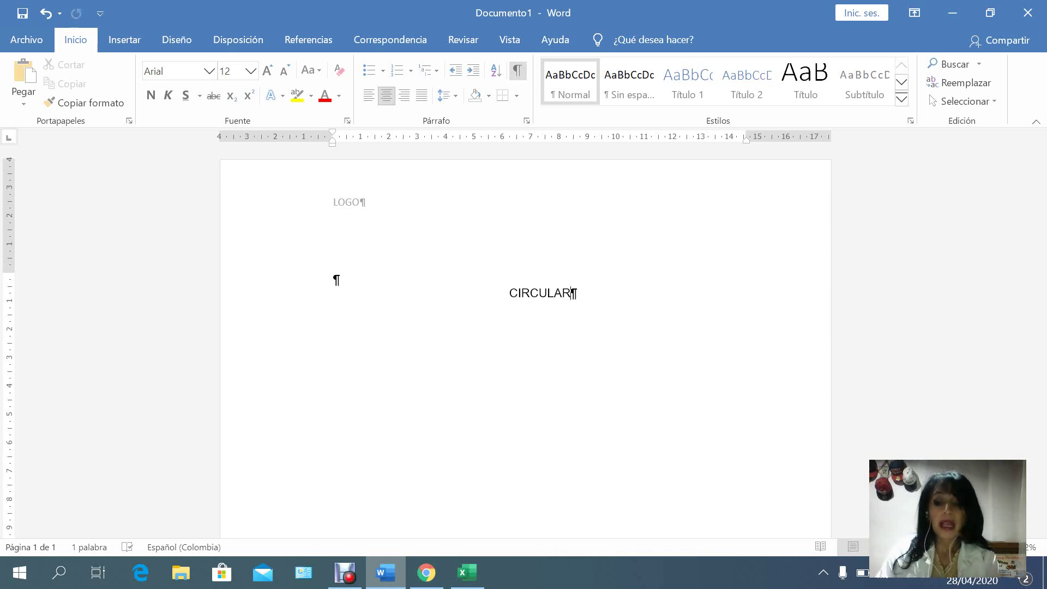
{"action": "key", "text": "Return"}
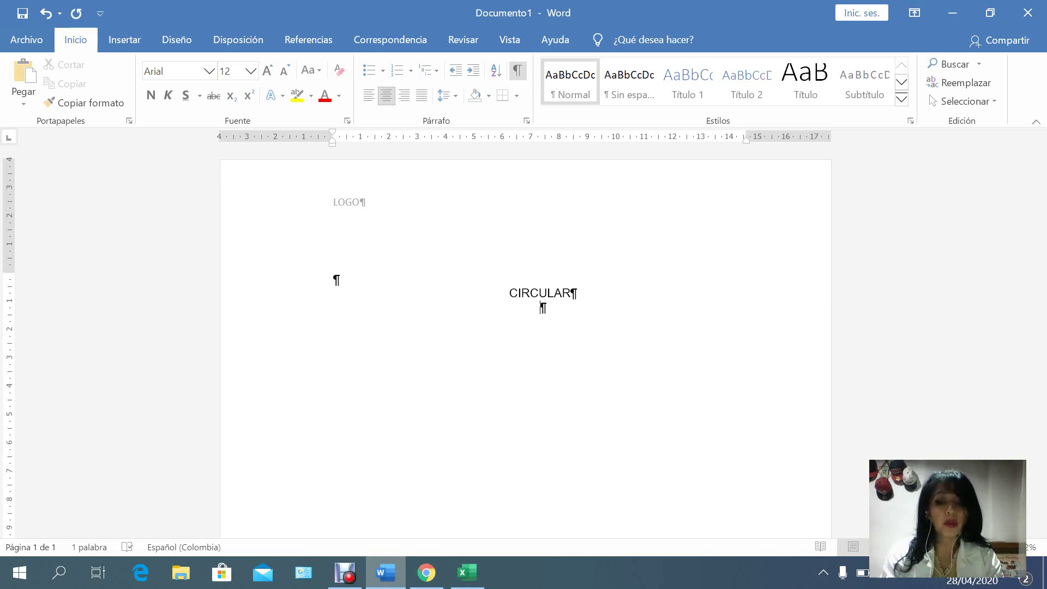
{"action": "type", "text": "00"}
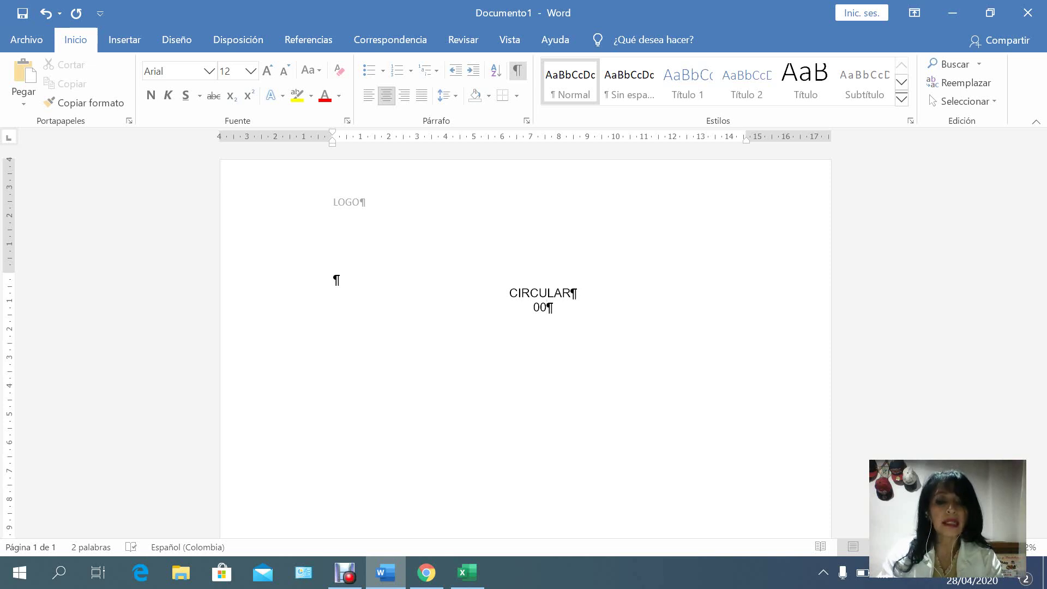
{"action": "type", "text": "1"}
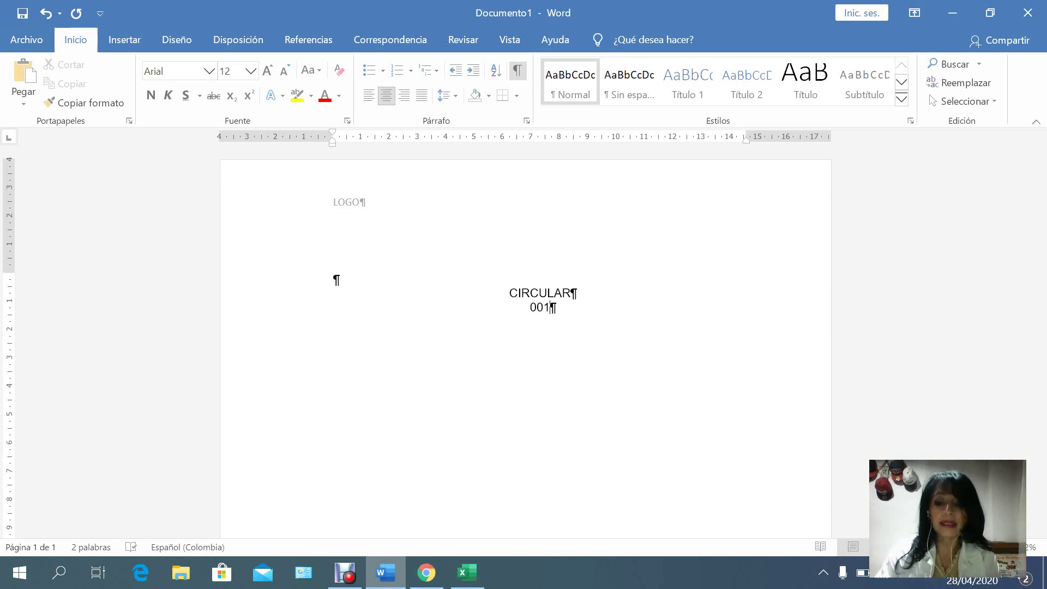
{"action": "key", "text": "Return"}
{"action": "key", "text": "Return"}
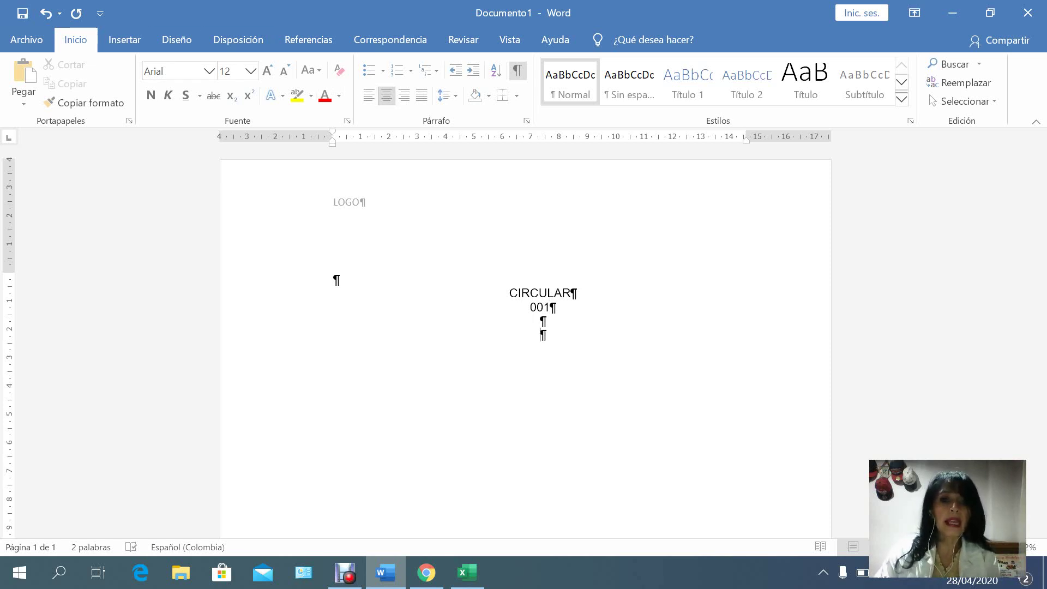
{"action": "left_click", "coordinate": [421, 96]}
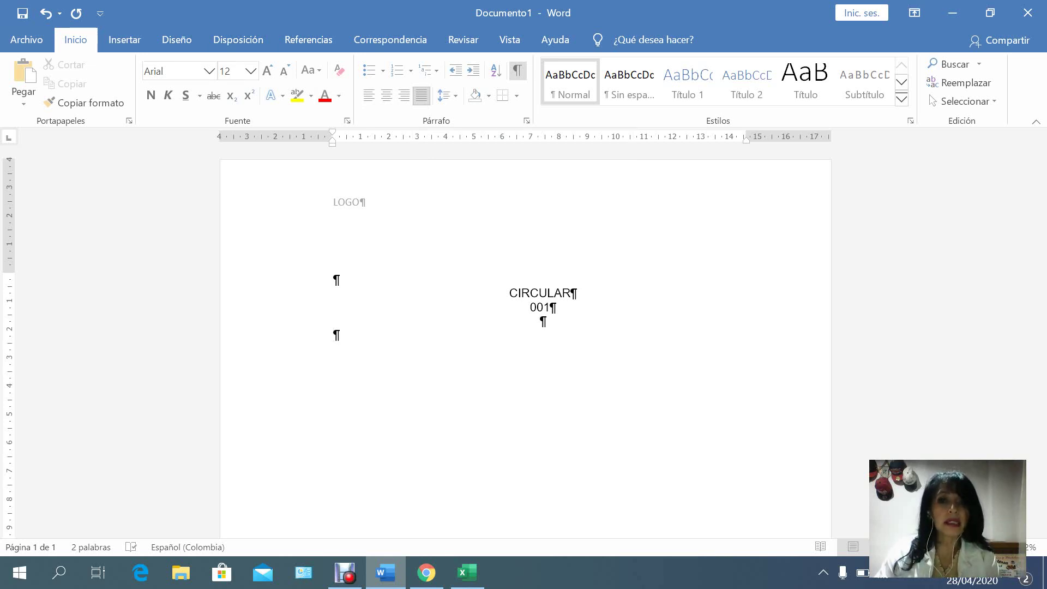
Type the reference R.H. 001-2020 on a justified line below the circular number.
{"action": "key", "text": "Return"}
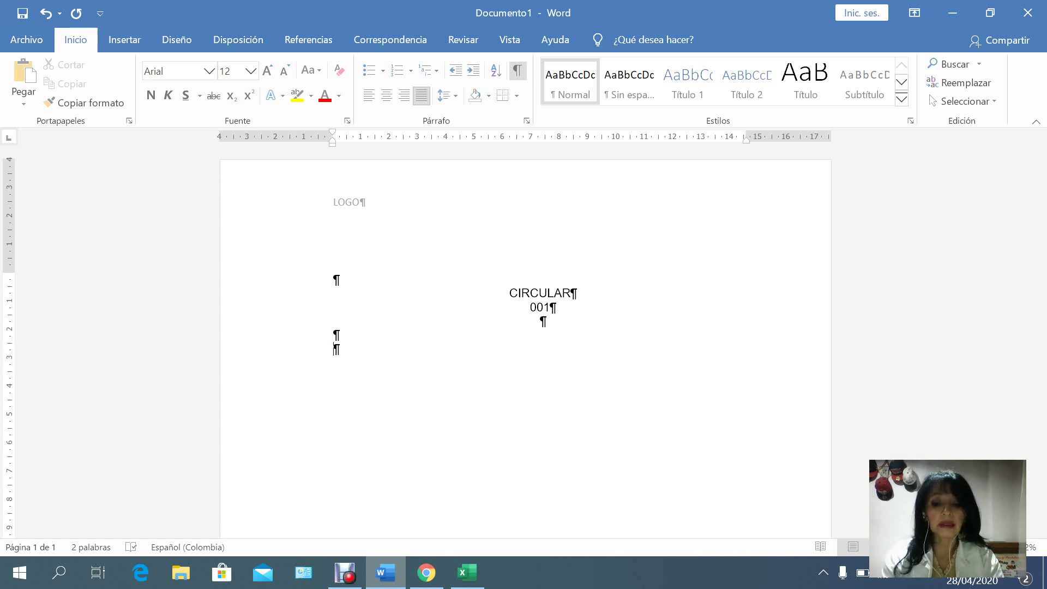
{"action": "type", "text": "R"}
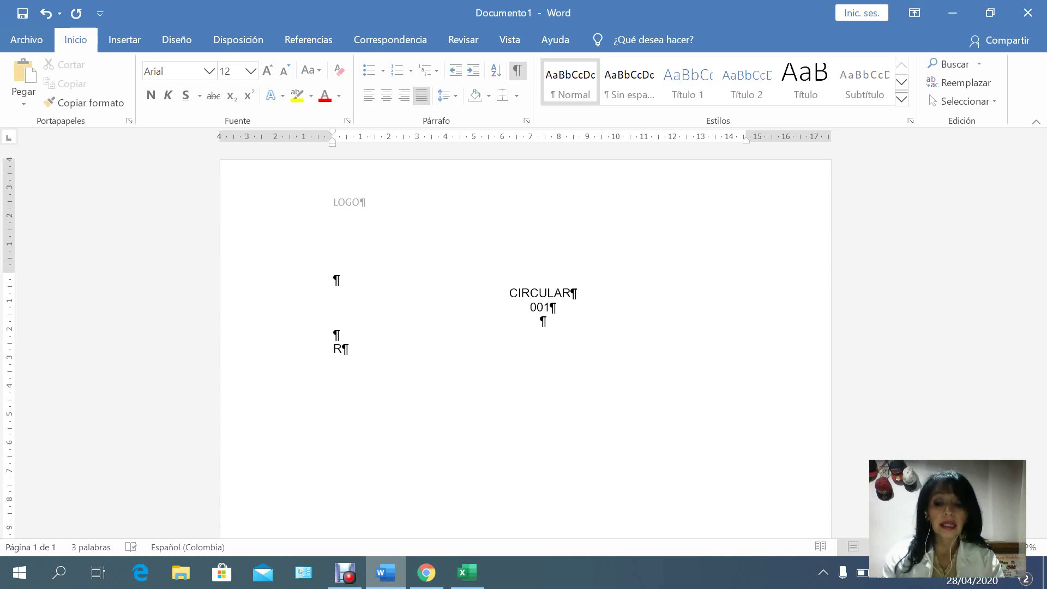
{"action": "type", "text": ".H. "}
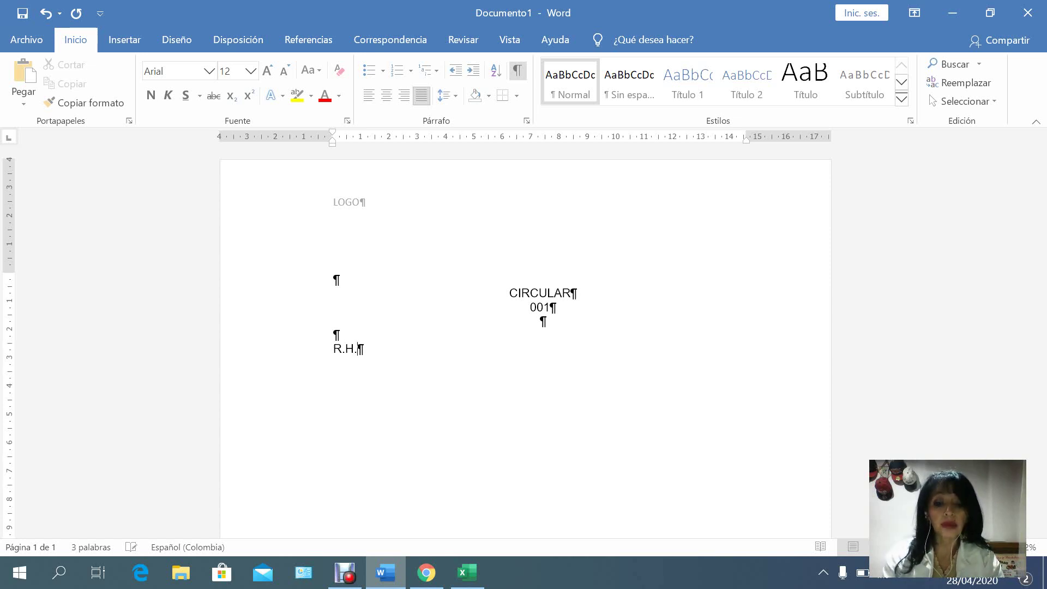
{"action": "type", "text": "001"}
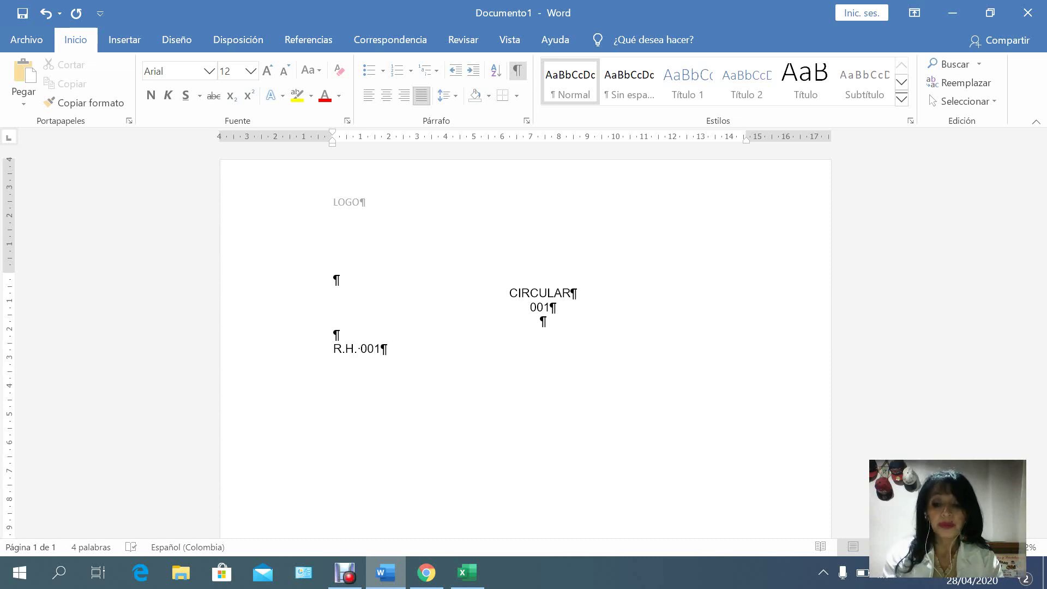
{"action": "type", "text": "-2020"}
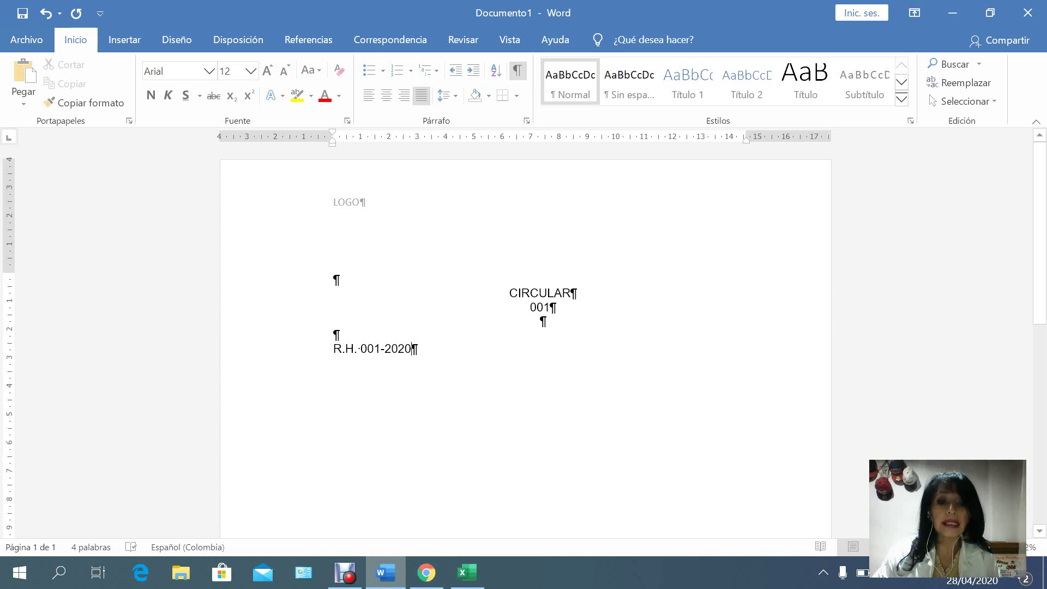
{"action": "left_click", "coordinate": [542, 320]}
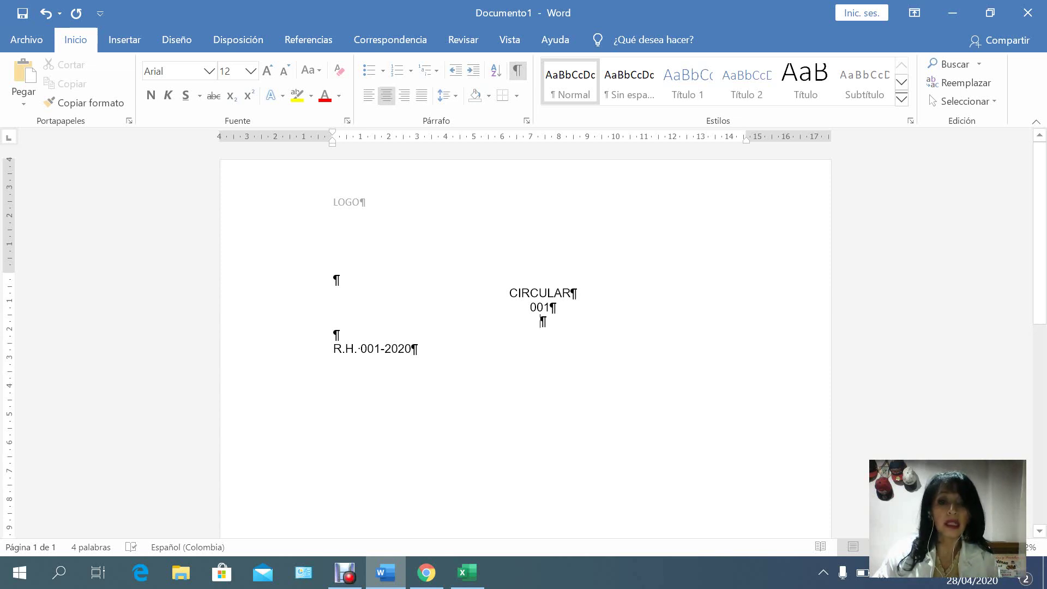
{"action": "left_click", "coordinate": [334, 335]}
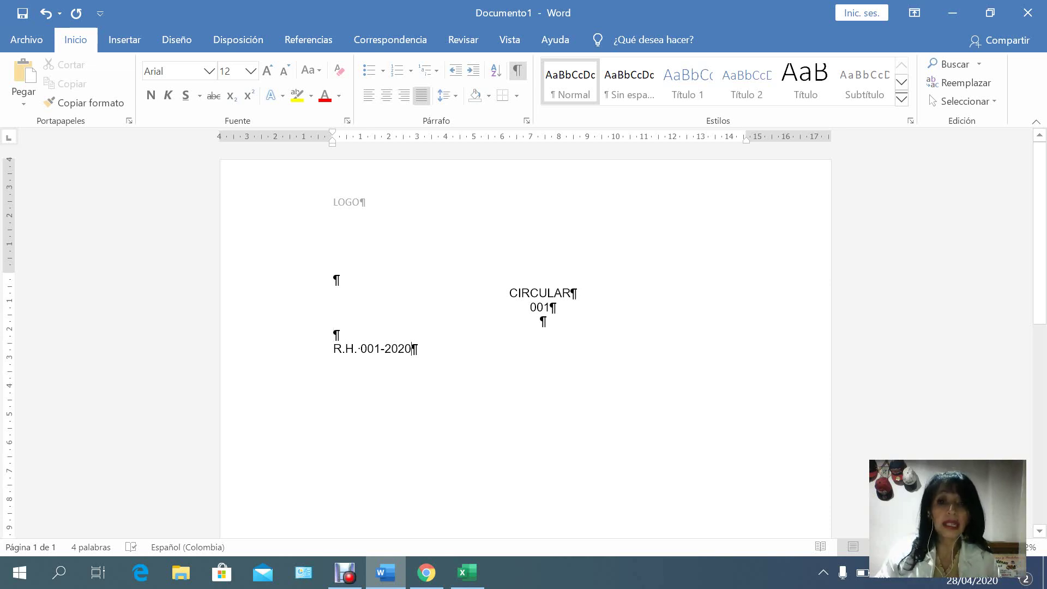
Add the dateline 'Tenjo, Cundinamarca, 28 de abril de 2020' with blank lines after it.
{"action": "key", "text": "Return"}
{"action": "key", "text": "Return"}
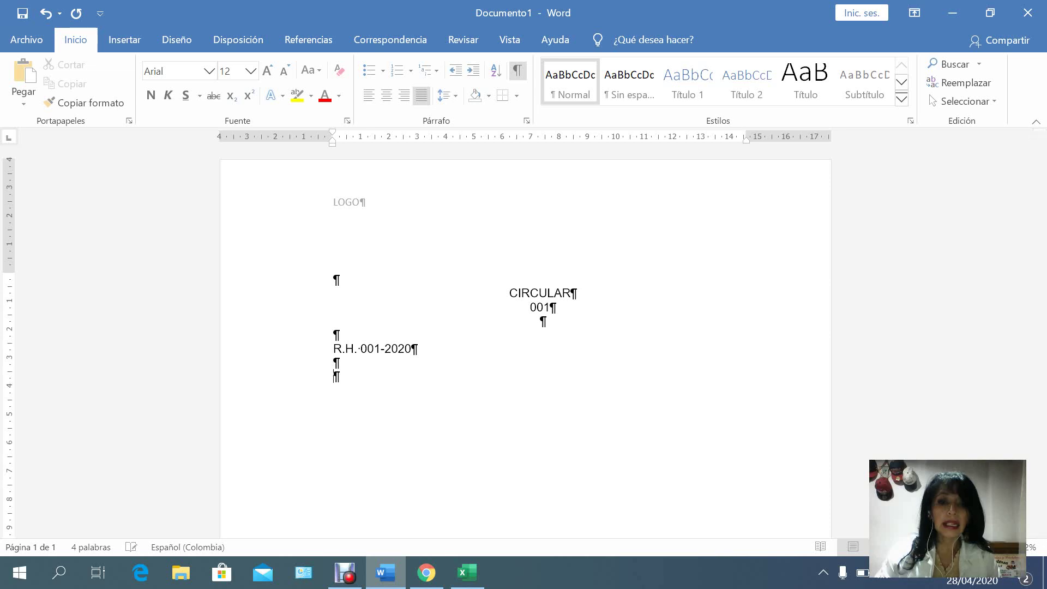
{"action": "key", "text": "Return"}
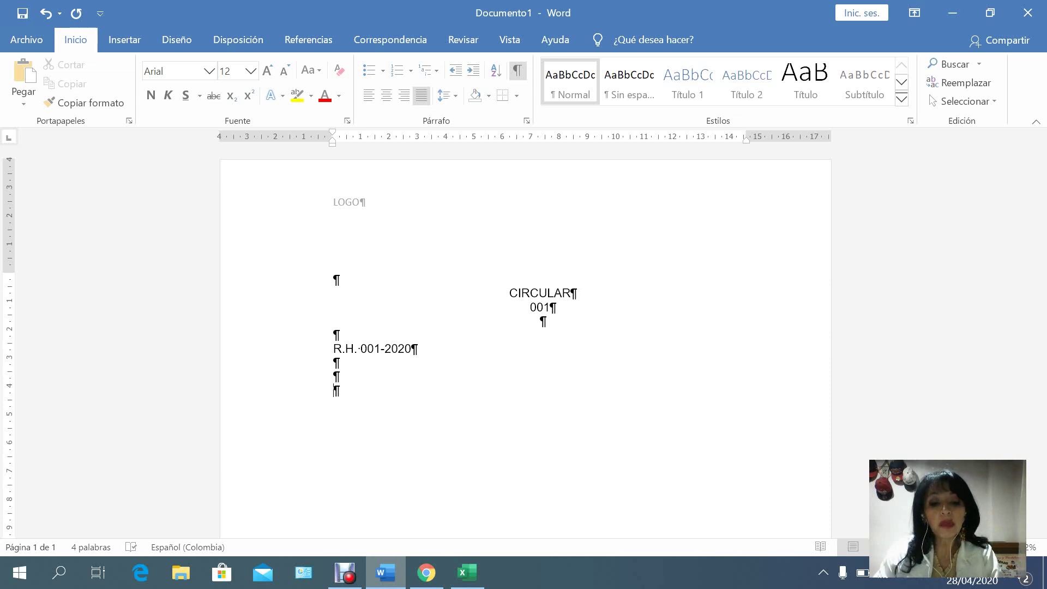
{"action": "type", "text": "Tenjo"}
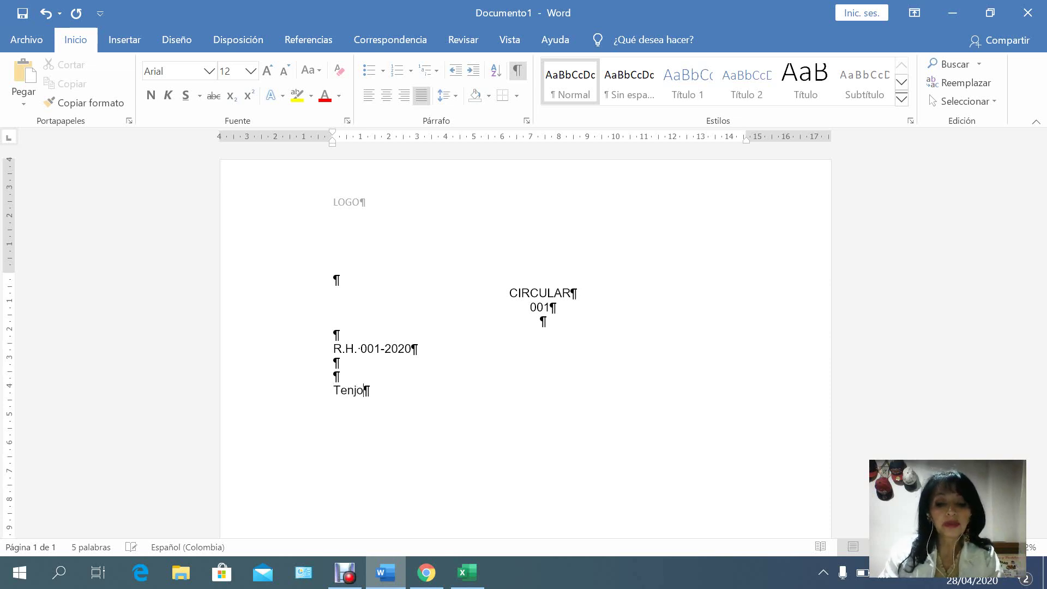
{"action": "type", "text": ", Cu"}
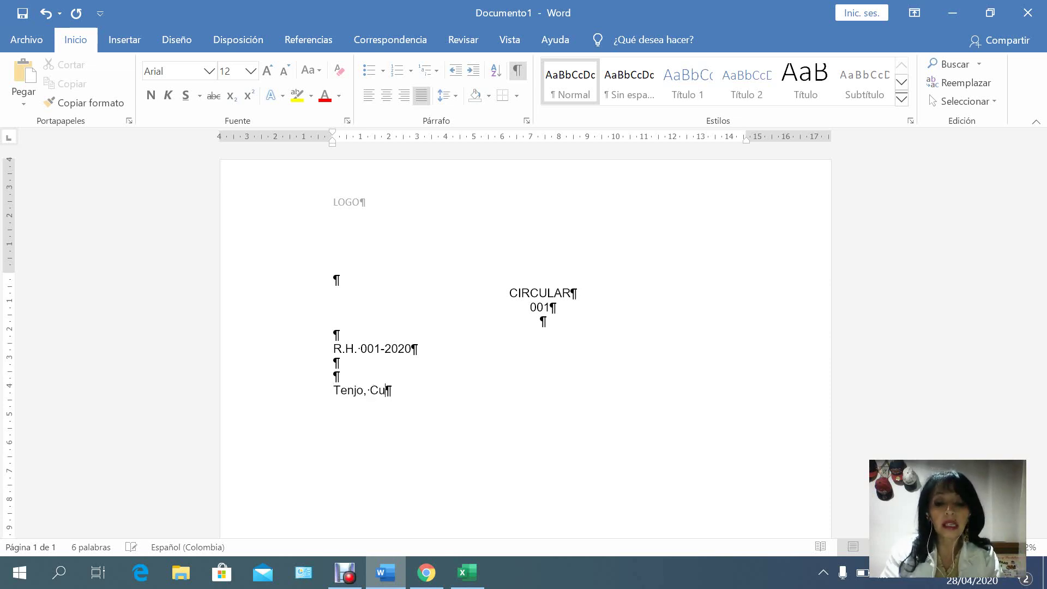
{"action": "type", "text": "ndinamarca"}
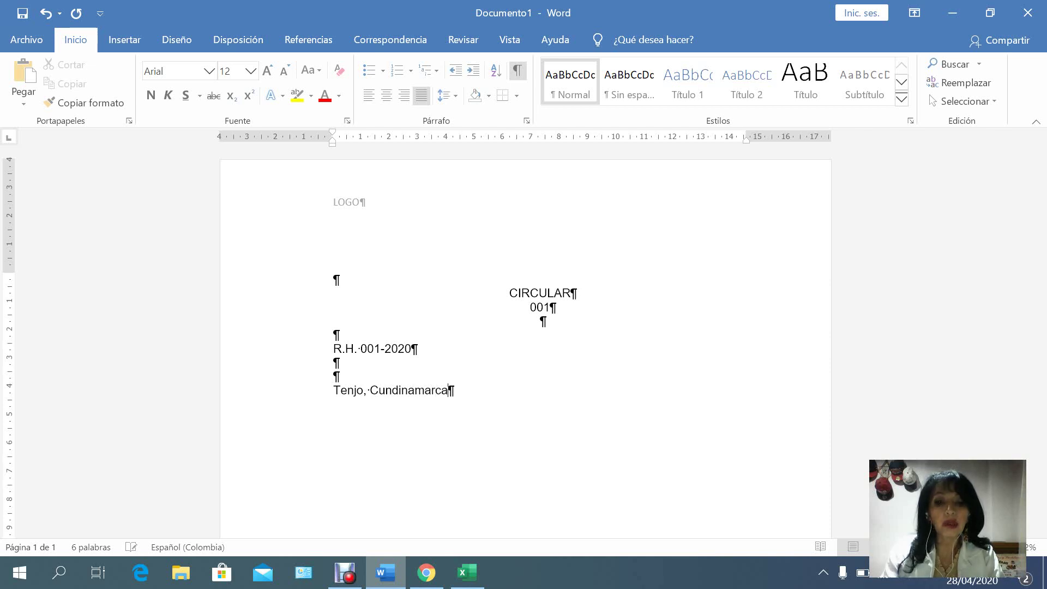
{"action": "type", "text": ","}
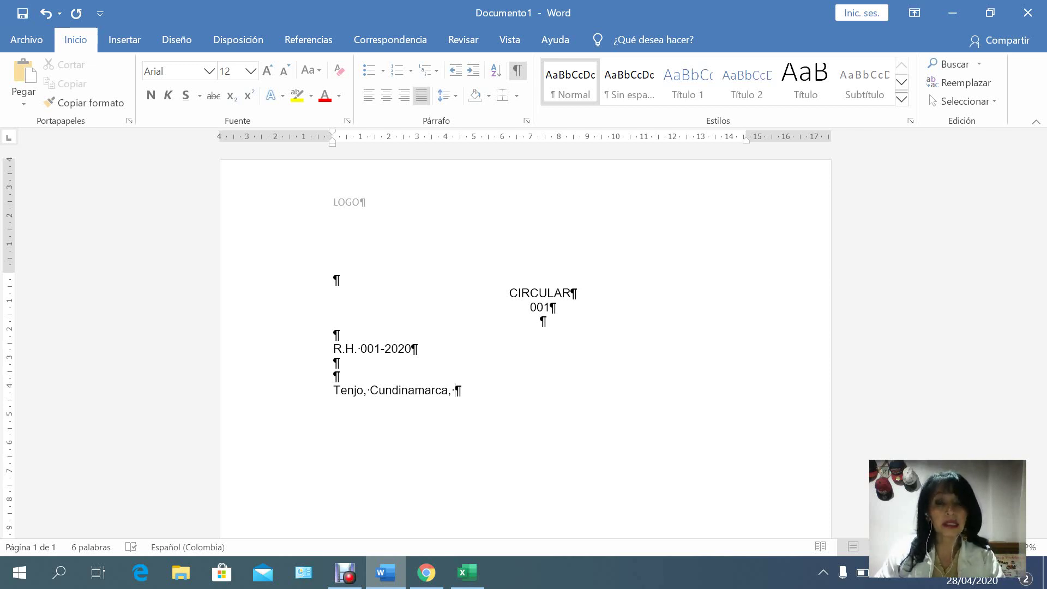
{"action": "type", "text": "2"}
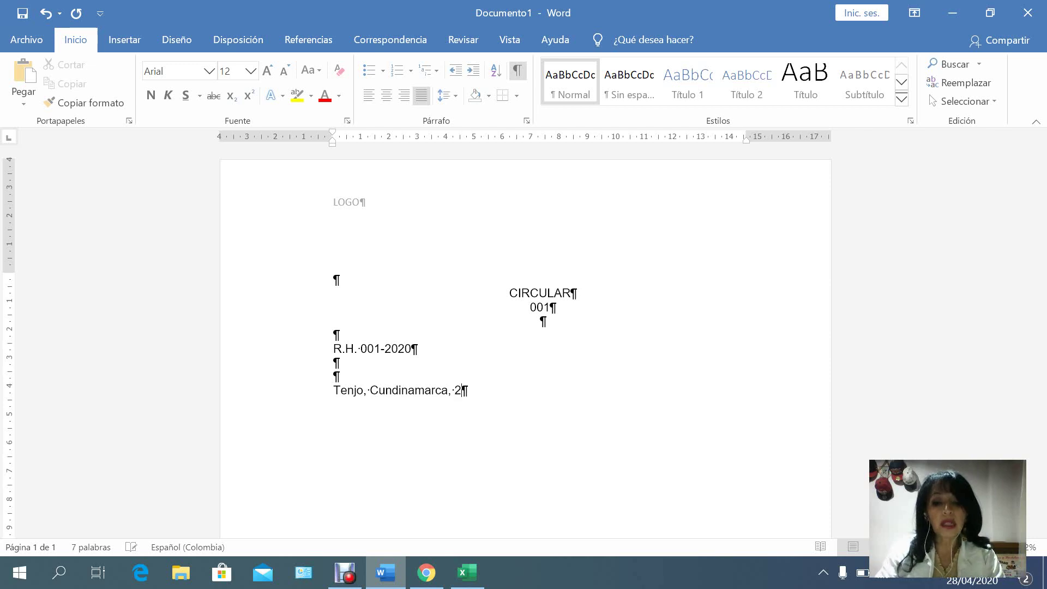
{"action": "type", "text": "8 de"}
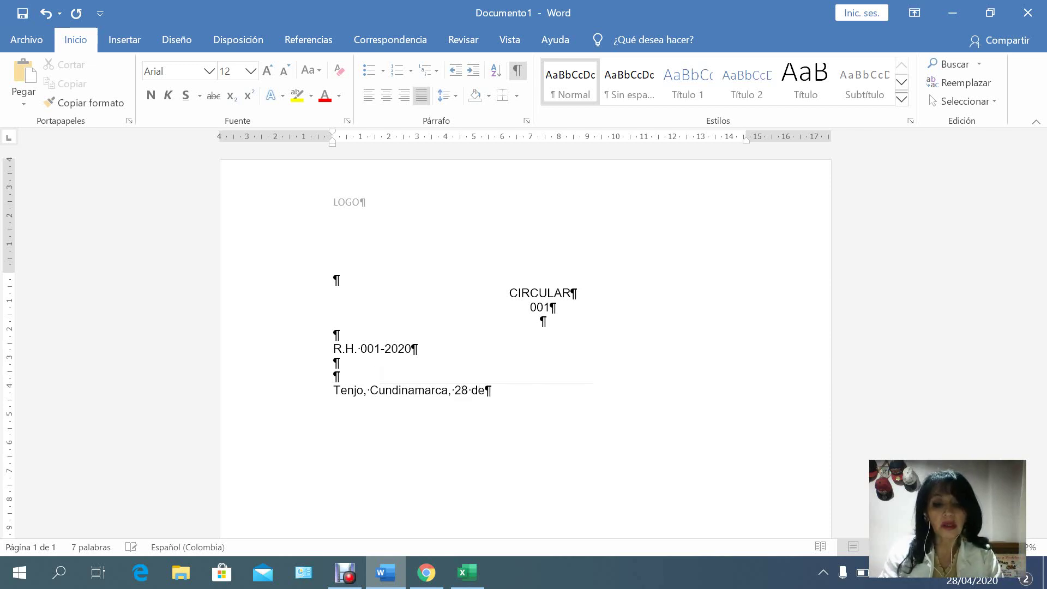
{"action": "type", "text": " abril de 2020"}
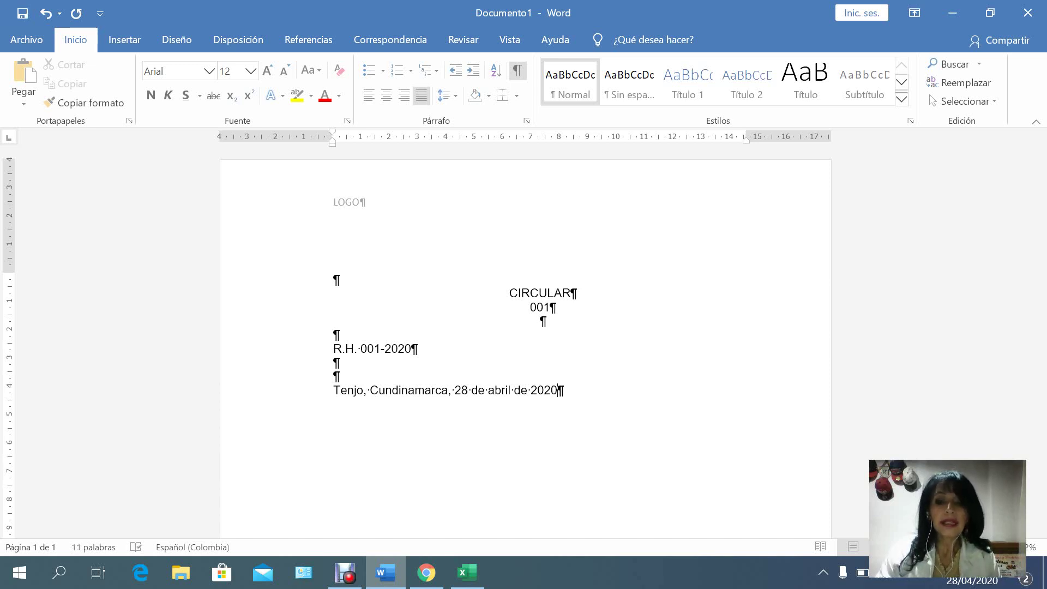
{"action": "key", "text": "Return"}
{"action": "key", "text": "Return"}
{"action": "key", "text": "Return"}
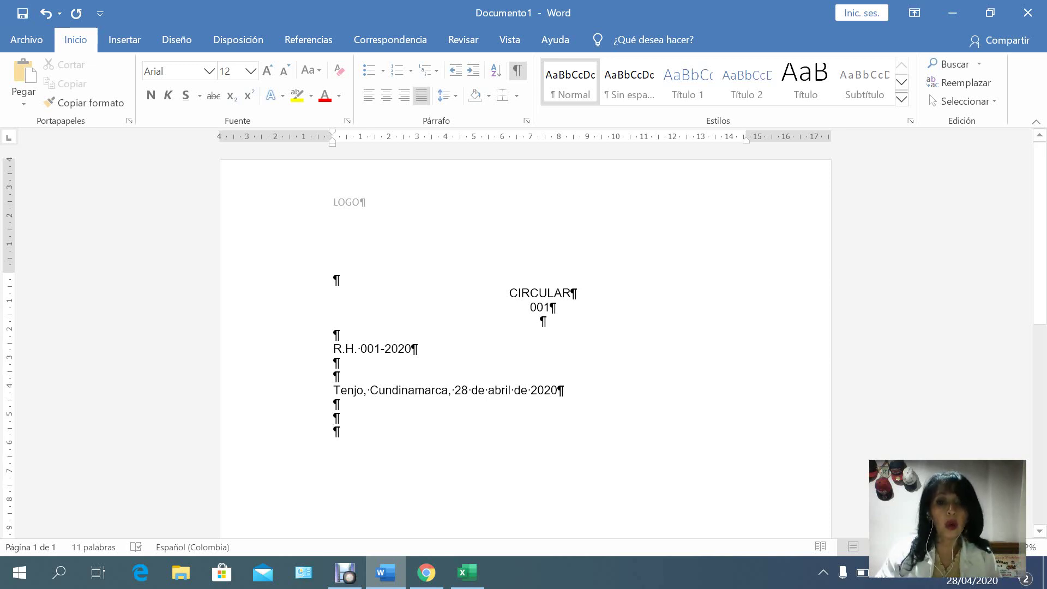
{"action": "left_click_drag", "start_coordinate": [334, 281], "coordinate": [565, 390]}
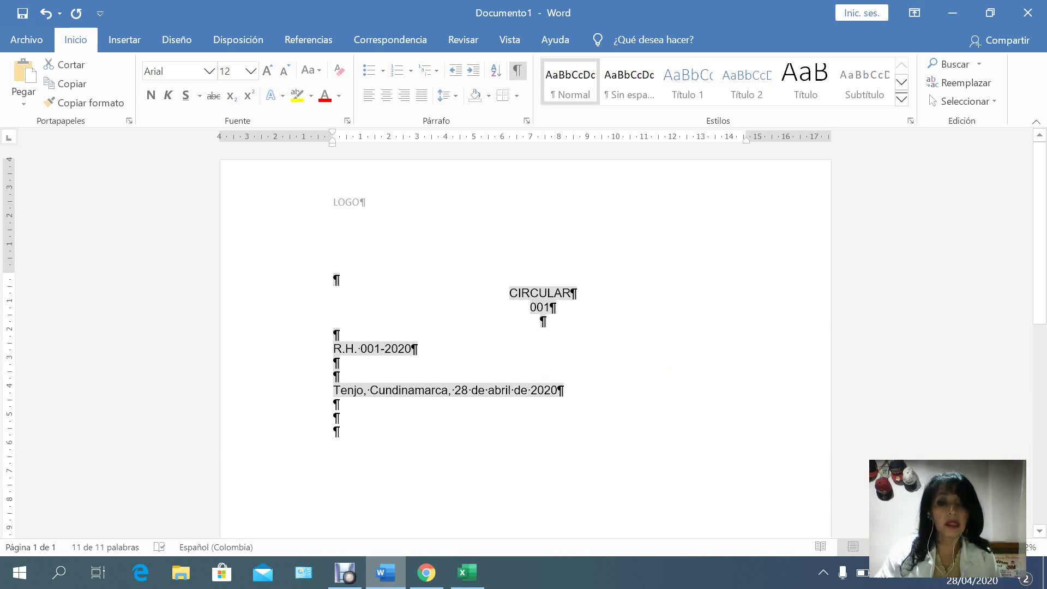
{"action": "left_click", "coordinate": [668, 372]}
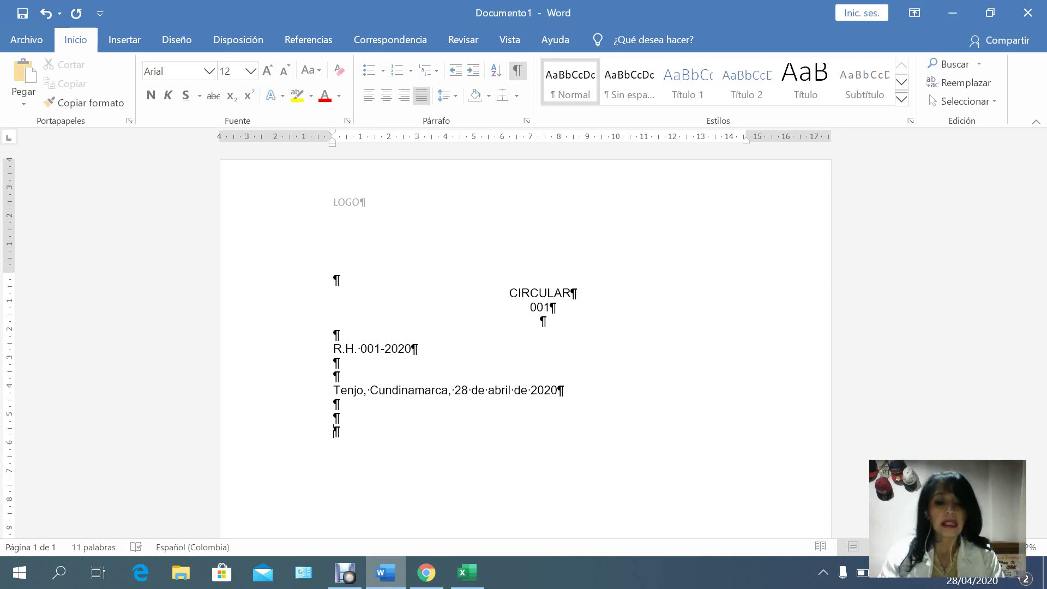
Type the addressee line PARA TODO EL PERSONAL and start an ASUNTO: line below it.
{"action": "type", "text": "PARA"}
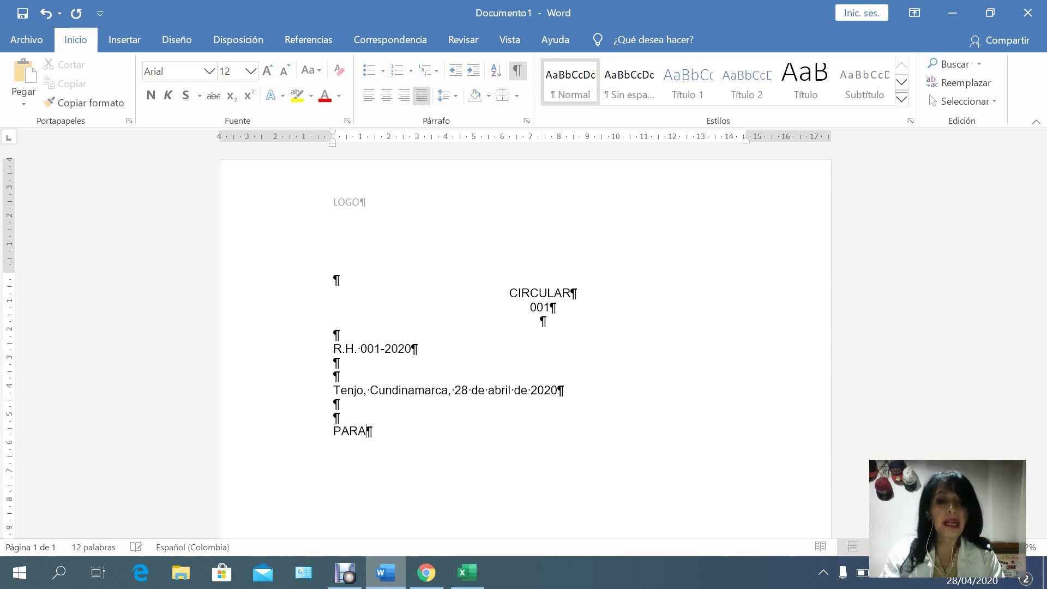
{"action": "type", "text": " TODO"}
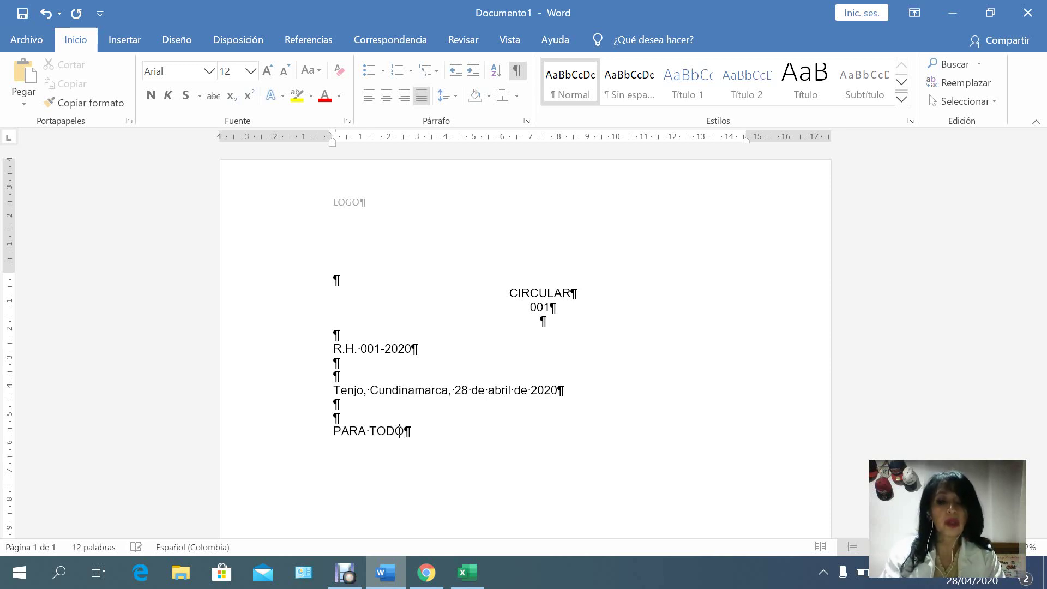
{"action": "type", "text": " EL PERSO"}
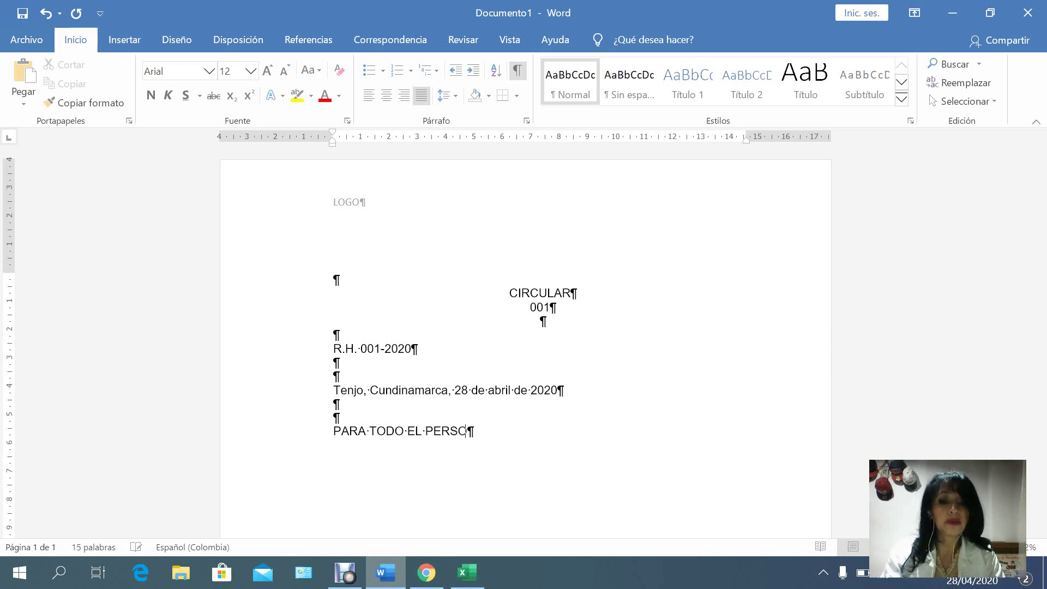
{"action": "type", "text": "NAL"}
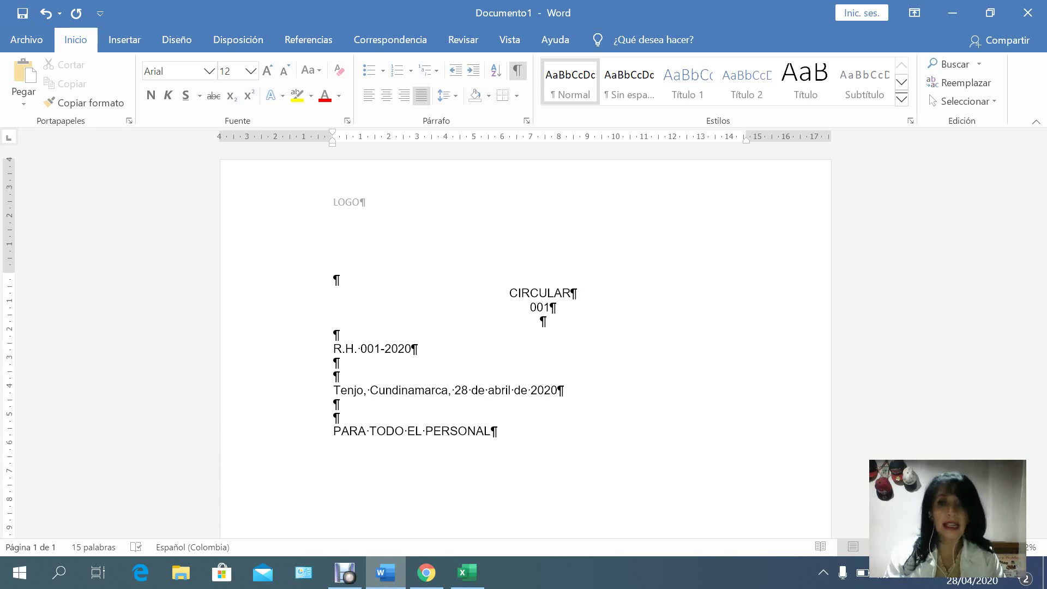
{"action": "key", "text": "Return"}
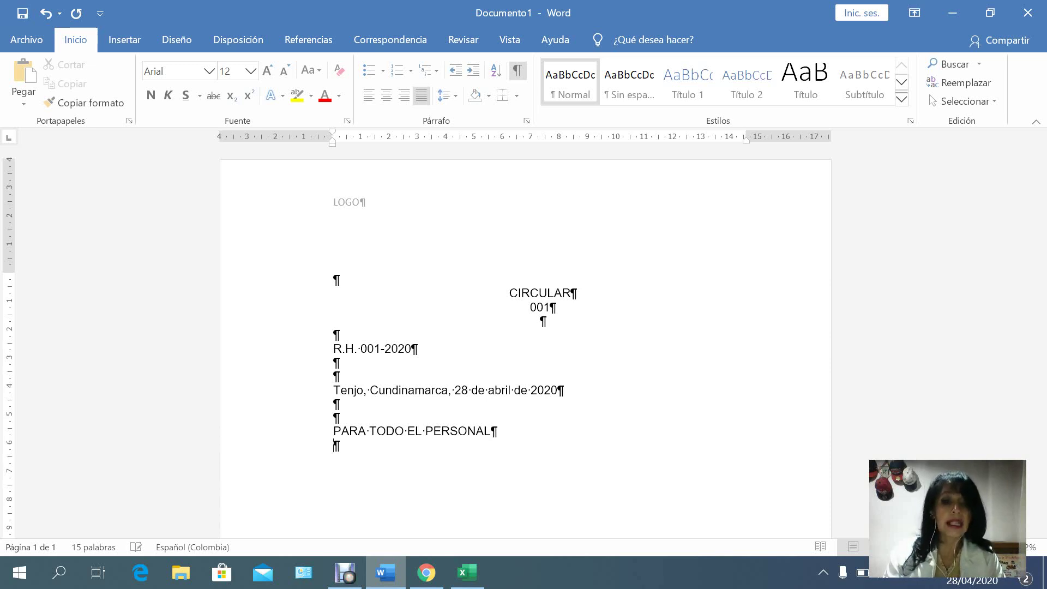
{"action": "key", "text": "Return"}
{"action": "key", "text": "Return"}
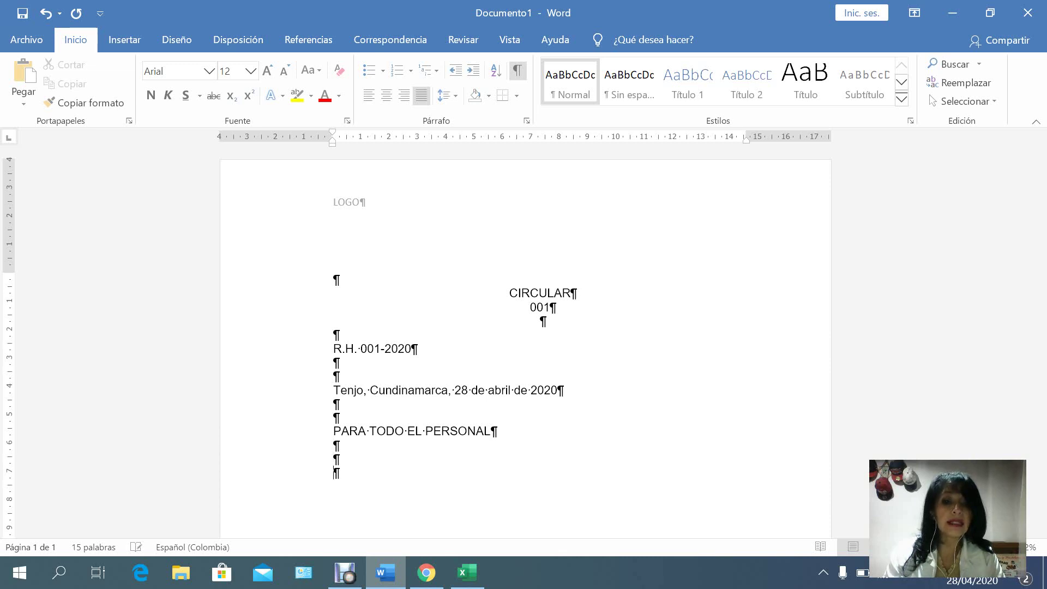
{"action": "type", "text": "ASUNTO"}
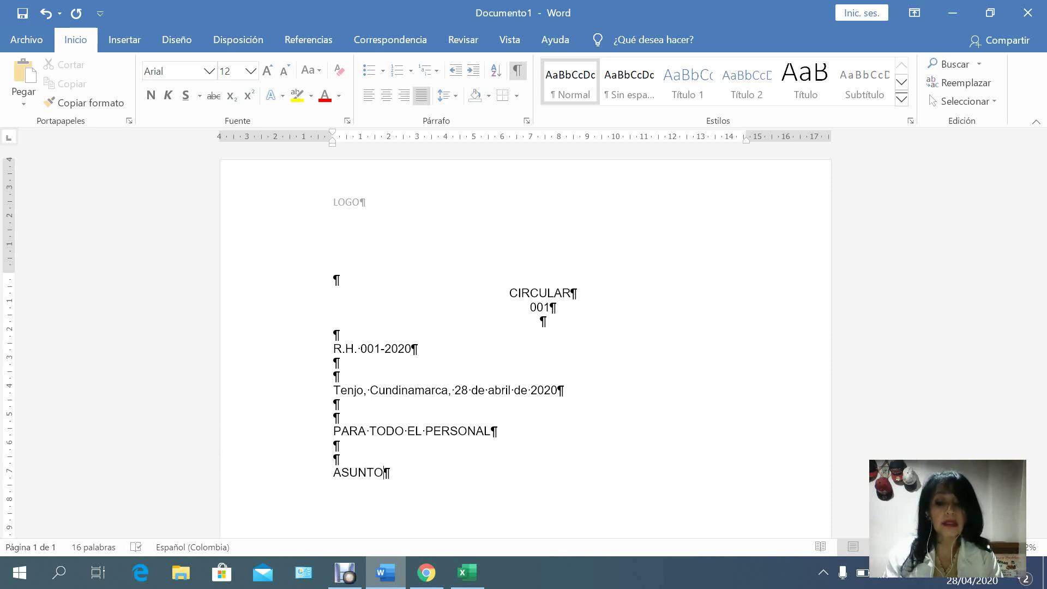
{"action": "type", "text": ":"}
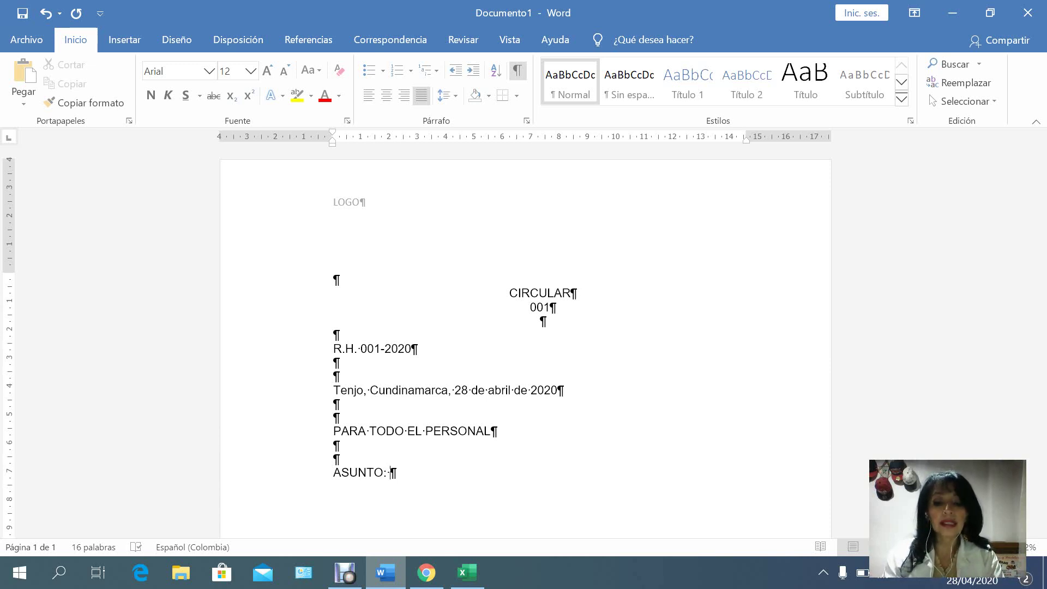
Complete the subject as 'Citación reunión Gerencia General' and add blank lines beneath.
{"action": "type", "text": "Citaci"}
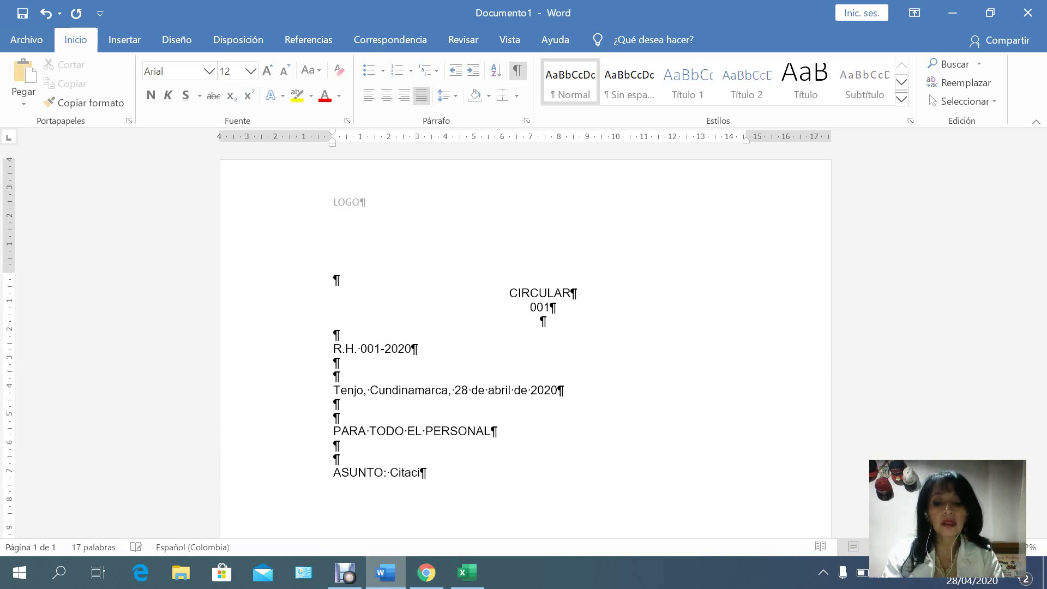
{"action": "type", "text": "ón"}
{"action": "type", "text": "un"}
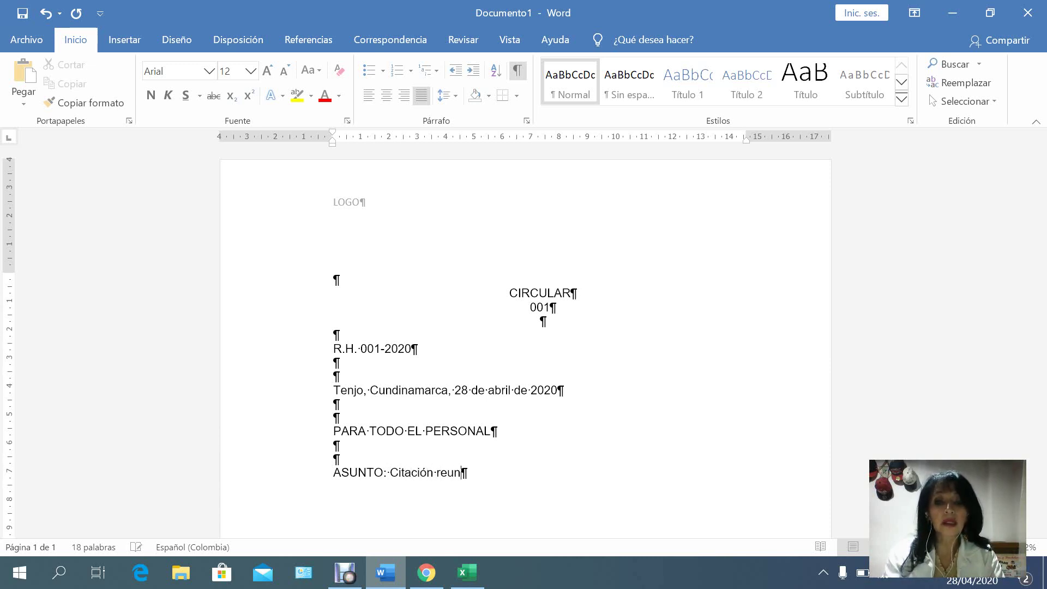
{"action": "type", "text": "ión “G"}
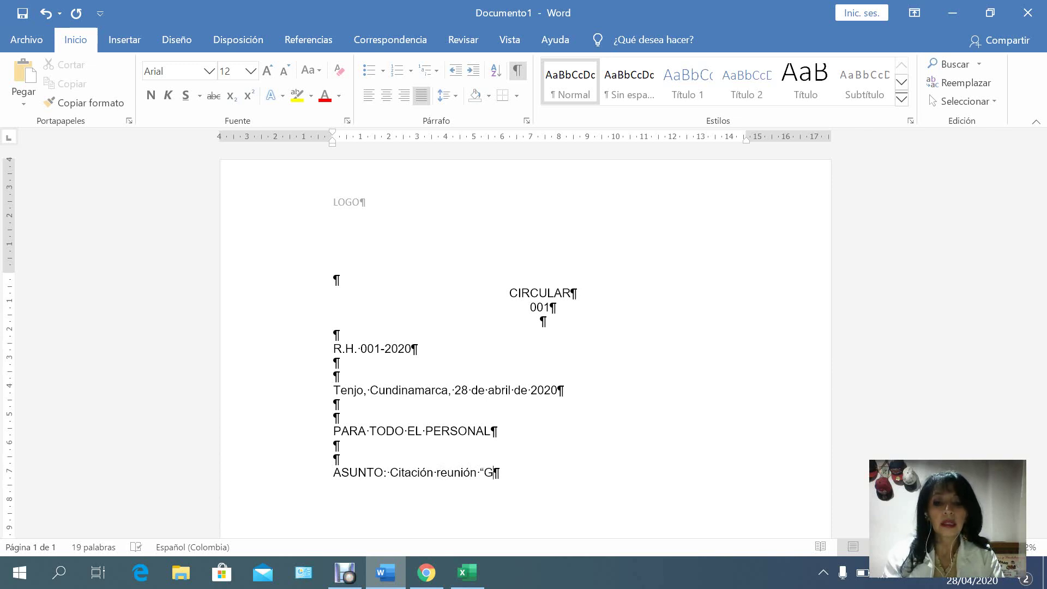
{"action": "key", "text": "BackSpace"}
{"action": "key", "text": "BackSpace"}
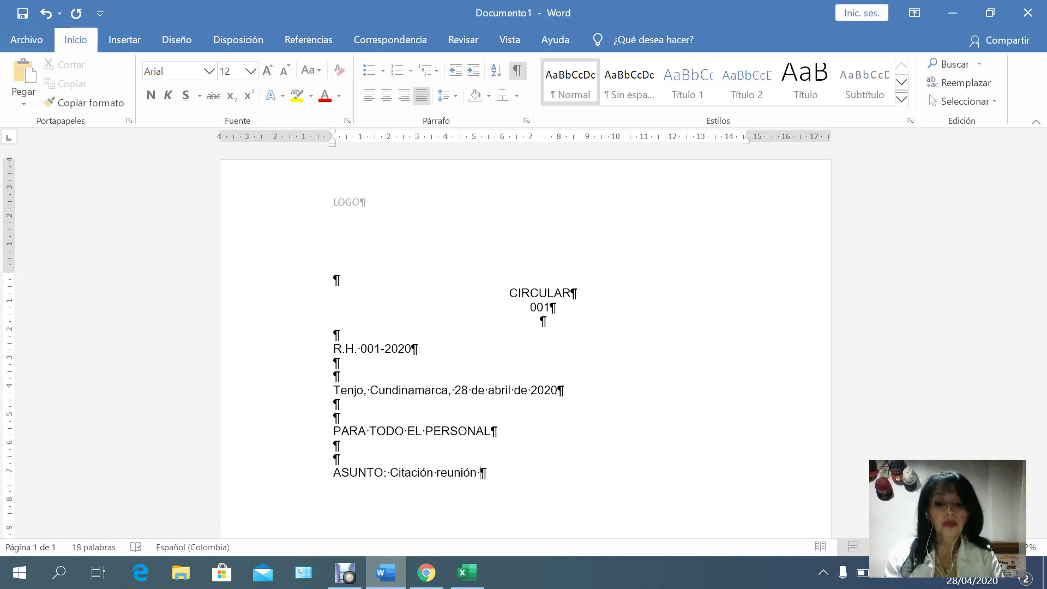
{"action": "type", "text": "Gerencia Ge"}
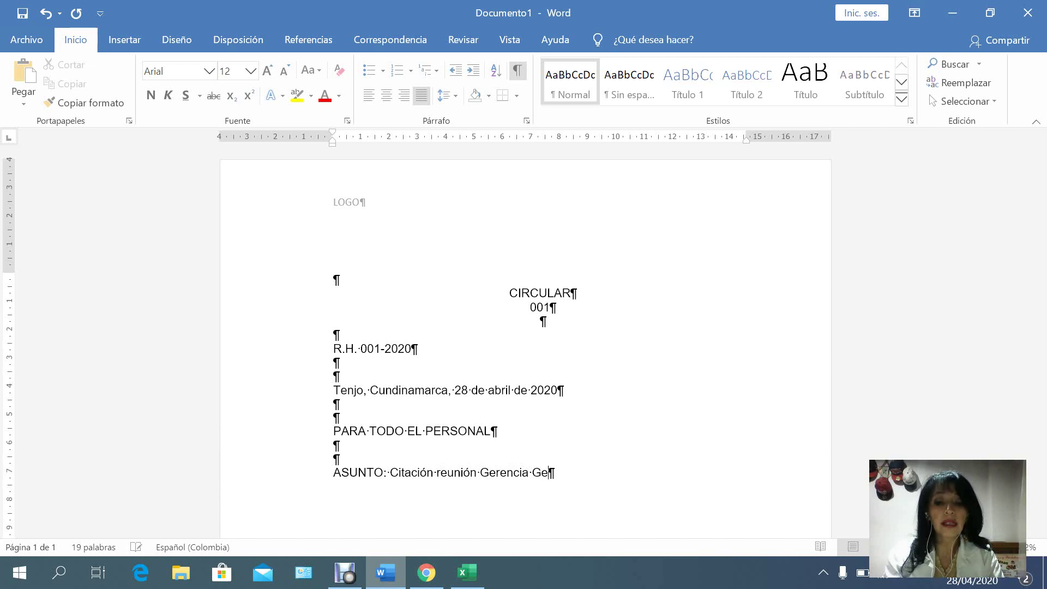
{"action": "type", "text": "neral"}
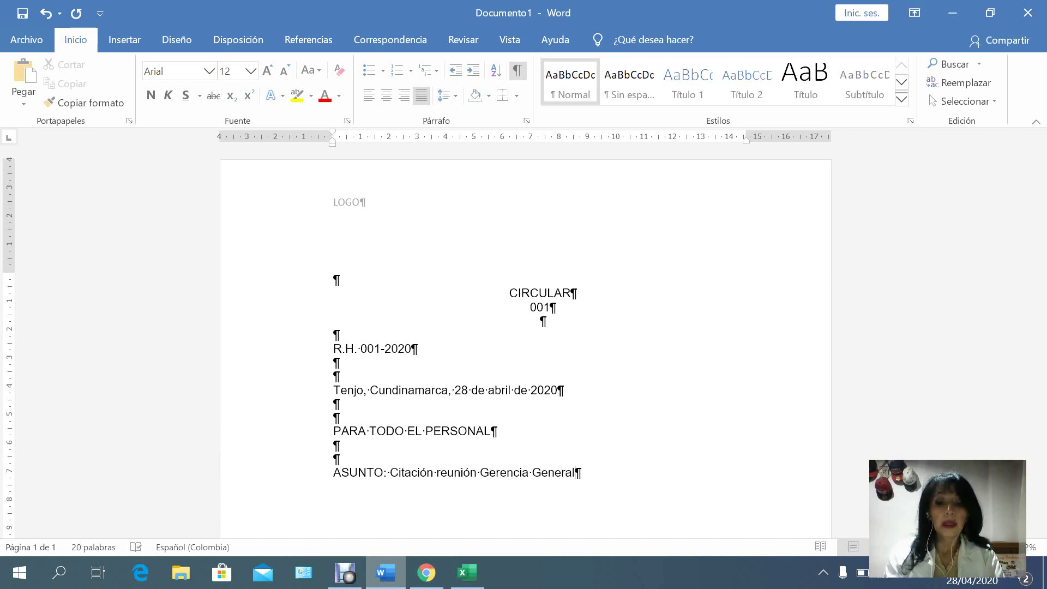
{"action": "key", "text": "Return"}
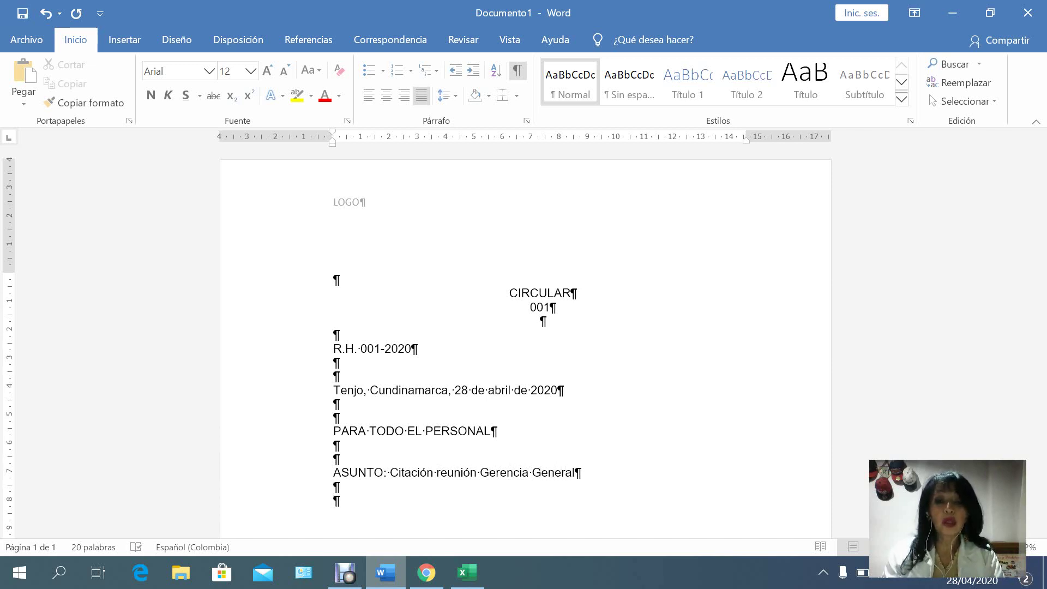
{"action": "key", "text": "Return"}
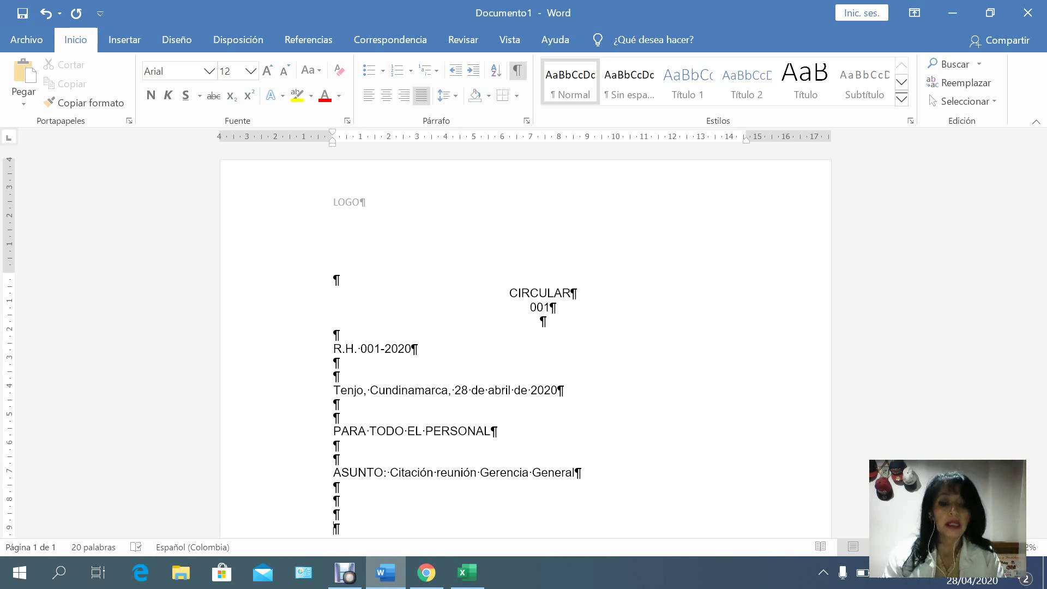
Type the greeting paragraph announcing the 4 May 2020 meeting on pandemic working conditions.
{"action": "type", "text": "Recib"}
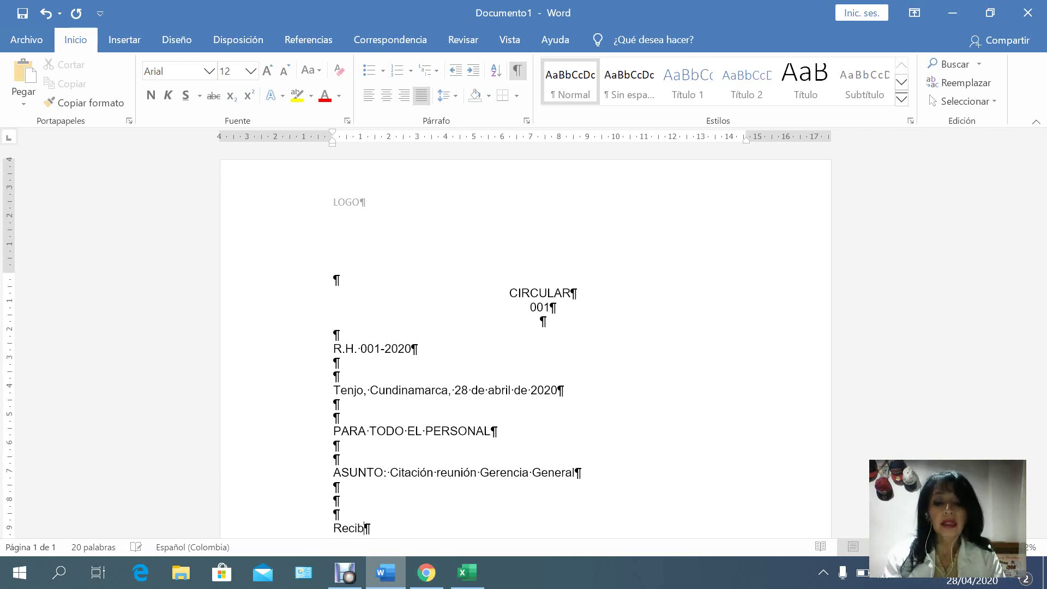
{"action": "type", "text": "an uste"}
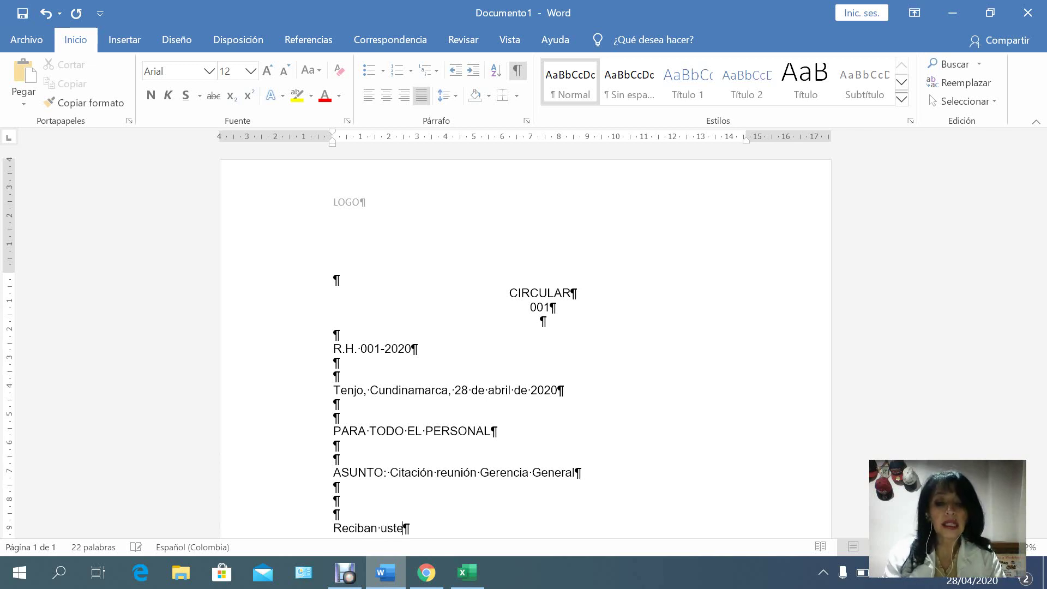
{"action": "type", "text": "des un c"}
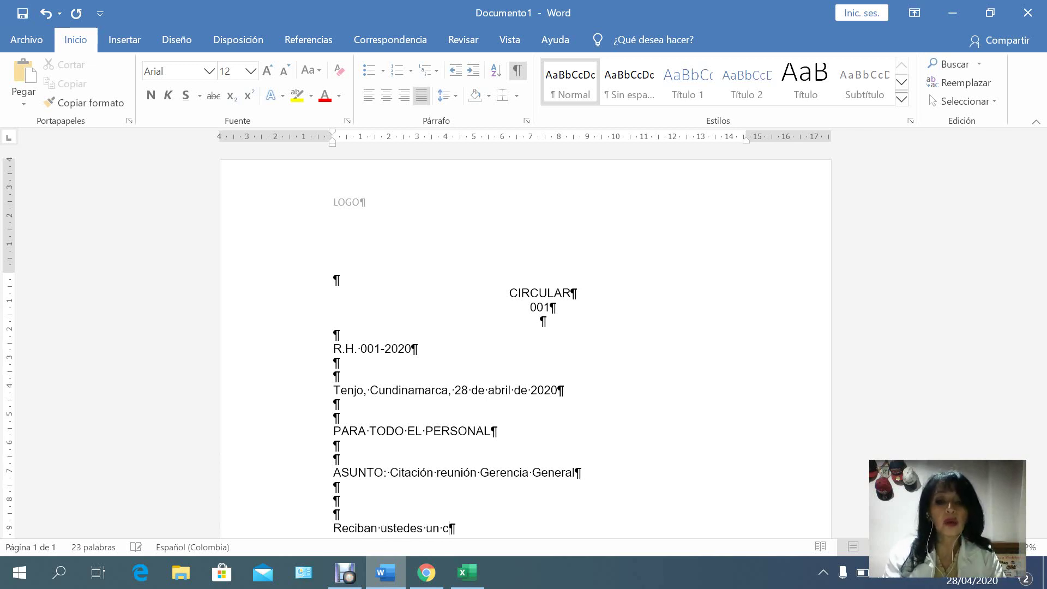
{"action": "type", "text": "ordial saludo "}
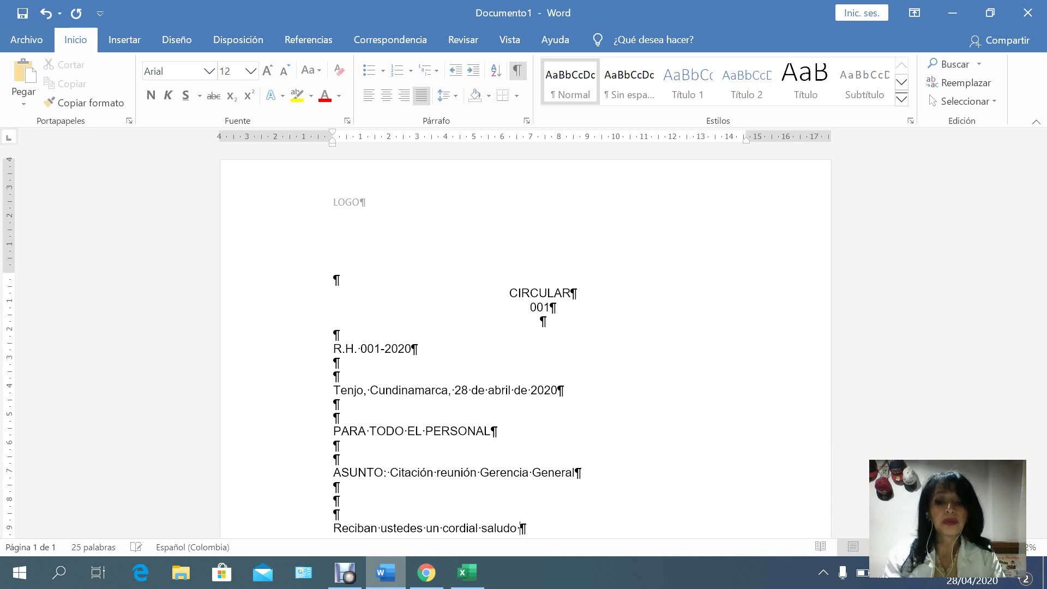
{"action": "type", "text": "de l"}
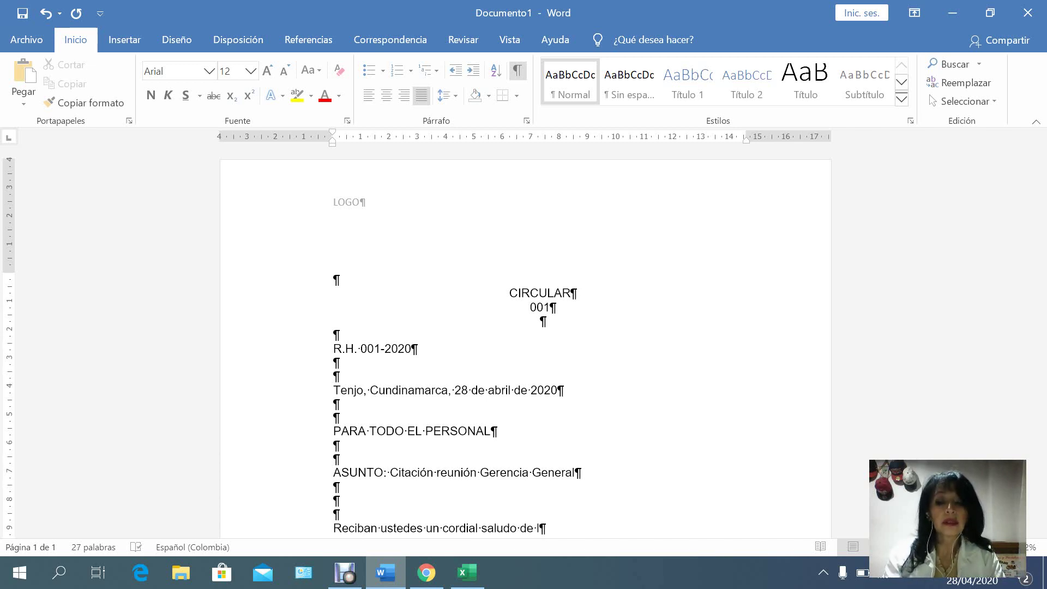
{"action": "key", "text": "BackSpace"}
{"action": "type", "text": "esta "}
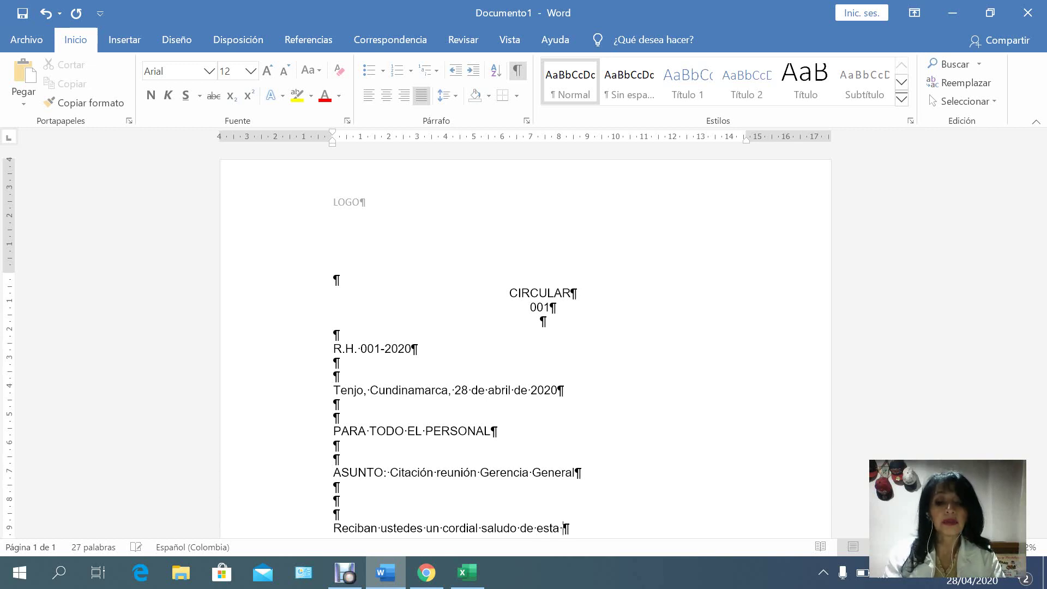
{"action": "type", "text": "Gerencia."}
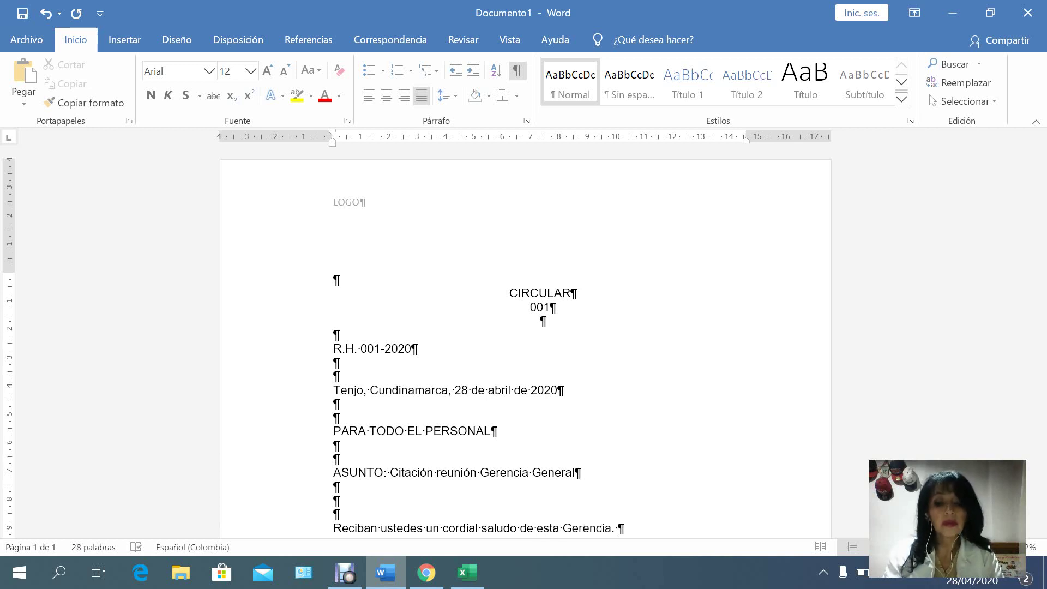
{"action": "type", "text": " Nos"}
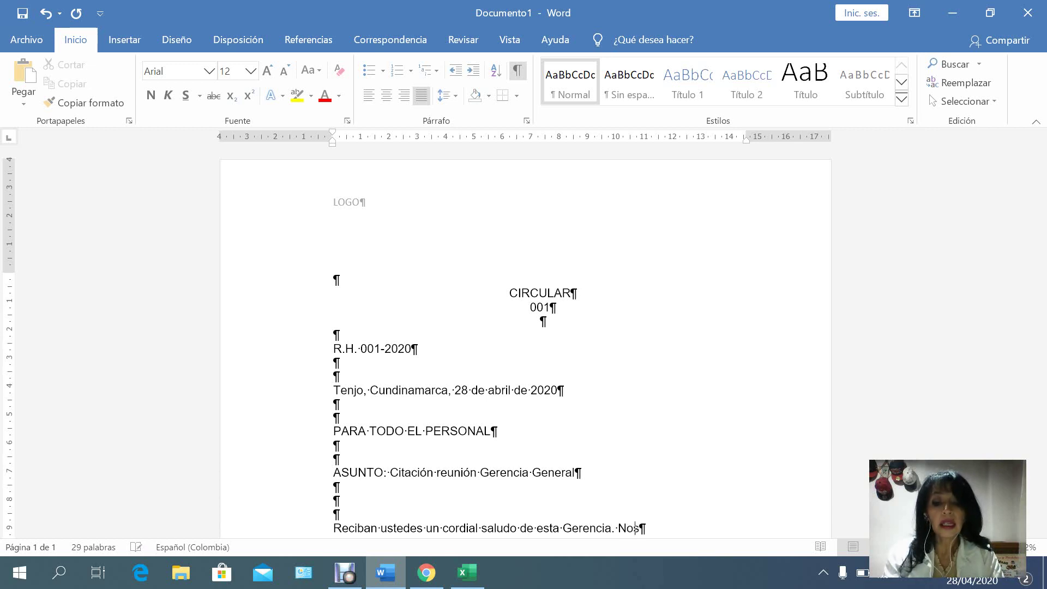
{"action": "type", "text": " permitimos i"}
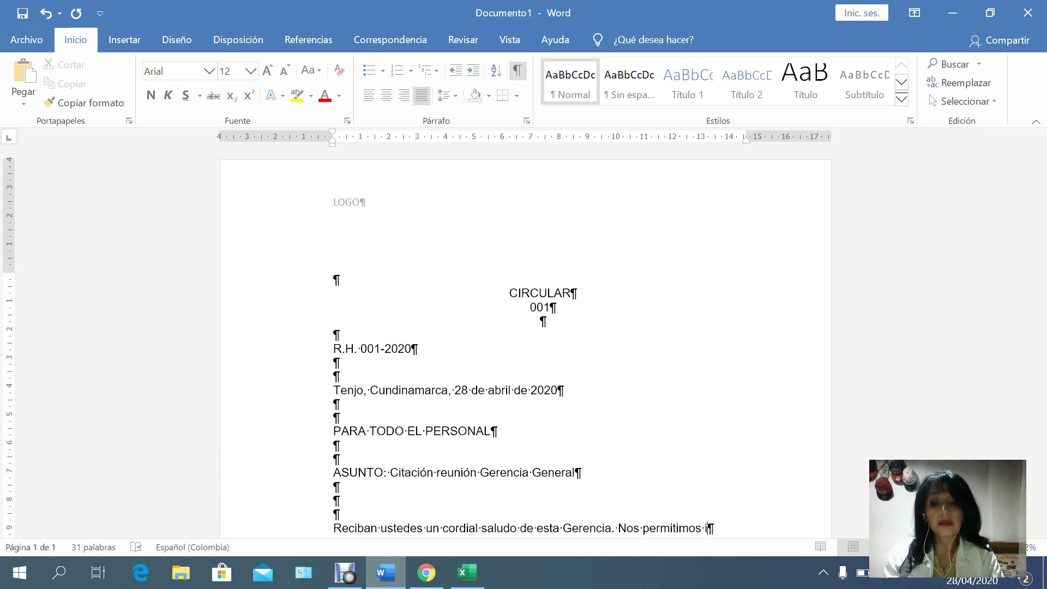
{"action": "type", "text": "nformar"}
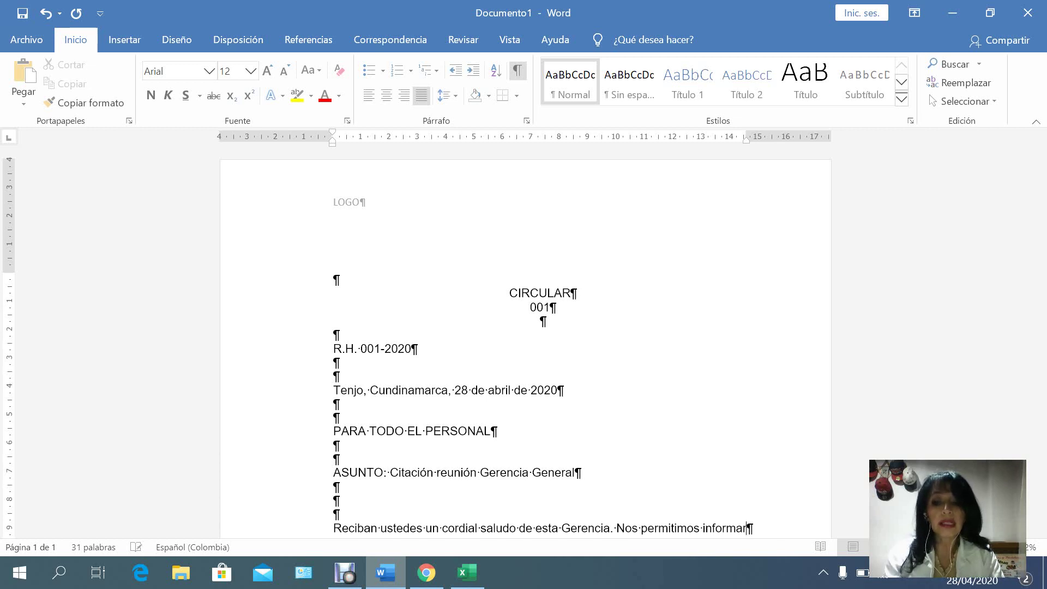
{"action": "type", "text": "les que"}
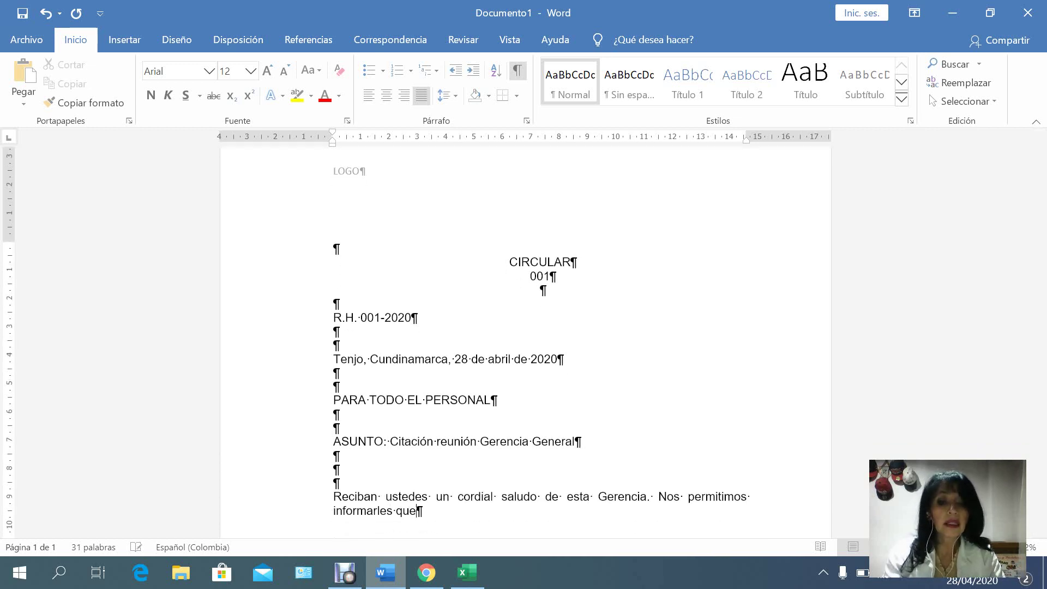
{"action": "type", "text": " el pr"}
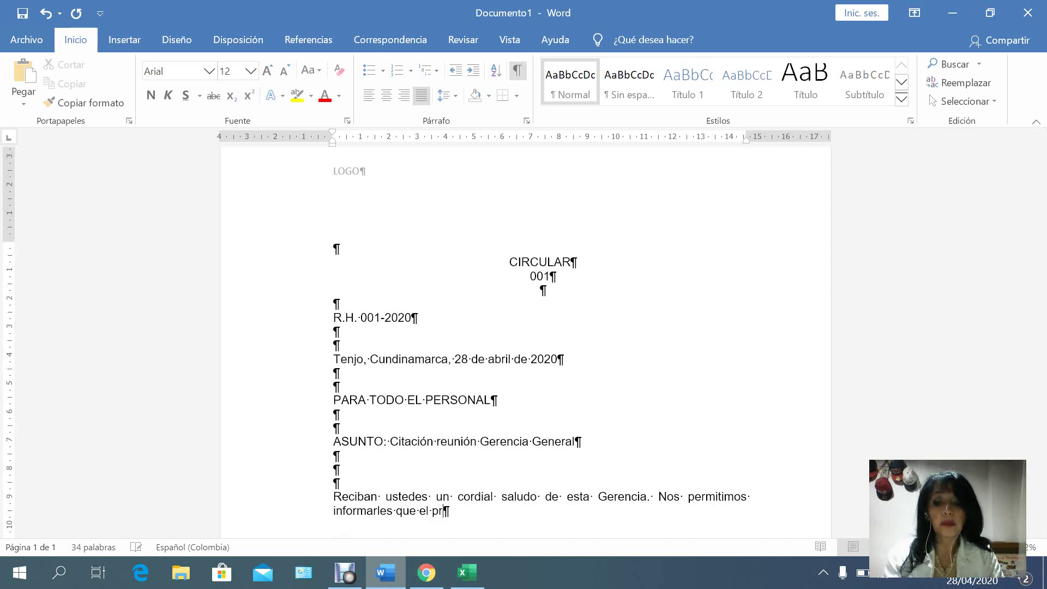
{"action": "type", "text": "óximo "}
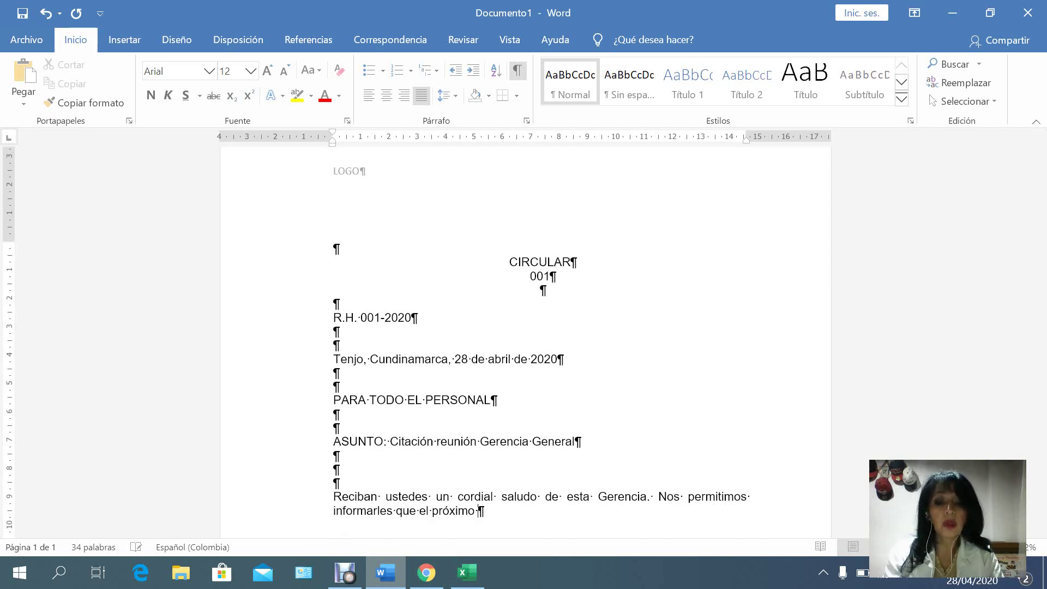
{"action": "type", "text": "d"}
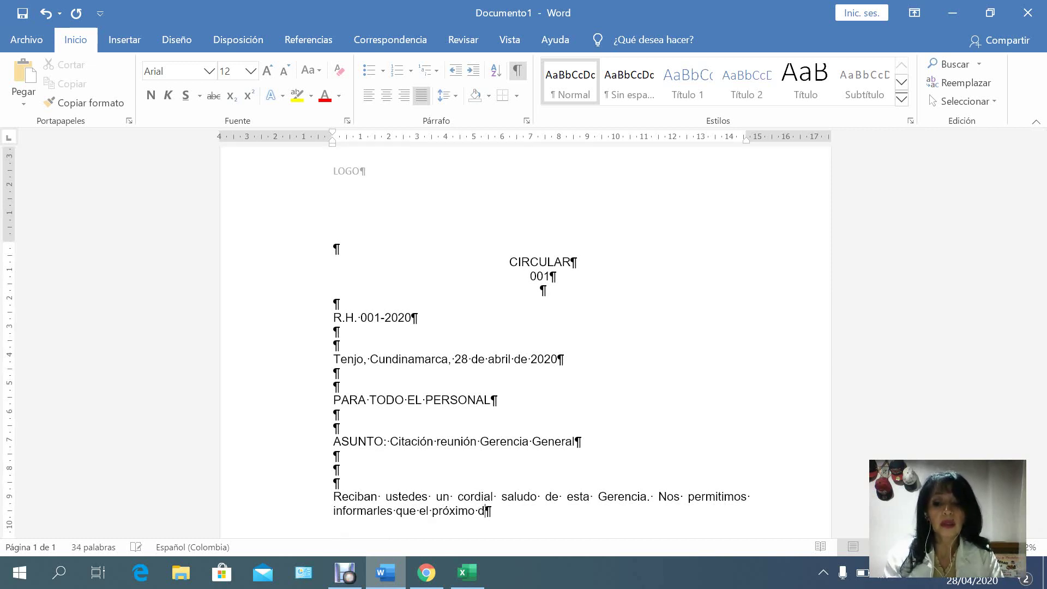
{"action": "type", "text": "ía lunes"}
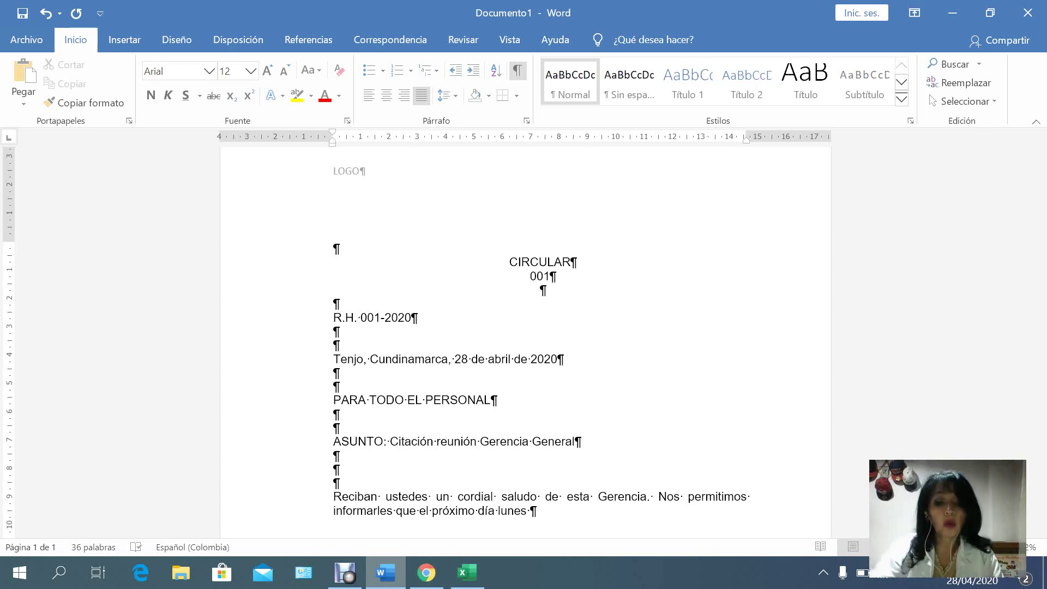
{"action": "type", "text": "4 de may"}
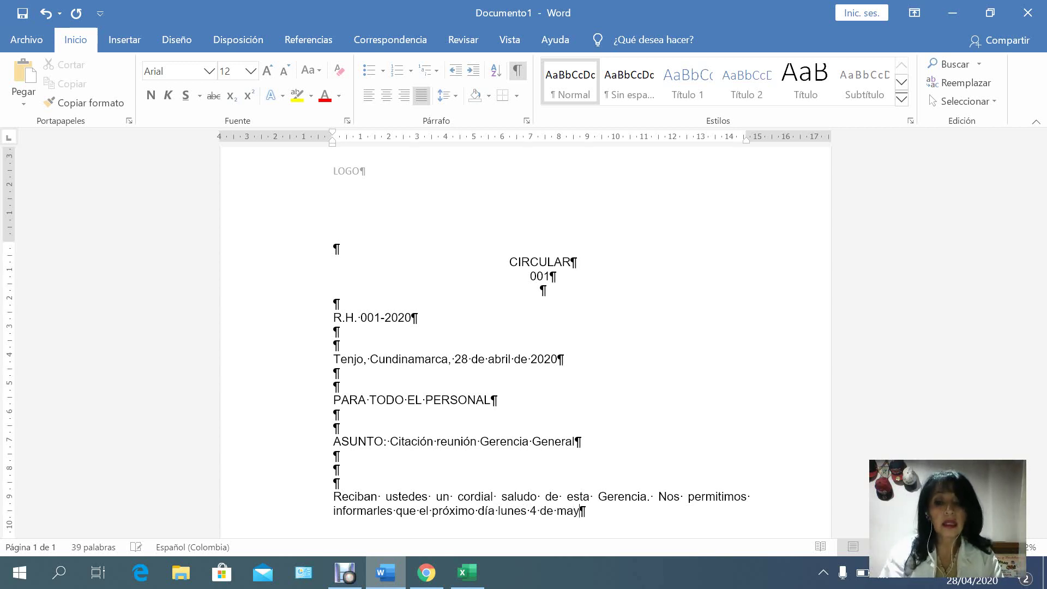
{"action": "type", "text": "o de 2020"}
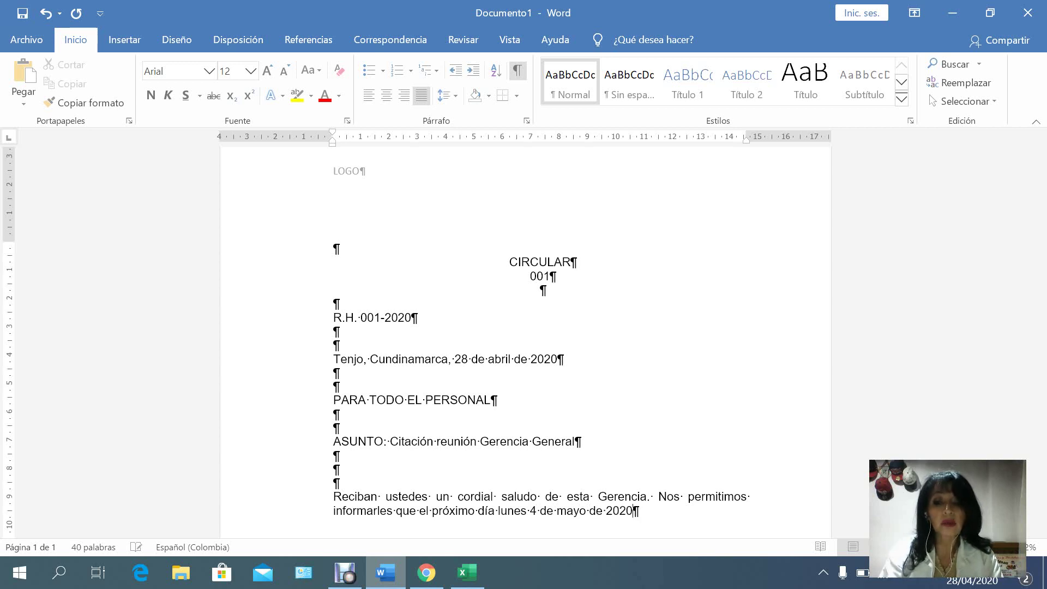
{"action": "type", "text": ", "}
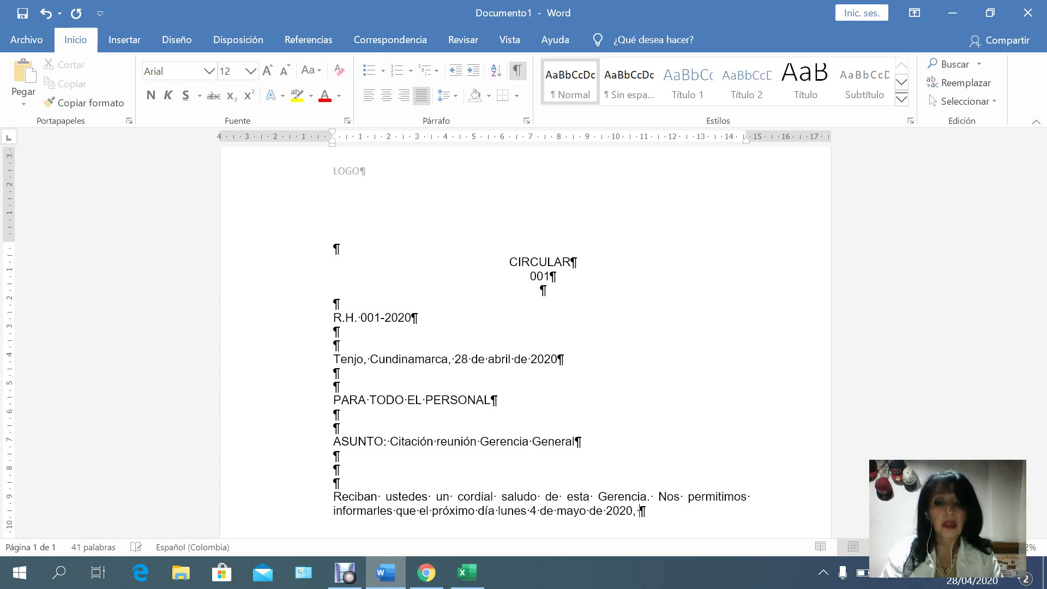
{"action": "type", "text": "se rea"}
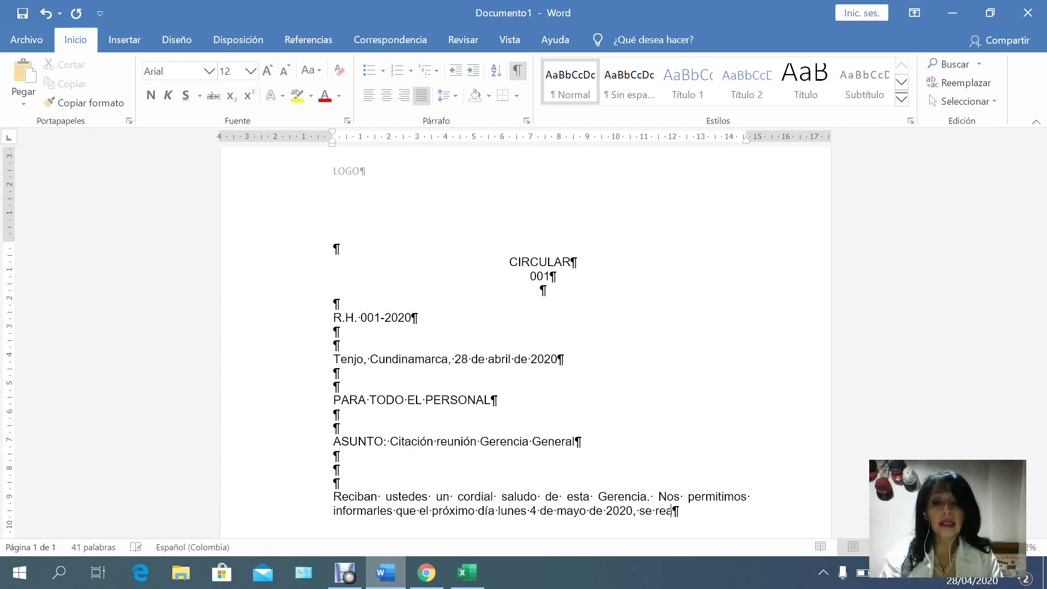
{"action": "type", "text": "lizará"}
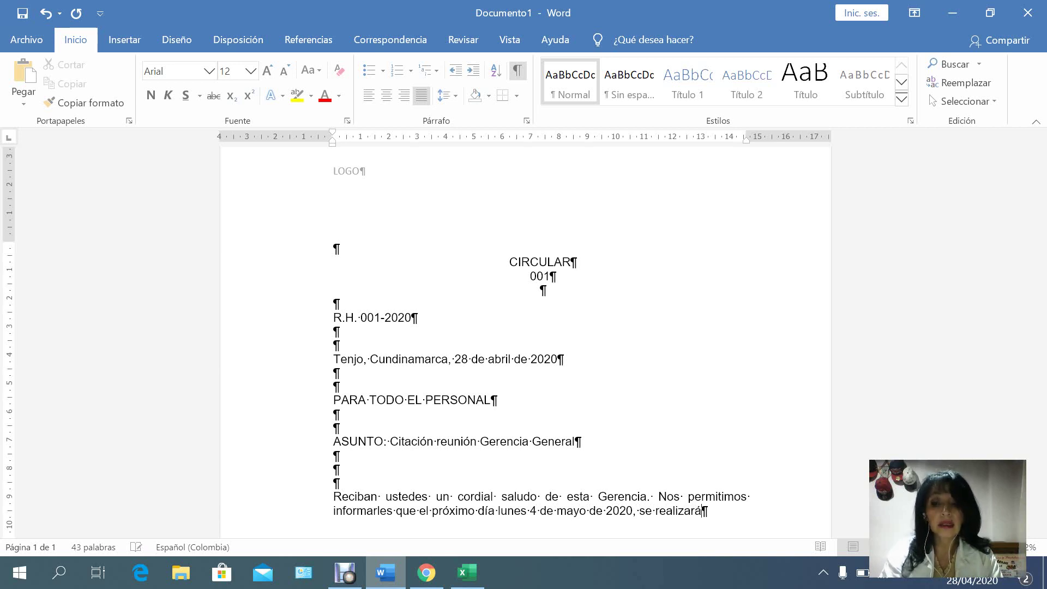
{"action": "type", "text": " una re"}
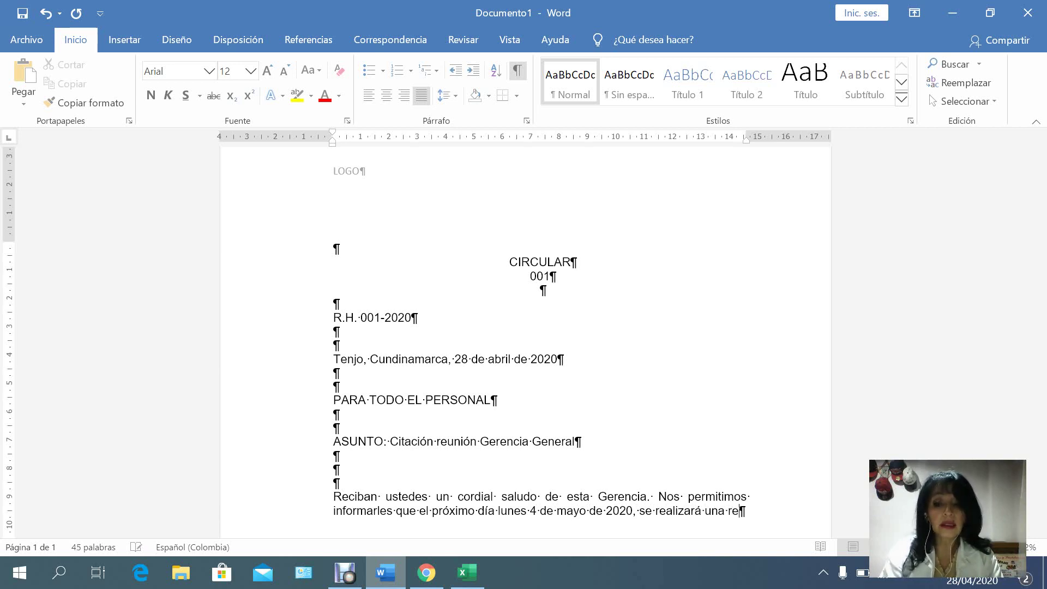
{"action": "type", "text": "unión "}
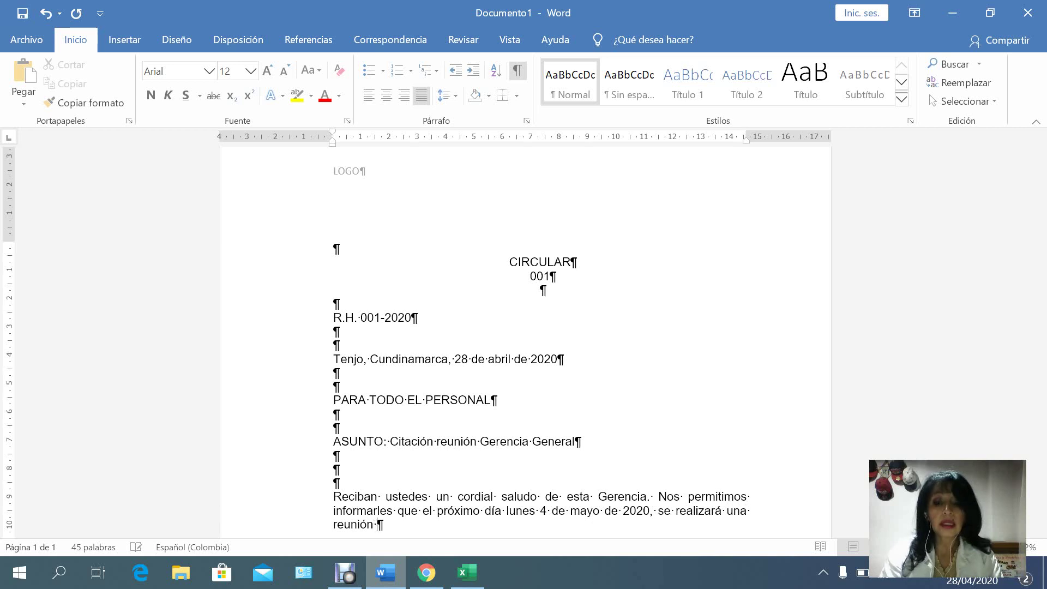
{"action": "type", "text": "de todo el"}
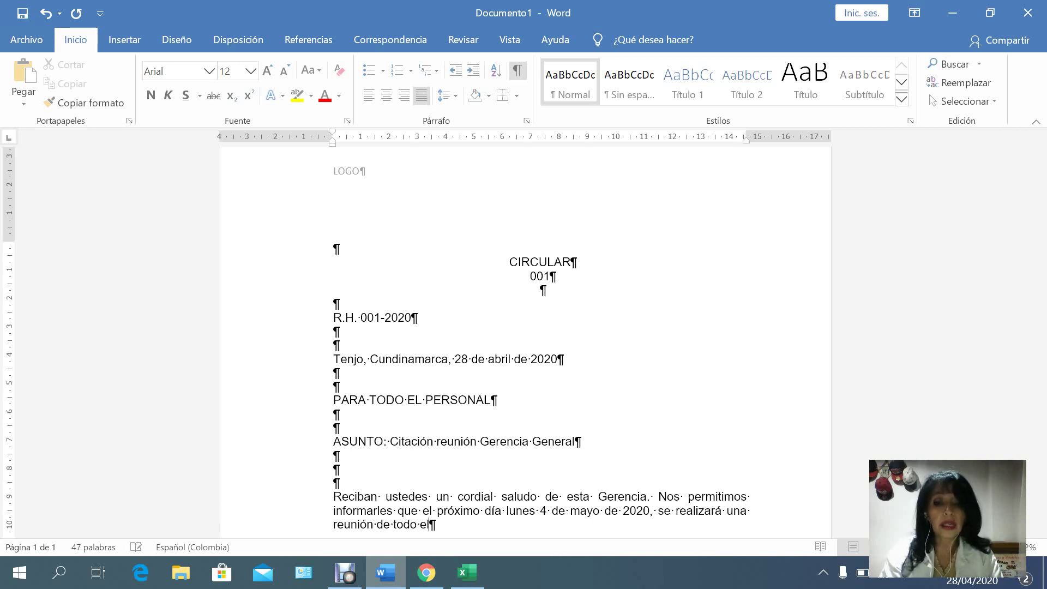
{"action": "type", "text": " persona"}
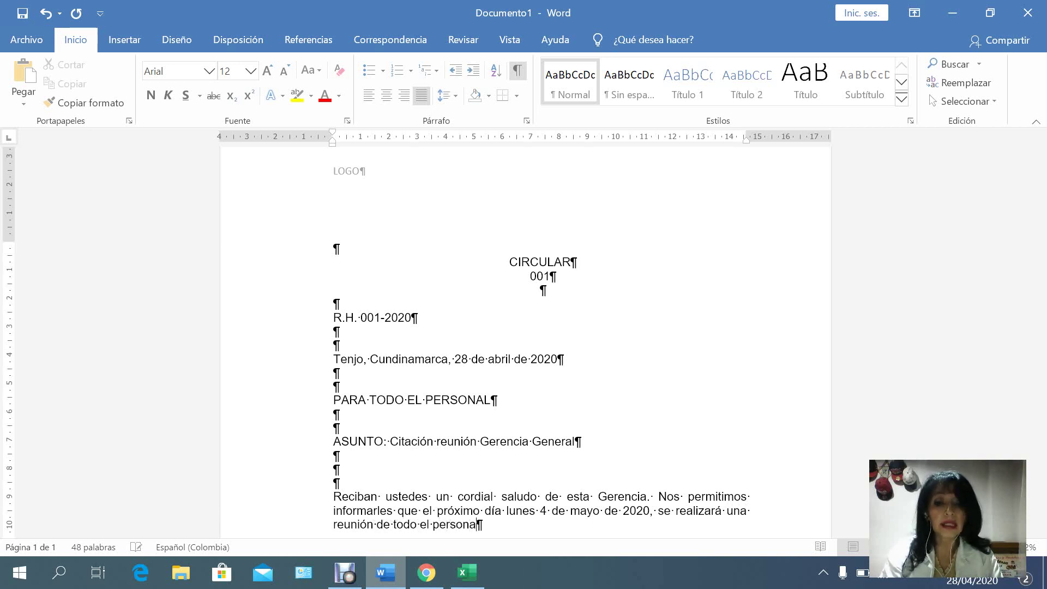
{"action": "type", "text": "l con "}
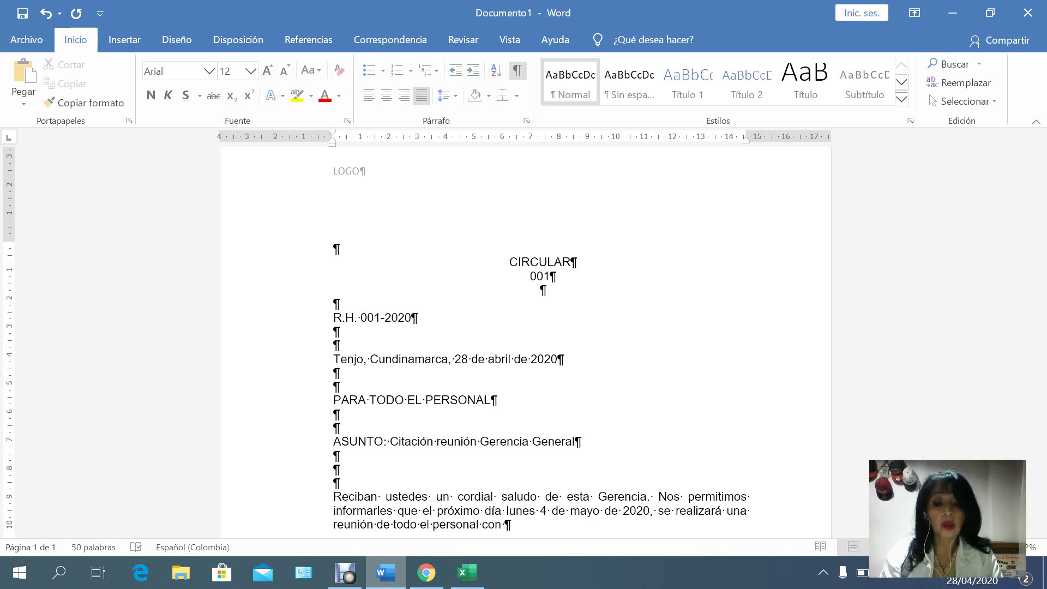
{"action": "type", "text": "esta G"}
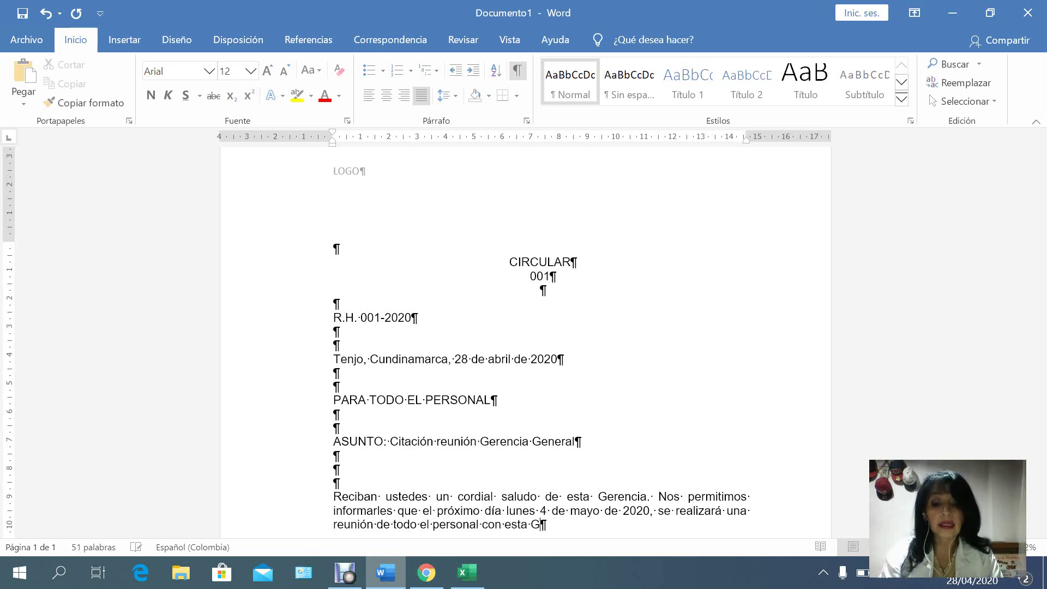
{"action": "type", "text": "erencia para"}
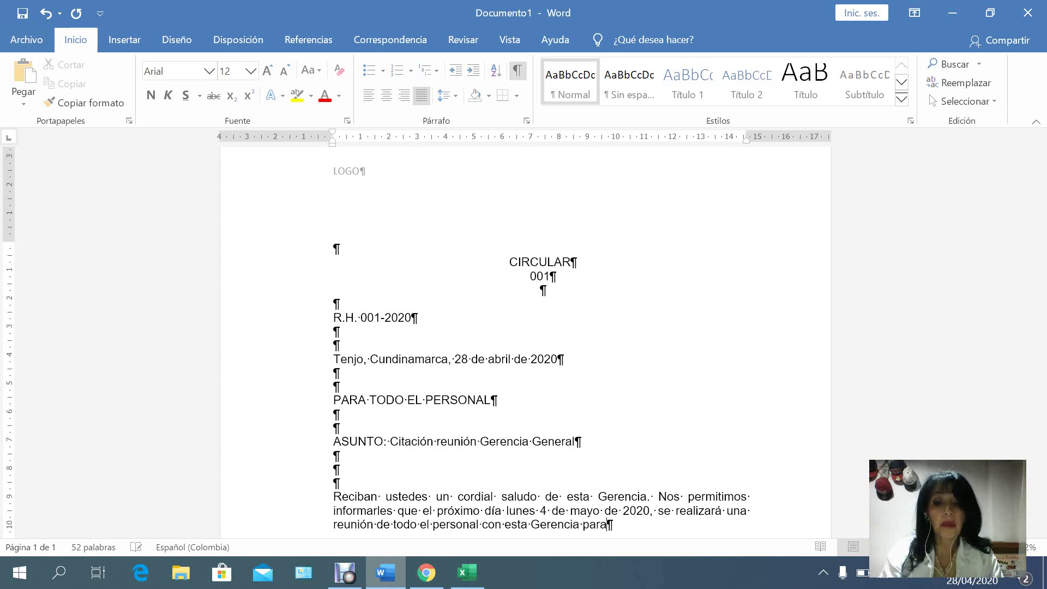
{"action": "type", "text": " tratar "}
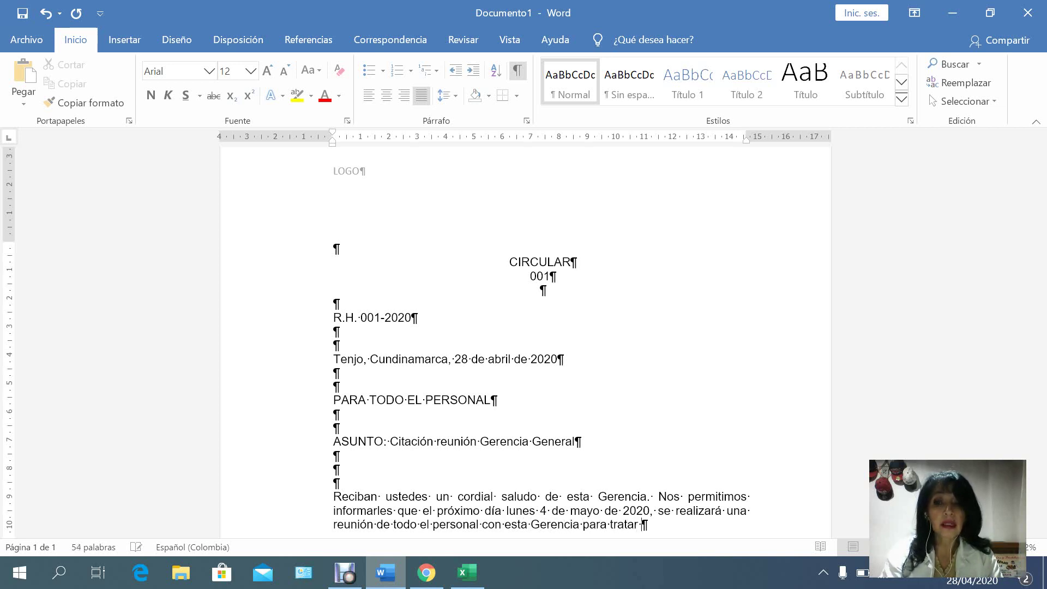
{"action": "type", "text": "los"}
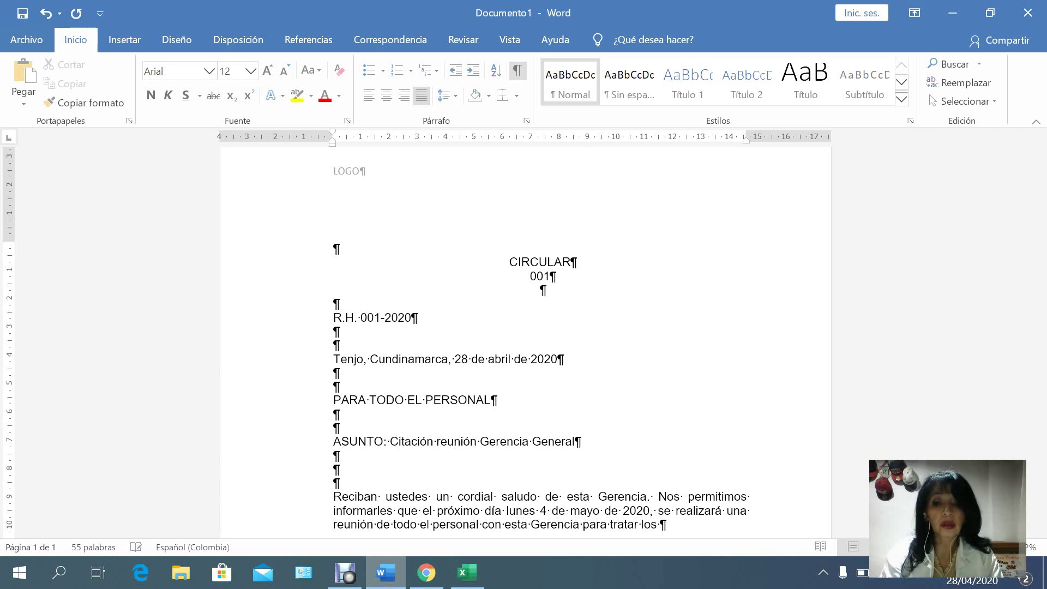
{"action": "key", "text": "BackSpace"}
{"action": "key", "text": "BackSpace"}
{"action": "key", "text": "BackSpace"}
{"action": "type", "text": "a"}
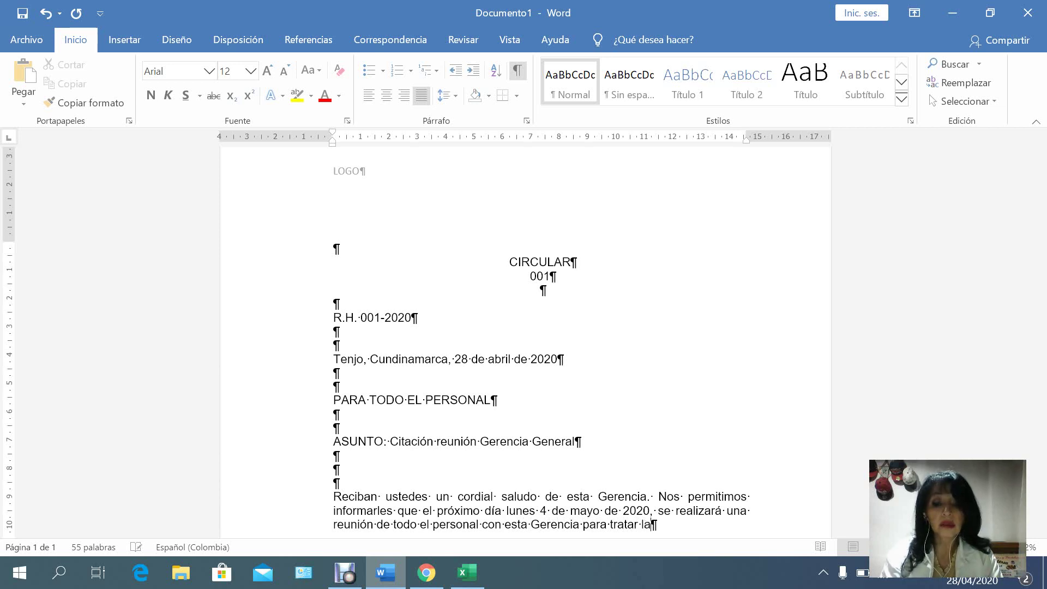
{"action": "type", "text": "s condiciones"}
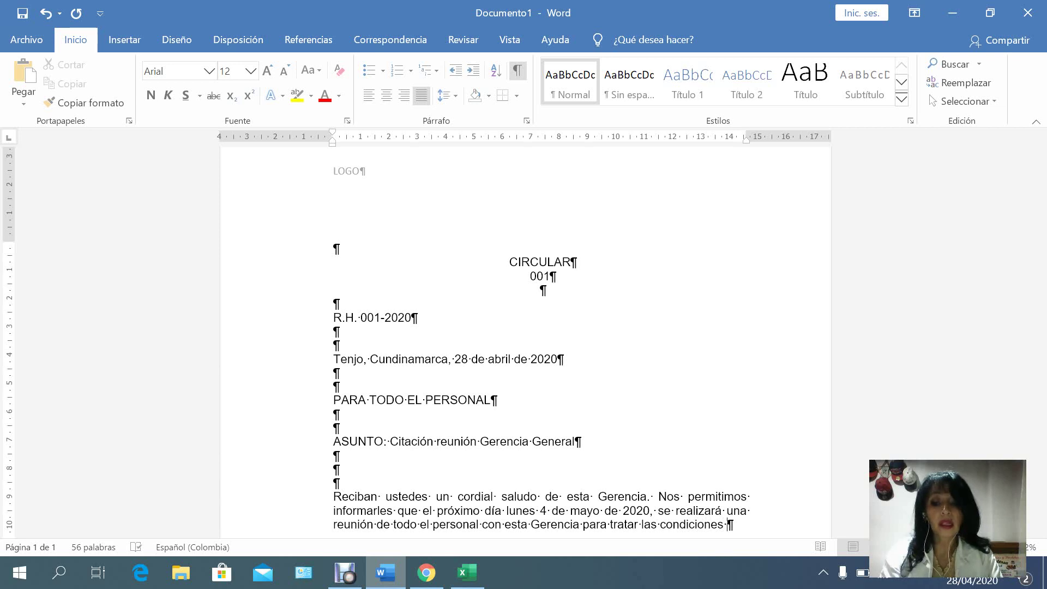
{"action": "type", "text": " de trabajo"}
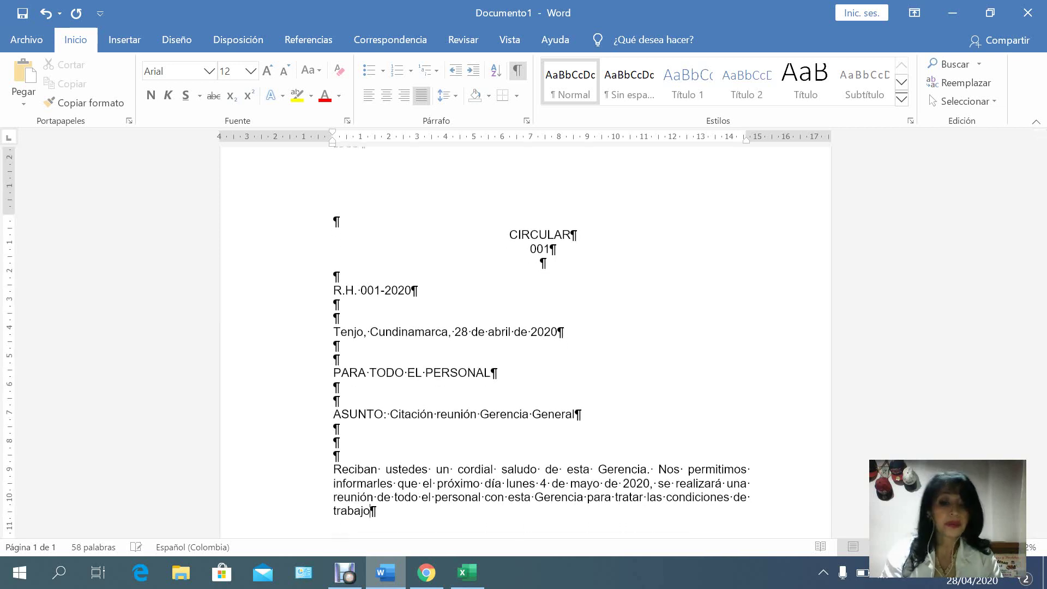
{"action": "type", "text": " que "}
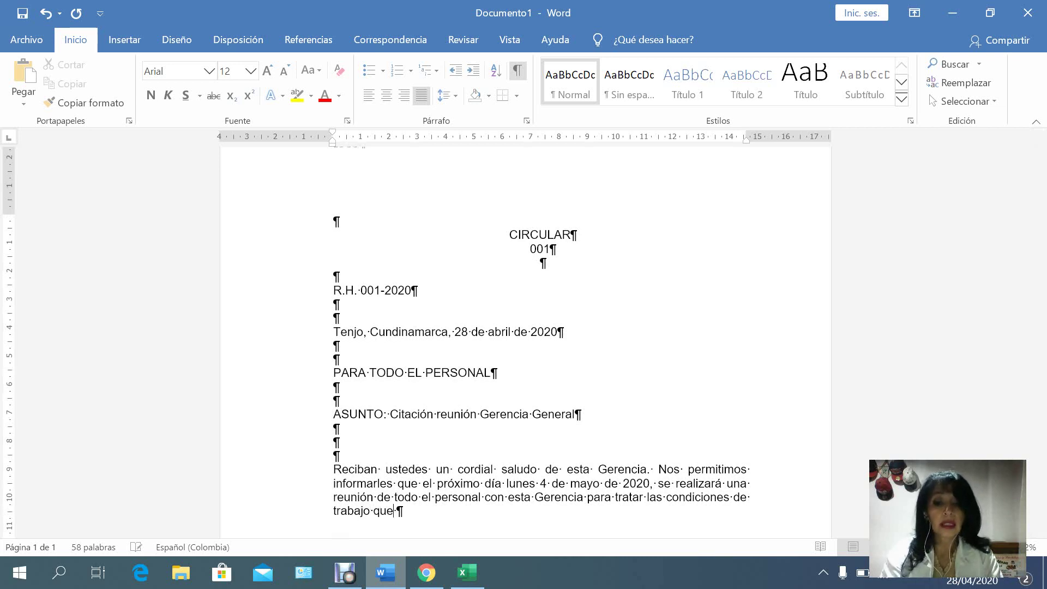
{"action": "type", "text": "se aplicar"}
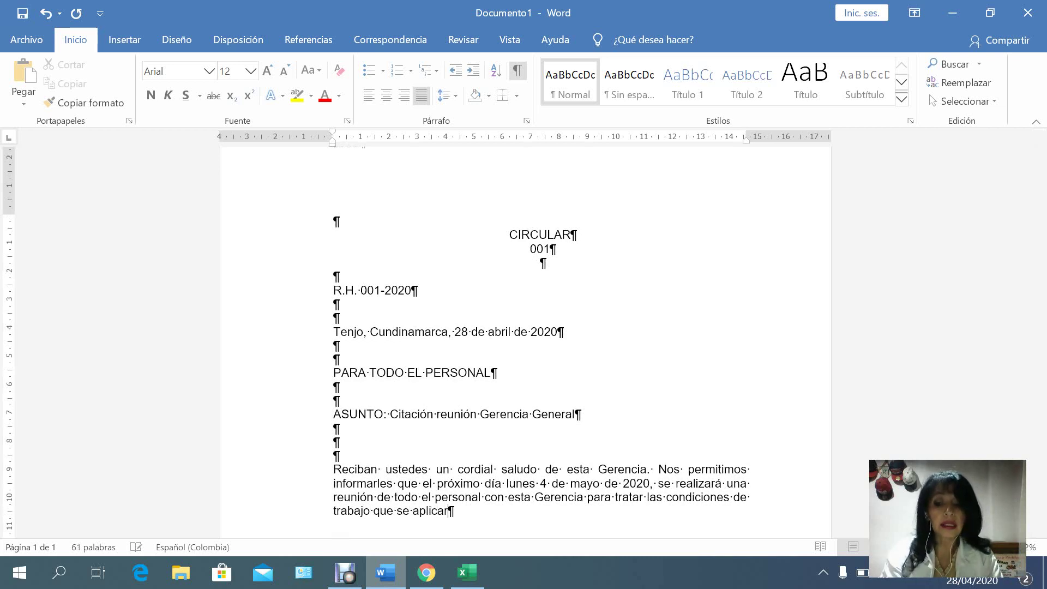
{"action": "type", "text": "án "}
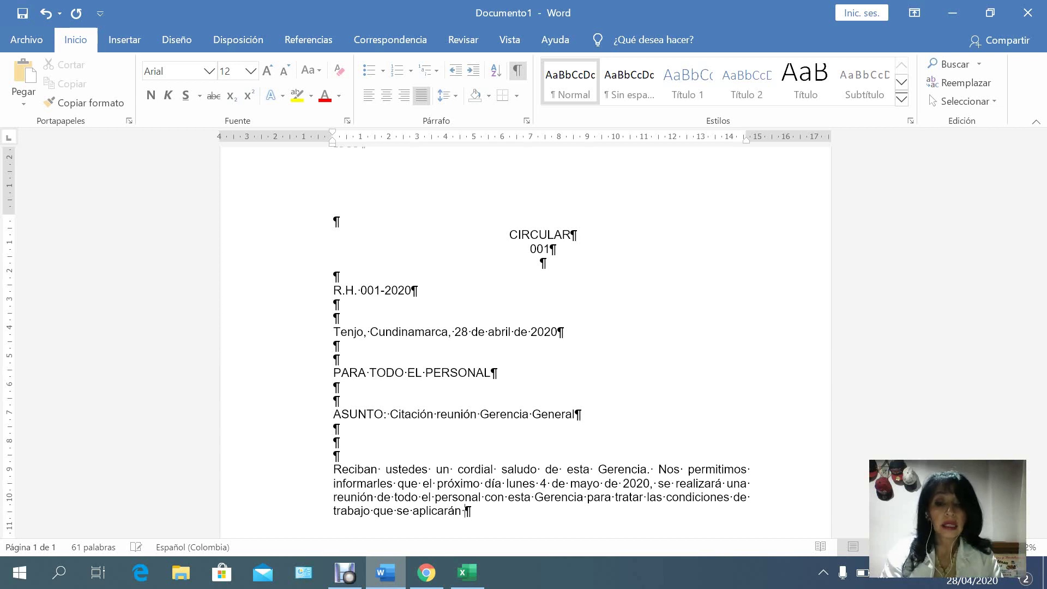
{"action": "type", "text": "ante la situació"}
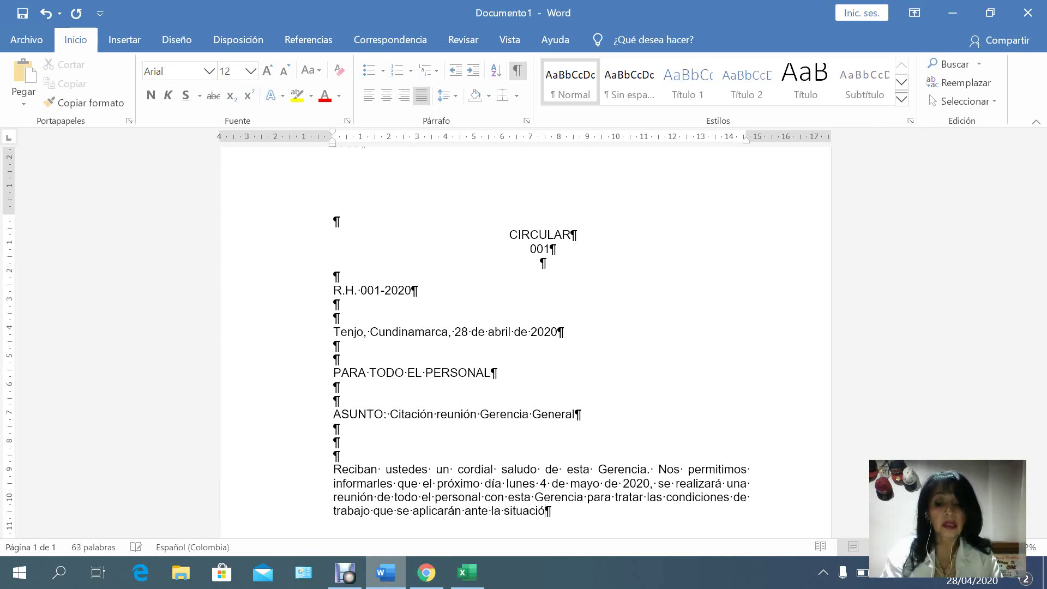
{"action": "type", "text": "n de ais"}
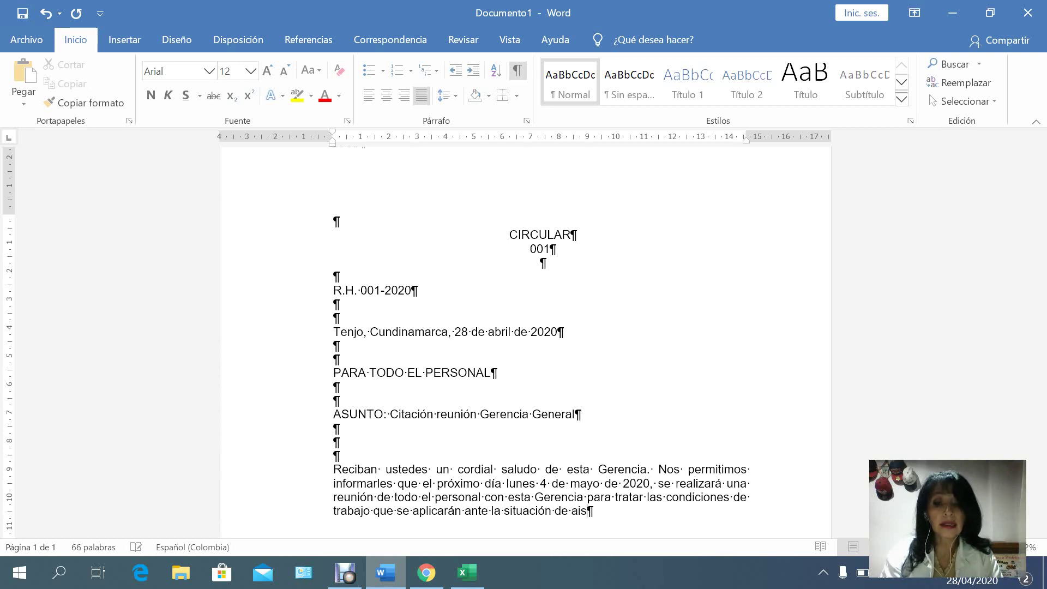
{"action": "type", "text": "lamiento "}
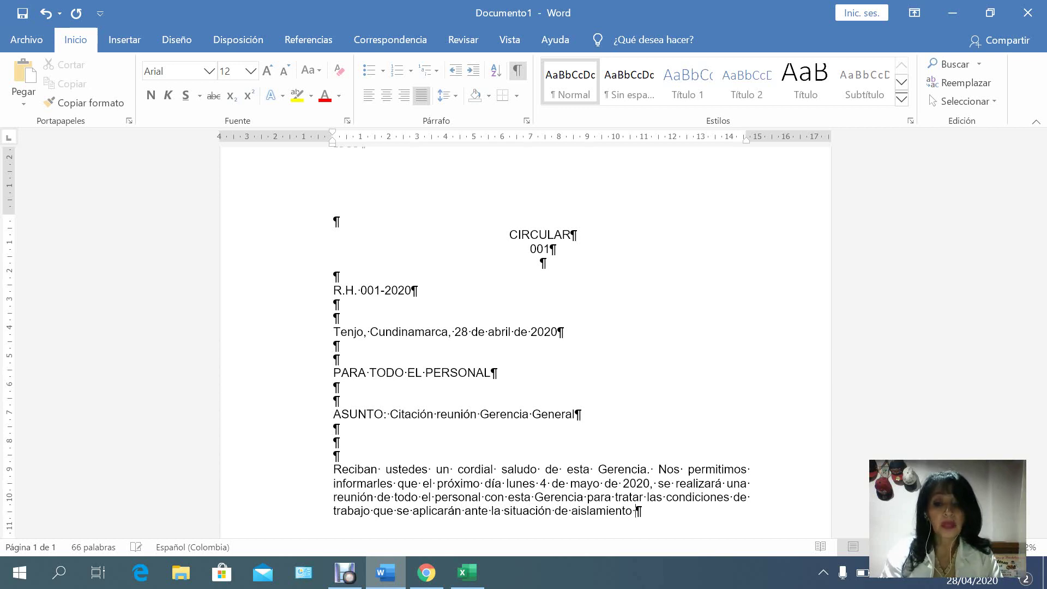
{"action": "type", "text": "y medidas"}
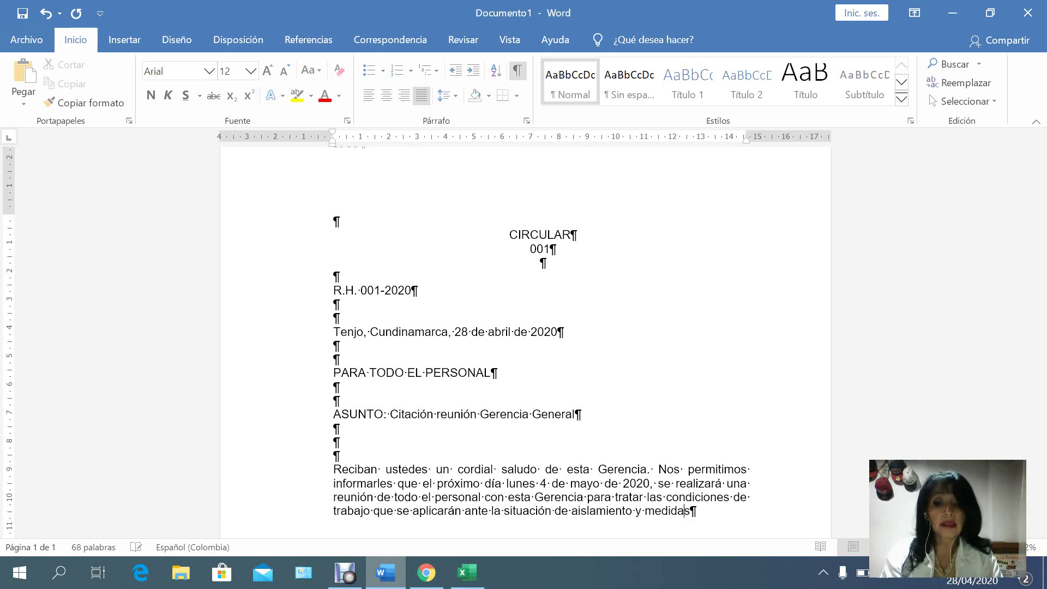
{"action": "type", "text": " de preven"}
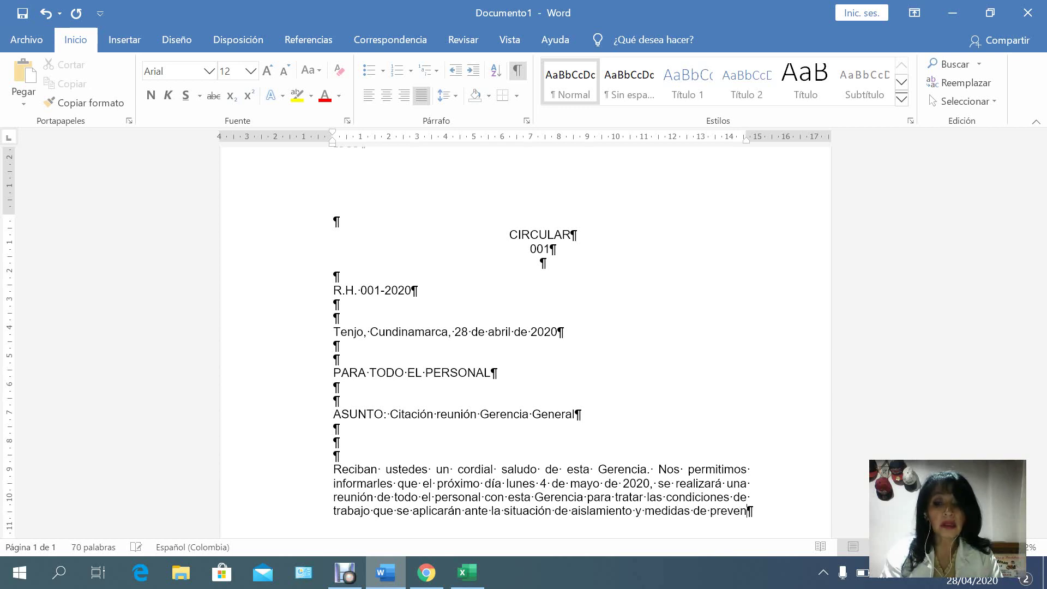
{"action": "type", "text": "sión "}
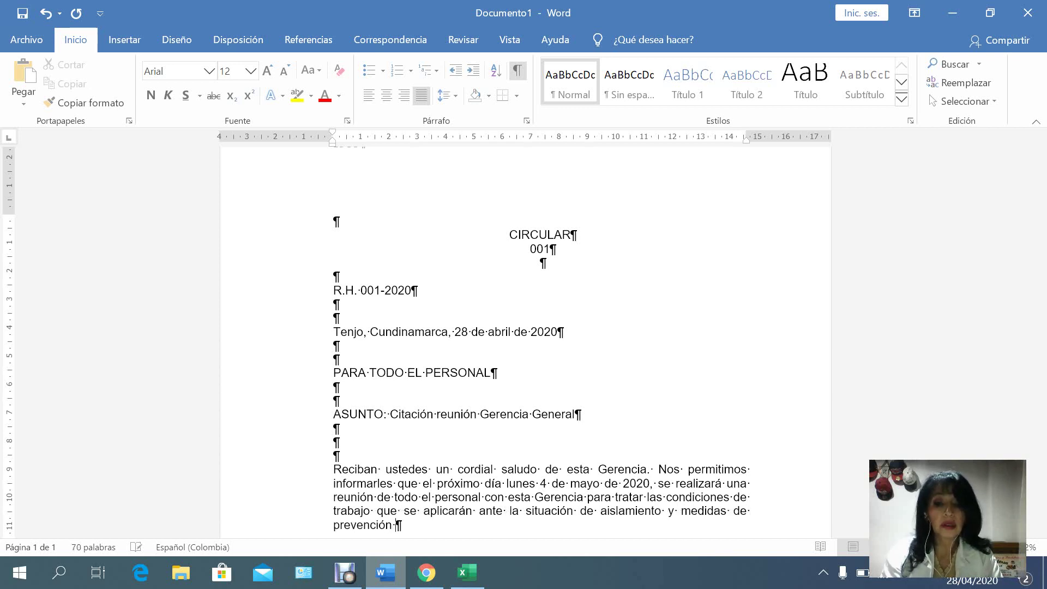
{"action": "type", "text": "debido a la"}
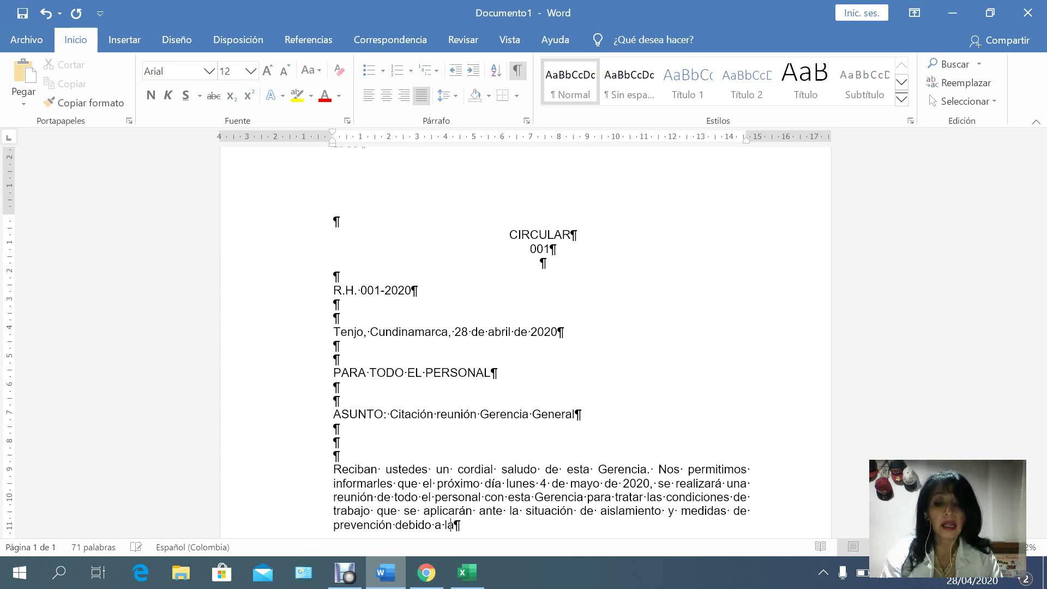
{"action": "type", "text": " pandem"}
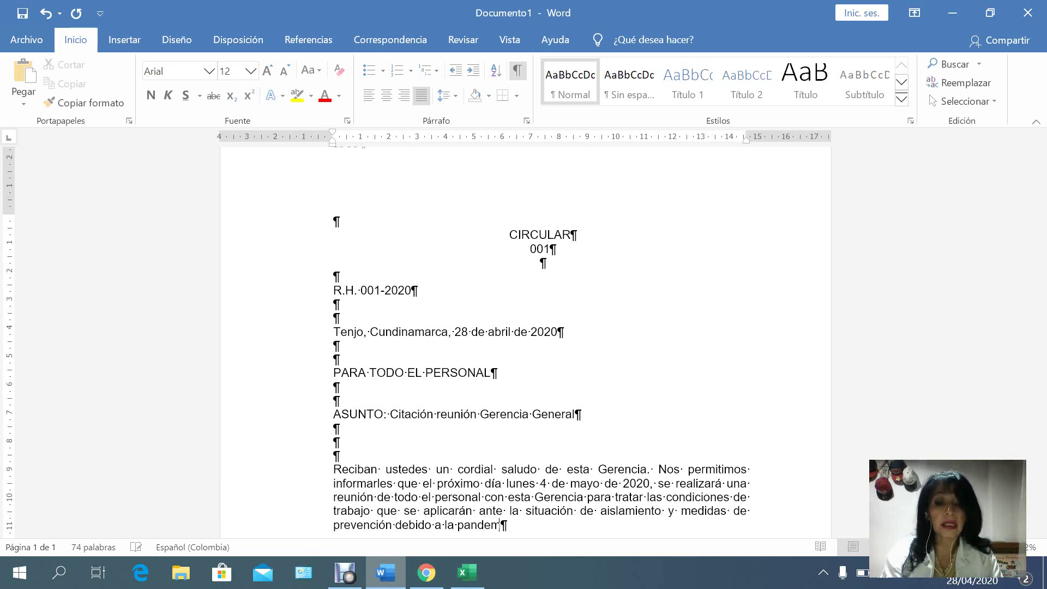
{"action": "type", "text": "ia que "}
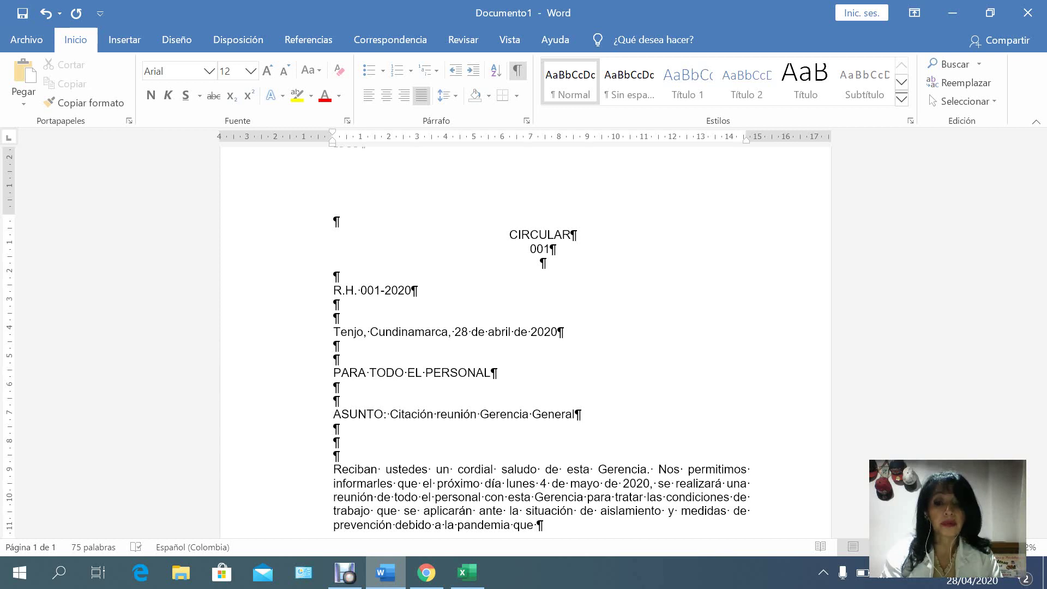
{"action": "type", "text": "se vive en este m"}
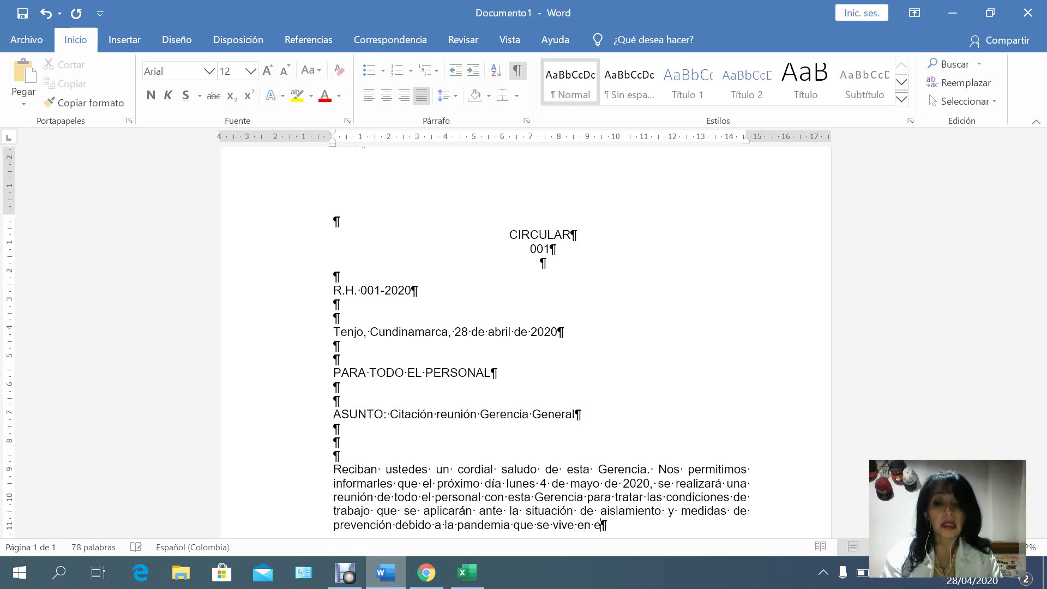
{"action": "type", "text": "omen"}
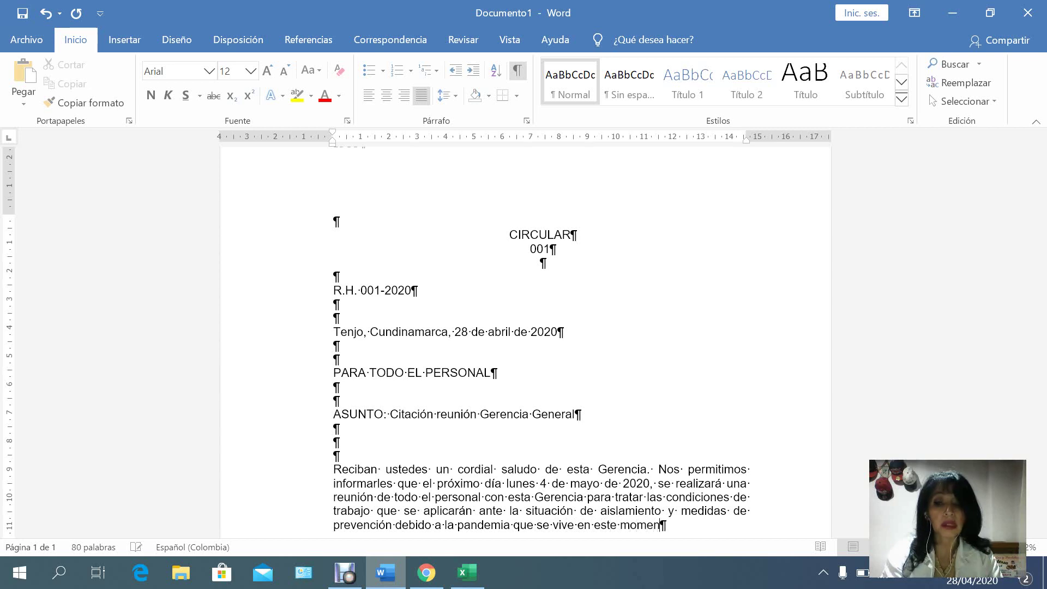
{"action": "type", "text": "to."}
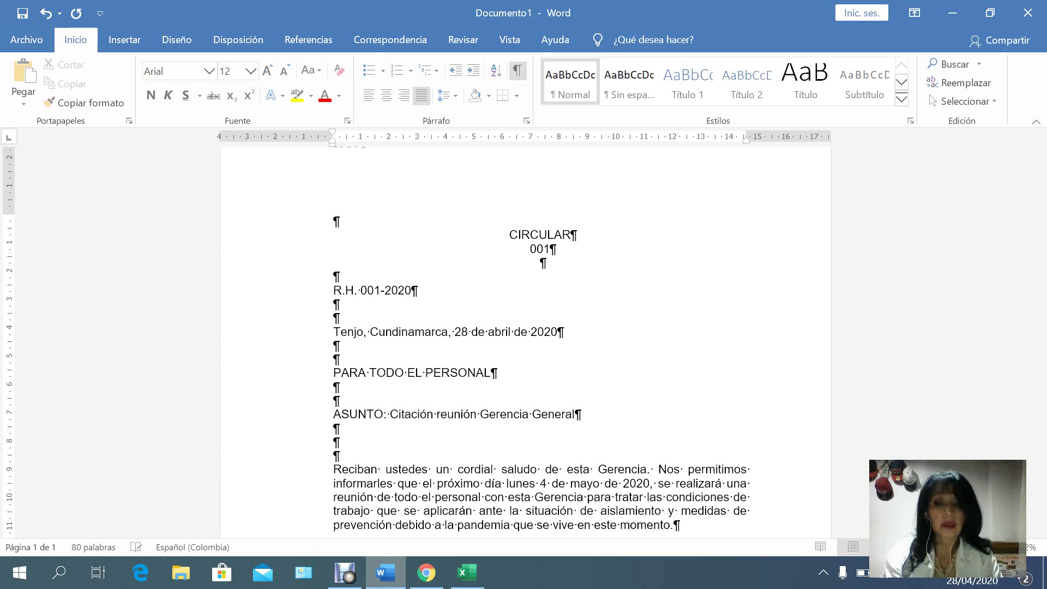
{"action": "key", "text": "Return"}
{"action": "key", "text": "Return"}
Type the paragraph placing the meeting in Operaciones at 08:00, lasting under one hour.
{"action": "type", "text": "La r"}
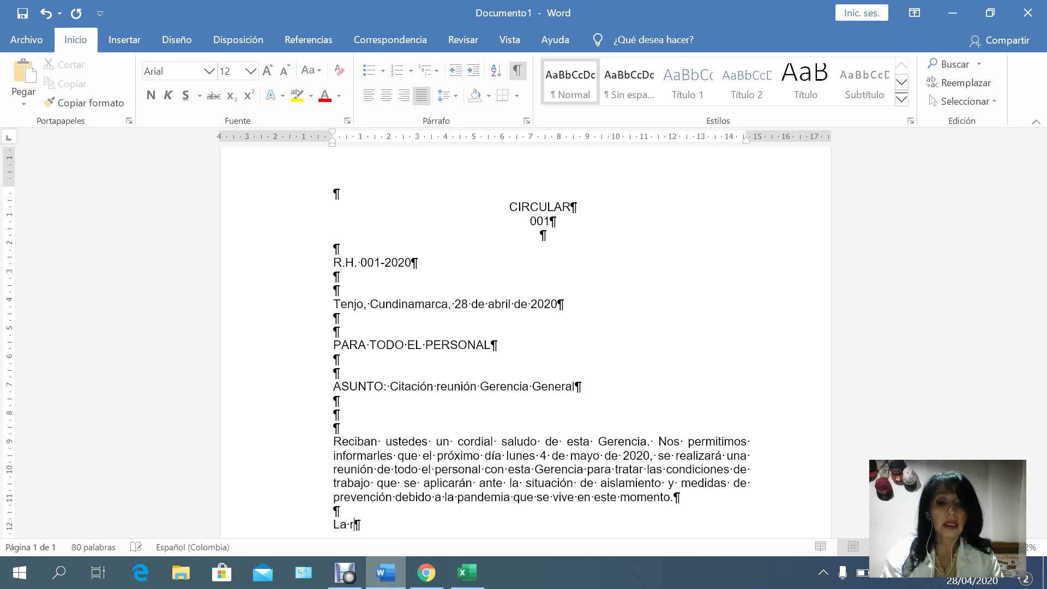
{"action": "type", "text": "eunión "}
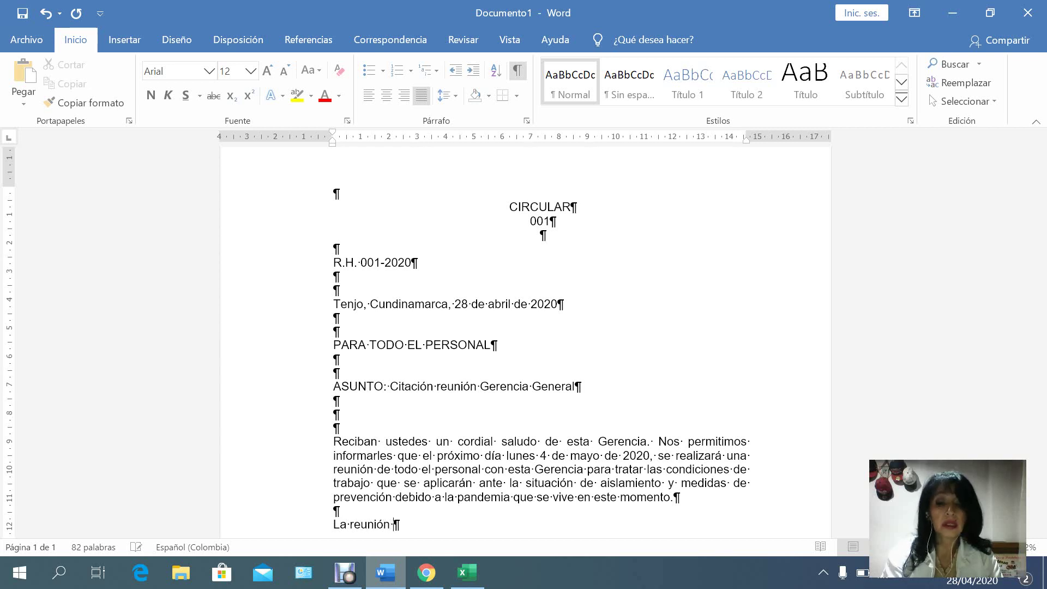
{"action": "type", "text": "se realizar"}
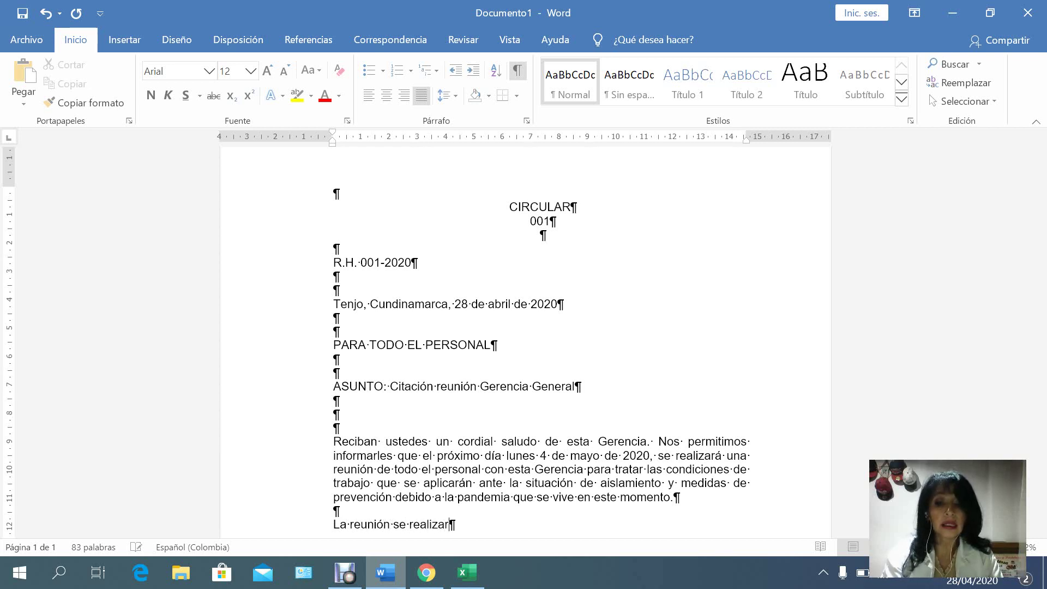
{"action": "type", "text": "á en "}
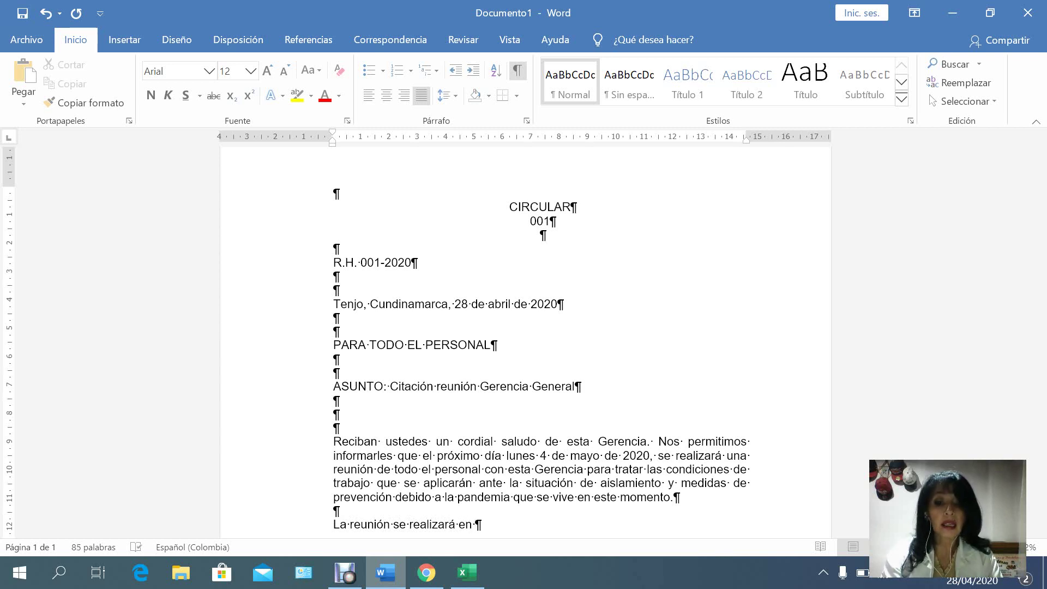
{"action": "type", "text": "el"}
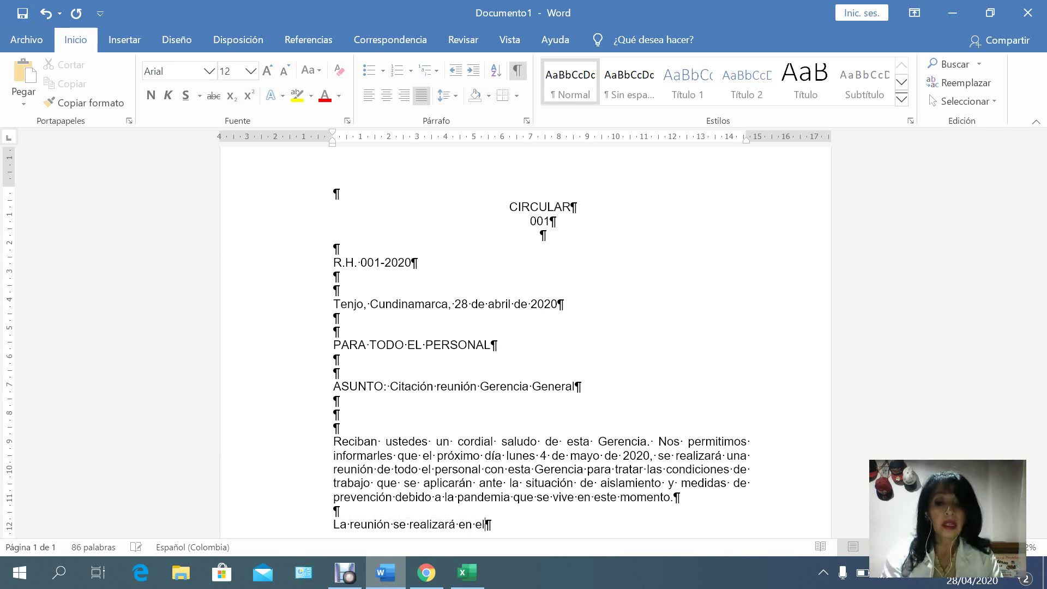
{"action": "type", "text": " área d"}
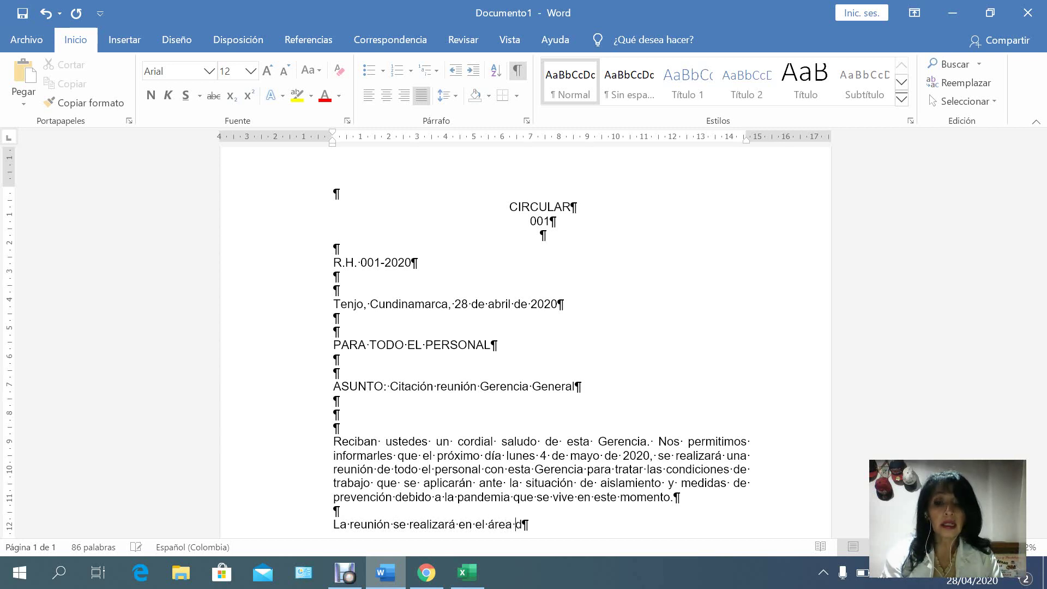
{"action": "type", "text": "e Operaciones"}
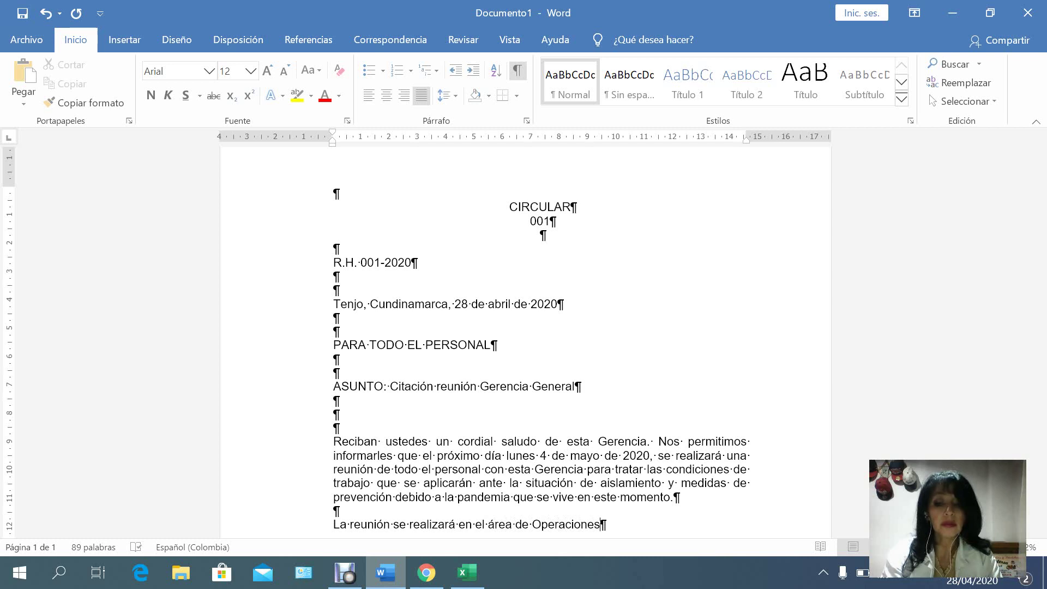
{"action": "type", "text": ", alas "}
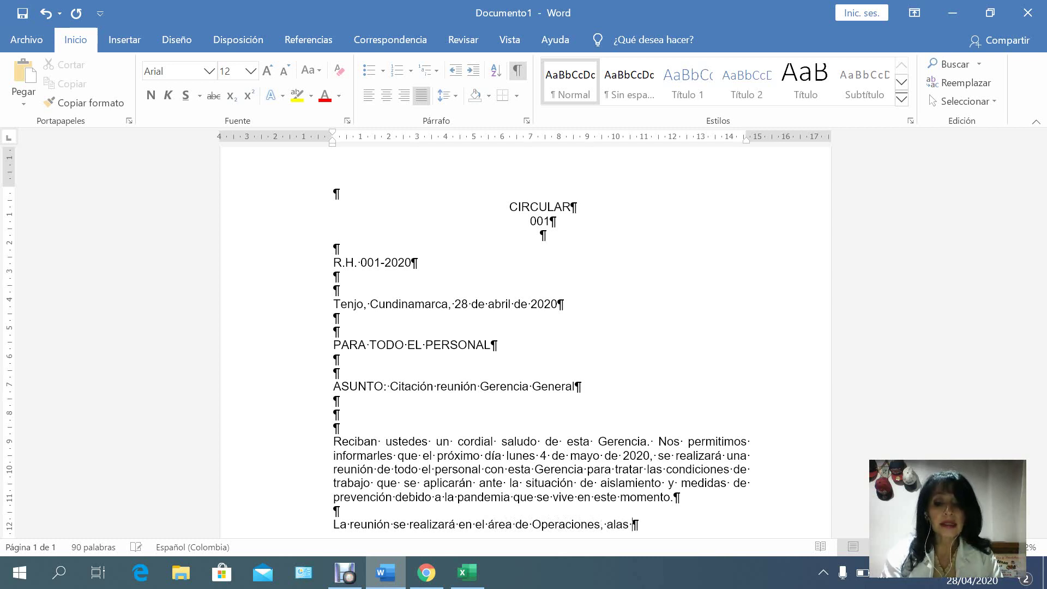
{"action": "type", "text": "08"}
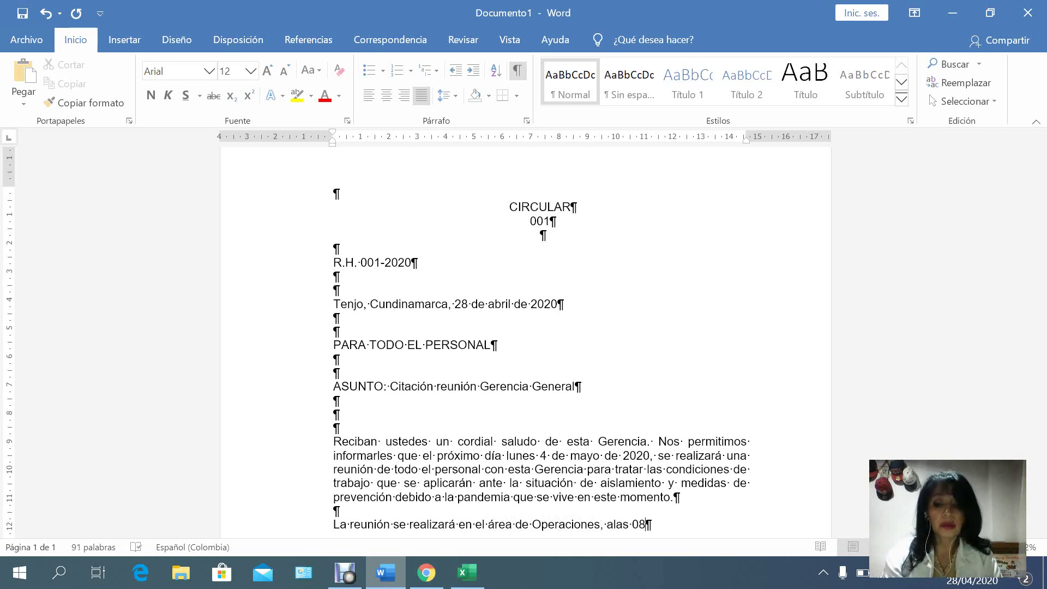
{"action": "type", "text": ":00 ho"}
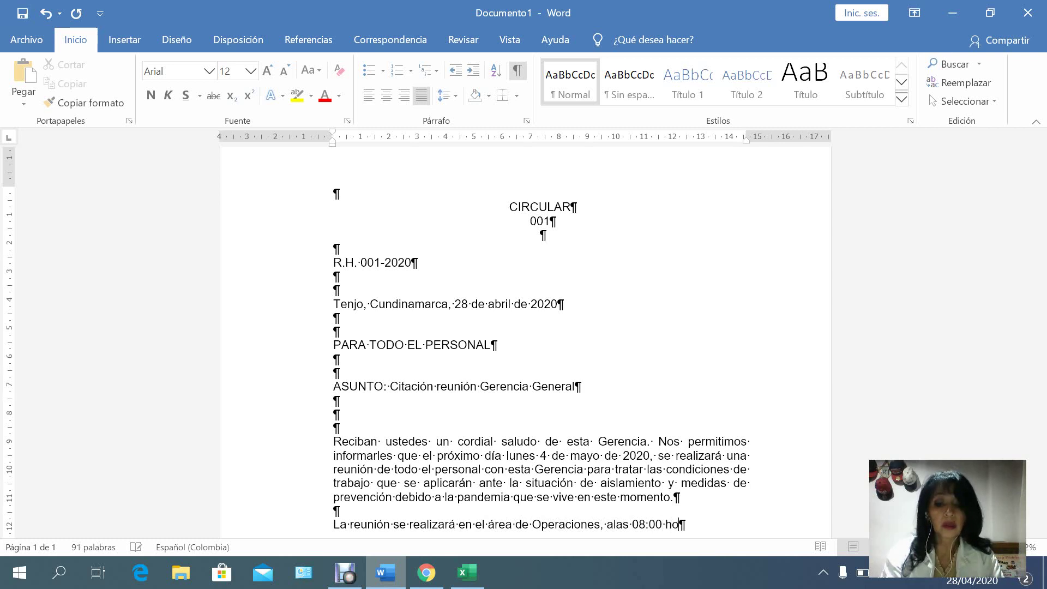
{"action": "type", "text": "ras"}
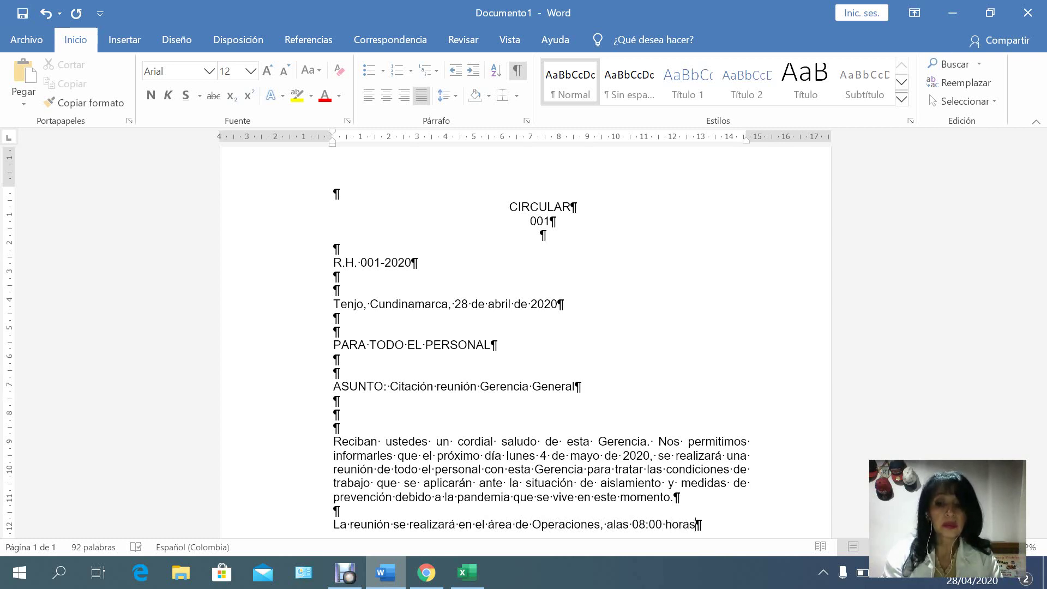
{"action": "type", "text": " y "}
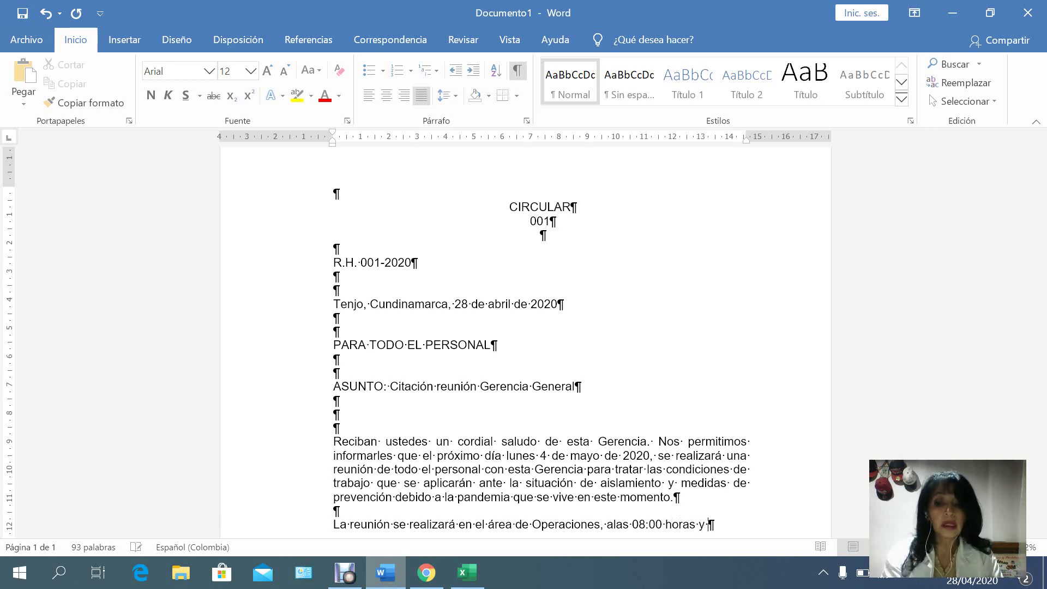
{"action": "type", "text": "tendrá "}
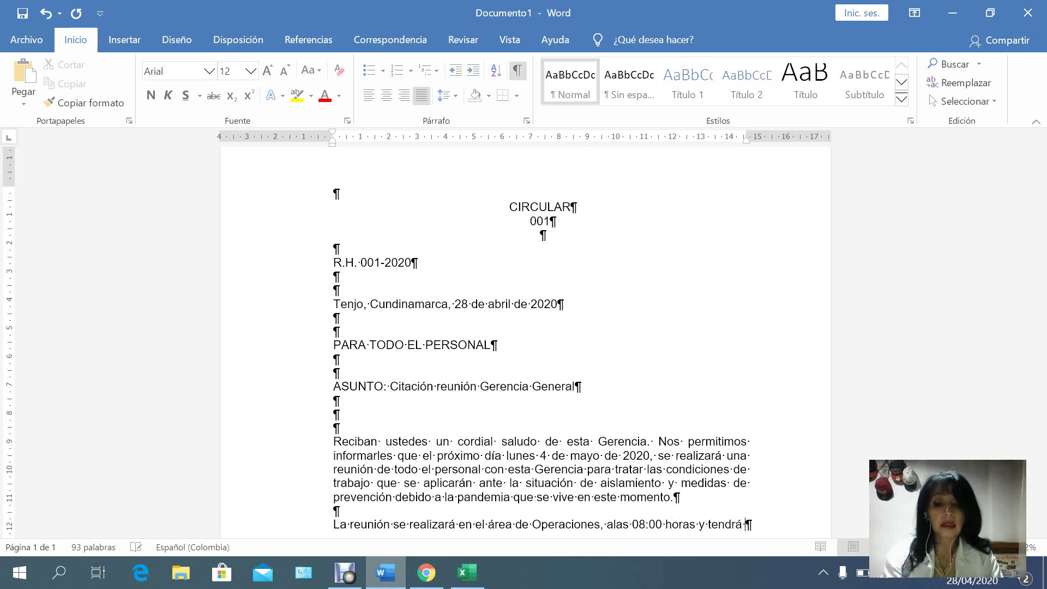
{"action": "type", "text": "una duraci"}
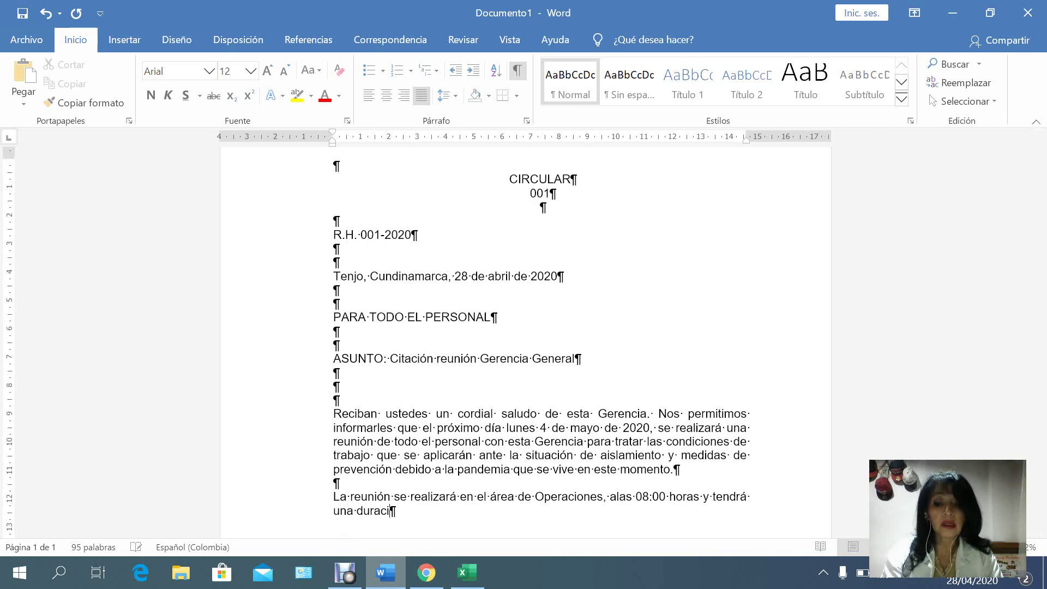
{"action": "type", "text": "ón "}
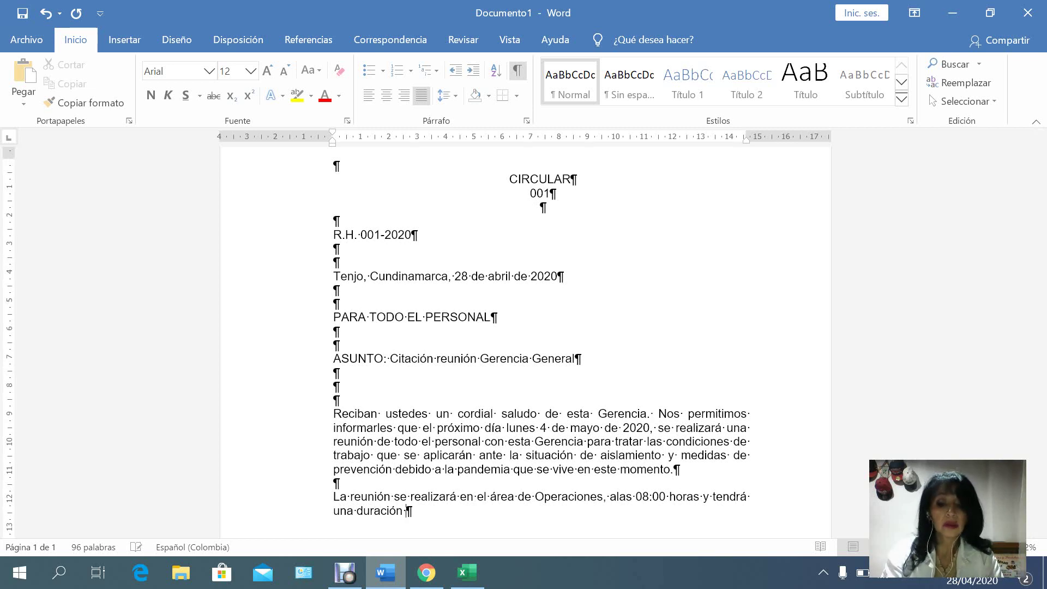
{"action": "type", "text": "no supe"}
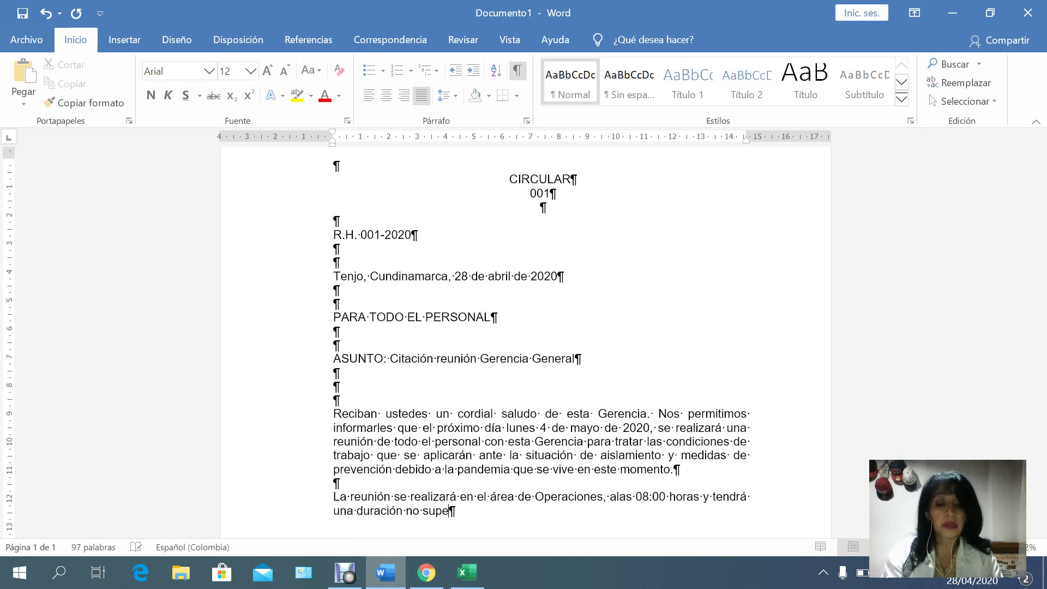
{"action": "type", "text": "rior a u"}
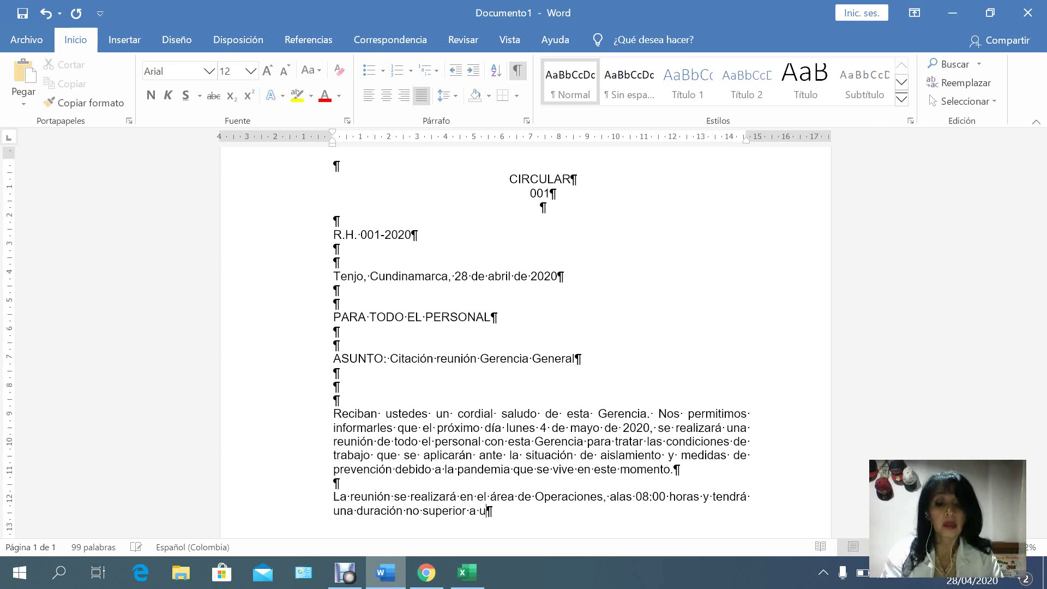
{"action": "type", "text": "na hora."}
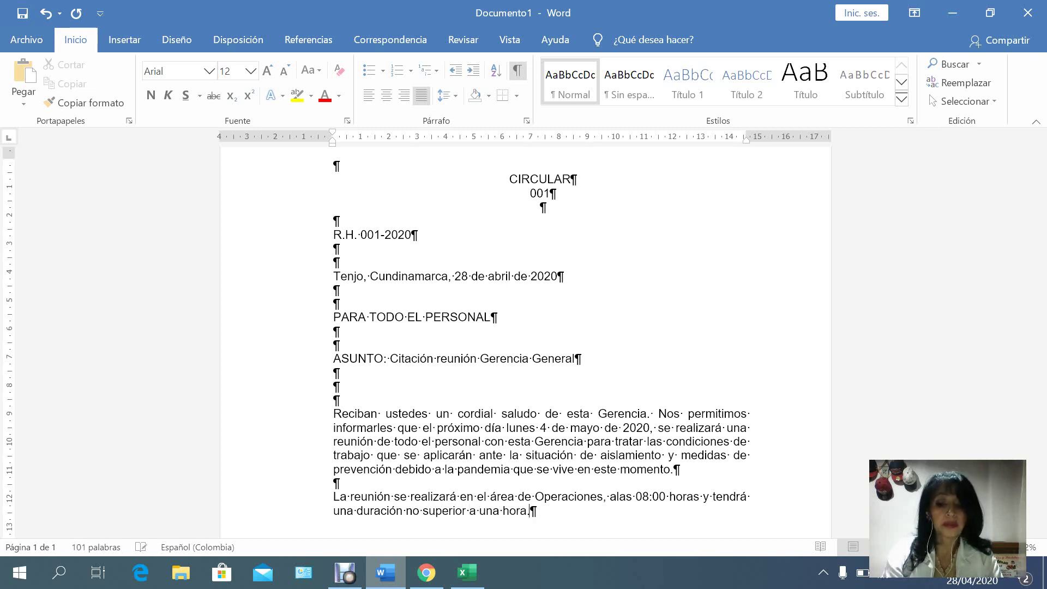
{"action": "key", "text": "Return"}
{"action": "key", "text": "Return"}
Type the closing line 'Se espera su puntual asistencia.'.
{"action": "type", "text": "Se "}
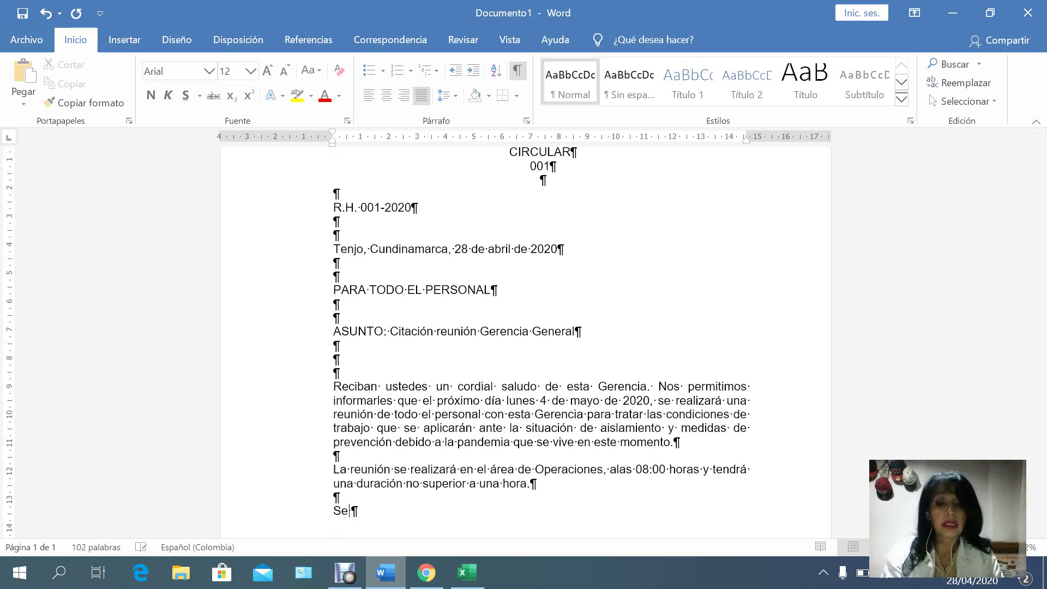
{"action": "type", "text": "espera"}
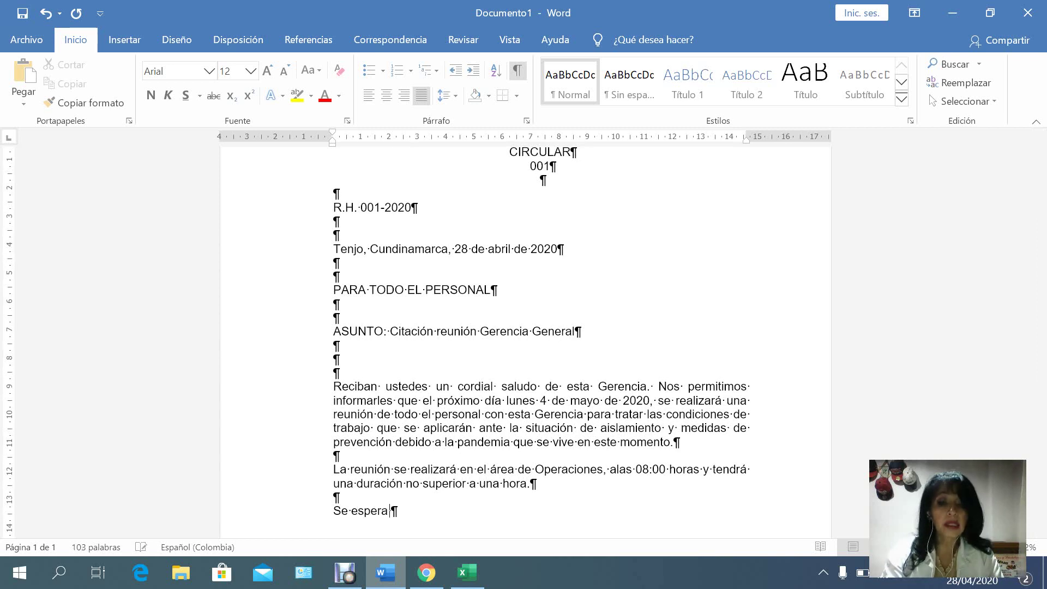
{"action": "type", "text": " su ci"}
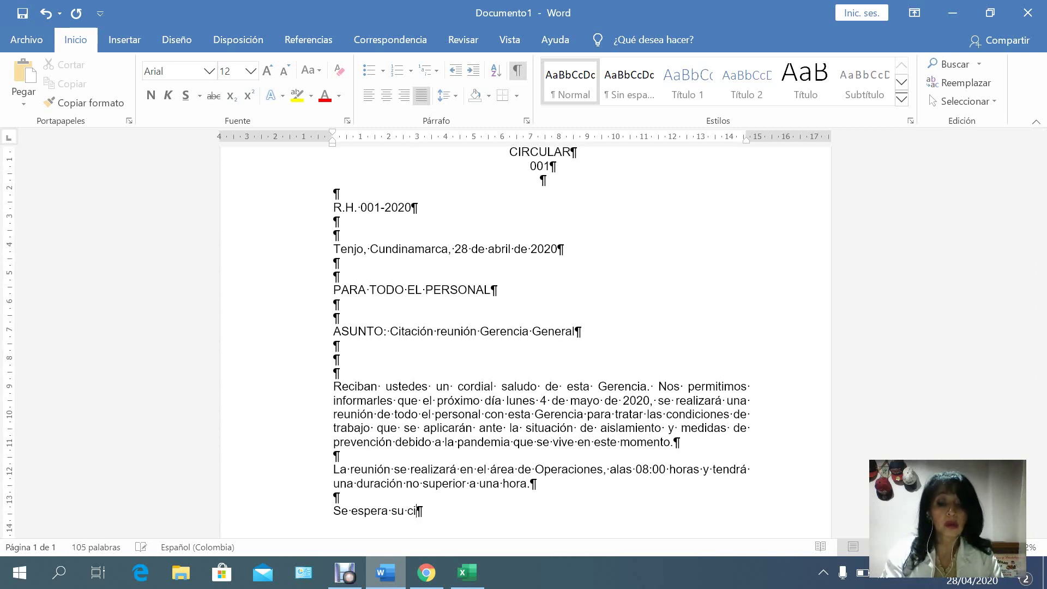
{"action": "key", "text": "BackSpace"}
{"action": "type", "text": "um"}
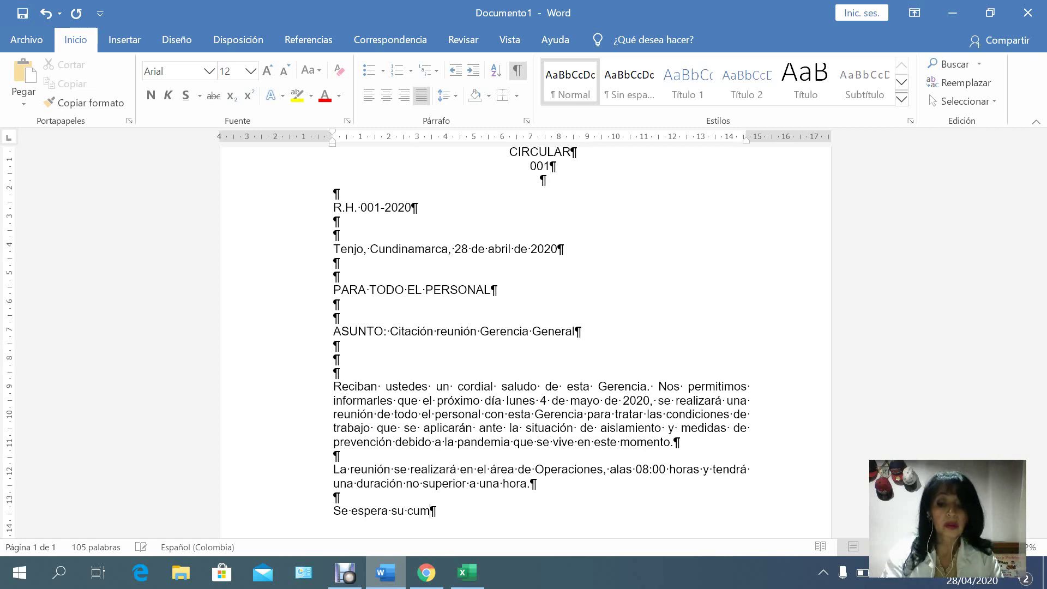
{"action": "key", "text": "BackSpace"}
{"action": "key", "text": "BackSpace"}
{"action": "key", "text": "BackSpace"}
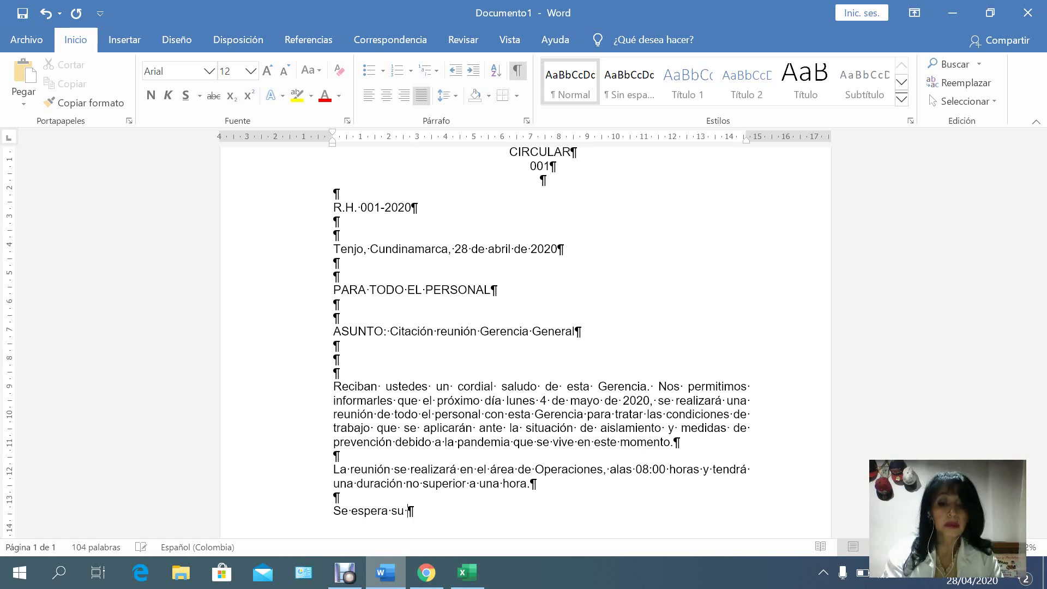
{"action": "type", "text": "punrtu"}
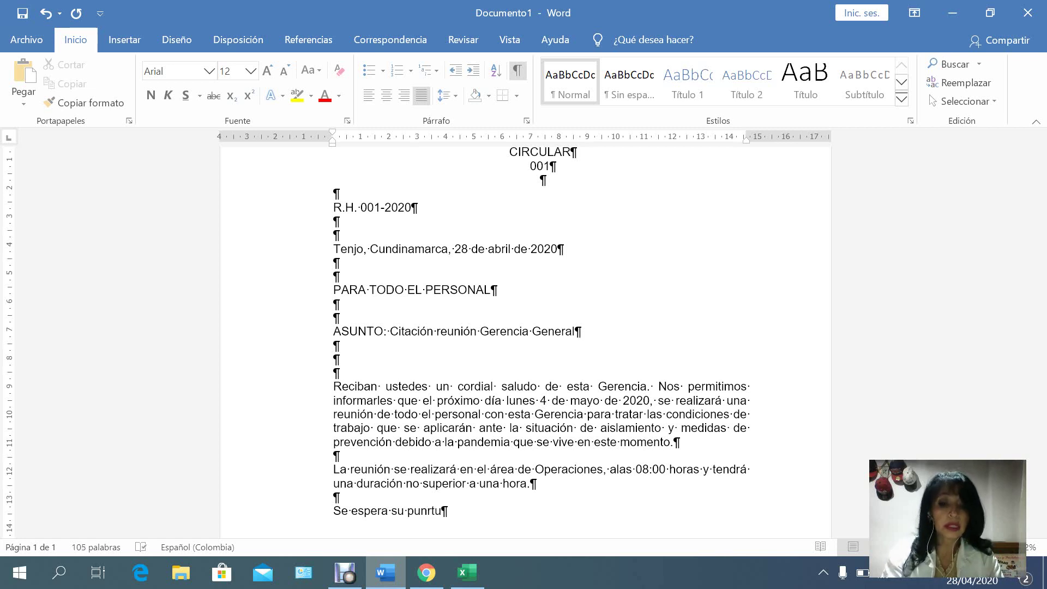
{"action": "key", "text": "BackSpace"}
{"action": "key", "text": "BackSpace"}
{"action": "key", "text": "BackSpace"}
{"action": "type", "text": "tua"}
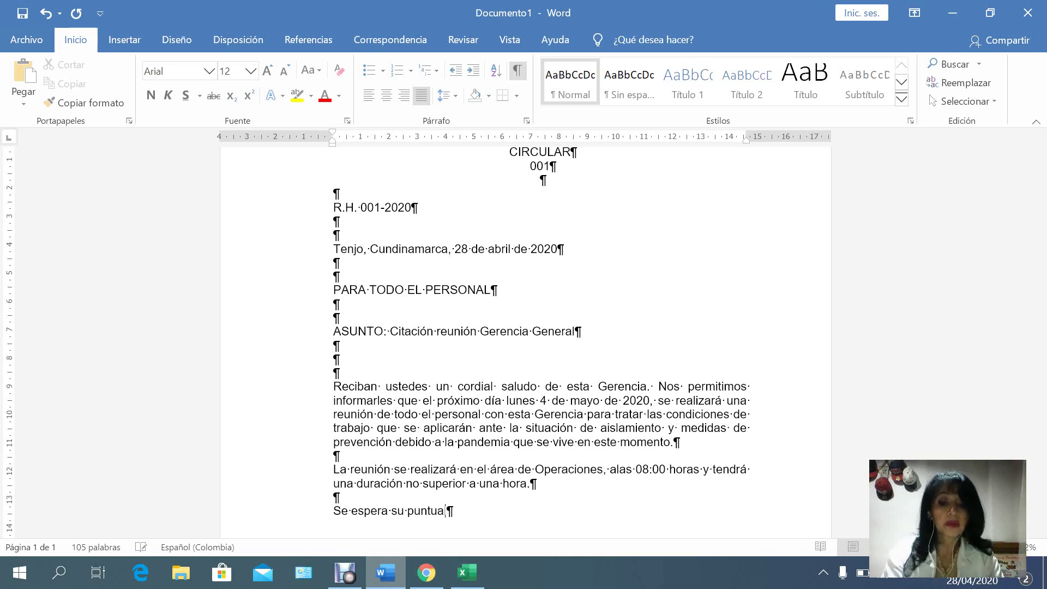
{"action": "type", "text": "l asistencia."}
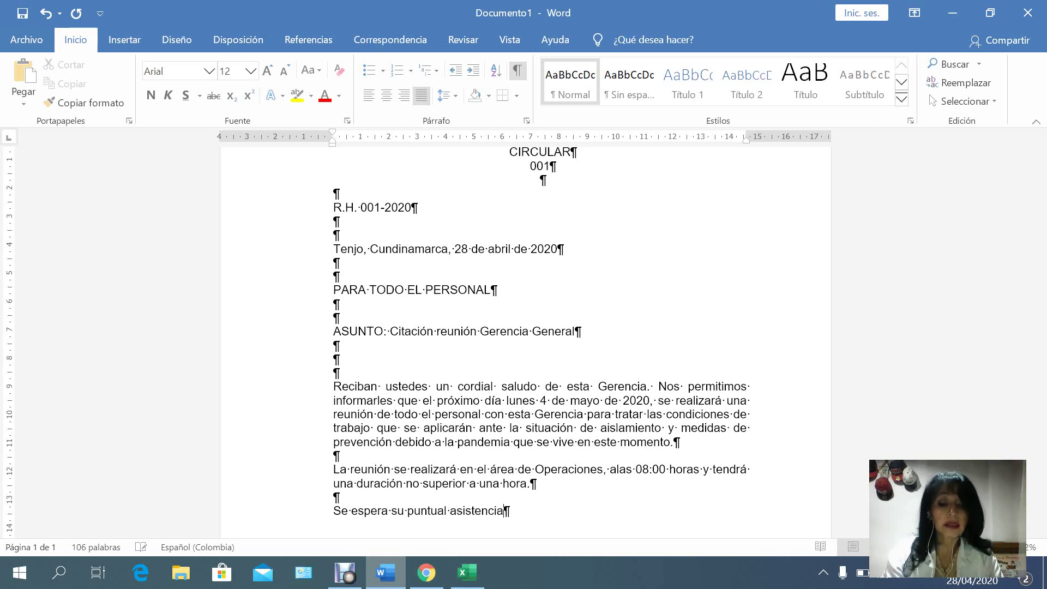
Add the sign-off 'Atentamente,' followed by blank lines for the signature.
{"action": "key", "text": "Return"}
{"action": "key", "text": "Return"}
{"action": "key", "text": "Return"}
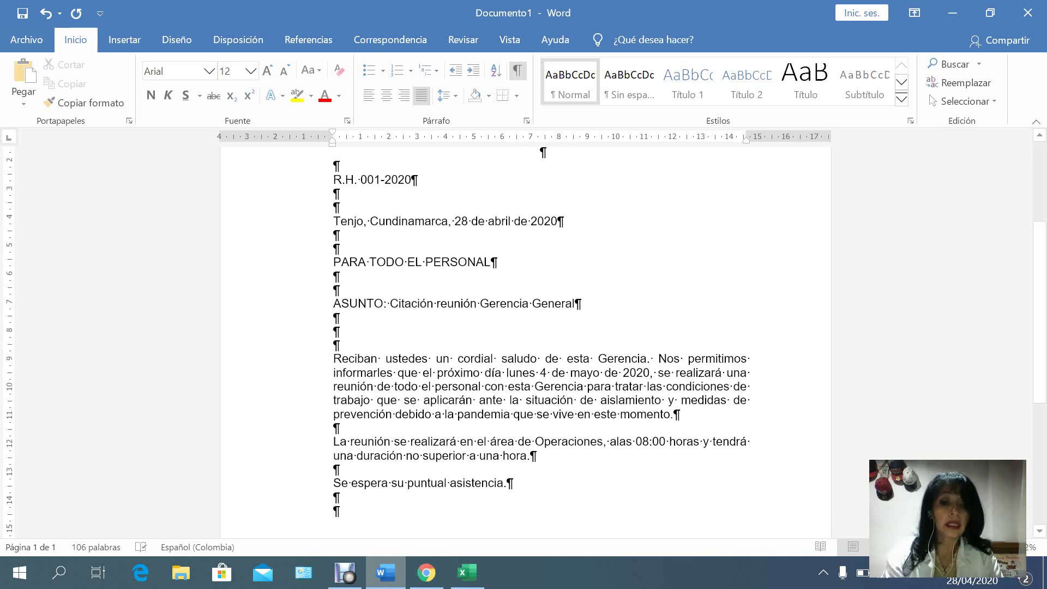
{"action": "type", "text": "Atent"}
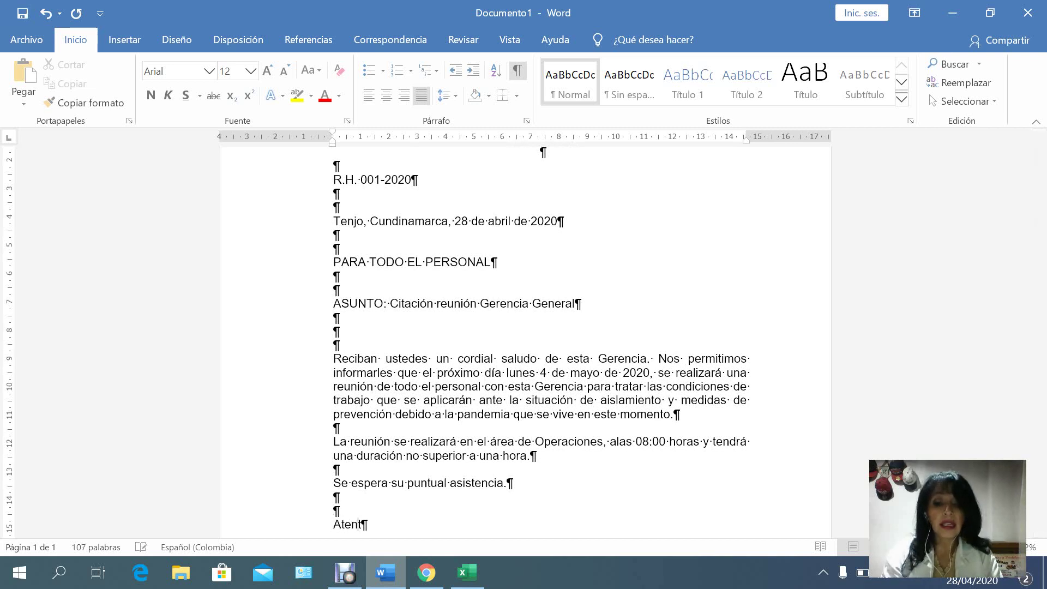
{"action": "type", "text": "amente,"}
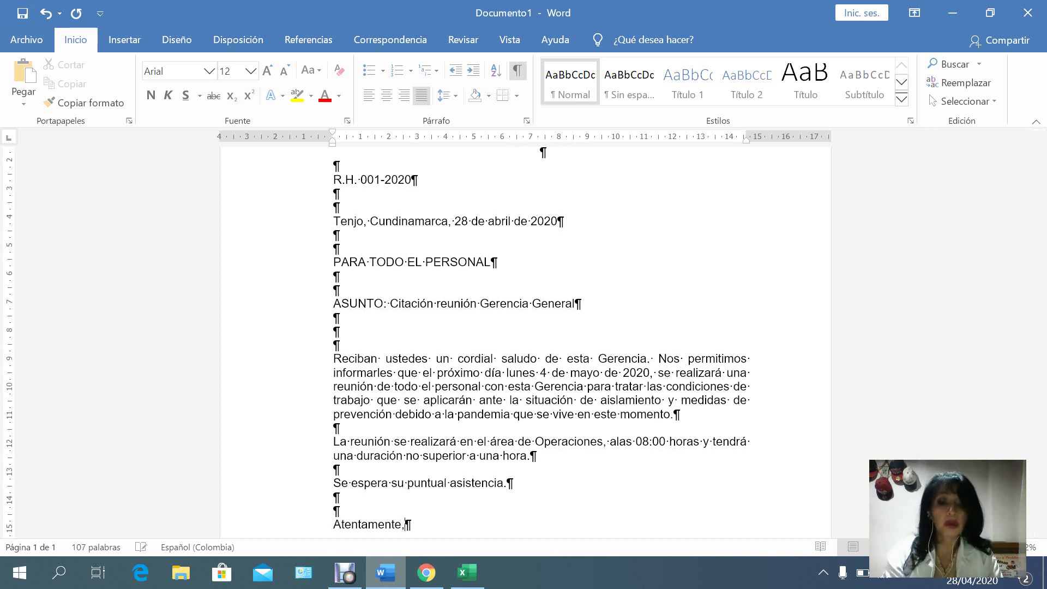
{"action": "key", "text": "Return"}
{"action": "key", "text": "Return"}
{"action": "key", "text": "Return"}
{"action": "key", "text": "Return"}
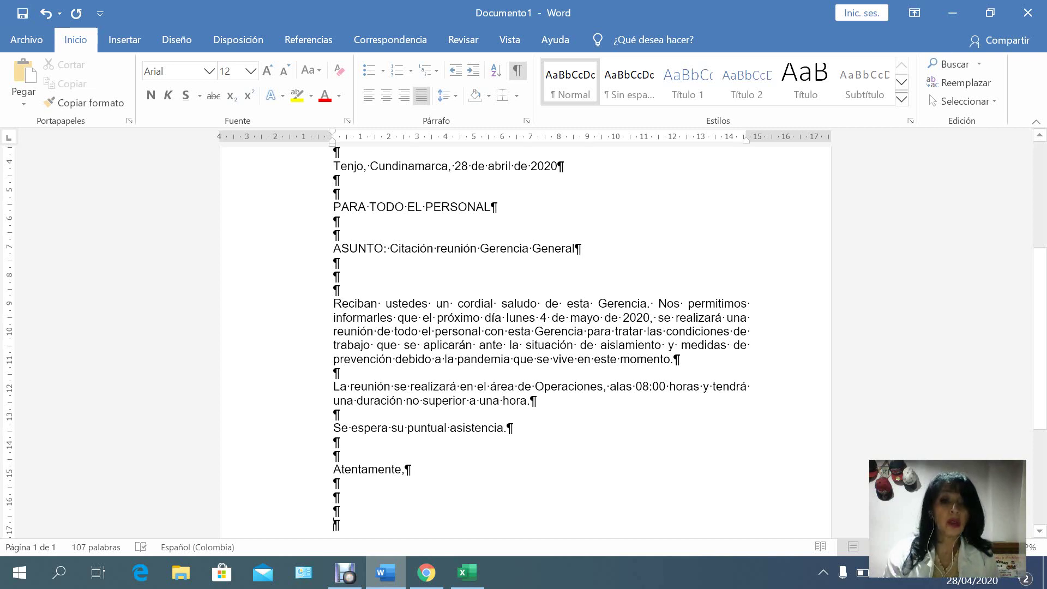
{"action": "left_click_drag", "start_coordinate": [333, 206], "coordinate": [575, 248]}
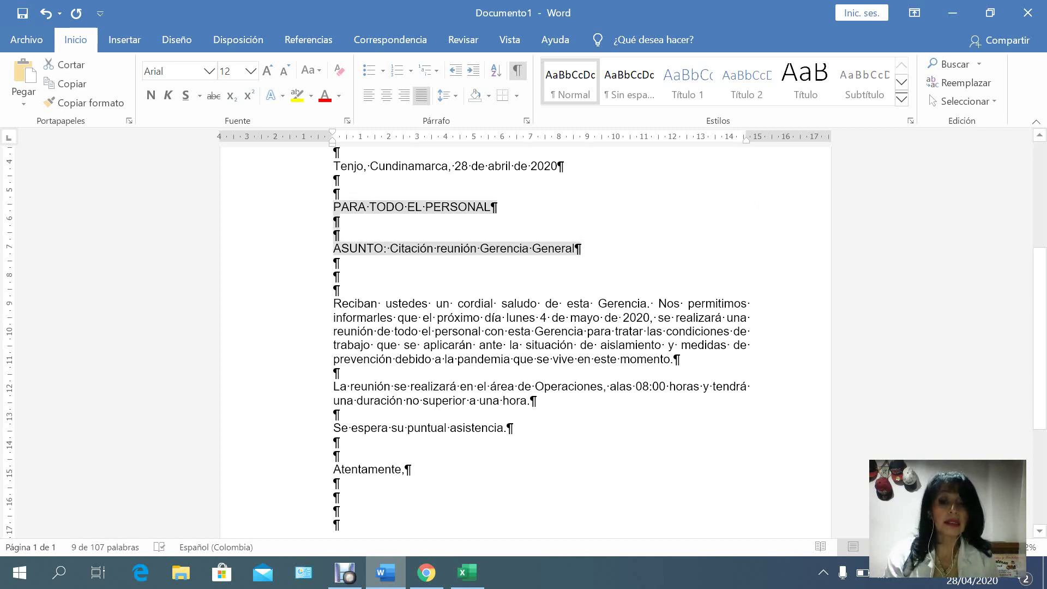
{"action": "left_click", "coordinate": [336, 524]}
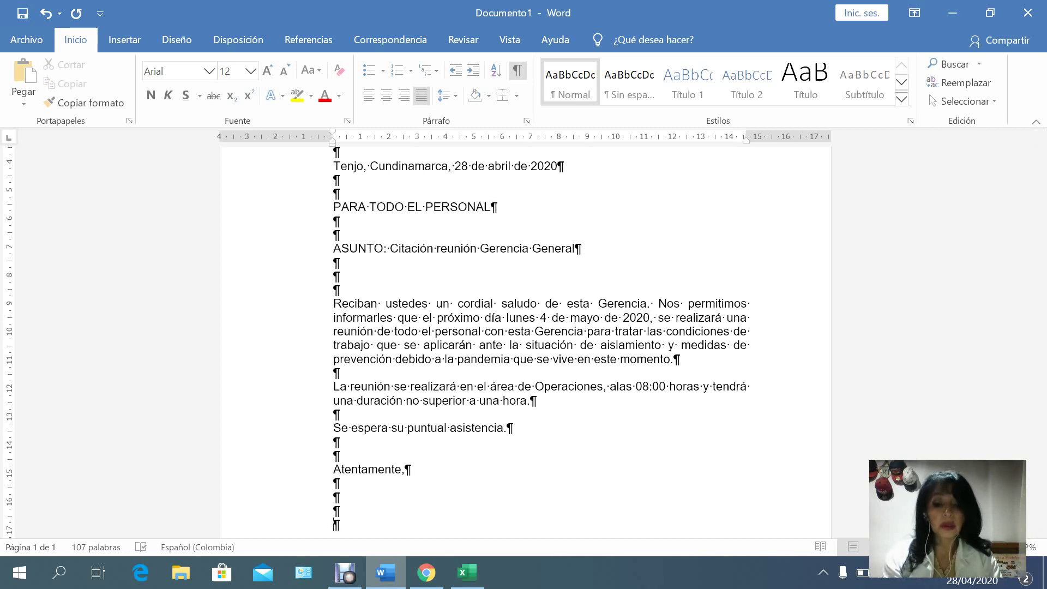
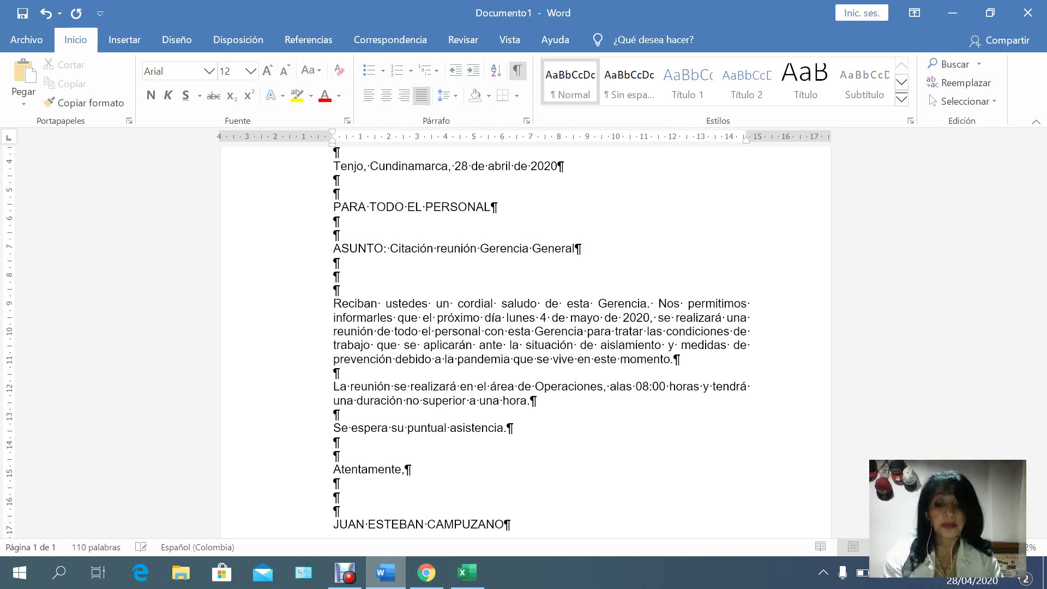
Enter the signer's full name with the title 'Gerente General' beneath it.
{"action": "key", "text": "Return"}
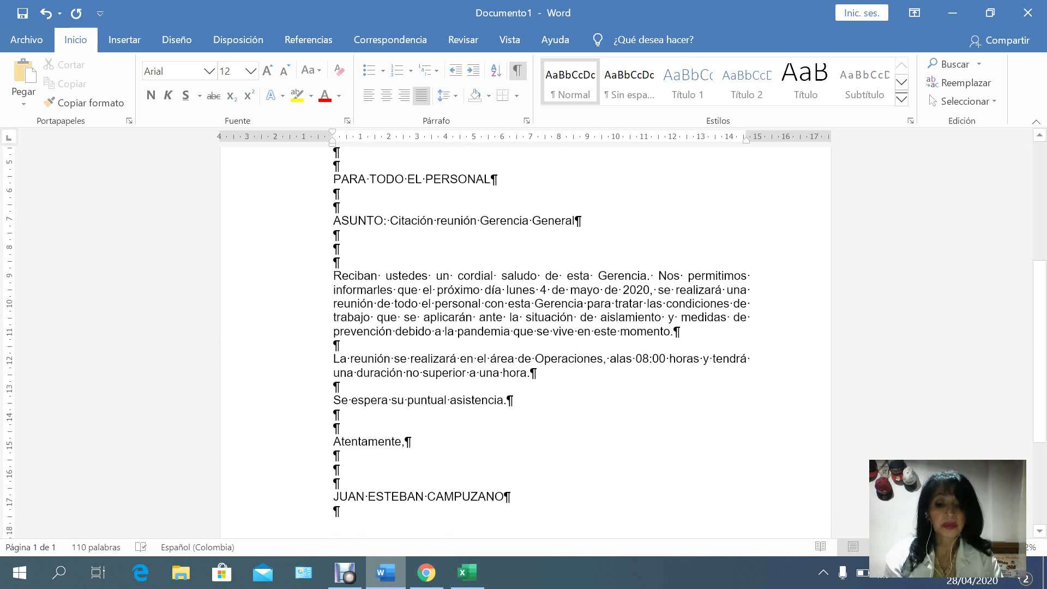
{"action": "type", "text": "Gerte"}
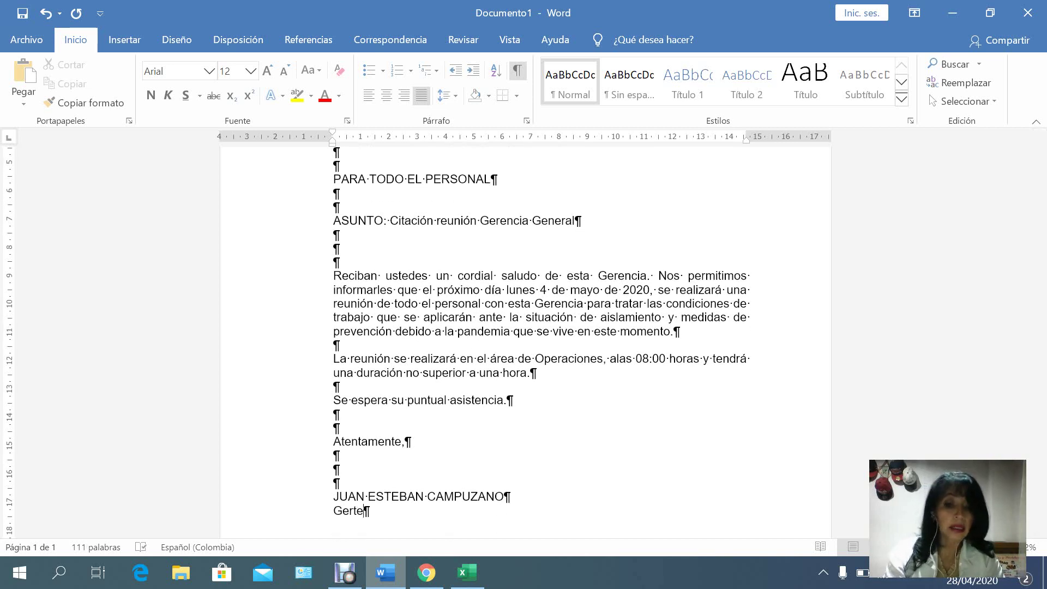
{"action": "key", "text": "BackSpace"}
{"action": "key", "text": "BackSpace"}
{"action": "type", "text": "ente General"}
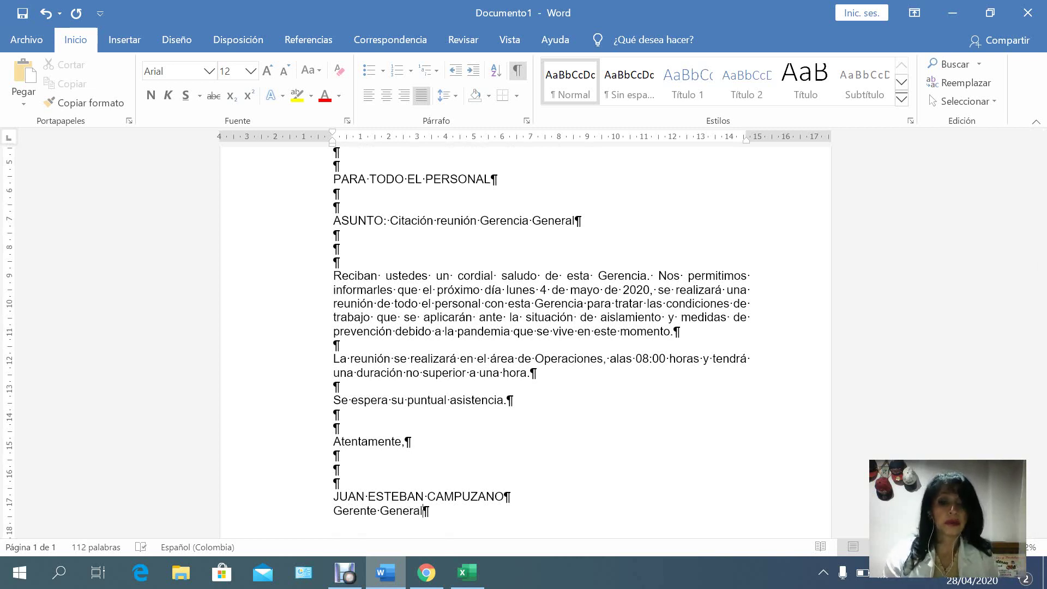
Add a 'Redactor:' line below, followed by the drafter's full name.
{"action": "key", "text": "Return"}
{"action": "key", "text": "Return"}
{"action": "key", "text": "Return"}
{"action": "key", "text": "Return"}
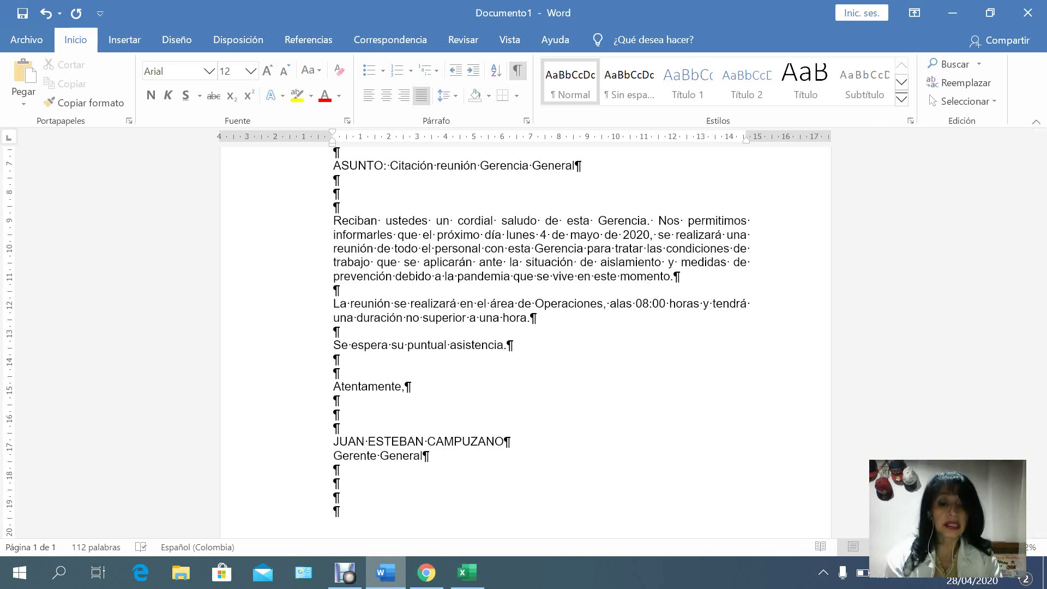
{"action": "type", "text": "R"}
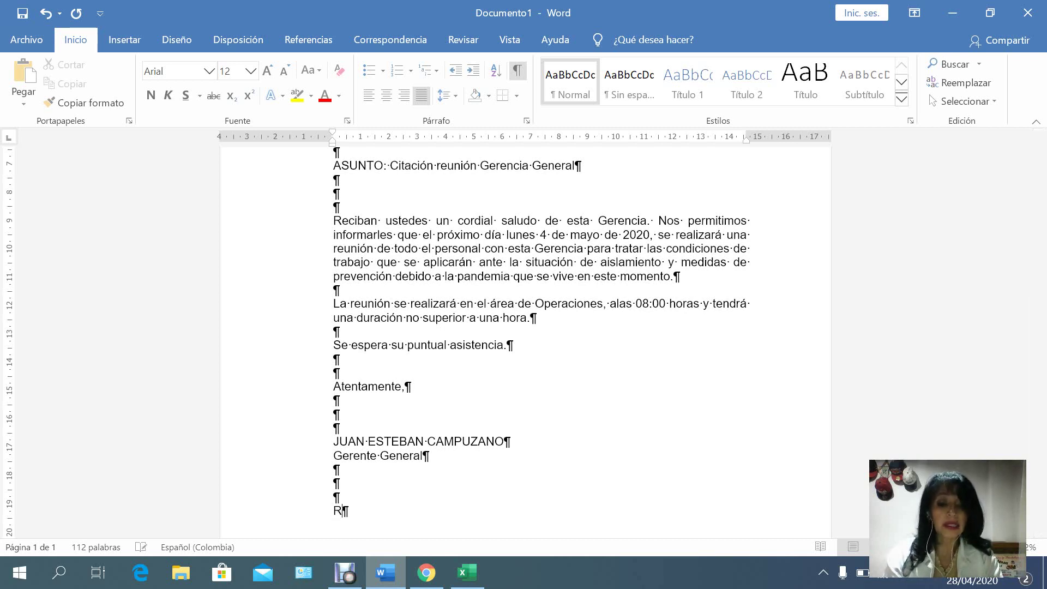
{"action": "type", "text": "edactor"}
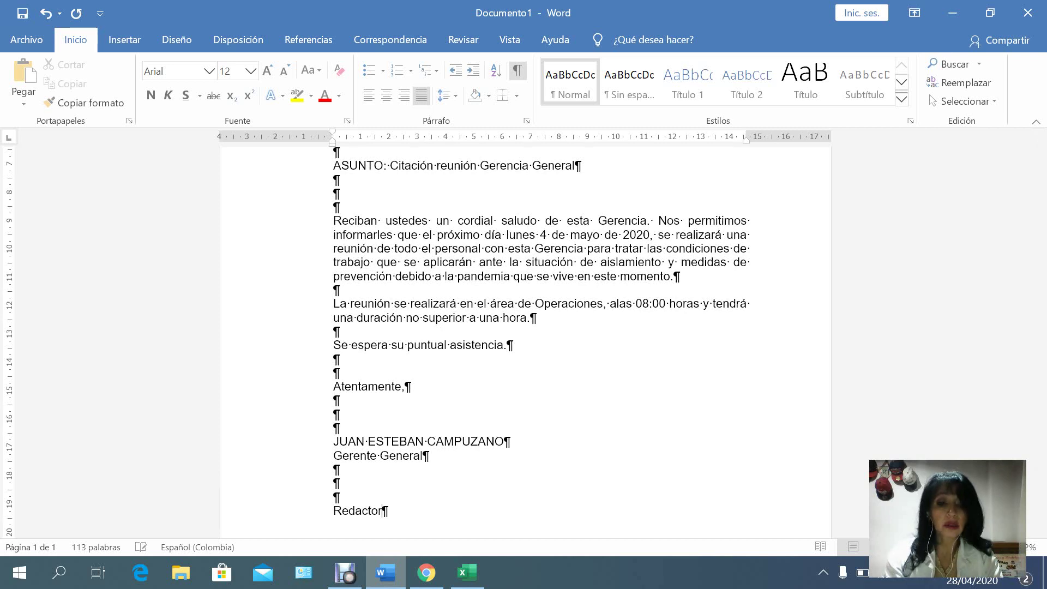
{"action": "type", "text": ":"}
{"action": "type", "text": "\\"}
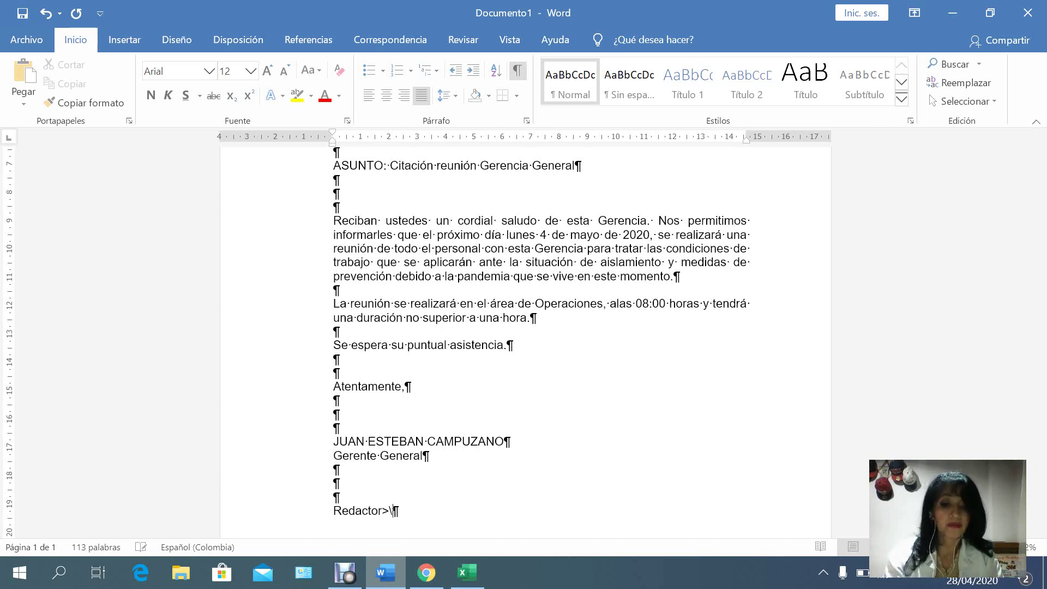
{"action": "key", "text": "BackSpace"}
{"action": "key", "text": "BackSpace"}
{"action": "type", "text": ":"}
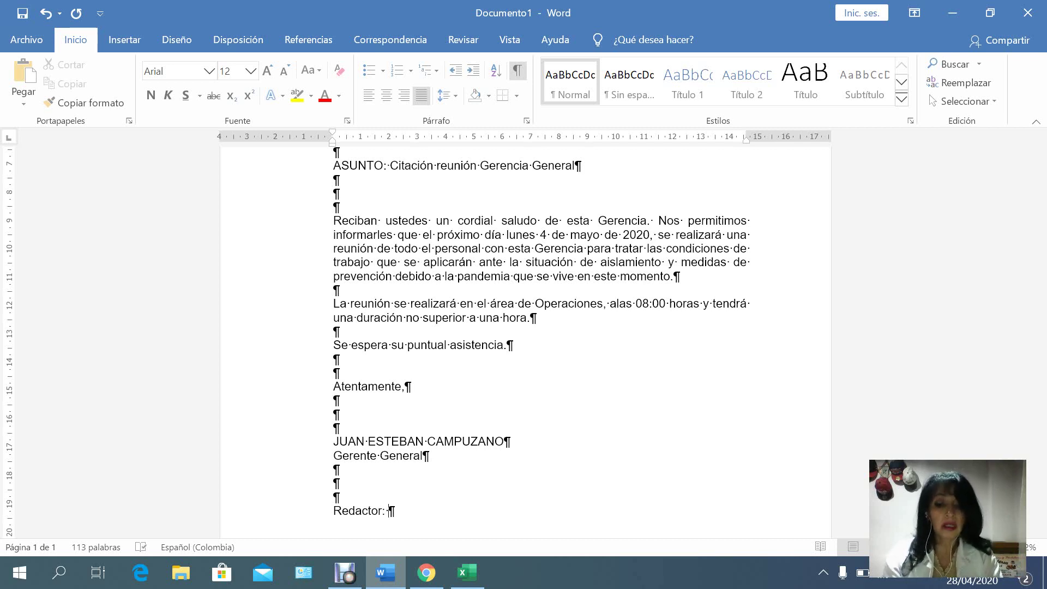
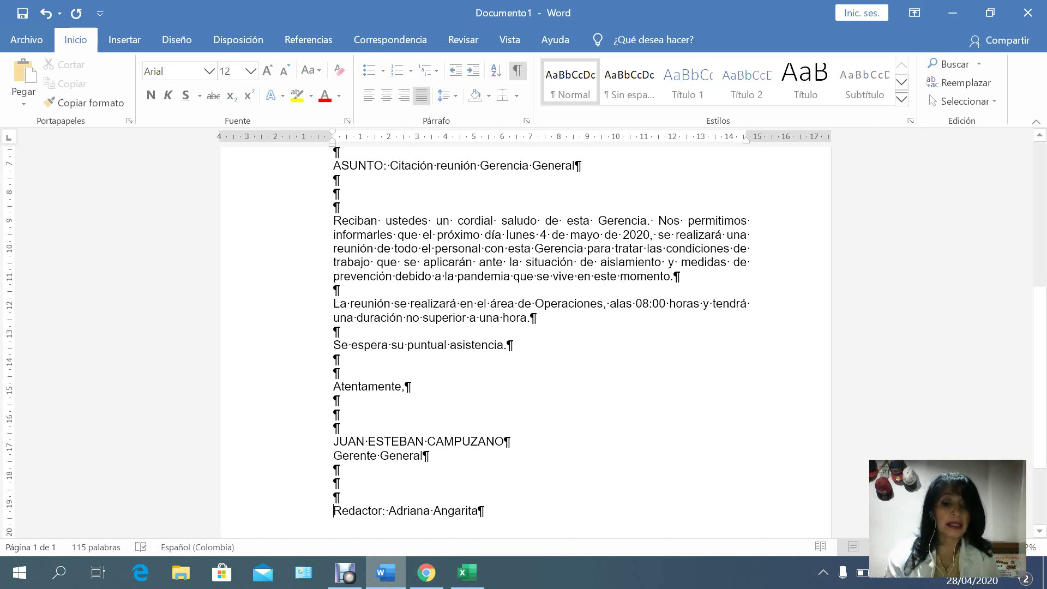
Reduce the Redactor line's font size from 12 to 10 point.
{"action": "left_click_drag", "start_coordinate": [333, 510], "coordinate": [483, 510]}
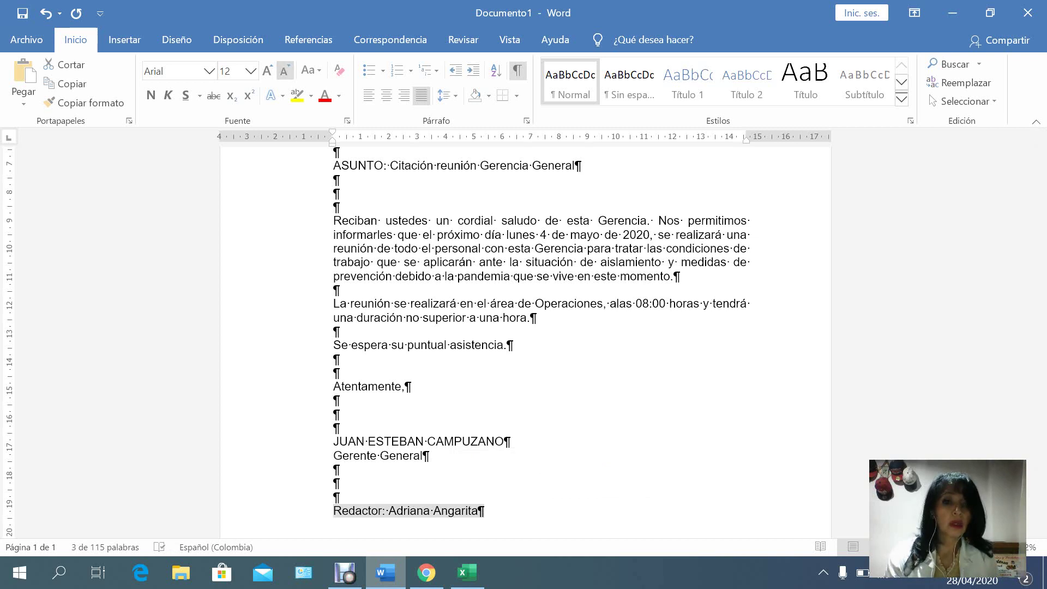
{"action": "left_click", "coordinate": [284, 70]}
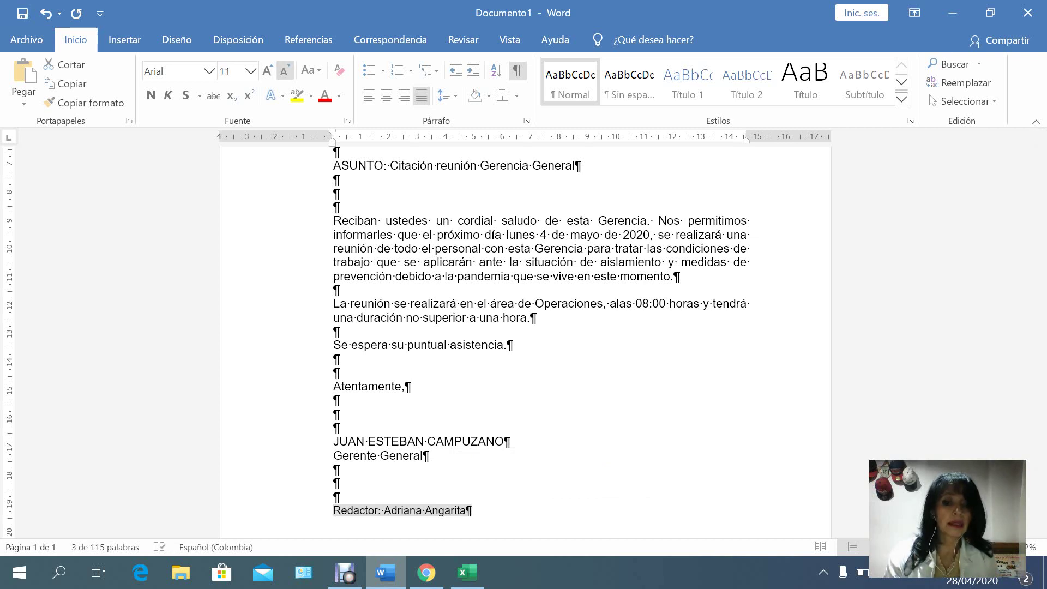
{"action": "left_click", "coordinate": [285, 70]}
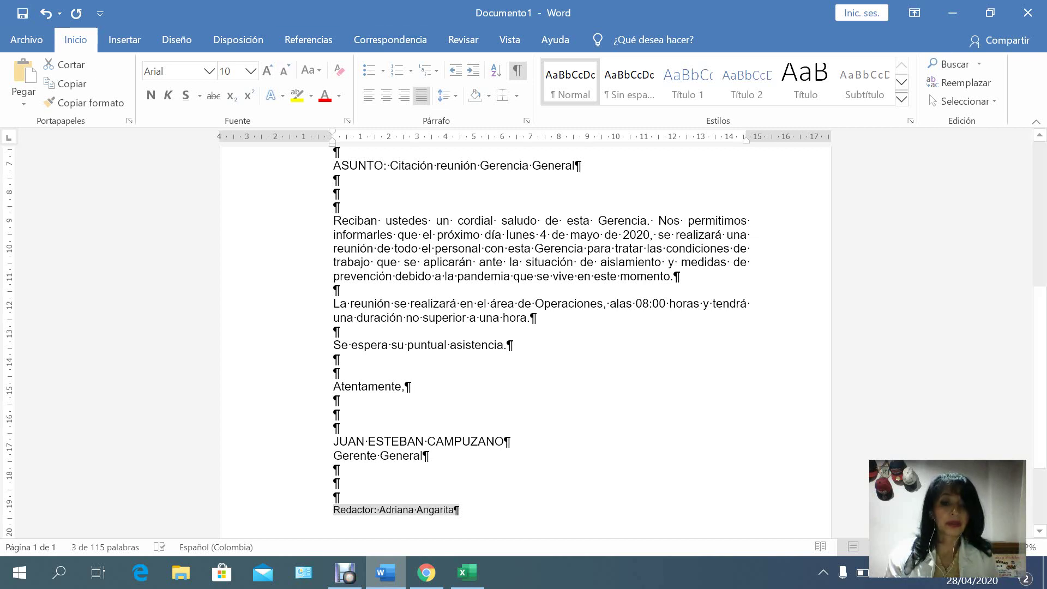
{"action": "left_click", "coordinate": [334, 470]}
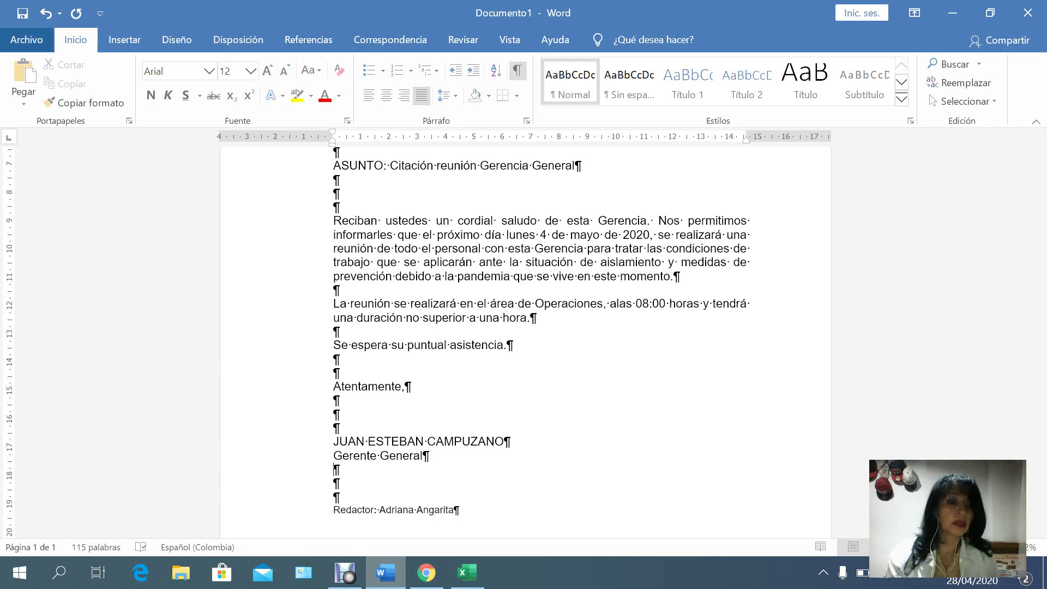
{"action": "left_click", "coordinate": [26, 40]}
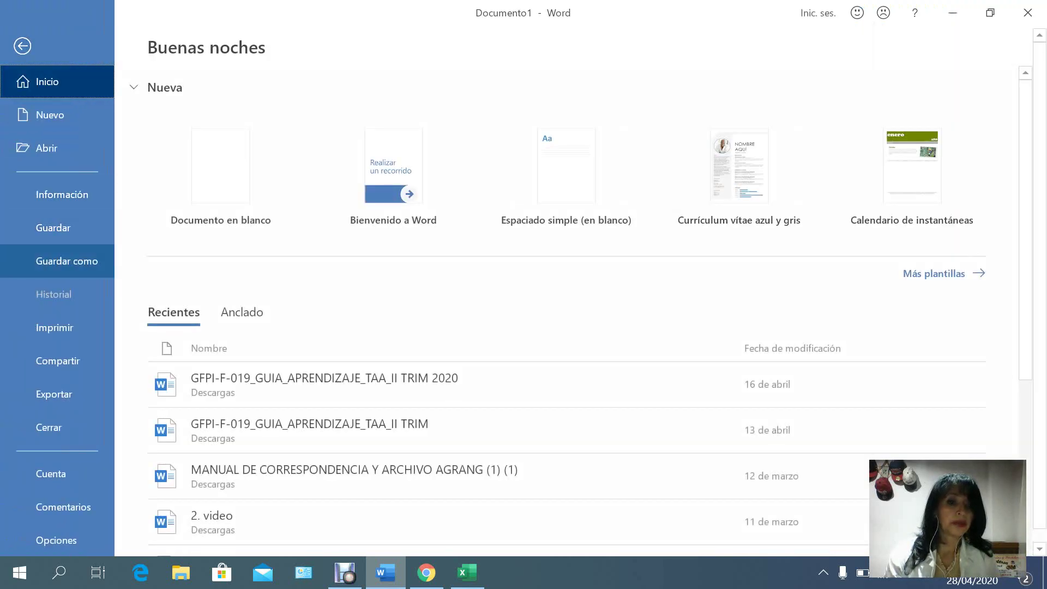
View the circular in the Imprimir print preview, then return to the letter.
{"action": "left_click", "coordinate": [55, 327]}
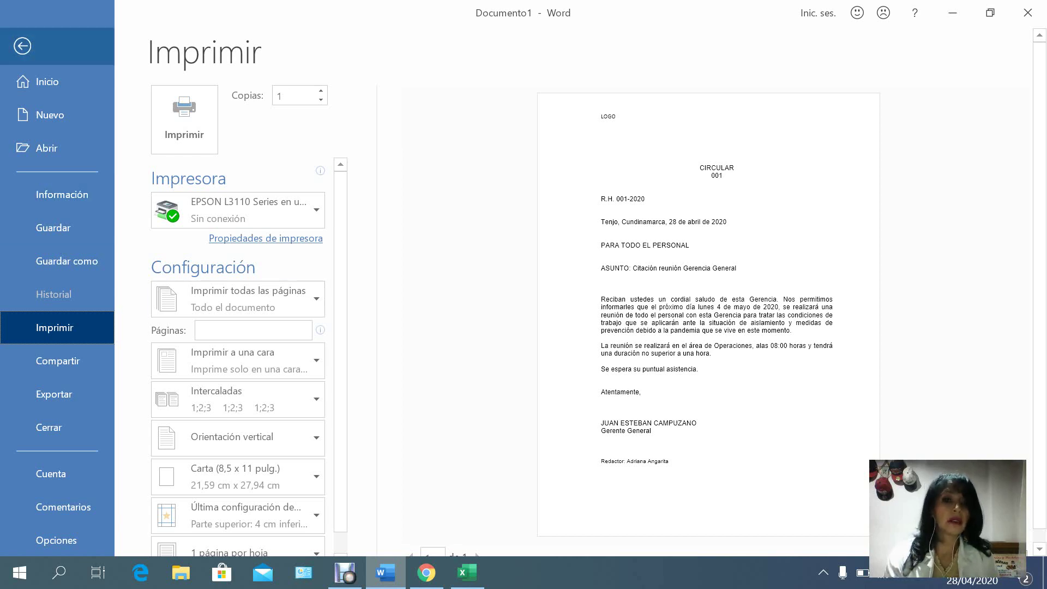
{"action": "left_click", "coordinate": [22, 46]}
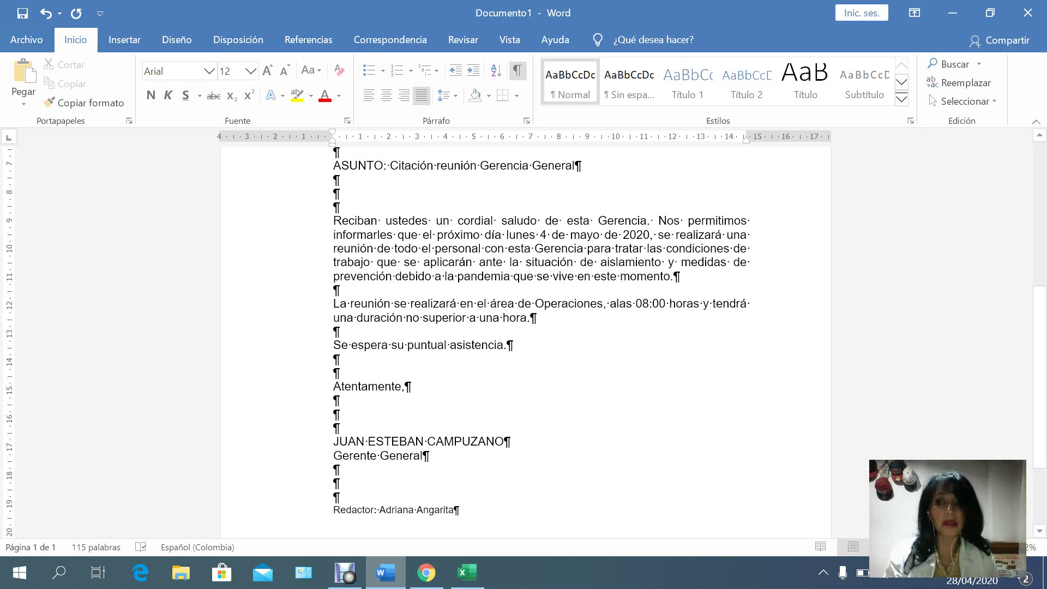
Scroll back to the top of the letter and open the Archivo start page.
{"action": "scroll", "coordinate": [540, 338], "scroll_direction": "up", "scroll_amount": 3}
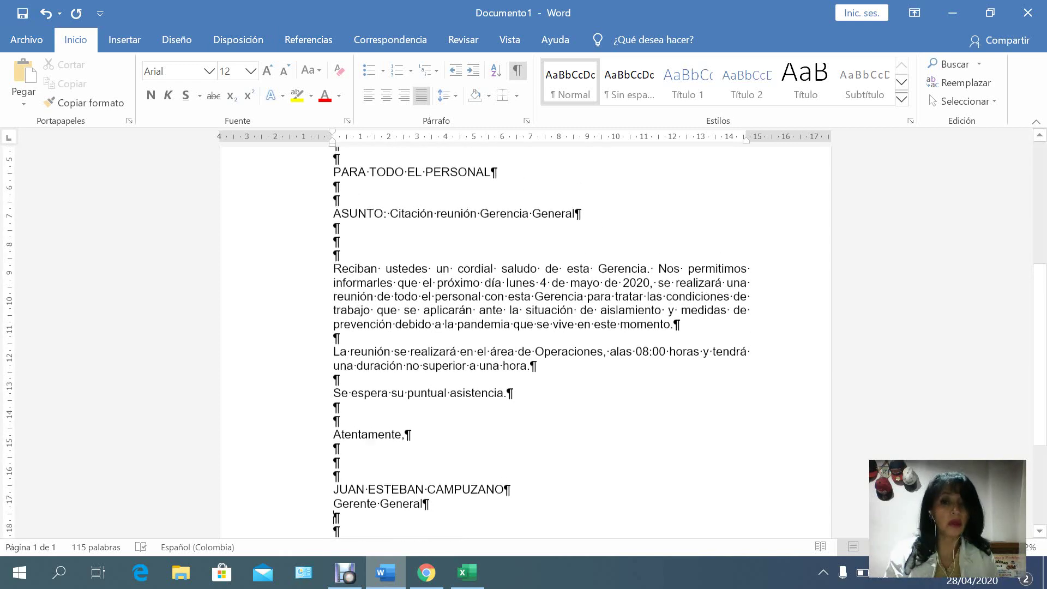
{"action": "scroll", "coordinate": [540, 338], "scroll_direction": "up", "scroll_amount": 2}
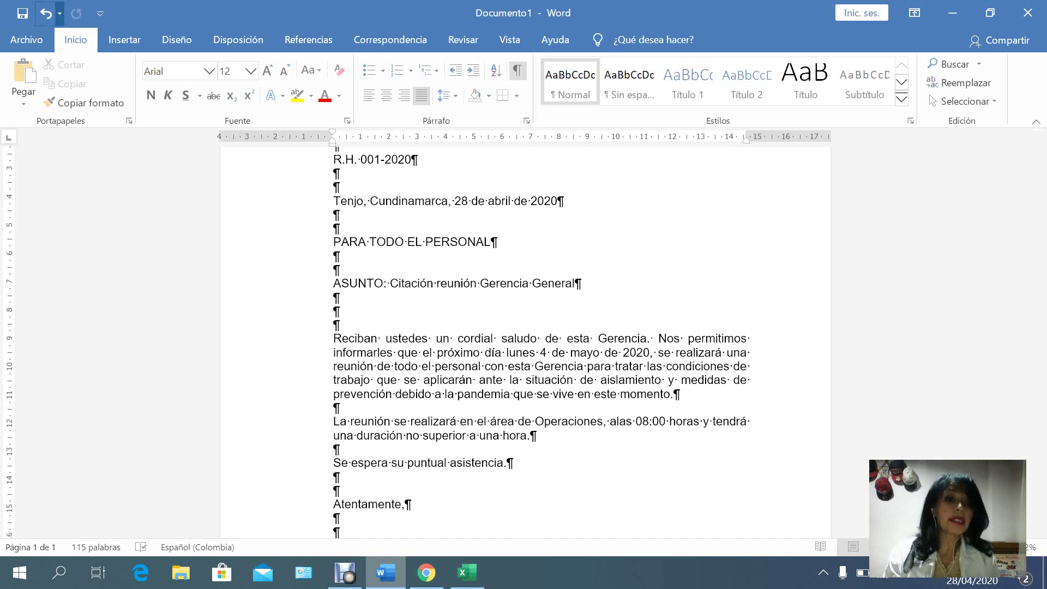
{"action": "left_click", "coordinate": [26, 39]}
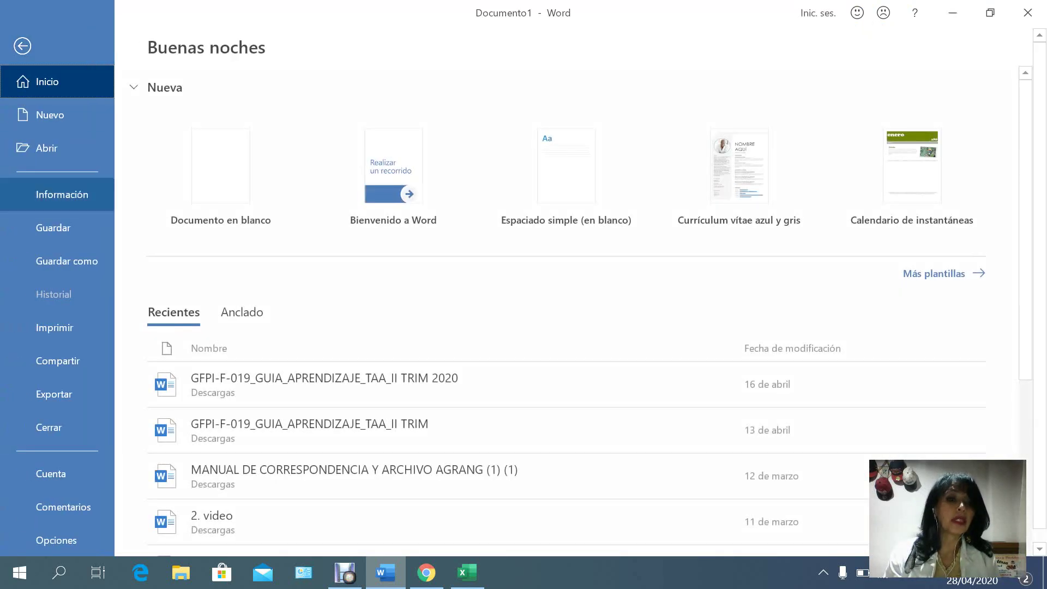
Create a new blank document and select all of its content.
{"action": "left_click", "coordinate": [50, 114]}
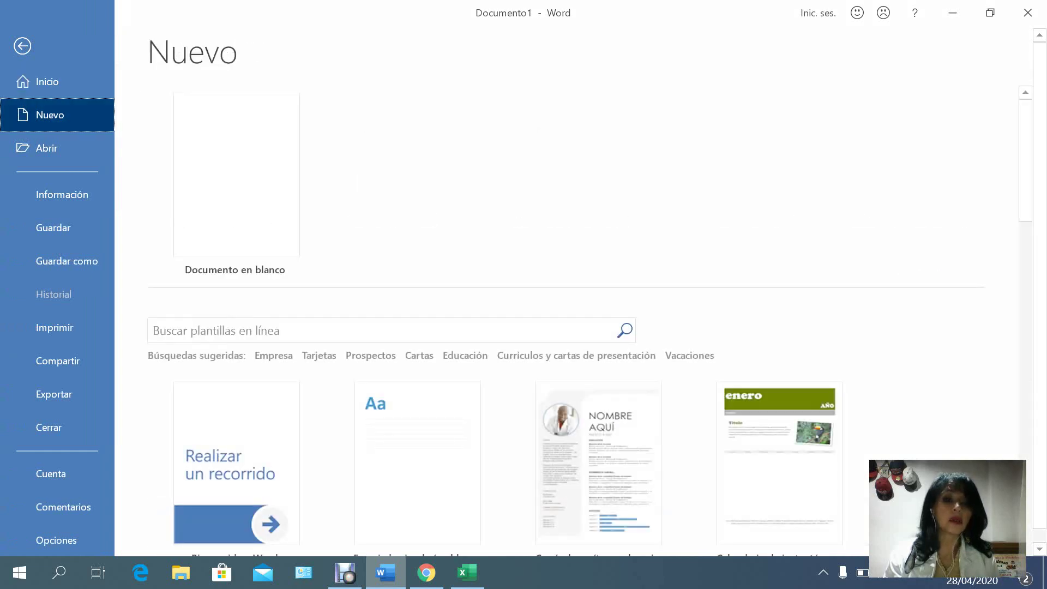
{"action": "left_click", "coordinate": [236, 174]}
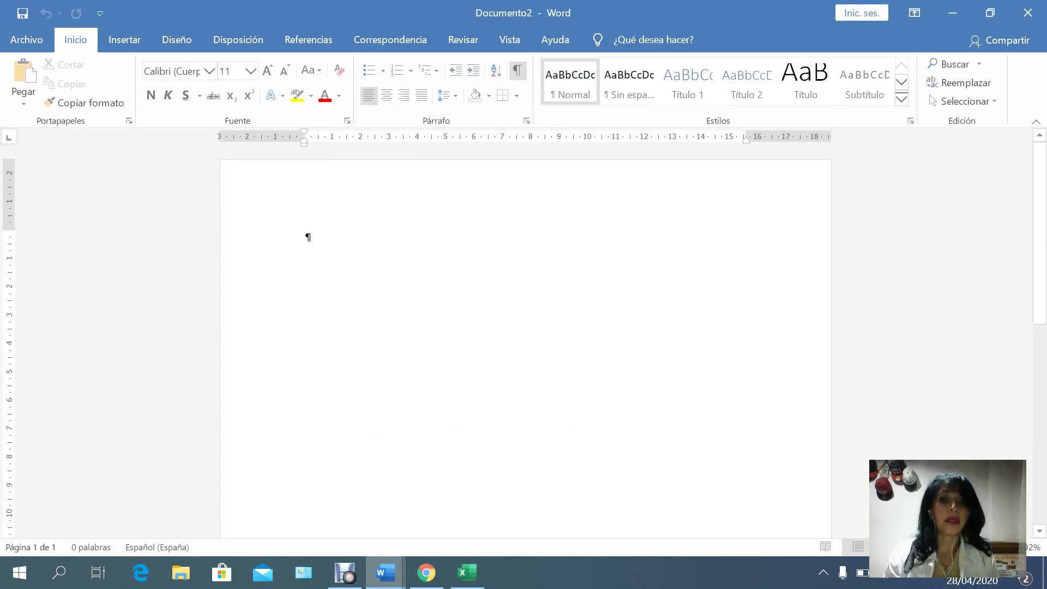
{"action": "left_click", "coordinate": [963, 101]}
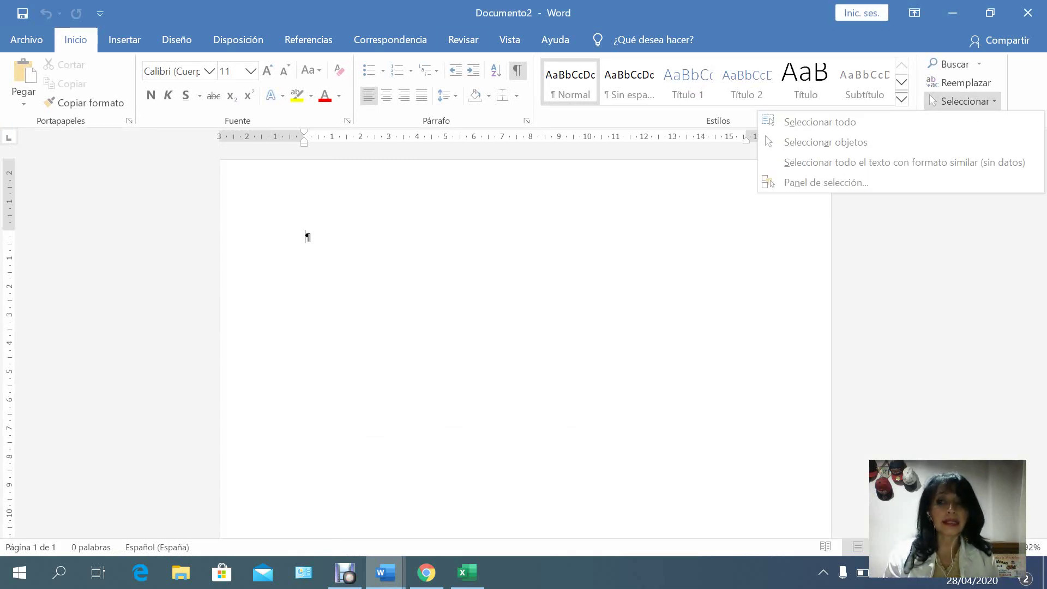
{"action": "left_click", "coordinate": [819, 122]}
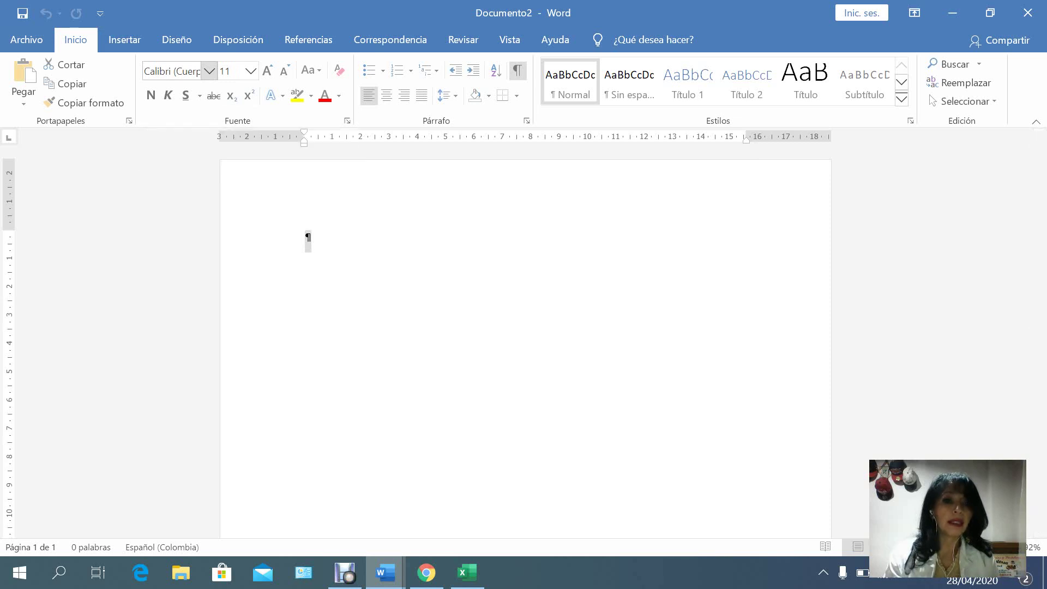
Set the text to Arial 12, justified, and bring up Opciones de interlineado.
{"action": "left_click", "coordinate": [209, 71]}
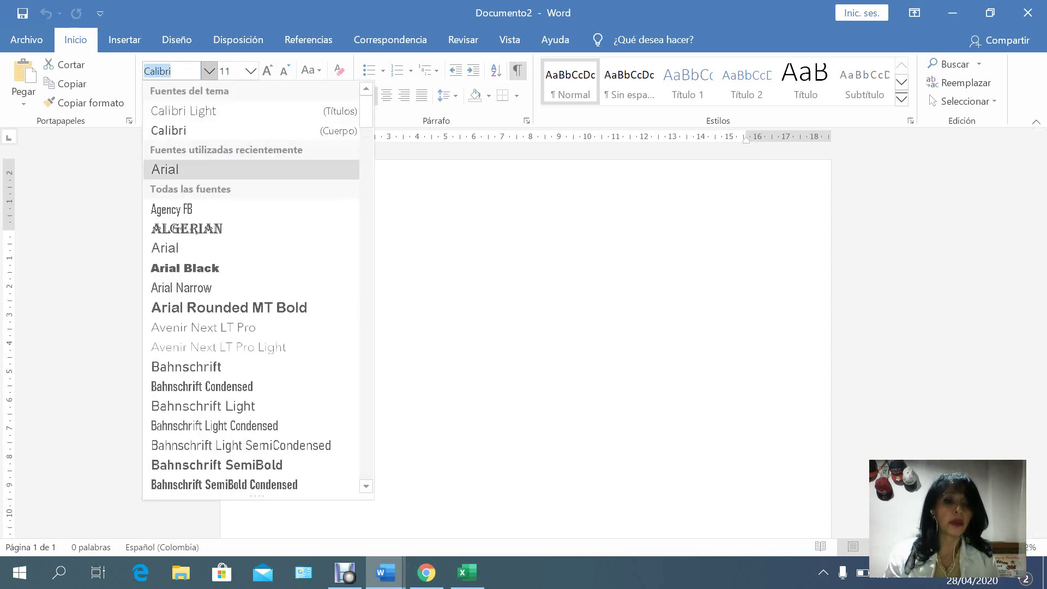
{"action": "left_click", "coordinate": [174, 173]}
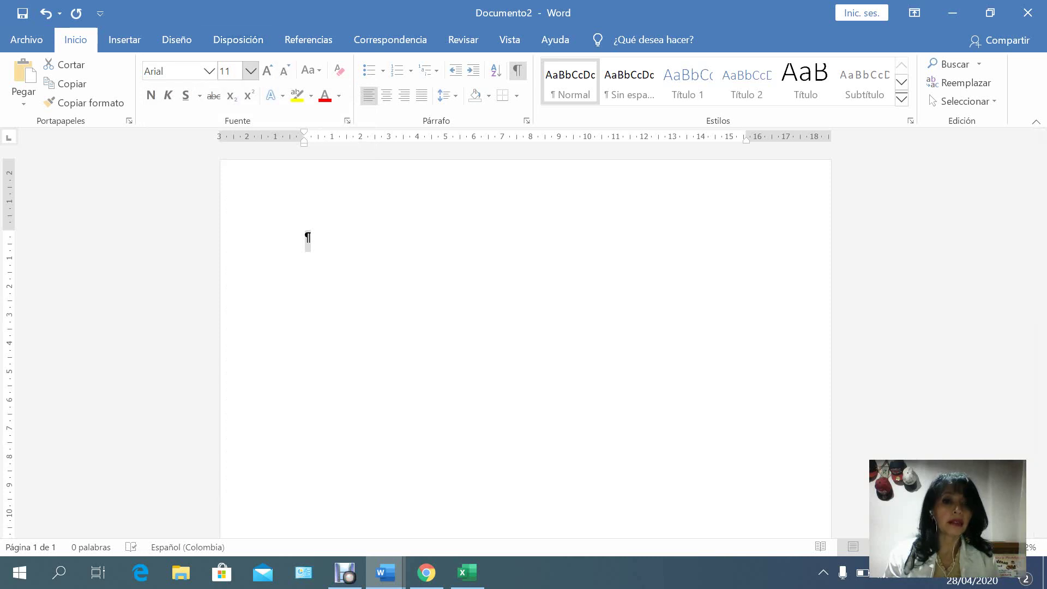
{"action": "left_click", "coordinate": [251, 70]}
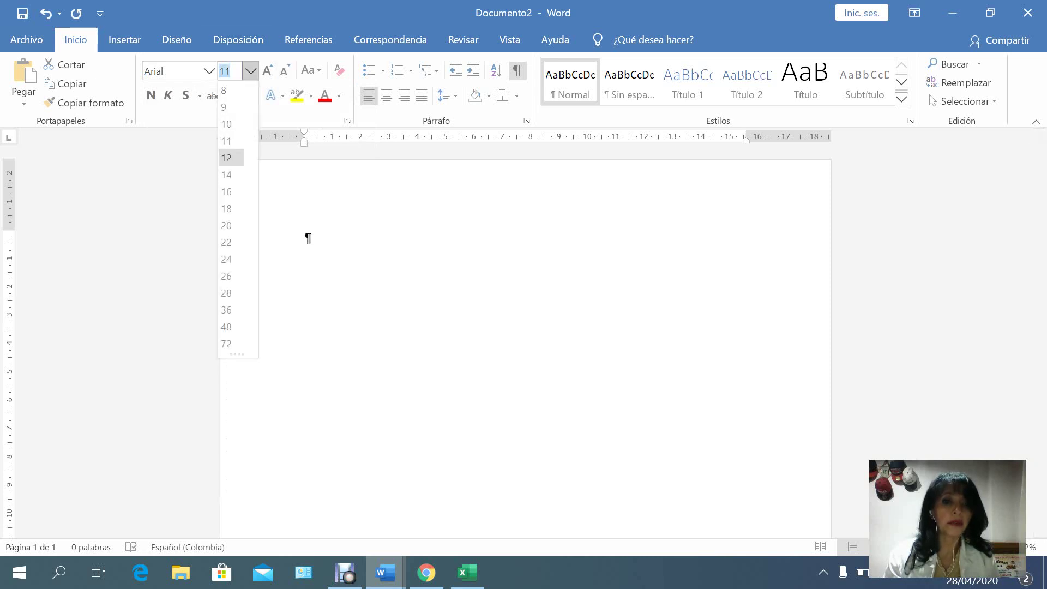
{"action": "left_click", "coordinate": [226, 158]}
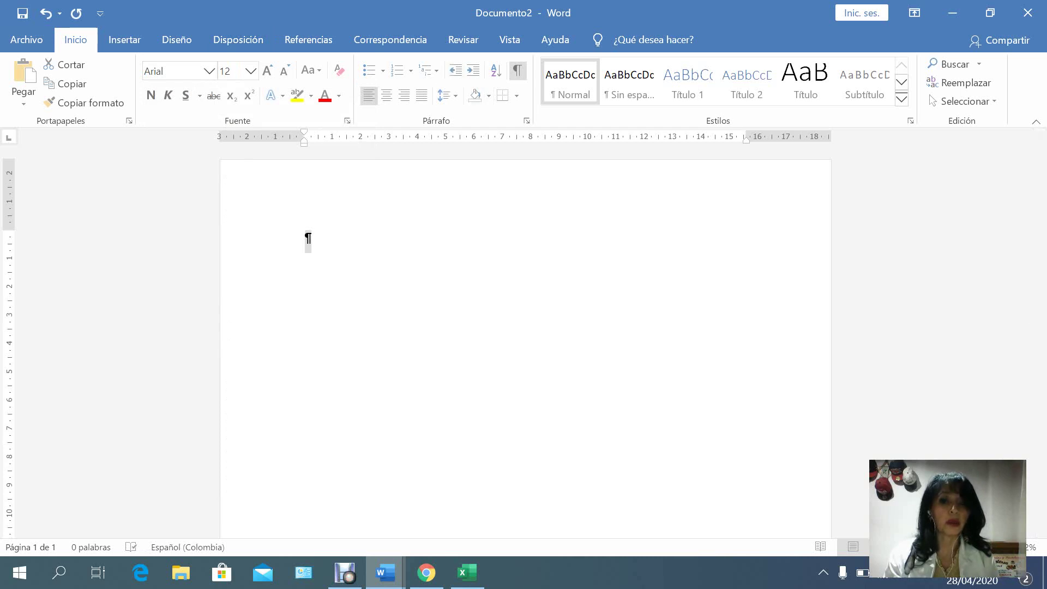
{"action": "left_click", "coordinate": [422, 95]}
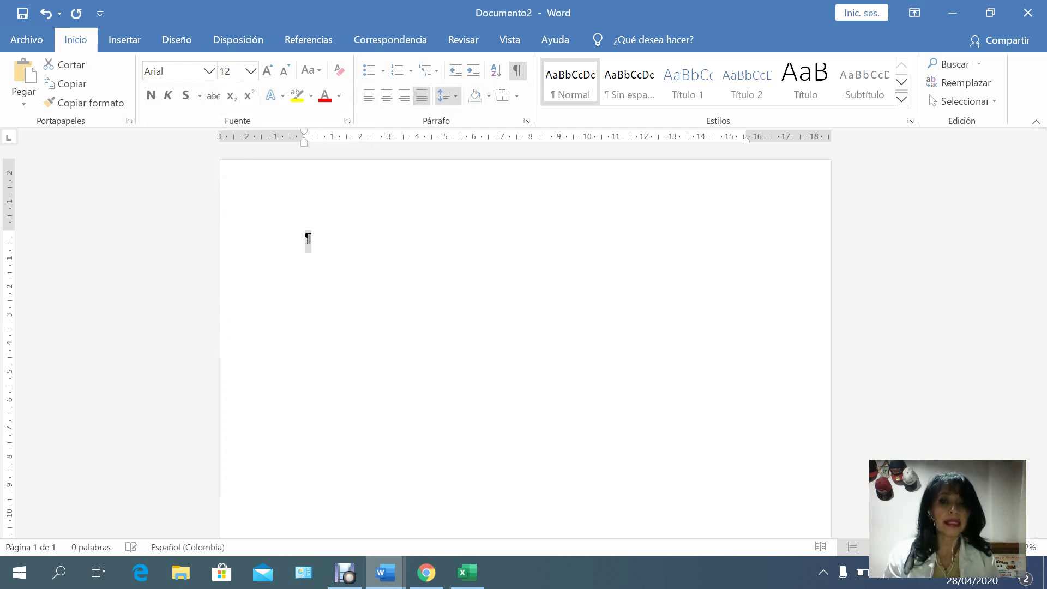
{"action": "left_click", "coordinate": [447, 95]}
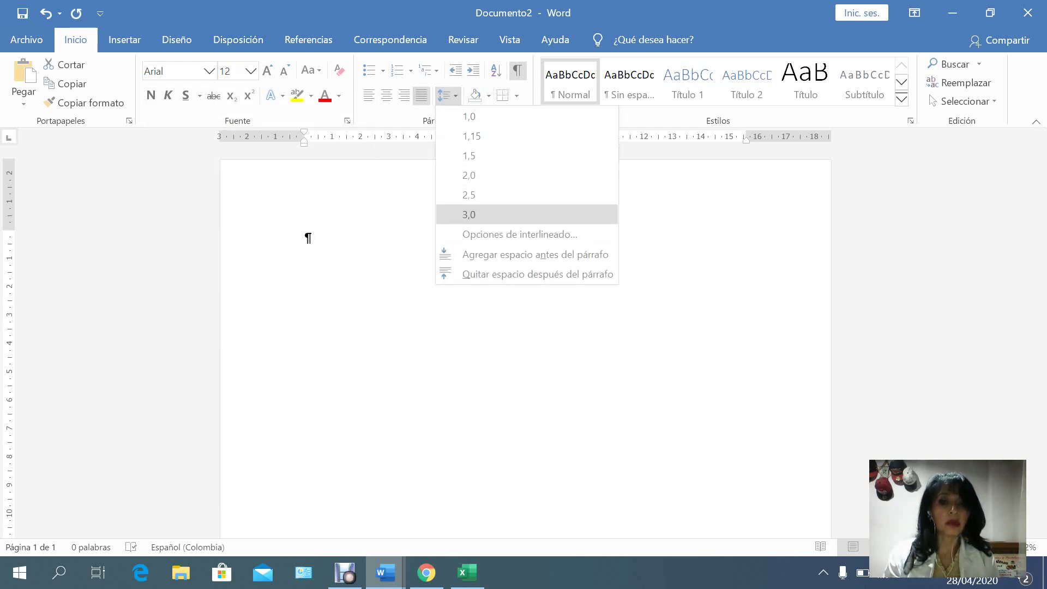
{"action": "left_click", "coordinate": [520, 234]}
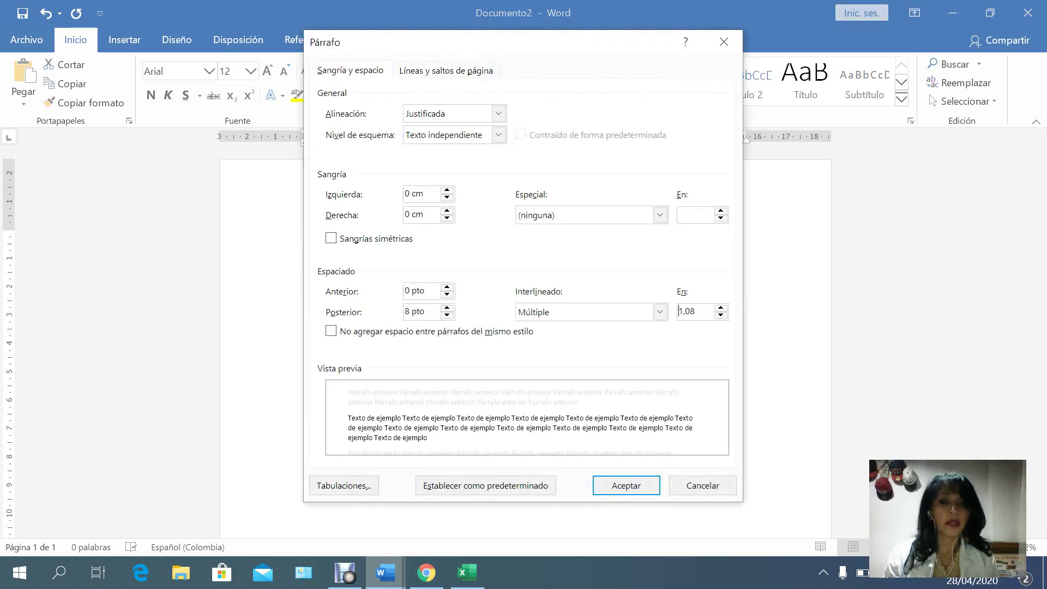
Set spacing after paragraphs to 0 pt with Sencillo line spacing and apply it.
{"action": "left_click", "coordinate": [679, 312]}
{"action": "left_click", "coordinate": [447, 308]}
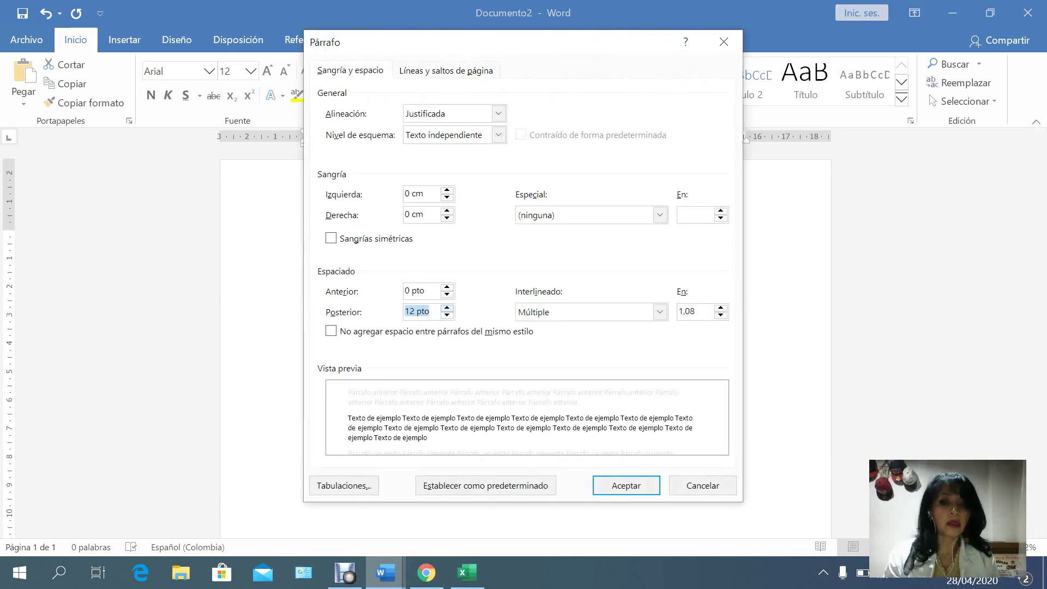
{"action": "left_click", "coordinate": [447, 316]}
{"action": "left_click", "coordinate": [448, 316]}
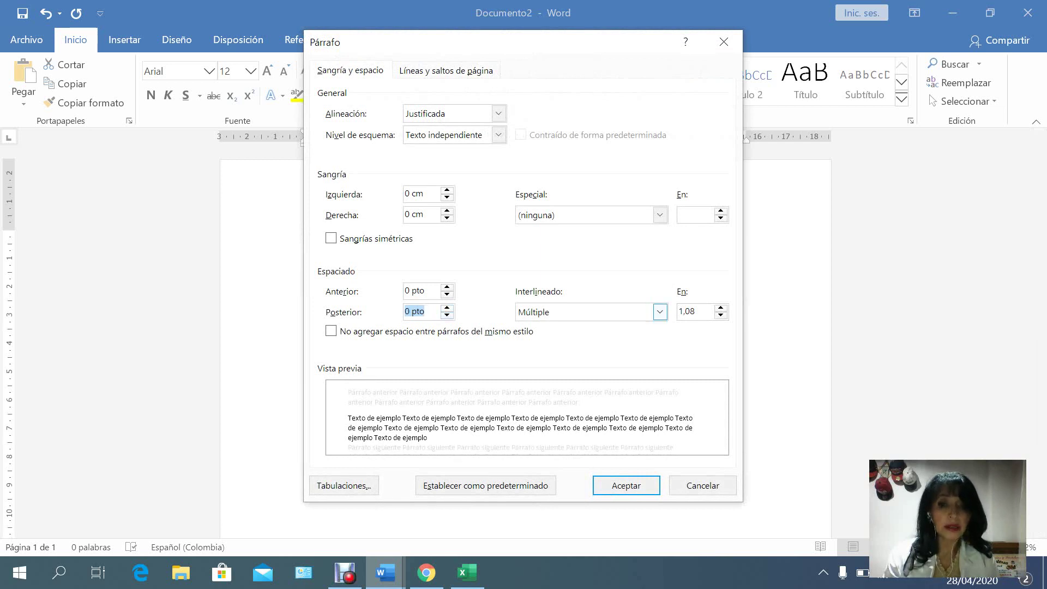
{"action": "left_click", "coordinate": [660, 312]}
{"action": "key", "text": "Return"}
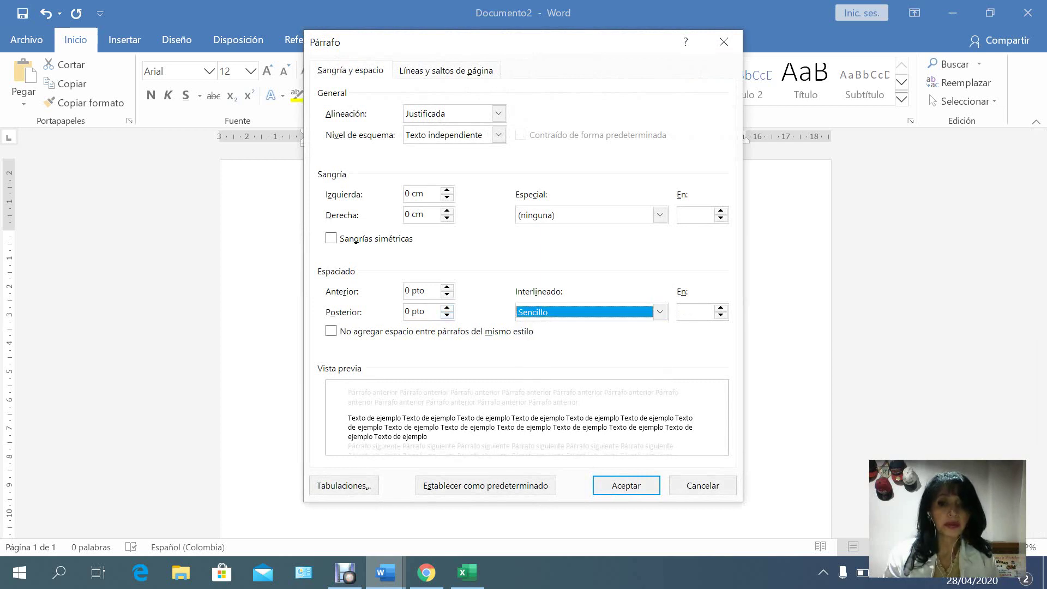
{"action": "key", "text": "Return"}
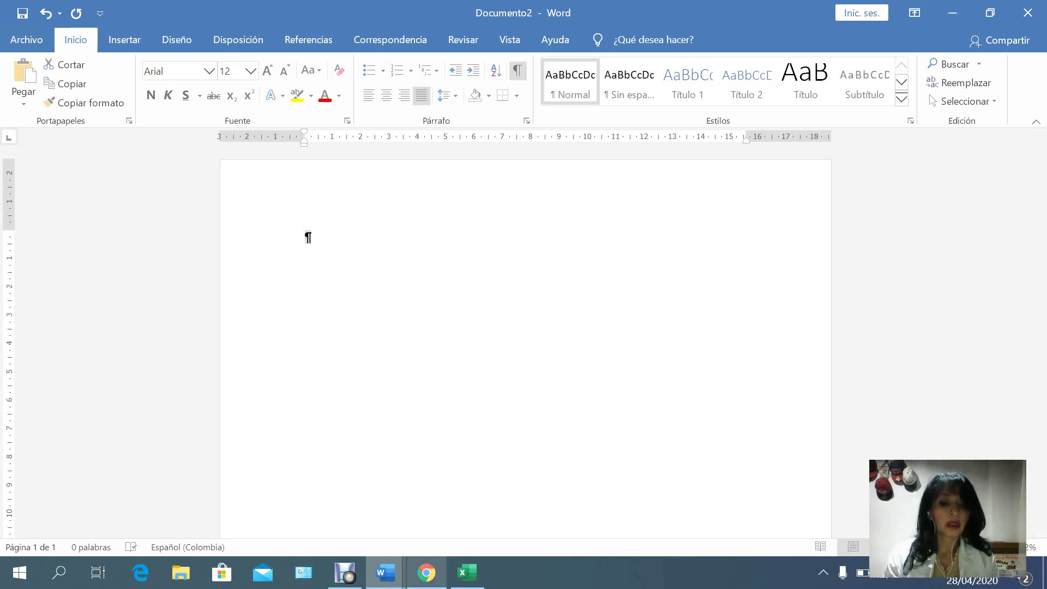
{"action": "left_click", "coordinate": [426, 573]}
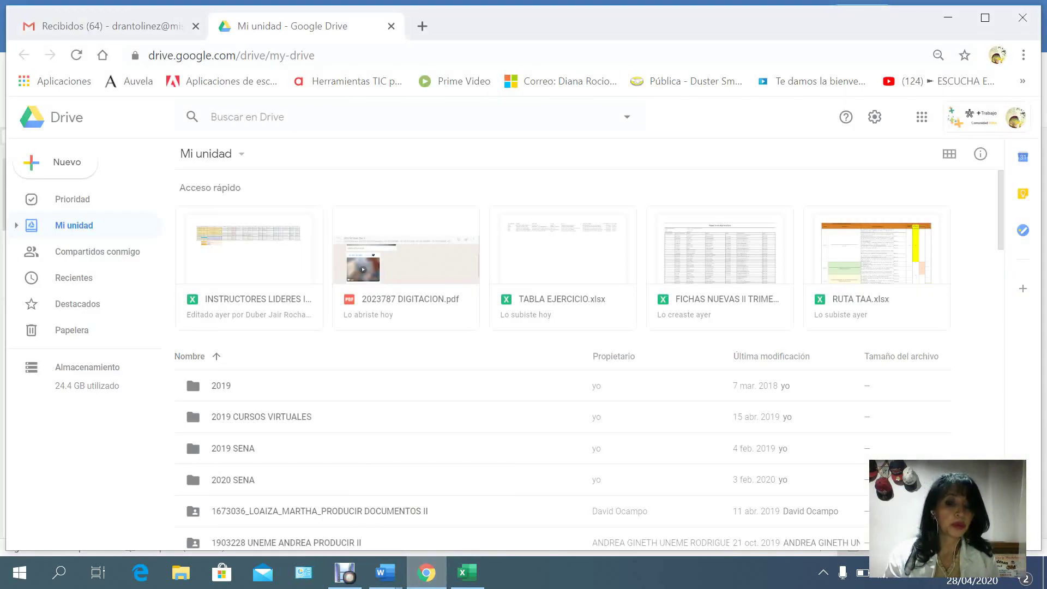
Navigate through MATERIAL COMPETENCIAS and PRODUCIR into the COMBINACION CORRESPONDENCIA folder.
{"action": "key", "text": "Down"}
{"action": "key", "text": "Down"}
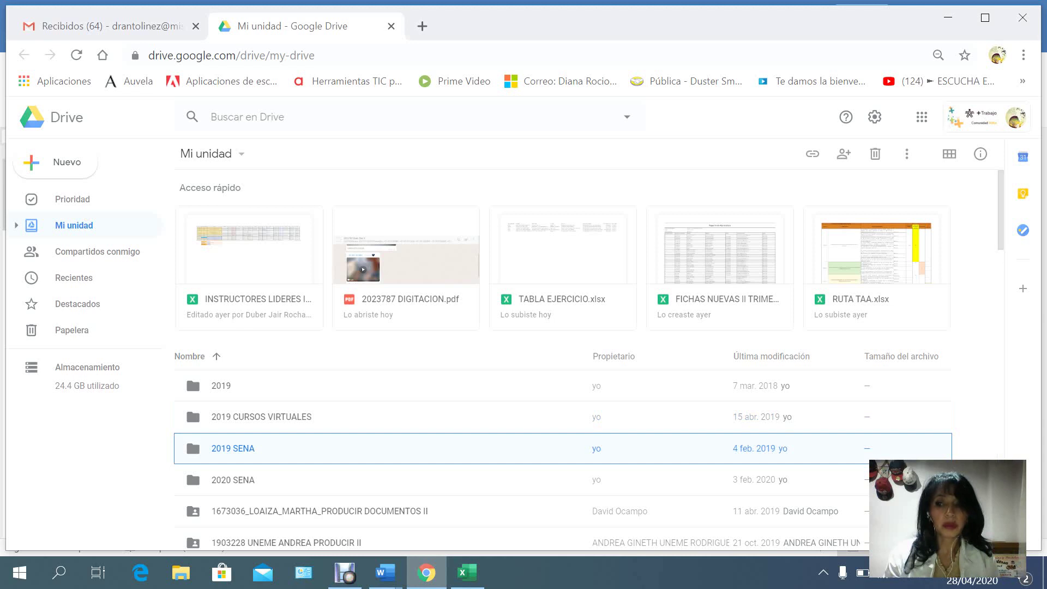
{"action": "left_click_drag", "start_coordinate": [1001, 223], "coordinate": [1001, 276]}
{"action": "scroll", "coordinate": [562, 360], "scroll_direction": "down", "scroll_amount": 1}
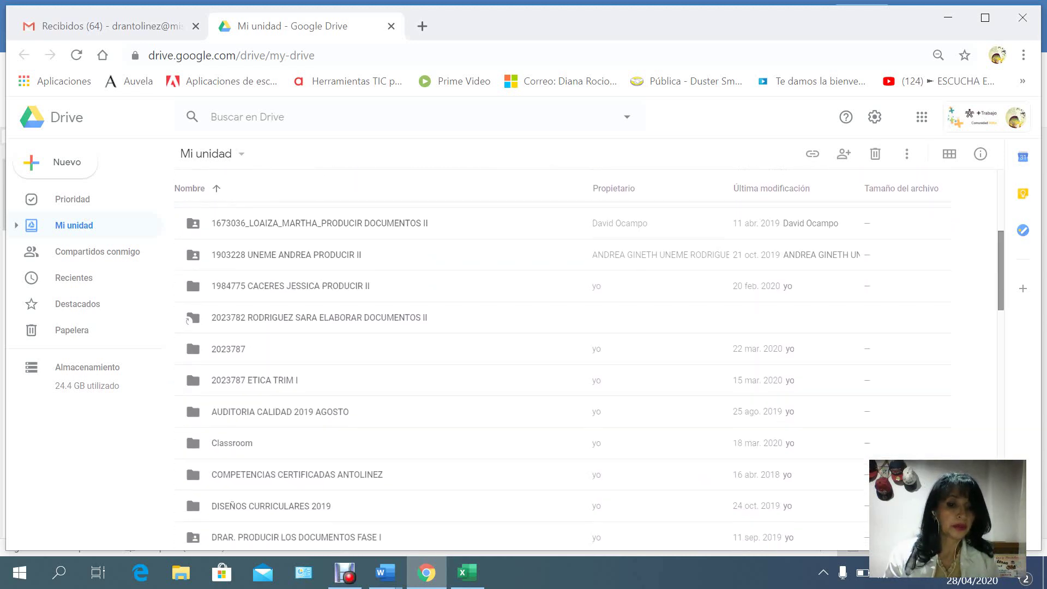
{"action": "scroll", "coordinate": [562, 360], "scroll_direction": "down", "scroll_amount": 2}
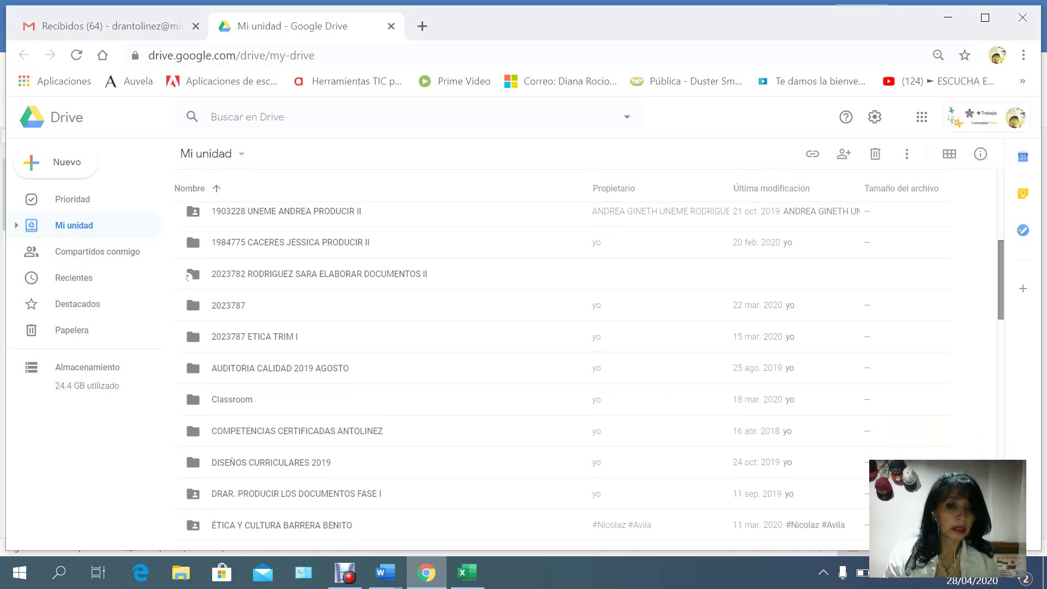
{"action": "scroll", "coordinate": [562, 360], "scroll_direction": "down", "scroll_amount": 1}
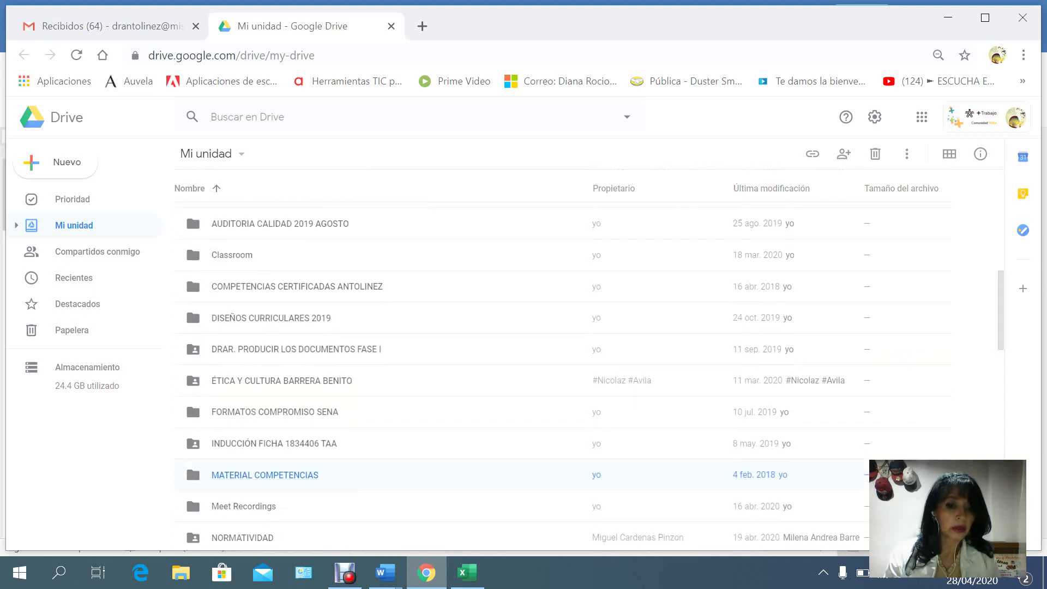
{"action": "double_click", "coordinate": [265, 475]}
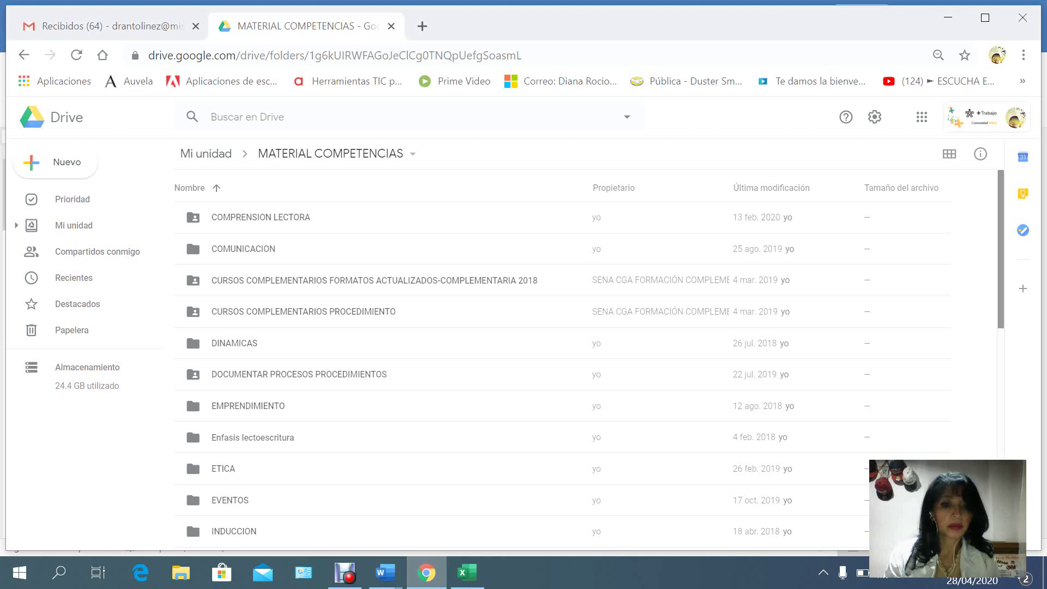
{"action": "scroll", "coordinate": [562, 376], "scroll_direction": "down", "scroll_amount": 3}
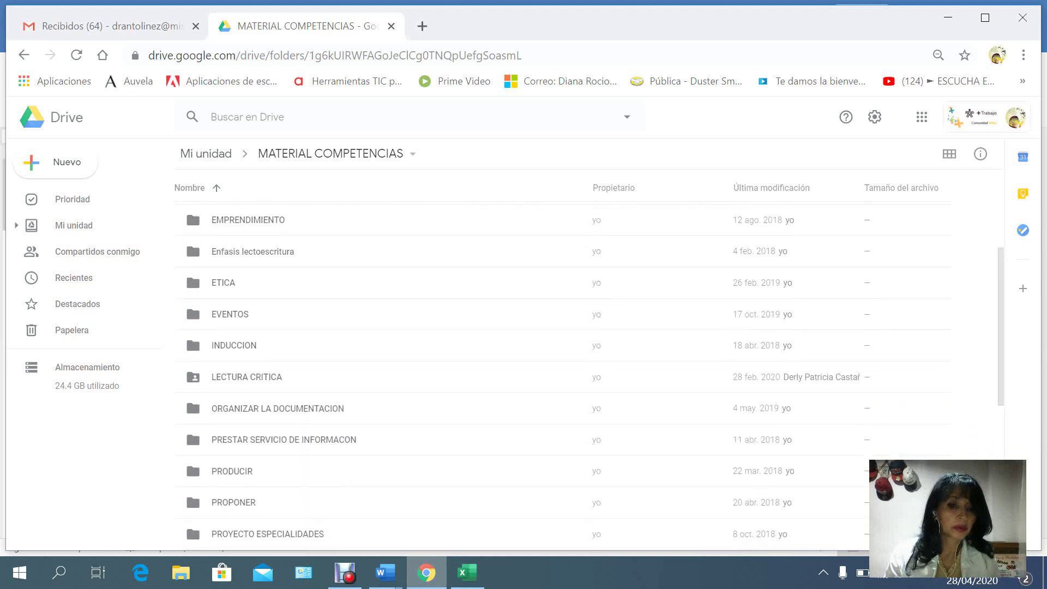
{"action": "double_click", "coordinate": [232, 471]}
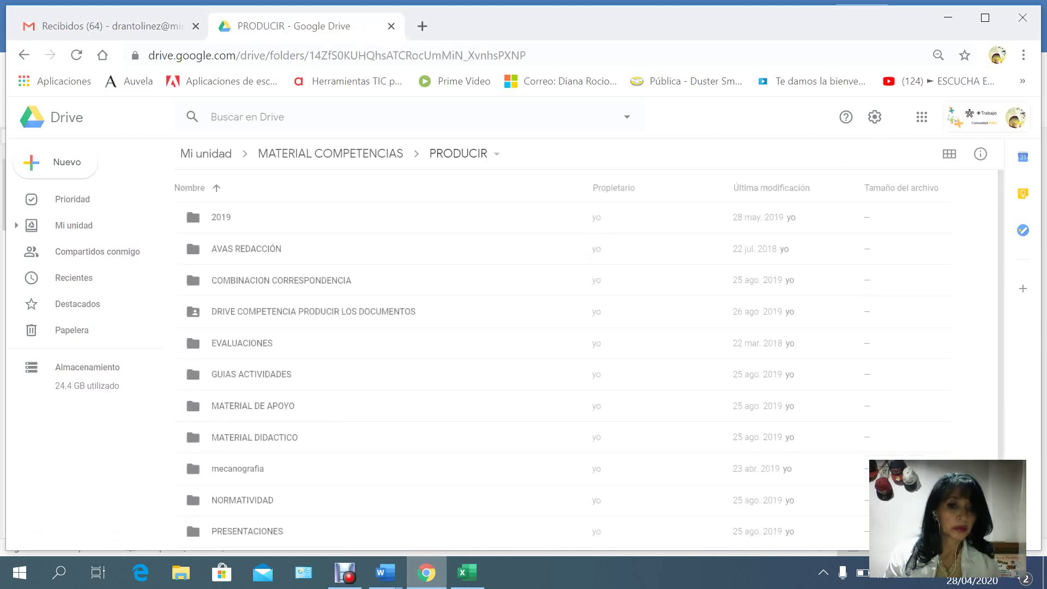
{"action": "double_click", "coordinate": [281, 281]}
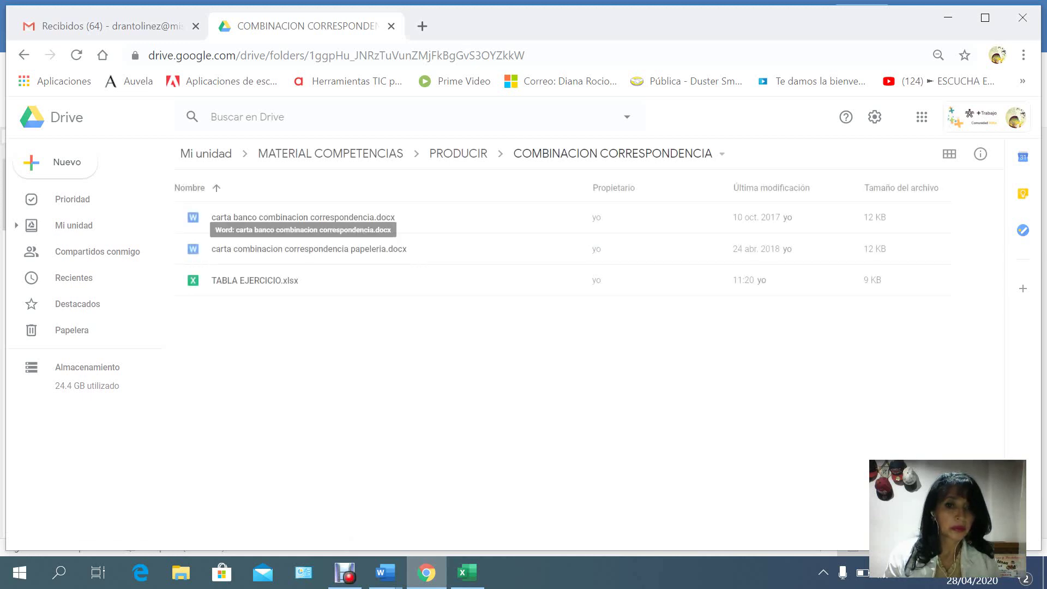
Download carta banco combinacion correspondencia.docx and open it in Word.
{"action": "left_click", "coordinate": [303, 217]}
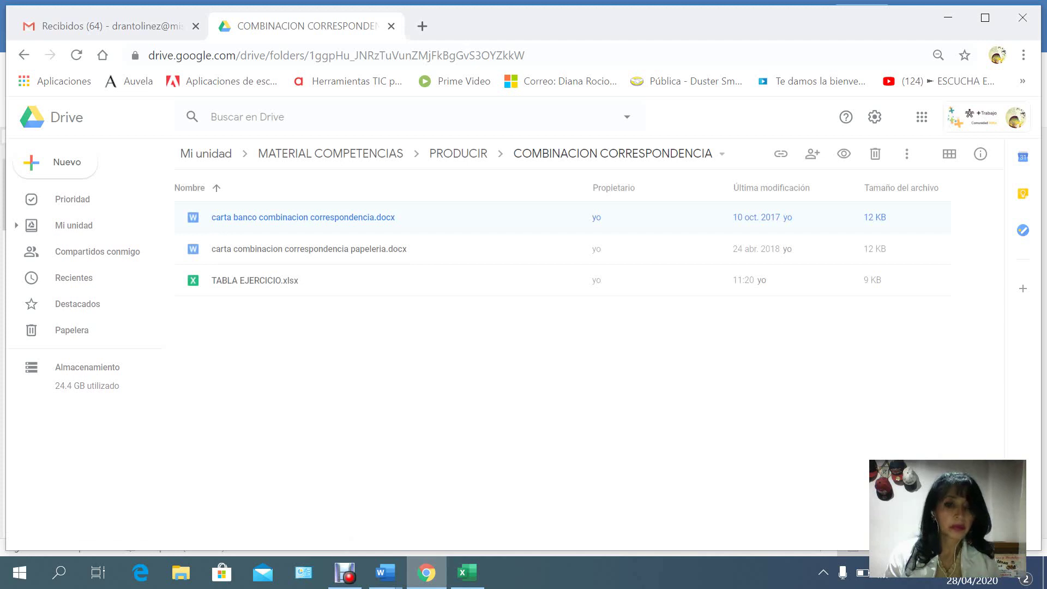
{"action": "right_click", "coordinate": [259, 217]}
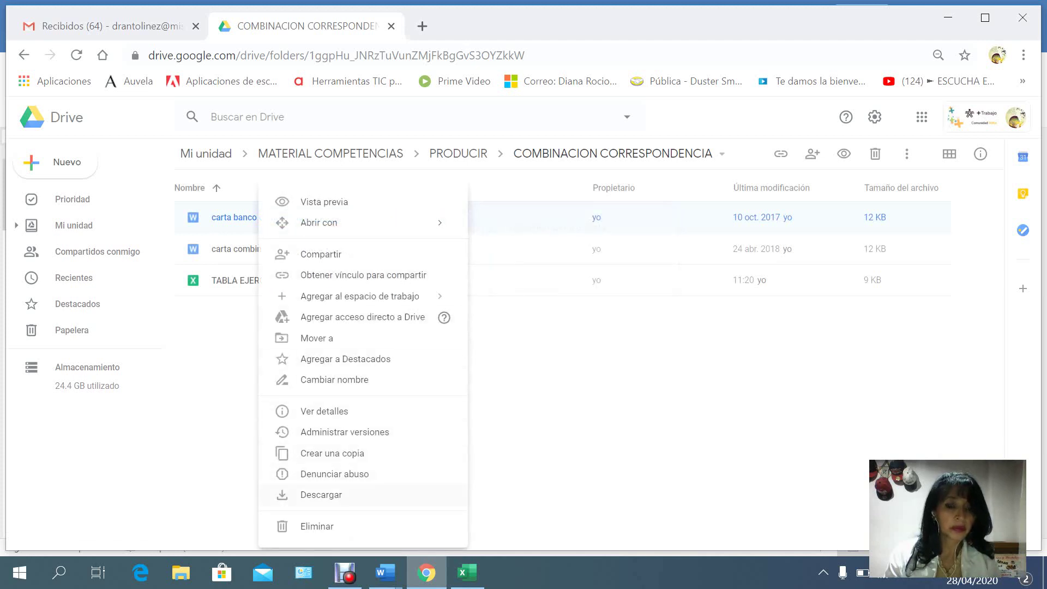
{"action": "left_click", "coordinate": [321, 495]}
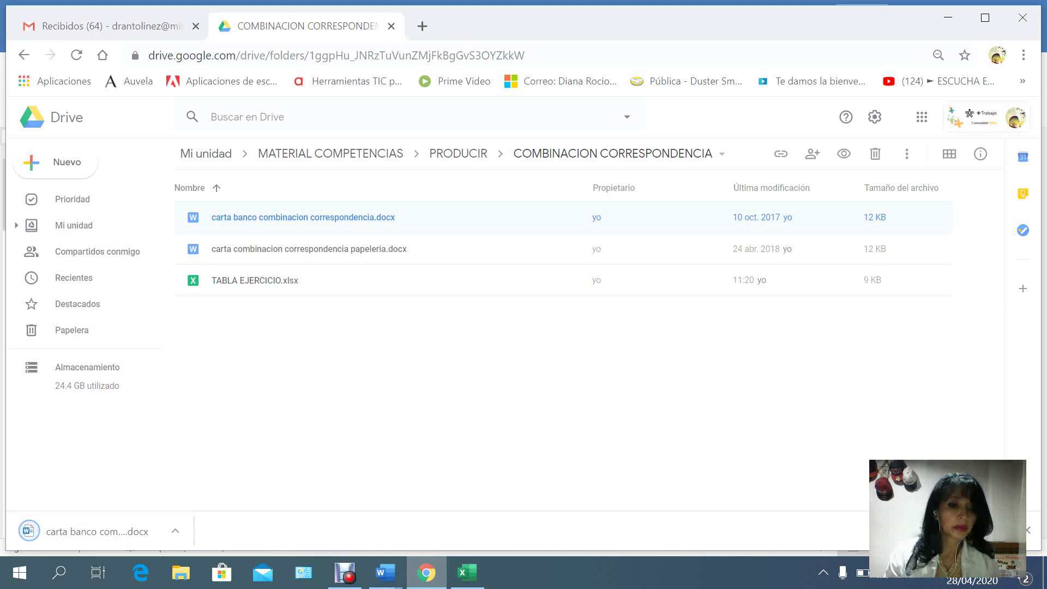
{"action": "left_click", "coordinate": [29, 530]}
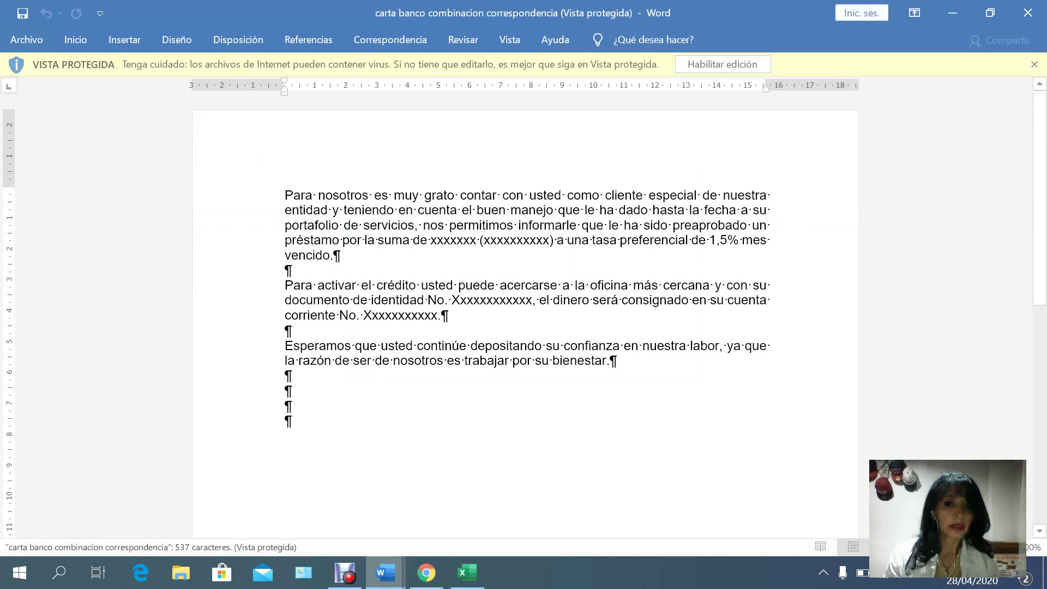
Select the three loan-offer paragraphs of the protected carta banco letter.
{"action": "key", "text": "ctrl+shift+Down"}
{"action": "key", "text": "ctrl+shift+Down"}
{"action": "key", "text": "ctrl+shift+Down"}
{"action": "key", "text": "ctrl+shift+Down"}
{"action": "key", "text": "ctrl+shift+Down"}
{"action": "key", "text": "ctrl+c"}
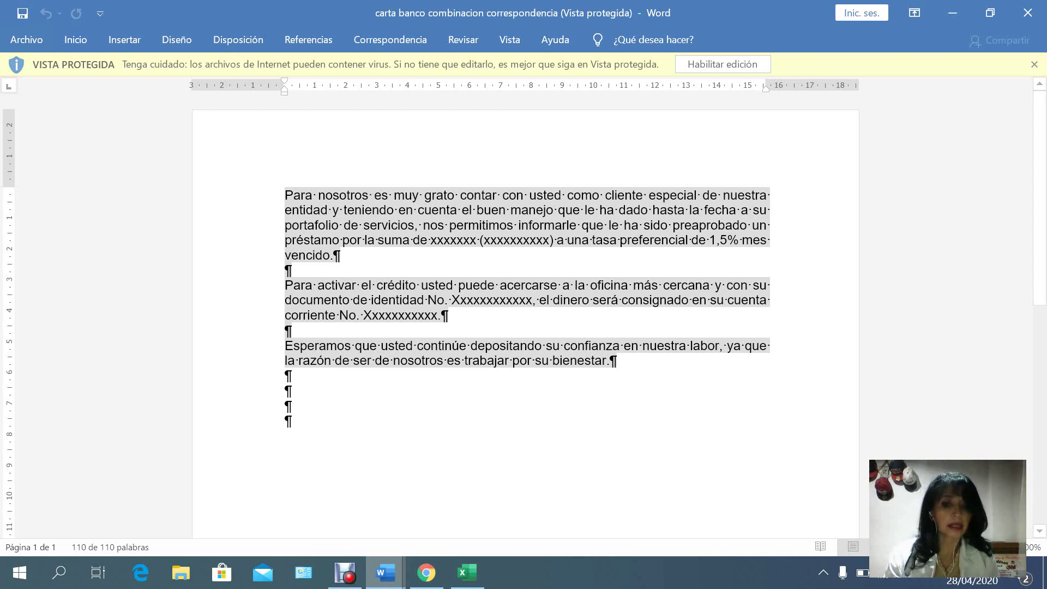
Add empty lines at the top of Documento2 and paste the loan-letter paragraphs.
{"action": "mouse_move", "coordinate": [385, 573]}
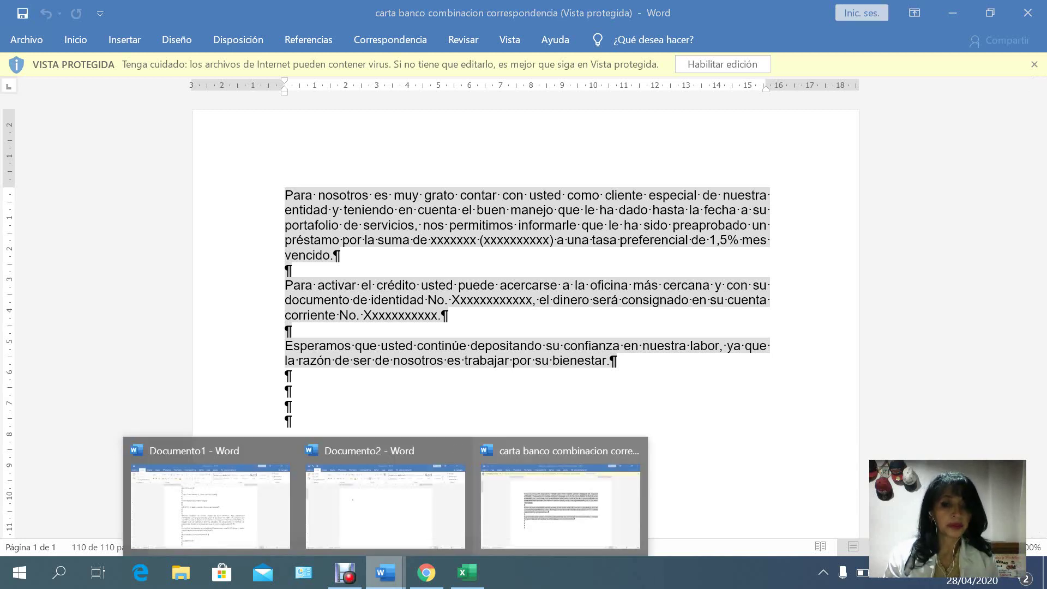
{"action": "left_click", "coordinate": [385, 507]}
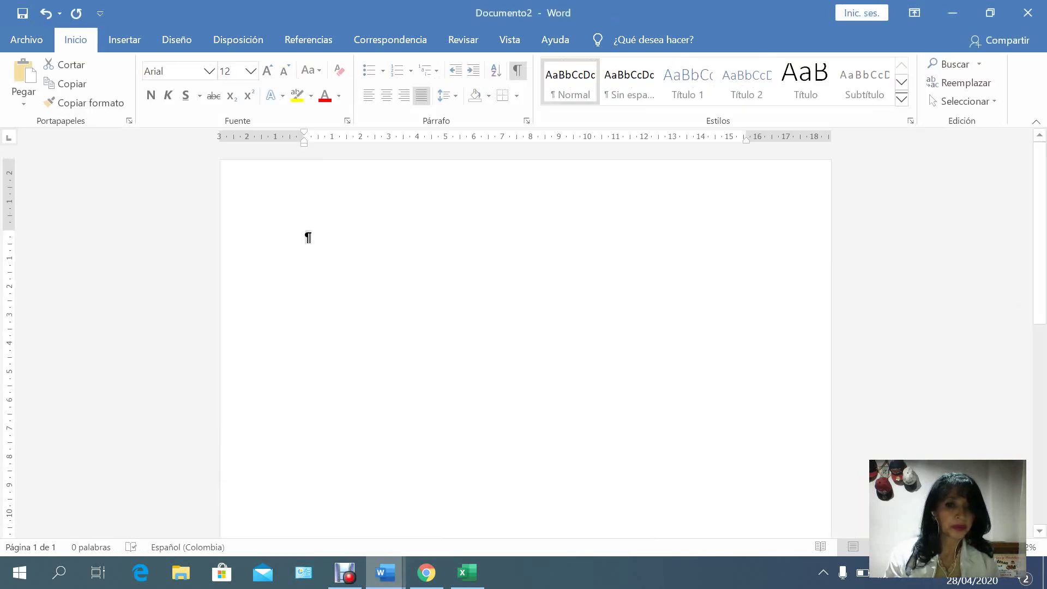
{"action": "left_click", "coordinate": [306, 237]}
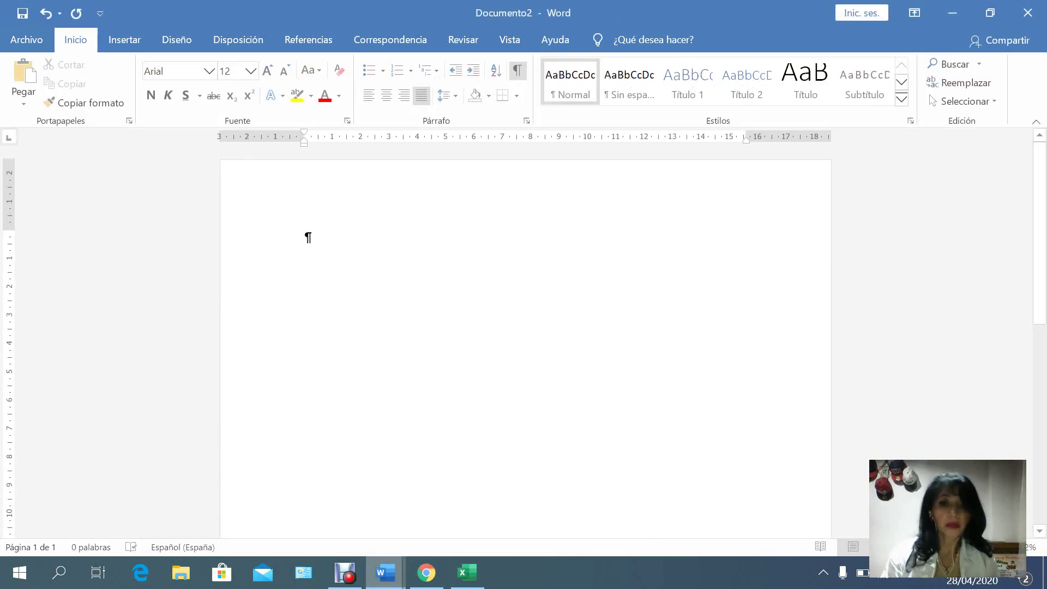
{"action": "key", "text": "Return"}
{"action": "key", "text": "Return"}
{"action": "key", "text": "Return"}
{"action": "key", "text": "Return"}
{"action": "key", "text": "Return"}
{"action": "key", "text": "Return"}
{"action": "key", "text": "Return"}
{"action": "key", "text": "Return"}
{"action": "key", "text": "Return"}
{"action": "key", "text": "Return"}
{"action": "key", "text": "Return"}
{"action": "key", "text": "Return"}
{"action": "key", "text": "Return"}
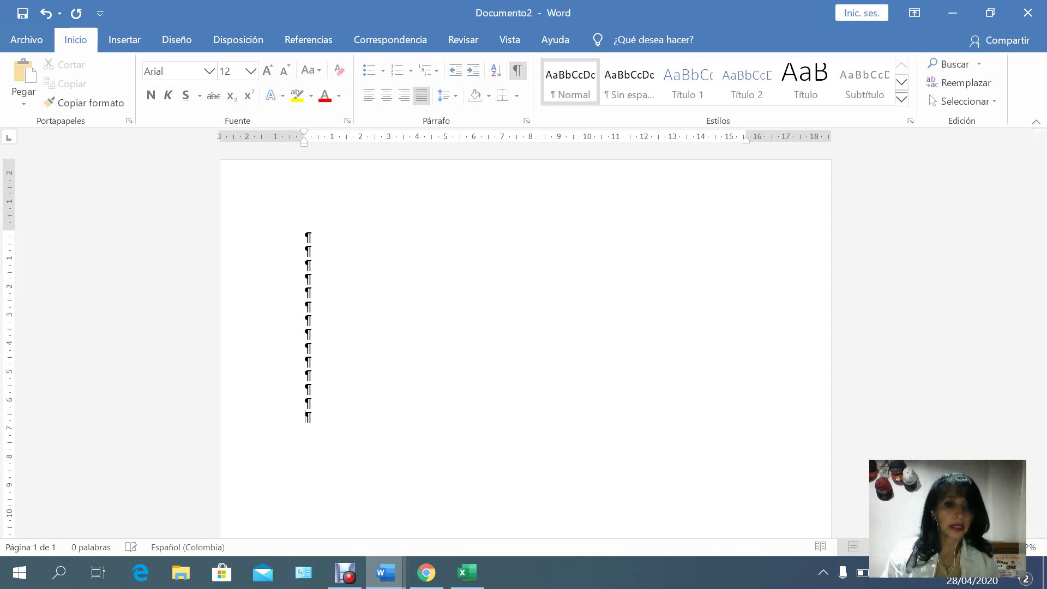
{"action": "key", "text": "Return"}
{"action": "key", "text": "Return"}
{"action": "key", "text": "ctrl+v"}
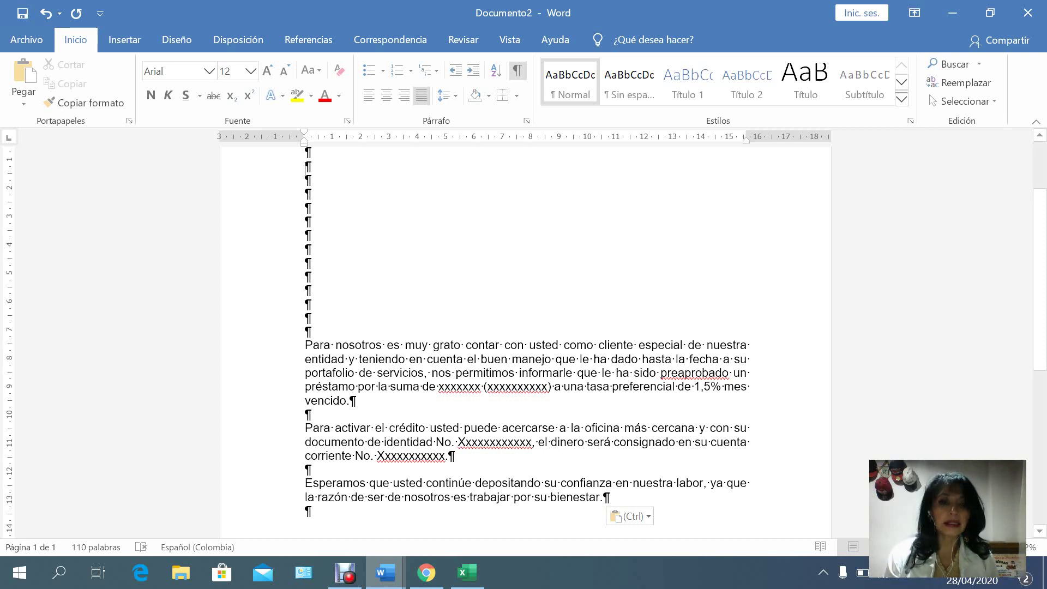
Apply the 'Última configuración personalizada' margins to Documento2 and move down to the second empty line.
{"action": "scroll", "coordinate": [305, 170], "scroll_direction": "up", "scroll_amount": 1}
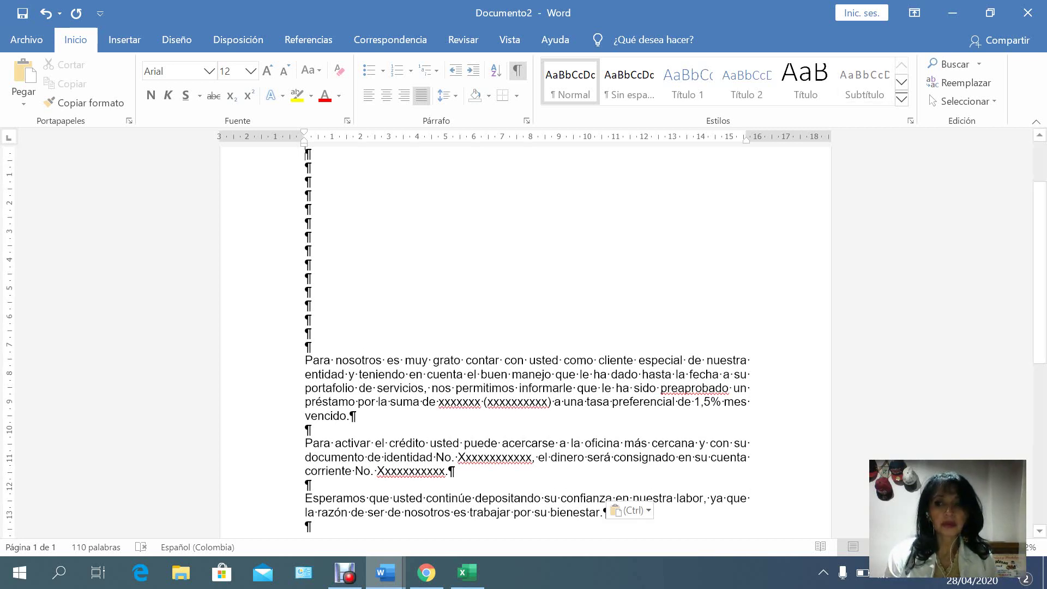
{"action": "scroll", "coordinate": [524, 333], "scroll_direction": "up", "scroll_amount": 3}
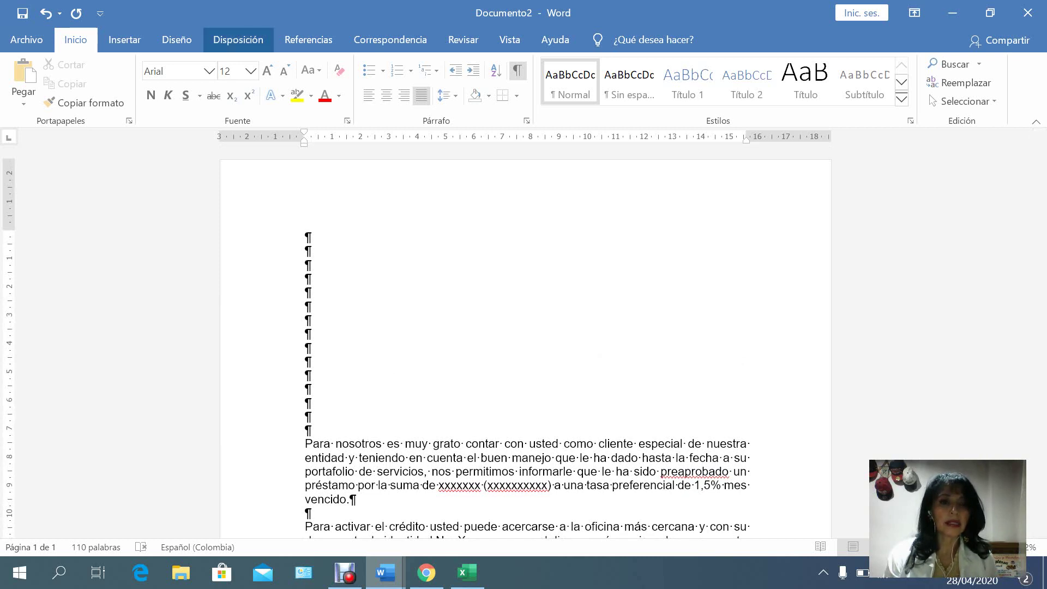
{"action": "left_click", "coordinate": [238, 39]}
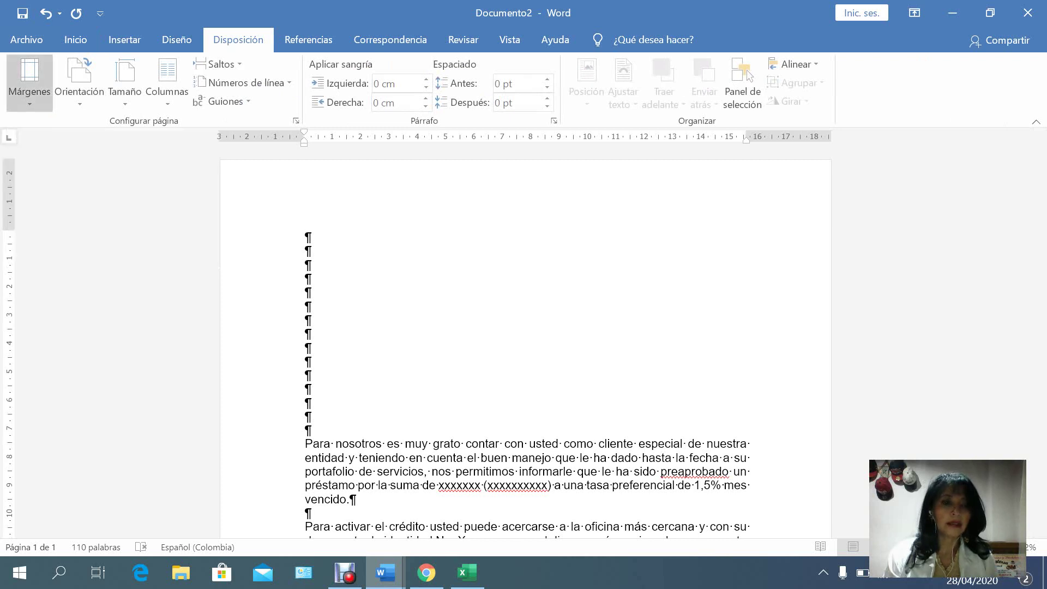
{"action": "left_click", "coordinate": [29, 82]}
{"action": "left_click", "coordinate": [82, 139]}
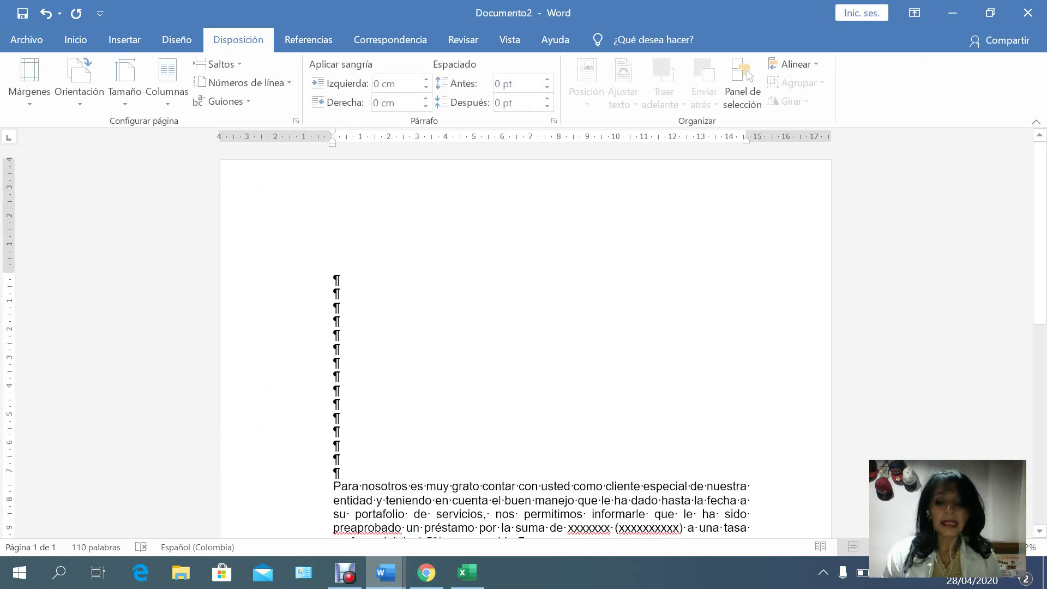
{"action": "key", "text": "Down"}
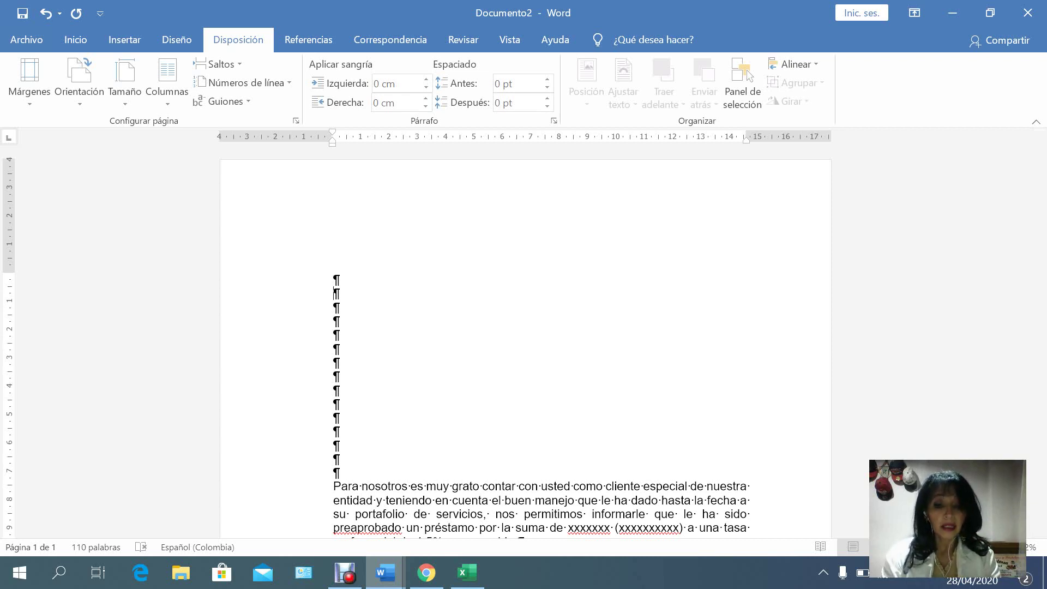
{"action": "type", "text": "G.C."}
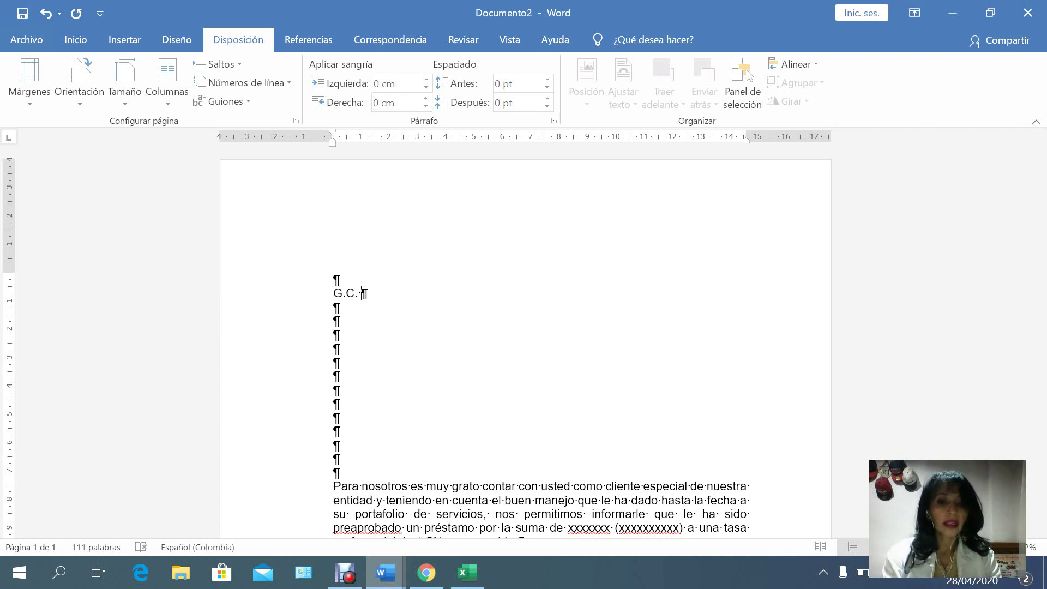
{"action": "type", "text": " 00"}
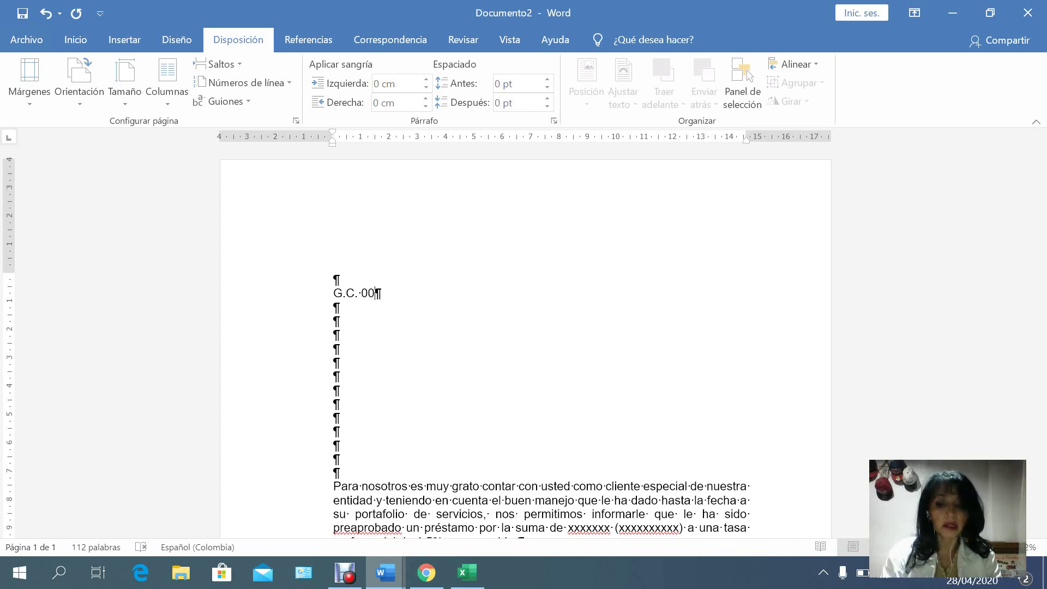
{"action": "type", "text": "-2"}
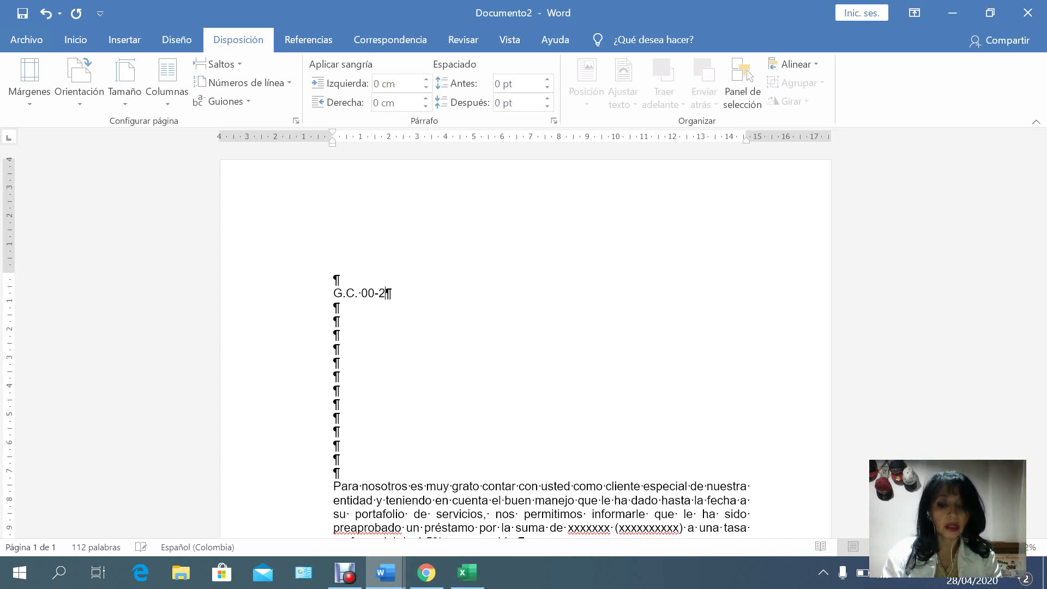
{"action": "type", "text": "020"}
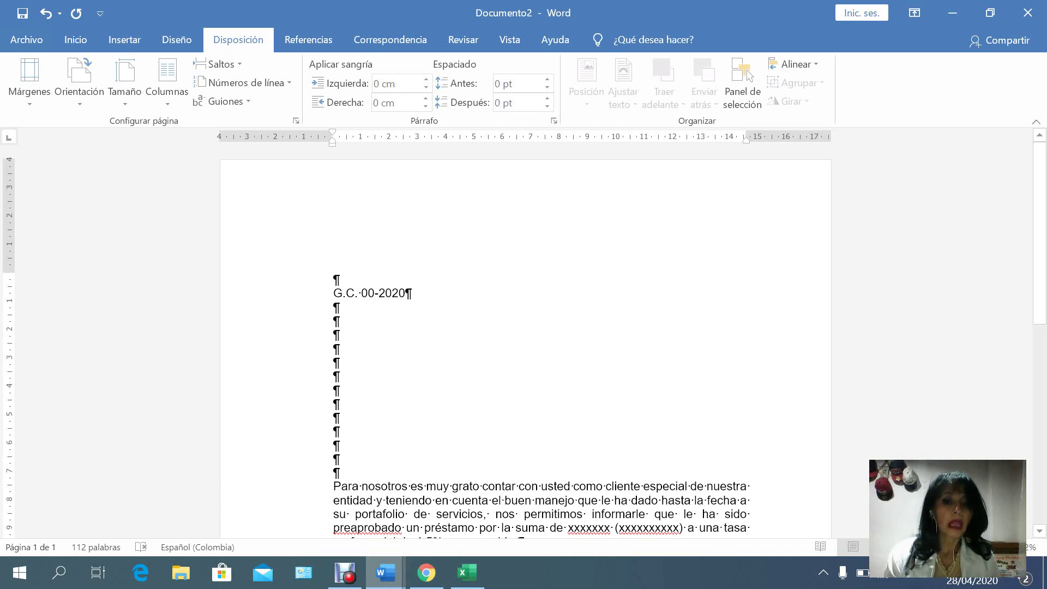
{"action": "left_click", "coordinate": [334, 335]}
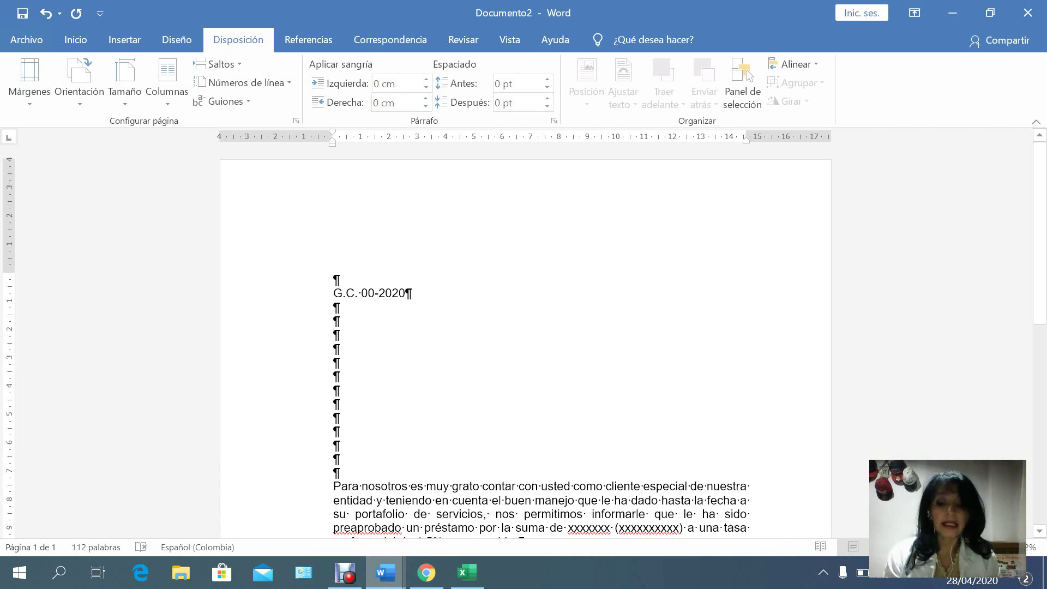
{"action": "type", "text": "Bo"}
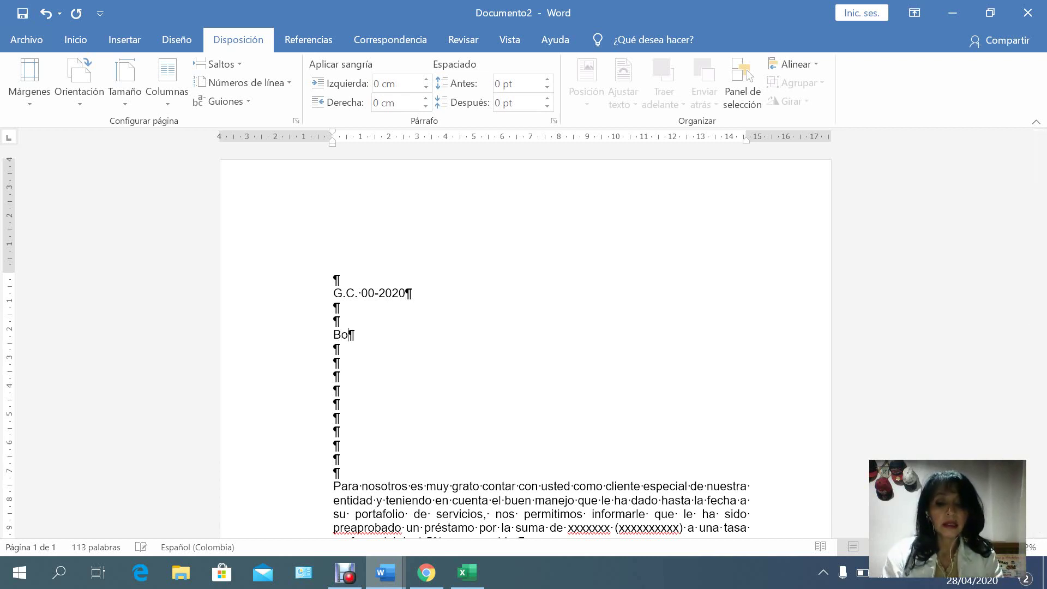
{"action": "type", "text": "gotá "}
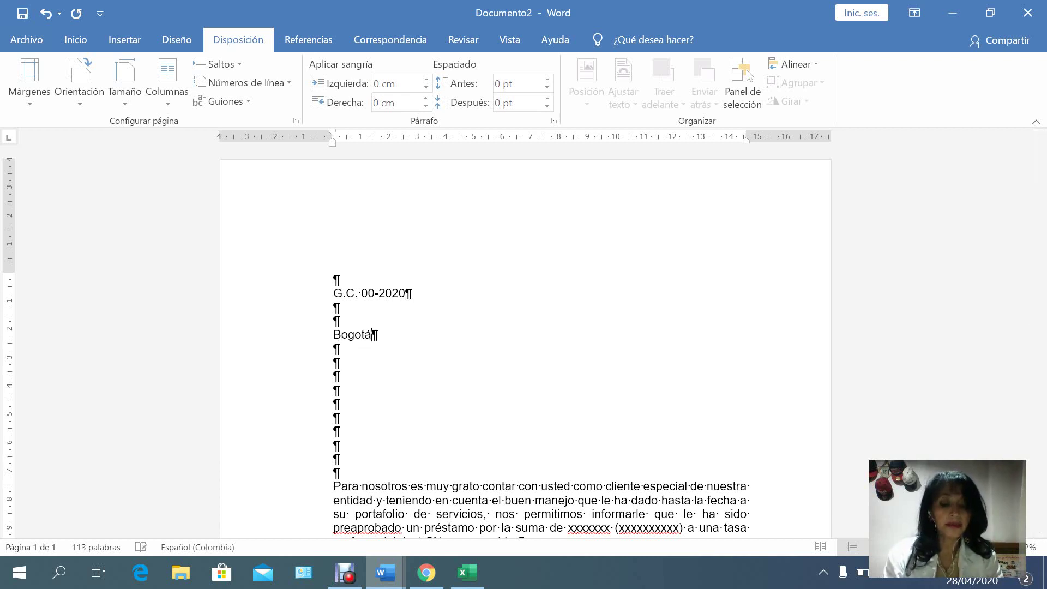
{"action": "type", "text": "D.C."}
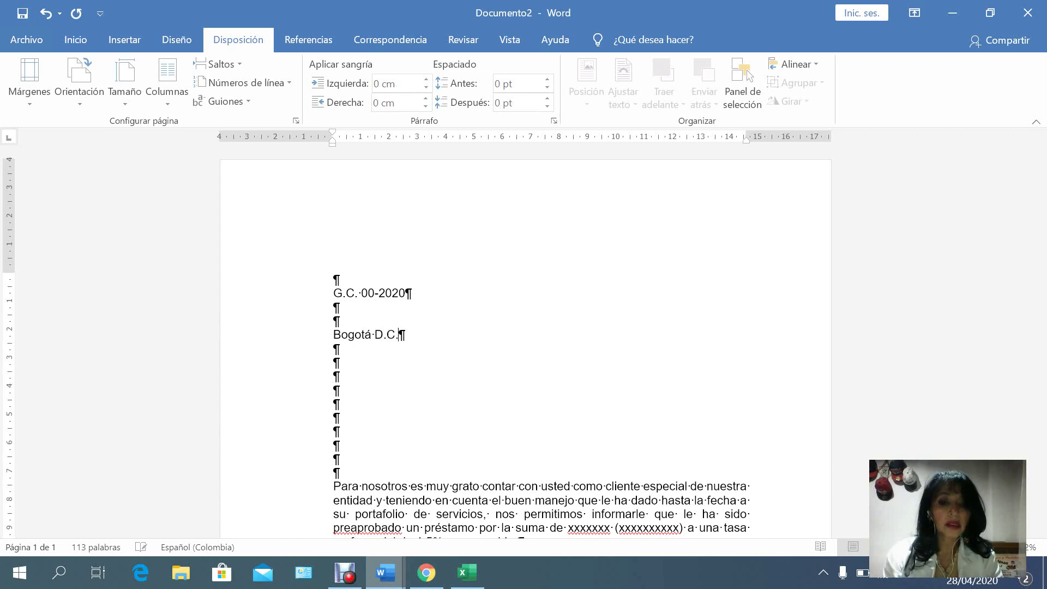
{"action": "type", "text": ", "}
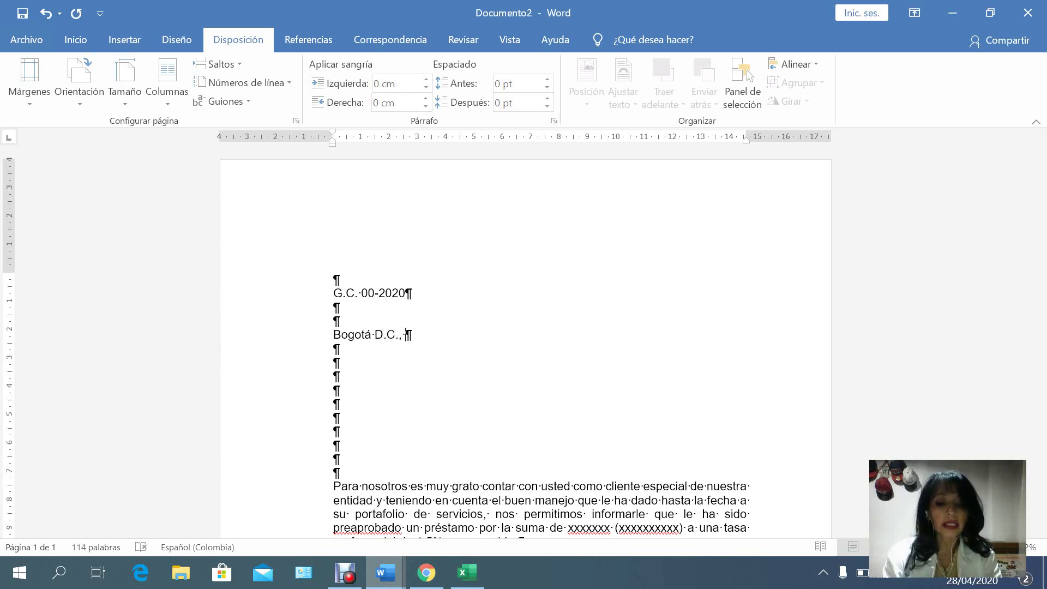
{"action": "type", "text": "29 "}
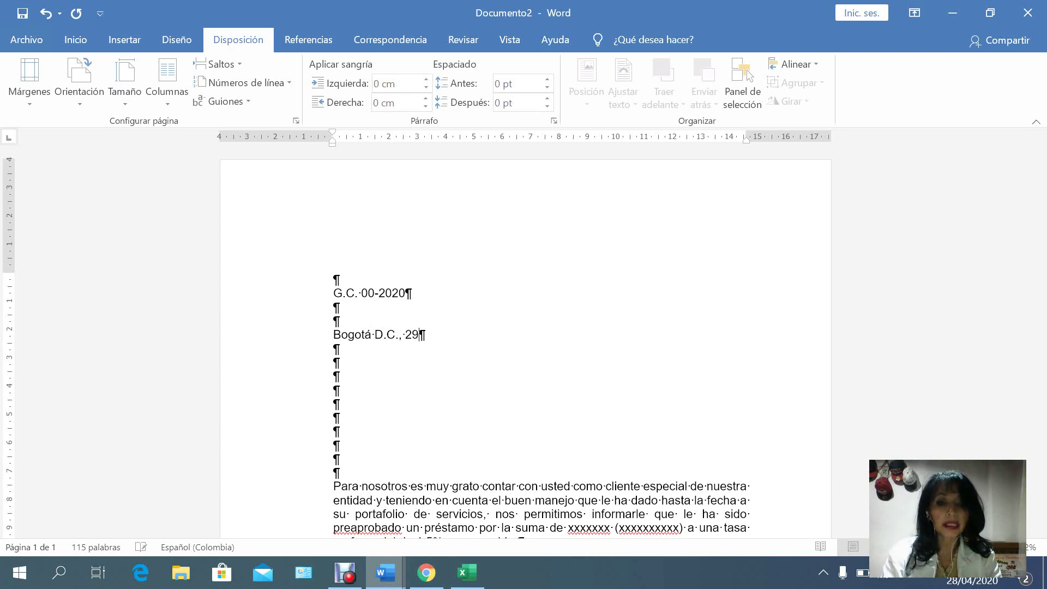
{"action": "type", "text": "de "}
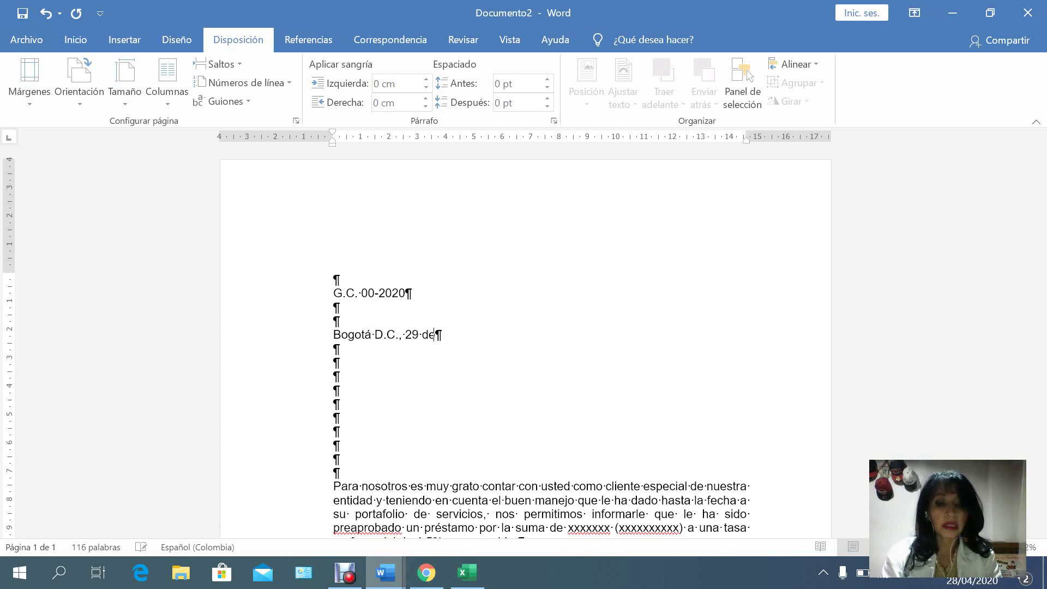
{"action": "type", "text": "abri"}
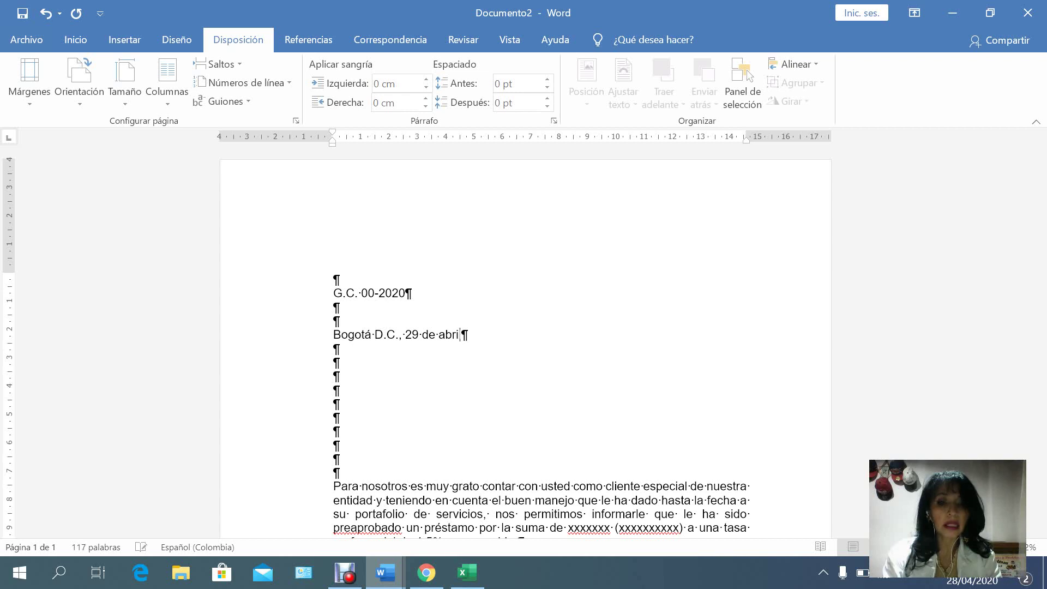
{"action": "type", "text": "l de 2020"}
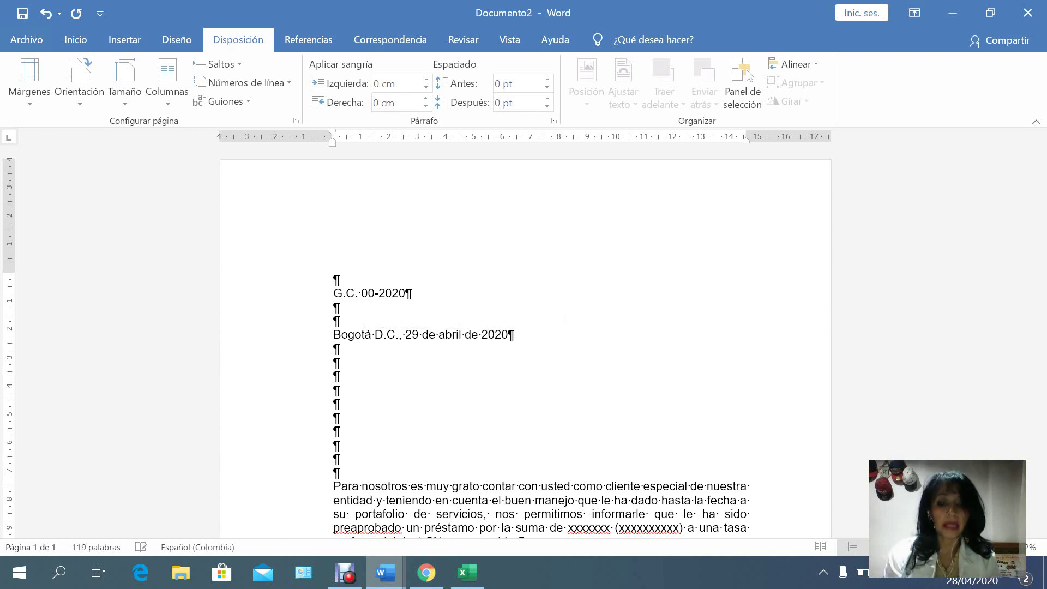
{"action": "key", "text": "Down"}
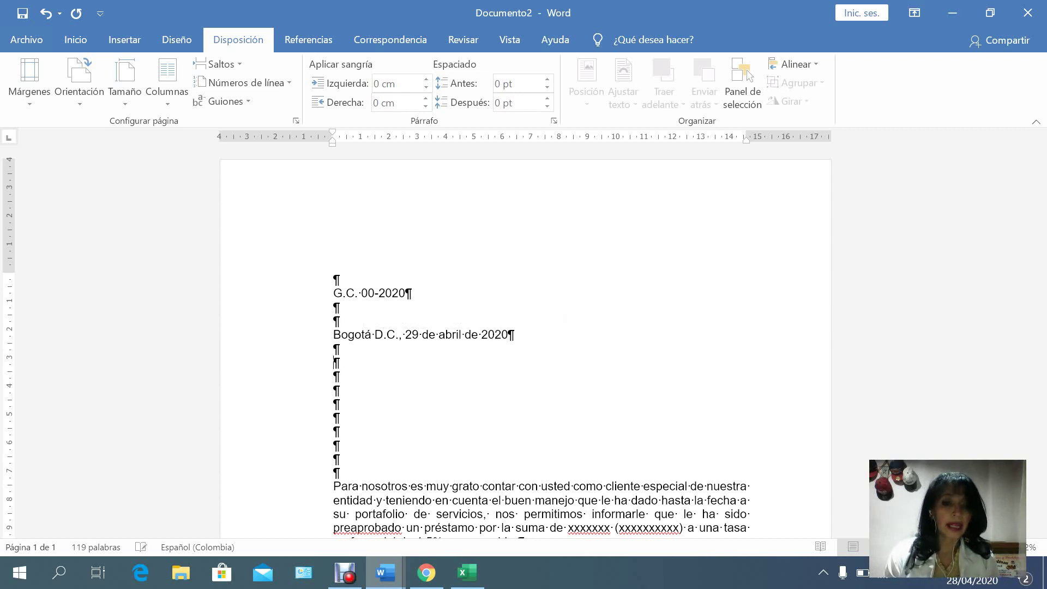
{"action": "key", "text": "Down"}
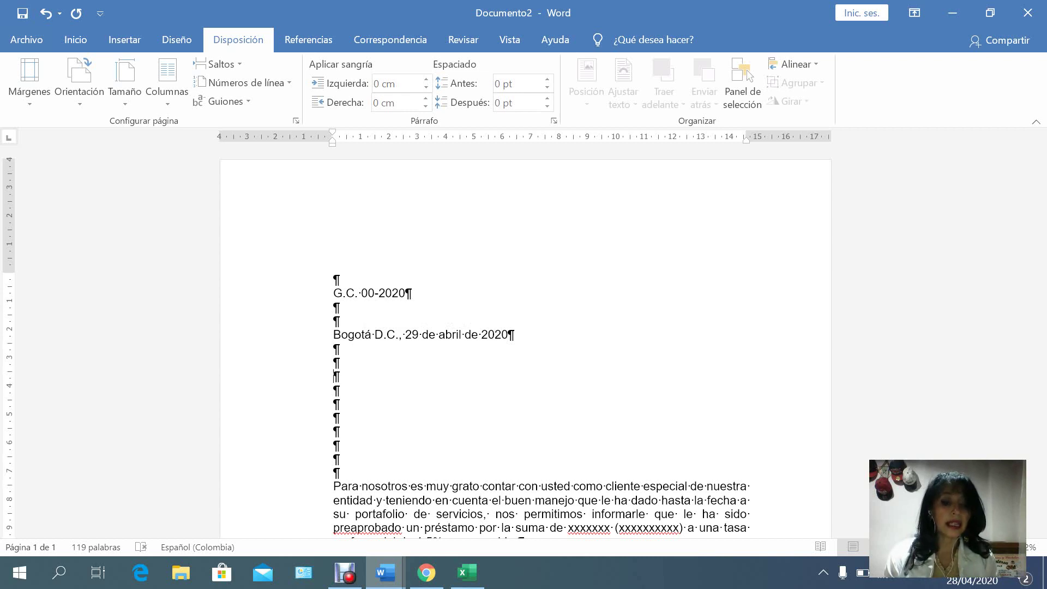
Type TRATAMIENTO, NOMBRE, DIRECCIÓN and CIUDAD on separate lines under the date, then begin an 'Asunto:' line.
{"action": "type", "text": "TRA"}
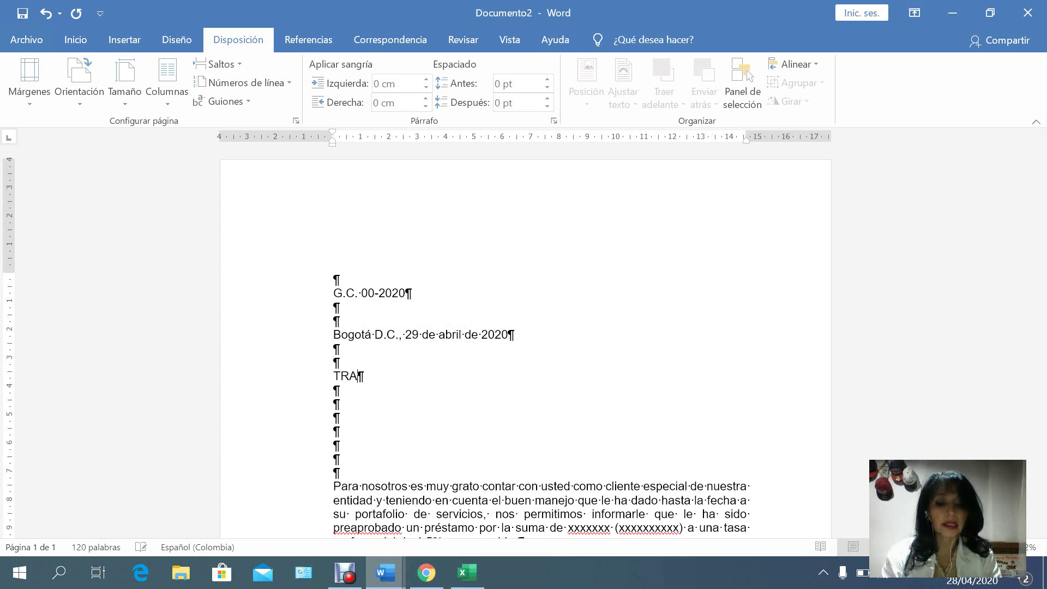
{"action": "type", "text": "TAMIENTO "}
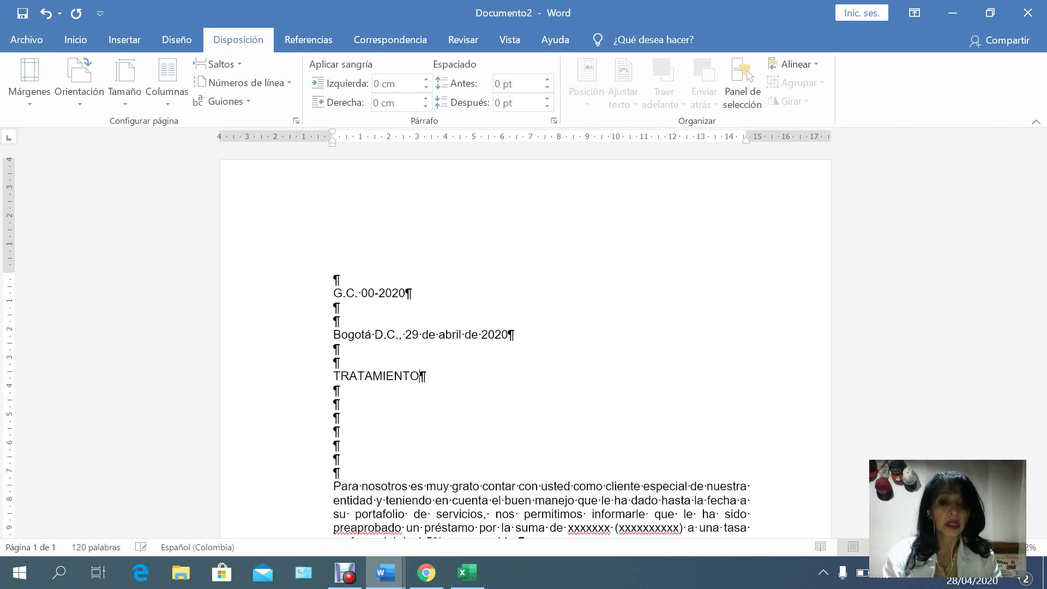
{"action": "type", "text": "NOMBRE"}
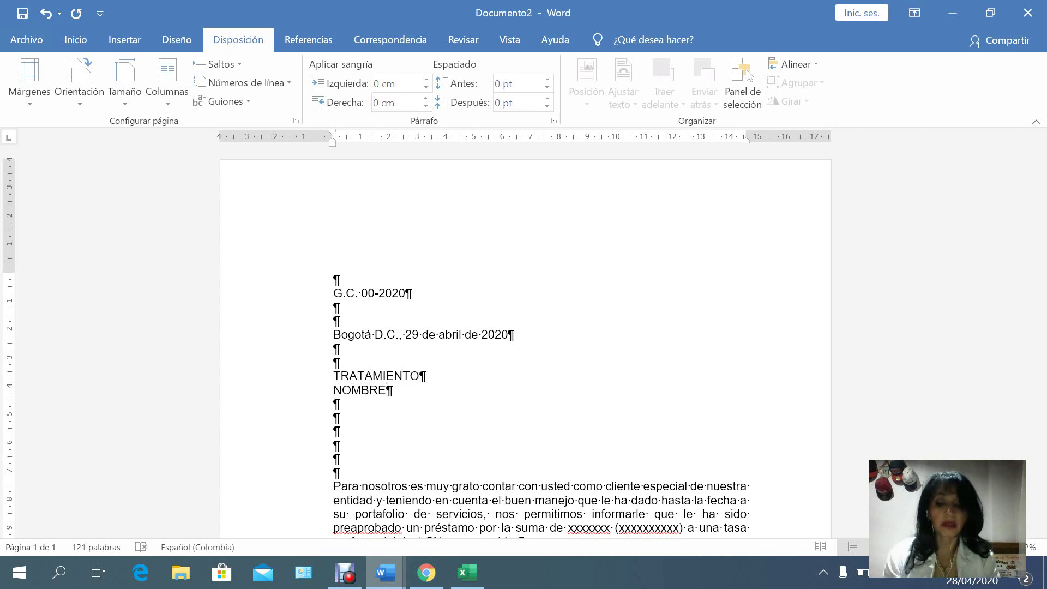
{"action": "key", "text": "Down"}
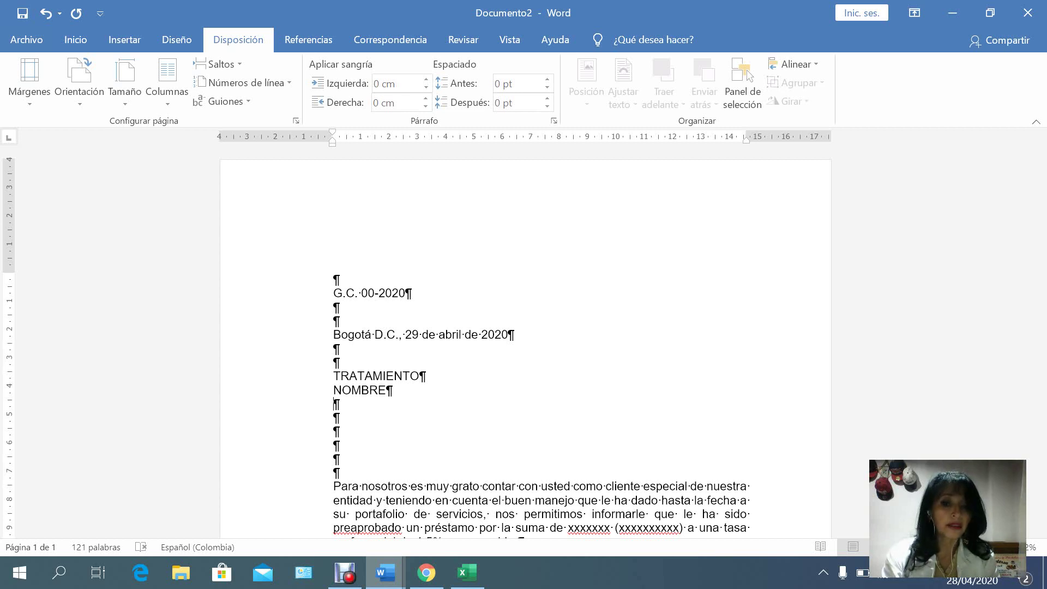
{"action": "type", "text": "DIREC"}
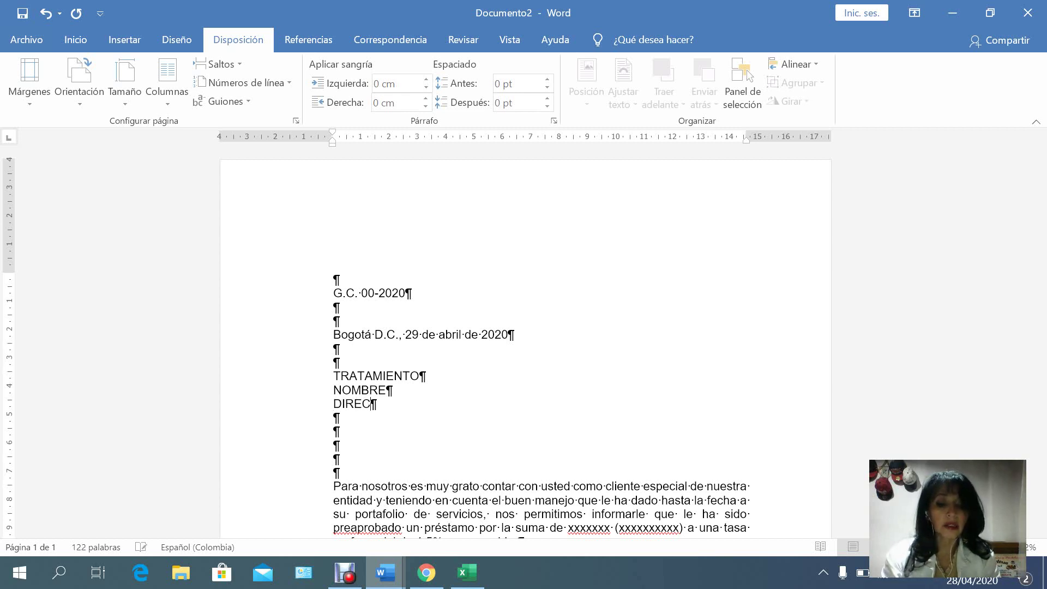
{"action": "type", "text": "CIÓN "}
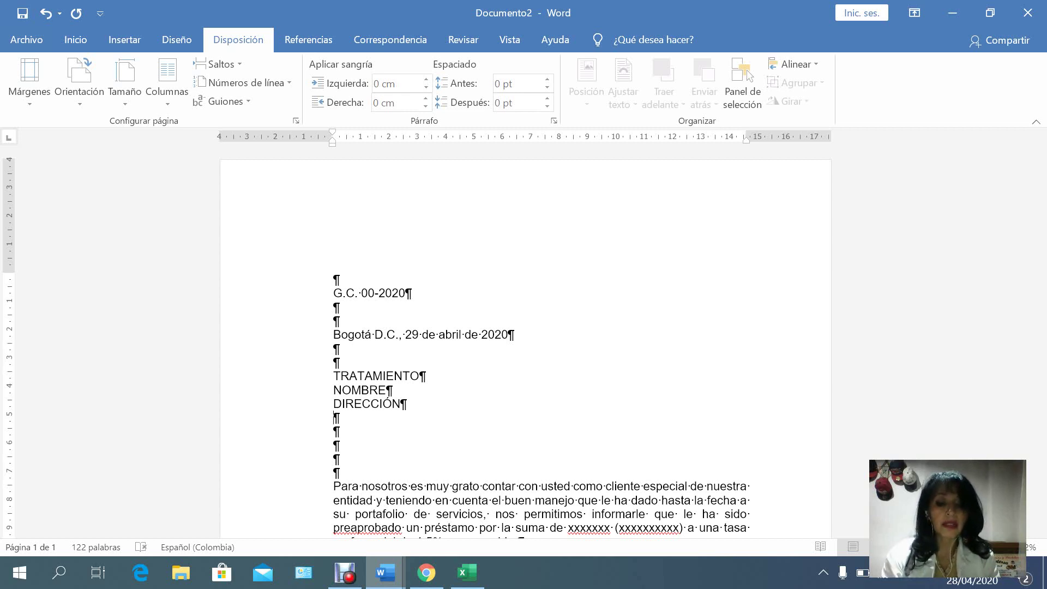
{"action": "type", "text": "CIUDAD"}
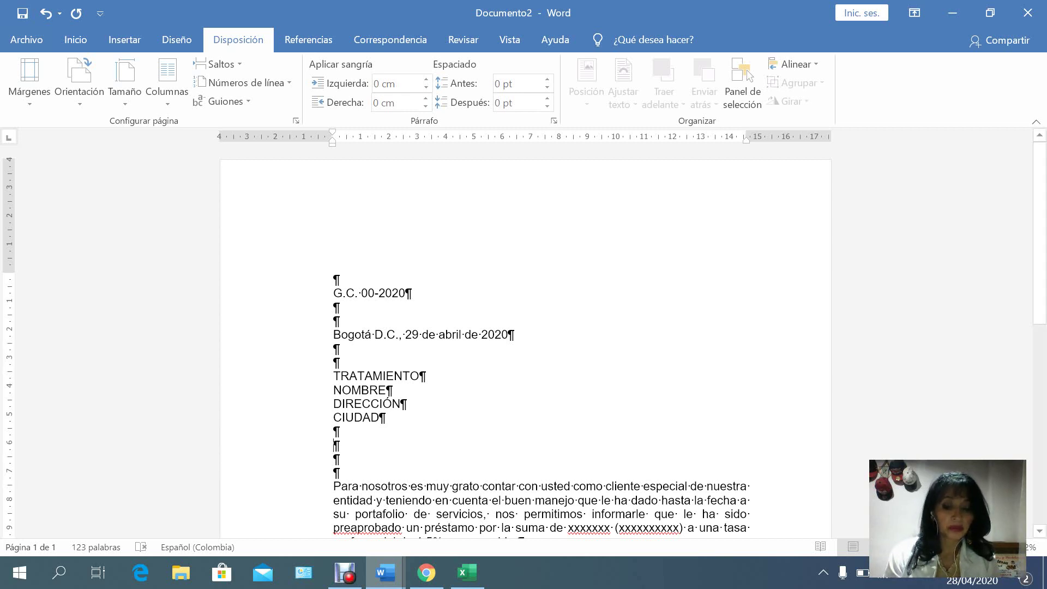
{"action": "key", "text": "Return"}
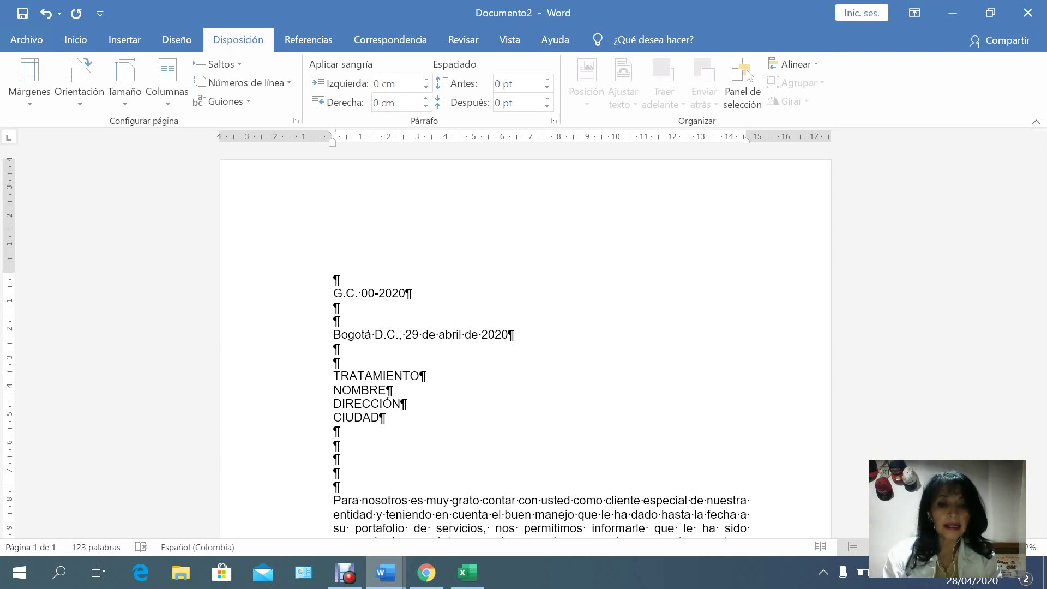
{"action": "type", "text": "Asunto"}
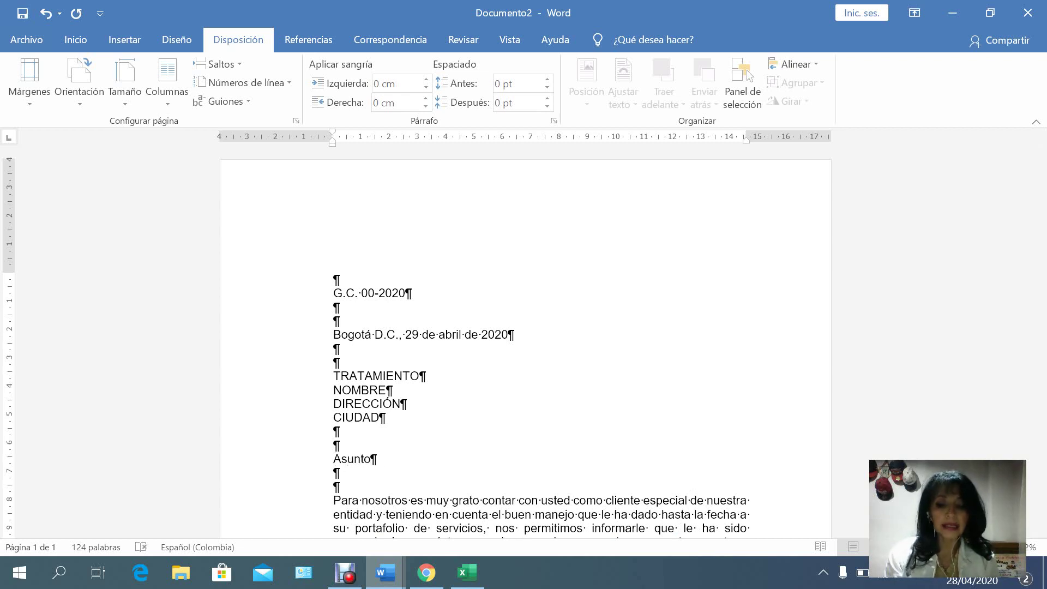
{"action": "type", "text": ":"}
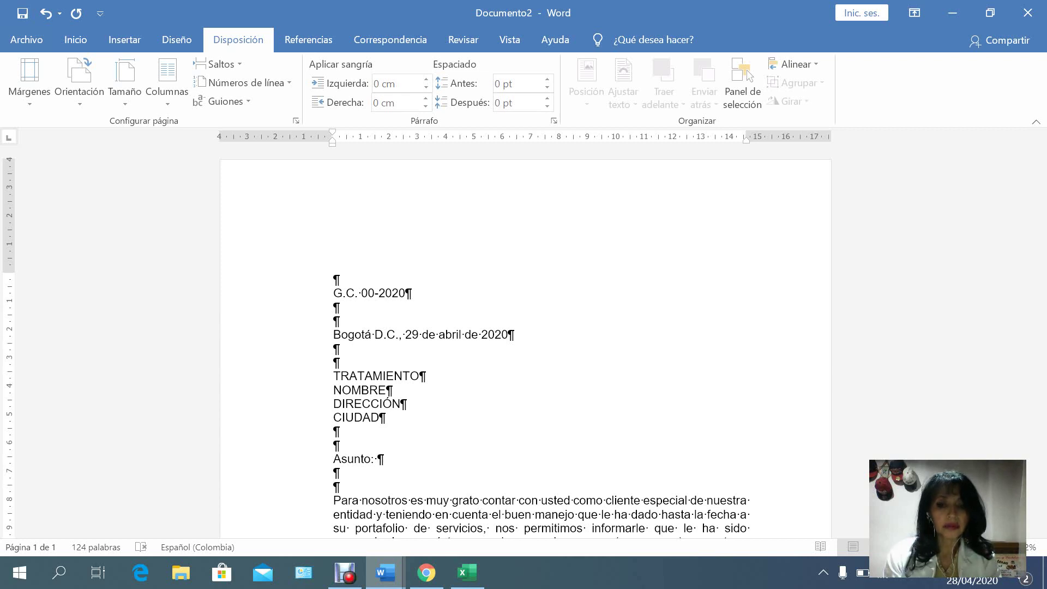
Complete the subject line as 'Asunto: Préstamo preaprobado'.
{"action": "type", "text": "Asig"}
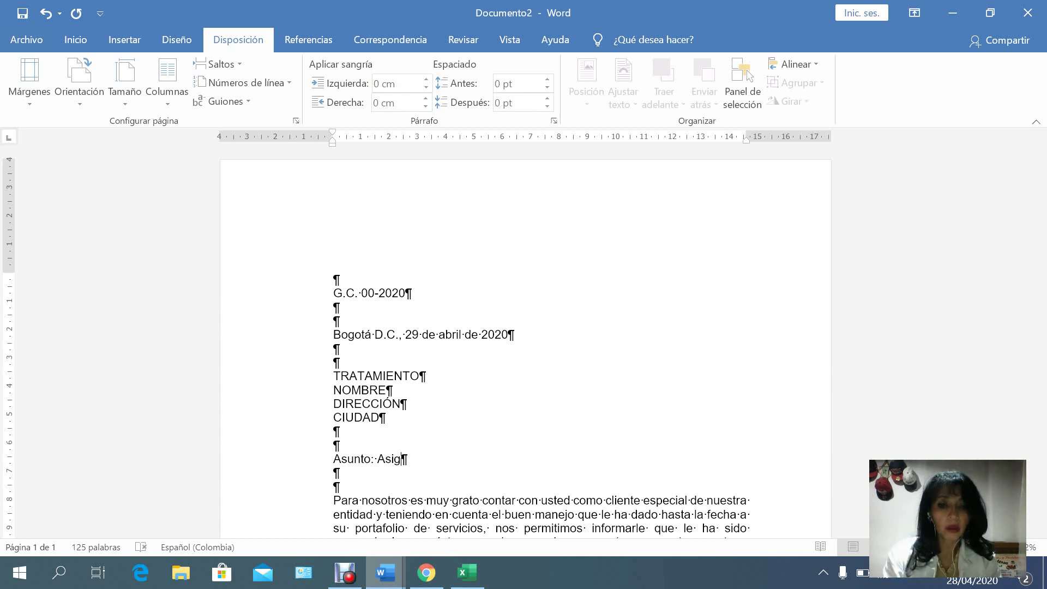
{"action": "key", "text": "BackSpace"}
{"action": "key", "text": "BackSpace"}
{"action": "key", "text": "BackSpace"}
{"action": "key", "text": "BackSpace"}
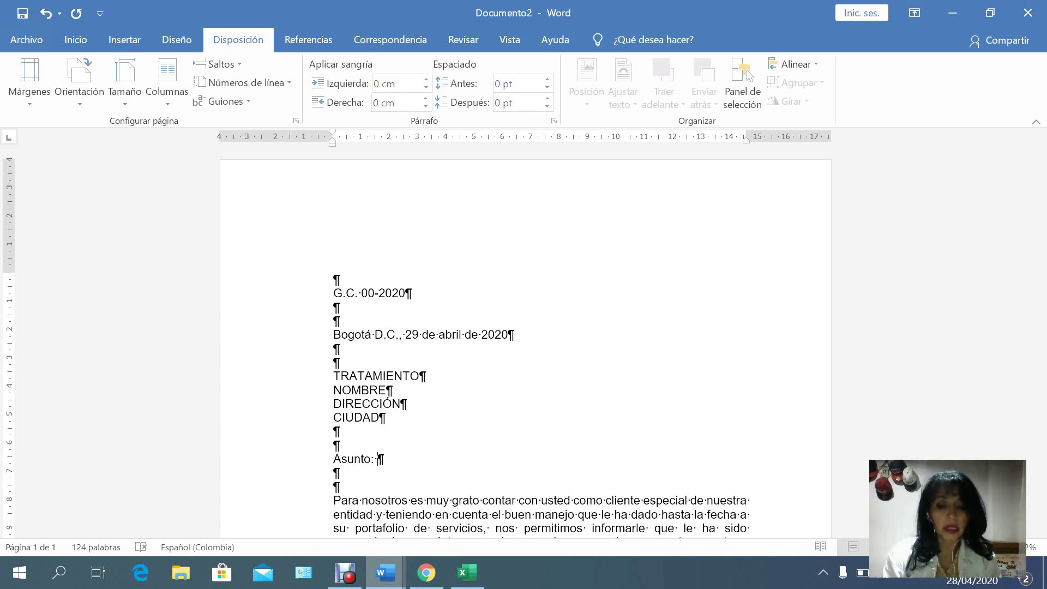
{"action": "type", "text": "P"}
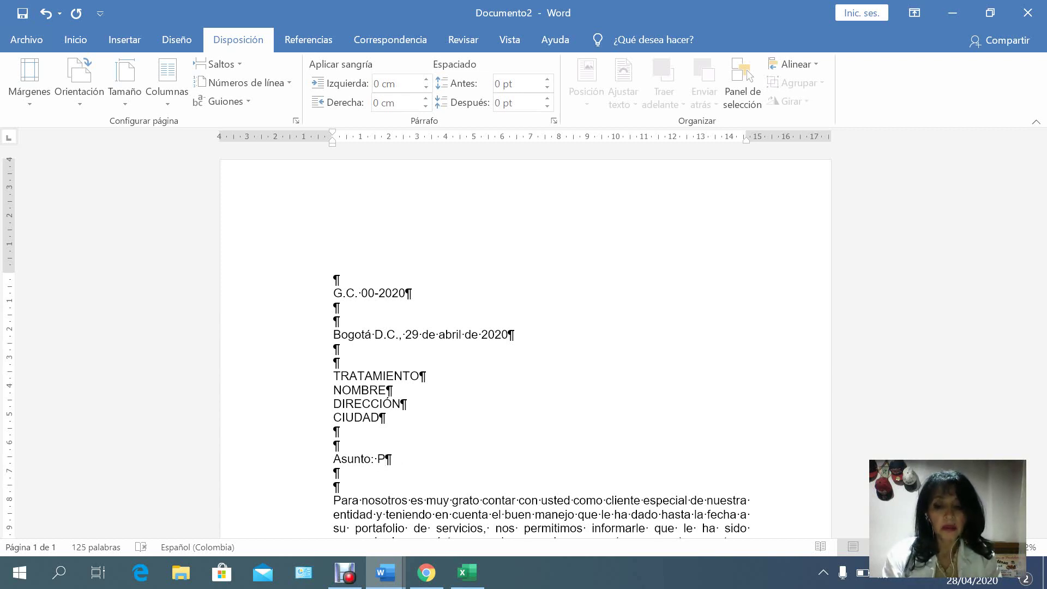
{"action": "type", "text": "rés"}
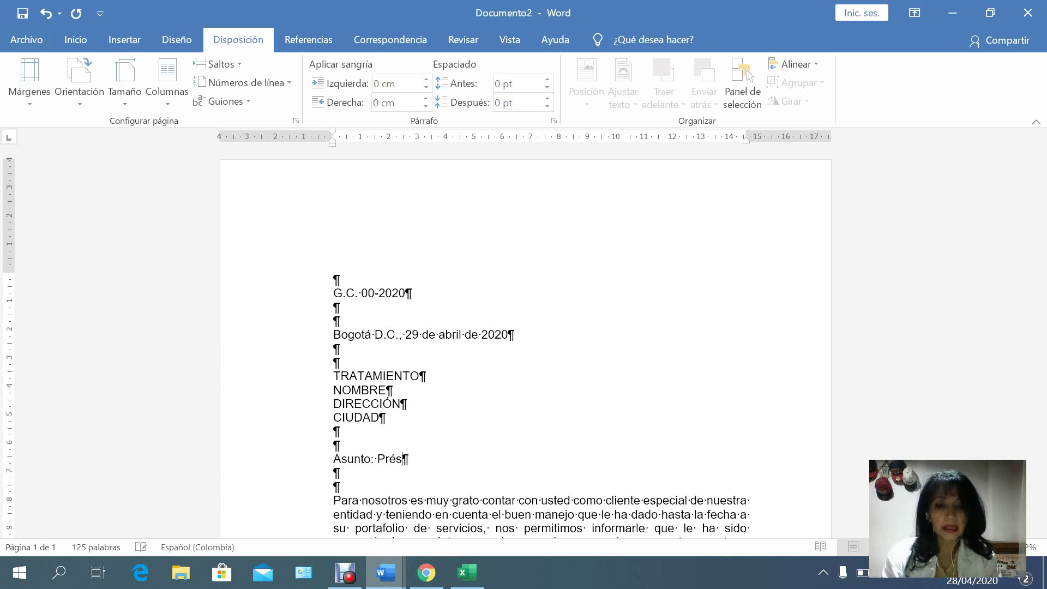
{"action": "type", "text": "tamo pre"}
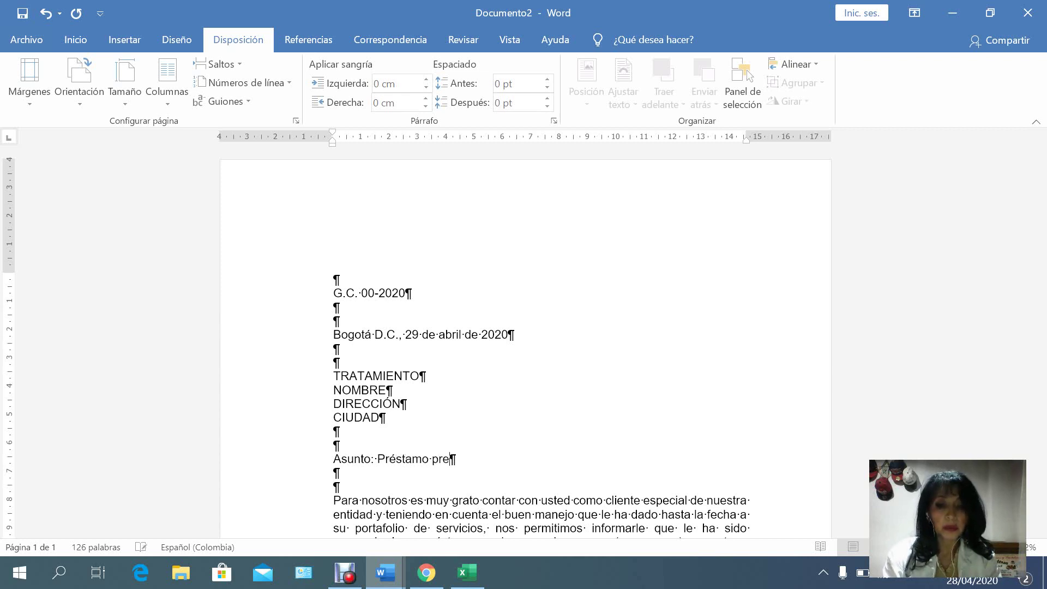
{"action": "type", "text": "a"}
{"action": "type", "text": "probado"}
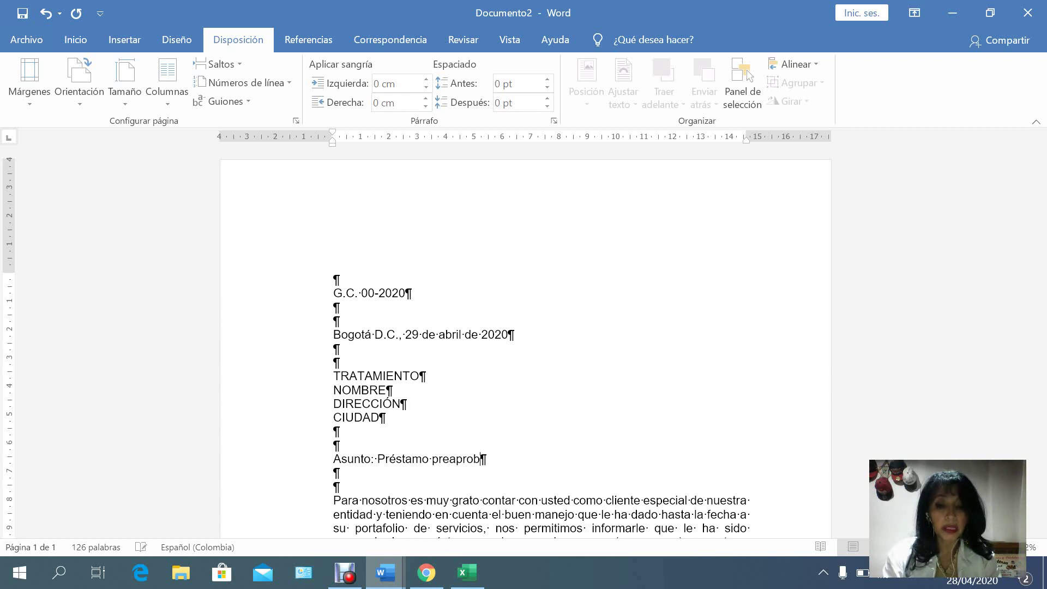
Add blank lines below the subject and type the SALUDO placeholder.
{"action": "key", "text": "Return"}
{"action": "key", "text": "Return"}
{"action": "key", "text": "Return"}
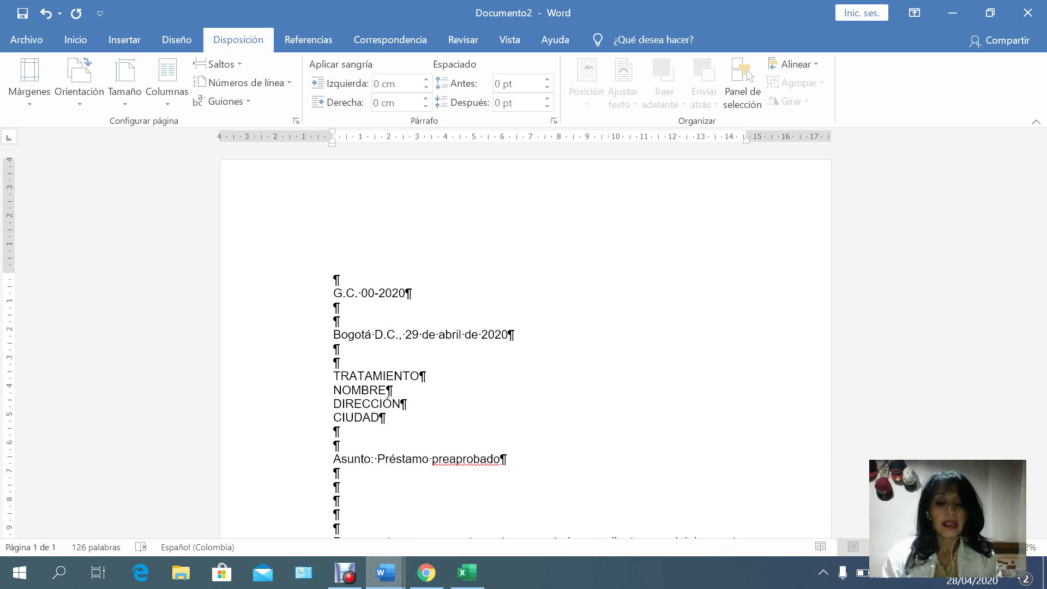
{"action": "type", "text": "sal"}
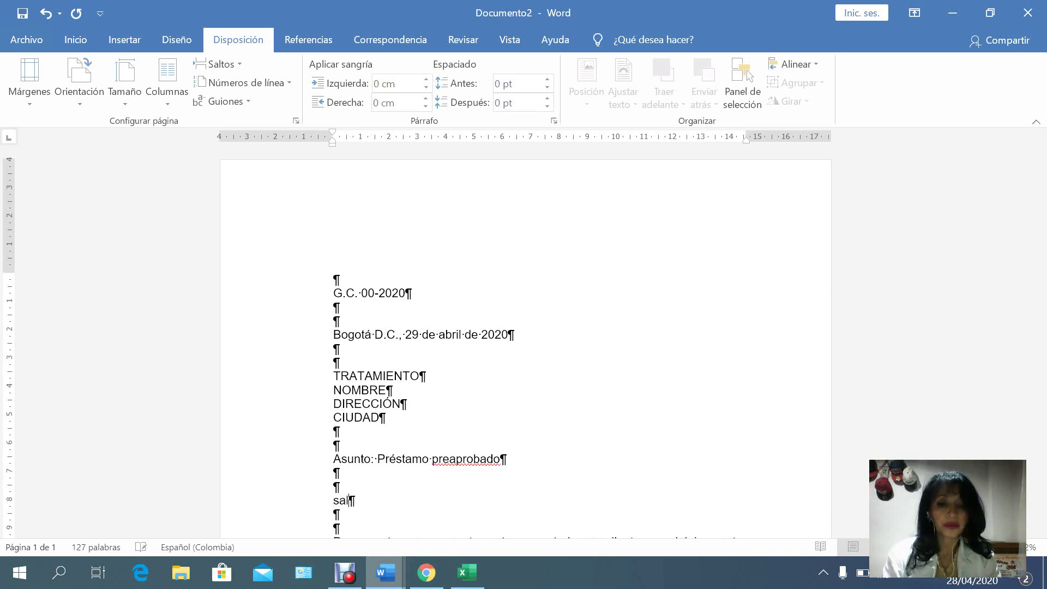
{"action": "key", "text": "BackSpace"}
{"action": "key", "text": "BackSpace"}
{"action": "type", "text": "SALUDO"}
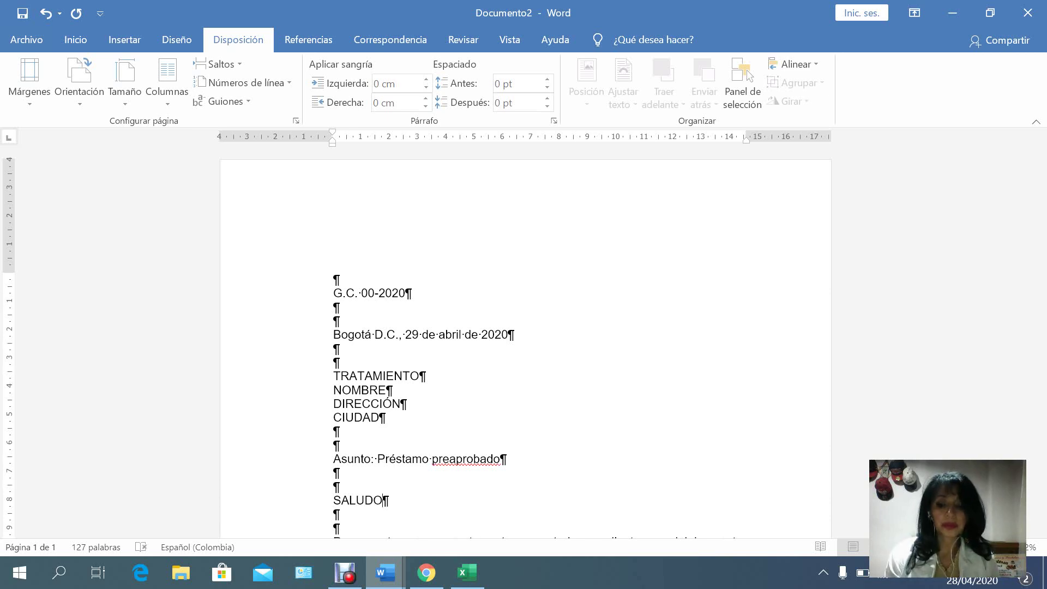
{"action": "scroll", "coordinate": [523, 338], "scroll_direction": "down", "scroll_amount": 1}
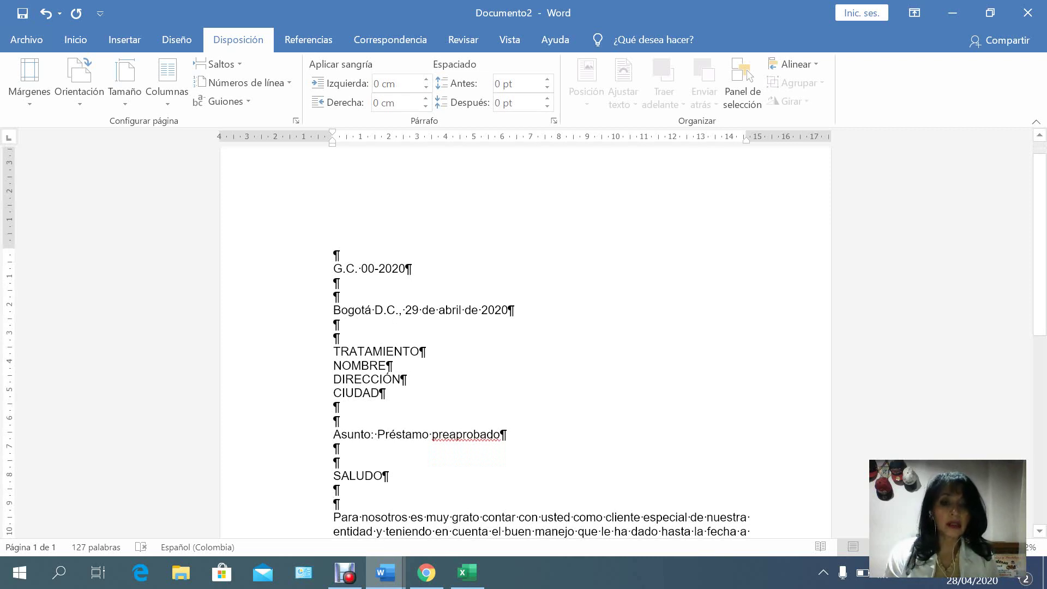
Color the TRATAMIENTO–CIUDAD lines and the word SALUDO red.
{"action": "left_click_drag", "start_coordinate": [334, 351], "coordinate": [387, 393]}
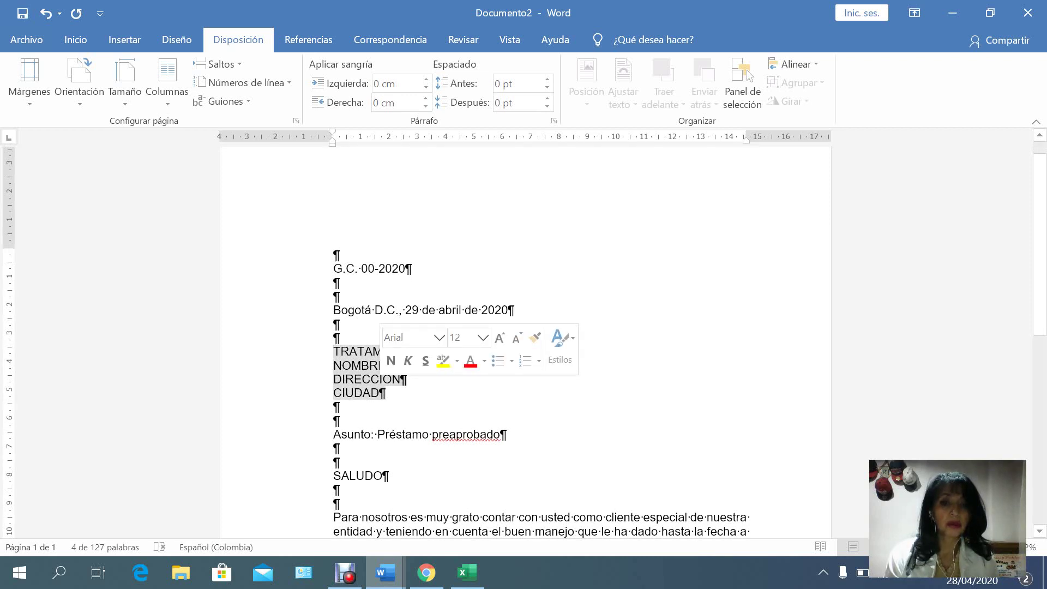
{"action": "left_click", "coordinate": [470, 361]}
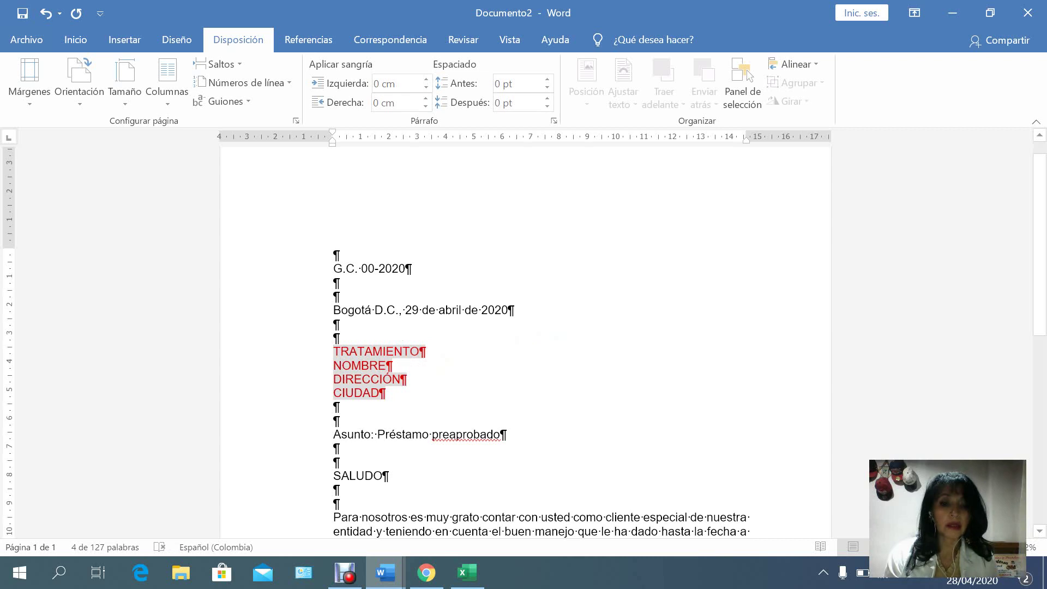
{"action": "double_click", "coordinate": [357, 476]}
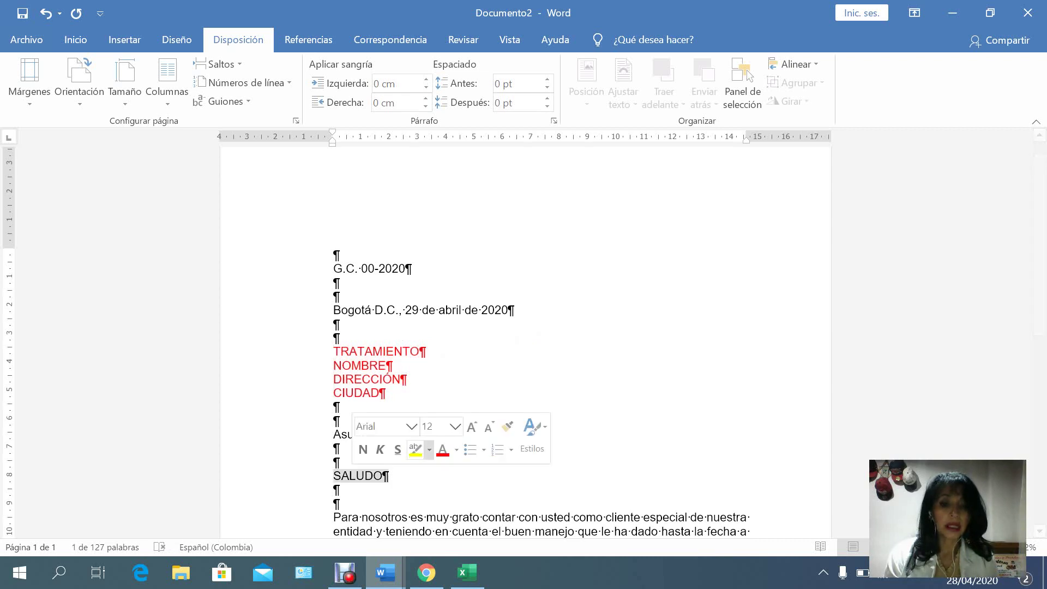
{"action": "left_click", "coordinate": [443, 449]}
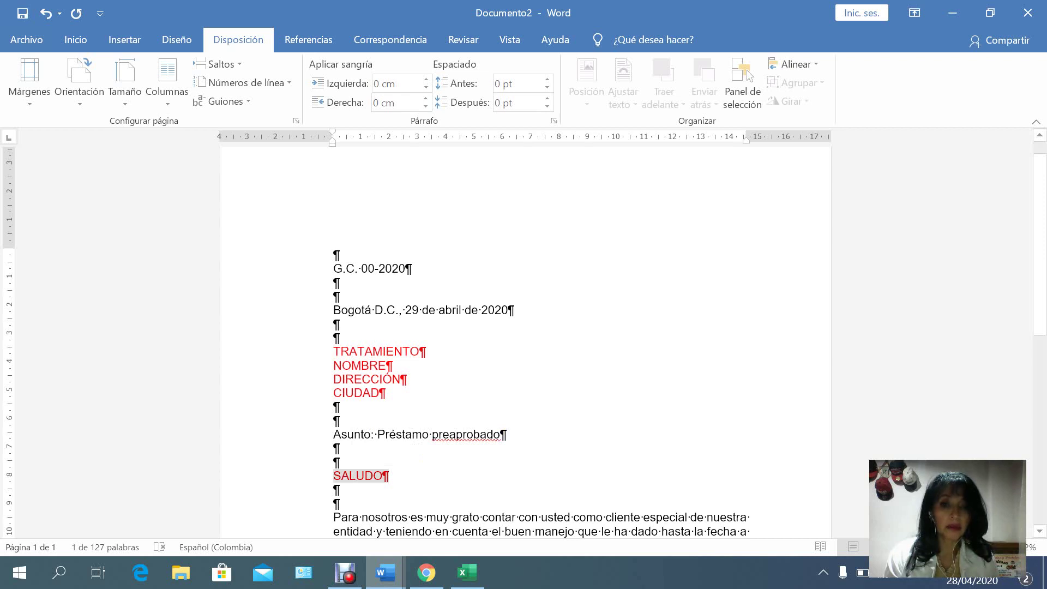
Insert NUMERO after 00 in the G.C. line, making it 'G.C. 00NUMERO-2020', and color it red.
{"action": "left_click", "coordinate": [375, 269]}
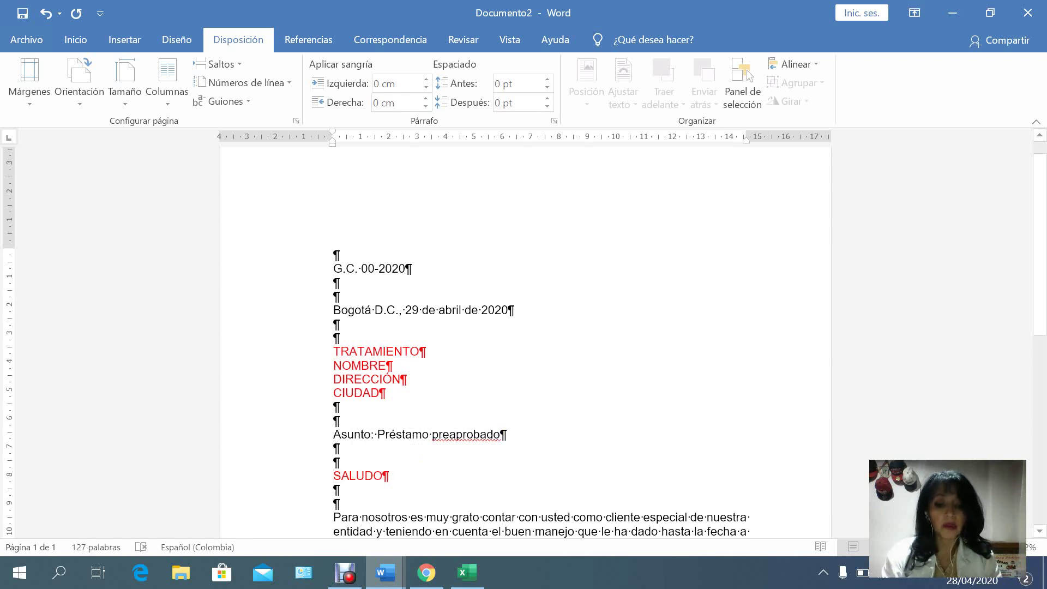
{"action": "type", "text": "NUMERO"}
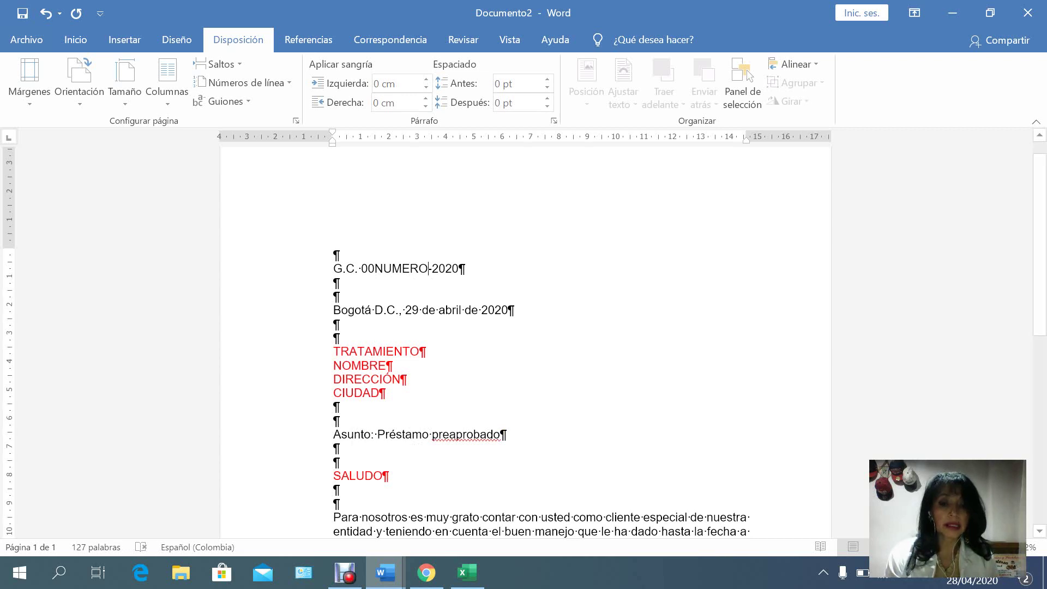
{"action": "left_click_drag", "start_coordinate": [375, 268], "coordinate": [428, 269]}
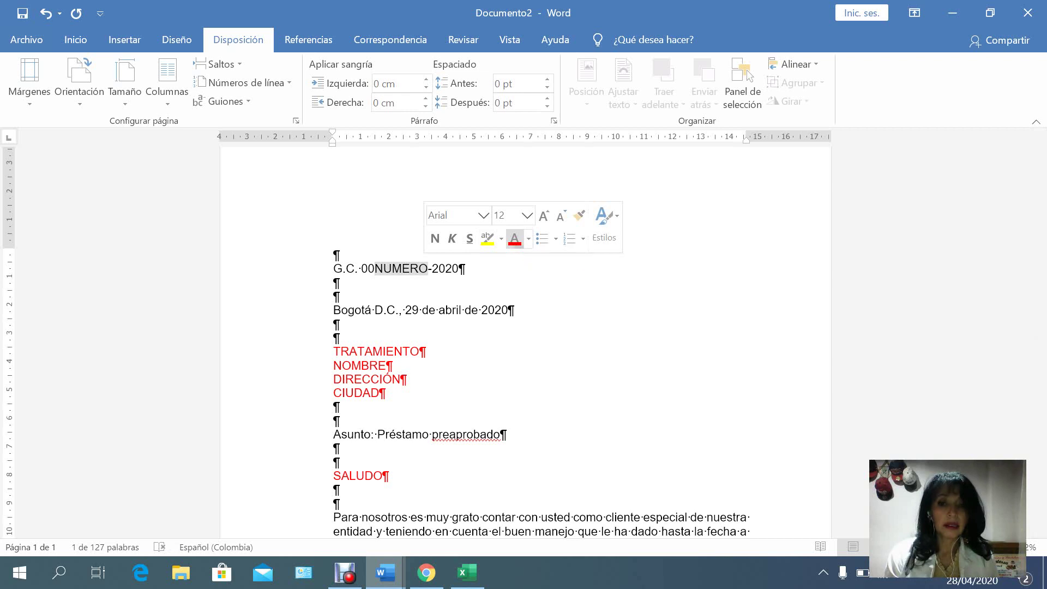
{"action": "left_click", "coordinate": [515, 239]}
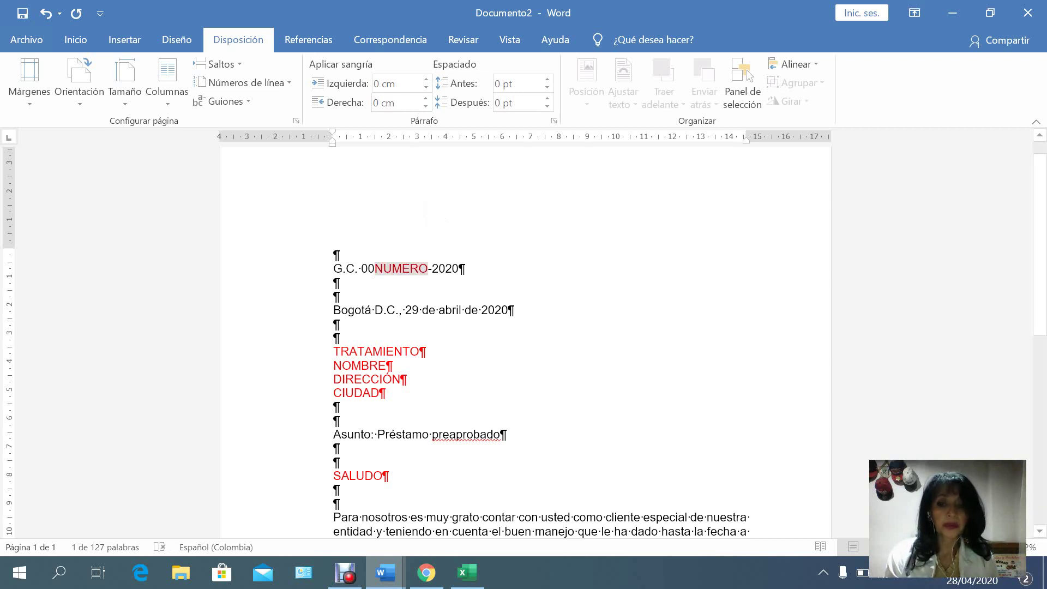
{"action": "scroll", "coordinate": [525, 344], "scroll_direction": "down", "scroll_amount": 3}
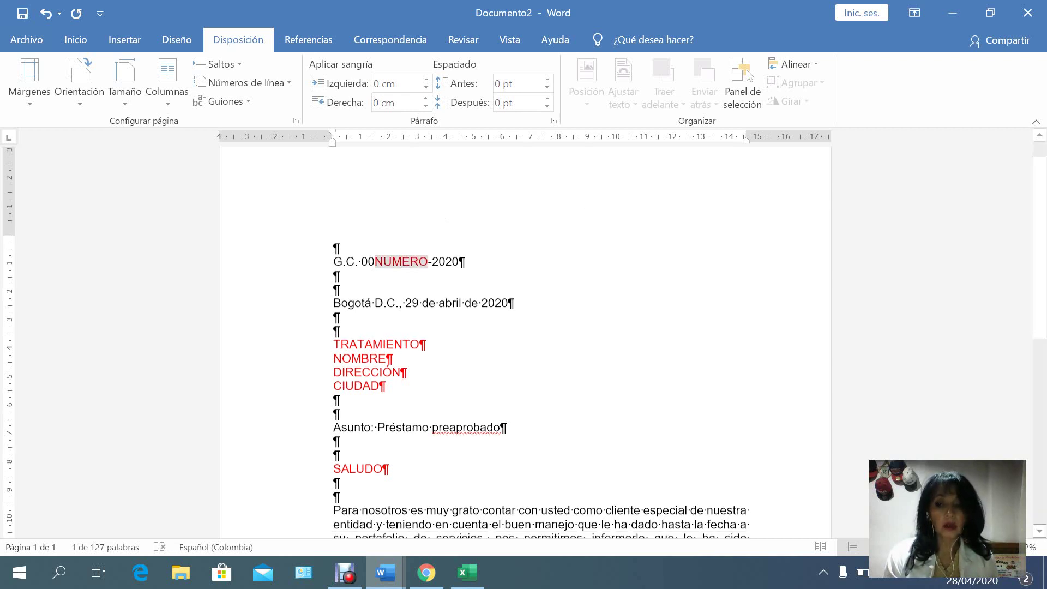
{"action": "scroll", "coordinate": [525, 343], "scroll_direction": "down", "scroll_amount": 3}
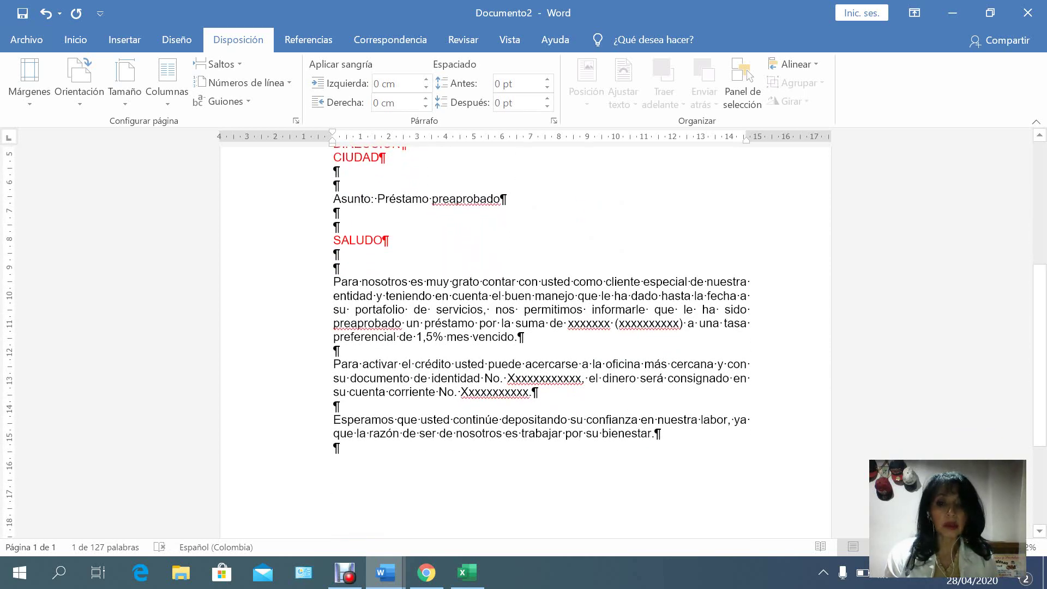
Color the loan amount, identity-number and account-number placeholders red, then switch to the TABLA EJERCICIO workbook.
{"action": "left_click_drag", "start_coordinate": [568, 322], "coordinate": [687, 323]}
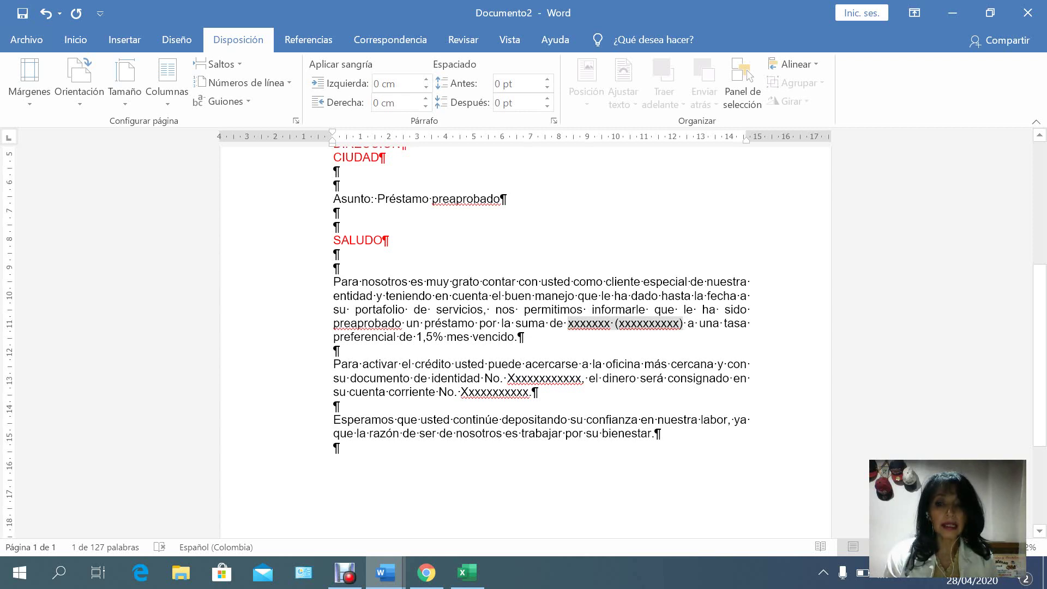
{"action": "mouse_move", "coordinate": [709, 297]}
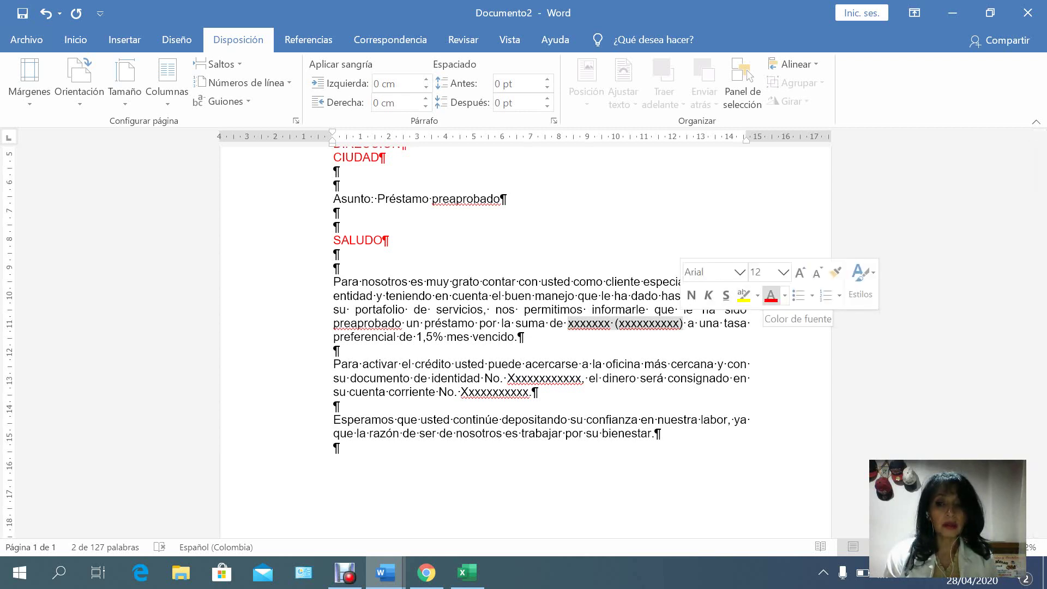
{"action": "left_click", "coordinate": [771, 297]}
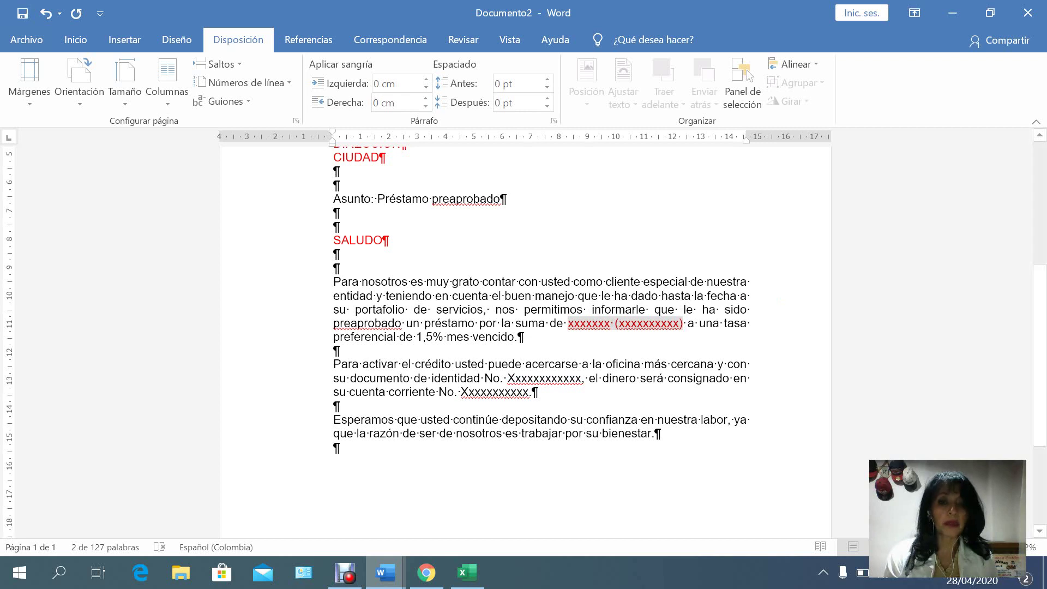
{"action": "double_click", "coordinate": [544, 378]}
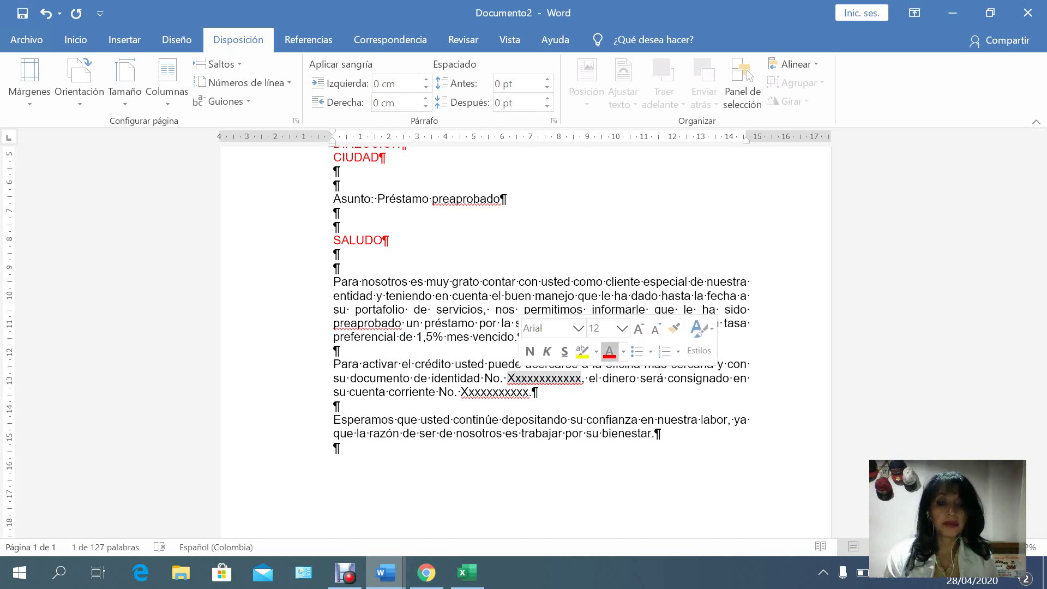
{"action": "left_click", "coordinate": [609, 351]}
{"action": "double_click", "coordinate": [495, 391]}
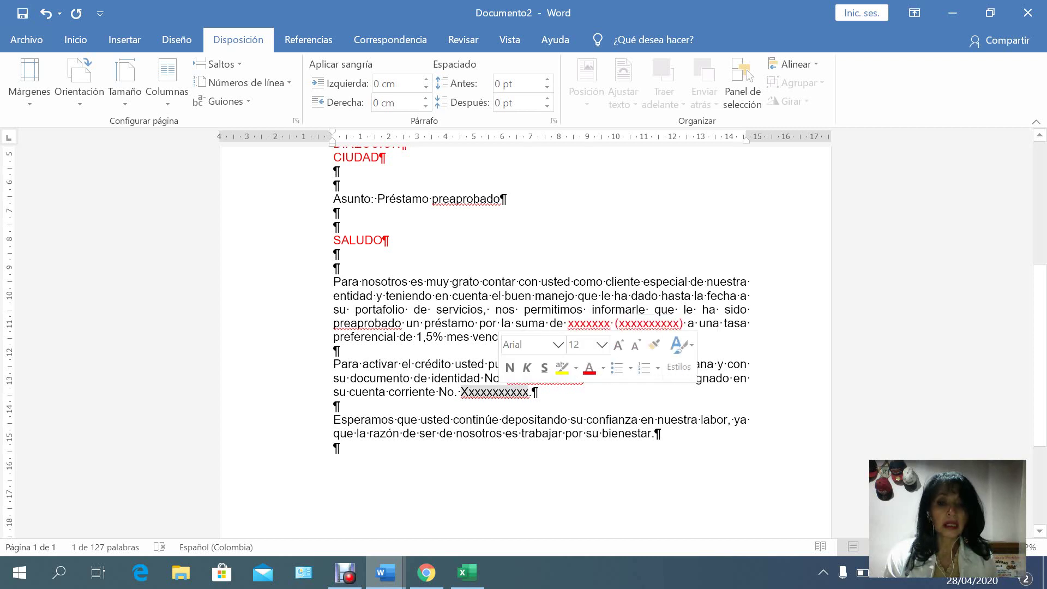
{"action": "left_click", "coordinate": [589, 368]}
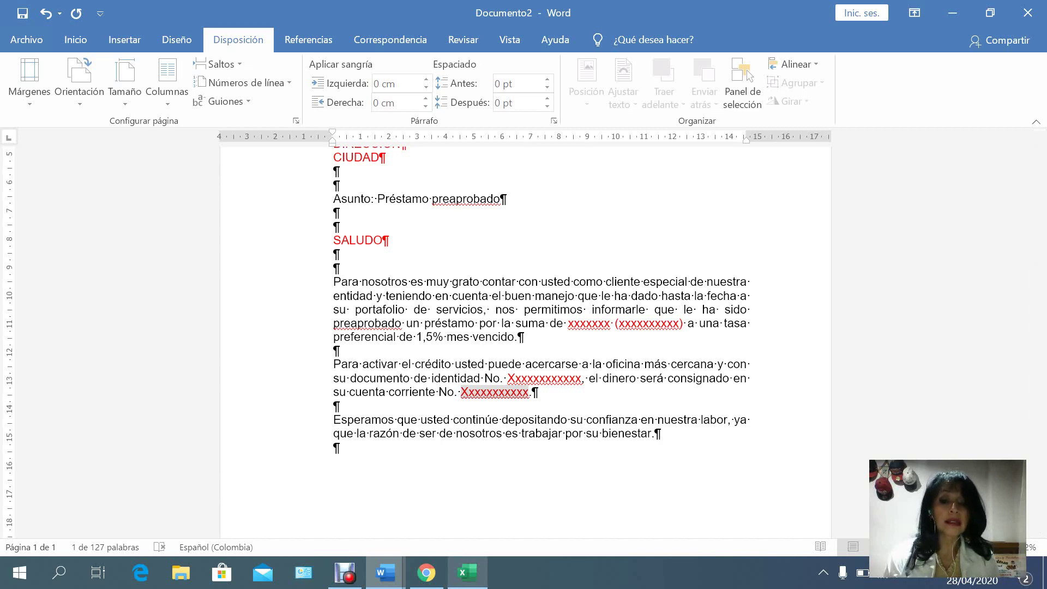
{"action": "left_click", "coordinate": [467, 572]}
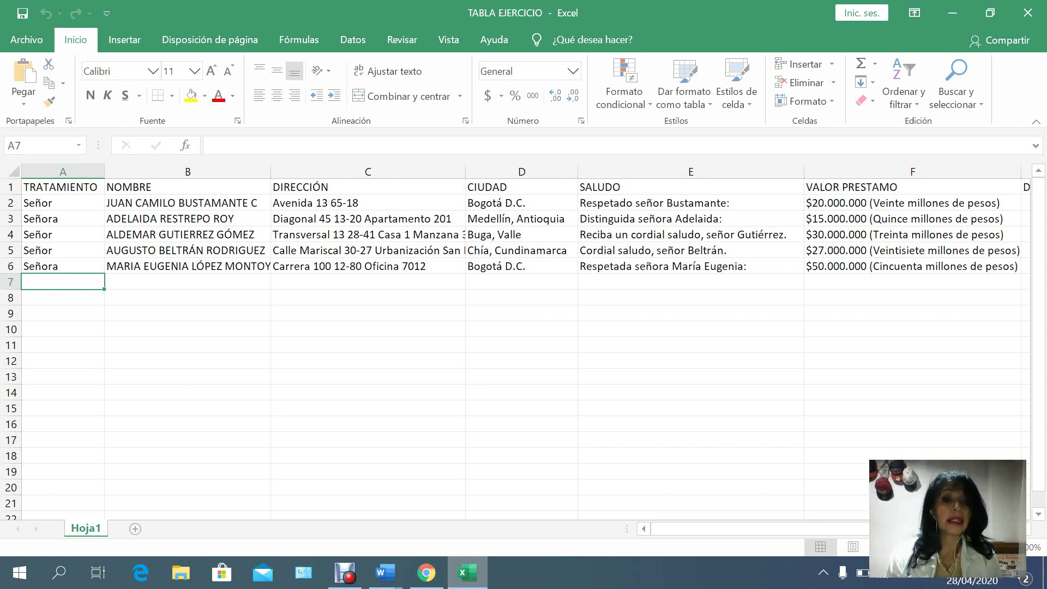
Review the table's column headers from DIRECCIÓN through No CUENTA, returning to TRATAMIENTO in A1.
{"action": "left_click", "coordinate": [367, 187]}
{"action": "left_click", "coordinate": [521, 187]}
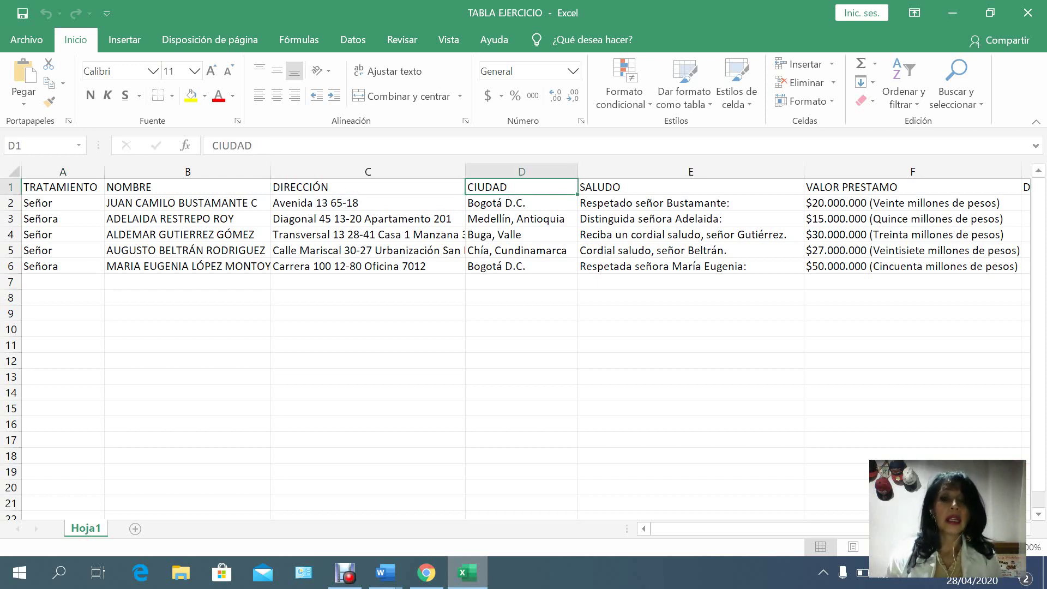
{"action": "left_click", "coordinate": [690, 187]}
{"action": "left_click", "coordinate": [913, 187]}
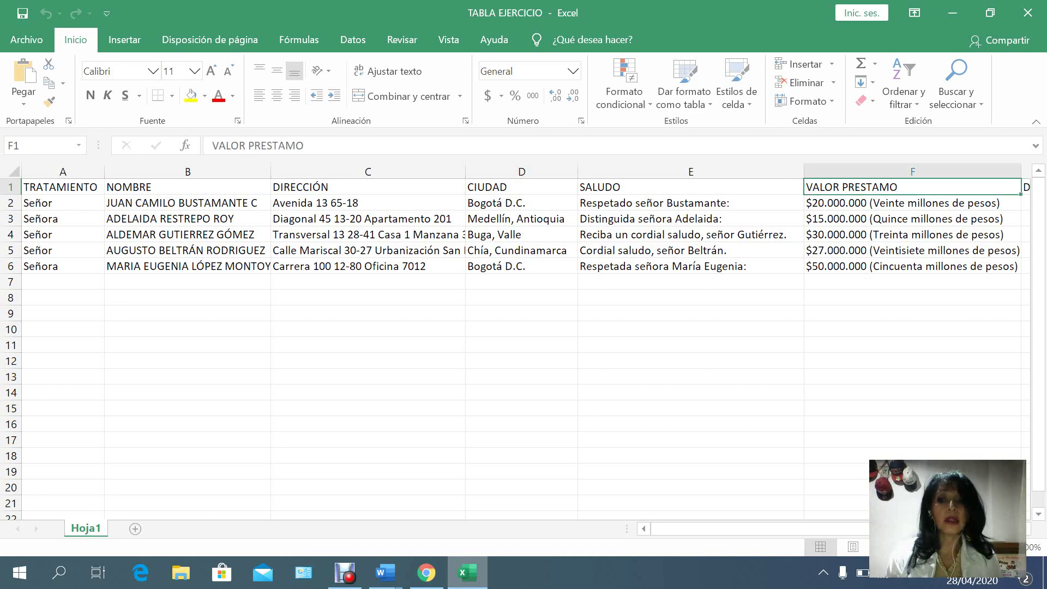
{"action": "key", "text": "Right"}
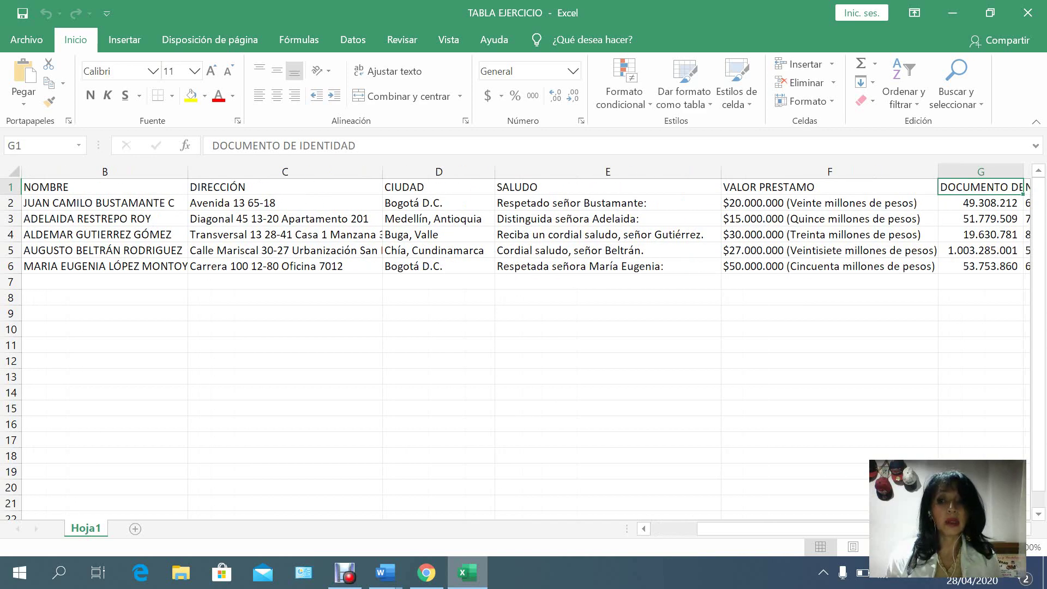
{"action": "key", "text": "Right"}
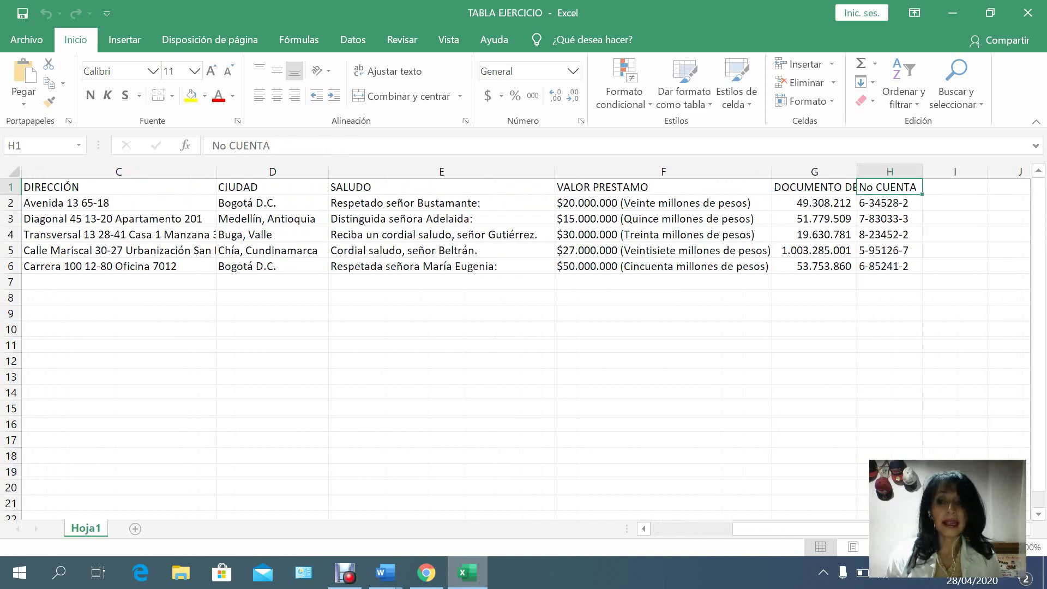
{"action": "key", "text": "Left"}
{"action": "key", "text": "Left"}
{"action": "key", "text": "Left"}
{"action": "key", "text": "Left"}
{"action": "key", "text": "Left"}
{"action": "key", "text": "Left"}
{"action": "key", "text": "Left"}
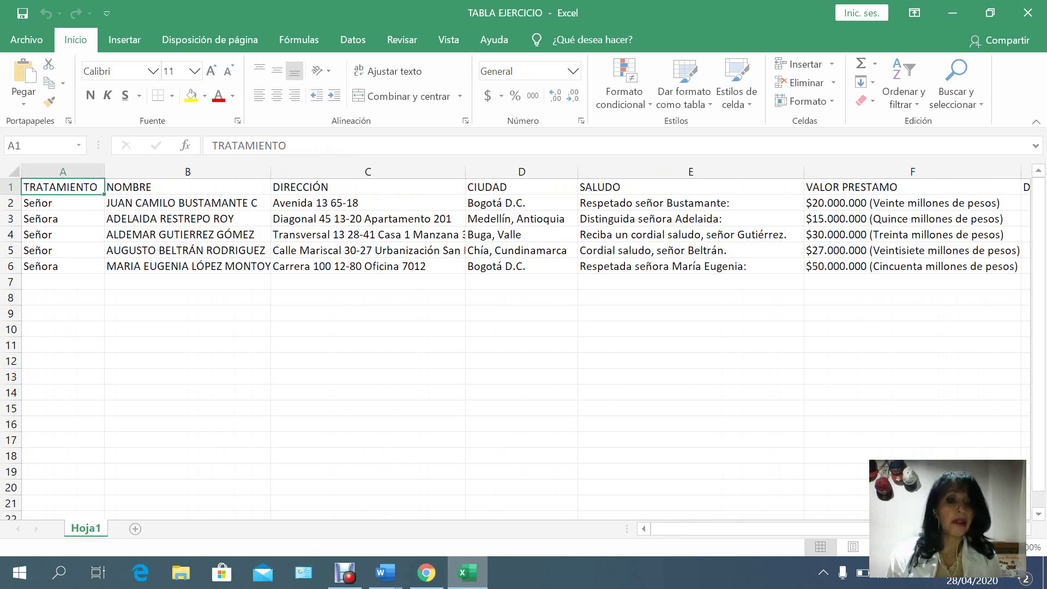
Select column A and insert a new empty column before TRATAMIENTO.
{"action": "key", "text": "ctrl+space"}
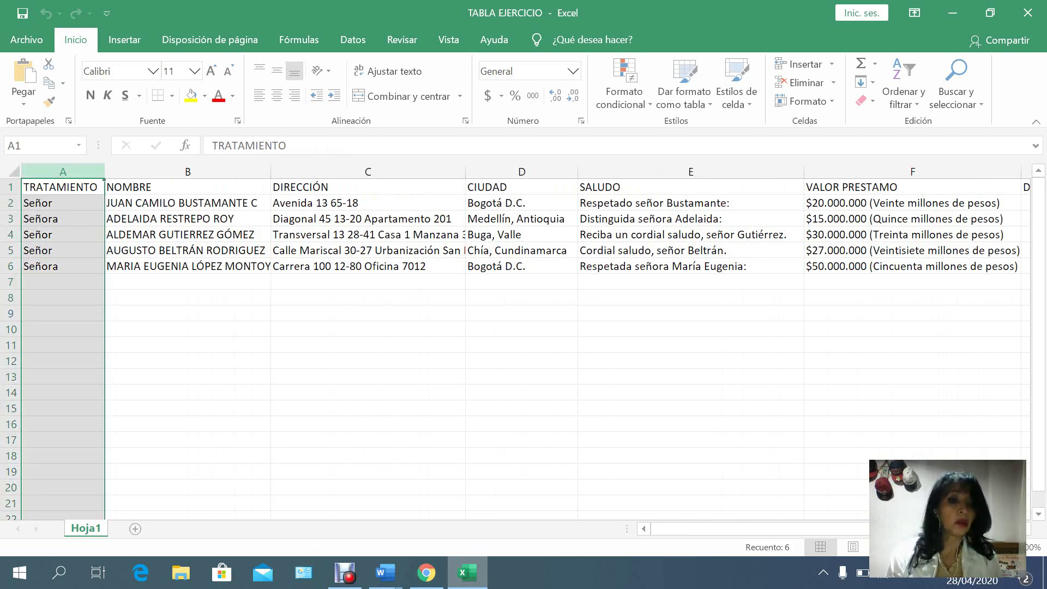
{"action": "key", "text": "shift+F10"}
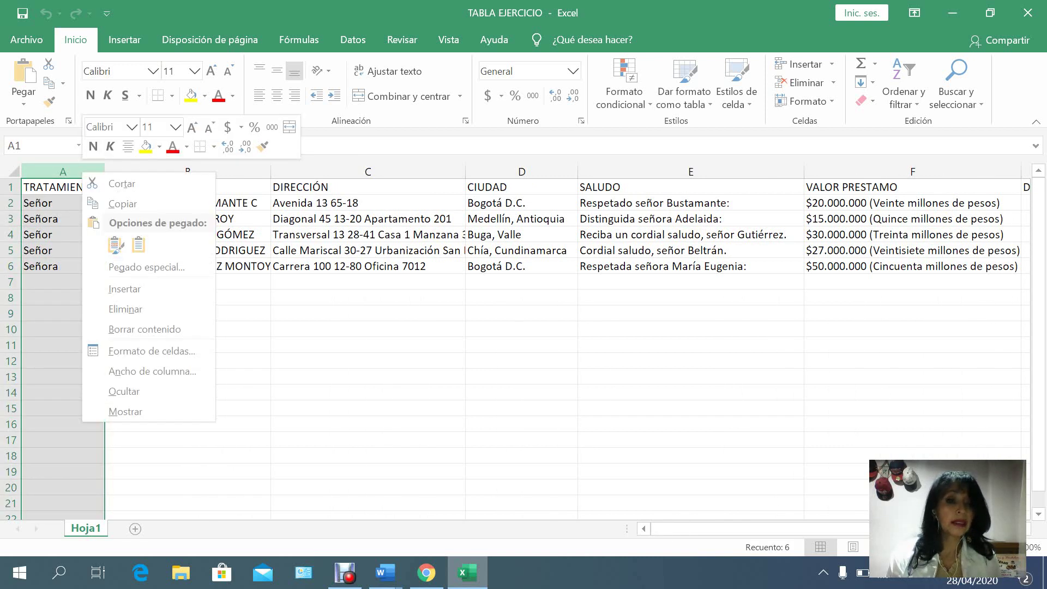
{"action": "key", "text": "Down"}
{"action": "key", "text": "Down"}
{"action": "key", "text": "Down"}
{"action": "key", "text": "Down"}
{"action": "key", "text": "Down"}
{"action": "key", "text": "Up"}
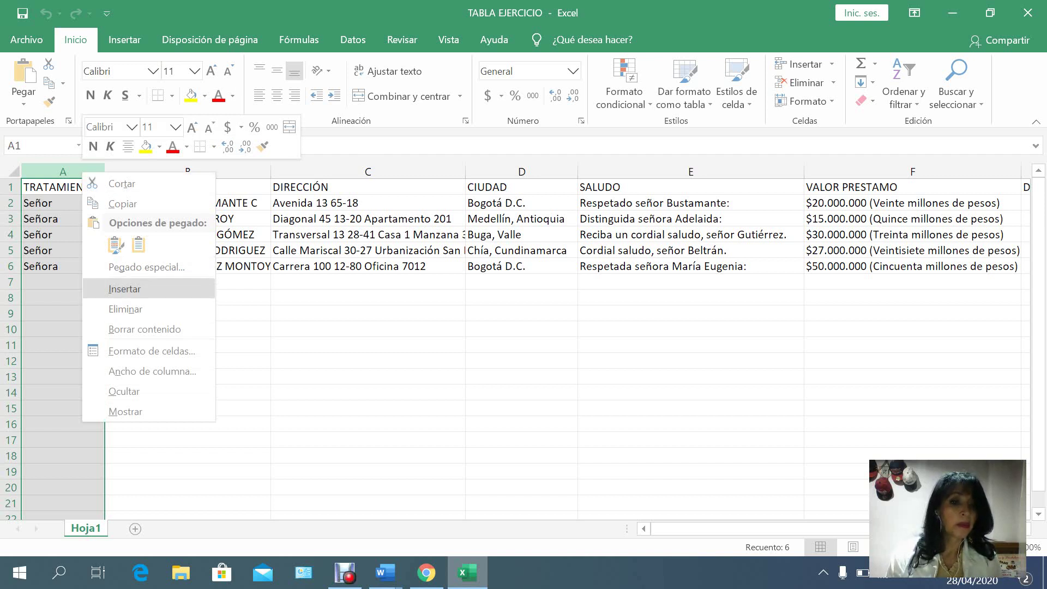
{"action": "key", "text": "Return"}
Number the records 1 to 5 in A2:A6 and enter the header CODIGO in A1.
{"action": "left_click", "coordinate": [54, 202]}
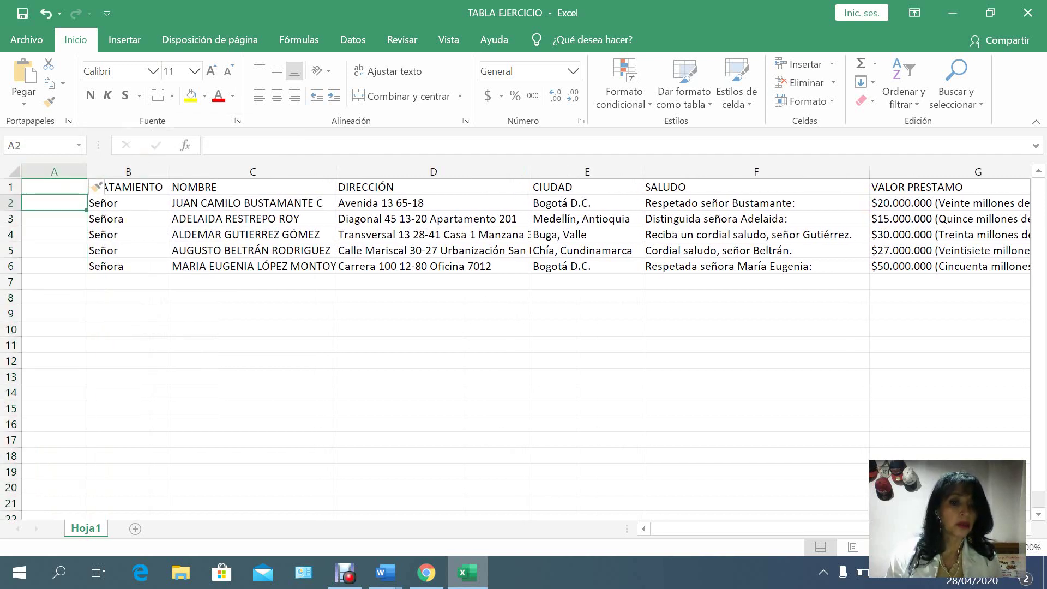
{"action": "type", "text": "1"}
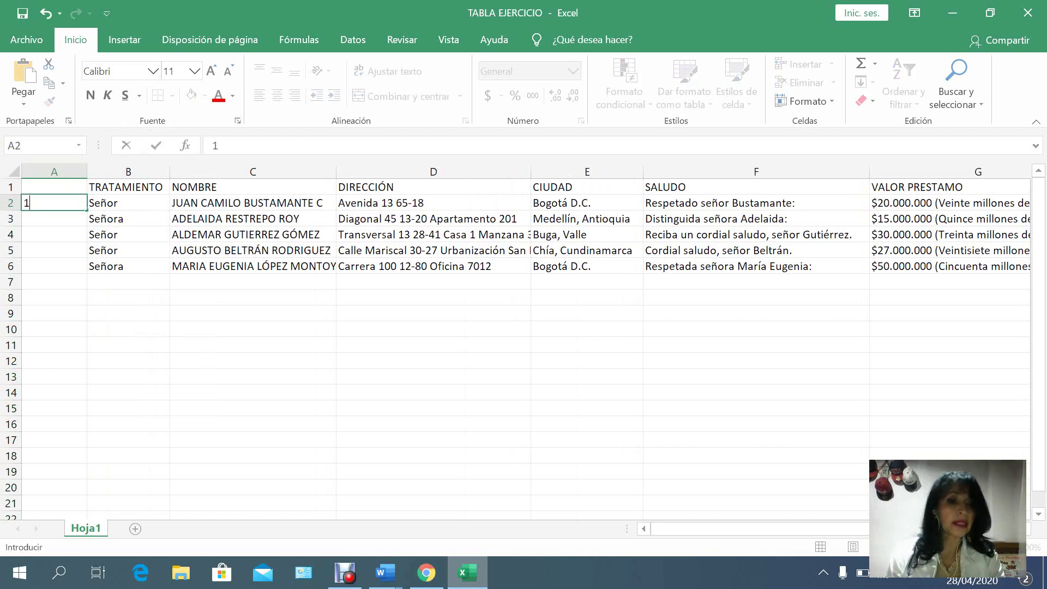
{"action": "key", "text": "Return"}
{"action": "type", "text": "2"}
{"action": "key", "text": "Return"}
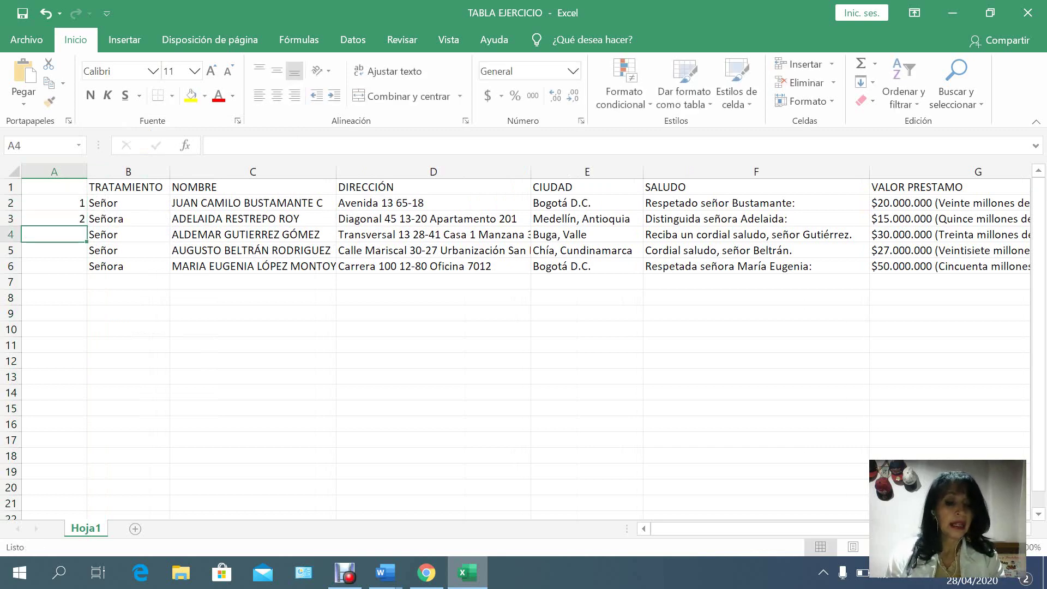
{"action": "type", "text": "3"}
{"action": "key", "text": "Return"}
{"action": "type", "text": "4"}
{"action": "key", "text": "Return"}
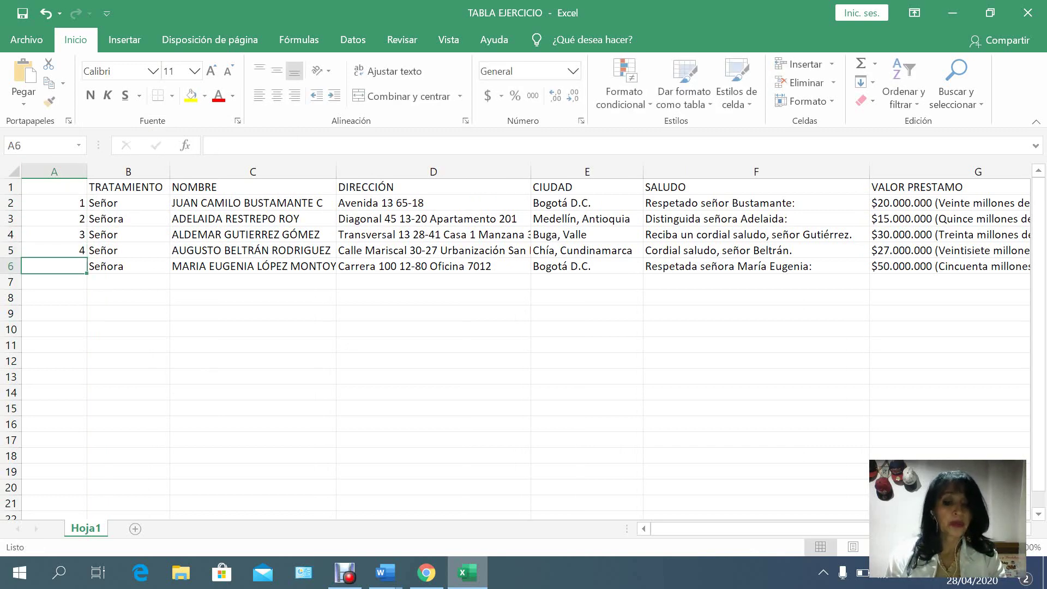
{"action": "type", "text": "5"}
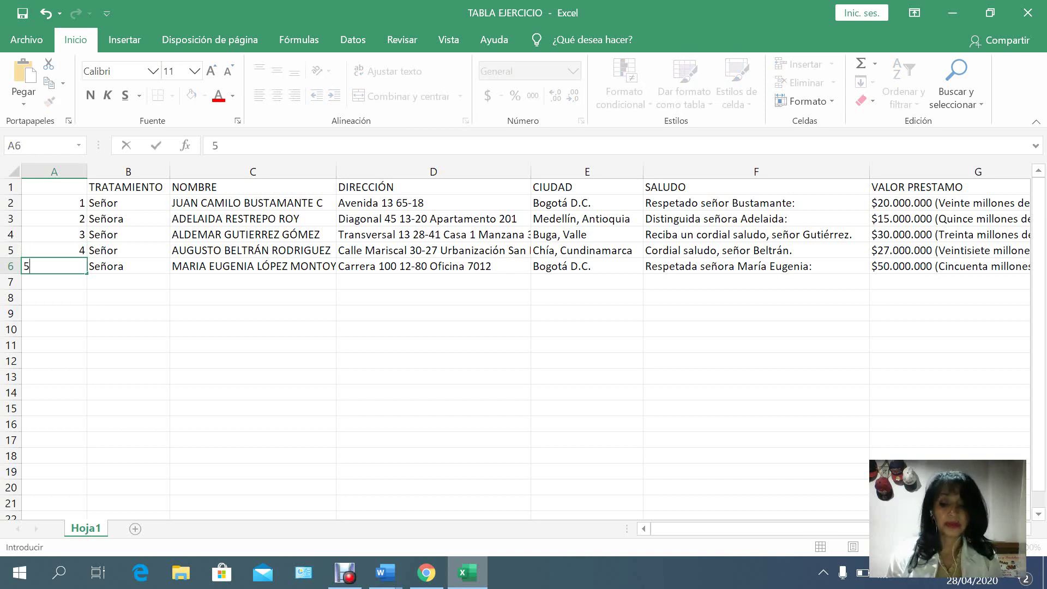
{"action": "key", "text": "Up"}
{"action": "key", "text": "Up"}
{"action": "key", "text": "Up"}
{"action": "key", "text": "Up"}
{"action": "key", "text": "Up"}
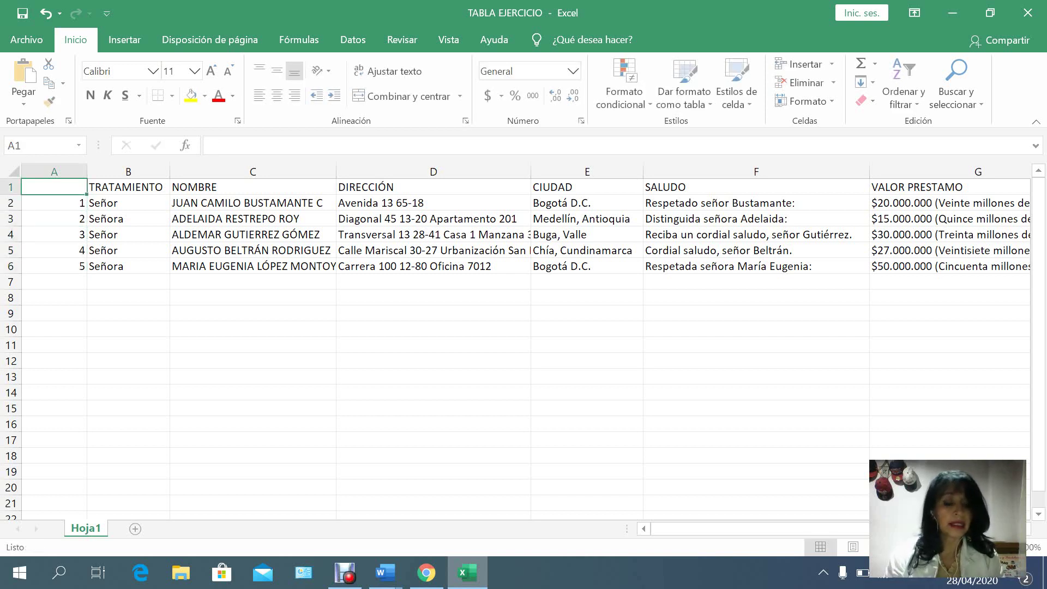
{"action": "type", "text": "CODIGO"}
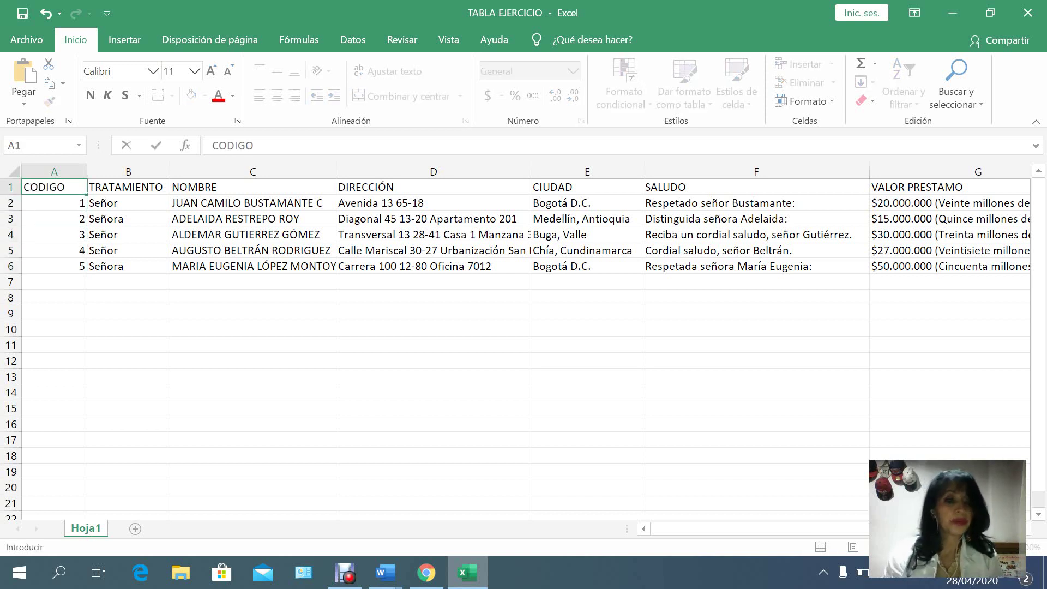
{"action": "key", "text": "Return"}
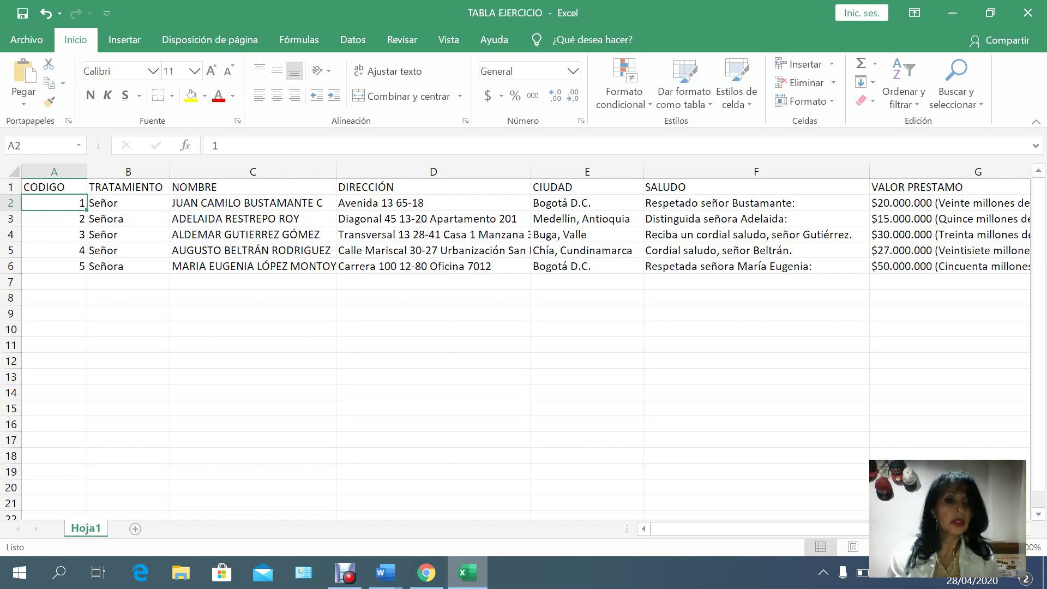
Enter code 6 in cell A7.
{"action": "left_click", "coordinate": [54, 282]}
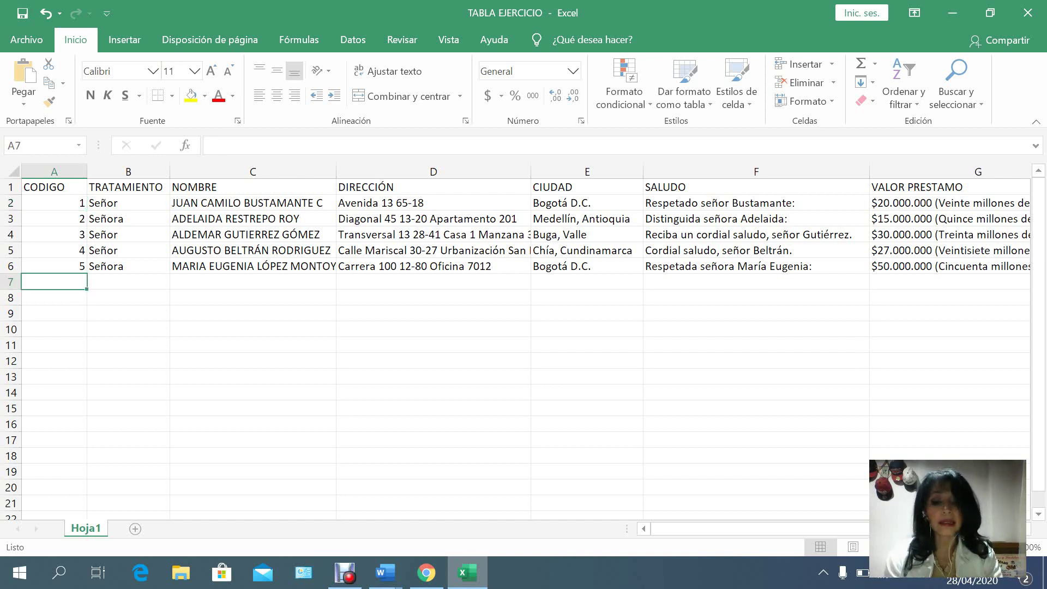
{"action": "type", "text": "6"}
{"action": "key", "text": "Tab"}
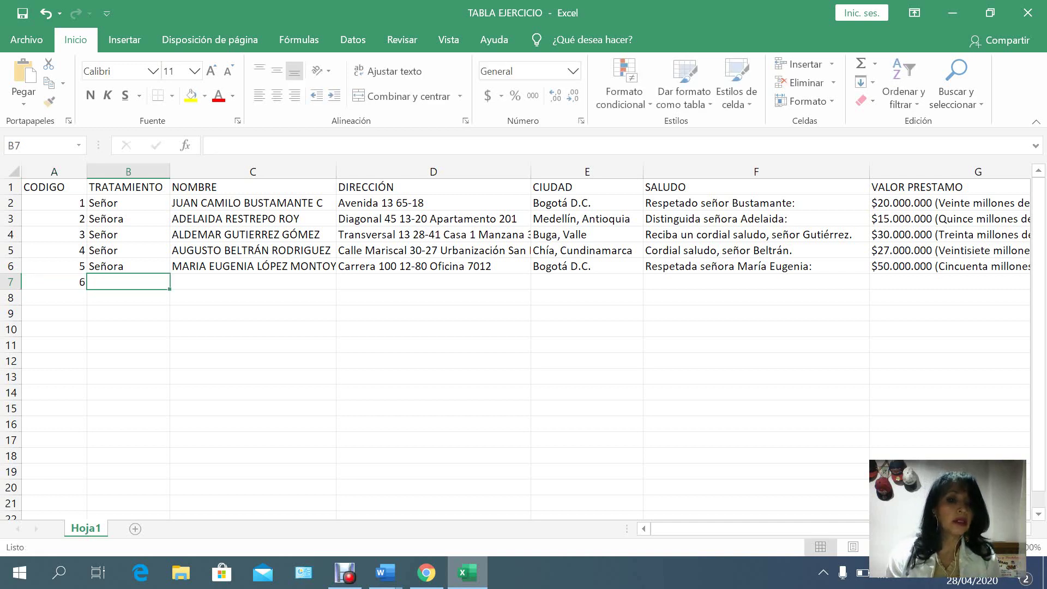
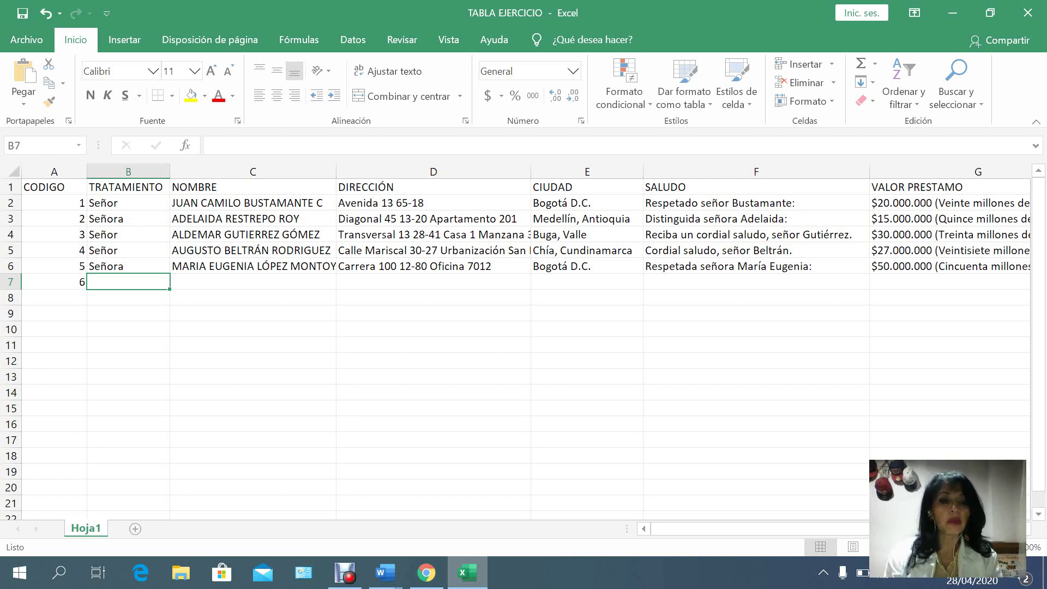
Fill B7:D7 with the treatment Senora, the new recipient's full name and her street address.
{"action": "type", "text": "Se"}
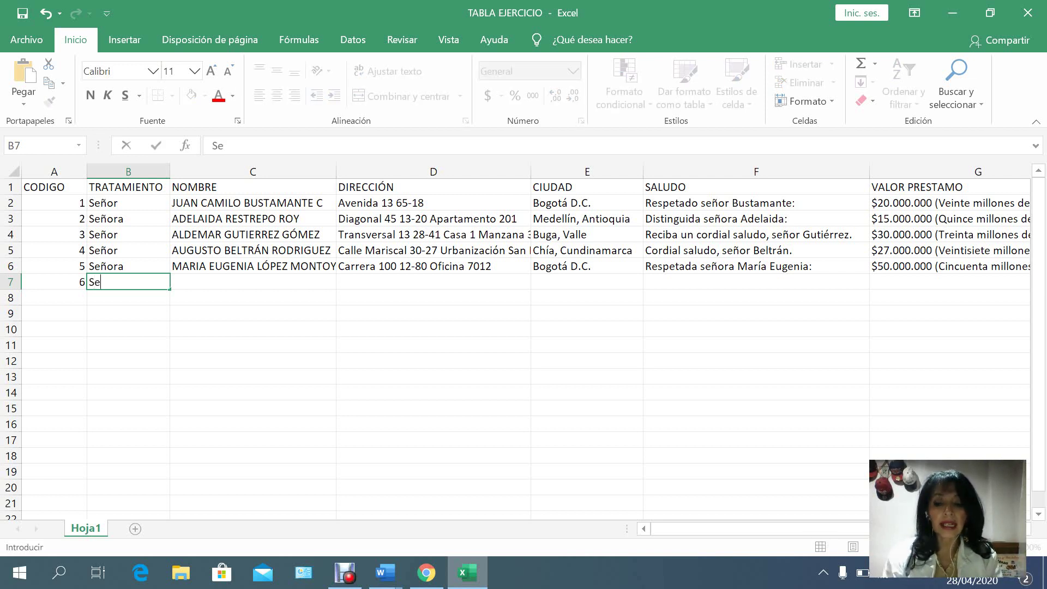
{"action": "type", "text": "nora"}
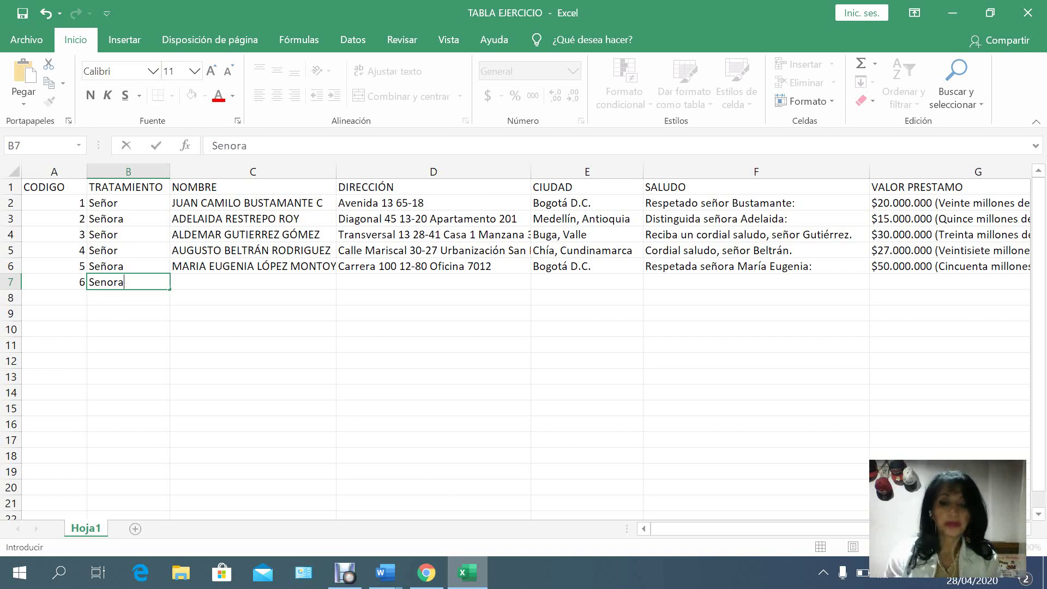
{"action": "key", "text": "Tab"}
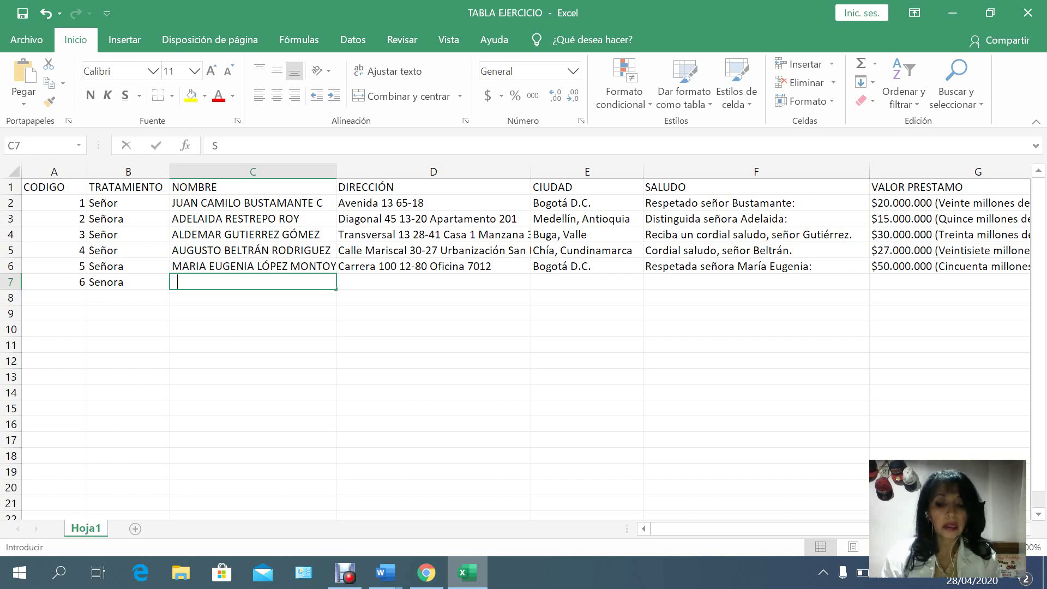
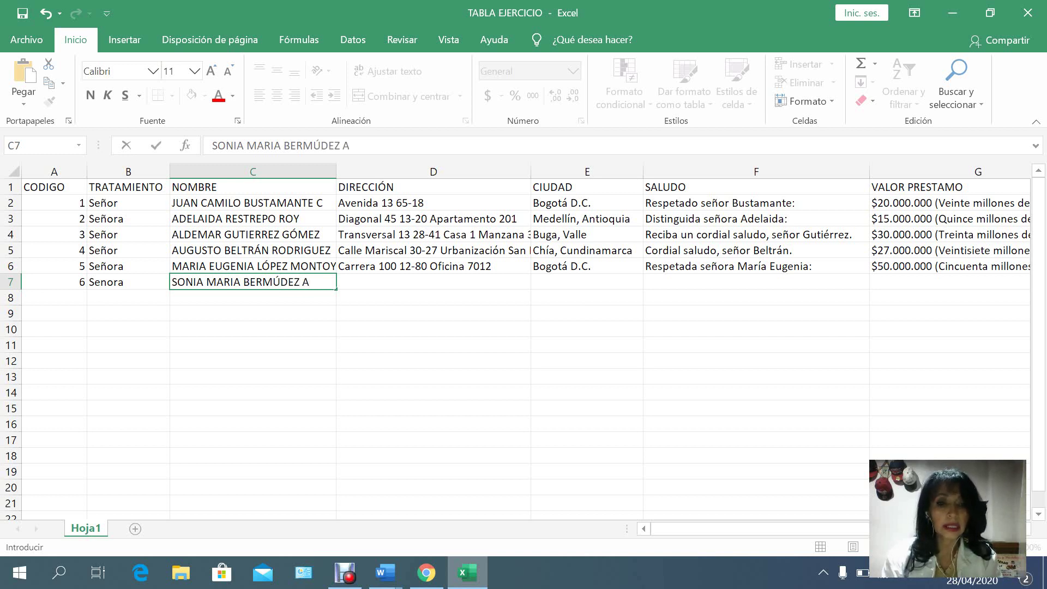
{"action": "key", "text": "Tab"}
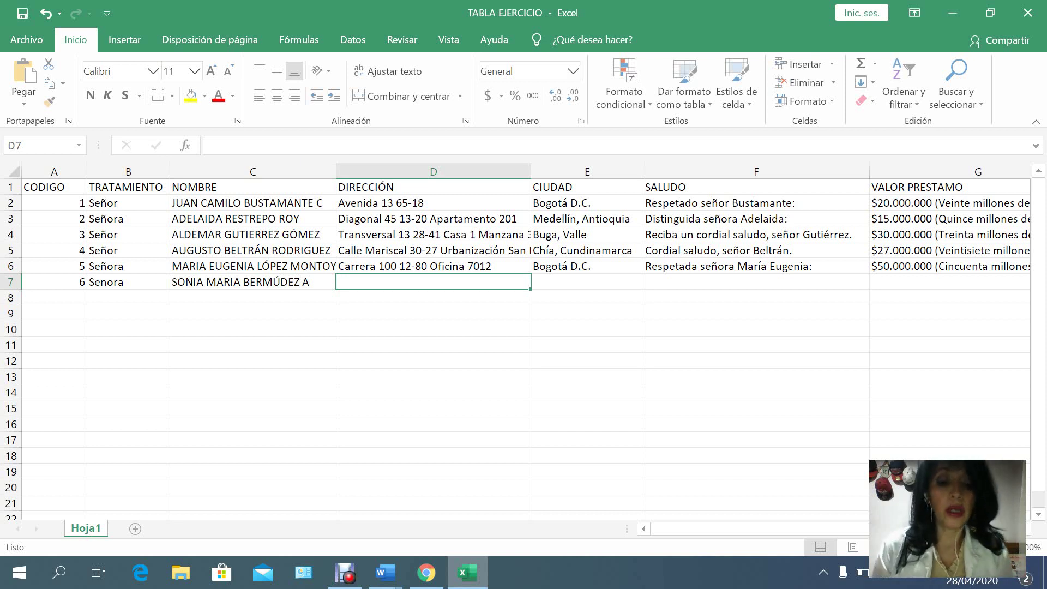
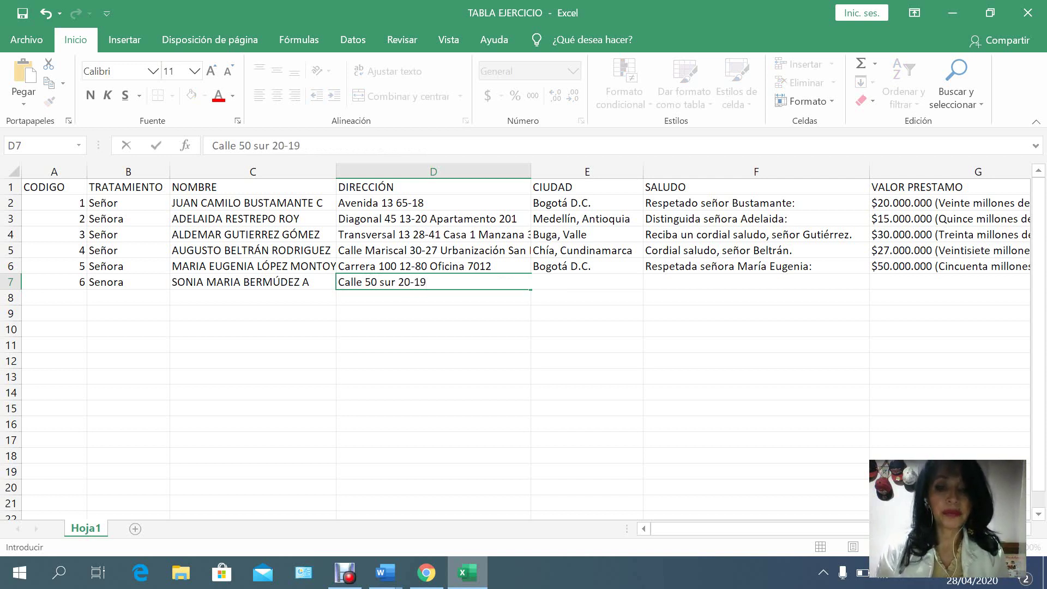
{"action": "key", "text": "Tab"}
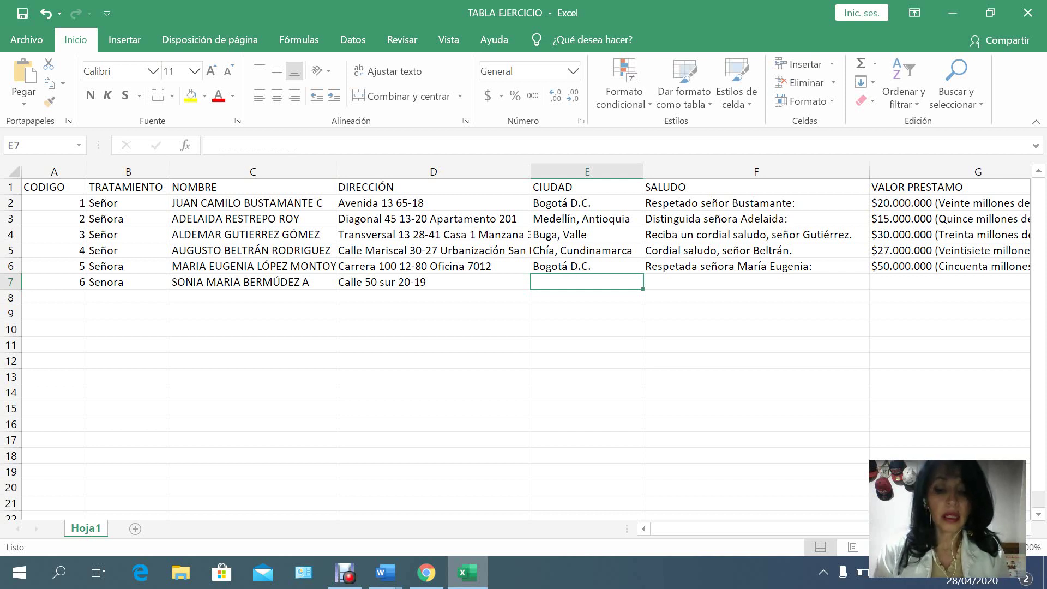
Enter Medellín, Antioquia in E7 and the greeting 'Nos agrada saludarla el día de hoy, señora' plus her name.
{"action": "type", "text": "Medellín"}
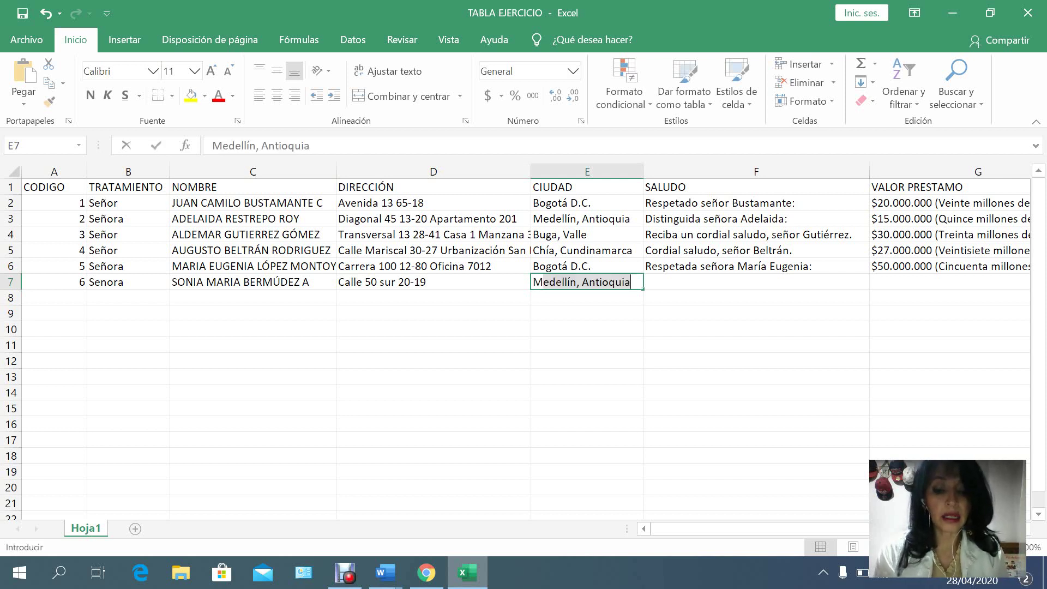
{"action": "type", "text": ", Antioquia"}
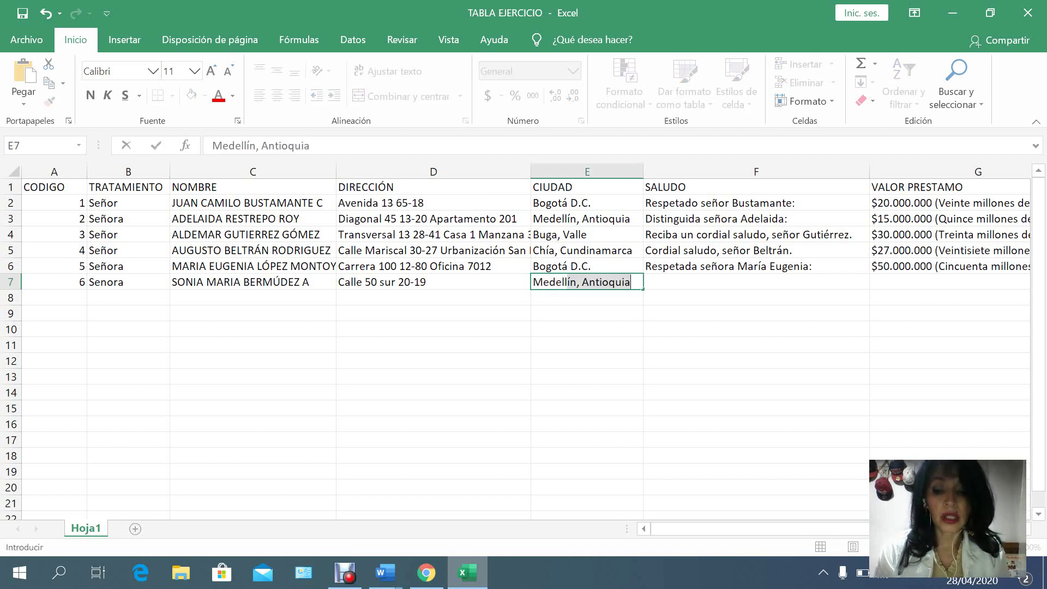
{"action": "type", "text": "n,"}
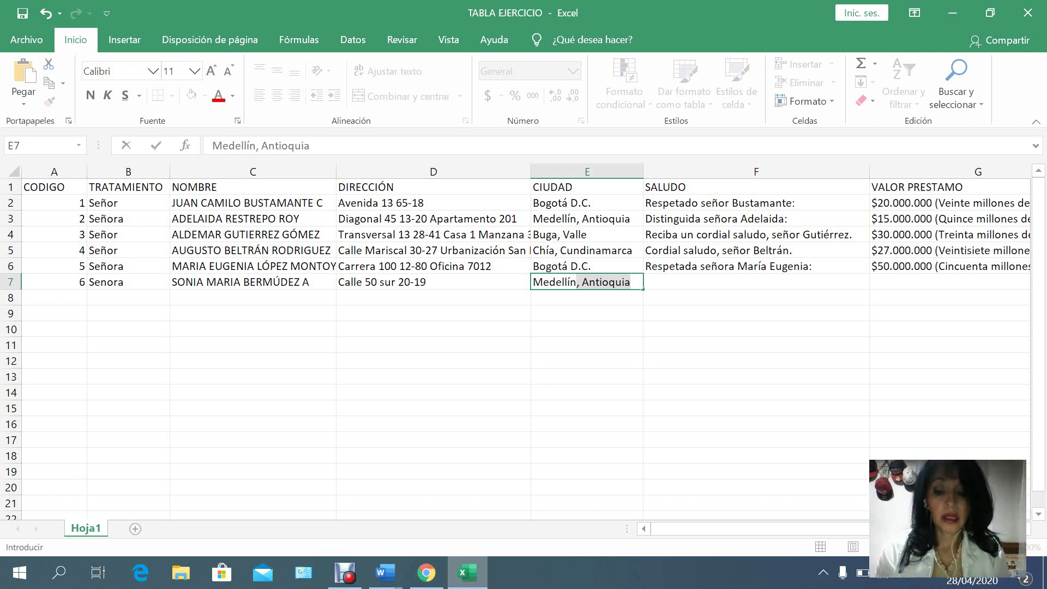
{"action": "left_click", "coordinate": [756, 281]}
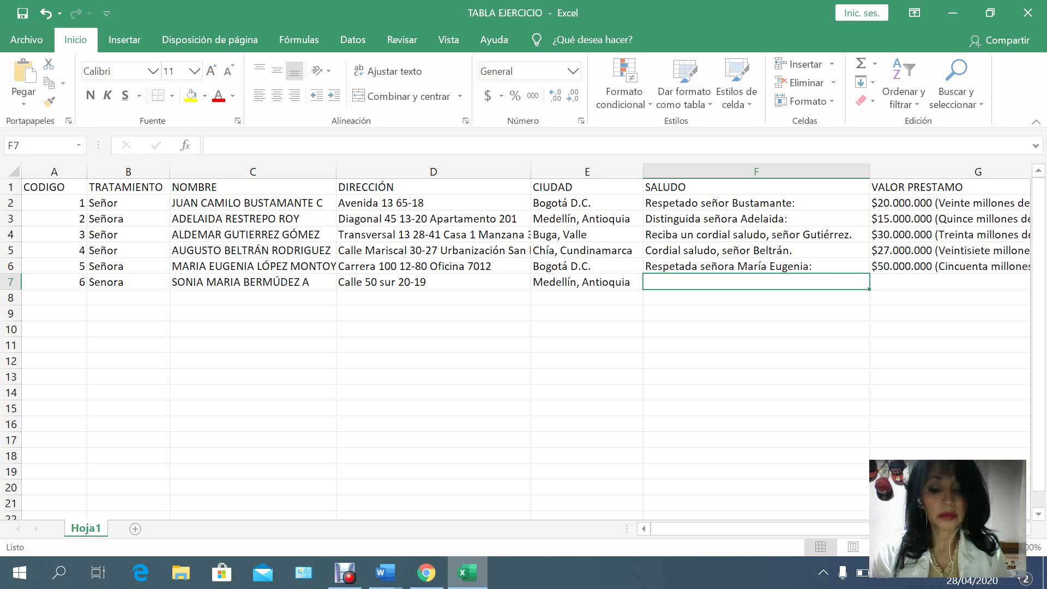
{"action": "type", "text": "Nos "}
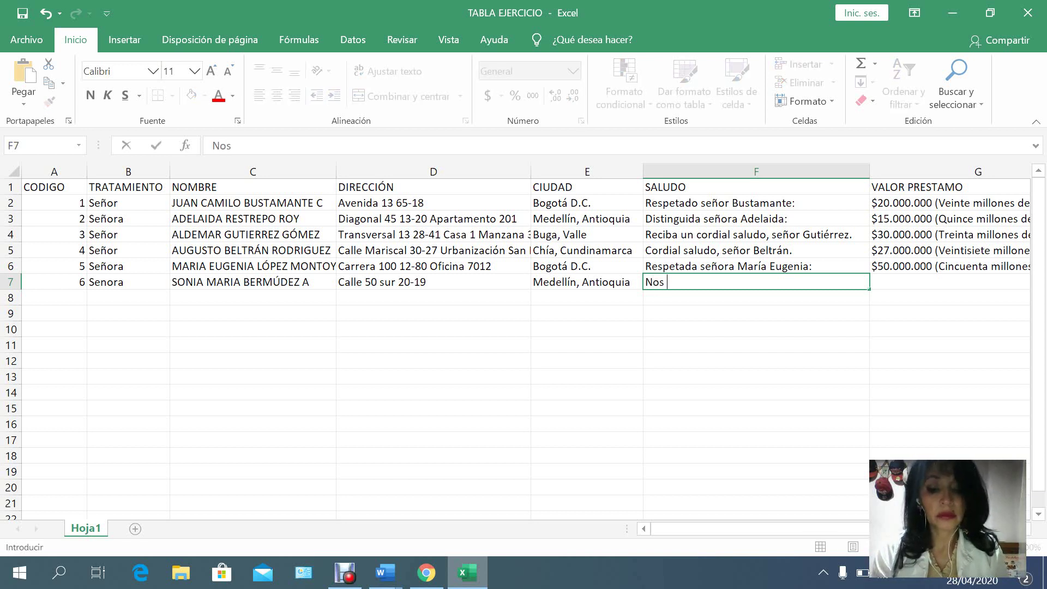
{"action": "type", "text": "agrada sa"}
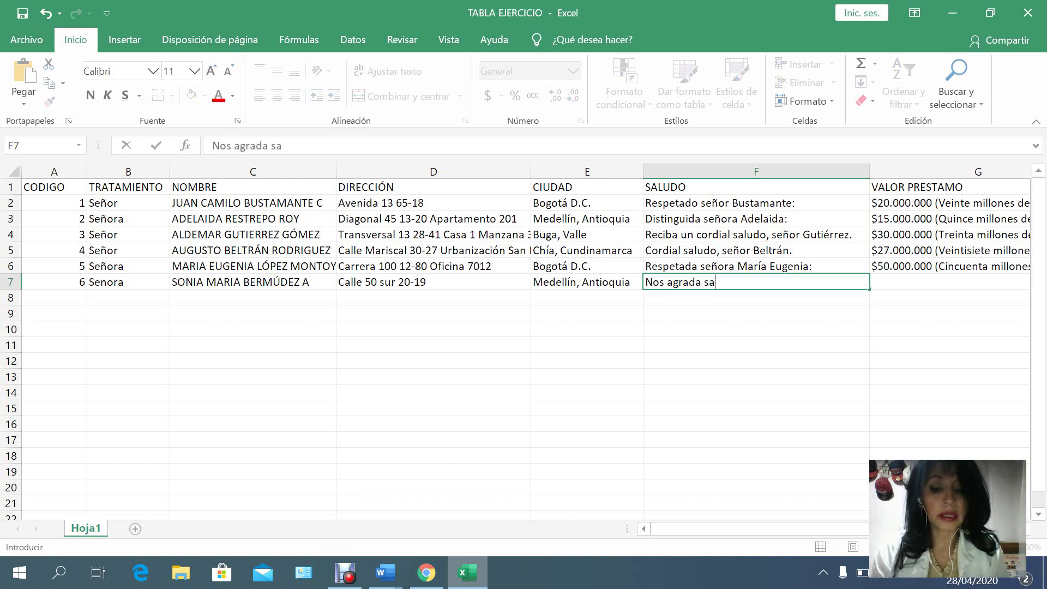
{"action": "type", "text": "ludarla "}
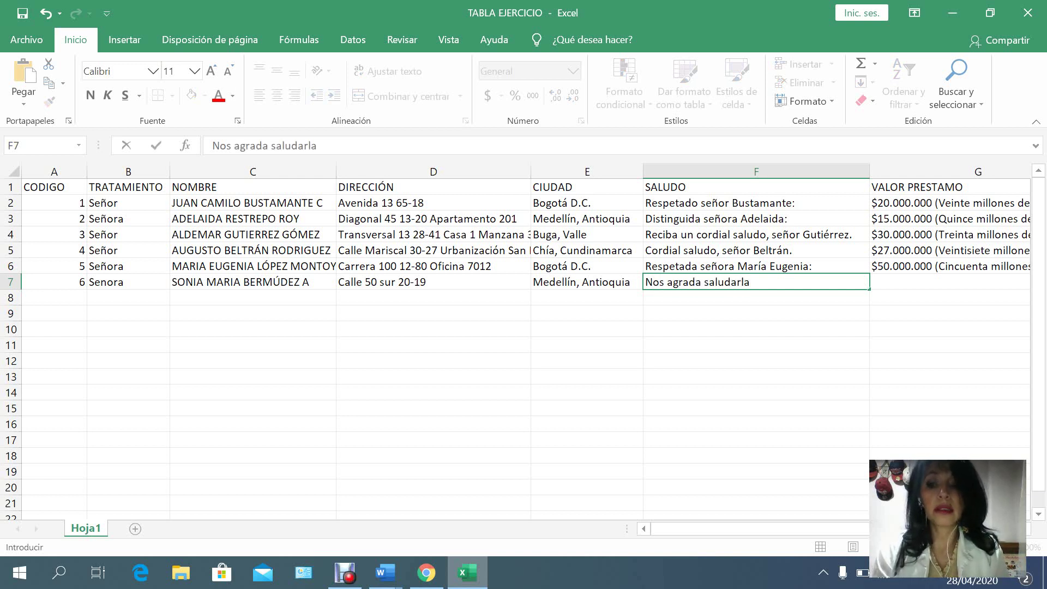
{"action": "type", "text": "e"}
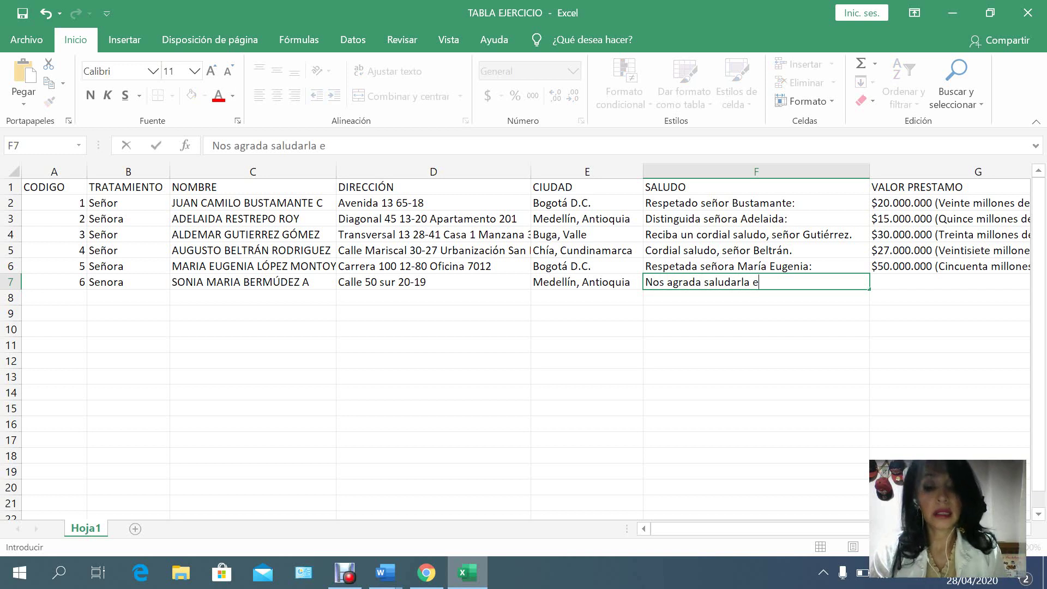
{"action": "type", "text": "l día de hoy"}
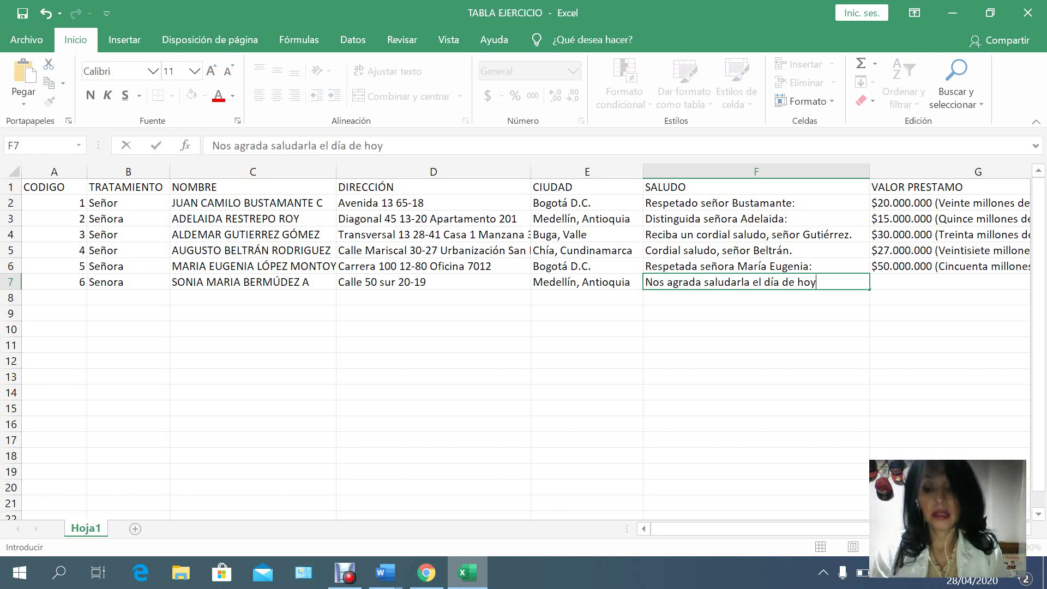
{"action": "type", "text": ", se;or"}
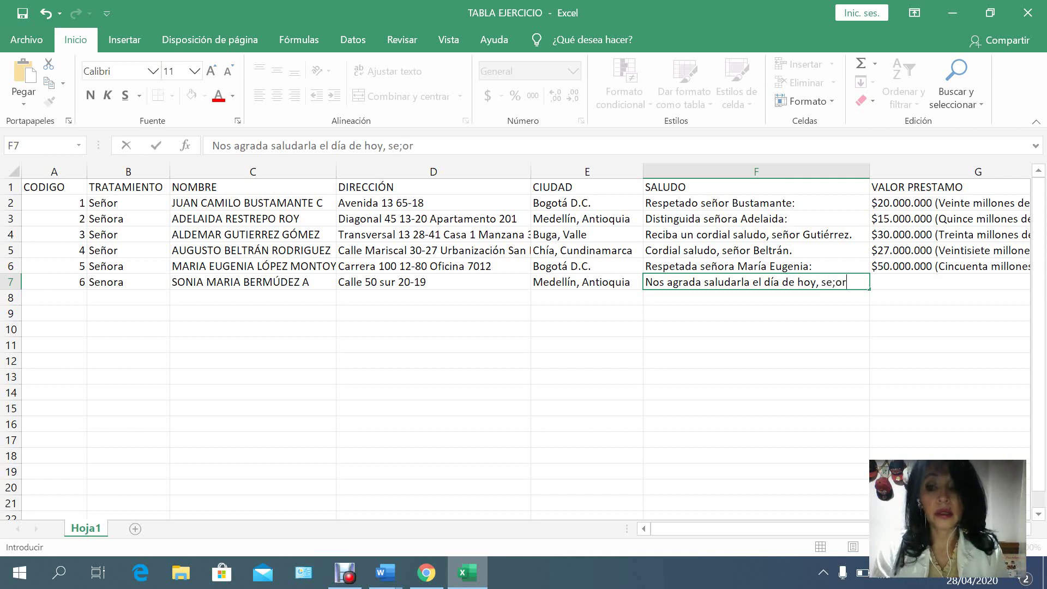
{"action": "key", "text": "BackSpace"}
{"action": "key", "text": "BackSpace"}
{"action": "key", "text": "BackSpace"}
{"action": "type", "text": "n"}
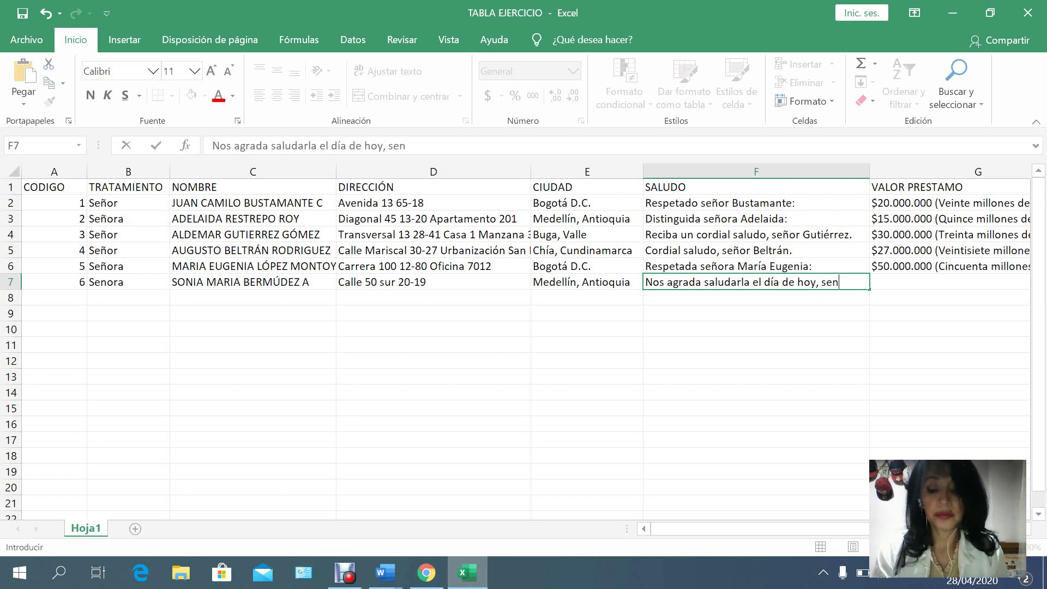
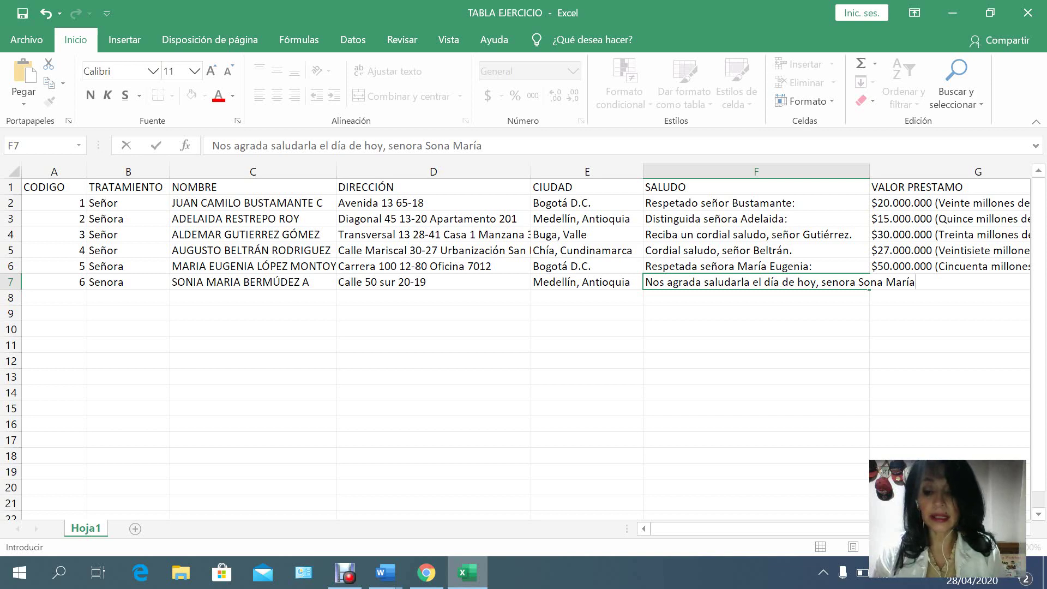
{"action": "type", "text": "."}
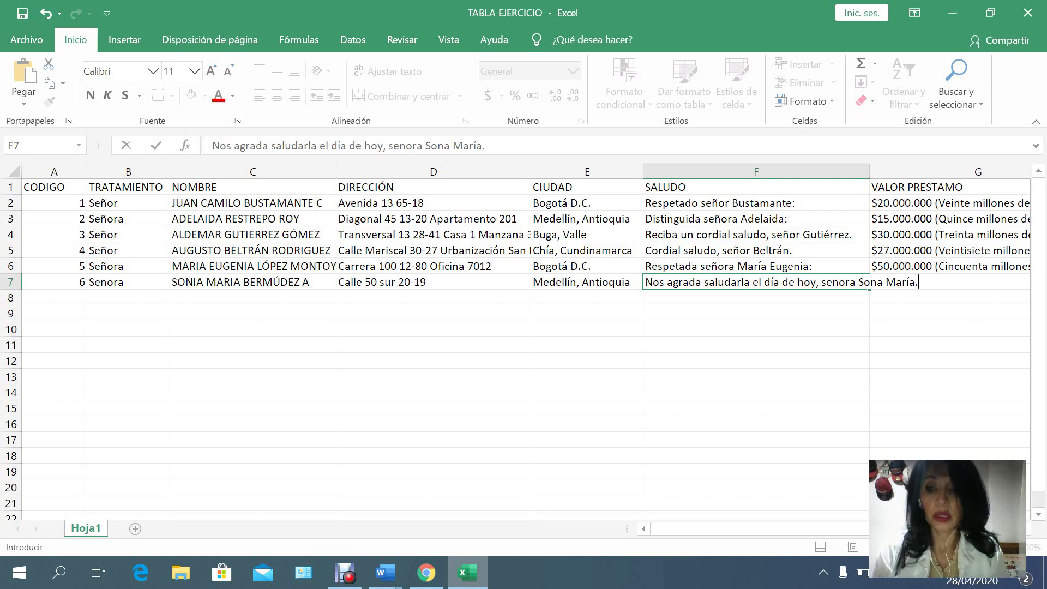
{"action": "key", "text": "Tab"}
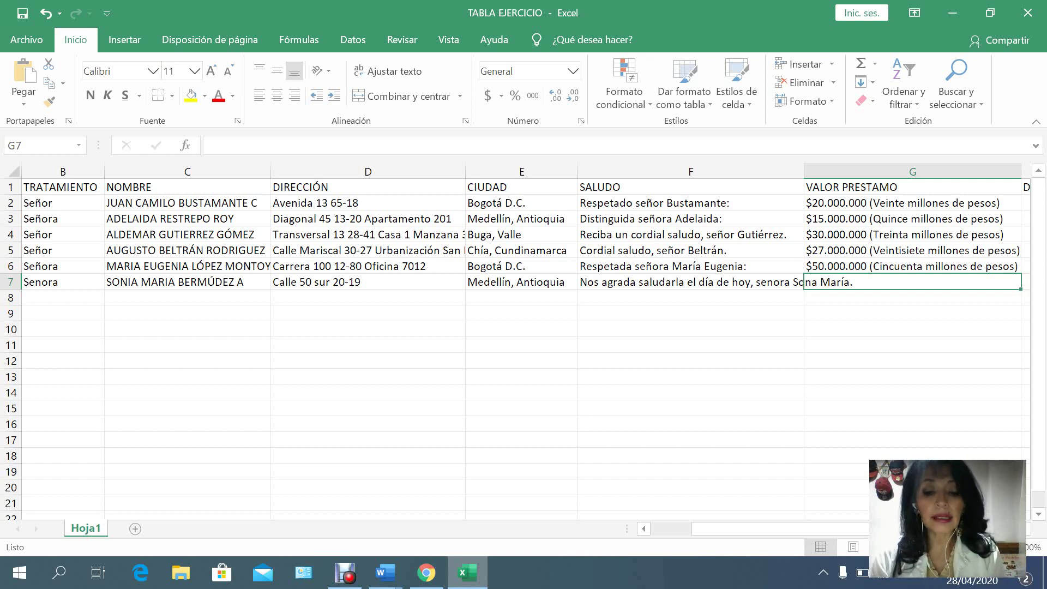
Enter the loan value $100.000.000 (Cien millones de pesos) in G7.
{"action": "type", "text": "$100."}
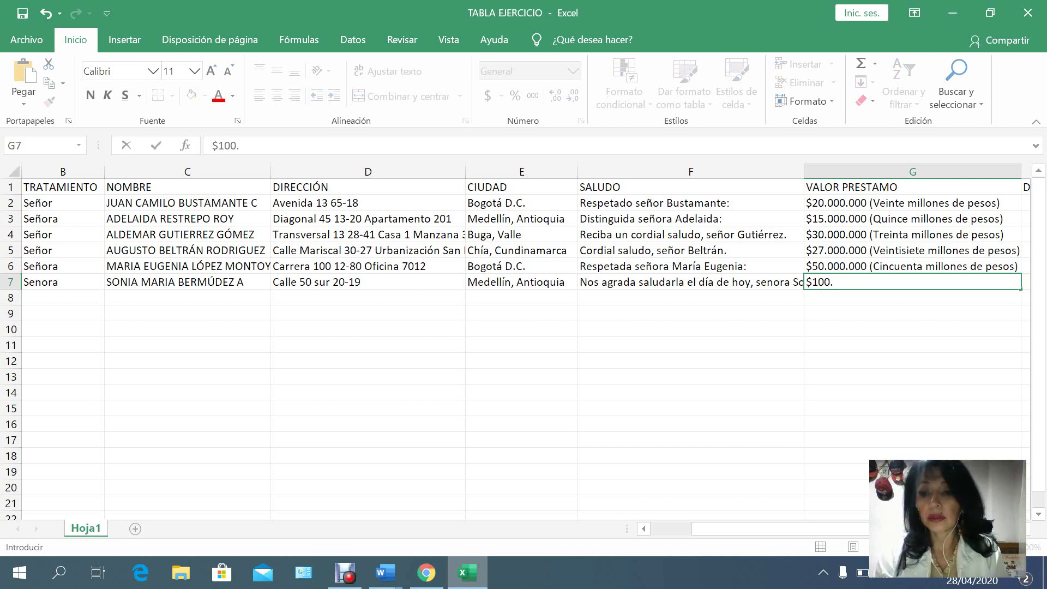
{"action": "key", "text": "BackSpace"}
{"action": "type", "text": "0"}
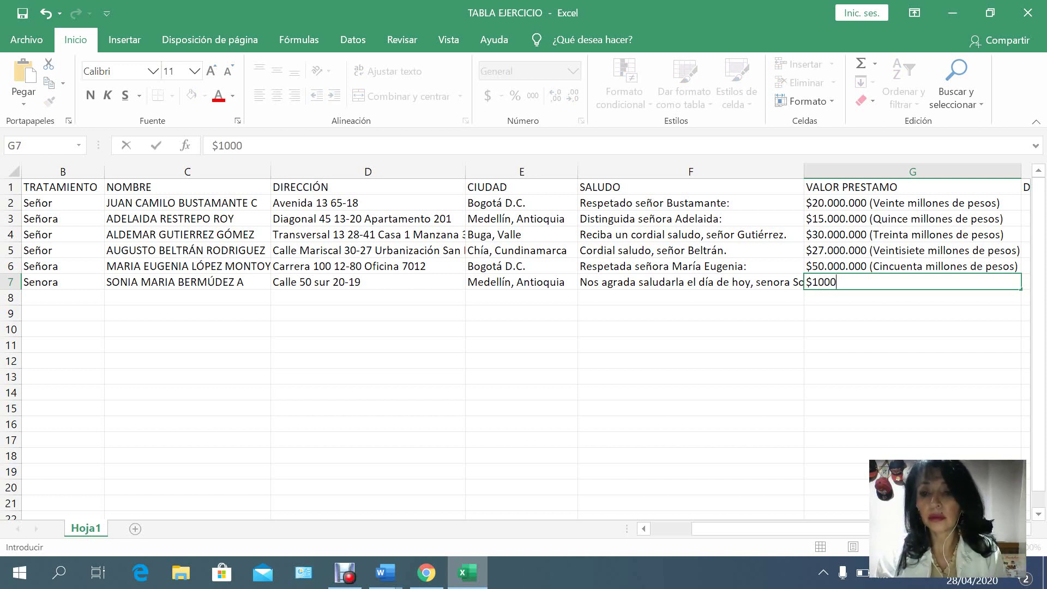
{"action": "key", "text": "BackSpace"}
{"action": "type", "text": ".00"}
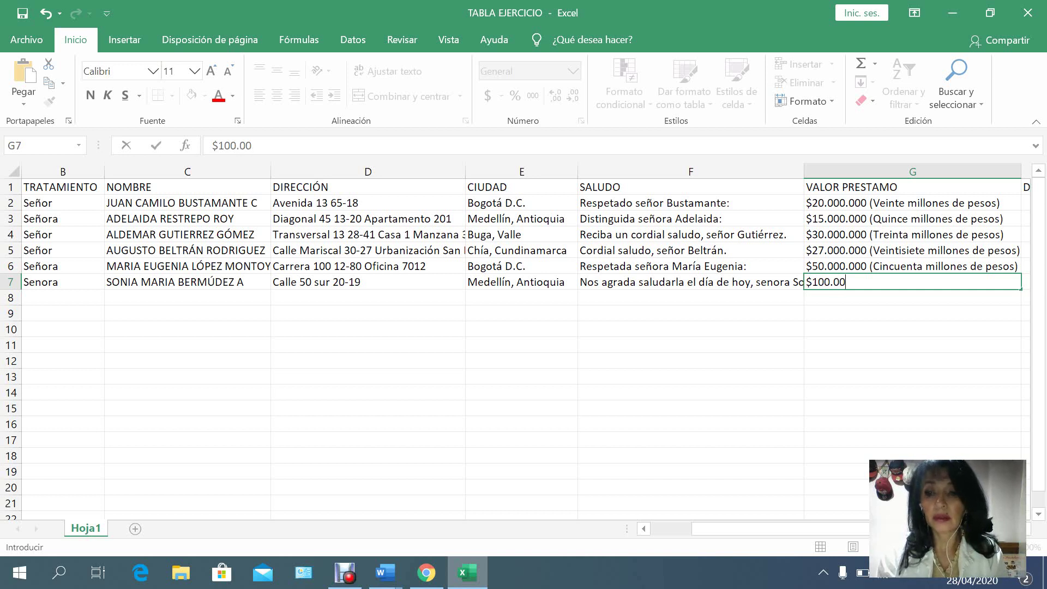
{"action": "type", "text": "0.000"}
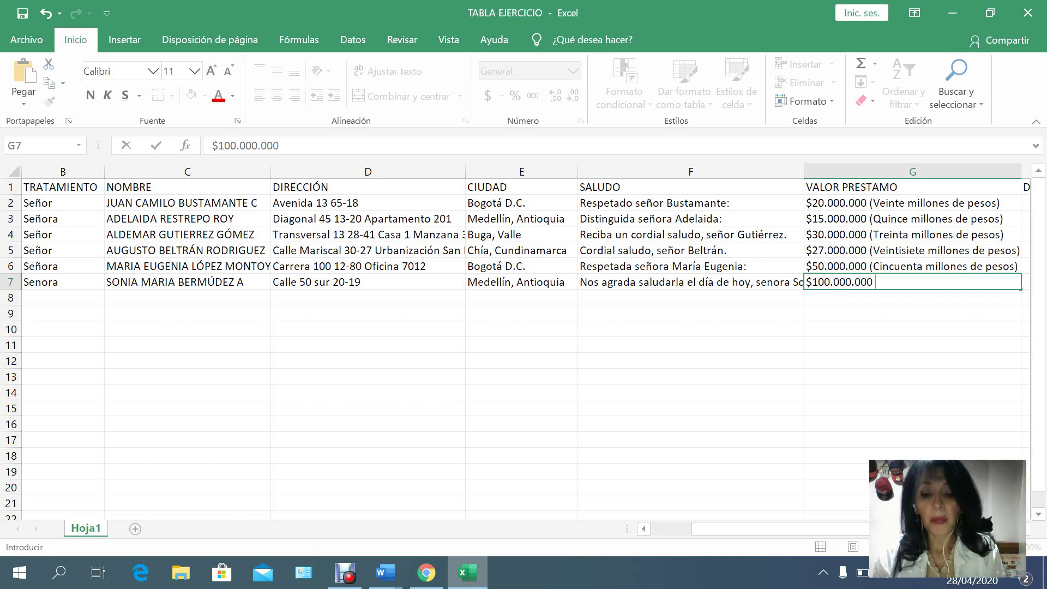
{"action": "type", "text": " ("}
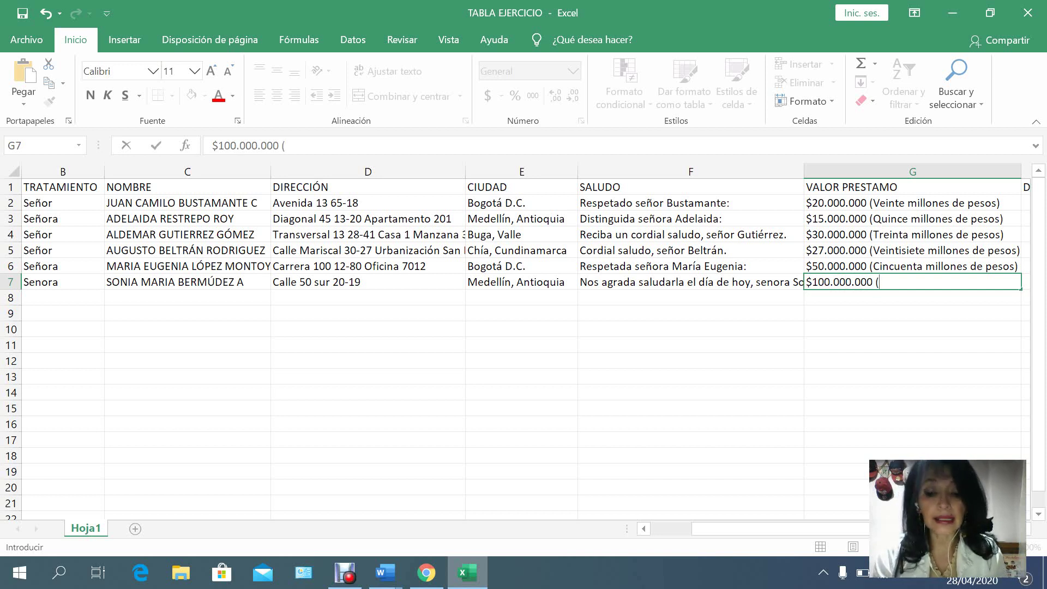
{"action": "type", "text": "Cien"}
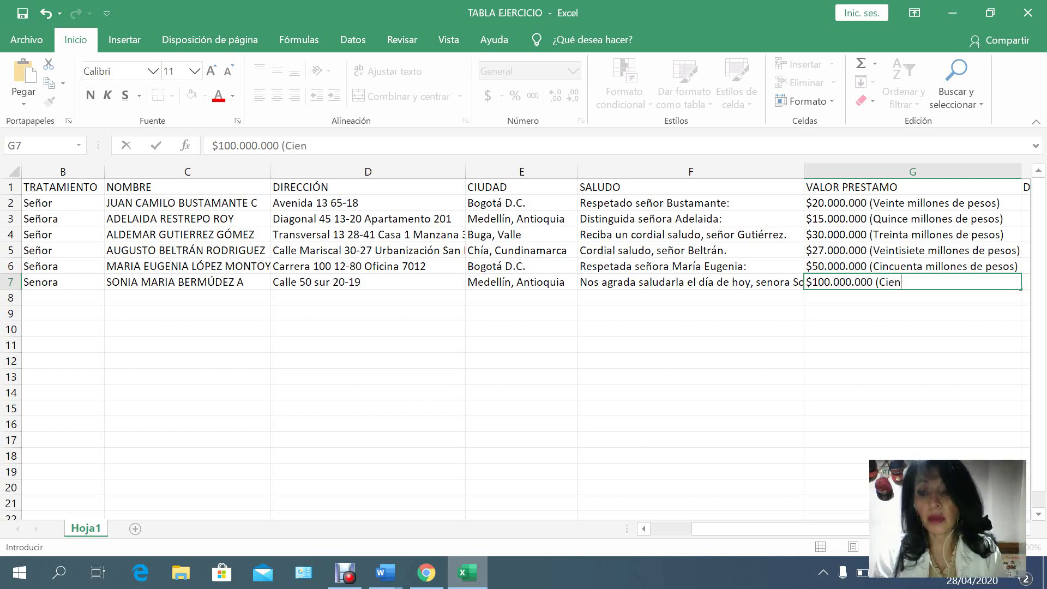
{"action": "type", "text": " m"}
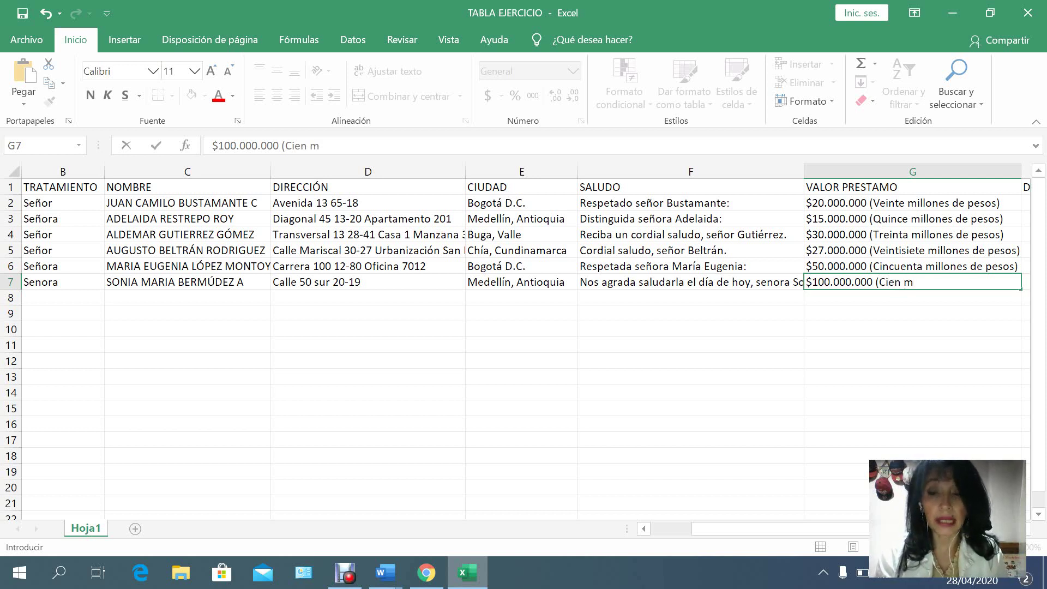
{"action": "type", "text": "illones d"}
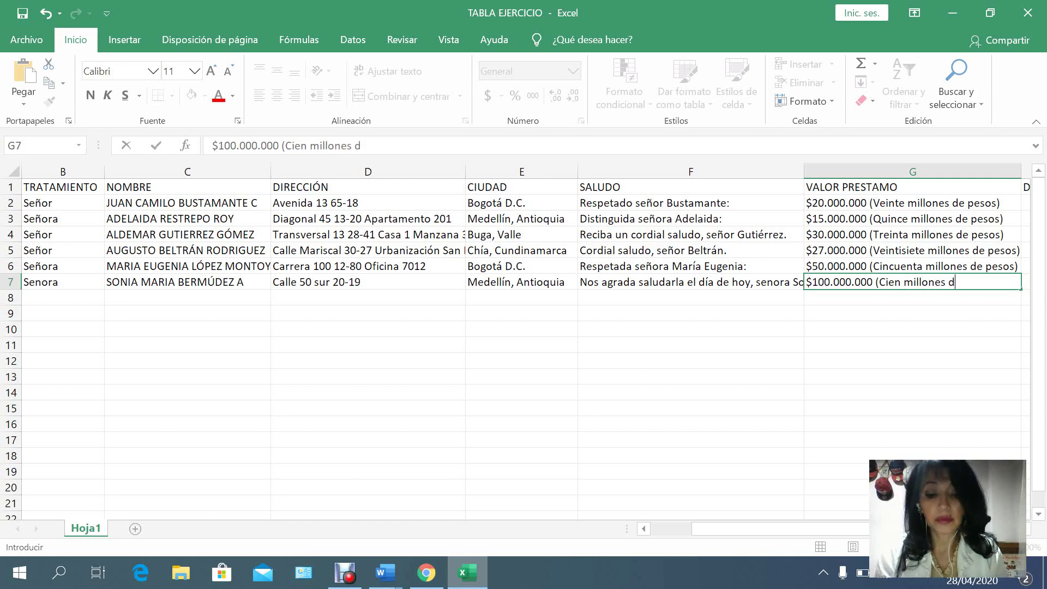
{"action": "type", "text": "e pesos)"}
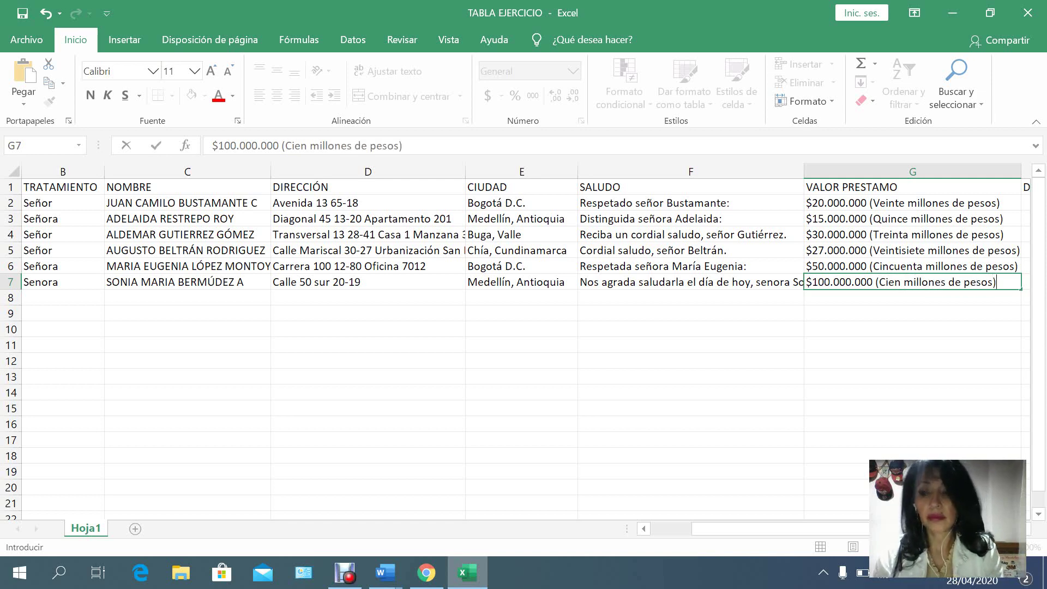
{"action": "key", "text": "Tab"}
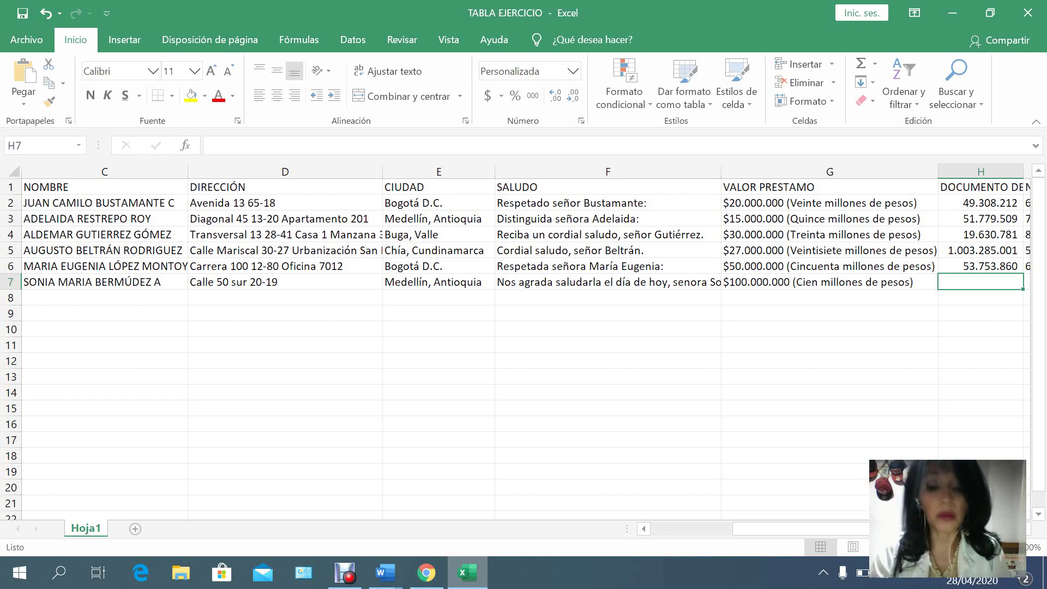
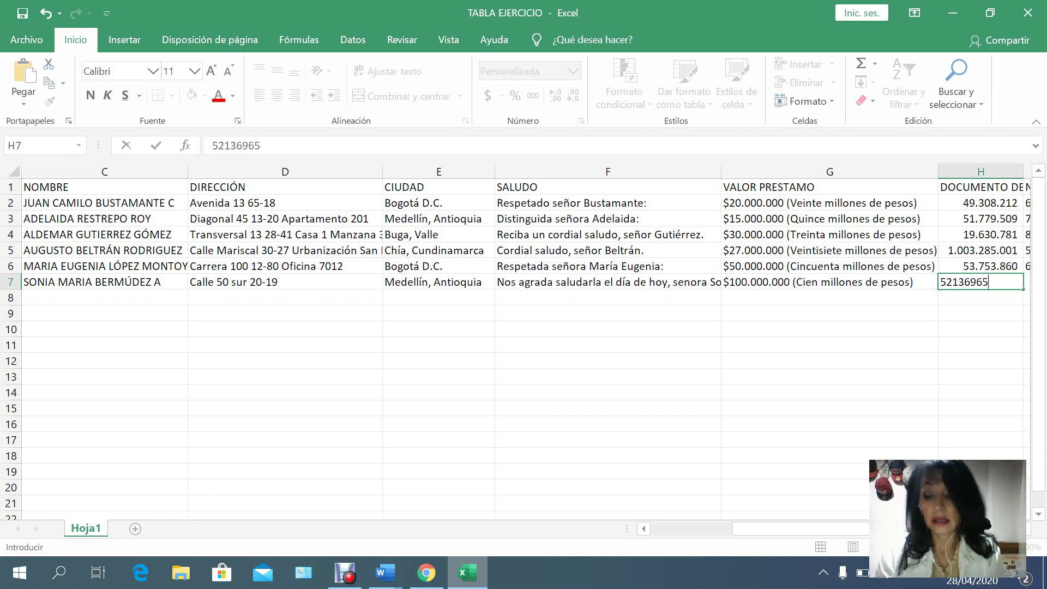
Enter the client's ID number in H7 and account number in I7.
{"action": "key", "text": "Tab"}
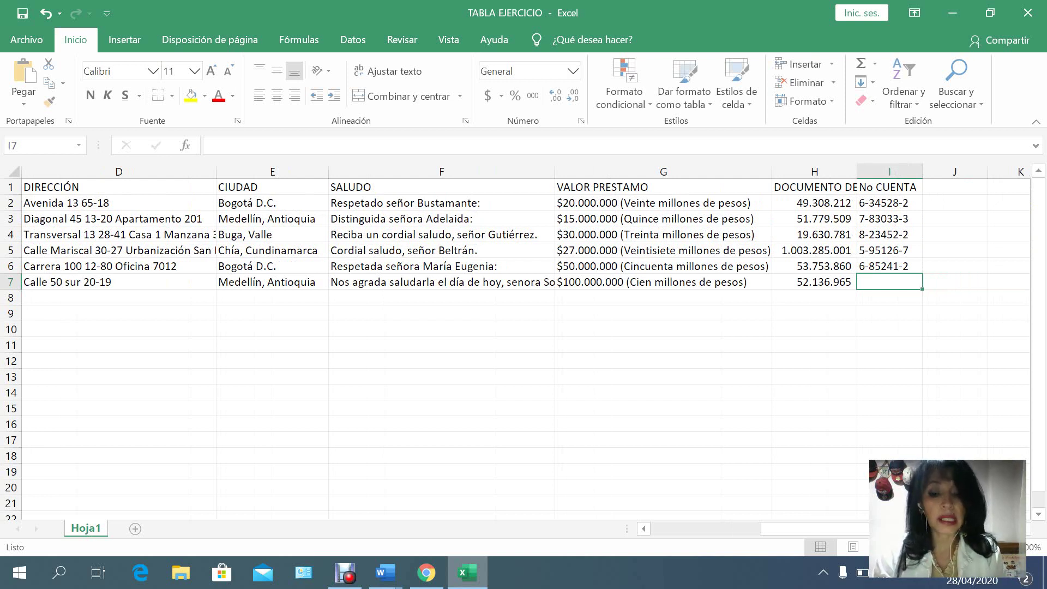
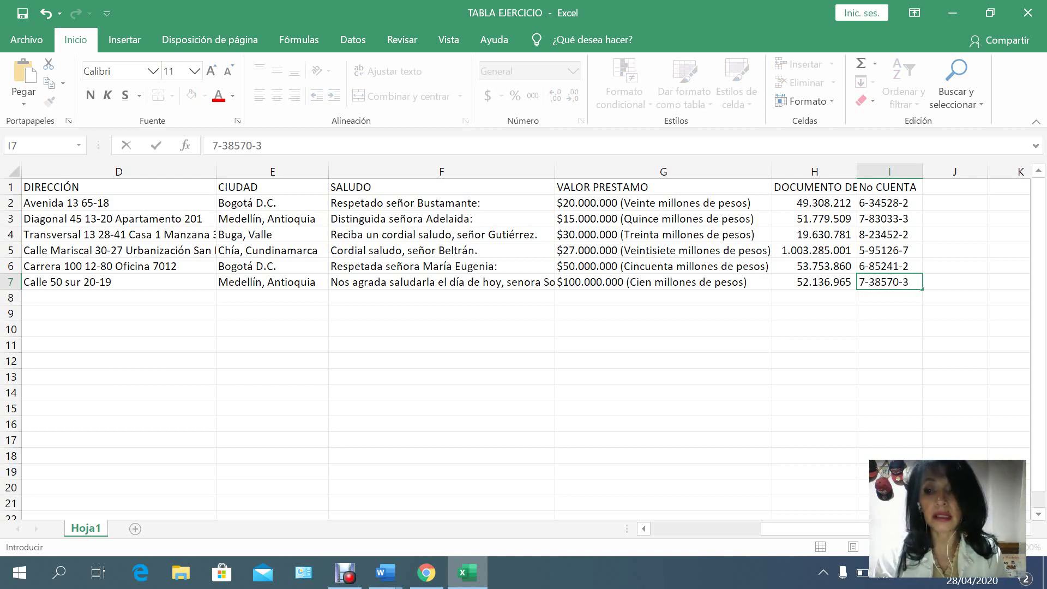
{"action": "key", "text": "Return"}
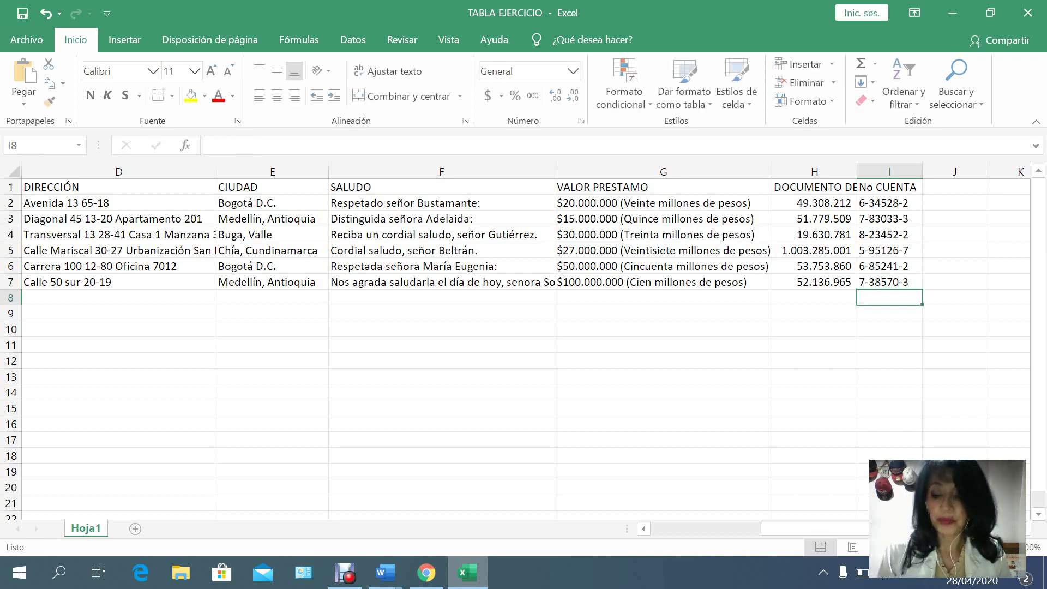
Copy Señora from B6 down into B7 to correct the title's spelling.
{"action": "key", "text": "Left"}
{"action": "key", "text": "Left"}
{"action": "key", "text": "Left"}
{"action": "key", "text": "Left"}
{"action": "key", "text": "Left"}
{"action": "key", "text": "Left"}
{"action": "key", "text": "Left"}
{"action": "key", "text": "Left"}
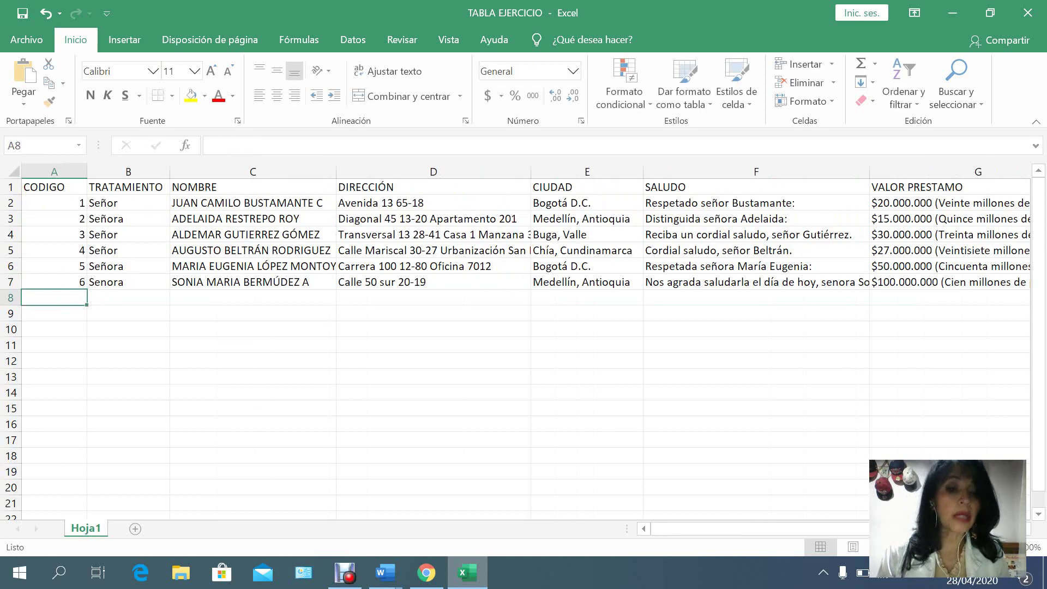
{"action": "key", "text": "Up"}
{"action": "key", "text": "Up"}
{"action": "key", "text": "Down"}
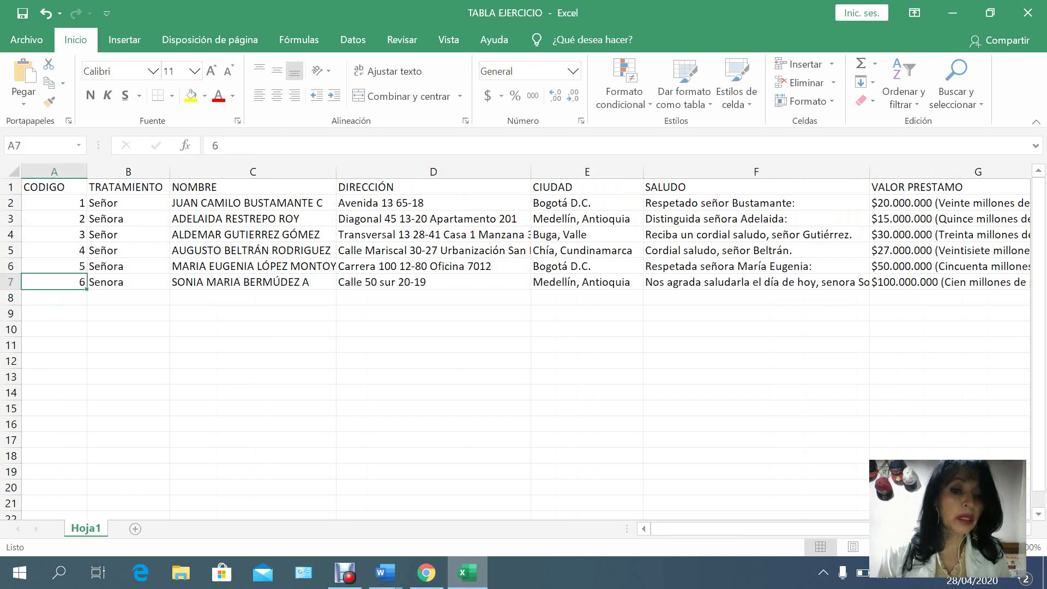
{"action": "key", "text": "Right"}
{"action": "key", "text": "Right"}
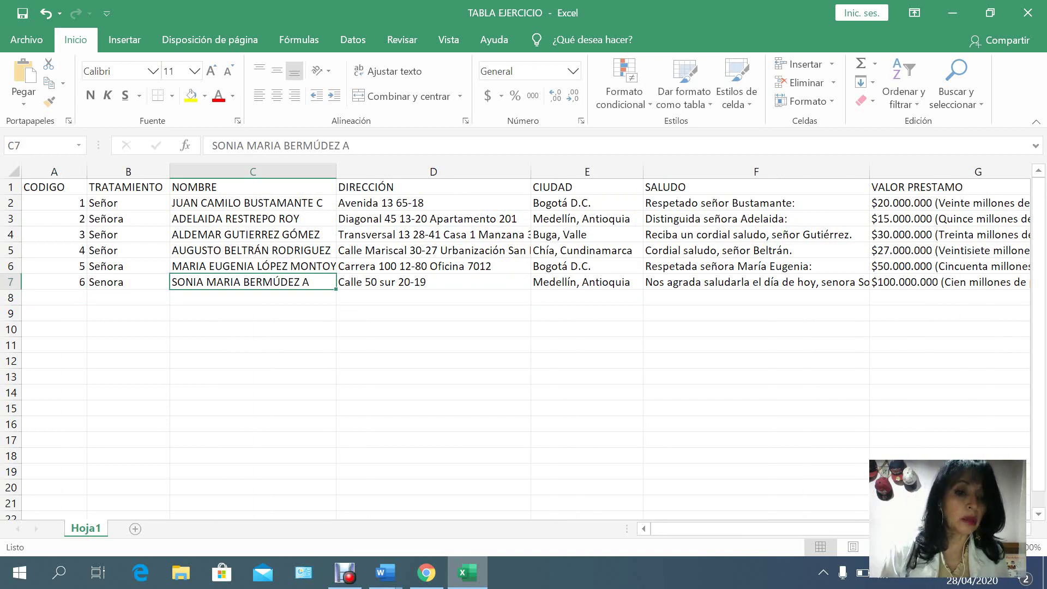
{"action": "left_click", "coordinate": [128, 266]}
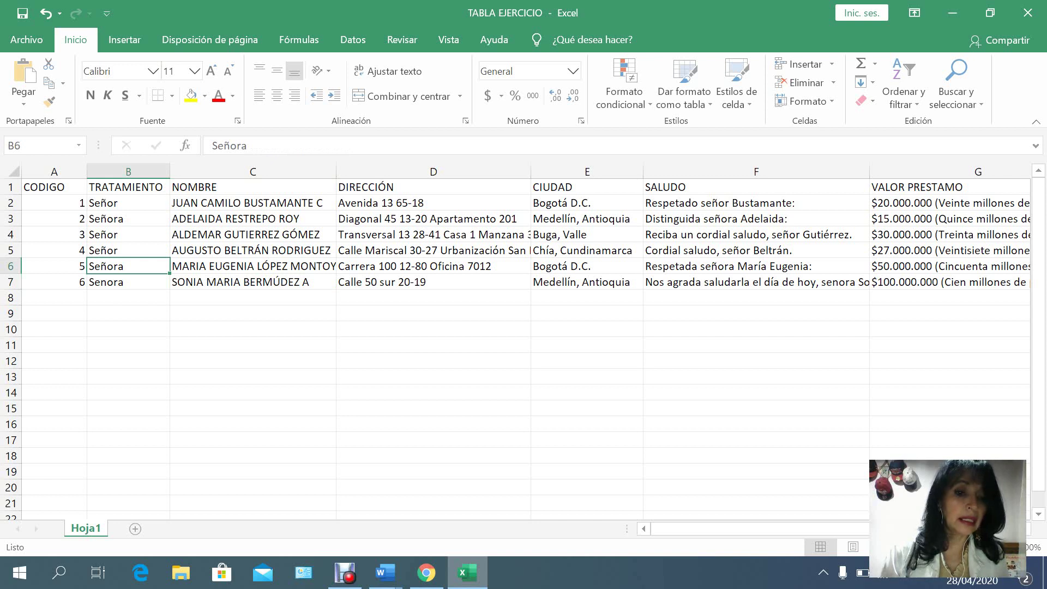
{"action": "left_click_drag", "start_coordinate": [170, 273], "coordinate": [170, 289]}
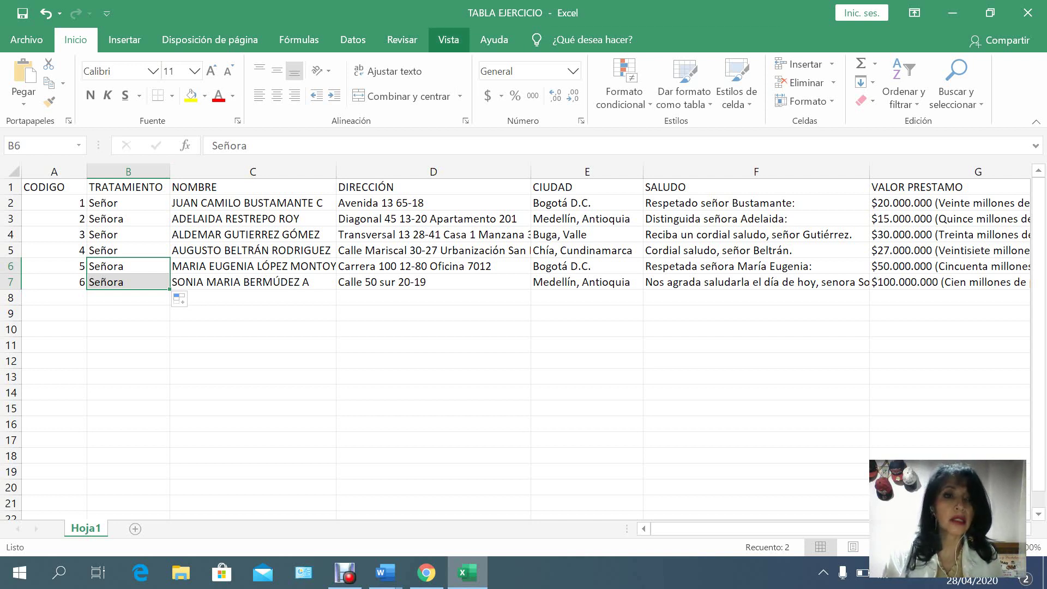
Save the workbook as TABLA EJERCICIO in Documents and bring up the Word window previews.
{"action": "left_click", "coordinate": [26, 40]}
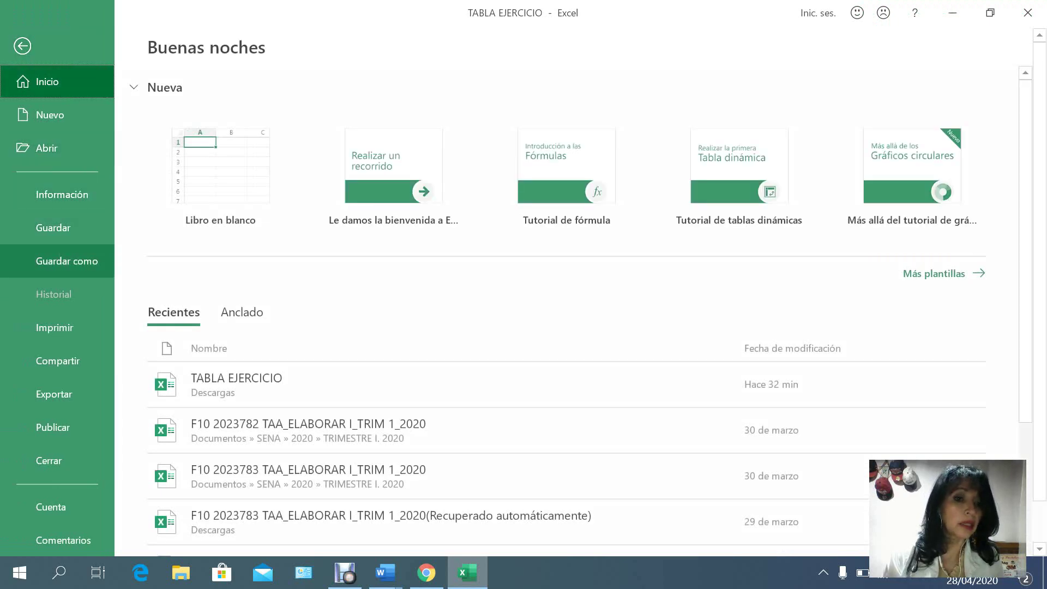
{"action": "left_click", "coordinate": [66, 261]}
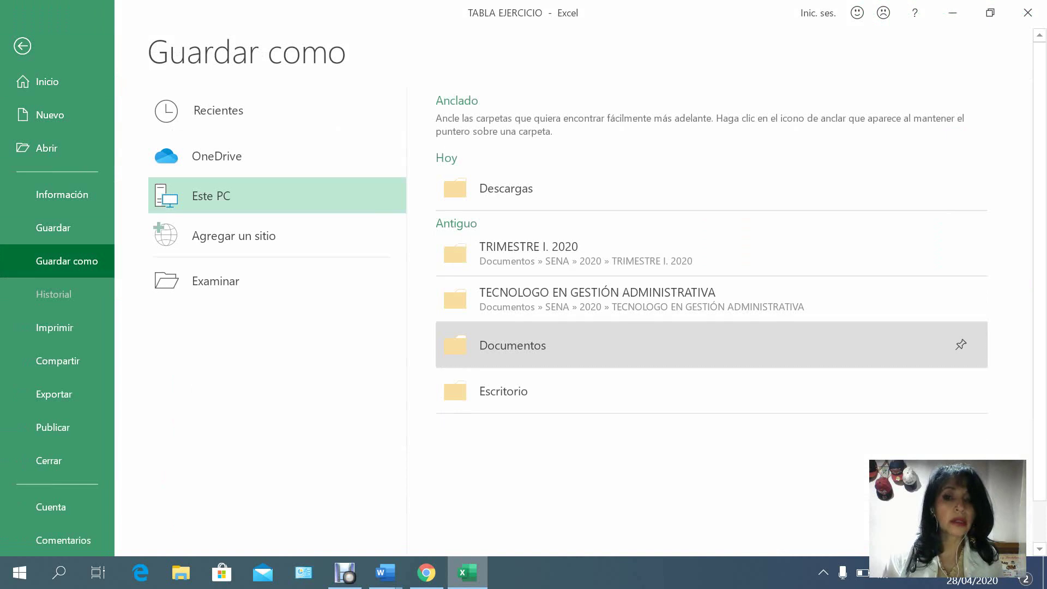
{"action": "left_click", "coordinate": [512, 345]}
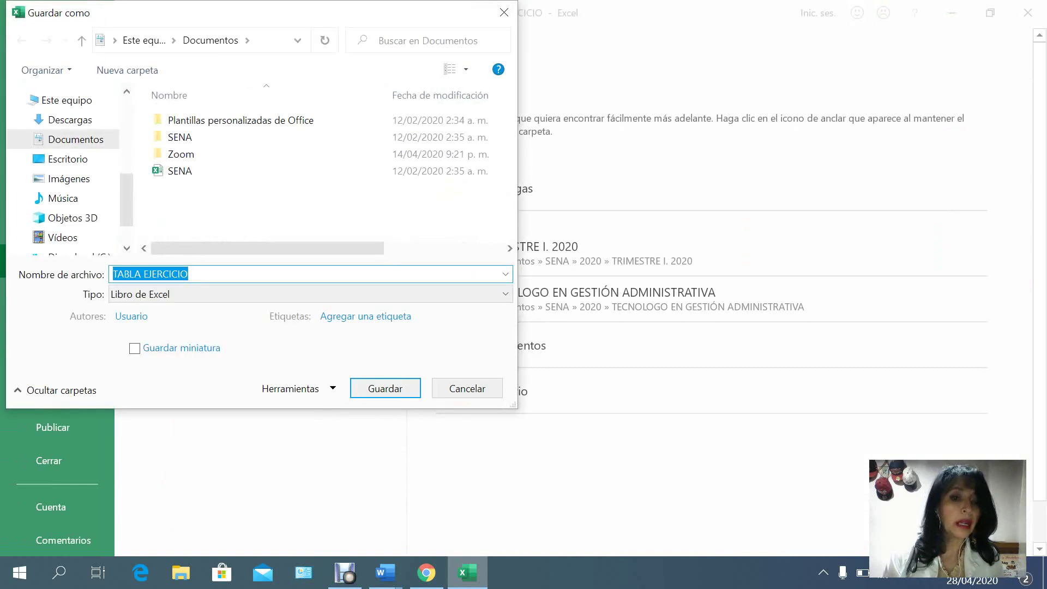
{"action": "key", "text": "Return"}
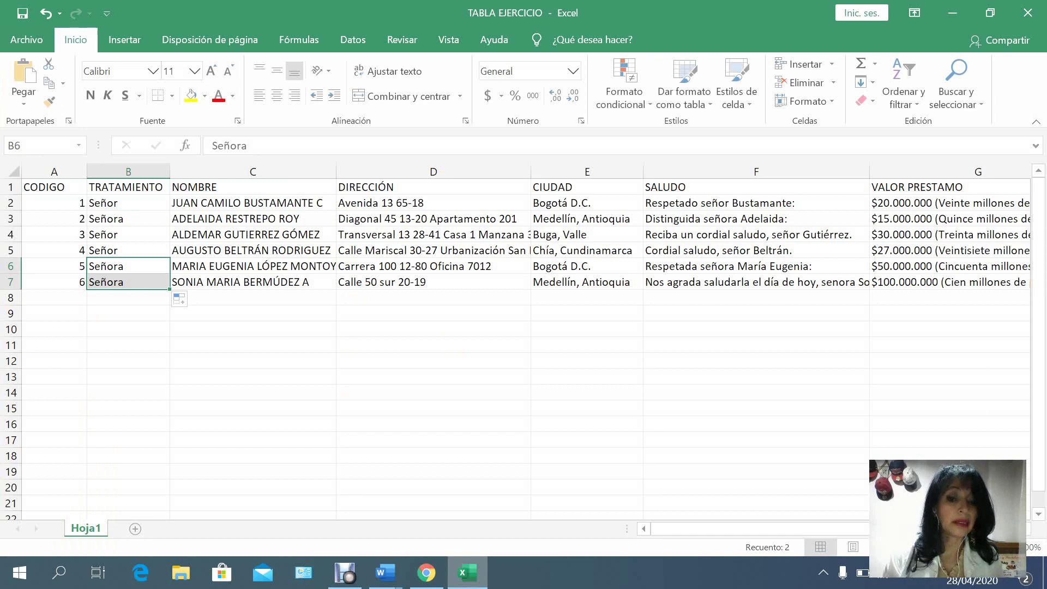
{"action": "left_click", "coordinate": [385, 573]}
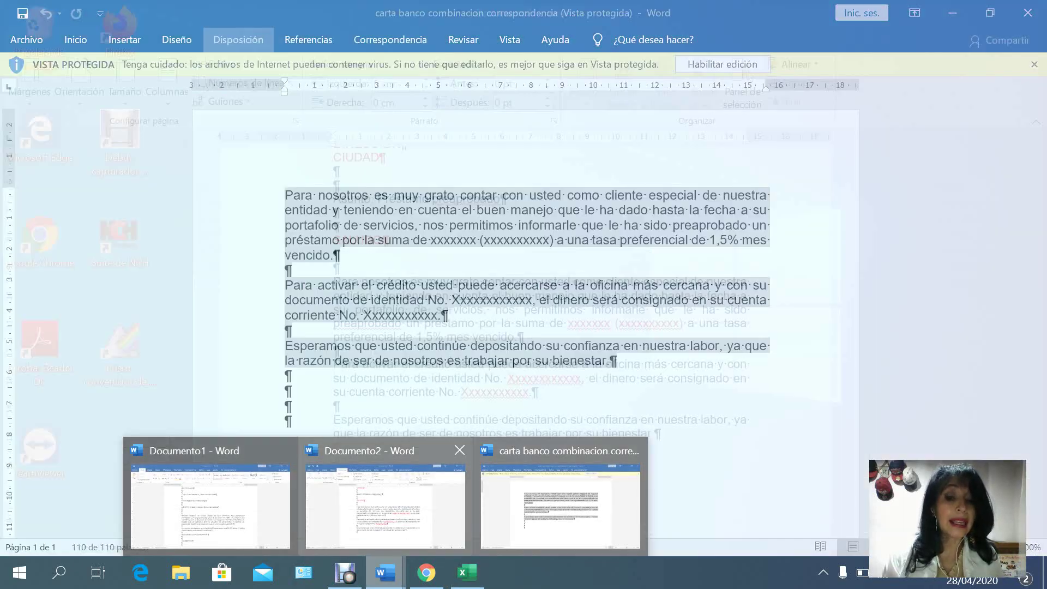
Return to the Documento2 loan letter and scroll to its top.
{"action": "mouse_move", "coordinate": [385, 506]}
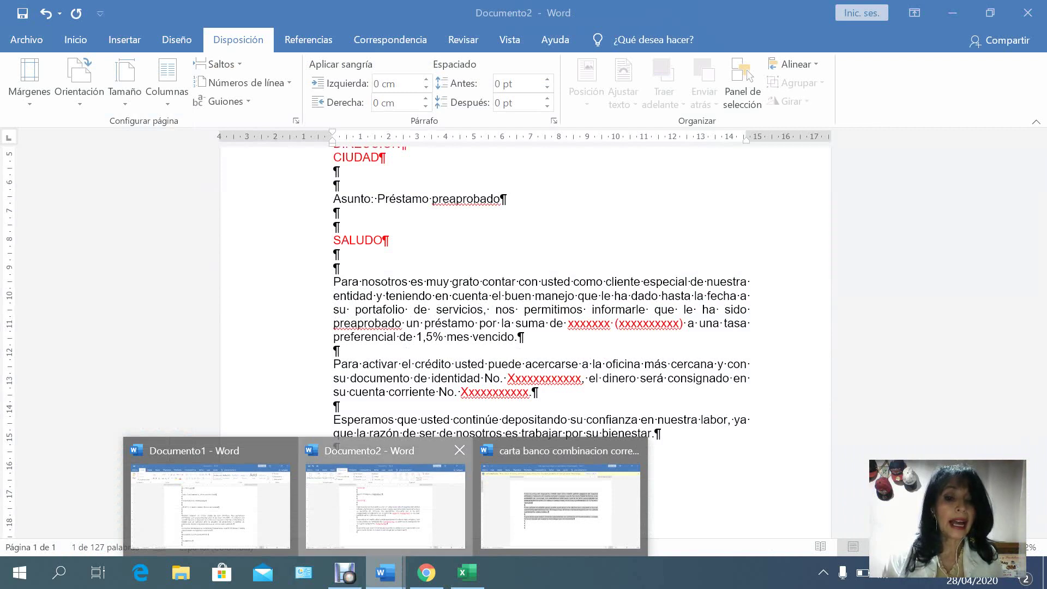
{"action": "left_click", "coordinate": [385, 506]}
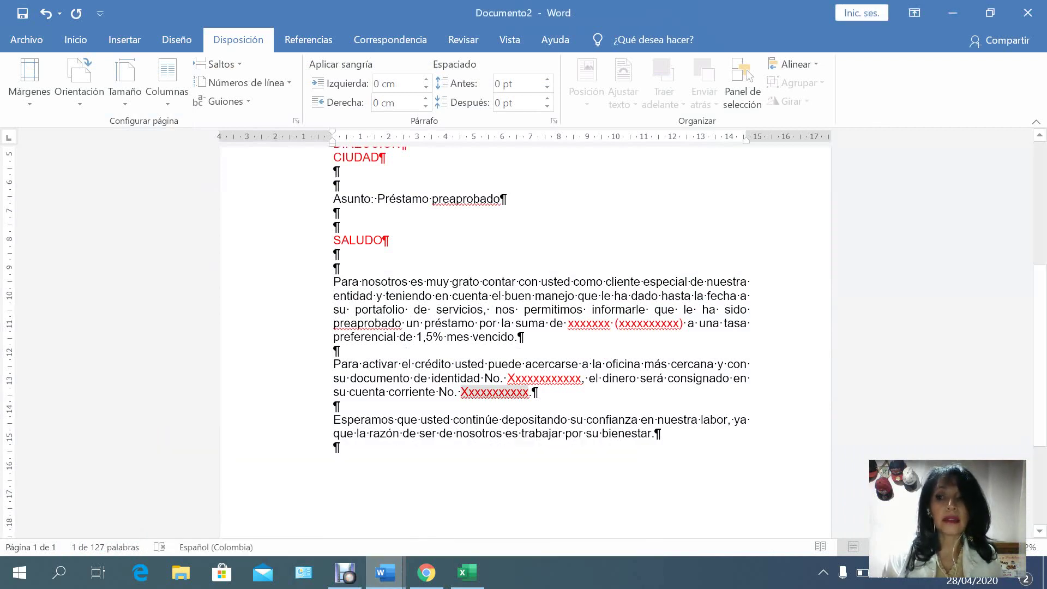
{"action": "scroll", "coordinate": [526, 338], "scroll_direction": "up", "scroll_amount": 3}
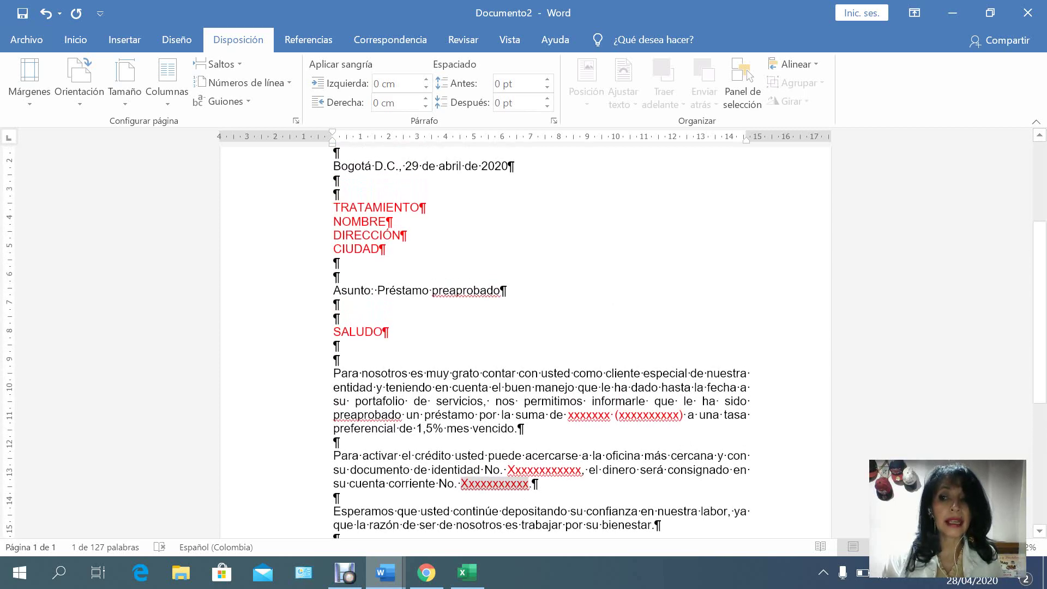
{"action": "scroll", "coordinate": [526, 338], "scroll_direction": "up", "scroll_amount": 1}
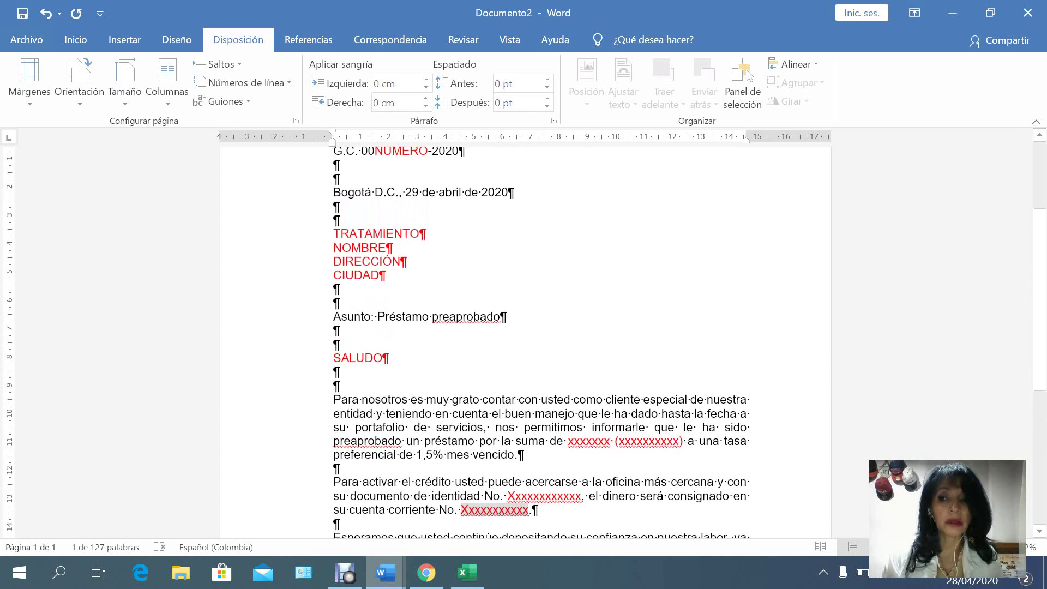
{"action": "scroll", "coordinate": [526, 338], "scroll_direction": "up", "scroll_amount": 3}
{"action": "scroll", "coordinate": [526, 338], "scroll_direction": "up", "scroll_amount": 2}
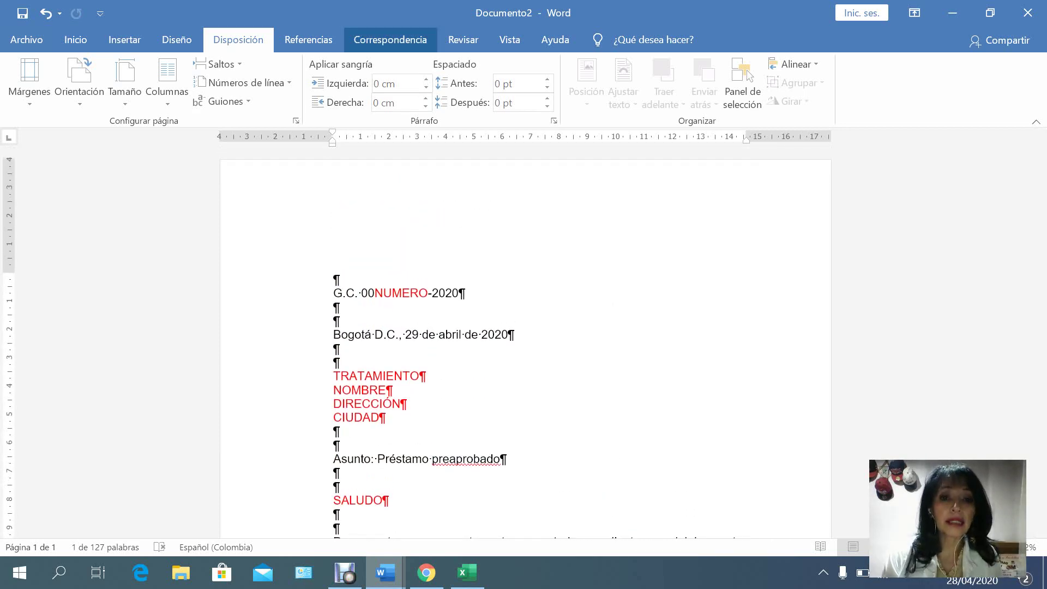
Launch the step-by-step mail merge wizard from Correspondencia > Iniciar combinación de correspondencia.
{"action": "left_click", "coordinate": [390, 40]}
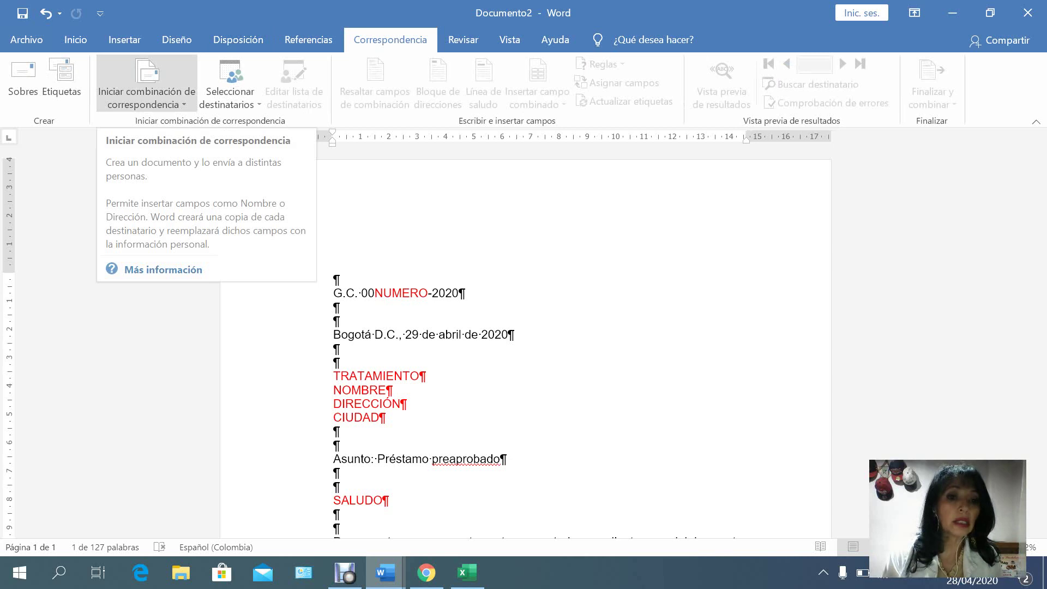
{"action": "left_click", "coordinate": [147, 98]}
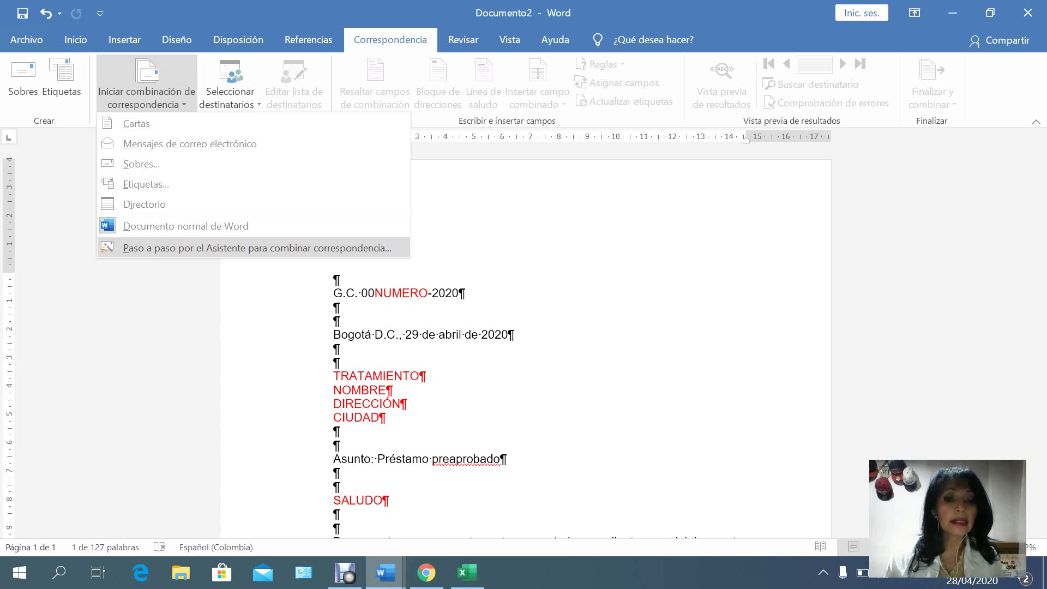
{"action": "key", "text": "Return"}
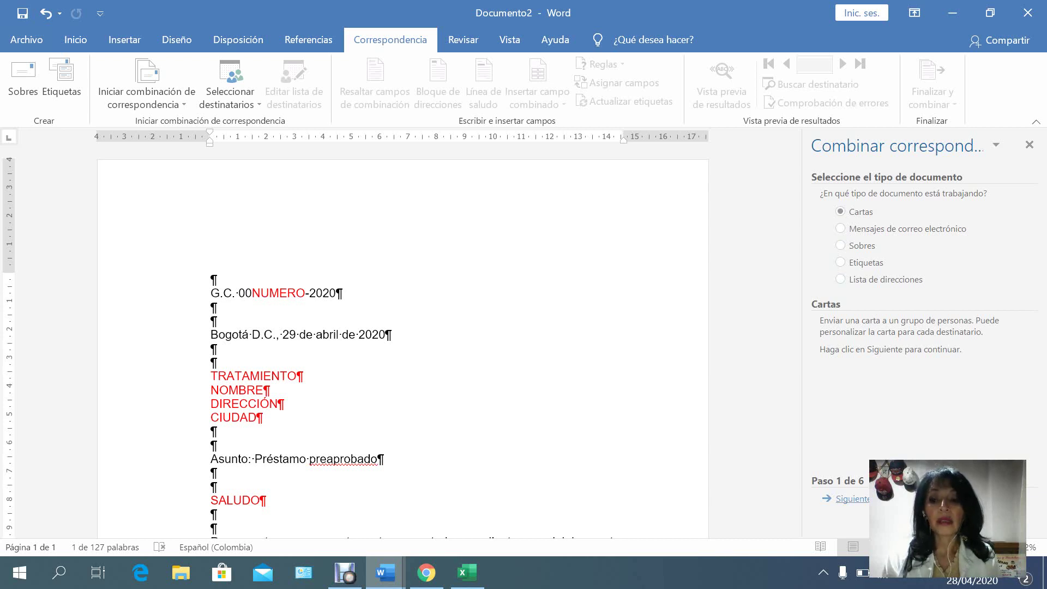
Advance the wizard to the recipients step and browse for an existing list with Examinar.
{"action": "left_click", "coordinate": [853, 498]}
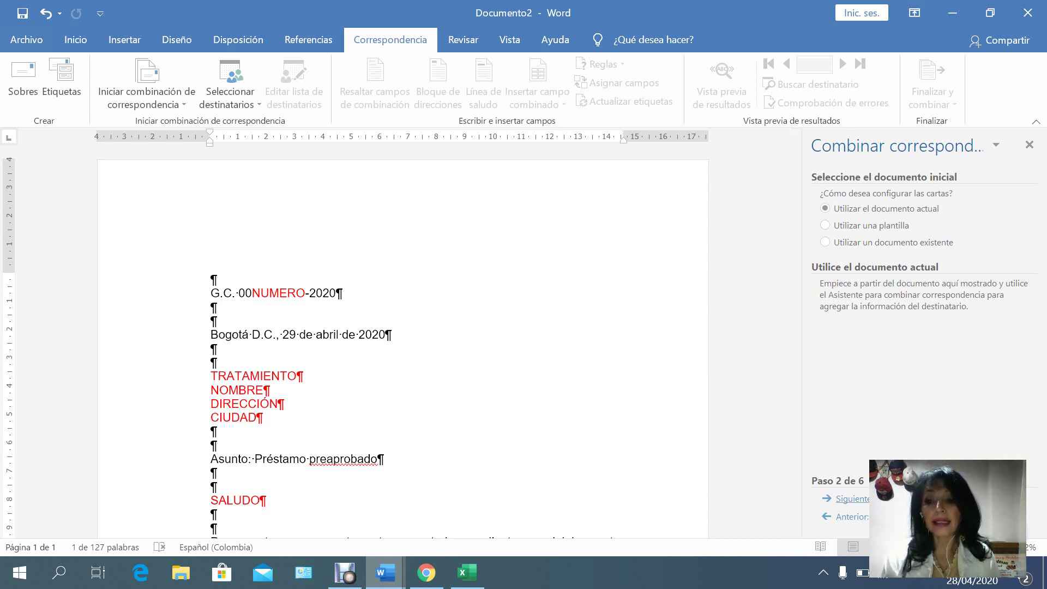
{"action": "left_click", "coordinate": [852, 498]}
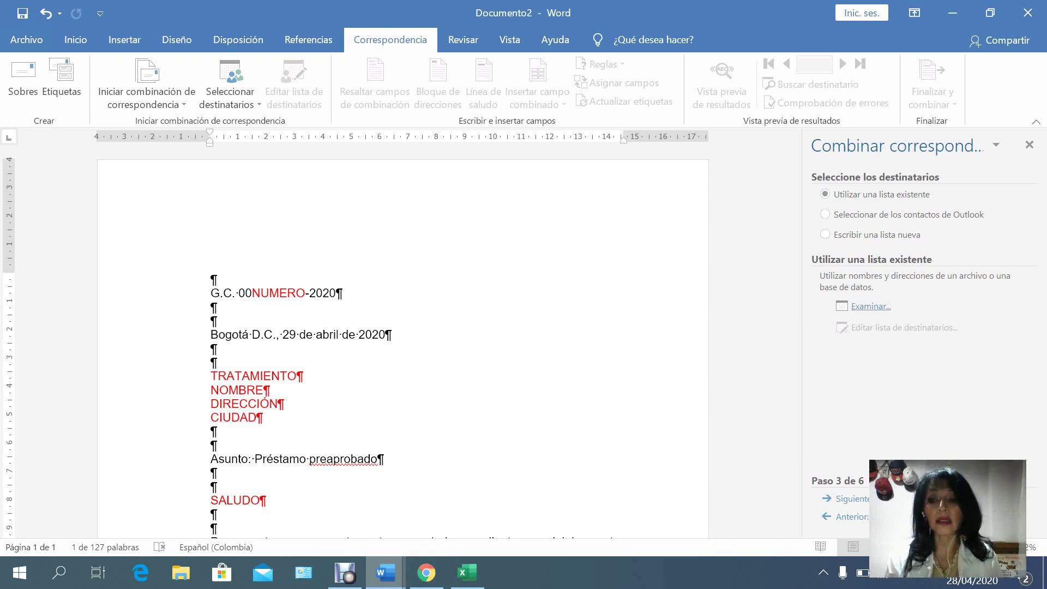
{"action": "left_click", "coordinate": [871, 306]}
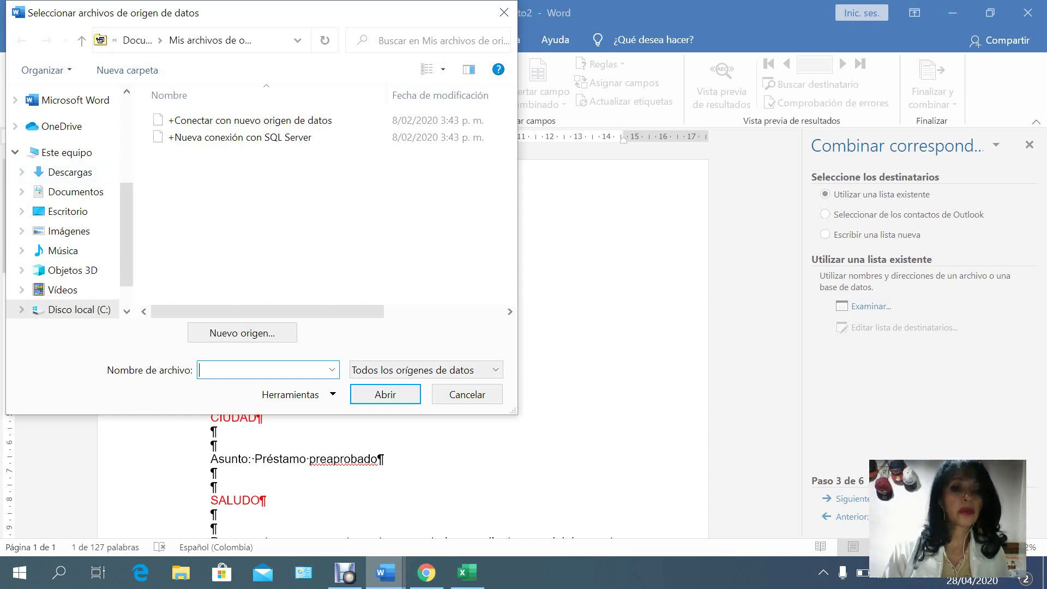
Choose TABLA EJERCICIO from Documentos and confirm the Hoja1$ sheet.
{"action": "left_click", "coordinate": [75, 192]}
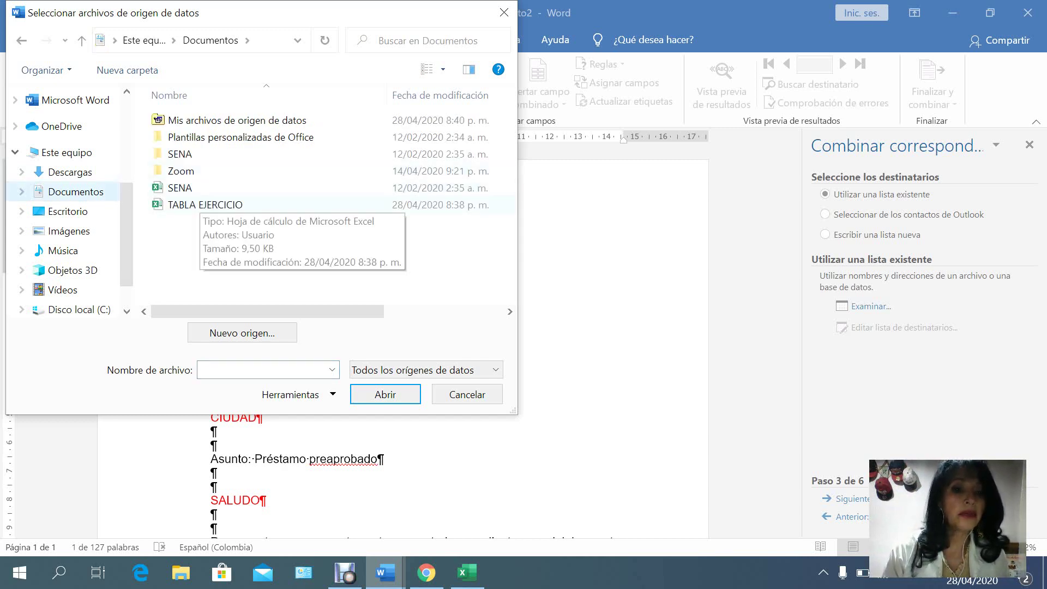
{"action": "double_click", "coordinate": [205, 204]}
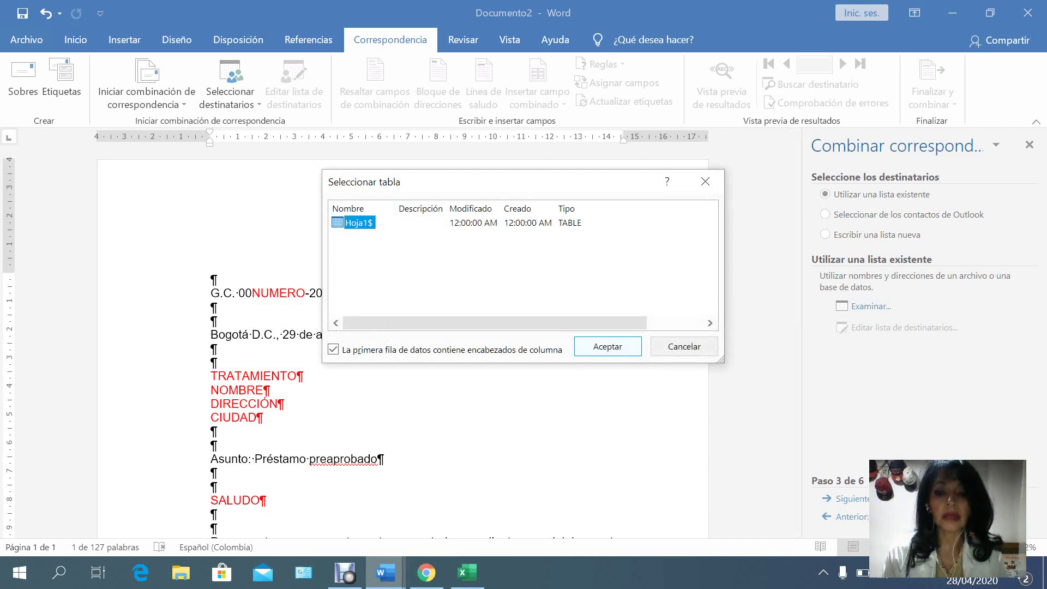
{"action": "key", "text": "Return"}
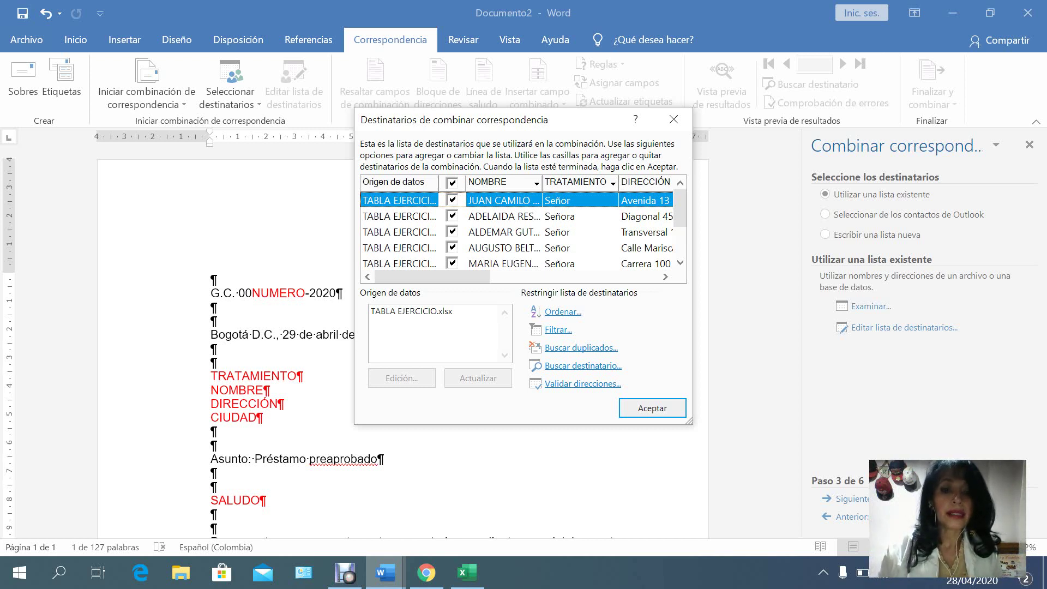
Refresh the TABLA EJERCICIO.xlsx source, dismiss the file-in-use error and accept the recipient list.
{"action": "left_click", "coordinate": [407, 311]}
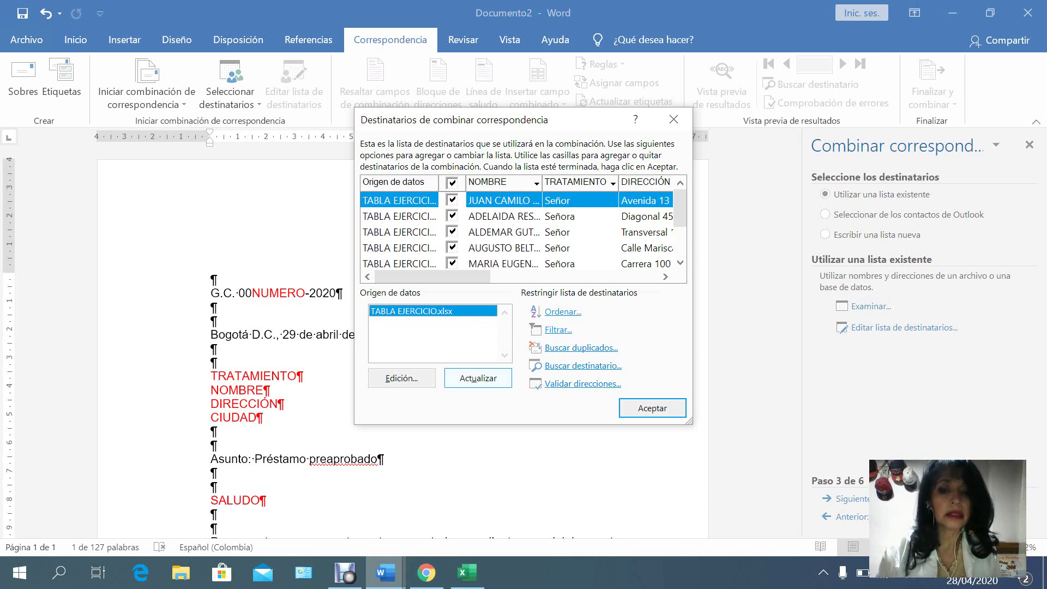
{"action": "left_click", "coordinate": [478, 378]}
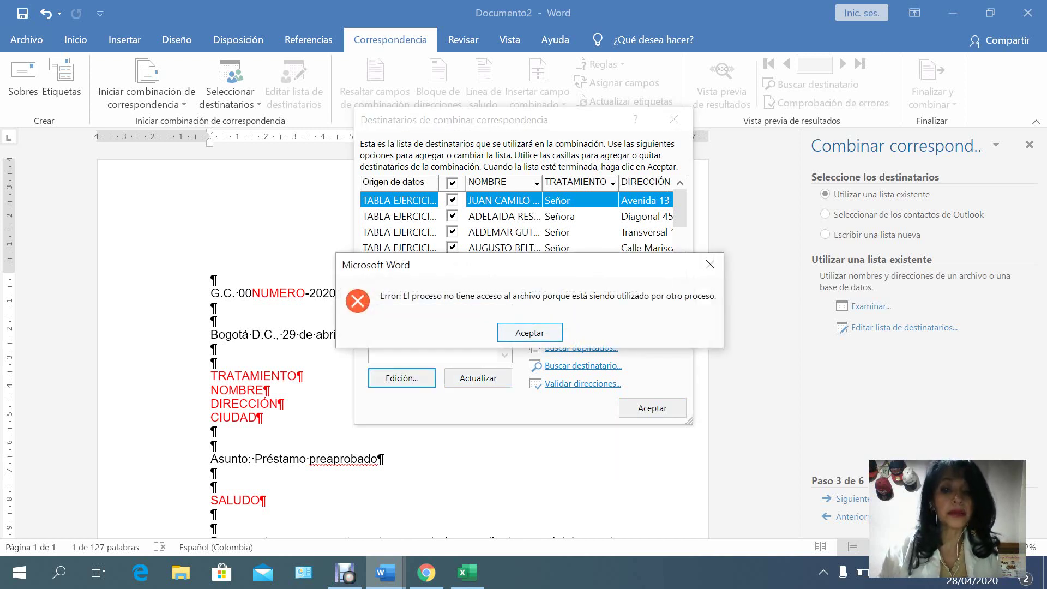
{"action": "key", "text": "Return"}
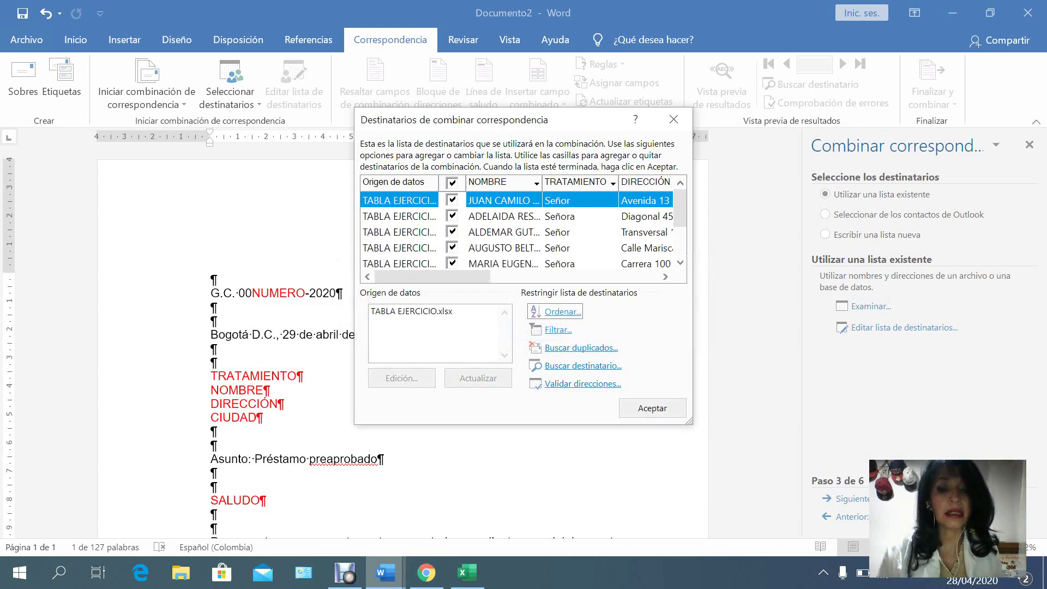
{"action": "left_click", "coordinate": [412, 311]}
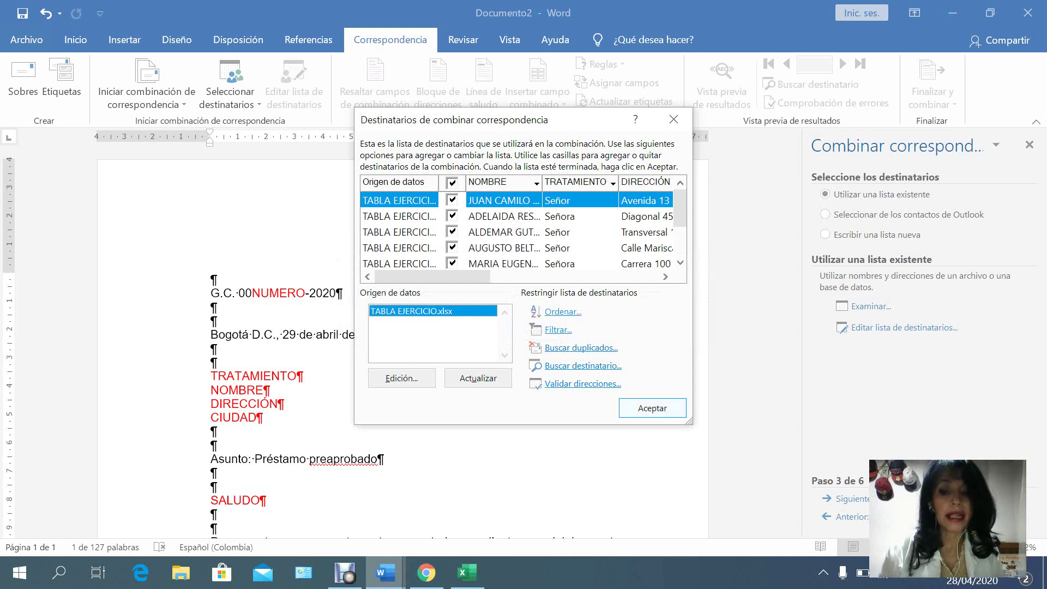
{"action": "left_click", "coordinate": [652, 408]}
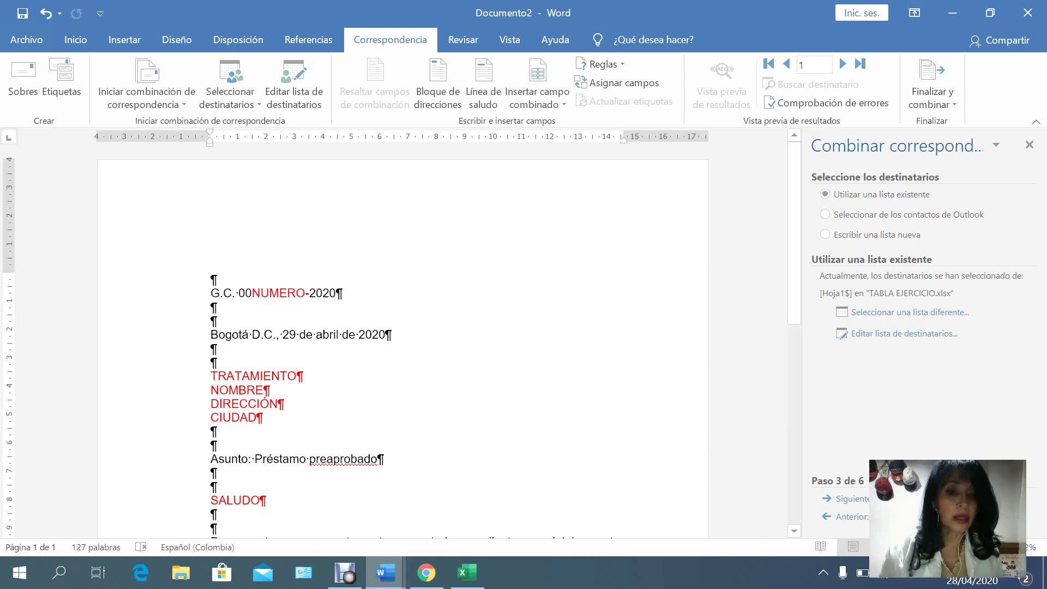
Replace the NUMERO and TRATAMIENTO placeholders with the «CODIGO» and «TRATAMIENTO» merge fields.
{"action": "left_click_drag", "start_coordinate": [252, 293], "coordinate": [306, 293]}
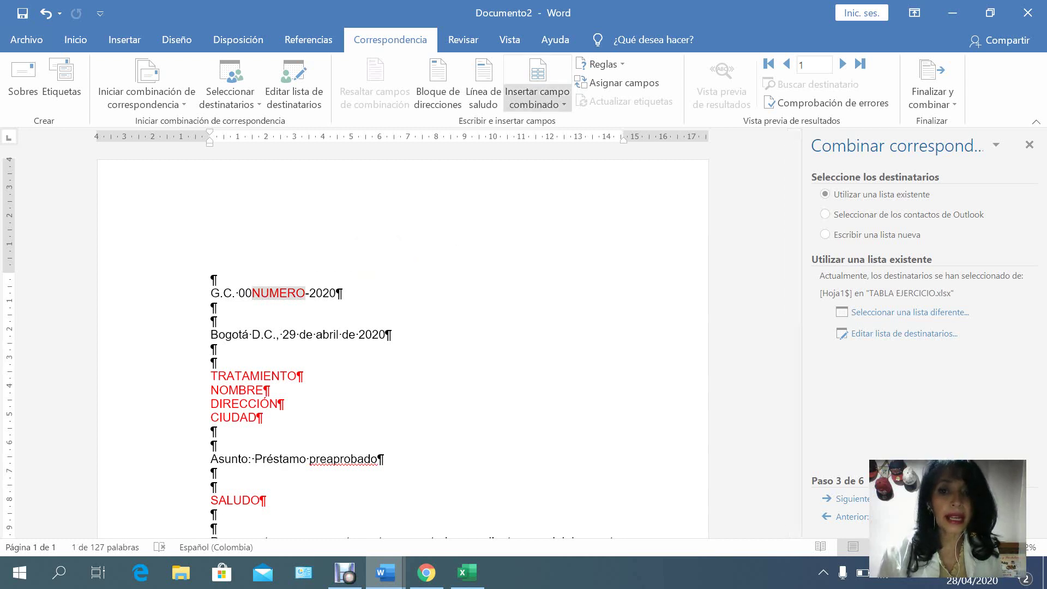
{"action": "left_click", "coordinate": [537, 100]}
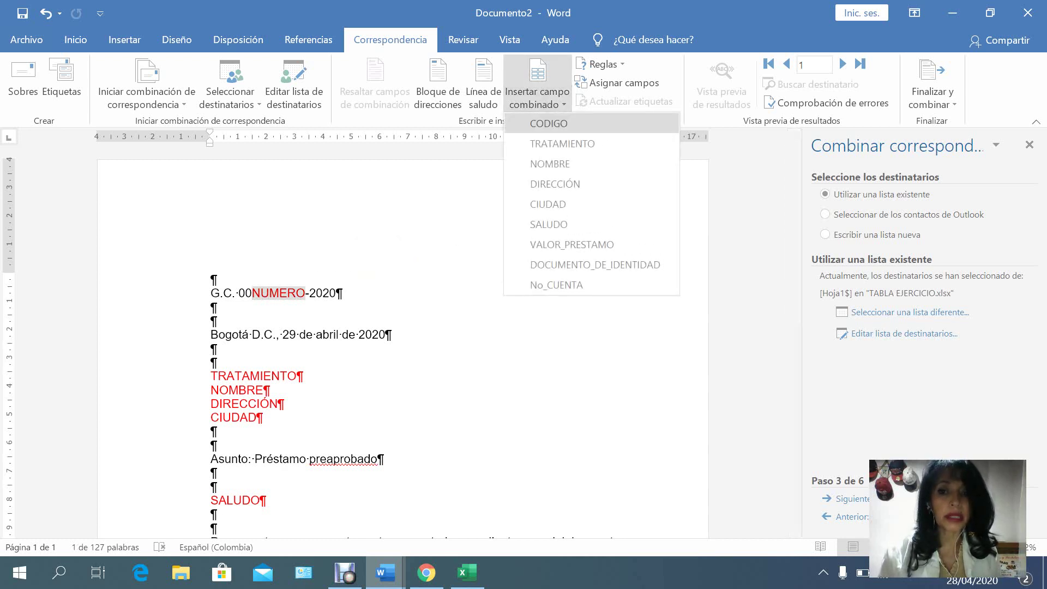
{"action": "left_click", "coordinate": [548, 123]}
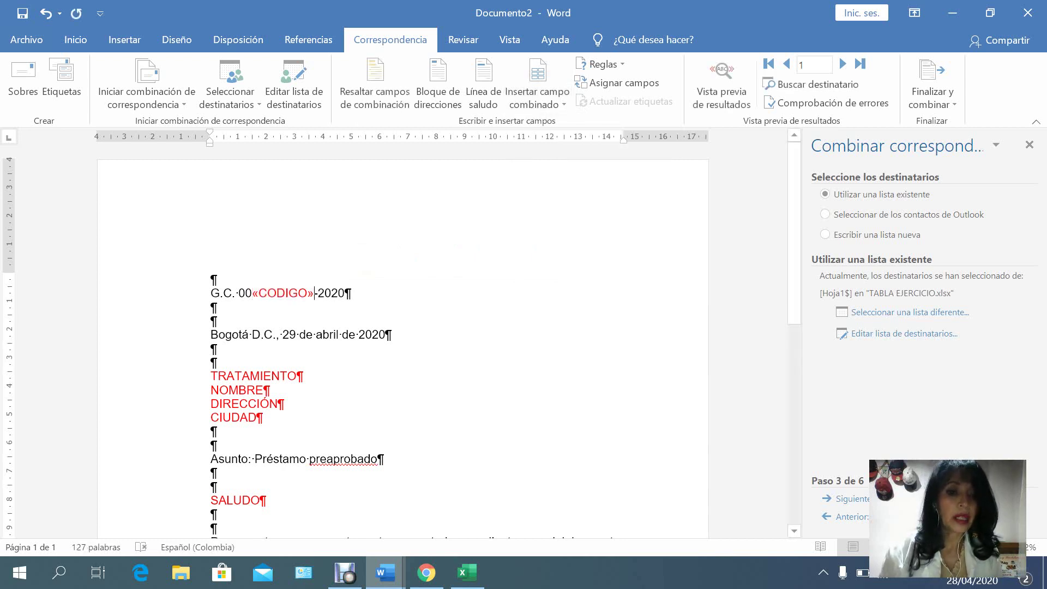
{"action": "left_click_drag", "start_coordinate": [210, 376], "coordinate": [303, 375]}
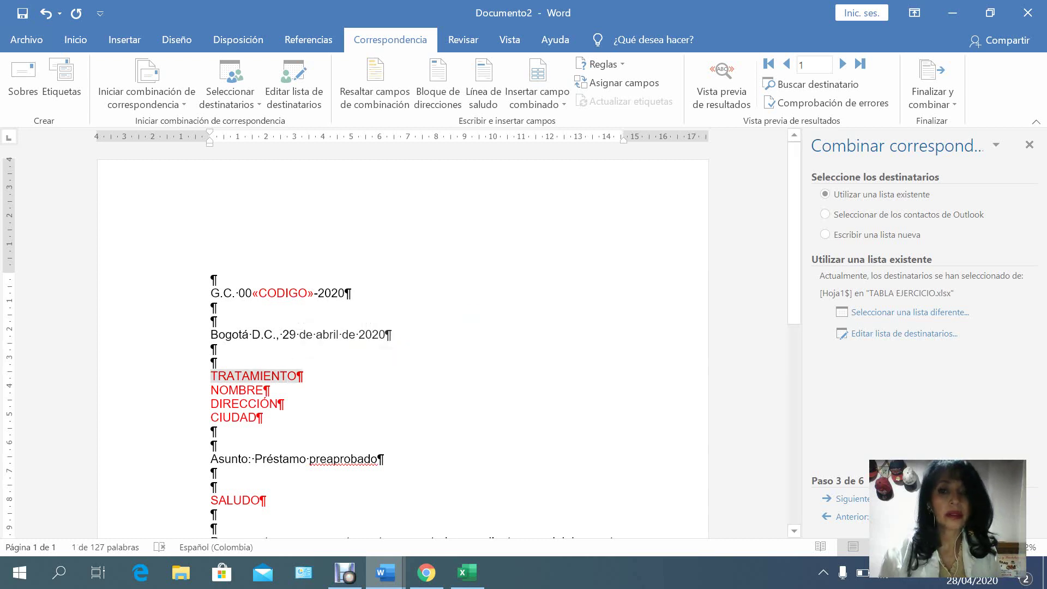
{"action": "left_click", "coordinate": [537, 104]}
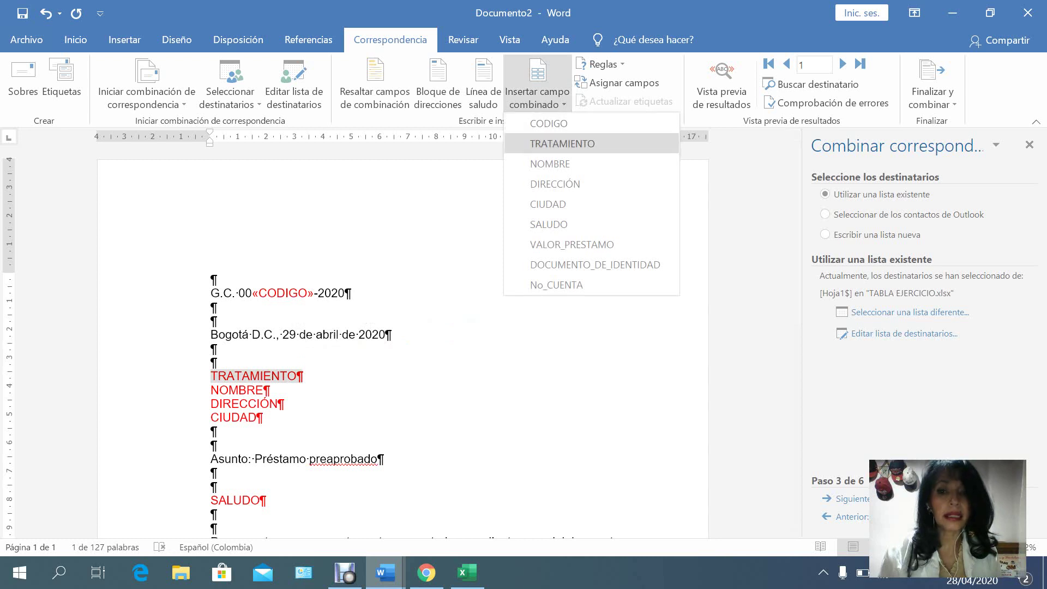
{"action": "left_click", "coordinate": [545, 142]}
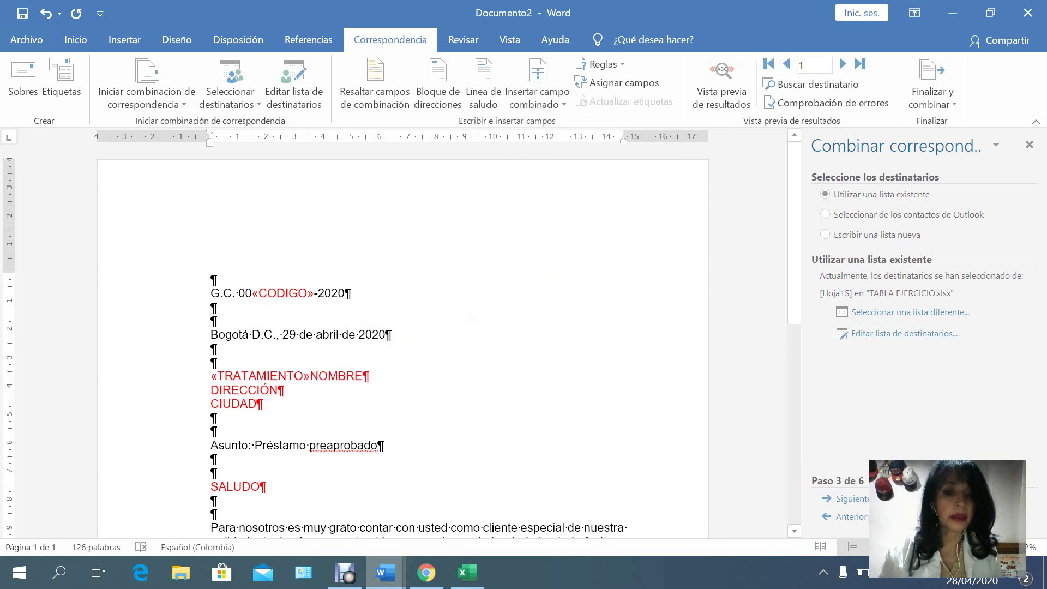
Put NOMBRE on its own line and replace it with the «NOMBRE» merge field.
{"action": "key", "text": "Return"}
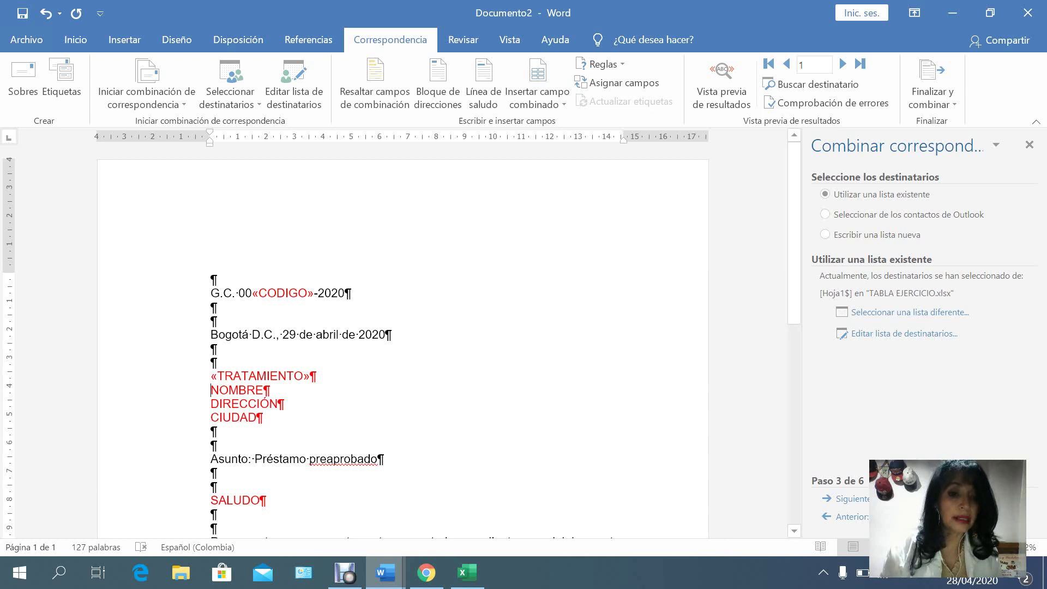
{"action": "key", "text": "shift+Right"}
{"action": "key", "text": "shift+Right"}
{"action": "key", "text": "shift+Right"}
{"action": "key", "text": "shift+Right"}
{"action": "key", "text": "shift+Right"}
{"action": "key", "text": "shift+Right"}
{"action": "key", "text": "shift+Right"}
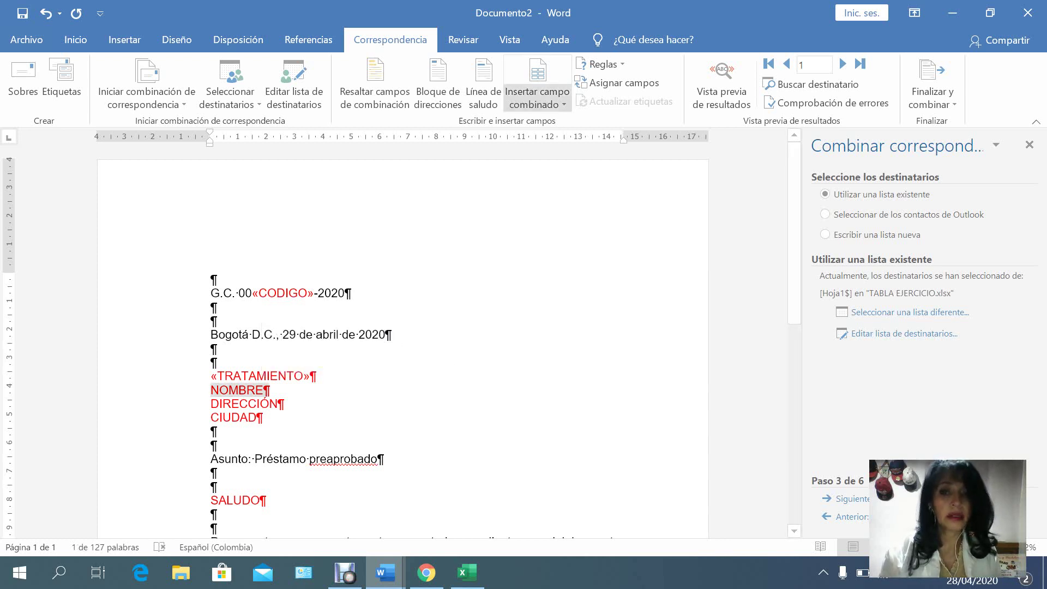
{"action": "left_click", "coordinate": [537, 72]}
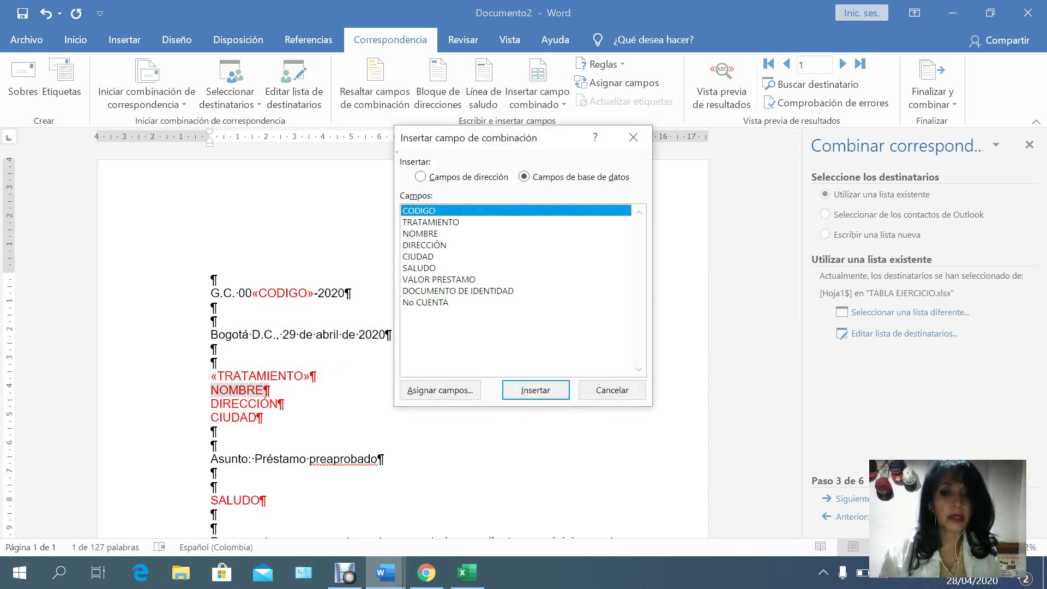
{"action": "left_click", "coordinate": [420, 234]}
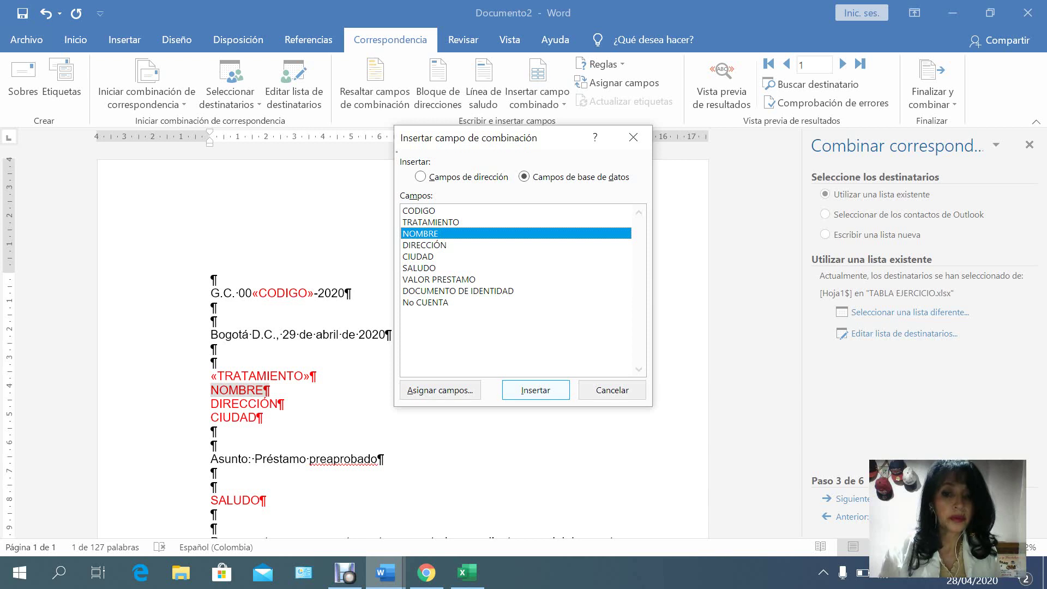
{"action": "left_click", "coordinate": [535, 390]}
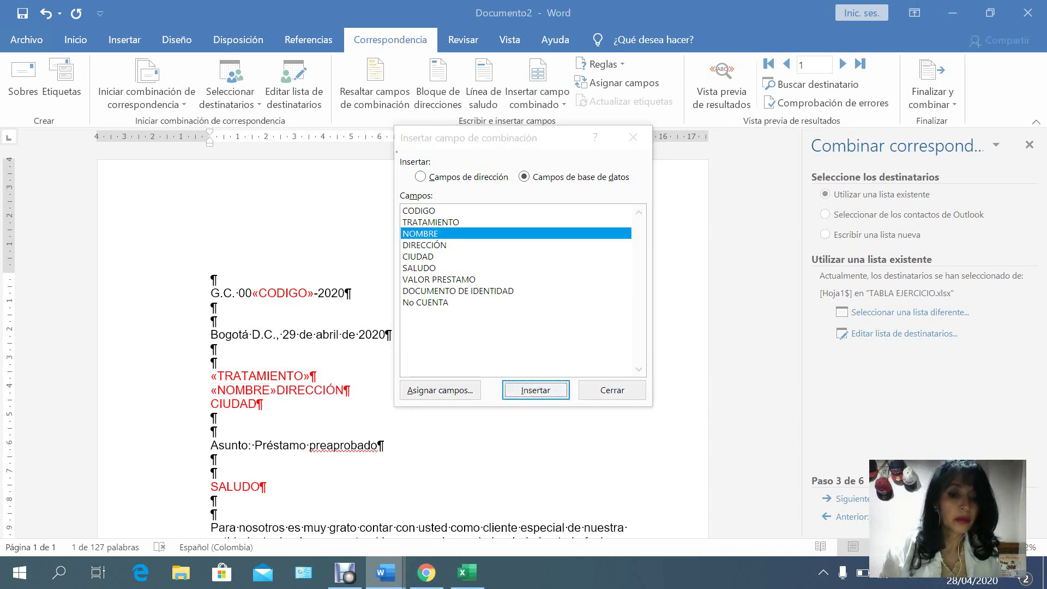
{"action": "left_click", "coordinate": [612, 390]}
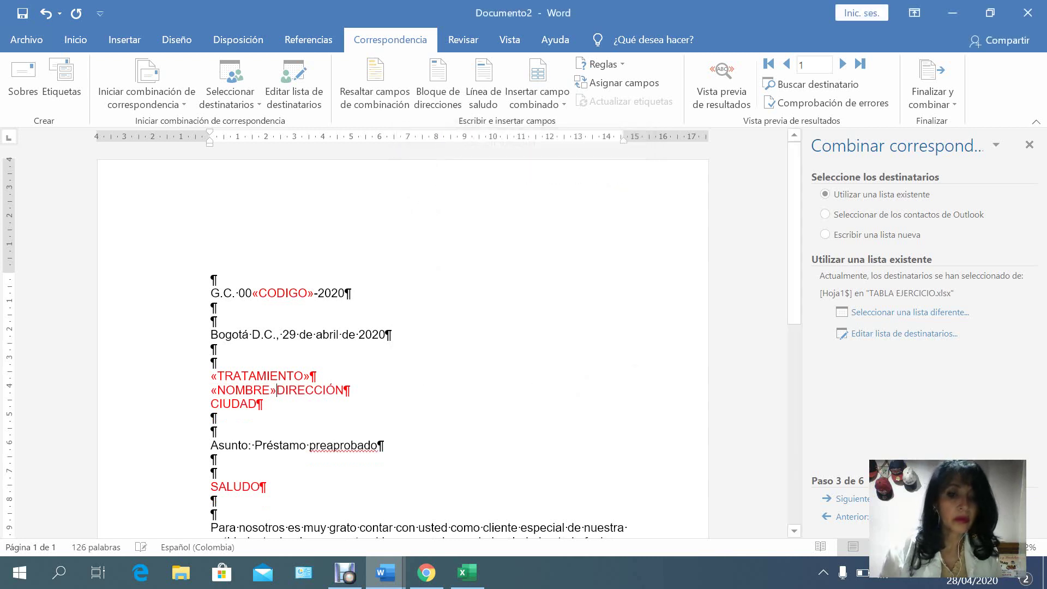
Put DIRECCIÓN on its own line and replace it with the «DIRECCIÓN» merge field.
{"action": "key", "text": "Return"}
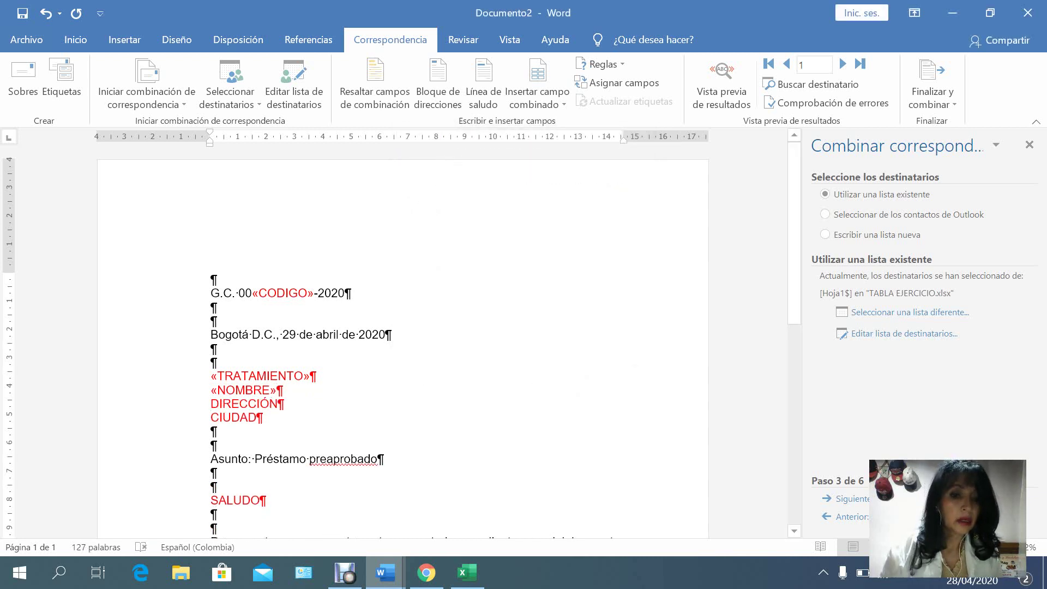
{"action": "key", "text": "shift+Right"}
{"action": "key", "text": "shift+Right"}
{"action": "key", "text": "shift+Right"}
{"action": "key", "text": "shift+Right"}
{"action": "key", "text": "shift+Right"}
{"action": "key", "text": "shift+Right"}
{"action": "key", "text": "shift+Right"}
{"action": "key", "text": "shift+Right"}
{"action": "key", "text": "shift+Right"}
{"action": "key", "text": "shift+Right"}
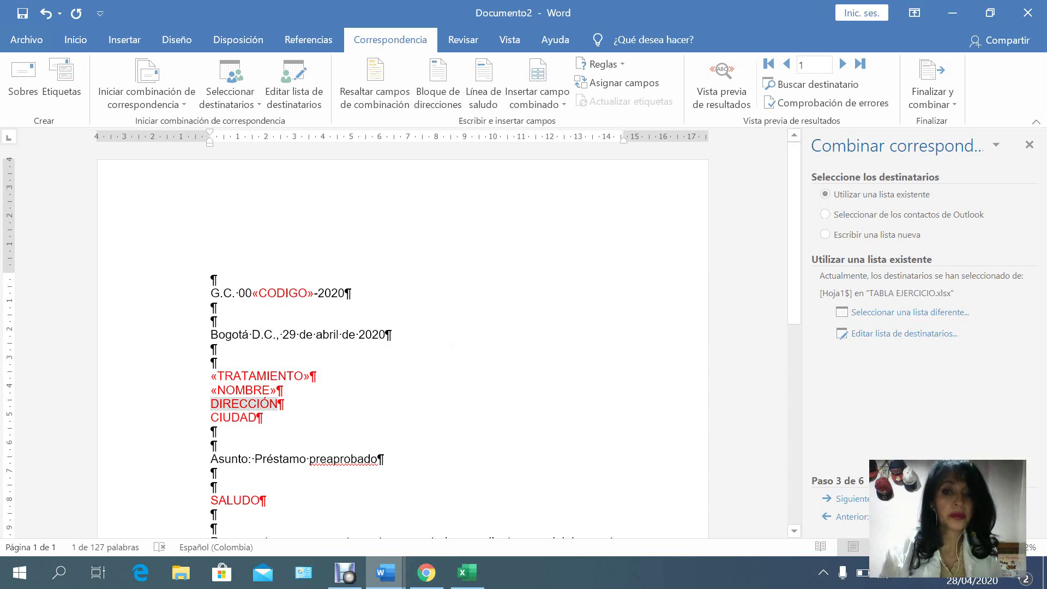
{"action": "left_click", "coordinate": [537, 87]}
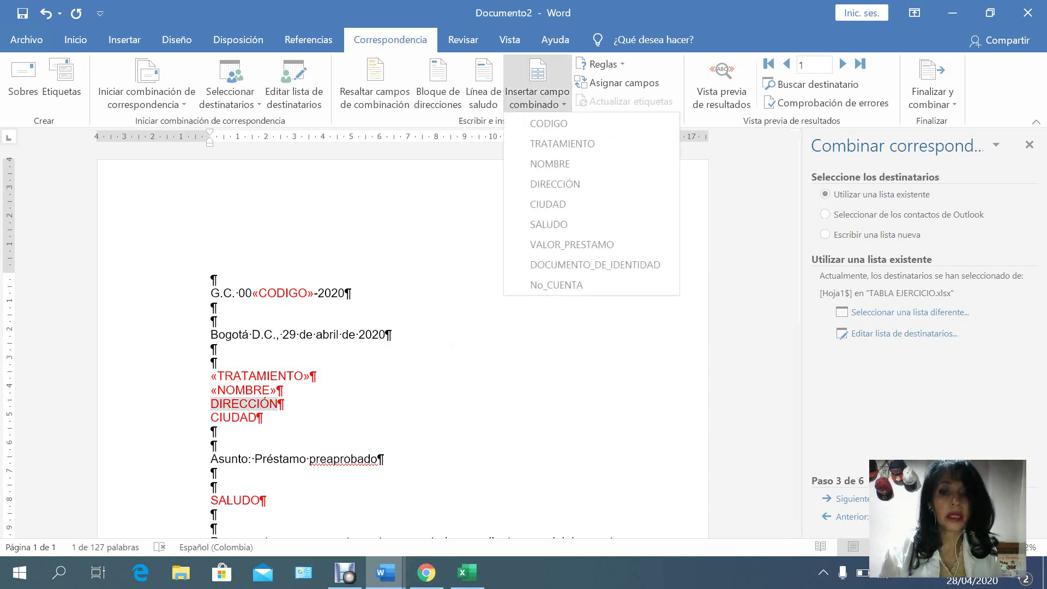
{"action": "left_click", "coordinate": [545, 183]}
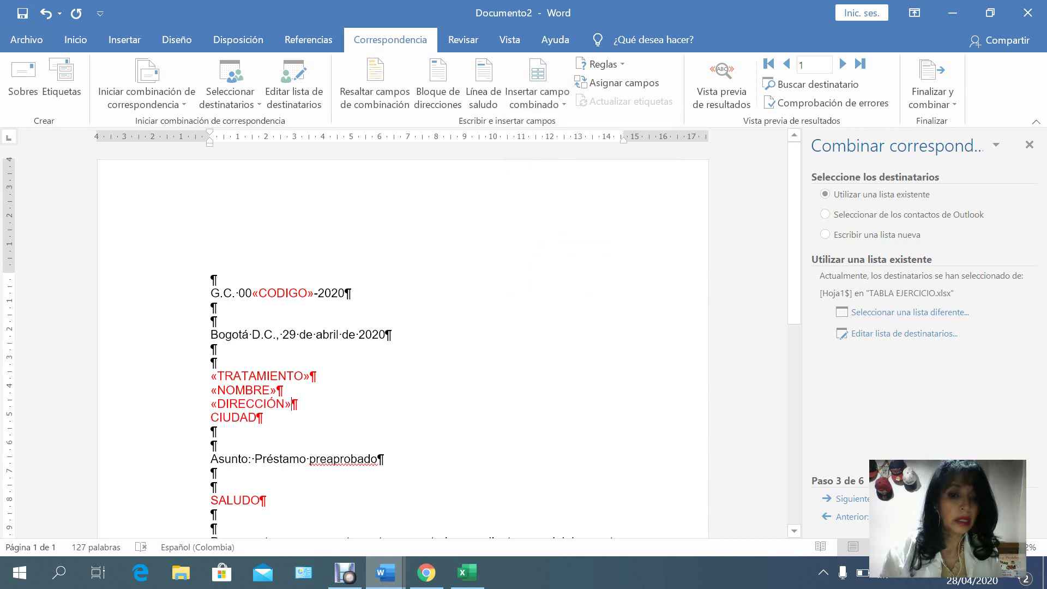
Replace the CIUDAD and SALUDO placeholders with the «CIUDAD» and «SALUDO» merge fields.
{"action": "left_click_drag", "start_coordinate": [210, 418], "coordinate": [263, 418]}
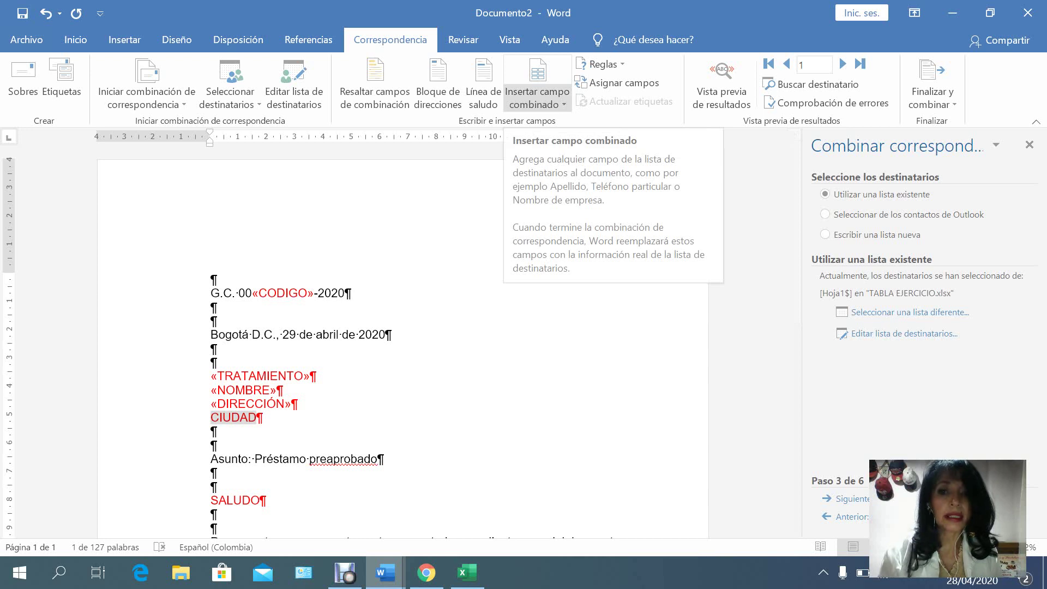
{"action": "left_click", "coordinate": [538, 101]}
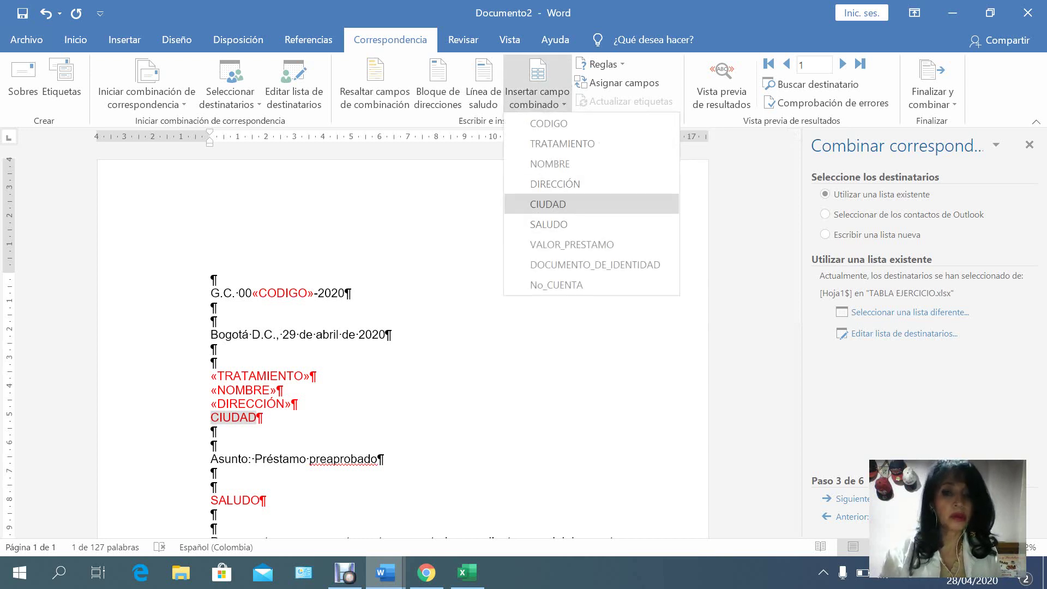
{"action": "left_click", "coordinate": [548, 204]}
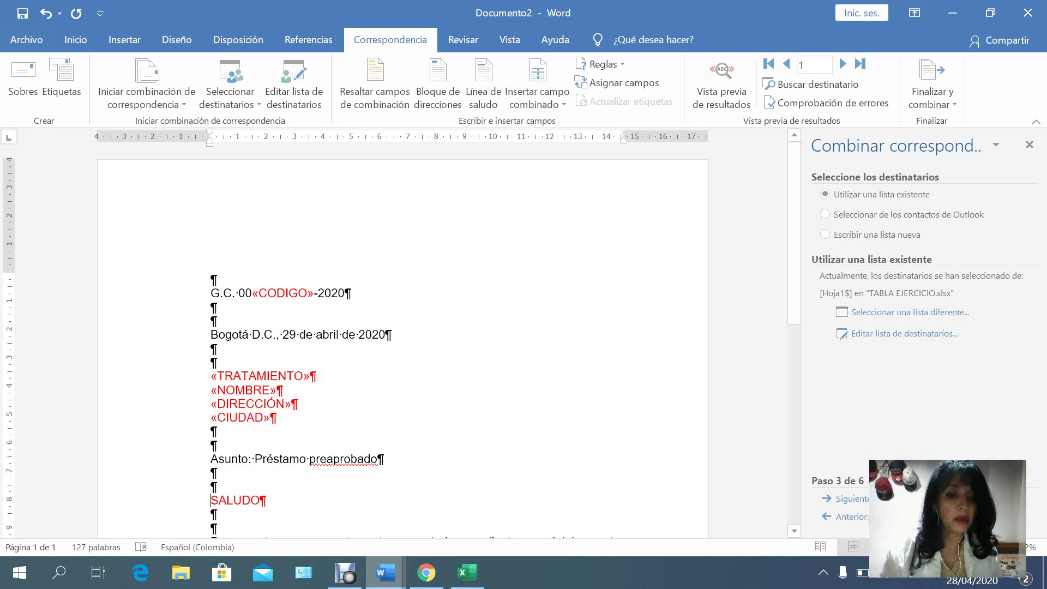
{"action": "left_click_drag", "start_coordinate": [210, 500], "coordinate": [266, 500]}
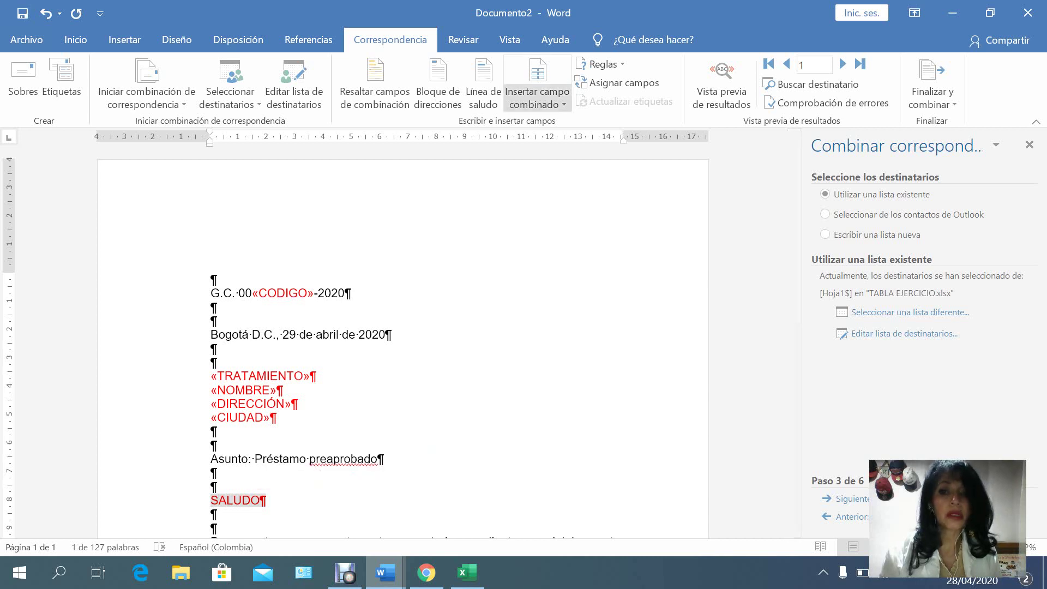
{"action": "left_click", "coordinate": [537, 104]}
{"action": "left_click", "coordinate": [549, 224]}
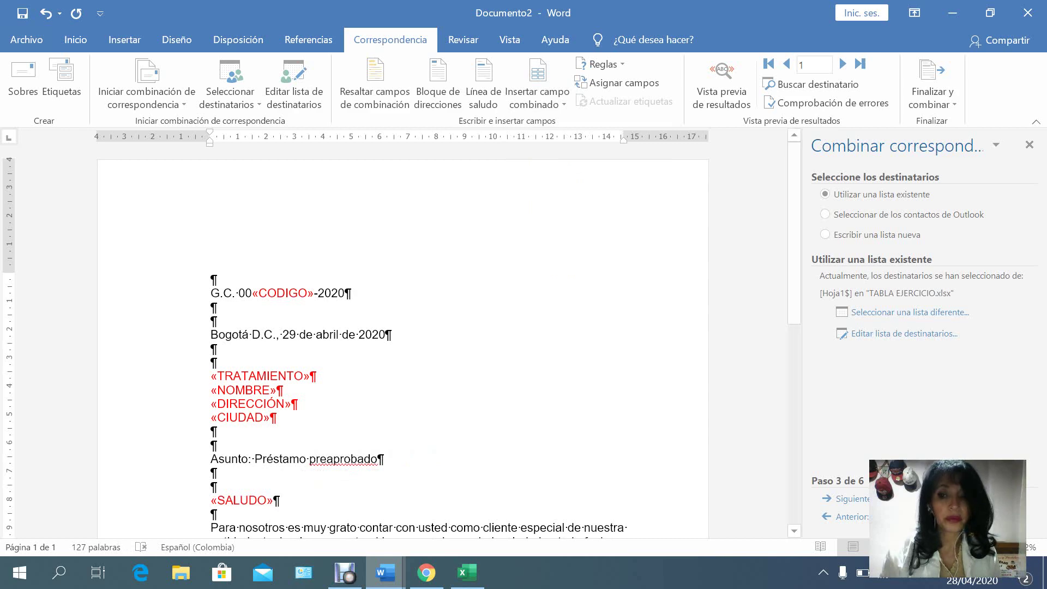
{"action": "scroll", "coordinate": [404, 349], "scroll_direction": "down", "scroll_amount": 2}
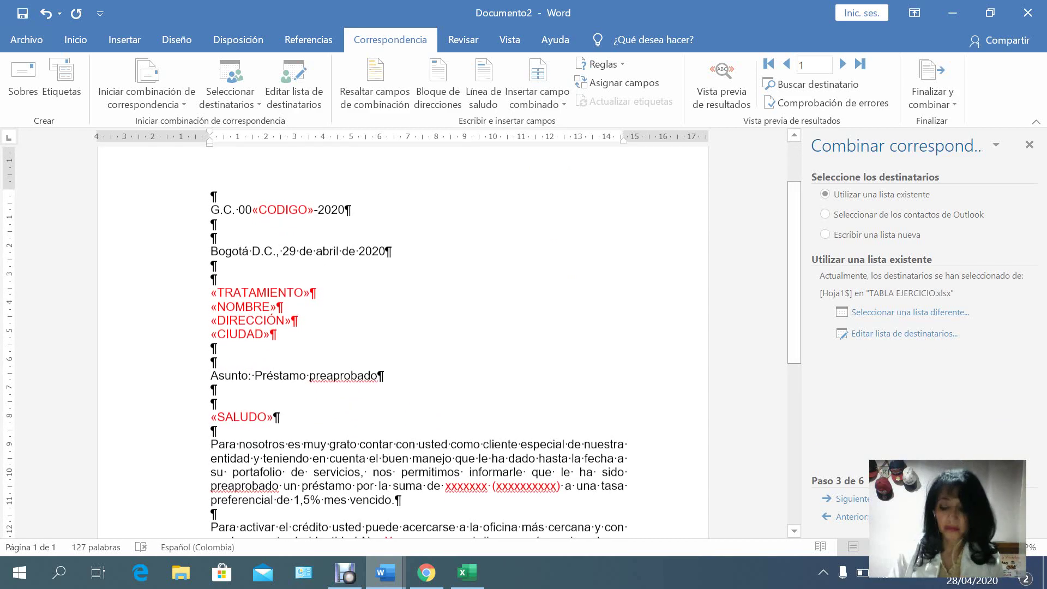
{"action": "scroll", "coordinate": [404, 338], "scroll_direction": "down", "scroll_amount": 5}
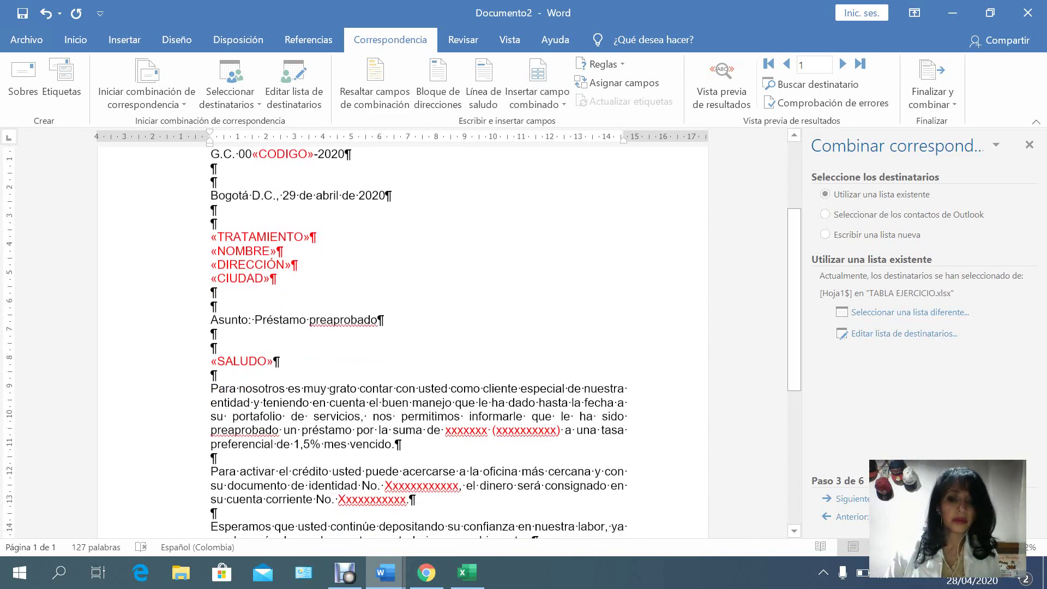
{"action": "scroll", "coordinate": [403, 338], "scroll_direction": "up", "scroll_amount": 7}
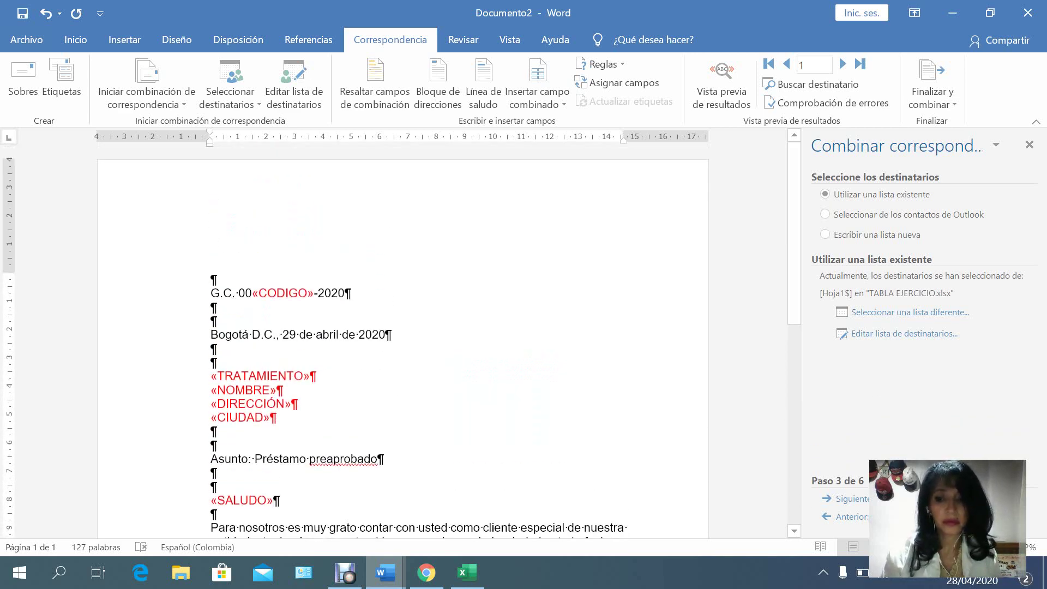
{"action": "scroll", "coordinate": [404, 338], "scroll_direction": "down", "scroll_amount": 3}
{"action": "scroll", "coordinate": [275, 399], "scroll_direction": "down", "scroll_amount": 4}
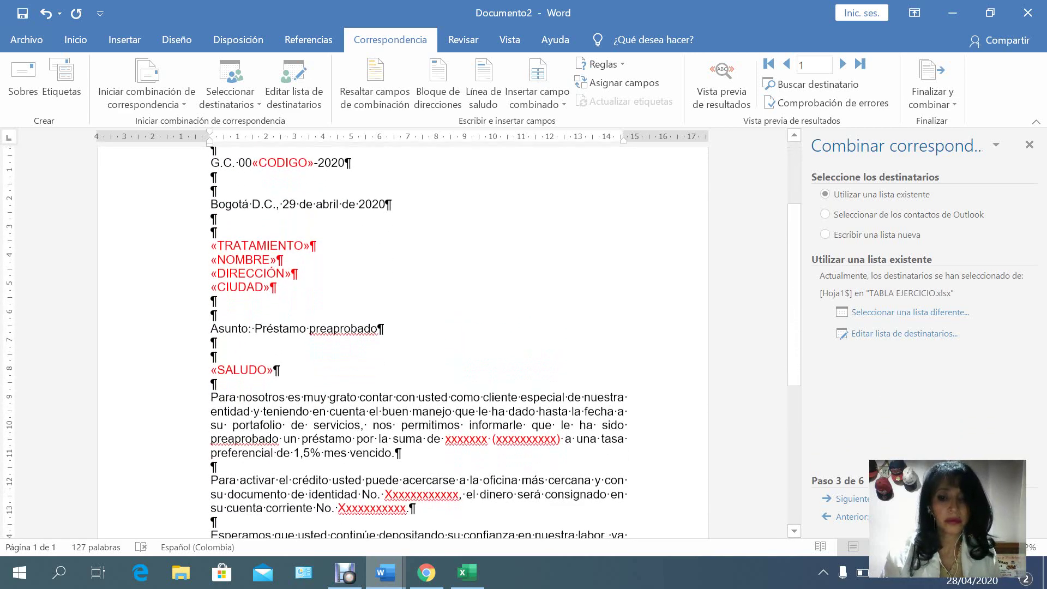
{"action": "scroll", "coordinate": [274, 238], "scroll_direction": "down", "scroll_amount": 1}
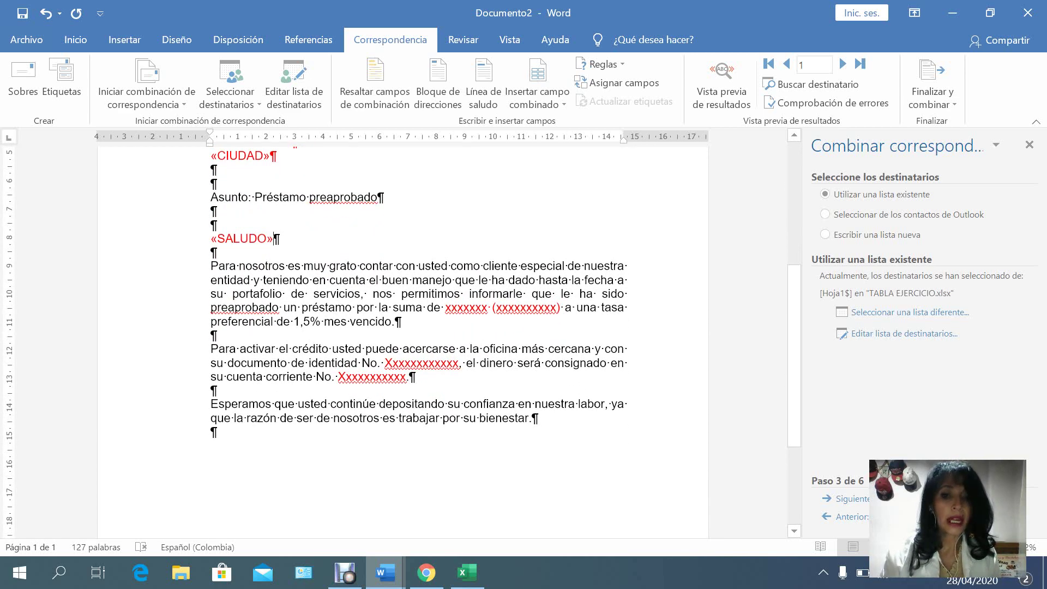
{"action": "left_click_drag", "start_coordinate": [445, 307], "coordinate": [557, 307]}
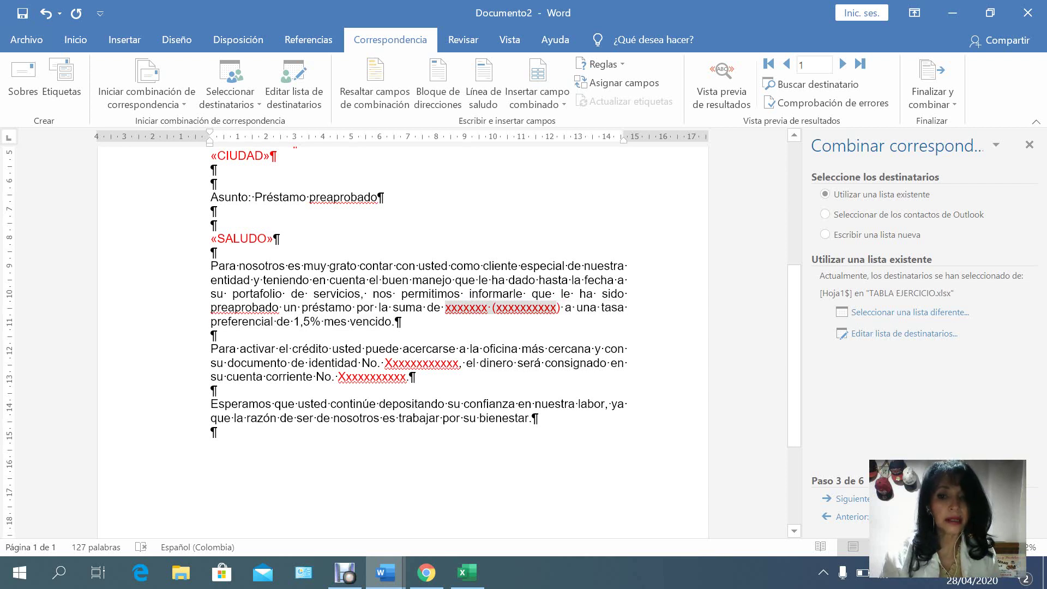
{"action": "left_click_drag", "start_coordinate": [557, 307], "coordinate": [559, 307]}
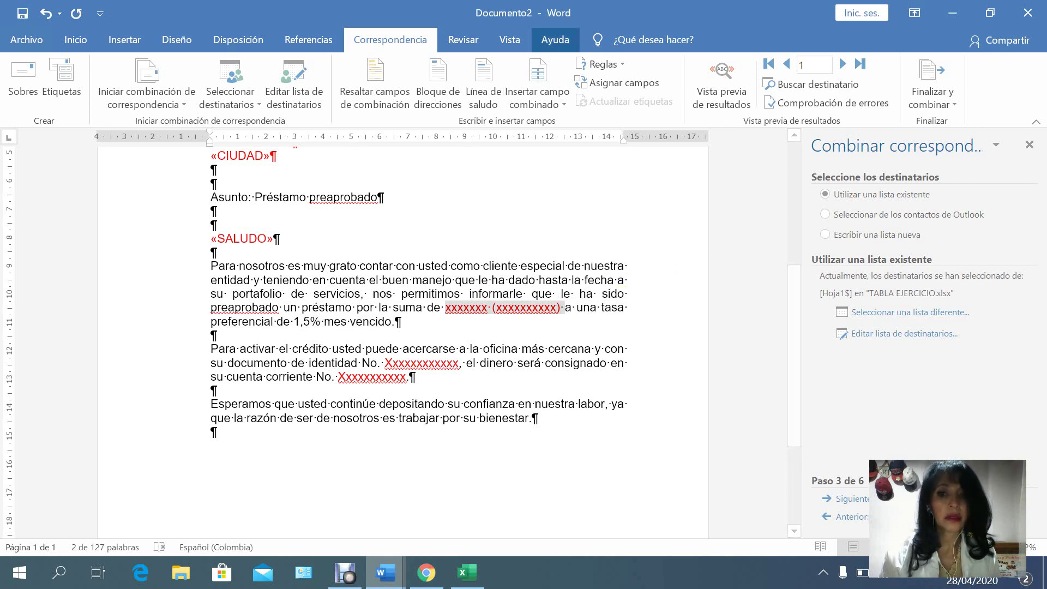
{"action": "left_click", "coordinate": [538, 71]}
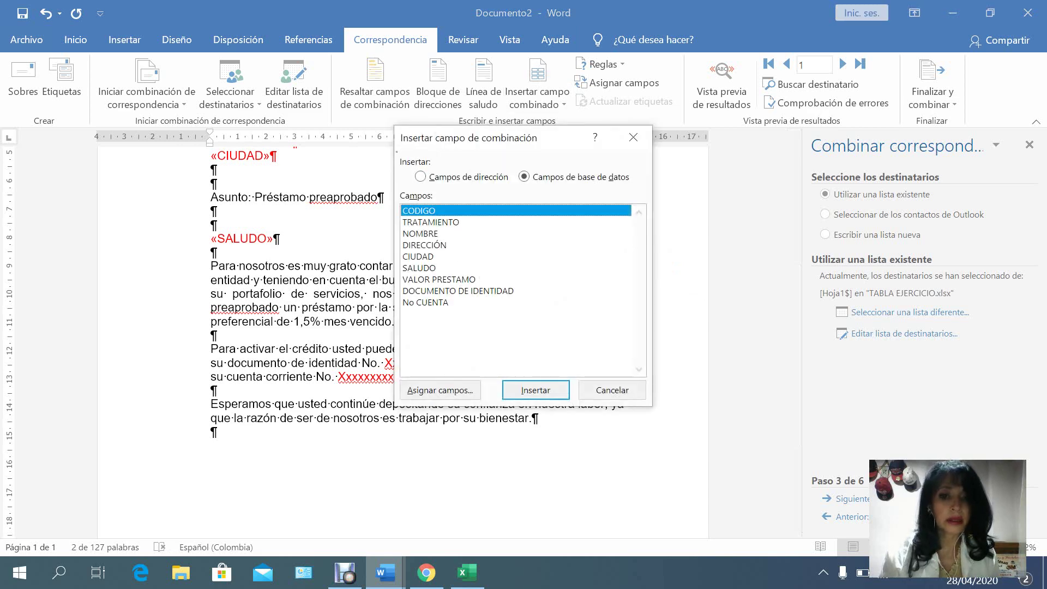
{"action": "left_click", "coordinate": [439, 279]}
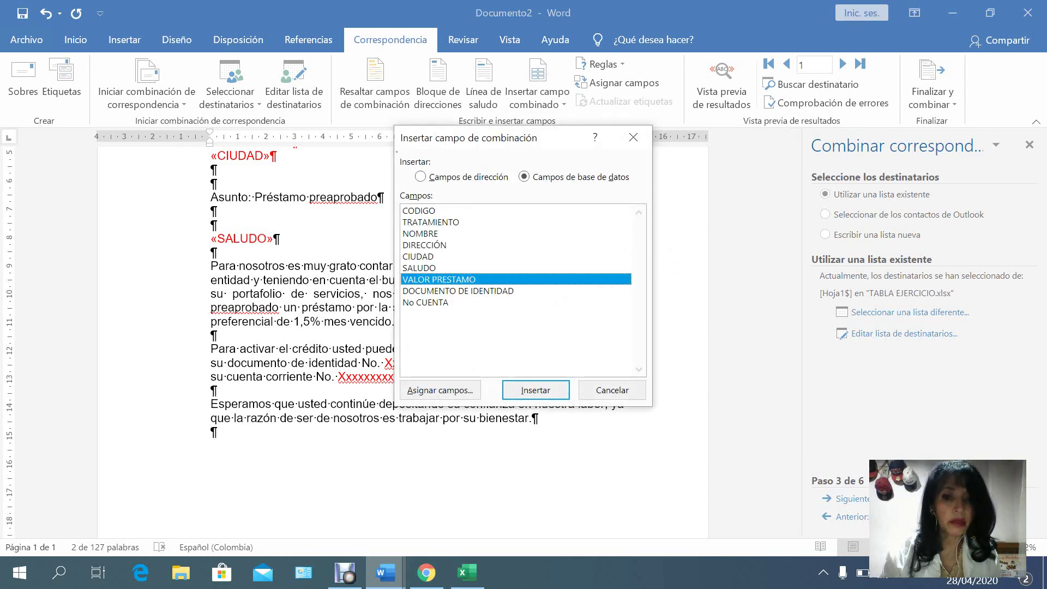
{"action": "left_click", "coordinate": [535, 390]}
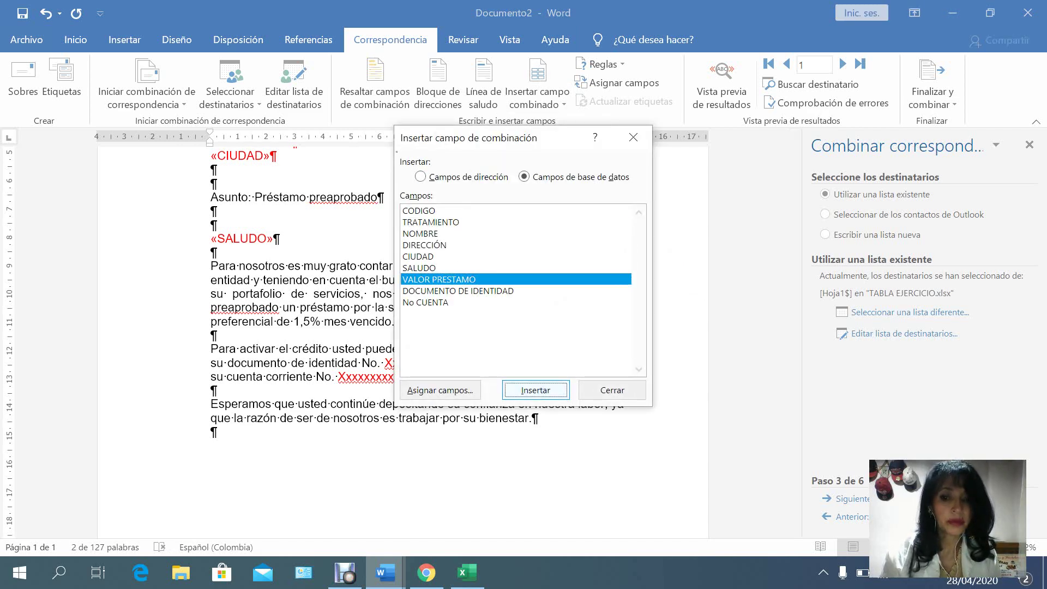
{"action": "left_click", "coordinate": [612, 390]}
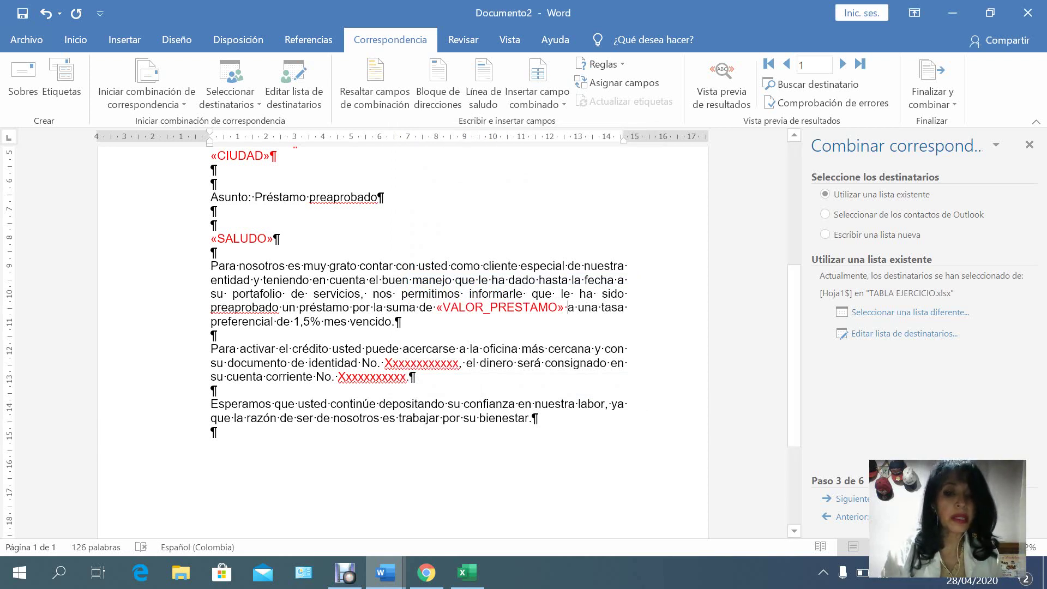
{"action": "left_click_drag", "start_coordinate": [385, 363], "coordinate": [461, 363]}
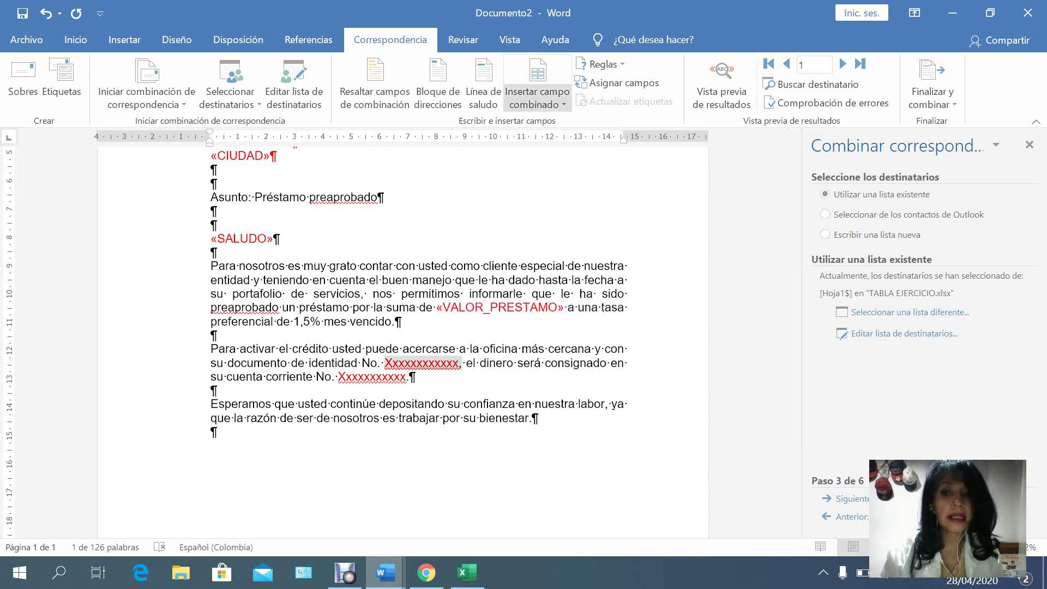
{"action": "left_click", "coordinate": [537, 103]}
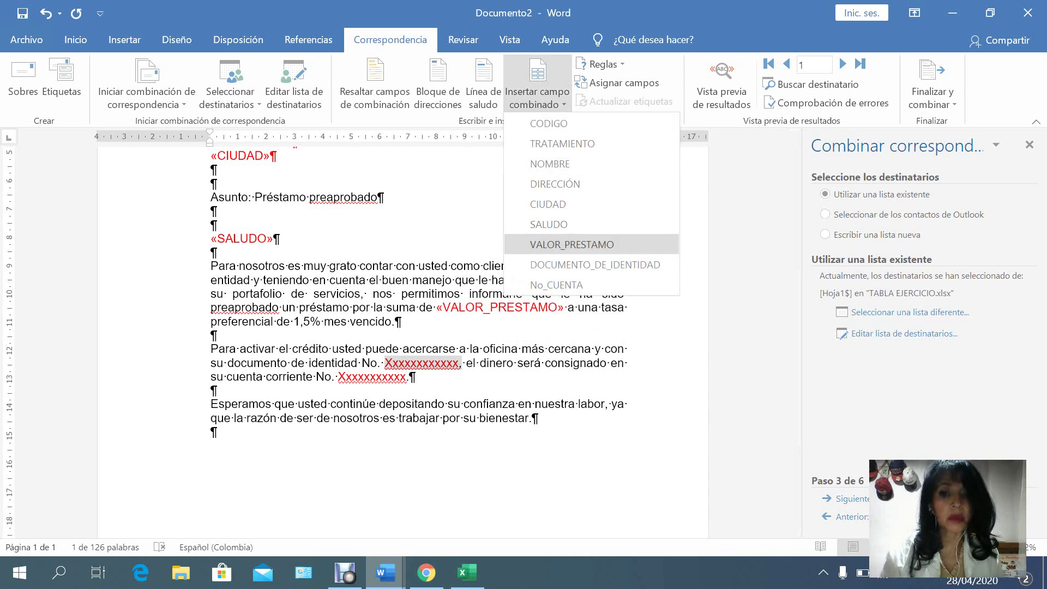
{"action": "left_click", "coordinate": [595, 265]}
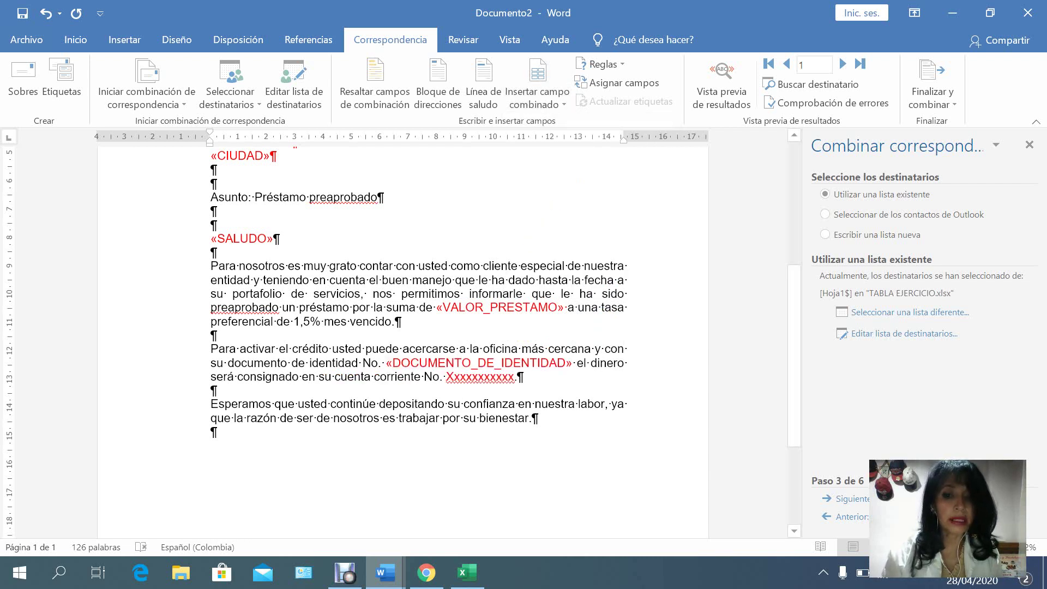
{"action": "left_click_drag", "start_coordinate": [446, 377], "coordinate": [514, 376]}
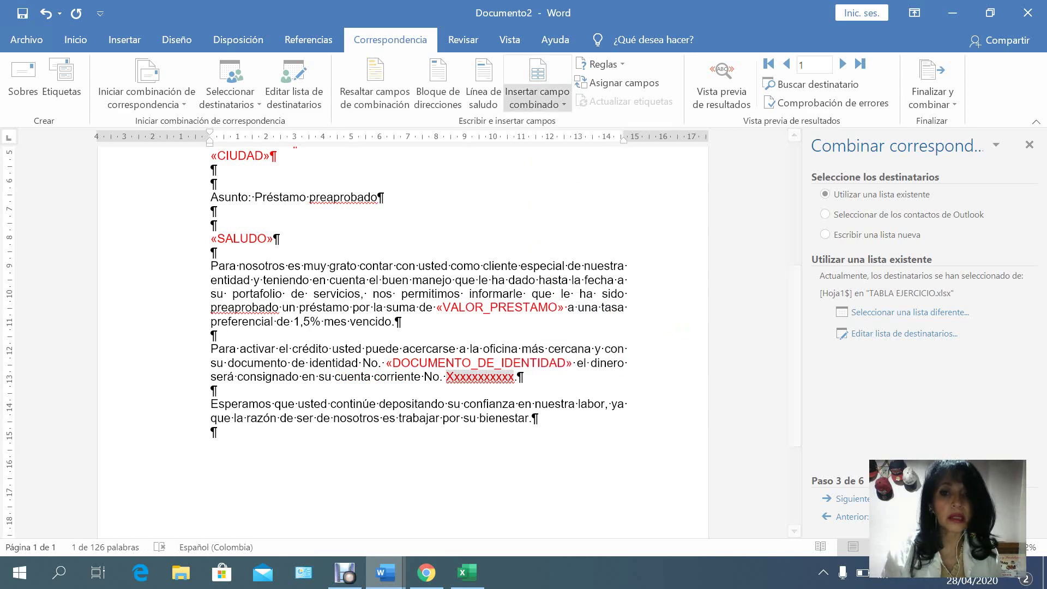
{"action": "left_click", "coordinate": [537, 71]}
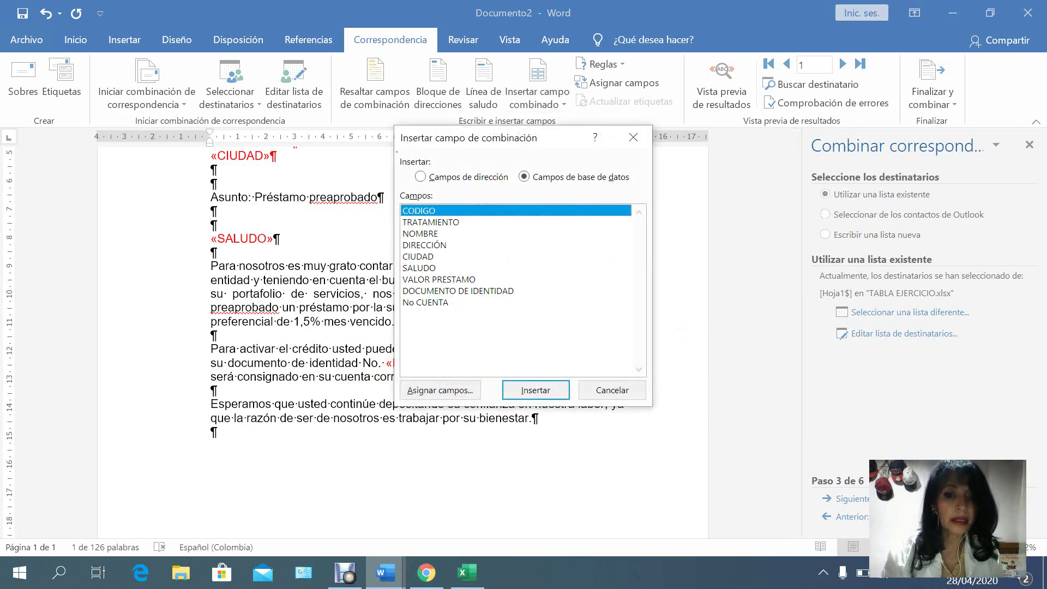
{"action": "left_click", "coordinate": [426, 303]}
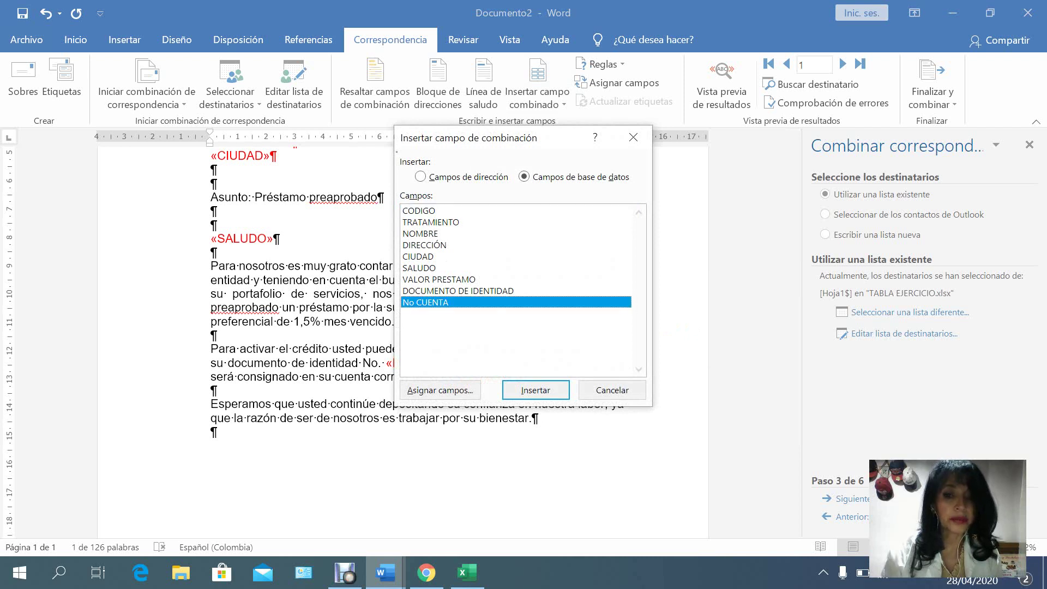
{"action": "key", "text": "Return"}
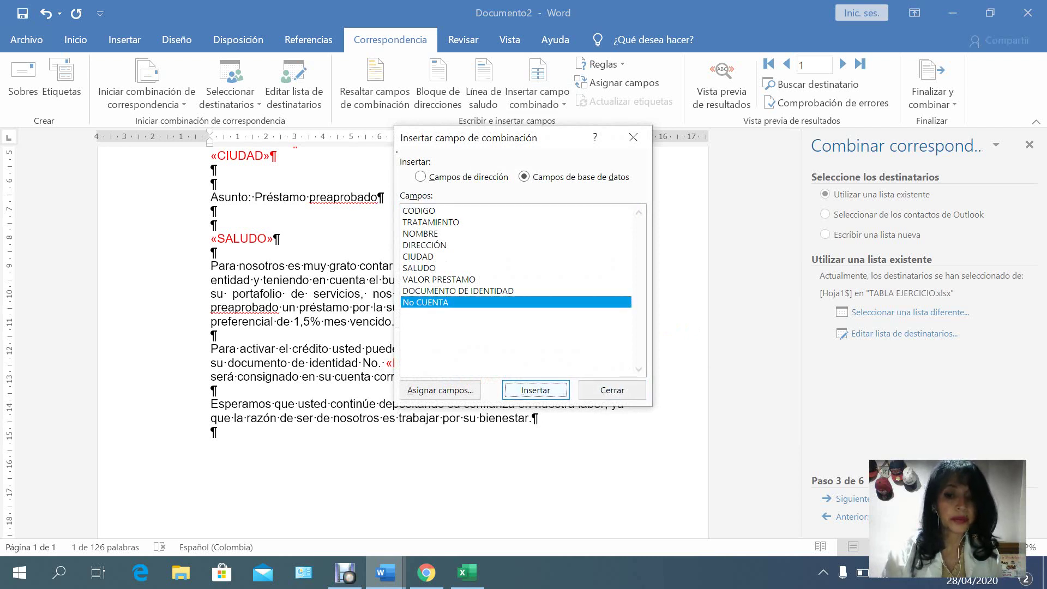
{"action": "key", "text": "Tab"}
{"action": "key", "text": "Return"}
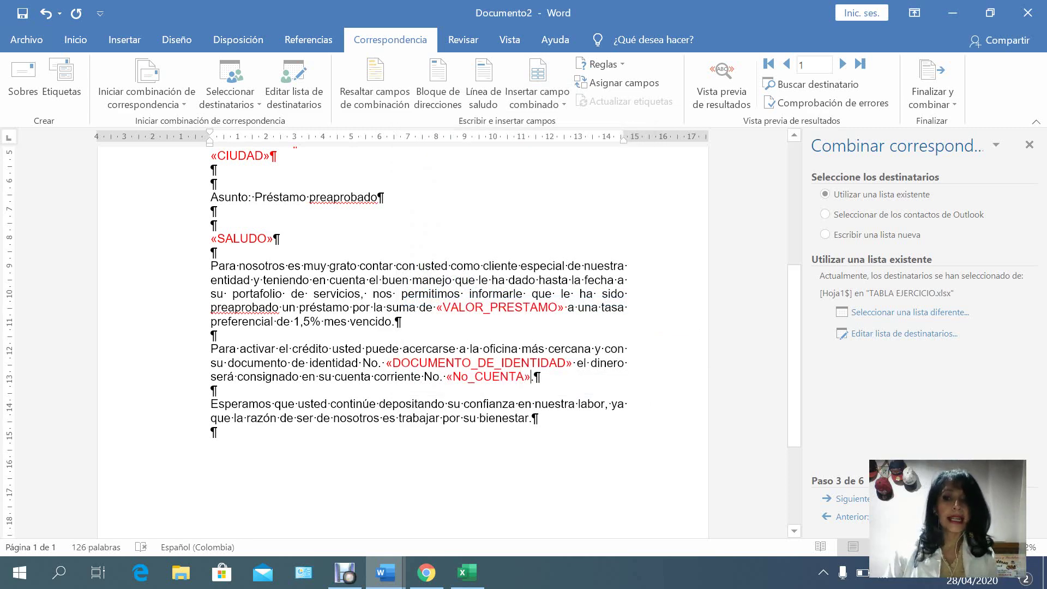
{"action": "scroll", "coordinate": [404, 343], "scroll_direction": "up", "scroll_amount": 7}
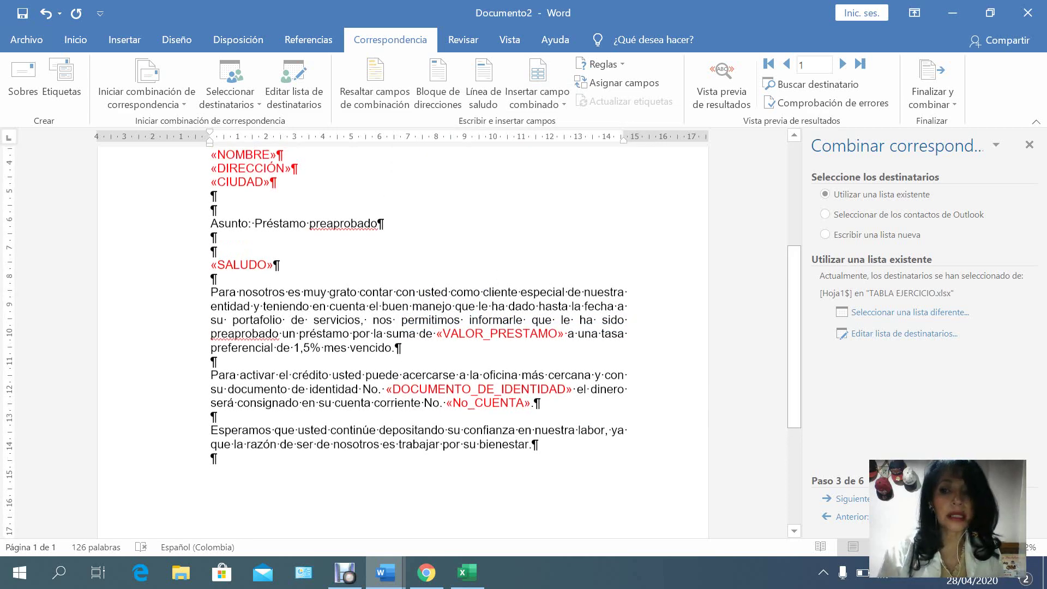
{"action": "scroll", "coordinate": [404, 343], "scroll_direction": "down", "scroll_amount": 6}
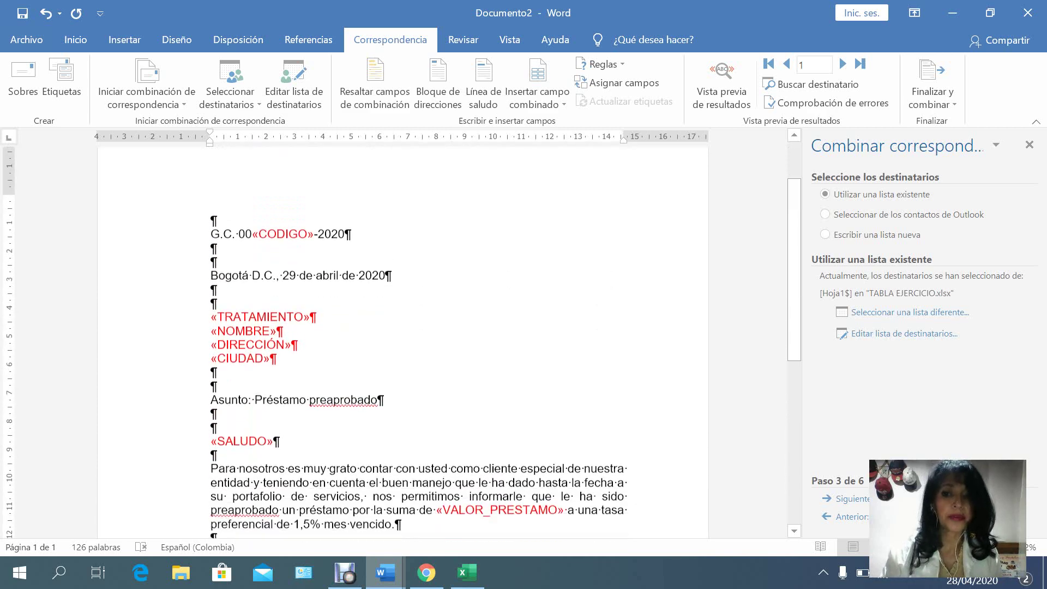
{"action": "scroll", "coordinate": [404, 344], "scroll_direction": "up", "scroll_amount": 5}
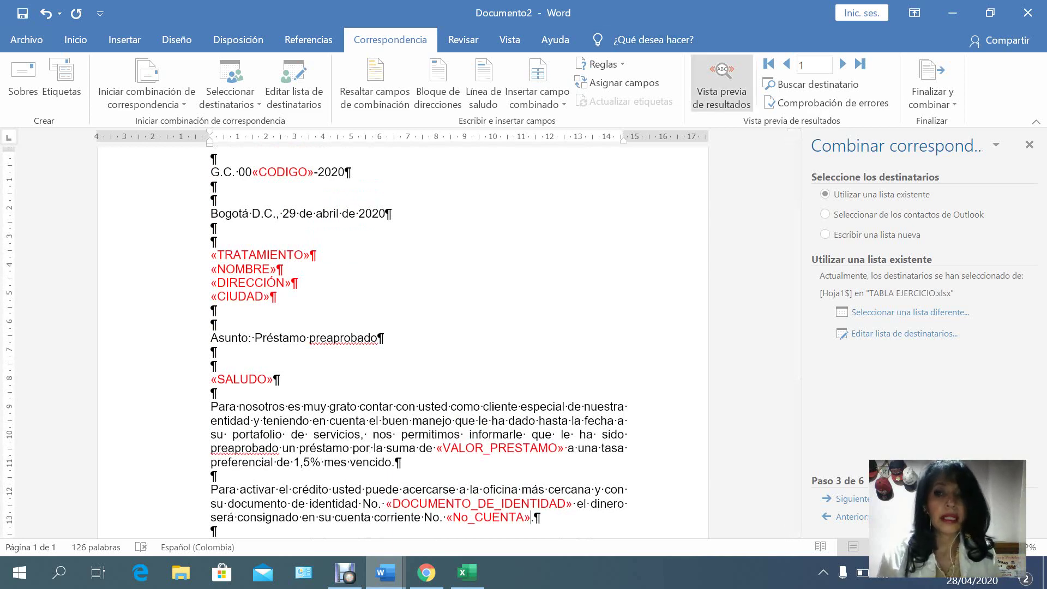
Preview the merged letter and step through records 1 to 6, ending on the Señora record.
{"action": "left_click", "coordinate": [721, 81]}
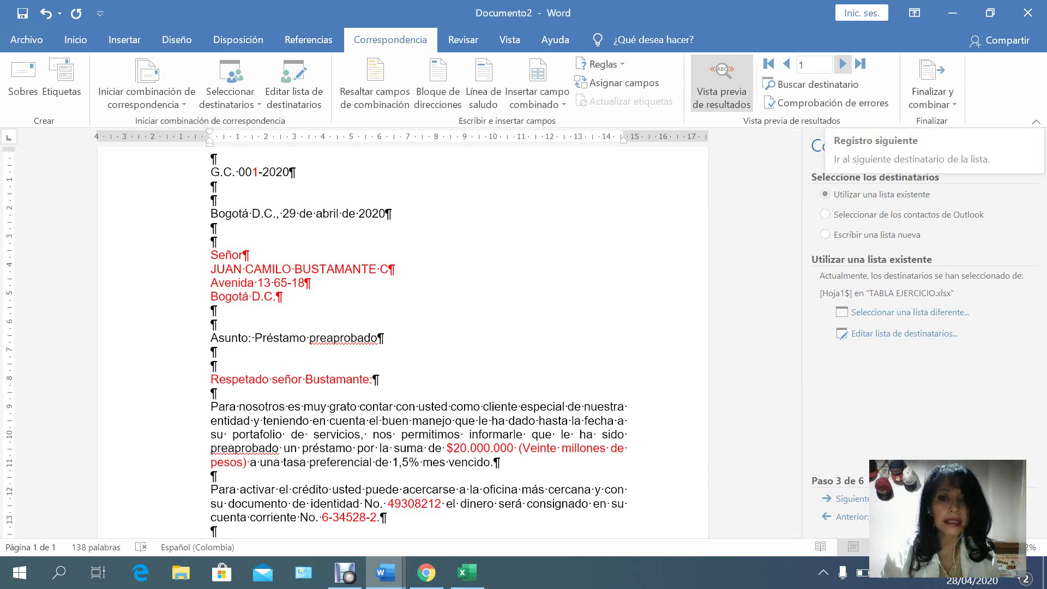
{"action": "left_click", "coordinate": [843, 64]}
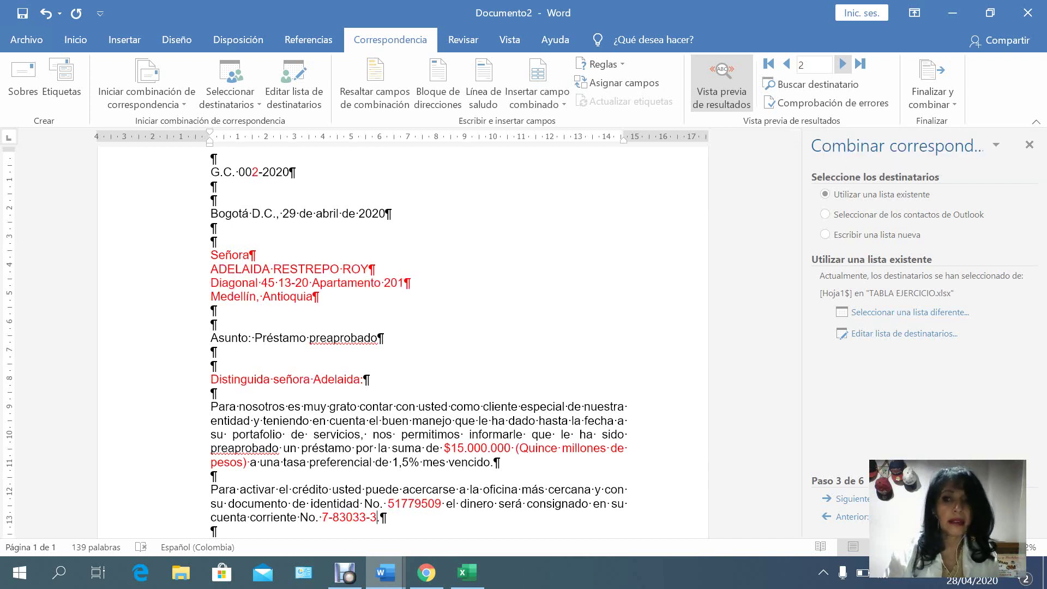
{"action": "left_click", "coordinate": [843, 65]}
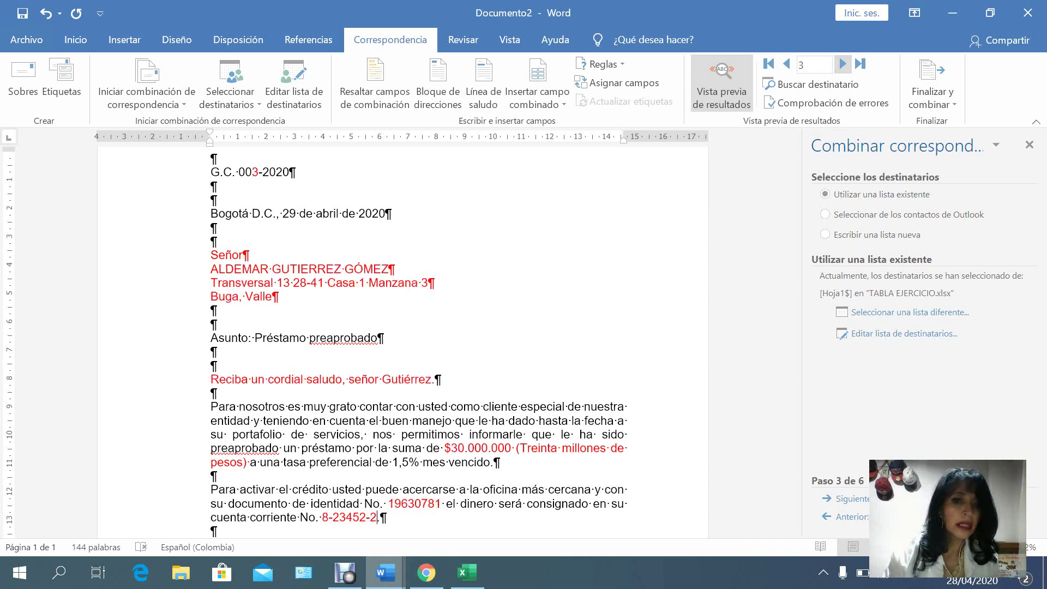
{"action": "left_click", "coordinate": [843, 65]}
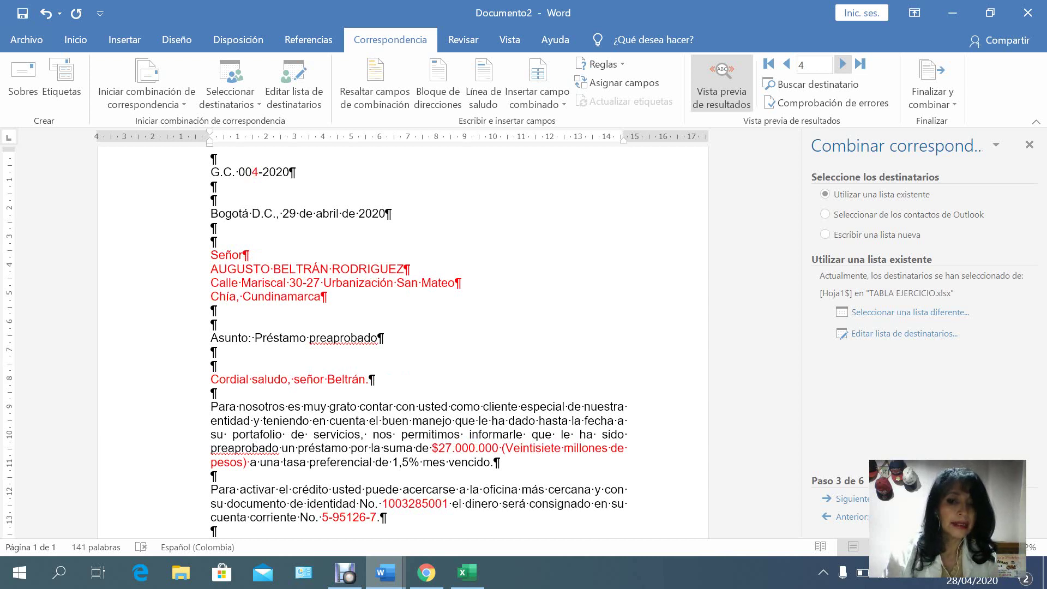
{"action": "left_click", "coordinate": [843, 64]}
{"action": "left_click", "coordinate": [842, 64]}
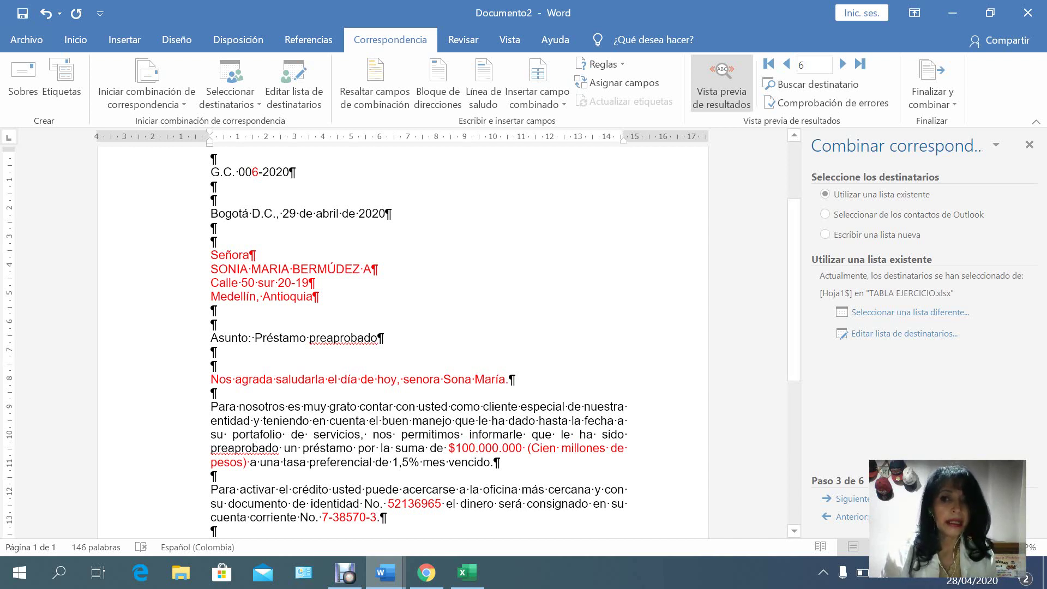
{"action": "scroll", "coordinate": [419, 338], "scroll_direction": "down", "scroll_amount": 5}
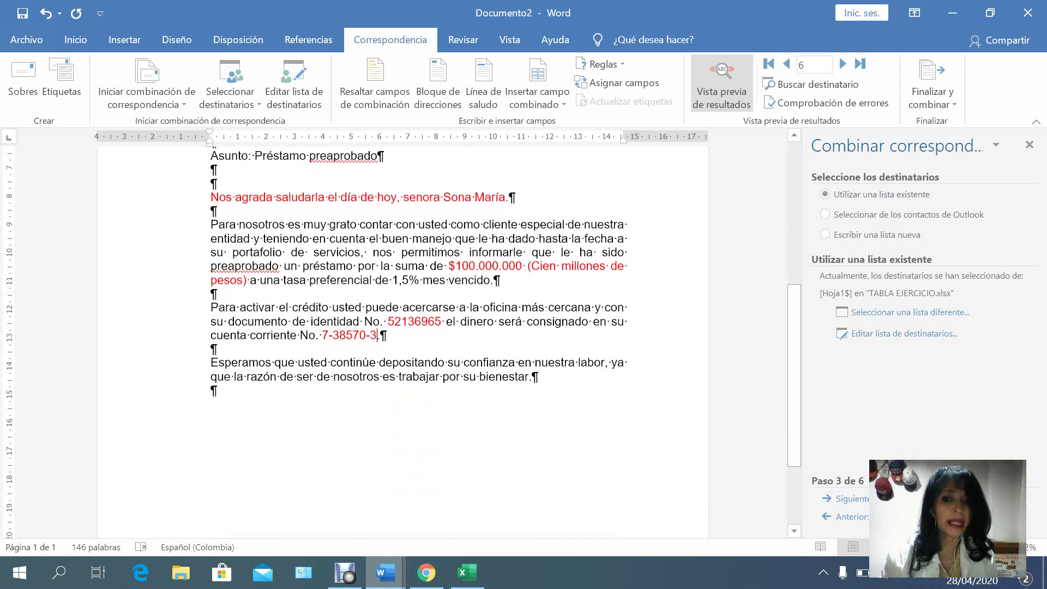
{"action": "scroll", "coordinate": [404, 338], "scroll_direction": "down", "scroll_amount": 2}
{"action": "scroll", "coordinate": [404, 338], "scroll_direction": "up", "scroll_amount": 10}
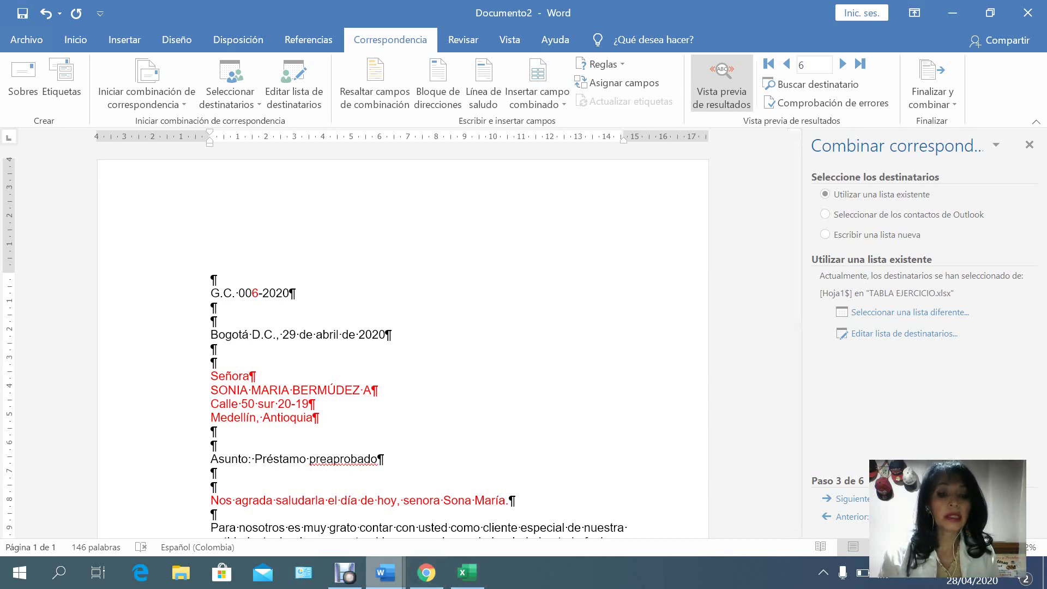
Enable editing of the bank letter and add blank paragraphs above its body.
{"action": "mouse_move", "coordinate": [385, 573]}
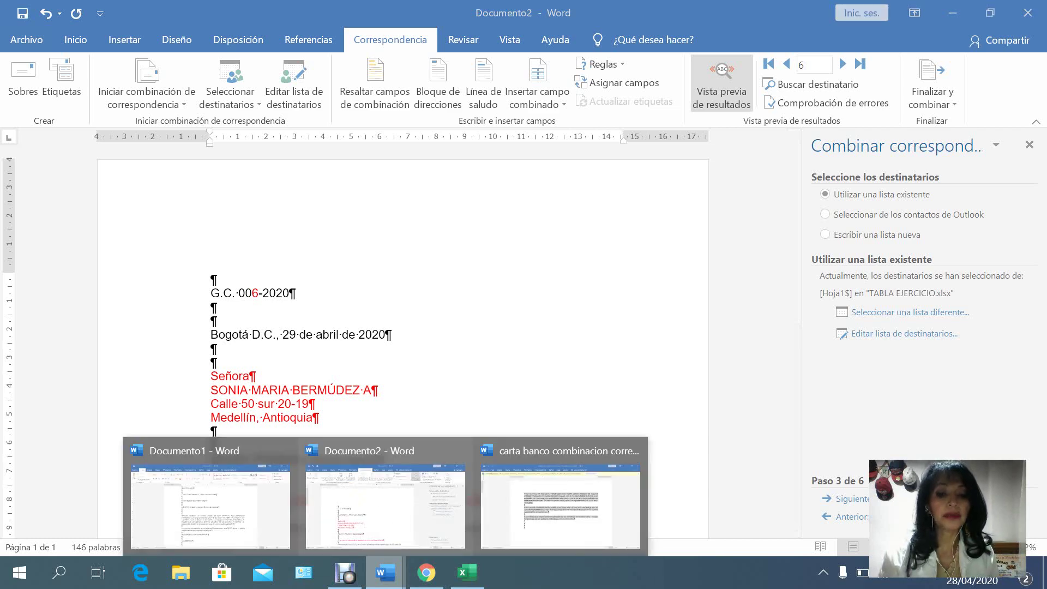
{"action": "left_click", "coordinate": [605, 502]}
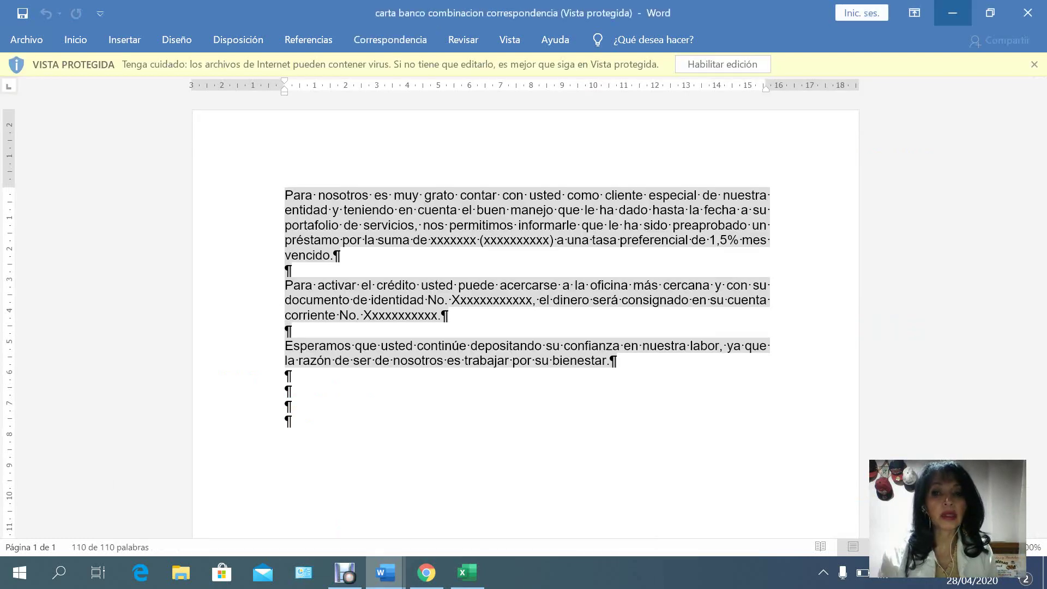
{"action": "left_click", "coordinate": [722, 64]}
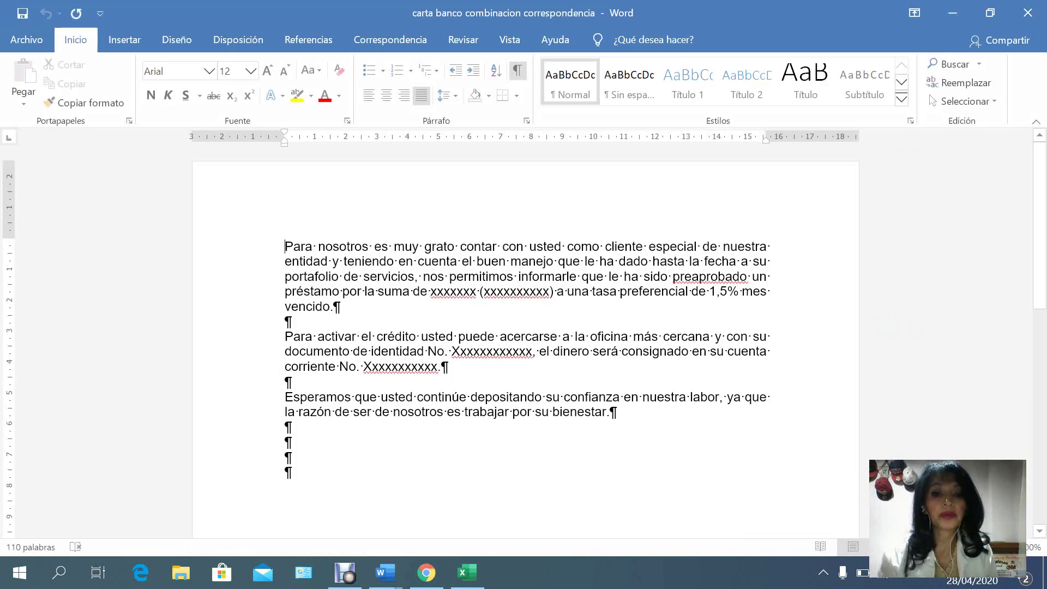
{"action": "key", "text": "shift+Down"}
{"action": "key", "text": "shift+Down"}
{"action": "key", "text": "ctrl+shift+Right"}
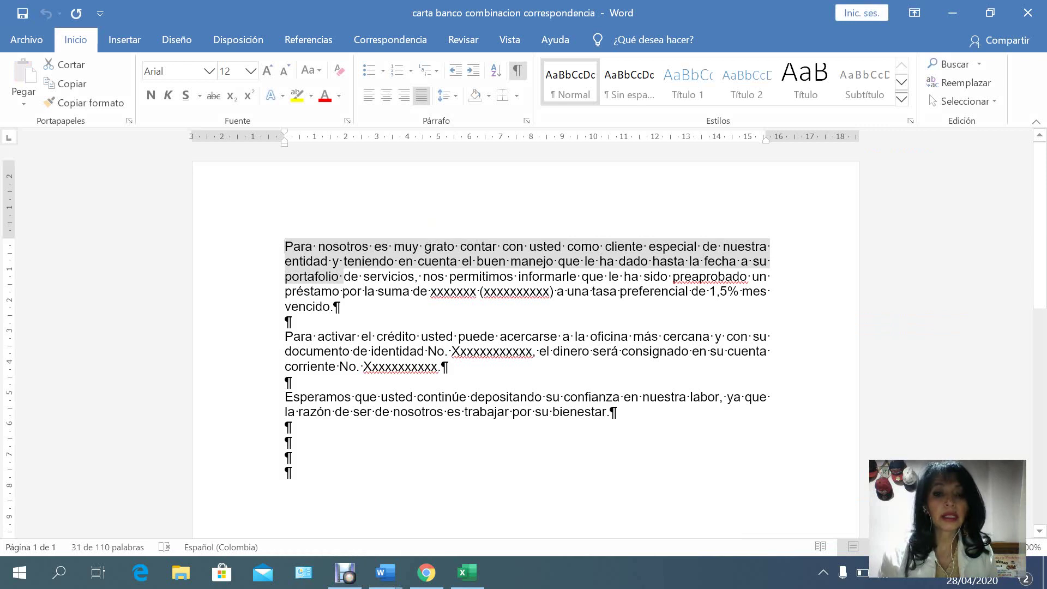
{"action": "key", "text": "Left"}
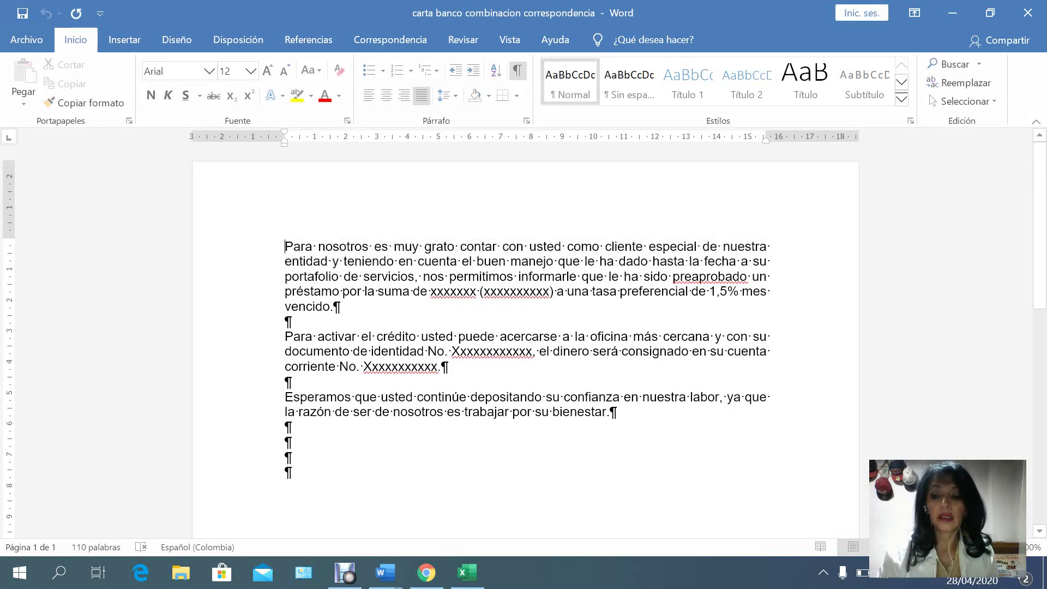
{"action": "key", "text": "Return"}
{"action": "key", "text": "Return"}
{"action": "key", "text": "Return"}
{"action": "key", "text": "Return"}
{"action": "key", "text": "Return"}
{"action": "key", "text": "Return"}
{"action": "key", "text": "Return"}
{"action": "key", "text": "Return"}
{"action": "key", "text": "Return"}
{"action": "key", "text": "Return"}
{"action": "key", "text": "Return"}
{"action": "key", "text": "Return"}
{"action": "key", "text": "Return"}
{"action": "key", "text": "Return"}
{"action": "key", "text": "Return"}
{"action": "key", "text": "Return"}
{"action": "key", "text": "Return"}
{"action": "key", "text": "Return"}
{"action": "key", "text": "Return"}
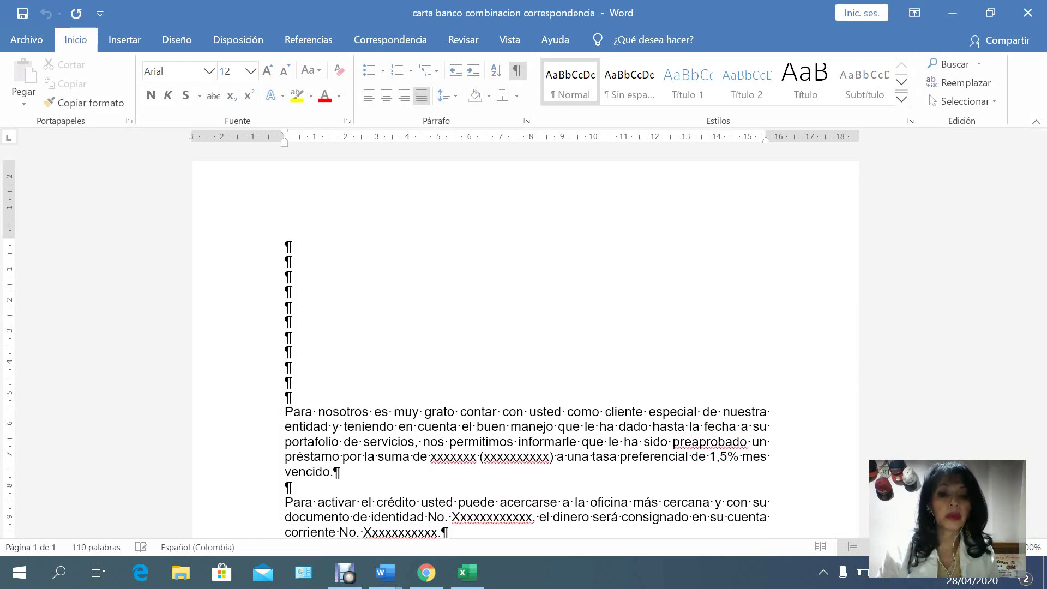
{"action": "key", "text": "Return"}
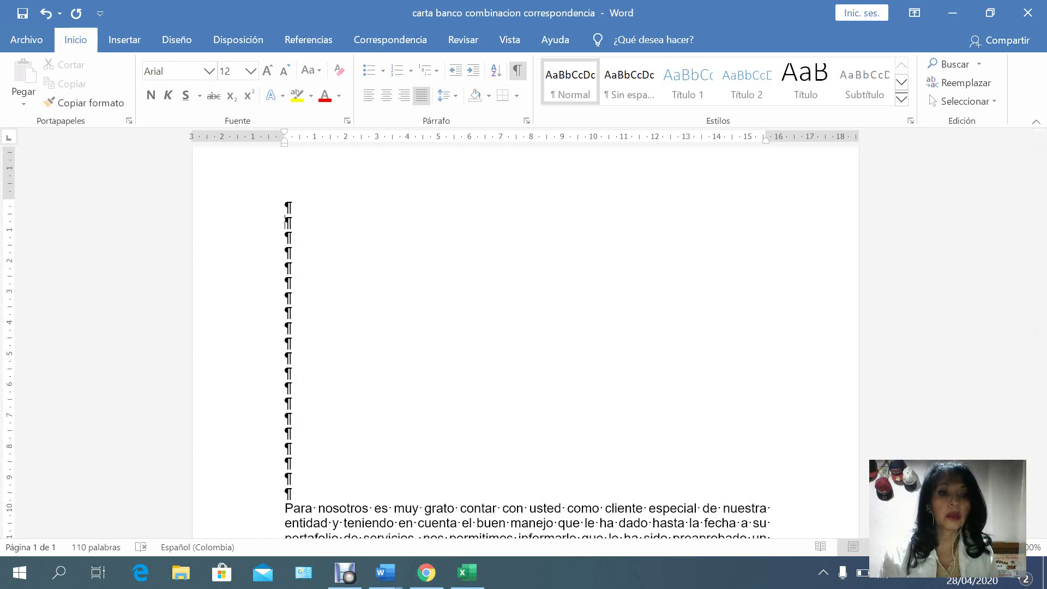
Apply the last custom 4 cm/3 cm margins and type 'G.F. 00-2020NUMERO' on the first line.
{"action": "left_click", "coordinate": [239, 39]}
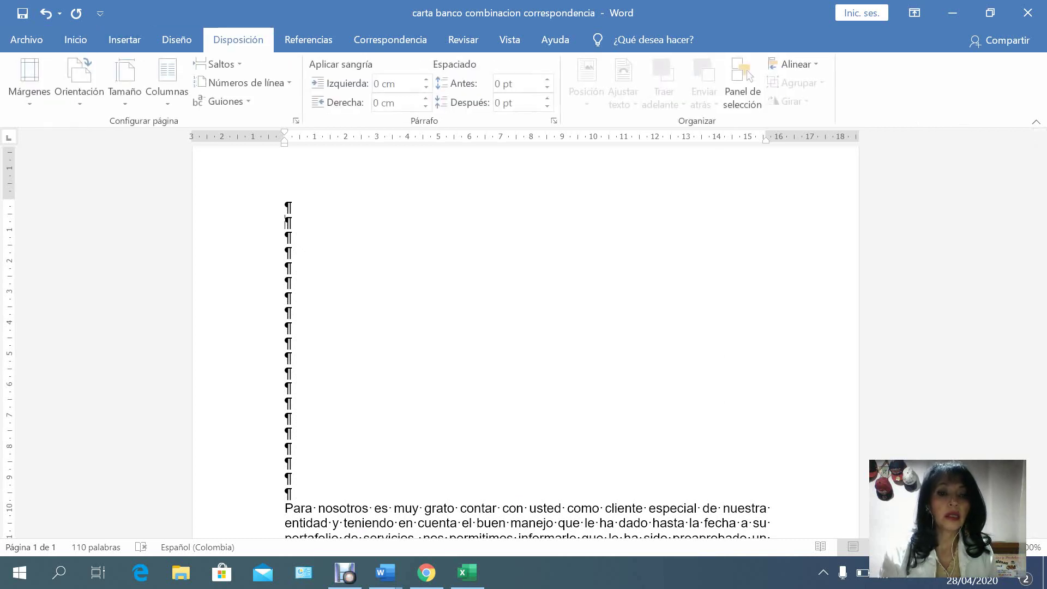
{"action": "left_click", "coordinate": [30, 76]}
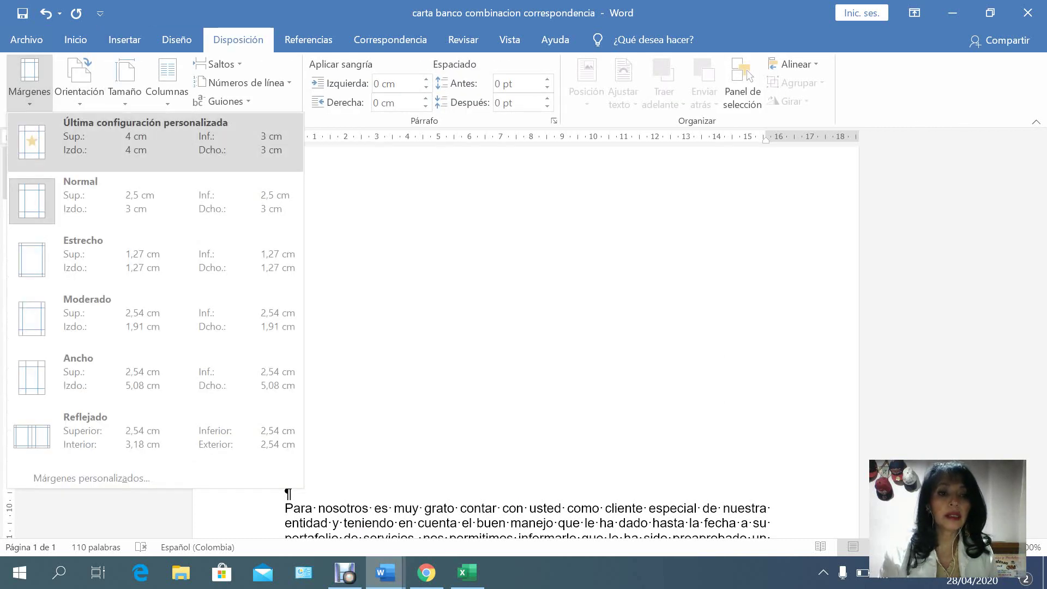
{"action": "left_click", "coordinate": [156, 142]}
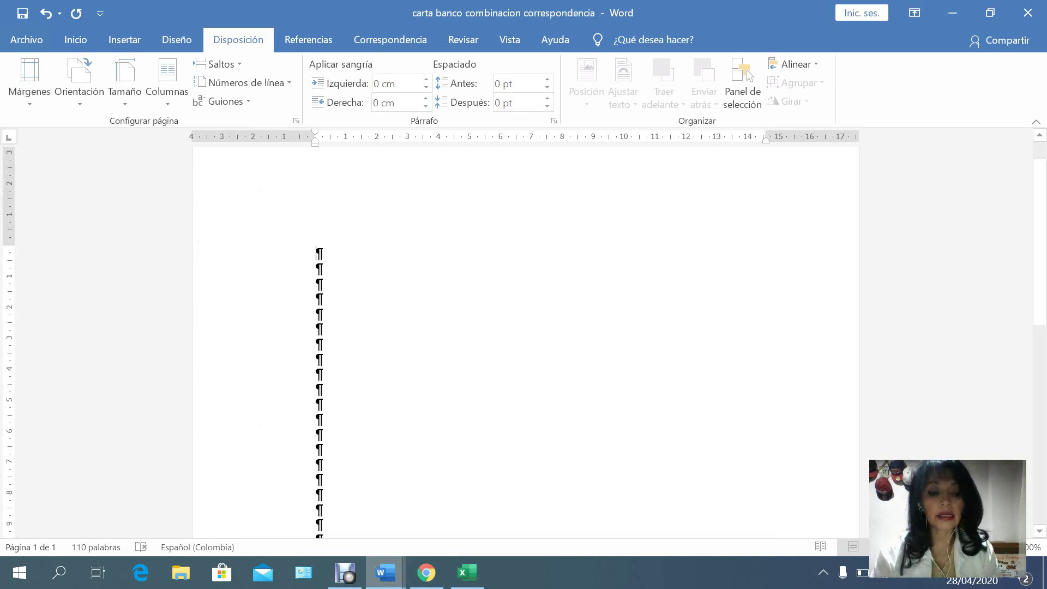
{"action": "type", "text": "G.F."}
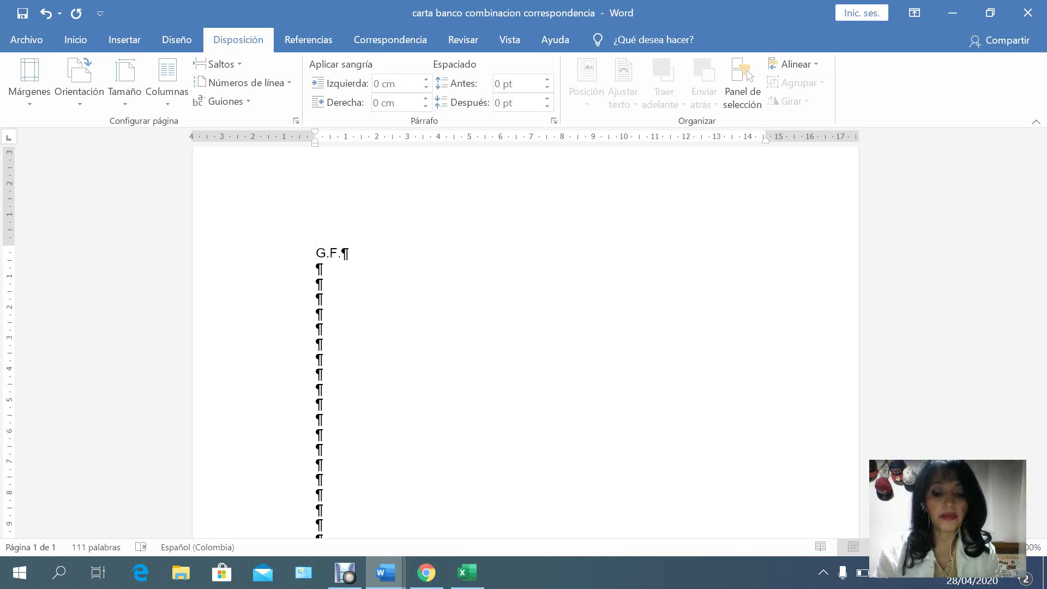
{"action": "type", "text": " 00"}
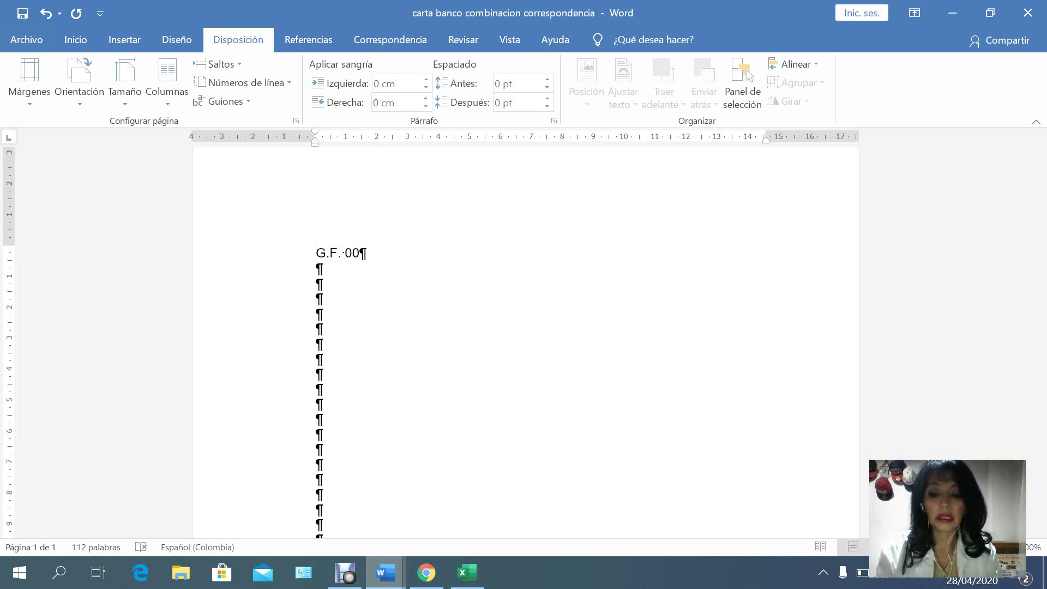
{"action": "type", "text": "-2020"}
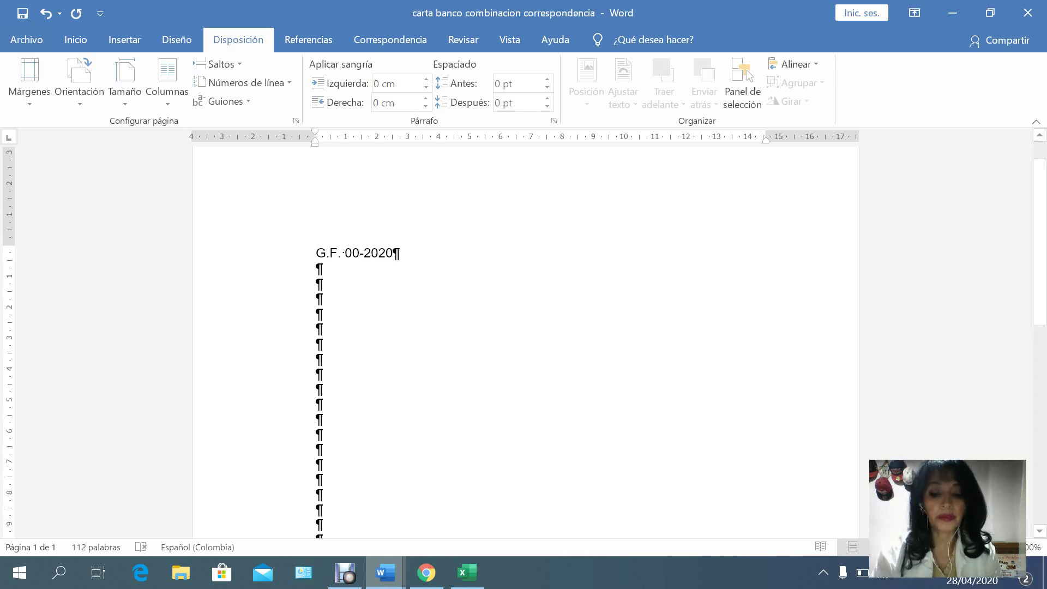
{"action": "type", "text": "N"}
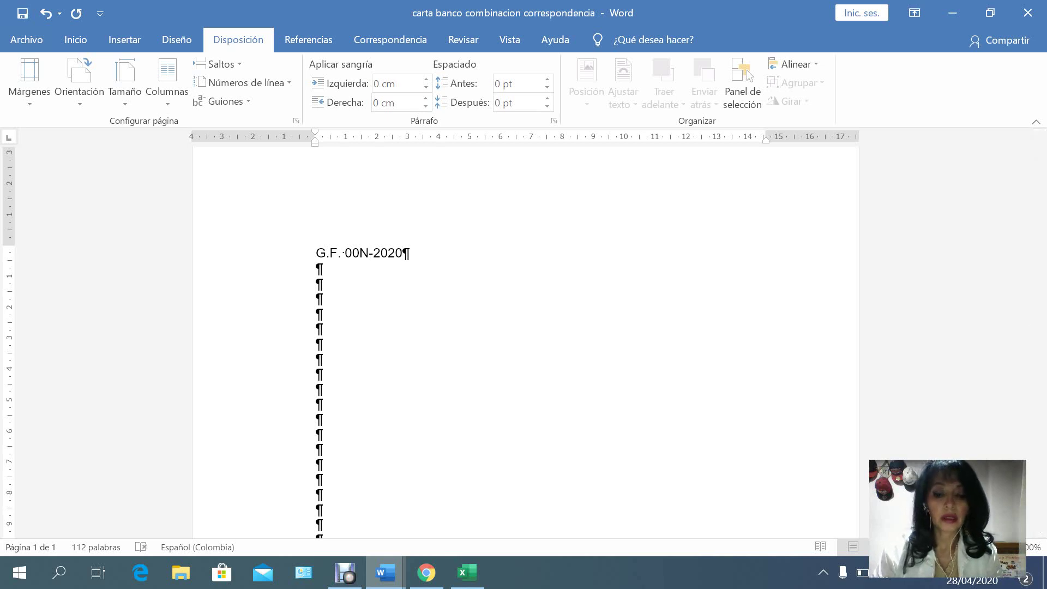
{"action": "type", "text": "UMERO"}
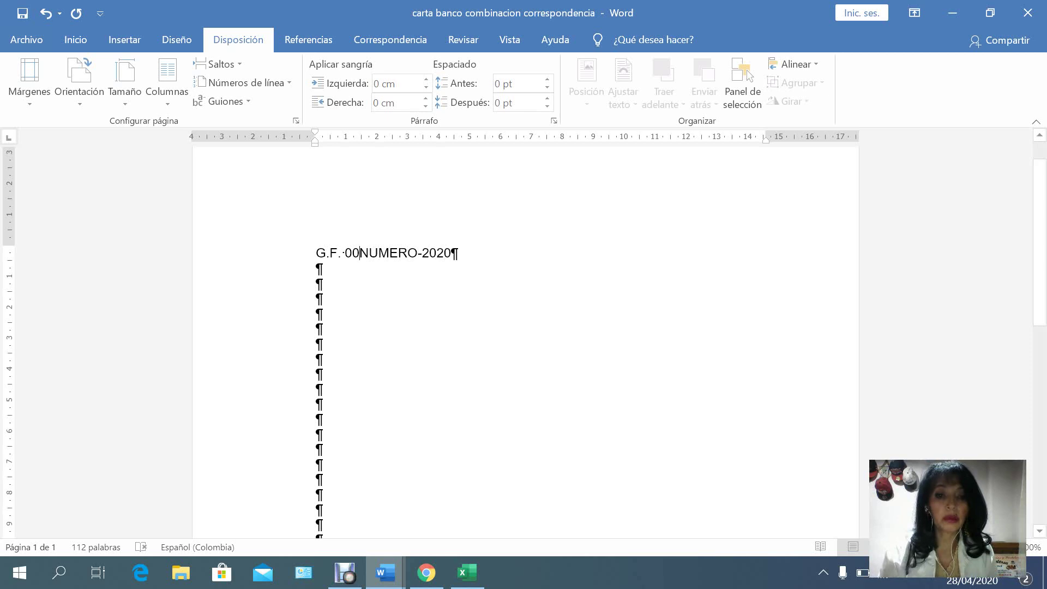
Colour NUMERO red in the G.F. 00NUMERO-2020 line and begin the date 'Bogotá D.C., 29 DE'.
{"action": "left_click_drag", "start_coordinate": [359, 253], "coordinate": [418, 252]}
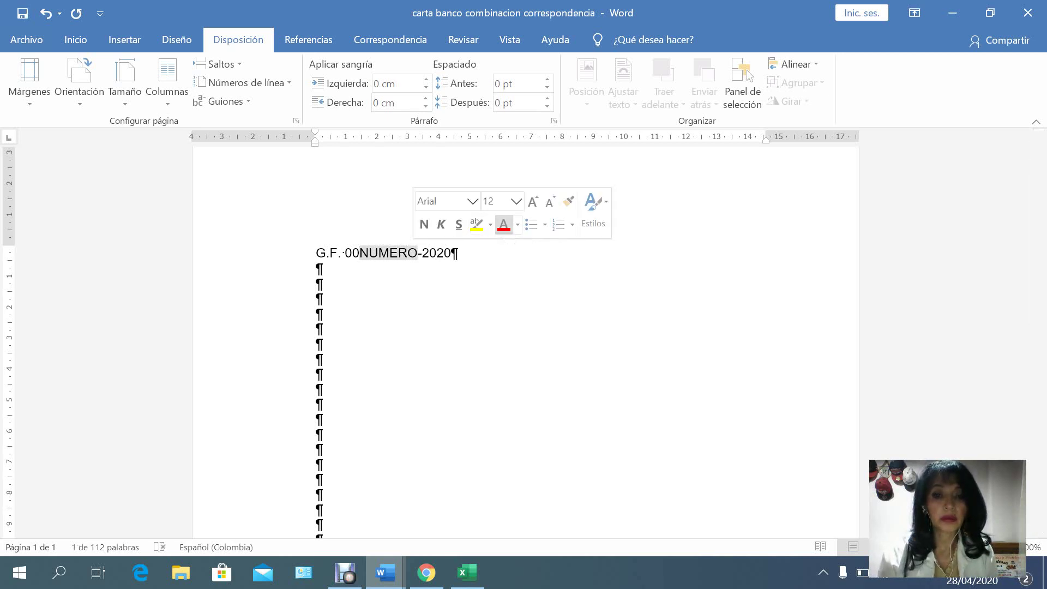
{"action": "left_click", "coordinate": [503, 224]}
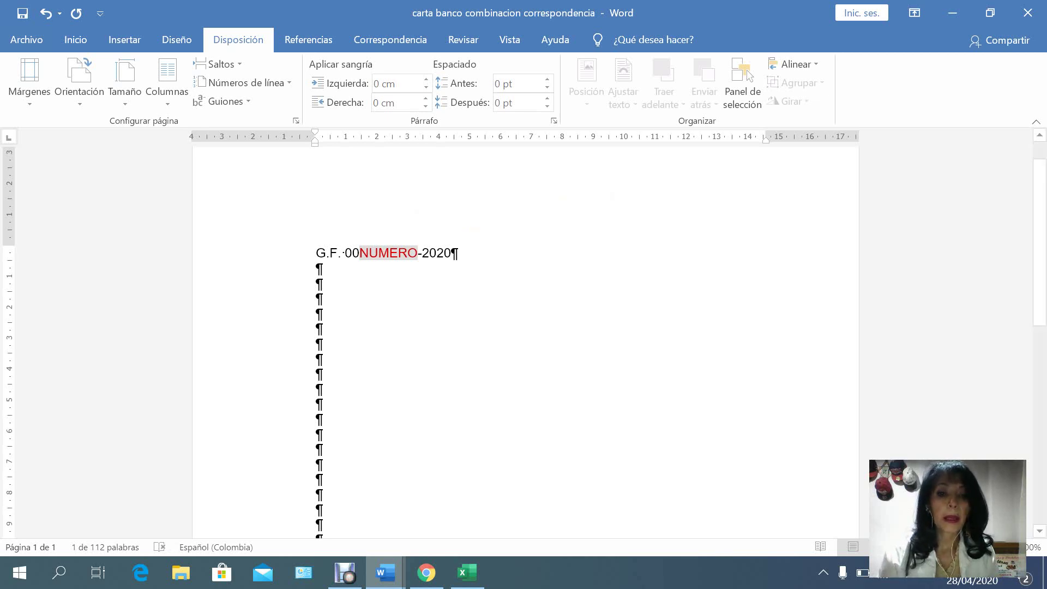
{"action": "left_click", "coordinate": [316, 298]}
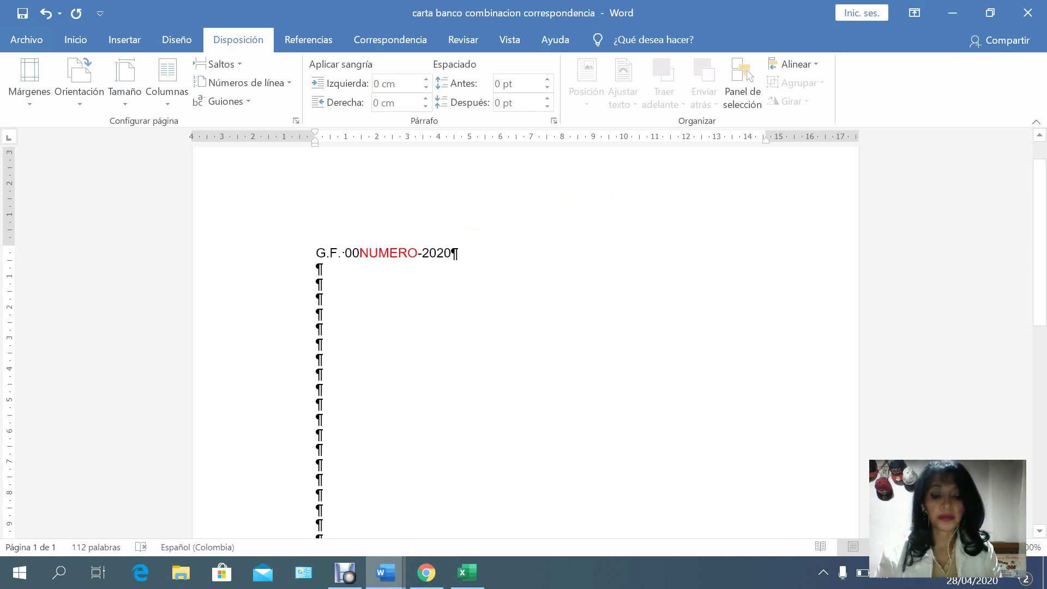
{"action": "type", "text": "Bogotá"}
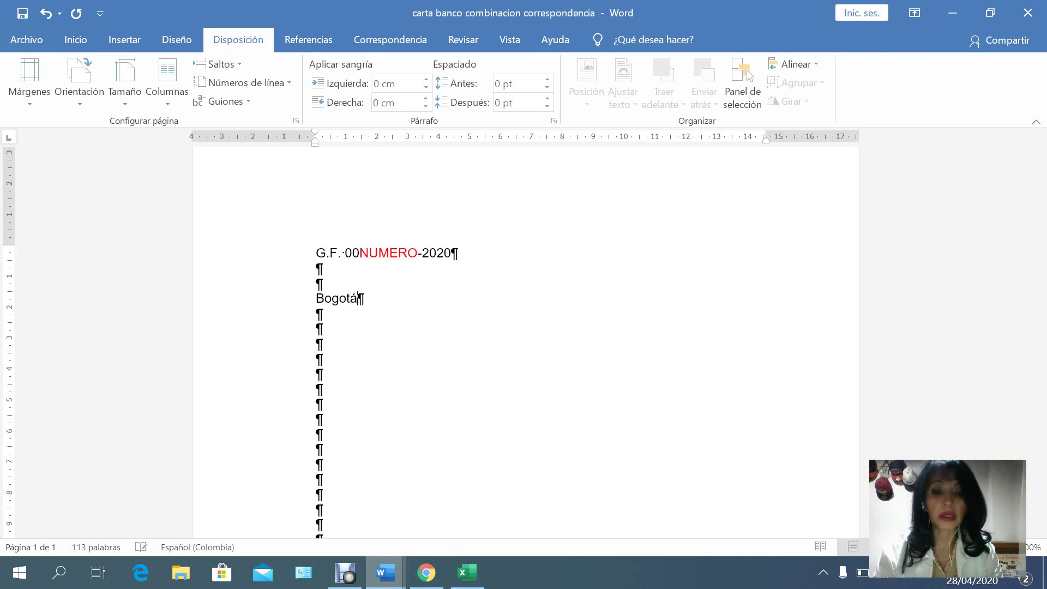
{"action": "type", "text": " D.C"}
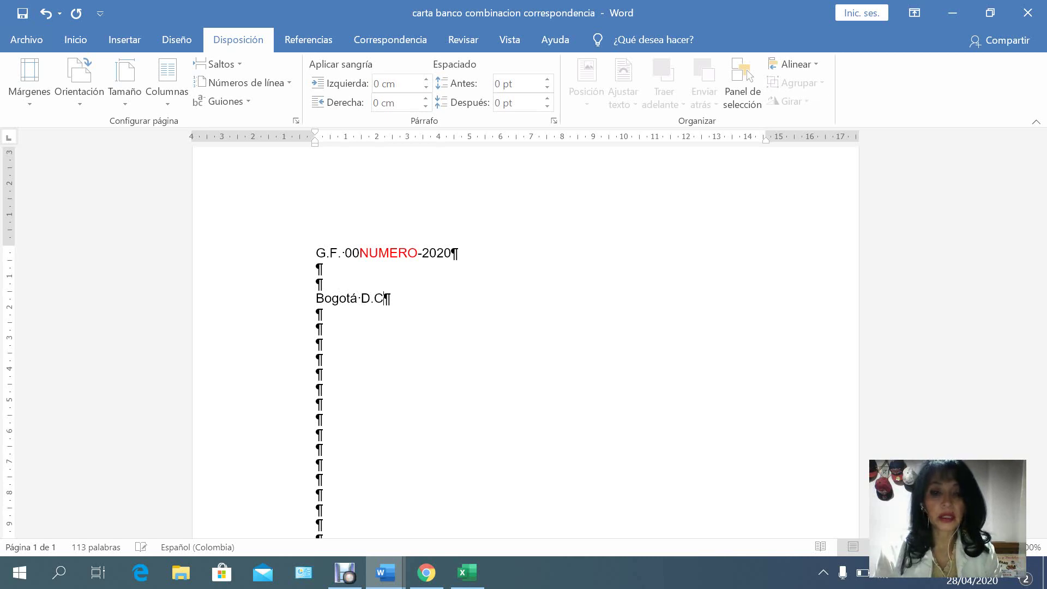
{"action": "type", "text": "., 2"}
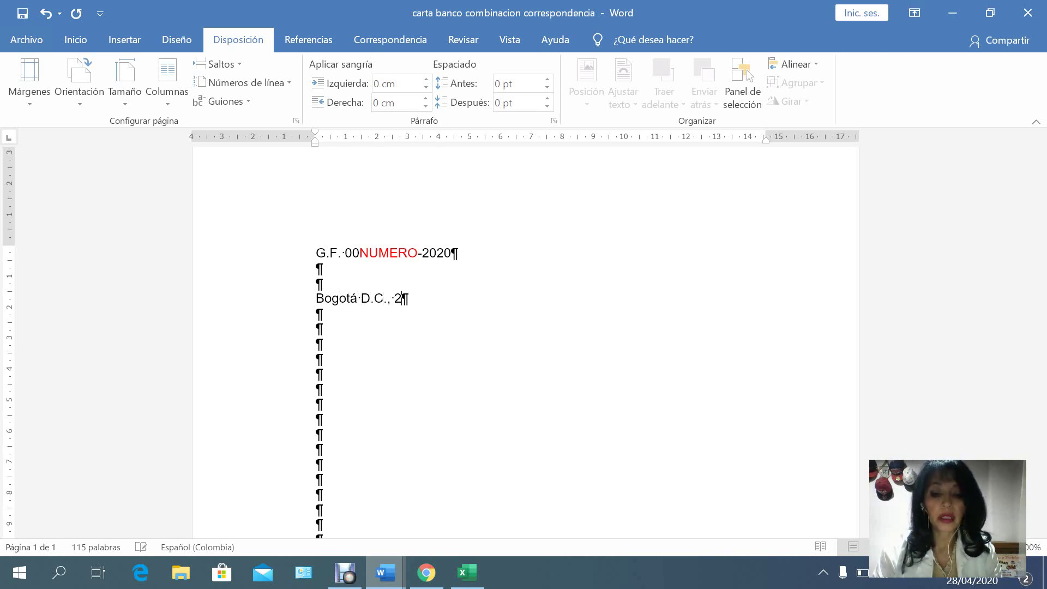
{"action": "type", "text": "9 DE"}
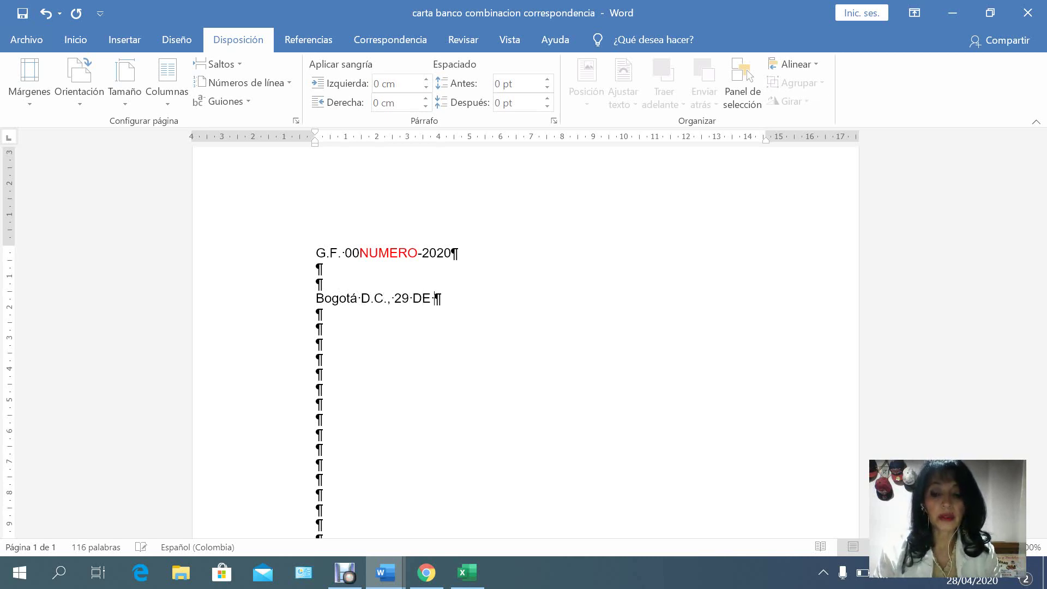
Finish the date as 29 de abril de 2020 and add TRATAMIENTO NOMBRE, DIRECCIÓN and CIUDAD lines.
{"action": "key", "text": "BackSpace"}
{"action": "key", "text": "BackSpace"}
{"action": "type", "text": "de "}
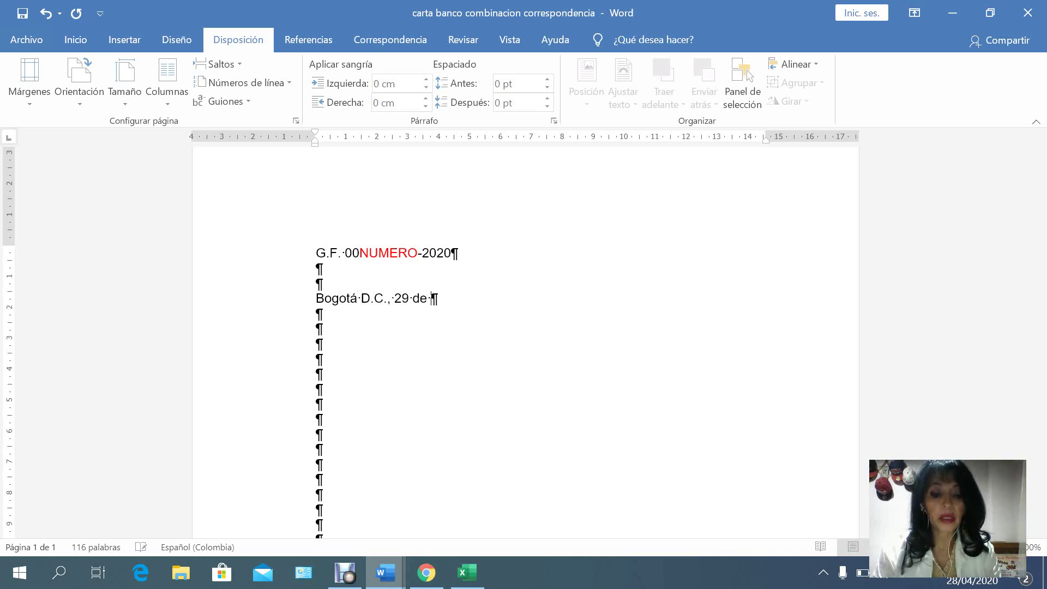
{"action": "type", "text": "abril "}
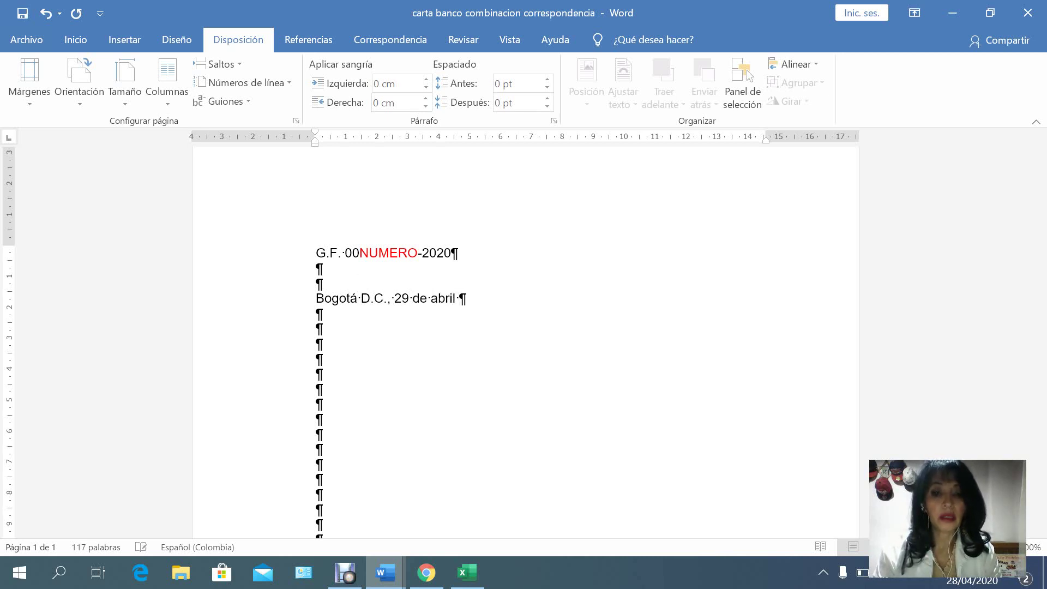
{"action": "type", "text": "de 2020"}
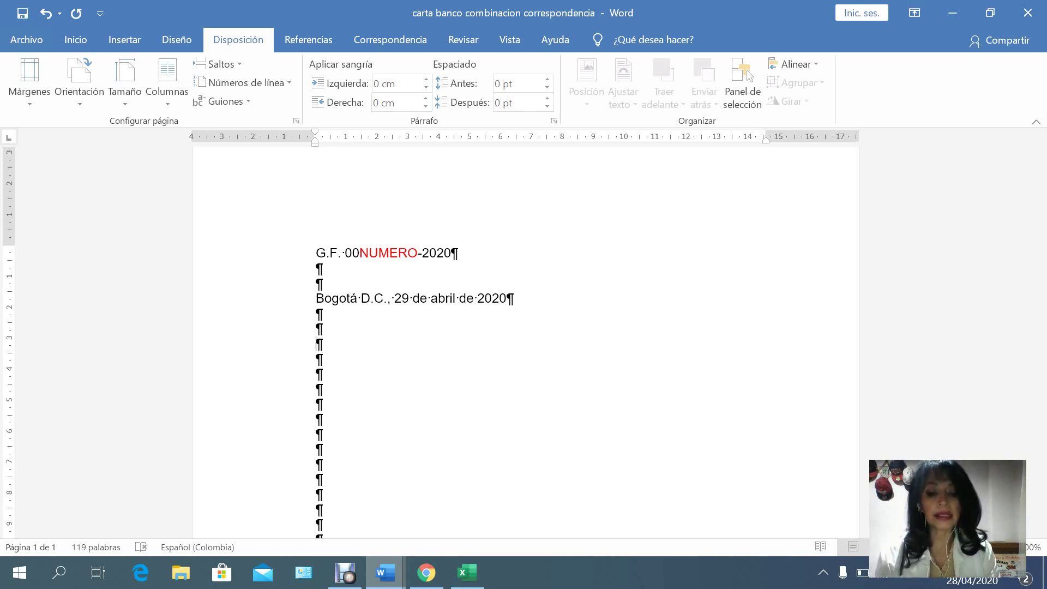
{"action": "type", "text": "TRATAMIENTO "}
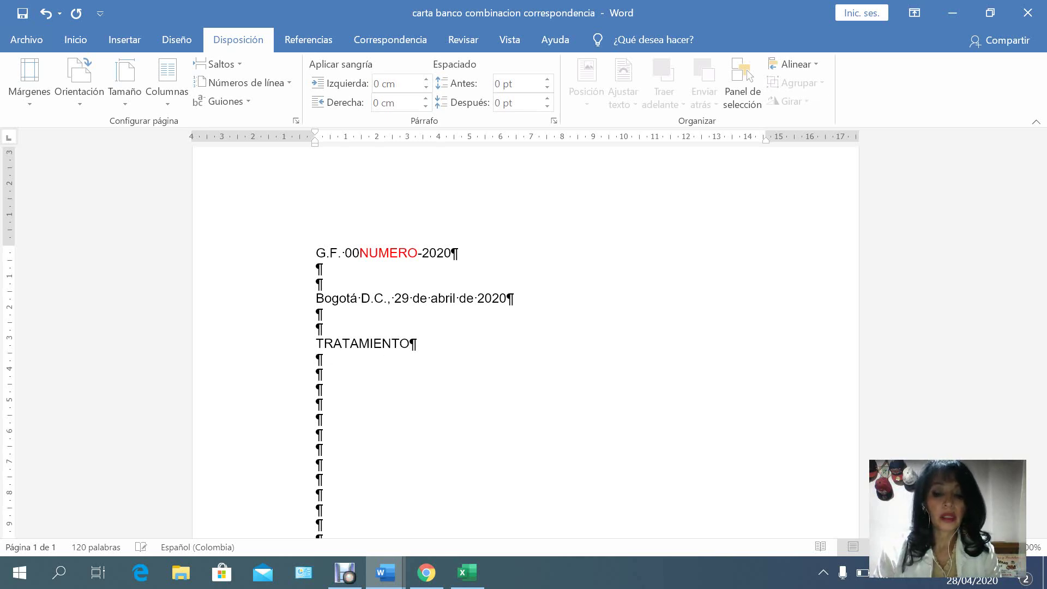
{"action": "type", "text": "NOMBRE"}
{"action": "key", "text": "Down"}
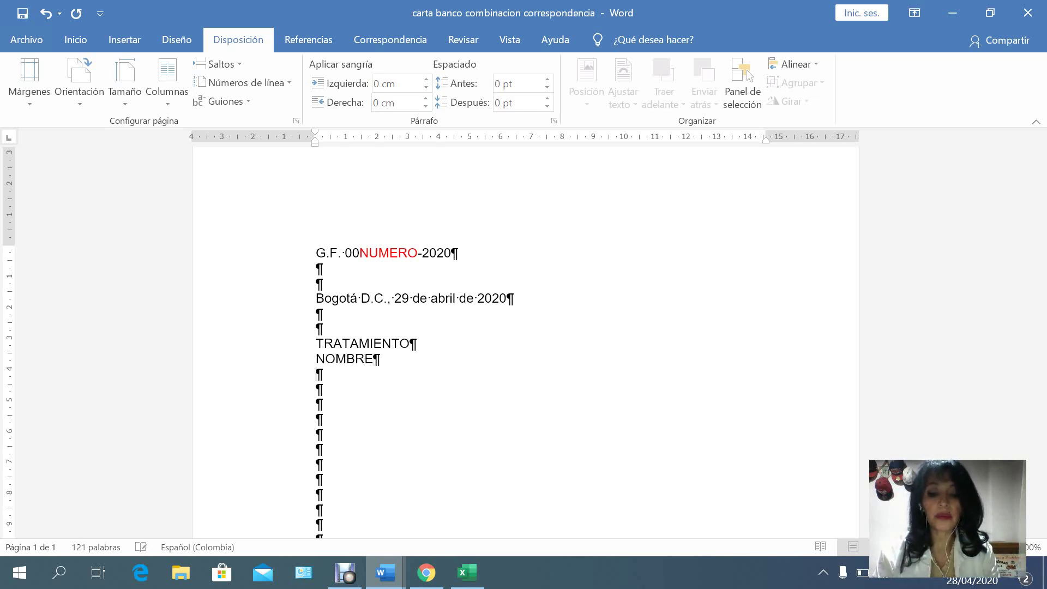
{"action": "type", "text": "DIRECCIÓN"}
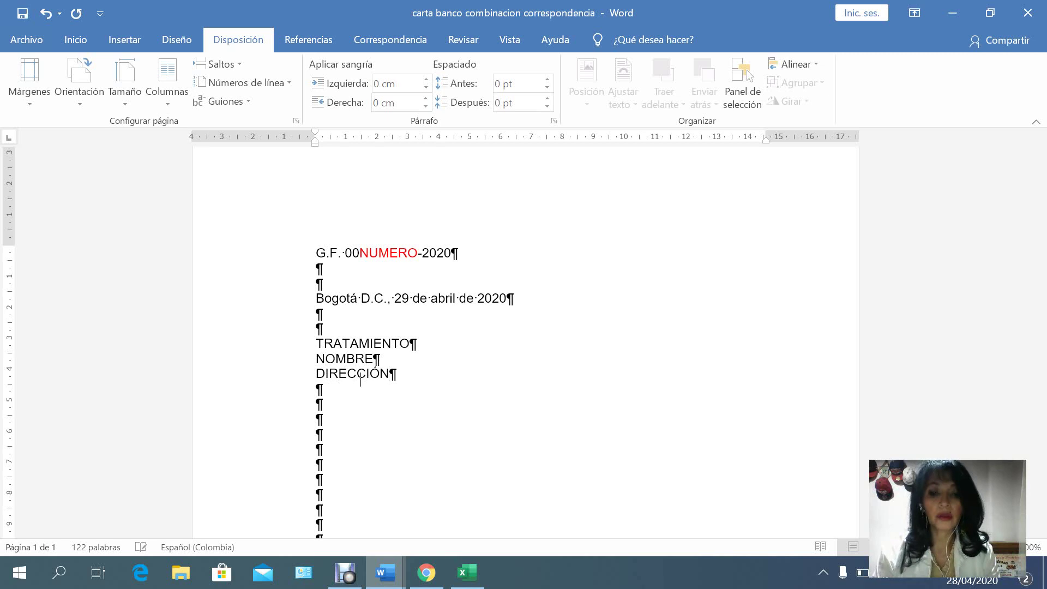
{"action": "key", "text": "Down"}
{"action": "type", "text": "CIUDAD"}
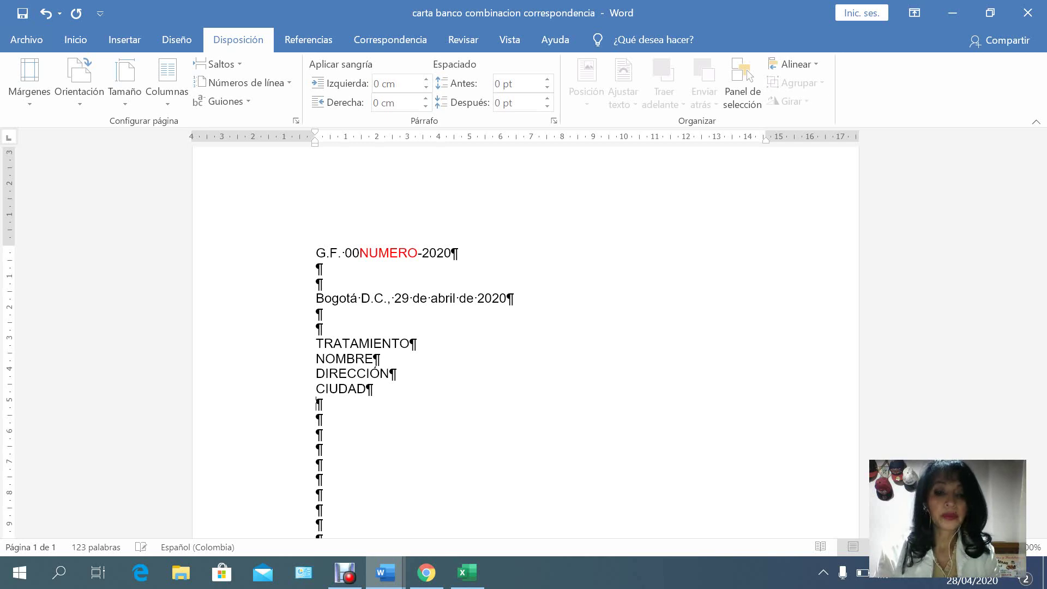
Add the 'Asunto: Préstamo preaprobado' subject line and the SALUDO placeholder.
{"action": "key", "text": "Down"}
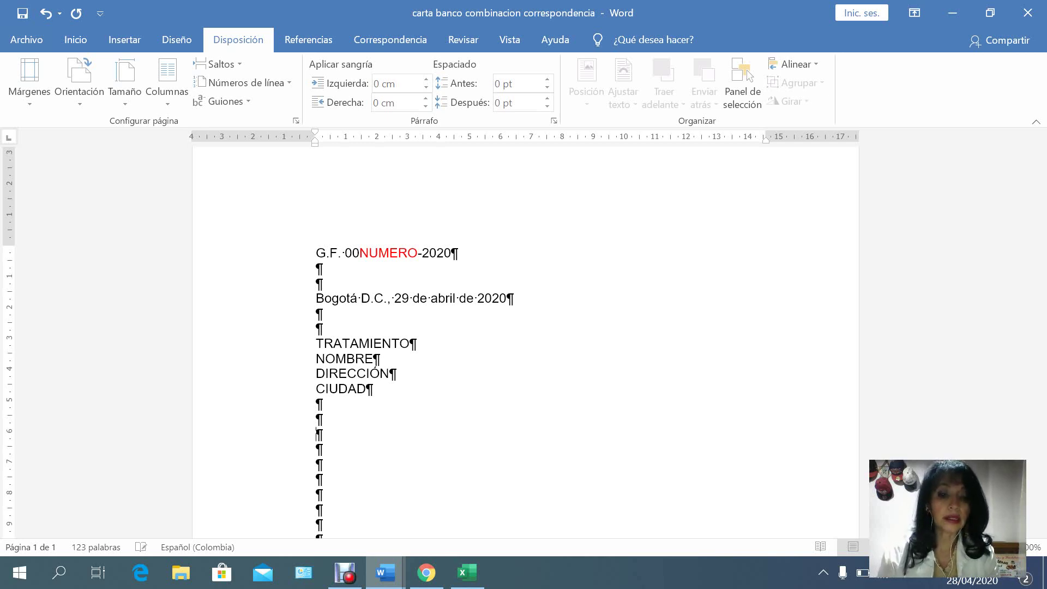
{"action": "type", "text": "Asunto"}
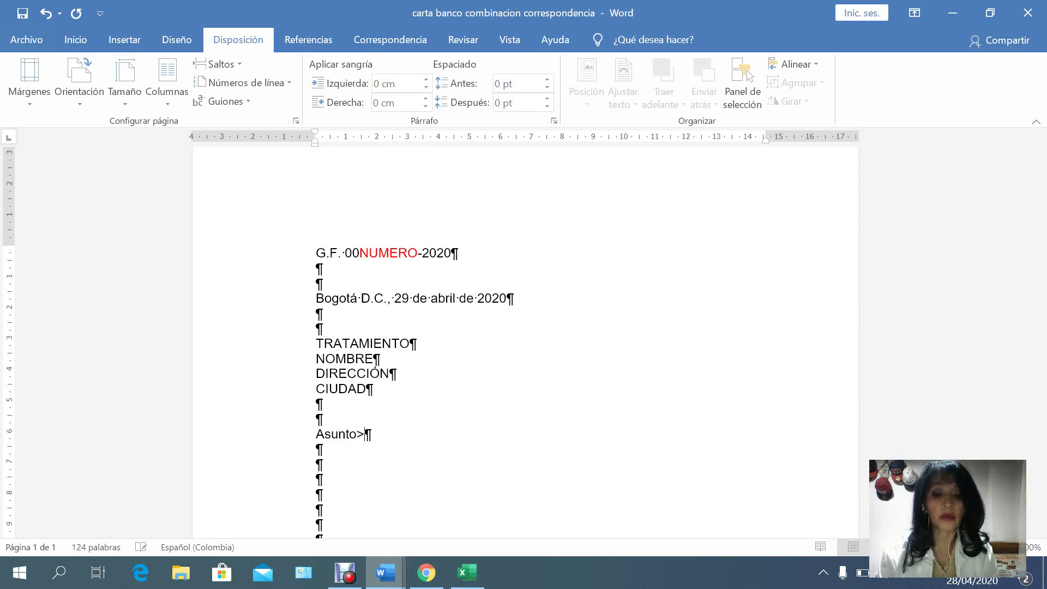
{"action": "type", "text": ":"}
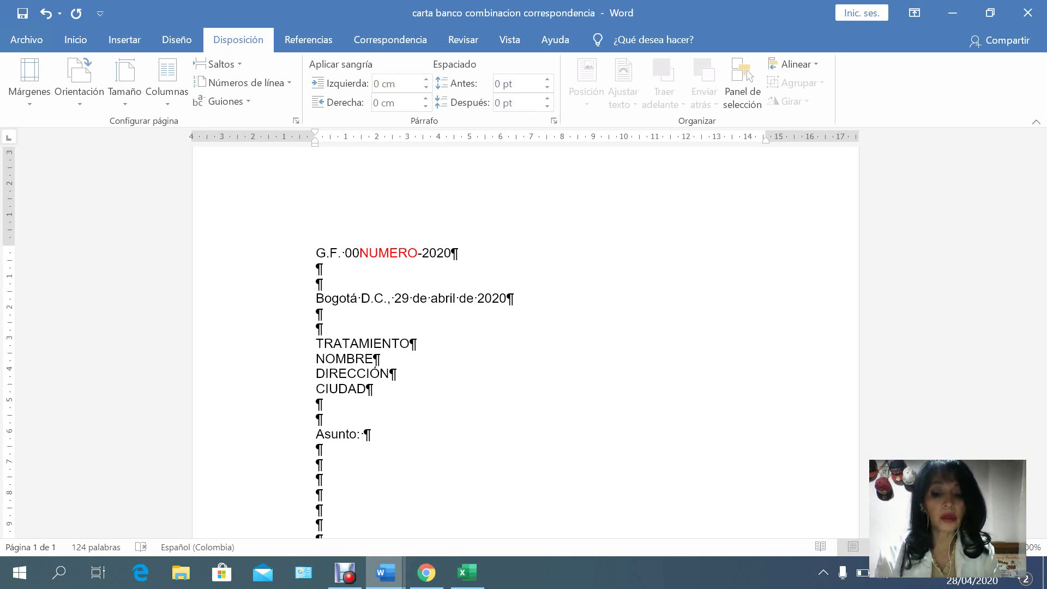
{"action": "type", "text": " P"}
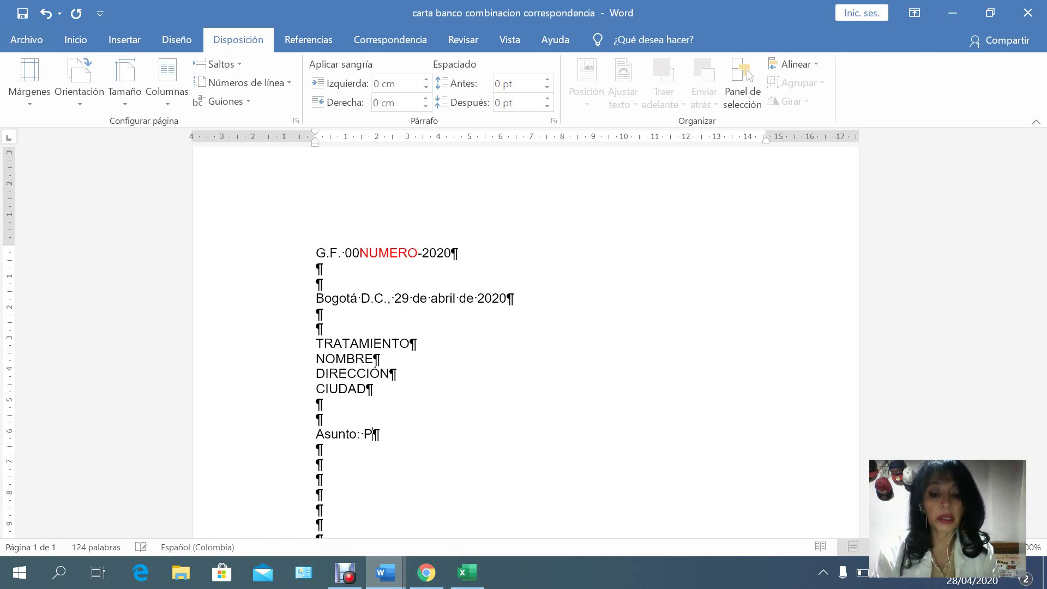
{"action": "type", "text": "rés"}
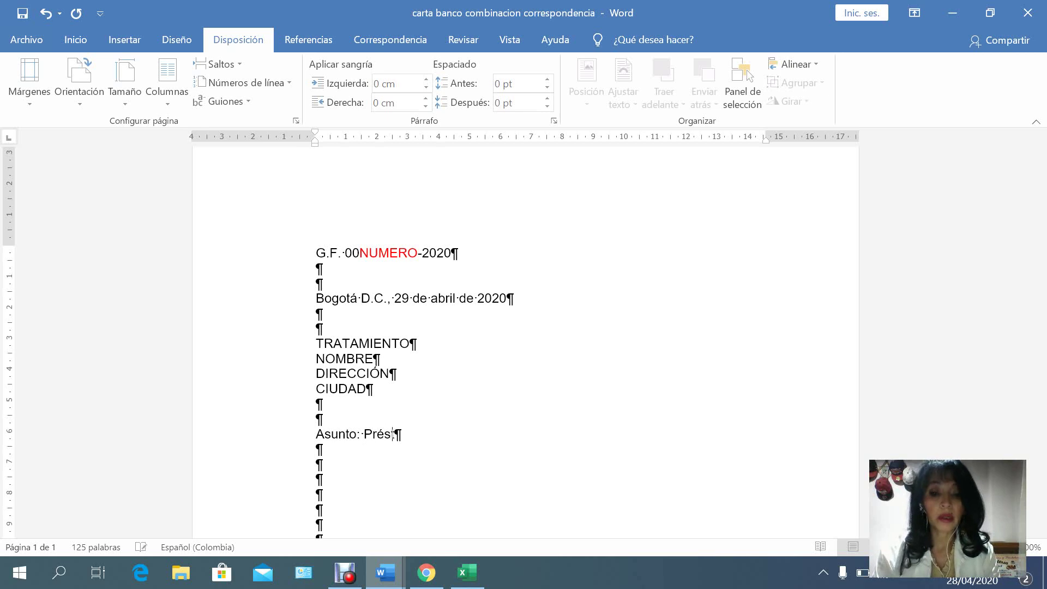
{"action": "type", "text": "tamo pre"}
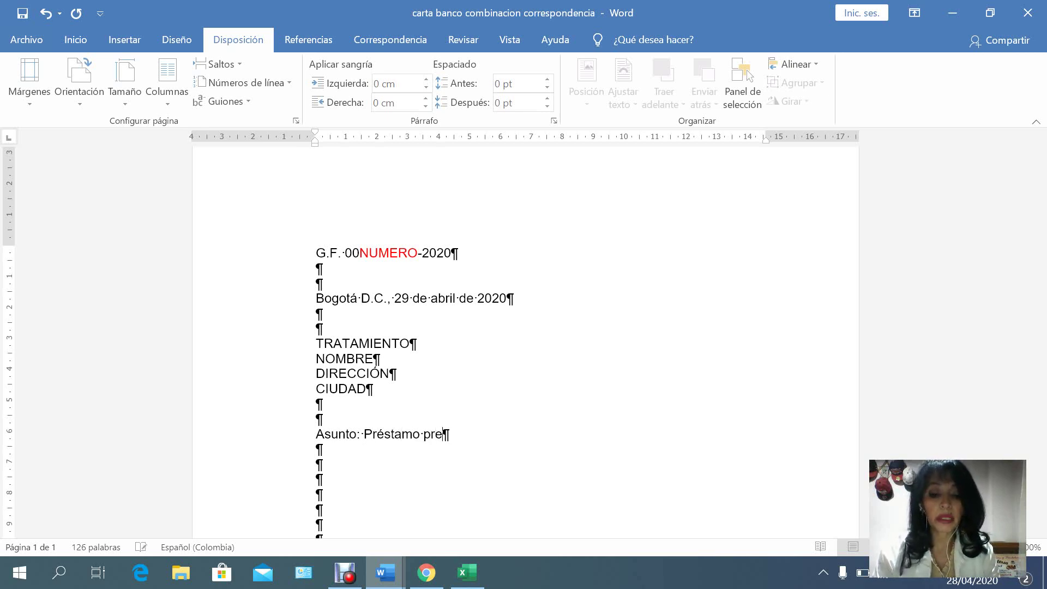
{"action": "type", "text": "aprobv"}
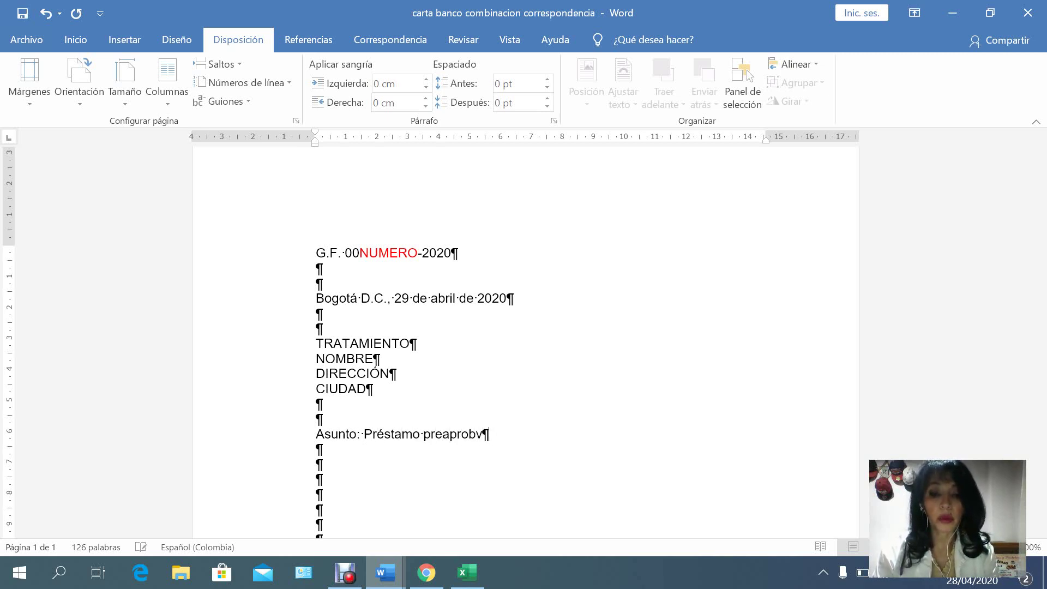
{"action": "key", "text": "BackSpace"}
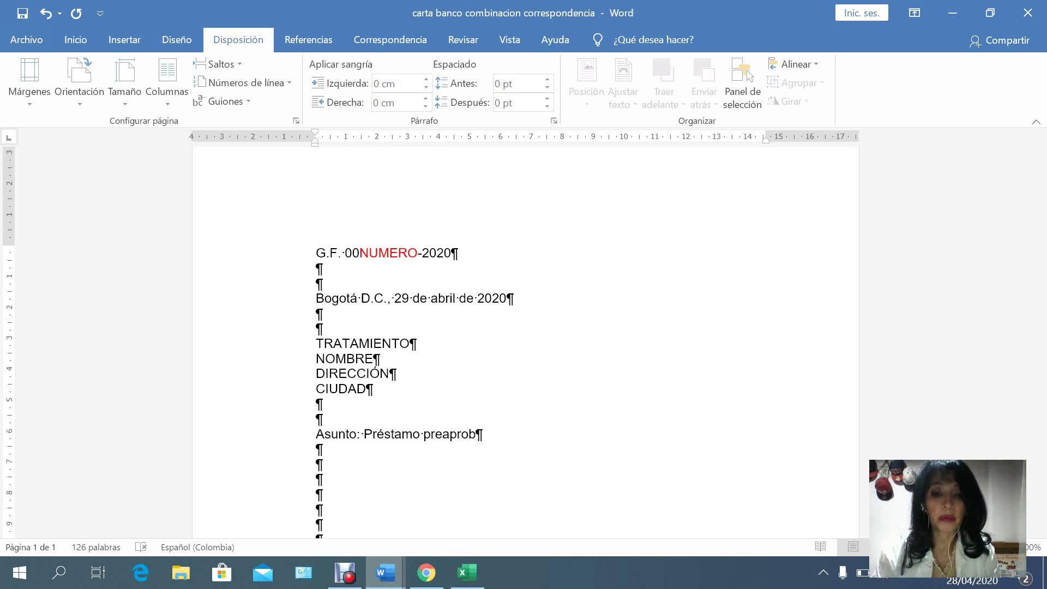
{"action": "type", "text": "ado"}
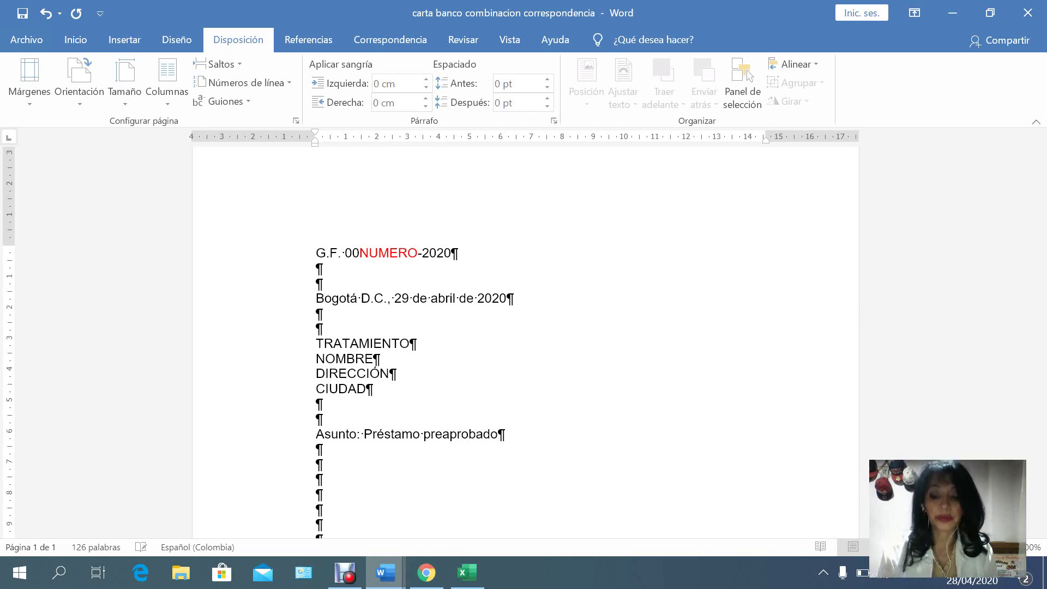
{"action": "key", "text": "Down"}
{"action": "key", "text": "Down"}
{"action": "key", "text": "Down"}
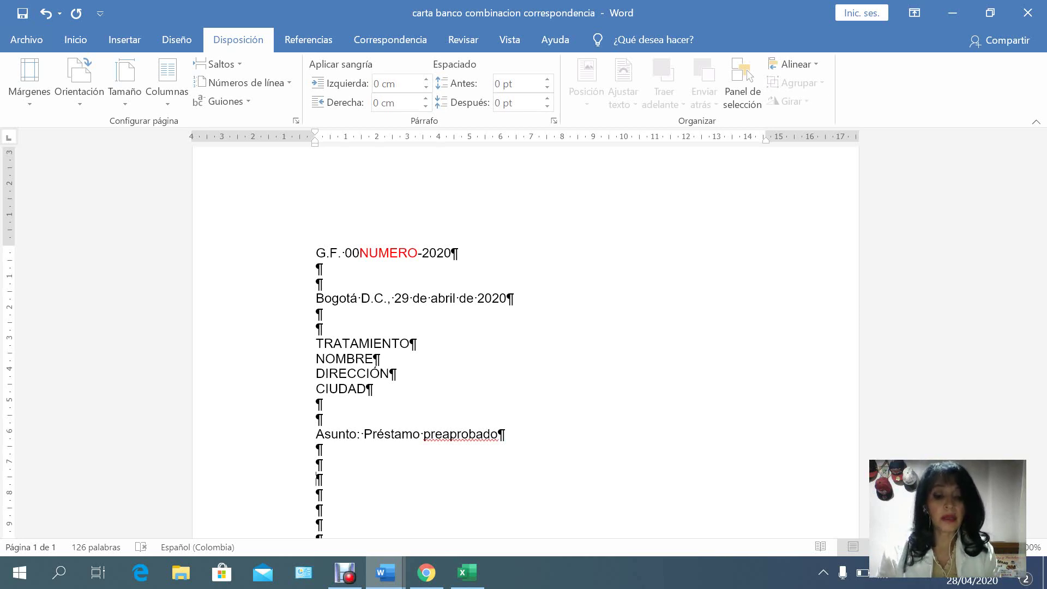
{"action": "type", "text": "SALUDO"}
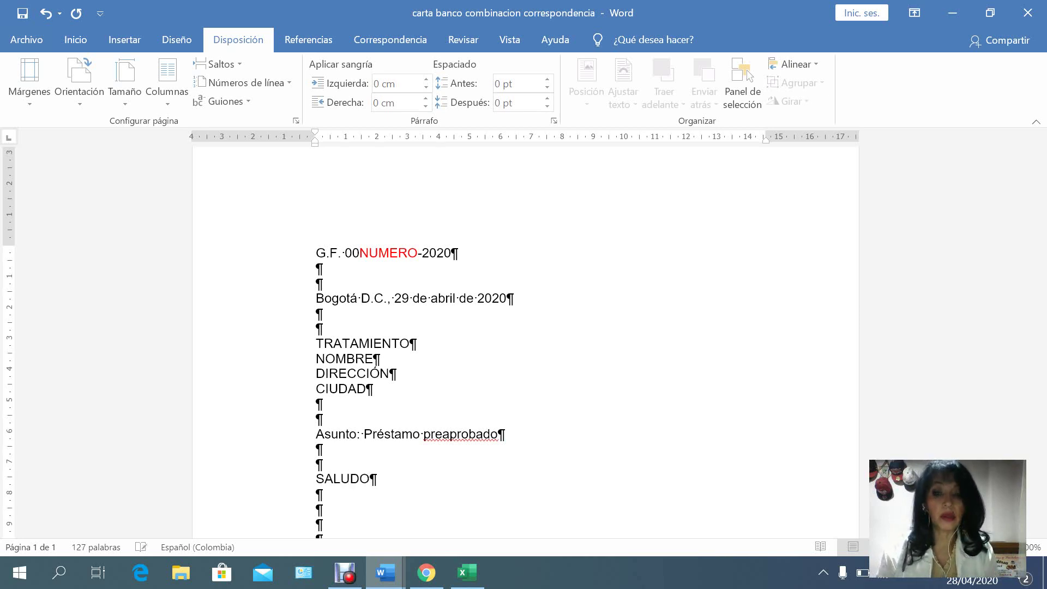
{"action": "key", "text": "Return"}
{"action": "key", "text": "Return"}
{"action": "key", "text": "Return"}
{"action": "key", "text": "Return"}
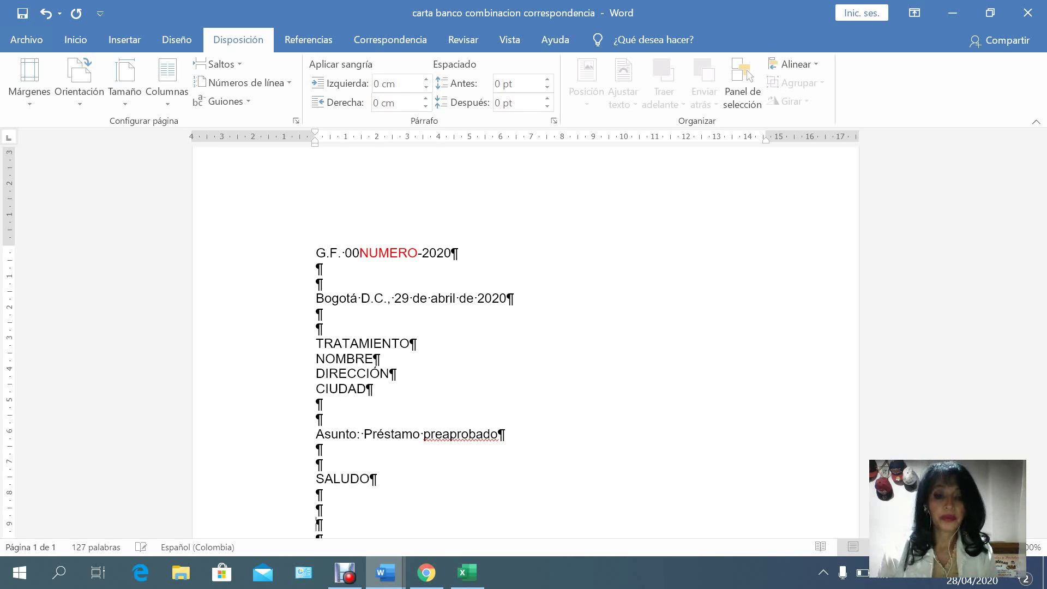
Remove the extra blank lines below SALUDO.
{"action": "key", "text": "Down"}
{"action": "key", "text": "Down"}
{"action": "key", "text": "Down"}
{"action": "key", "text": "Down"}
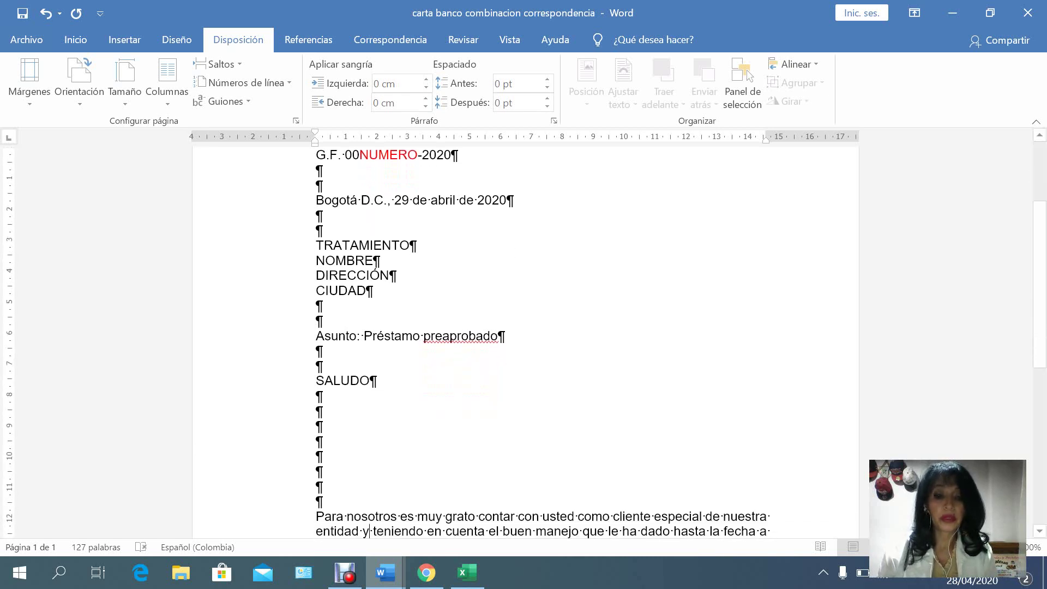
{"action": "key", "text": "Up"}
{"action": "key", "text": "Up"}
{"action": "key", "text": "Up"}
{"action": "key", "text": "Up"}
{"action": "key", "text": "Up"}
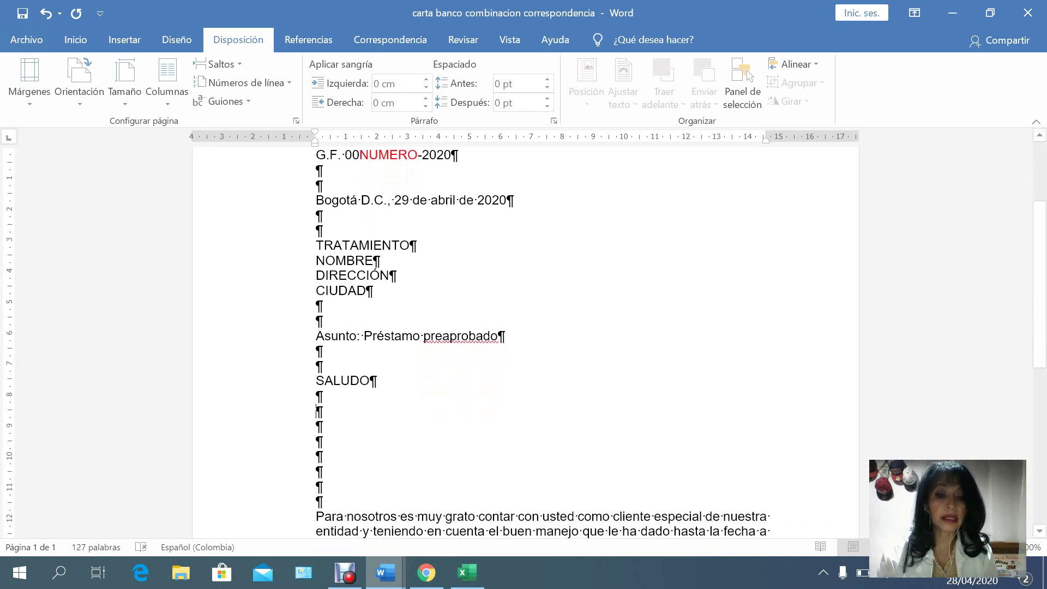
{"action": "key", "text": "Down"}
{"action": "key", "text": "Delete"}
{"action": "key", "text": "Delete"}
{"action": "key", "text": "Delete"}
{"action": "key", "text": "Delete"}
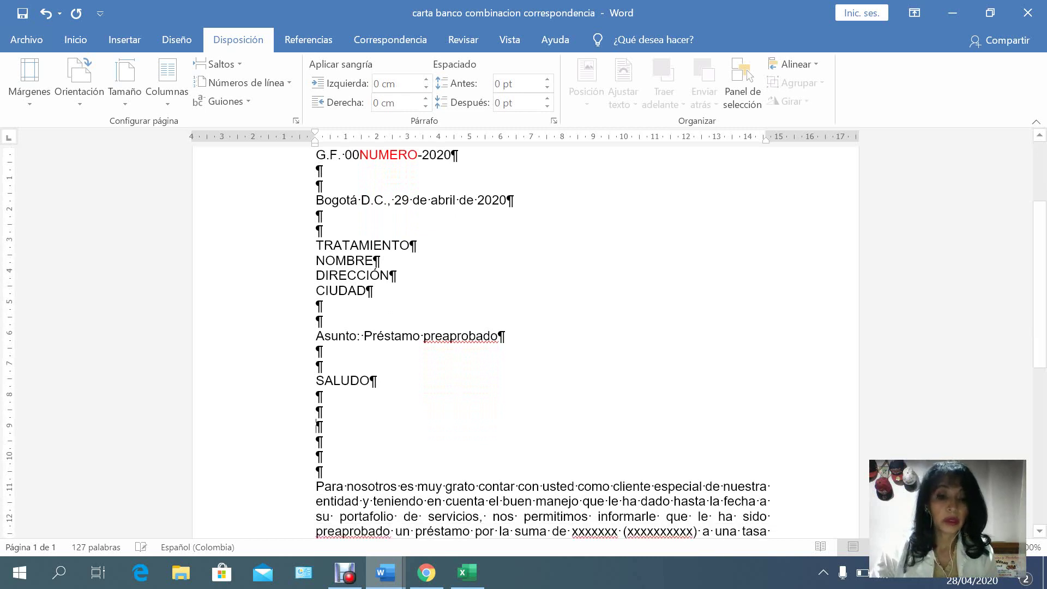
{"action": "key", "text": "Delete"}
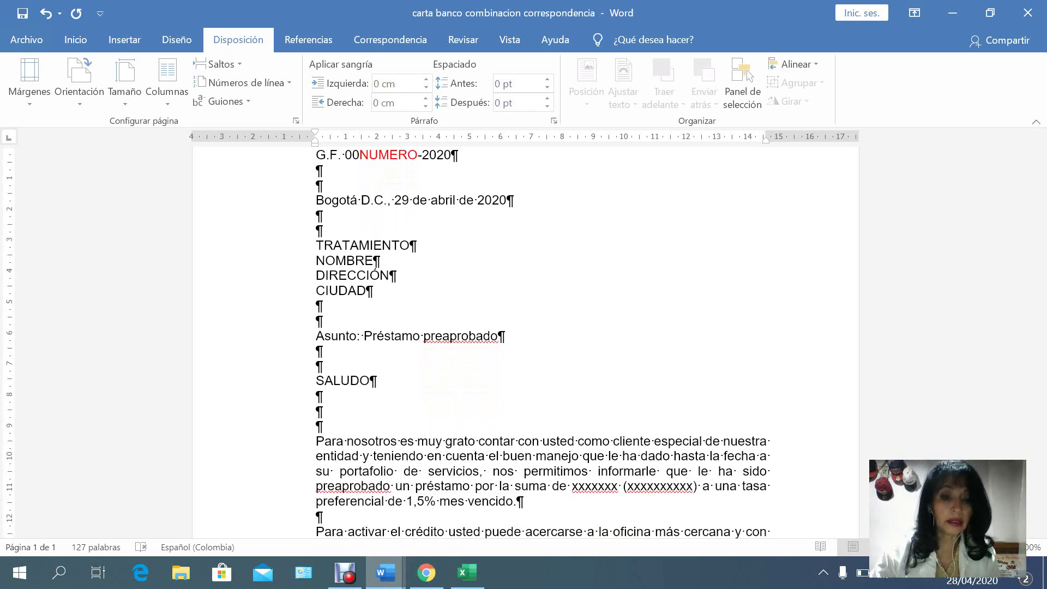
{"action": "key", "text": "Delete"}
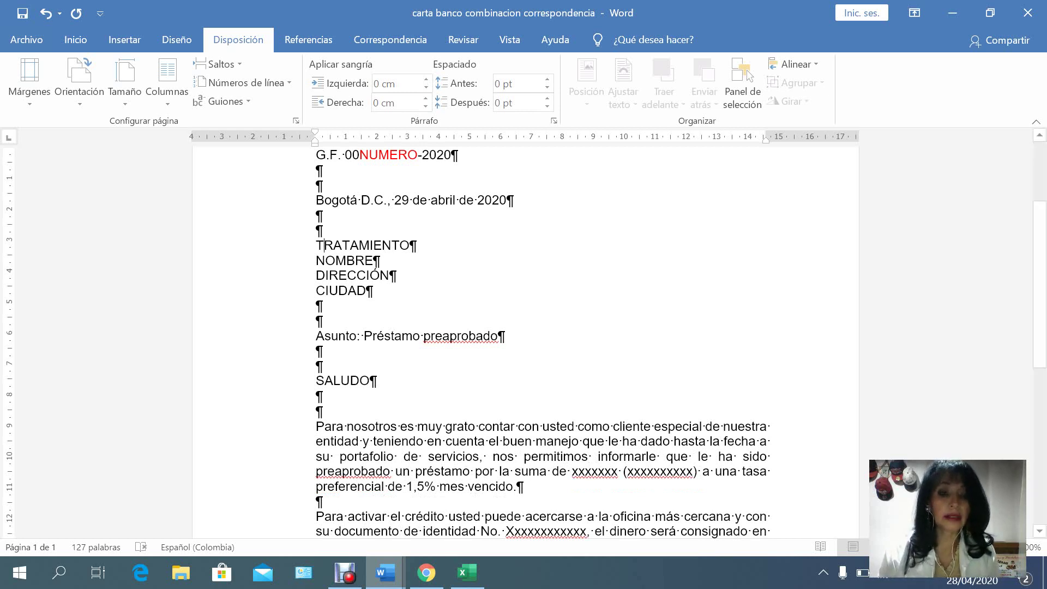
Colour the TRATAMIENTO–CIUDAD address placeholders and SALUDO red.
{"action": "left_click_drag", "start_coordinate": [316, 245], "coordinate": [326, 261]}
{"action": "left_click_drag", "start_coordinate": [396, 276], "coordinate": [373, 291]}
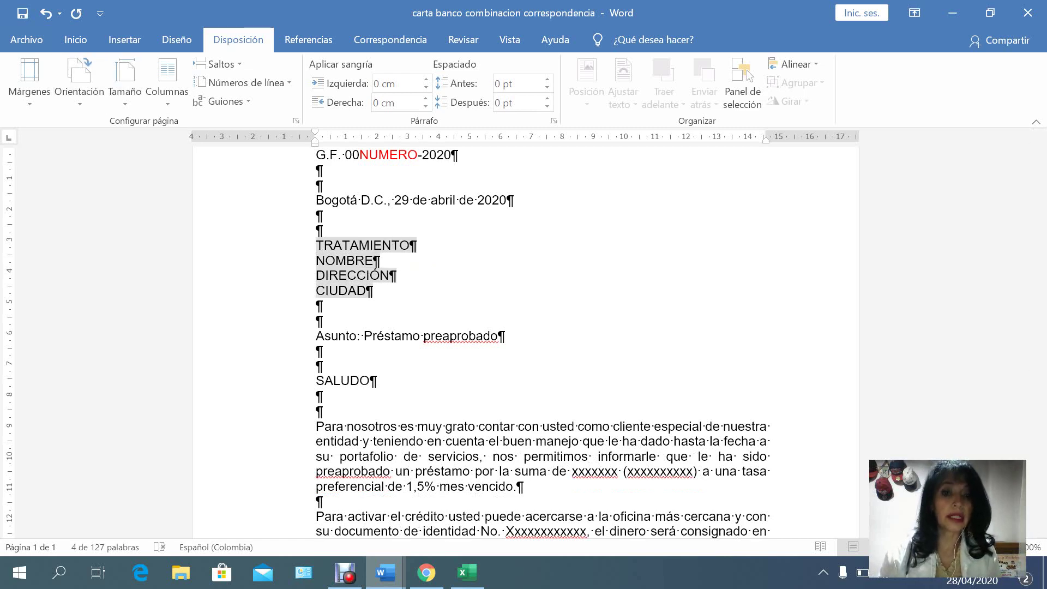
{"action": "left_click", "coordinate": [26, 40]}
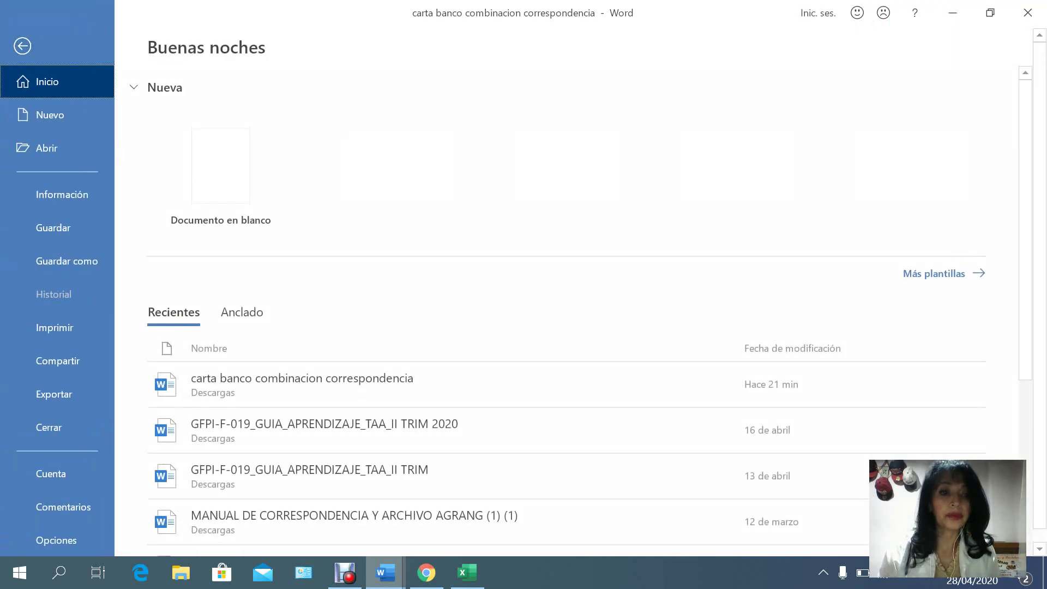
{"action": "key", "text": "Escape"}
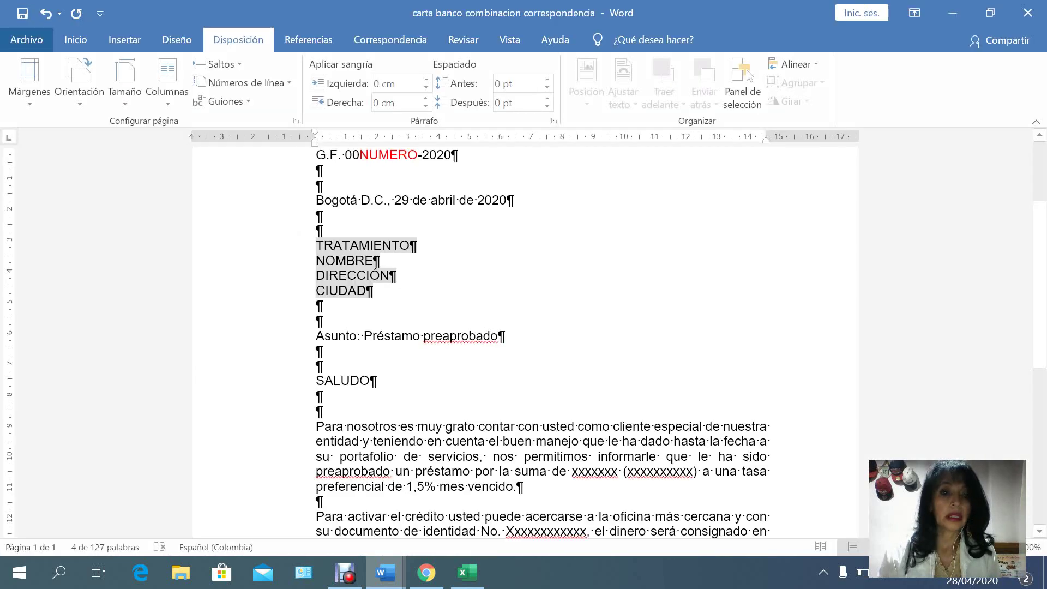
{"action": "left_click", "coordinate": [76, 40]}
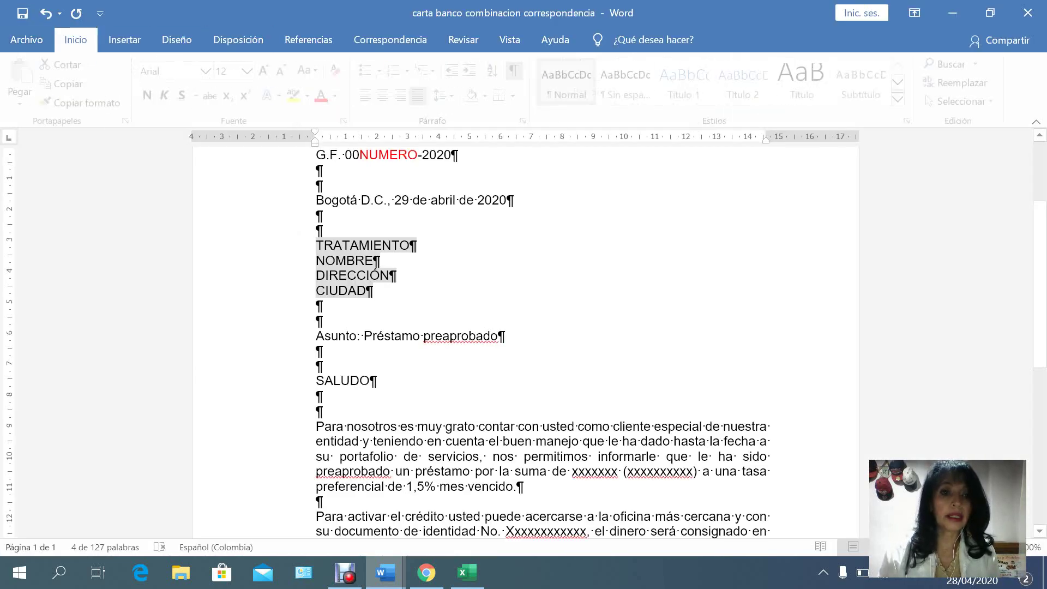
{"action": "left_click", "coordinate": [325, 95]}
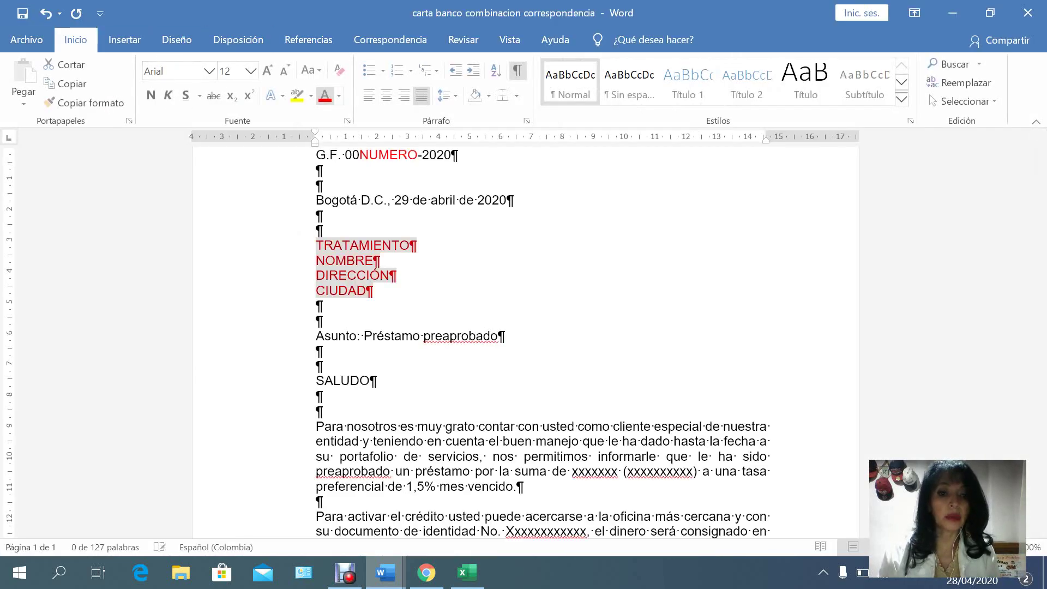
{"action": "left_click", "coordinate": [304, 381]}
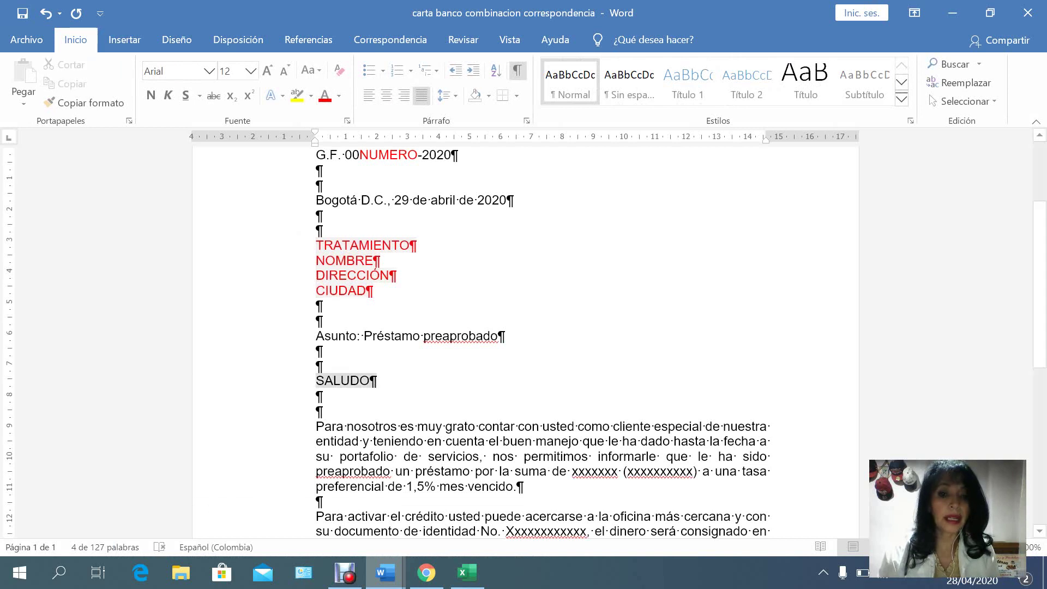
{"action": "key", "text": "ctrl+y"}
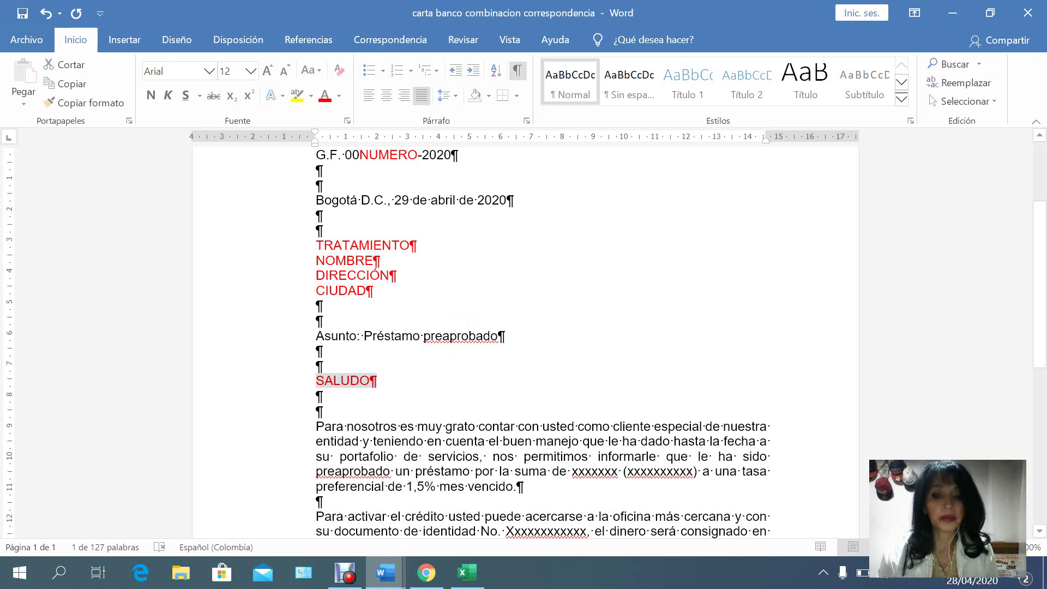
Make the loan amount, ID number and account number placeholders red.
{"action": "left_click_drag", "start_coordinate": [572, 471], "coordinate": [700, 472]}
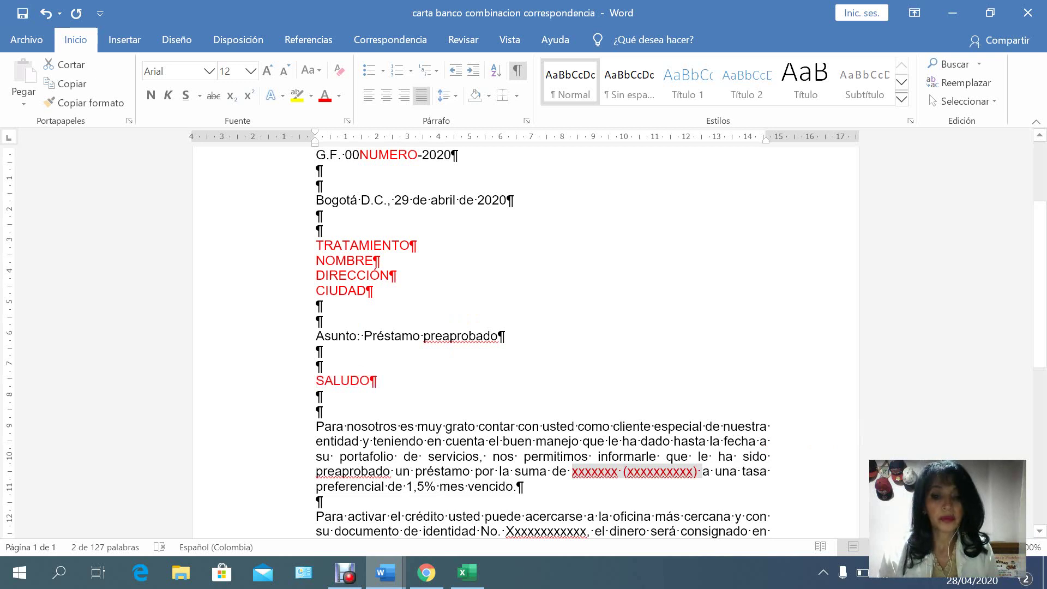
{"action": "double_click", "coordinate": [546, 531]}
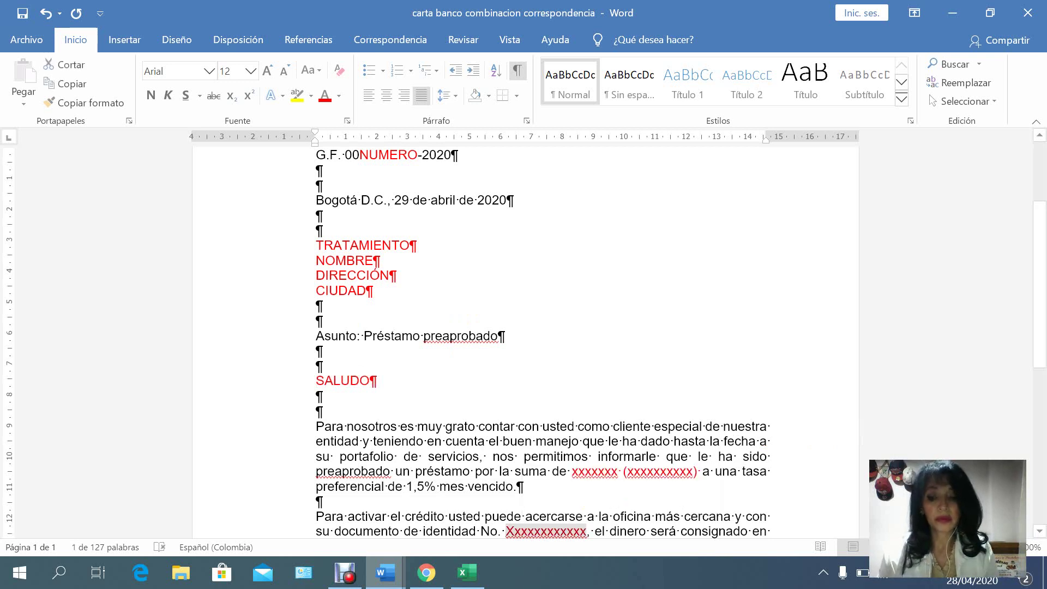
{"action": "key", "text": "Down"}
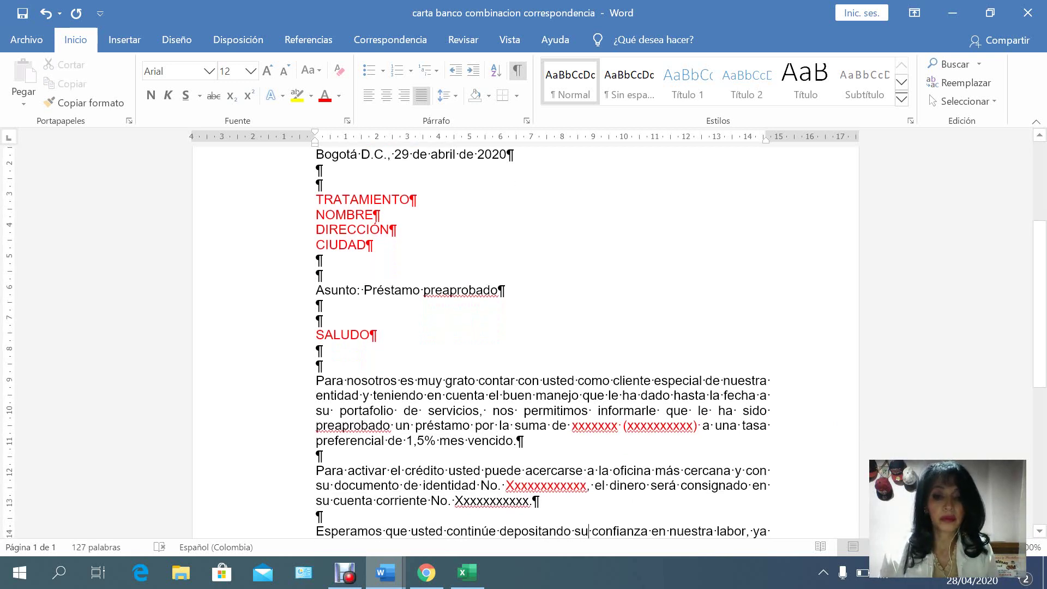
{"action": "double_click", "coordinate": [491, 500]}
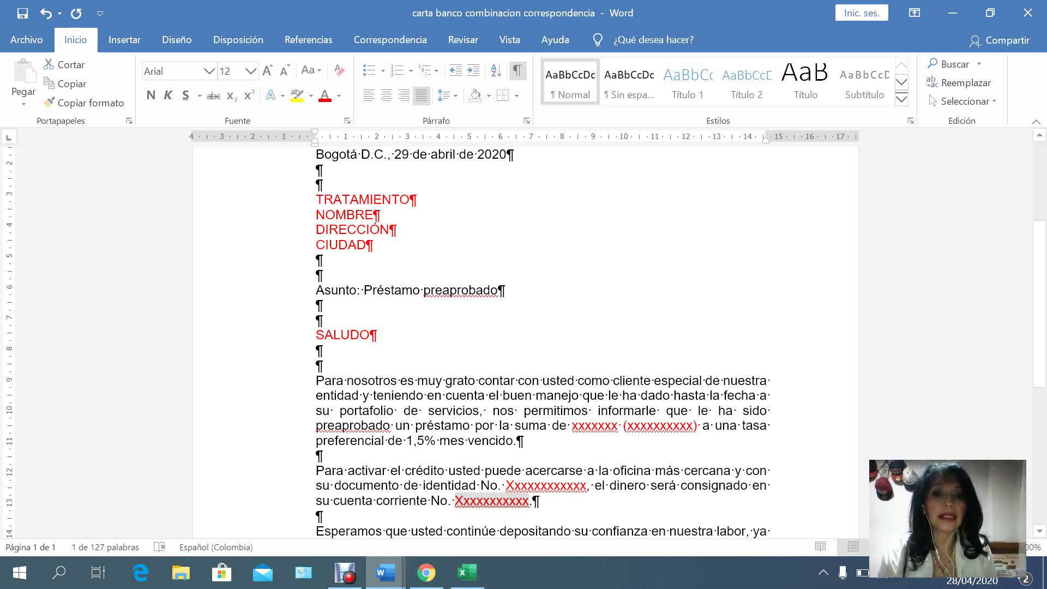
{"action": "left_click", "coordinate": [391, 40]}
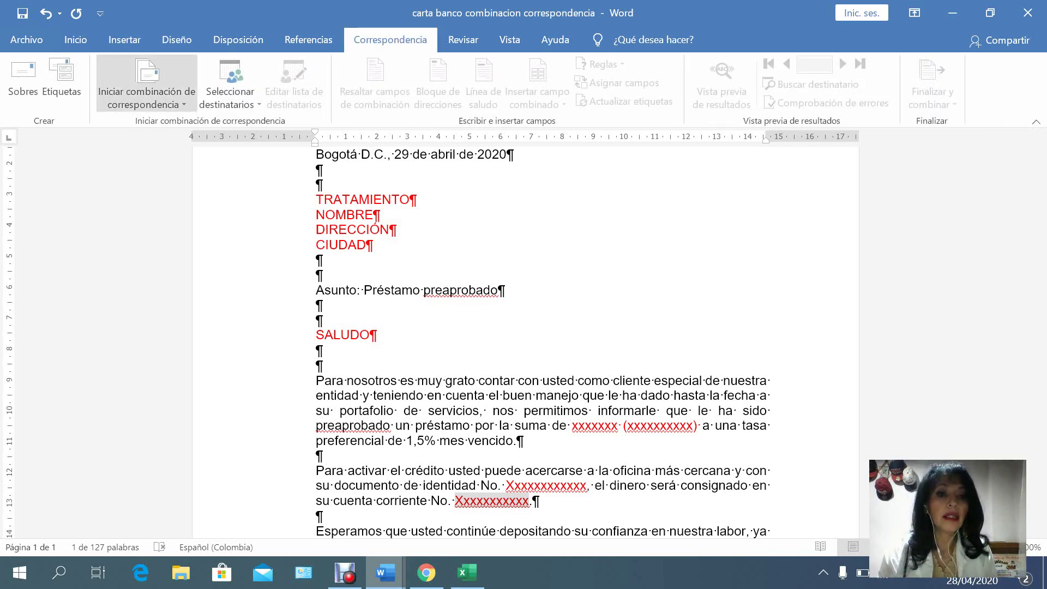
Run the step-by-step letters merge wizard on the current document and choose Escribir una lista nueva.
{"action": "left_click", "coordinate": [146, 82]}
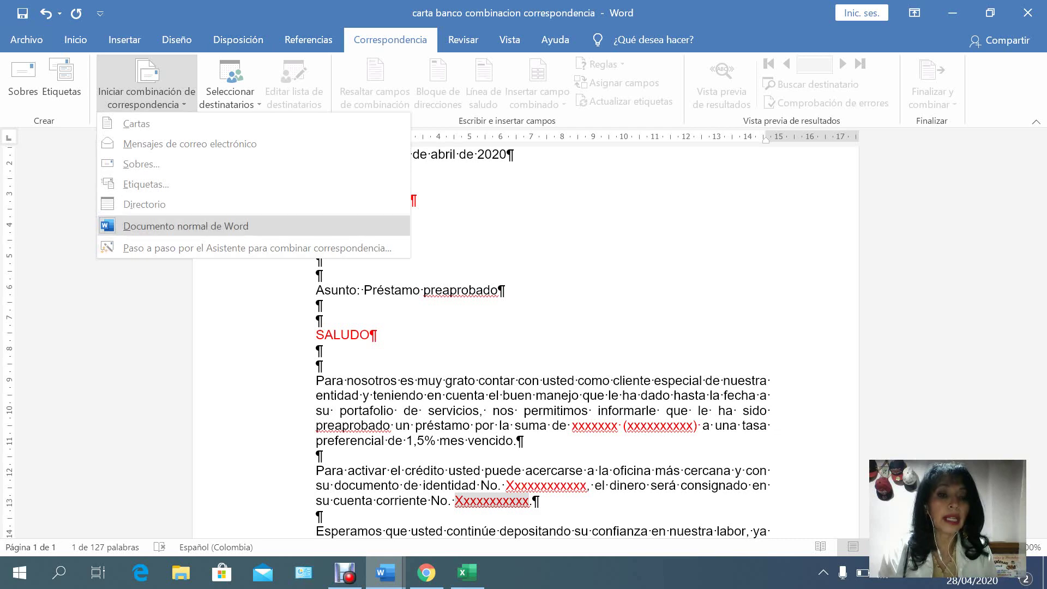
{"action": "left_click", "coordinate": [257, 248]}
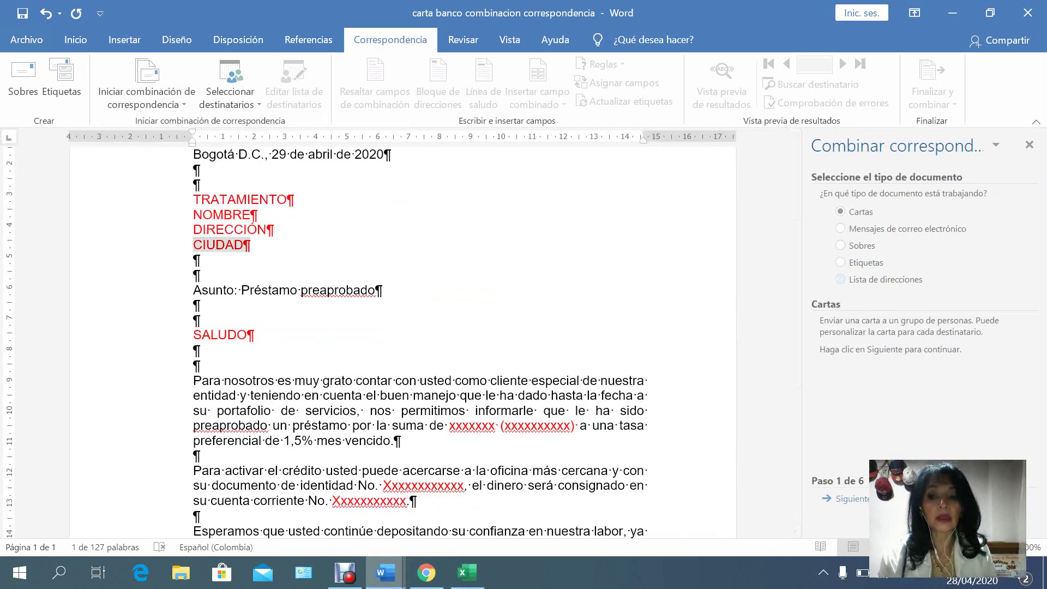
{"action": "left_click", "coordinate": [851, 499]}
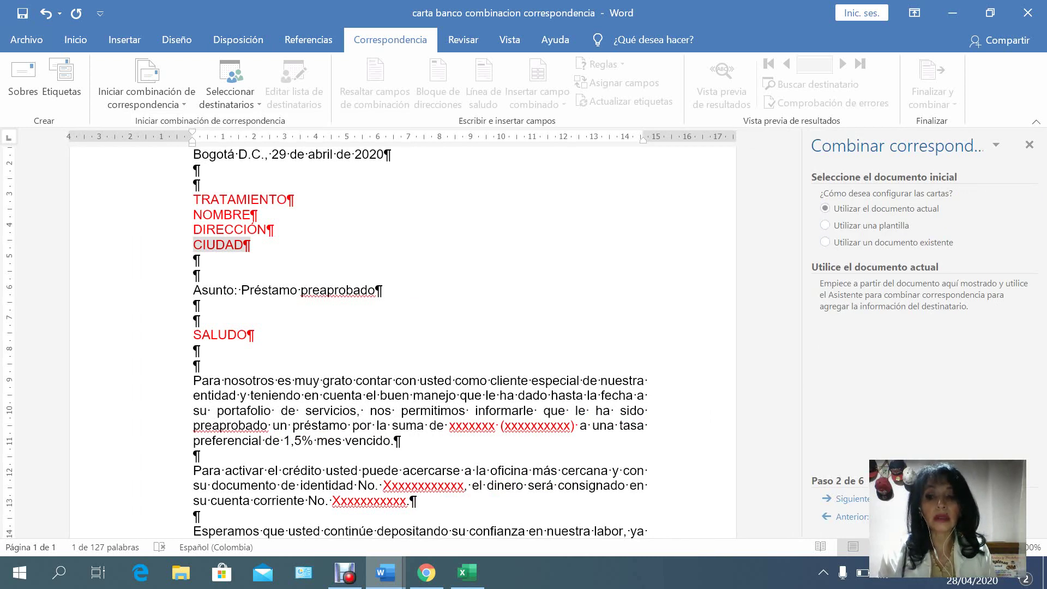
{"action": "left_click", "coordinate": [851, 498]}
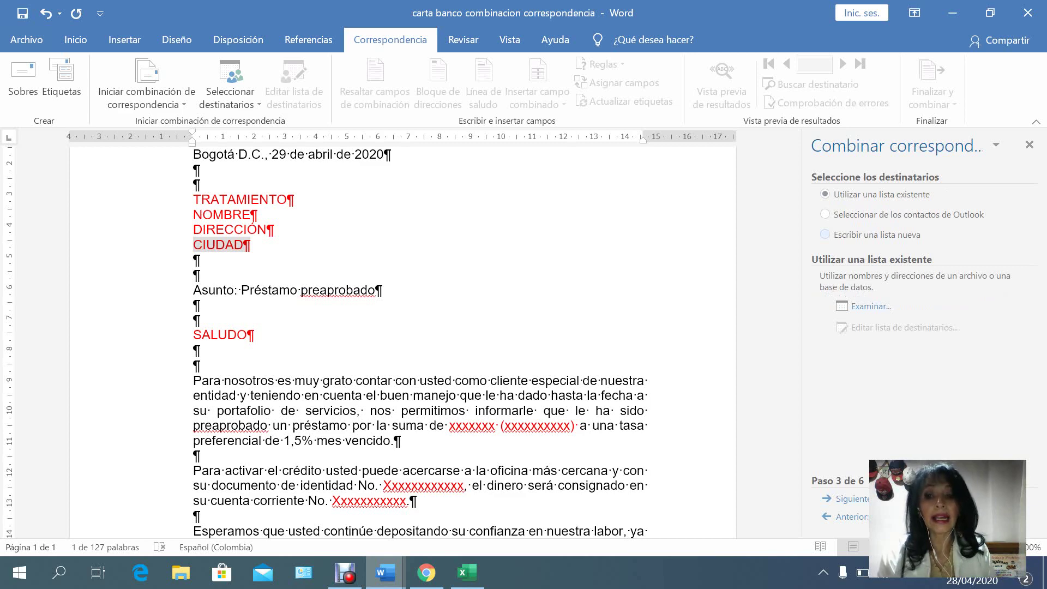
{"action": "left_click", "coordinate": [825, 235]}
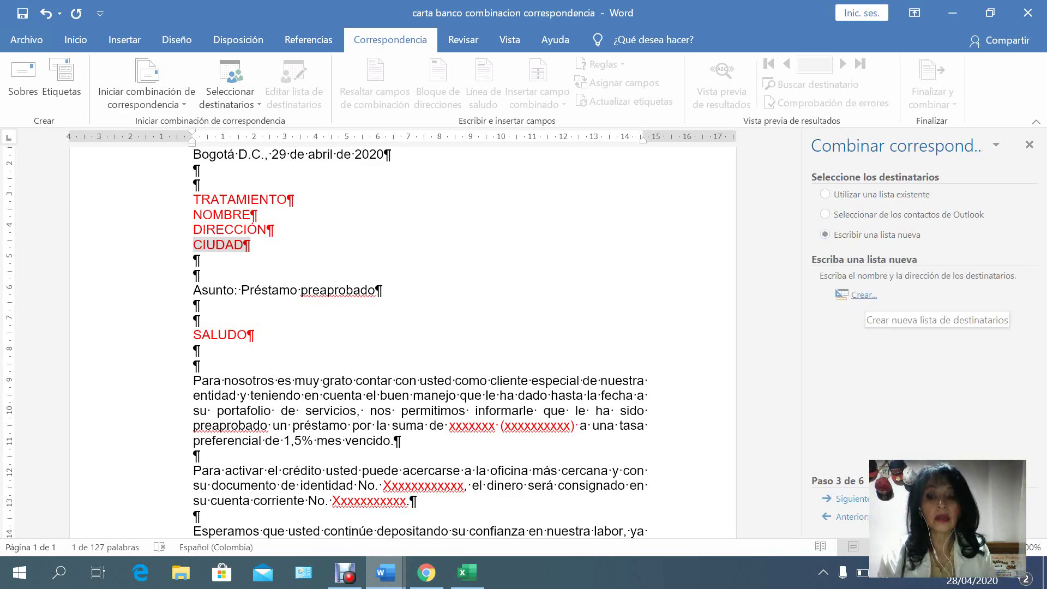
Create a new recipient list and open its Personalizar columnas settings.
{"action": "left_click", "coordinate": [863, 295]}
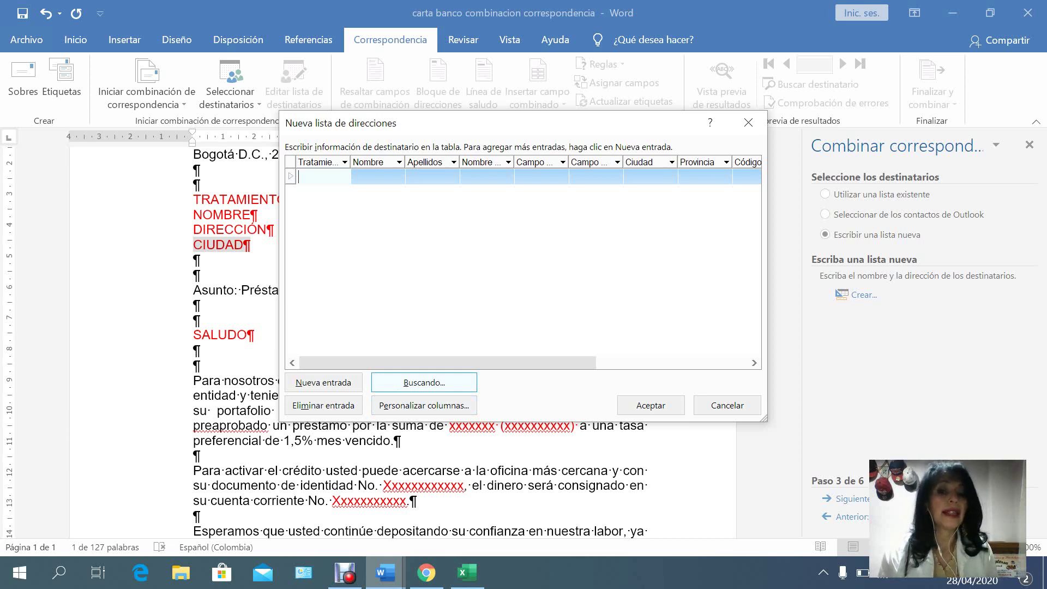
{"action": "key", "text": "Tab"}
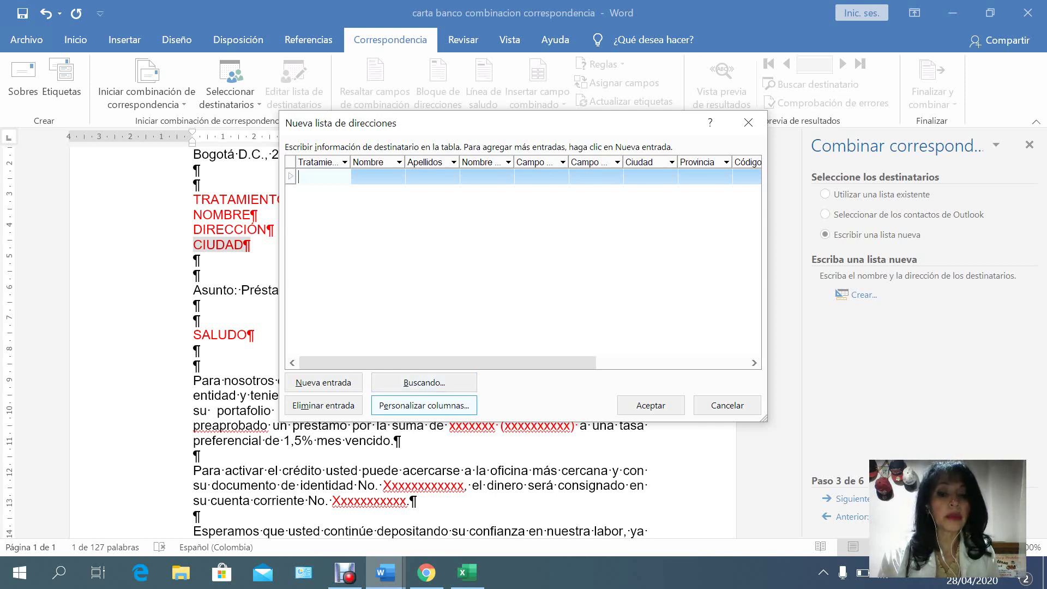
{"action": "key", "text": "Return"}
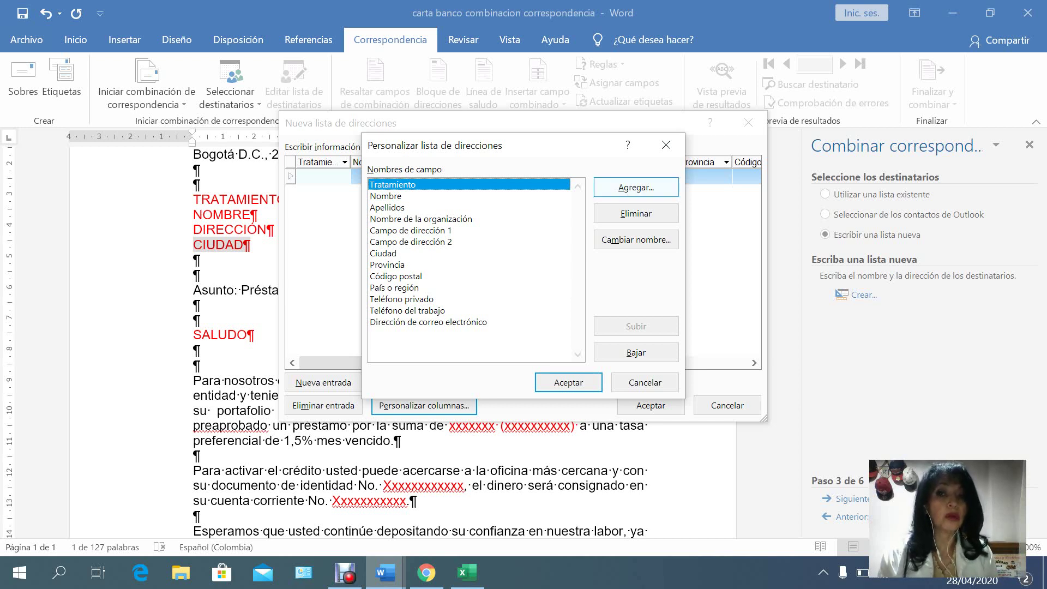
Add a NUMERO field and move it to the top of the field list.
{"action": "left_click", "coordinate": [636, 187]}
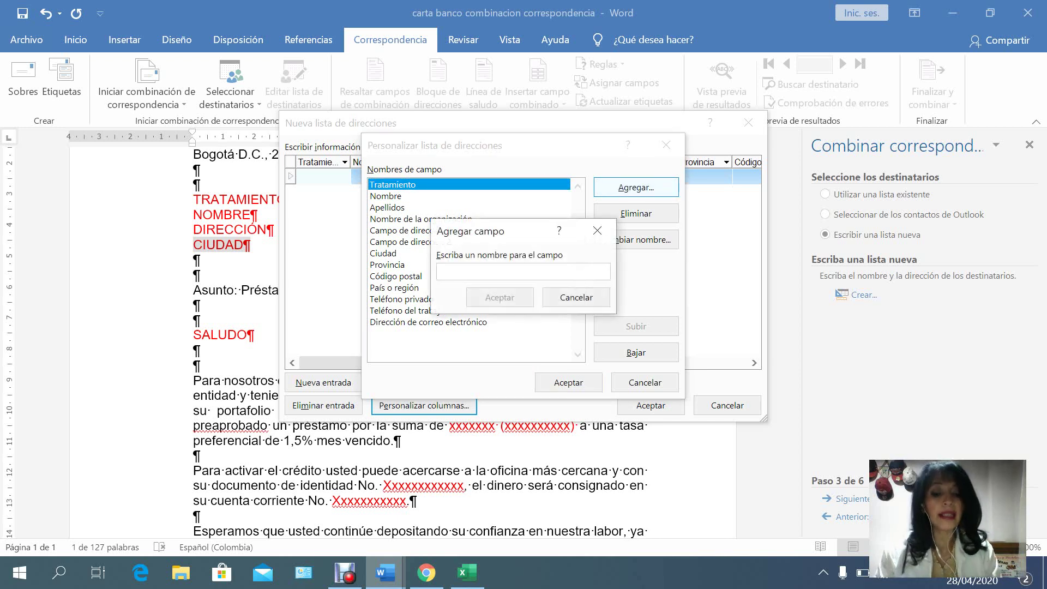
{"action": "type", "text": "NUMERO"}
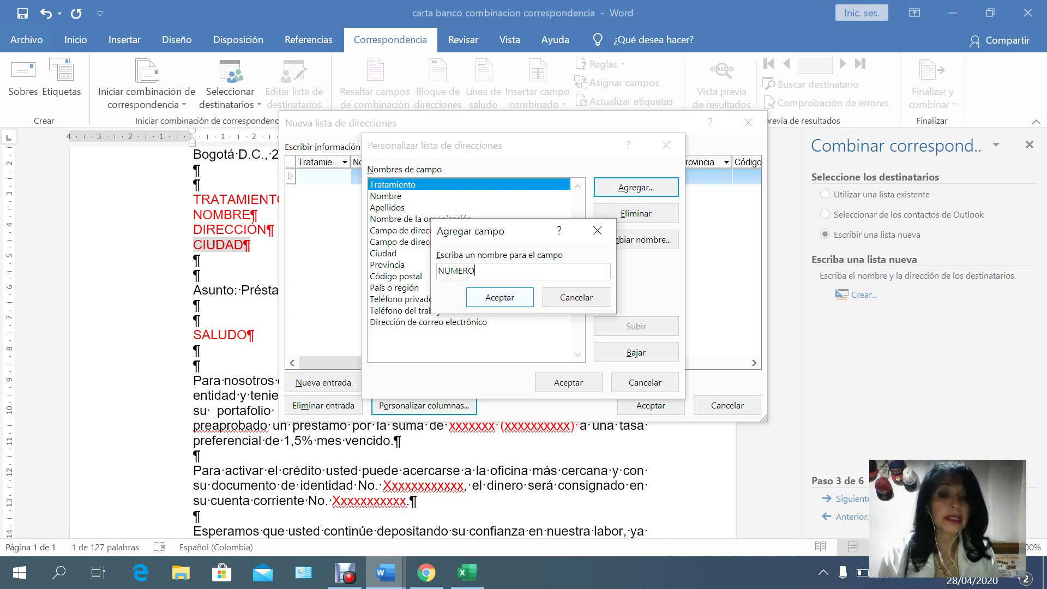
{"action": "key", "text": "Return"}
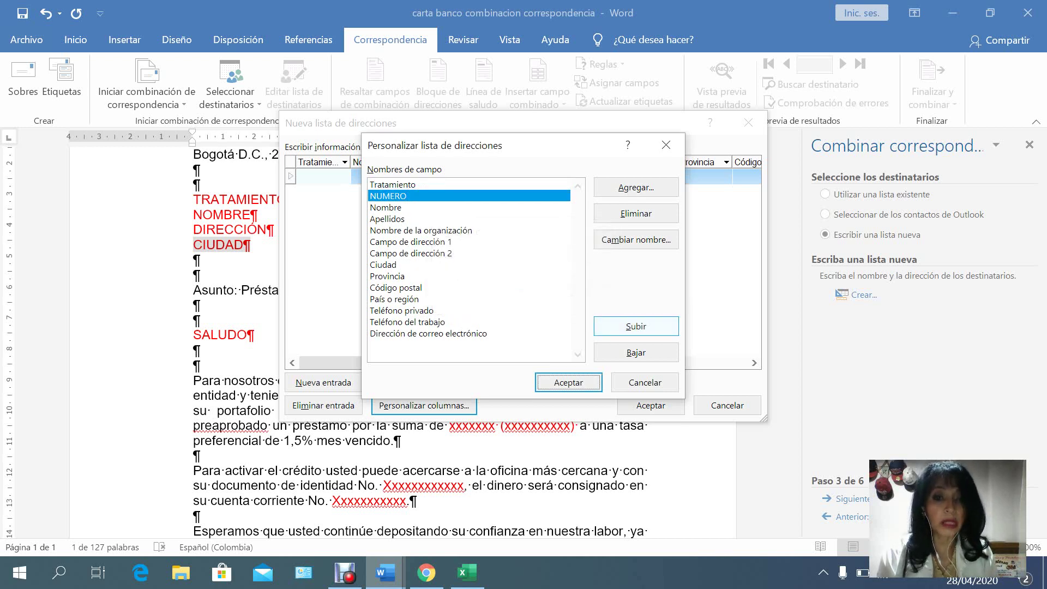
{"action": "left_click", "coordinate": [636, 326]}
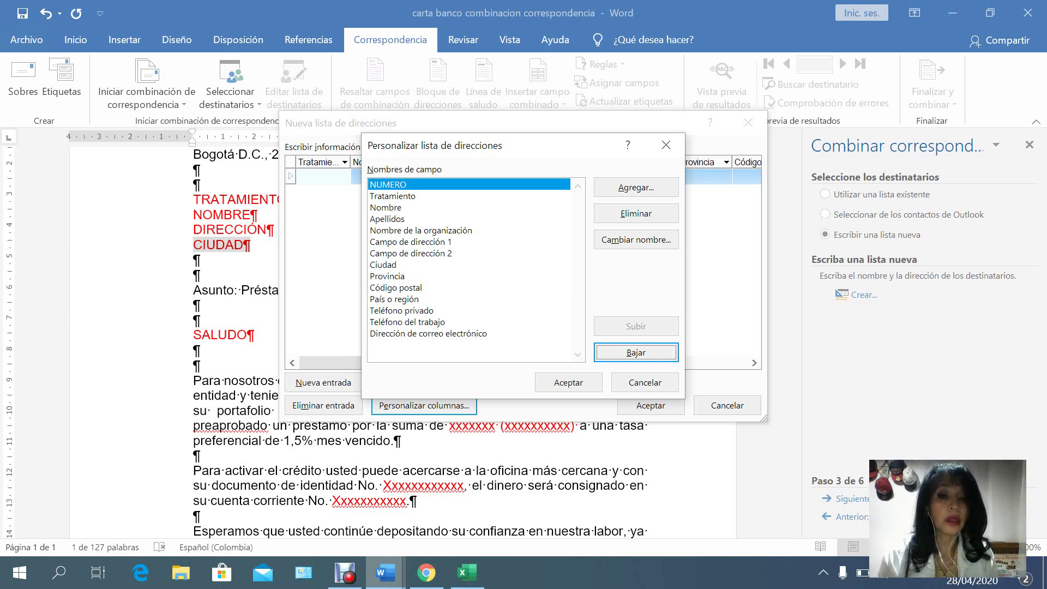
Delete the Apellidos, Nombre de la organización, Campo de dirección 2 and Provincia fields.
{"action": "left_click", "coordinate": [387, 218]}
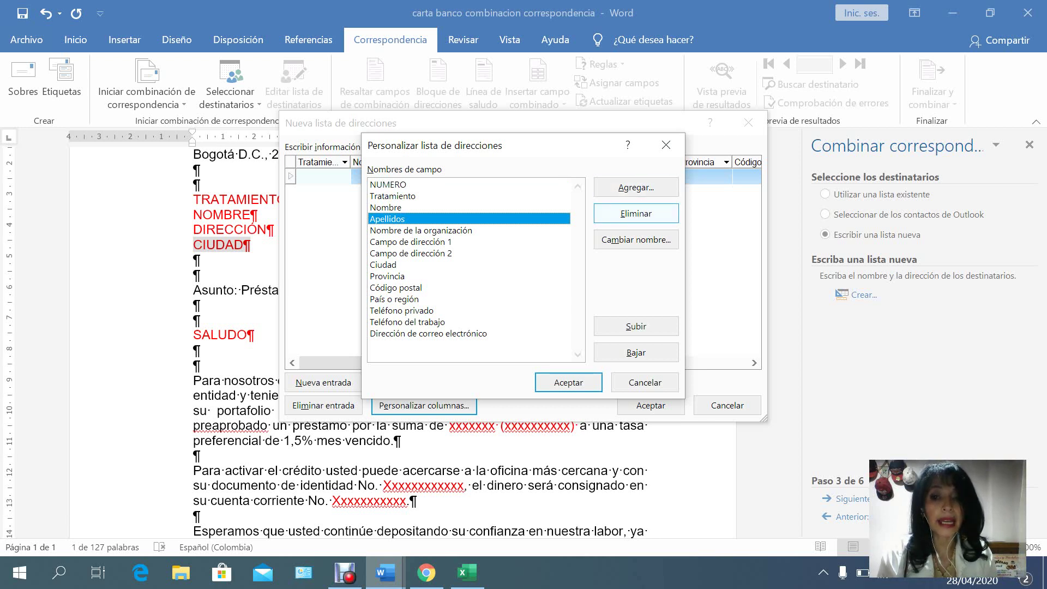
{"action": "left_click", "coordinate": [636, 213]}
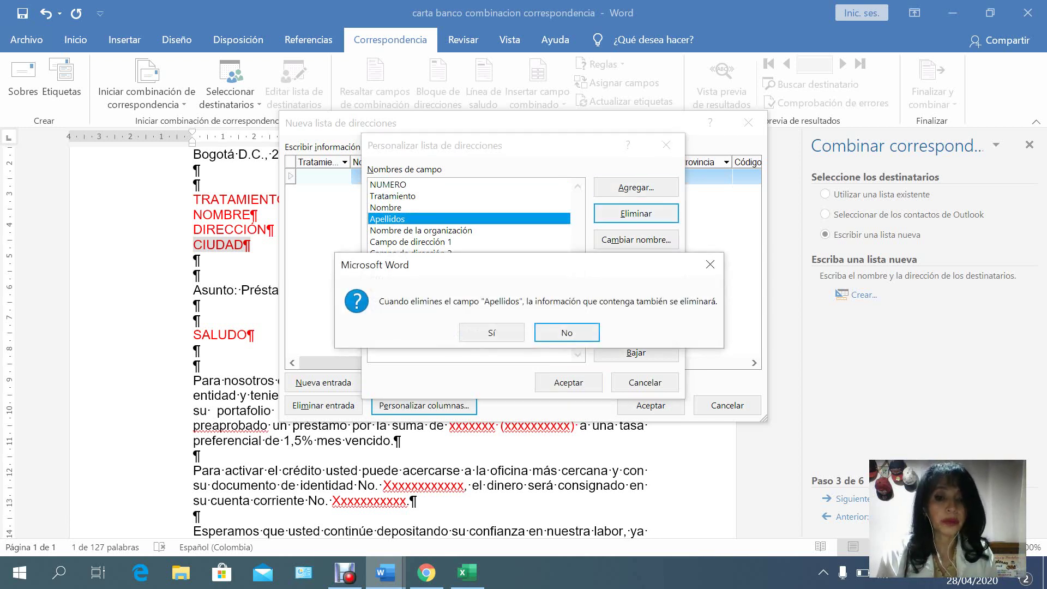
{"action": "left_click", "coordinate": [492, 332]}
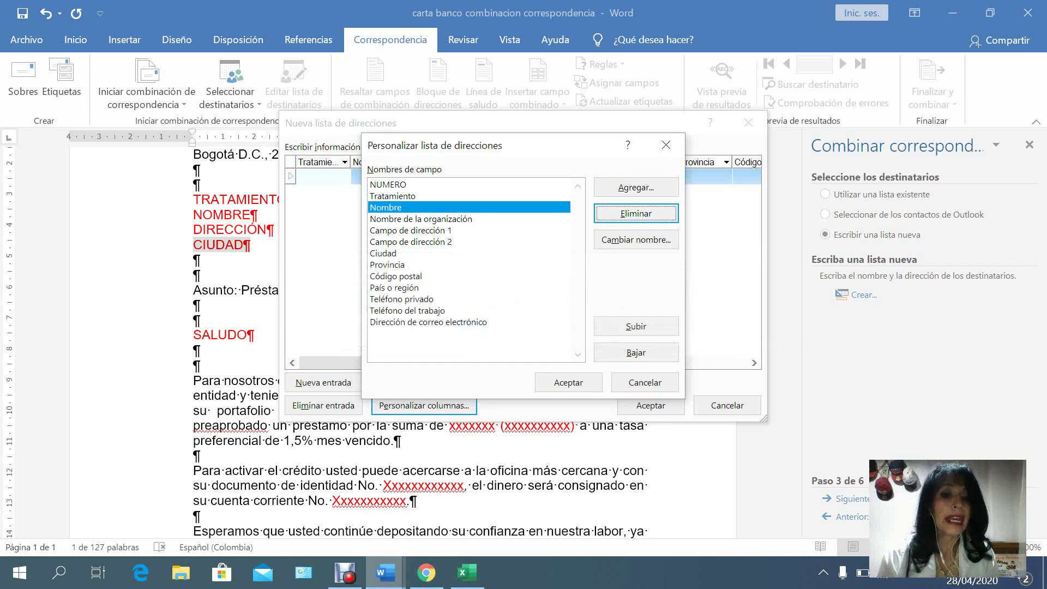
{"action": "left_click", "coordinate": [420, 219]}
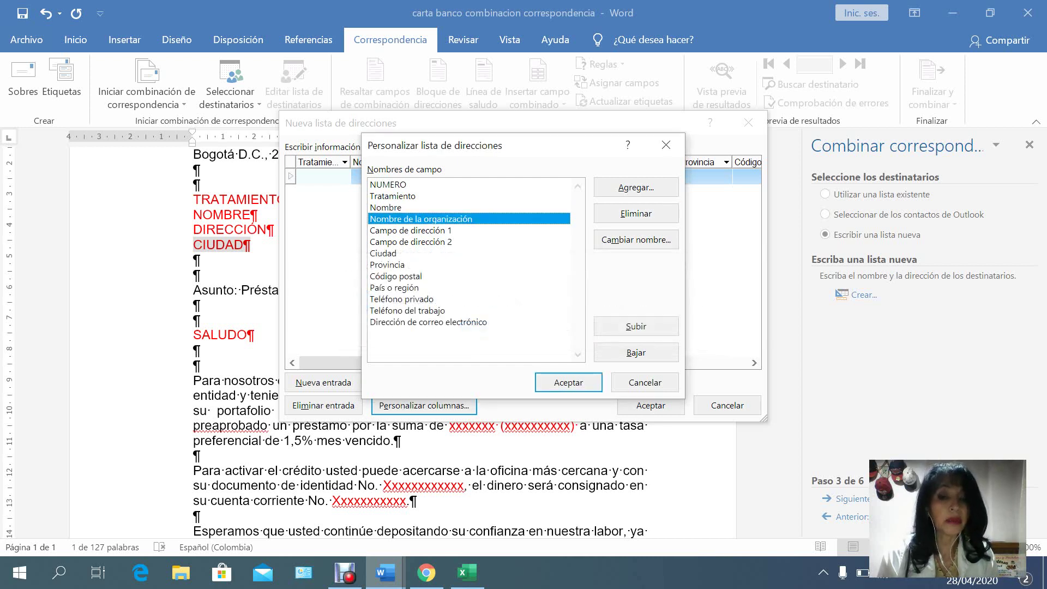
{"action": "left_click", "coordinate": [635, 214]}
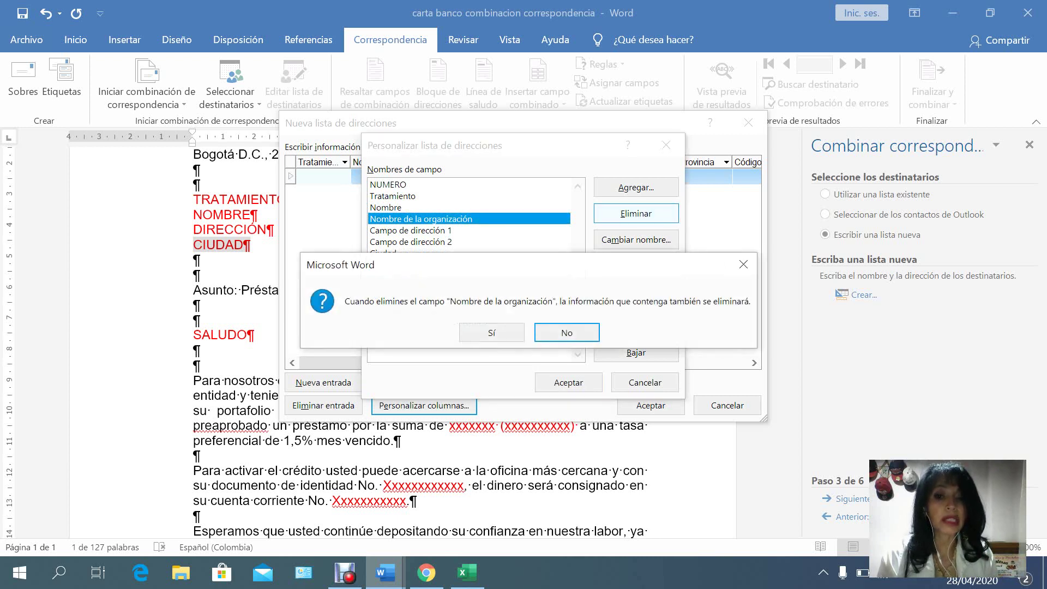
{"action": "left_click", "coordinate": [491, 332]}
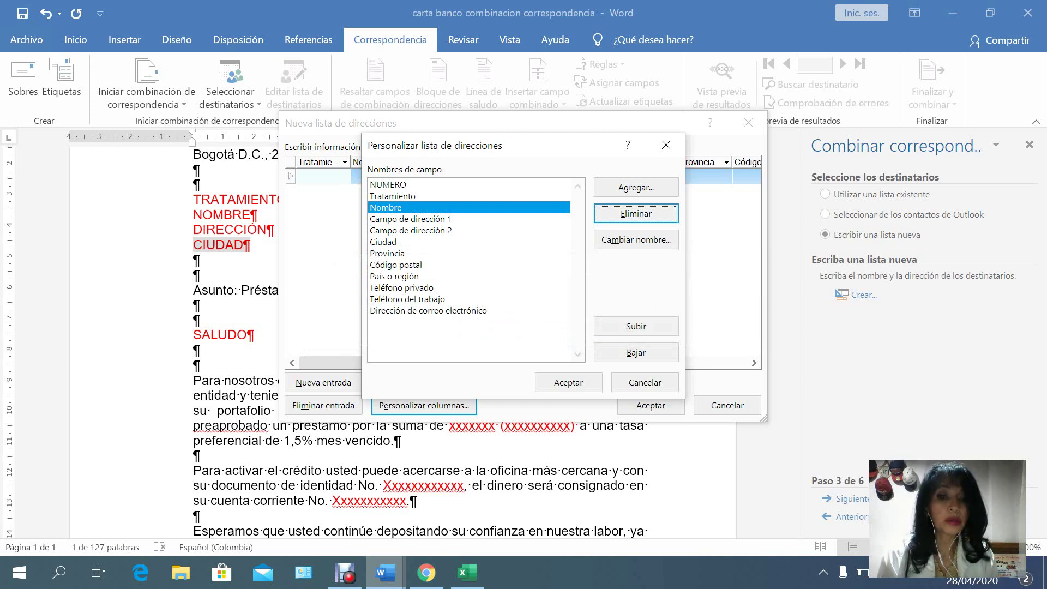
{"action": "left_click", "coordinate": [410, 230]}
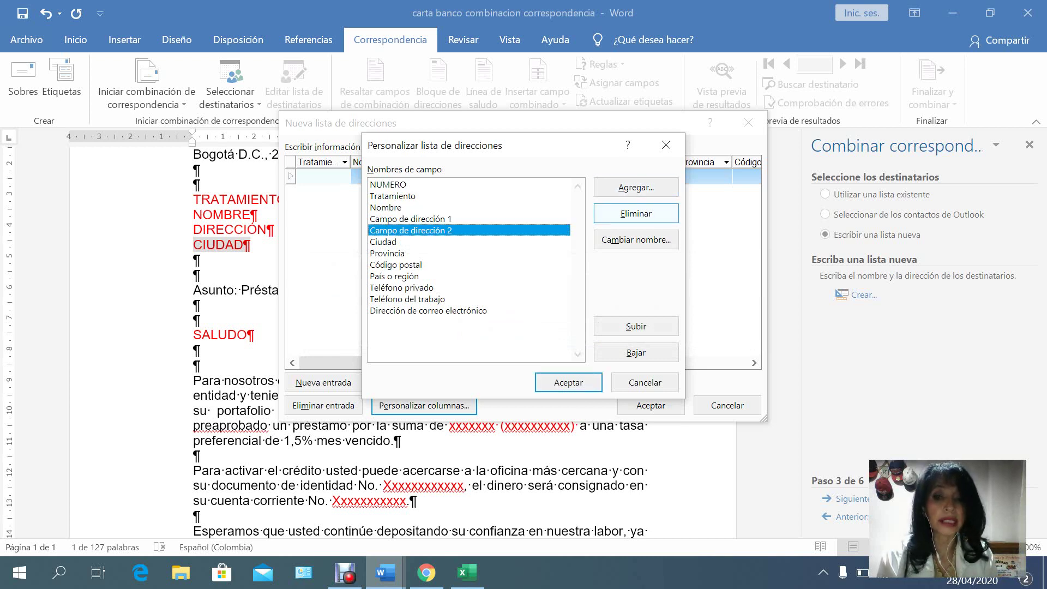
{"action": "left_click", "coordinate": [636, 213]}
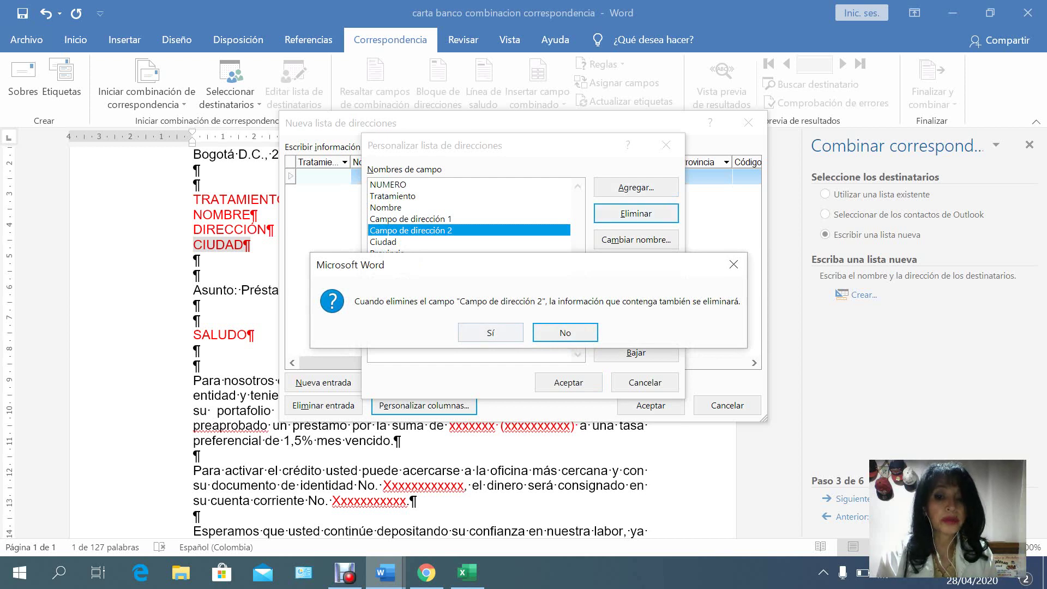
{"action": "left_click", "coordinate": [491, 332]}
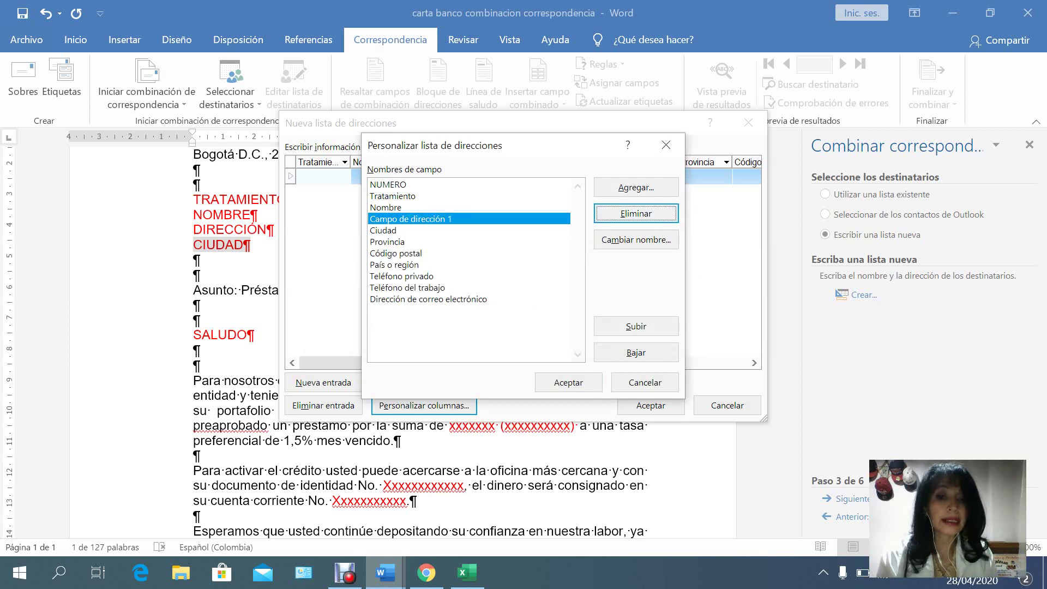
{"action": "left_click", "coordinate": [388, 242]}
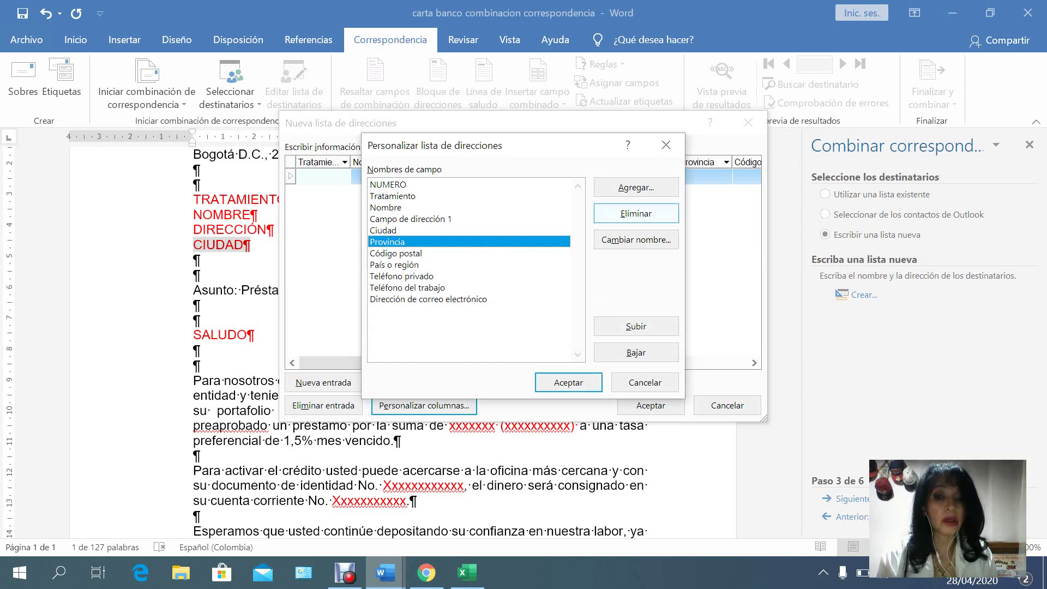
{"action": "left_click", "coordinate": [636, 213]}
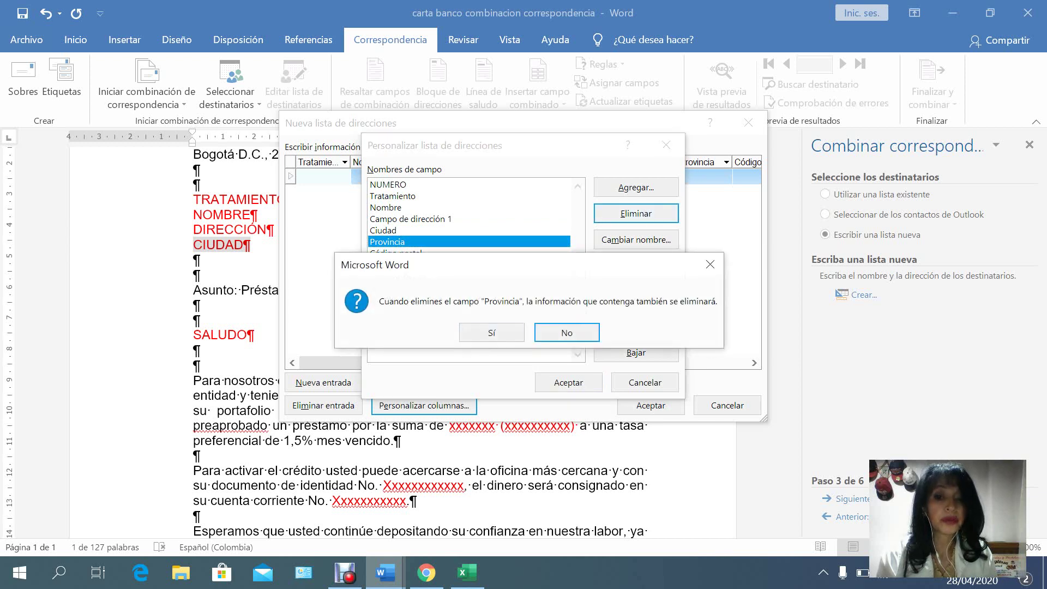
{"action": "left_click", "coordinate": [492, 332]}
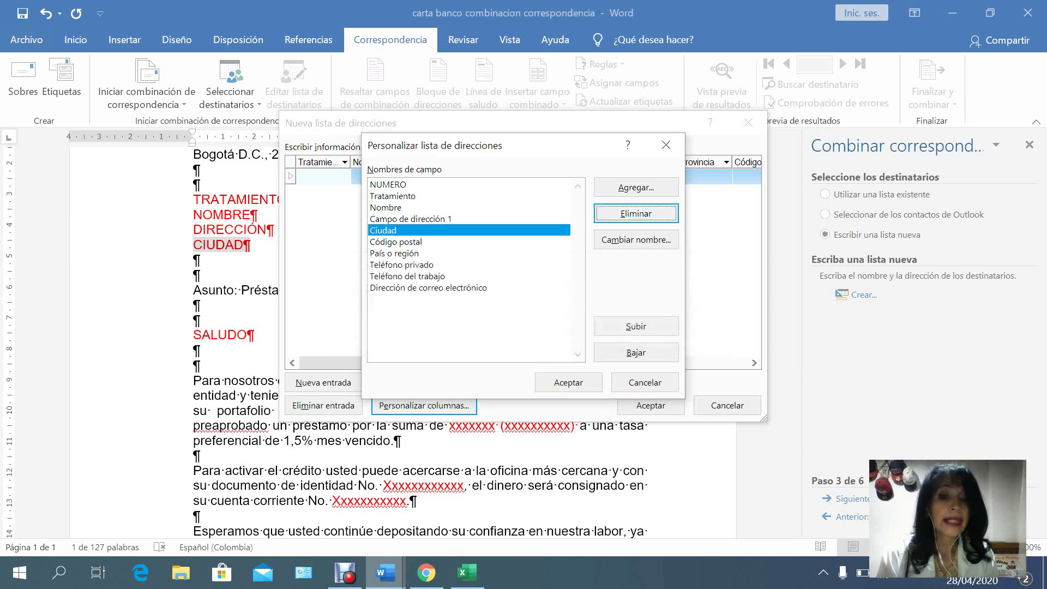
{"action": "left_click", "coordinate": [390, 242]}
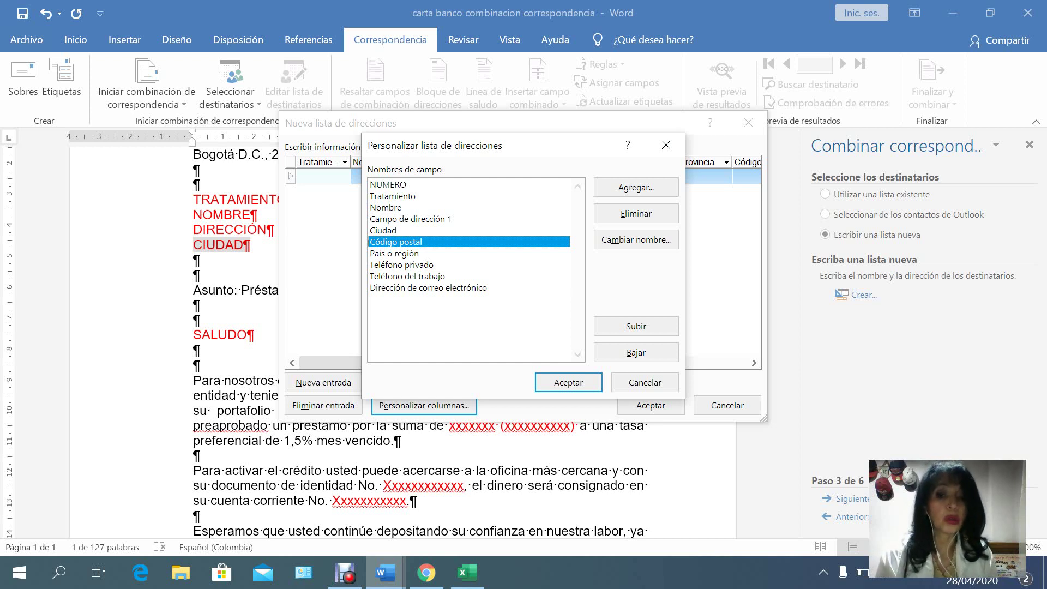
Rename Código postal to SALUDO and País o región to VALOR PRESTAMO.
{"action": "left_click", "coordinate": [636, 239]}
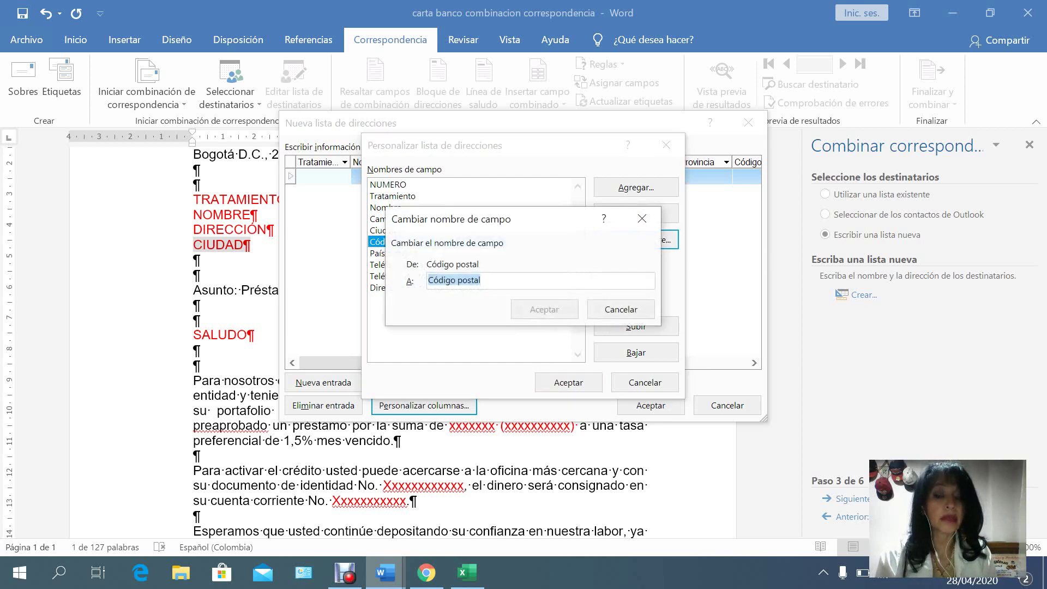
{"action": "type", "text": "SALUDO"}
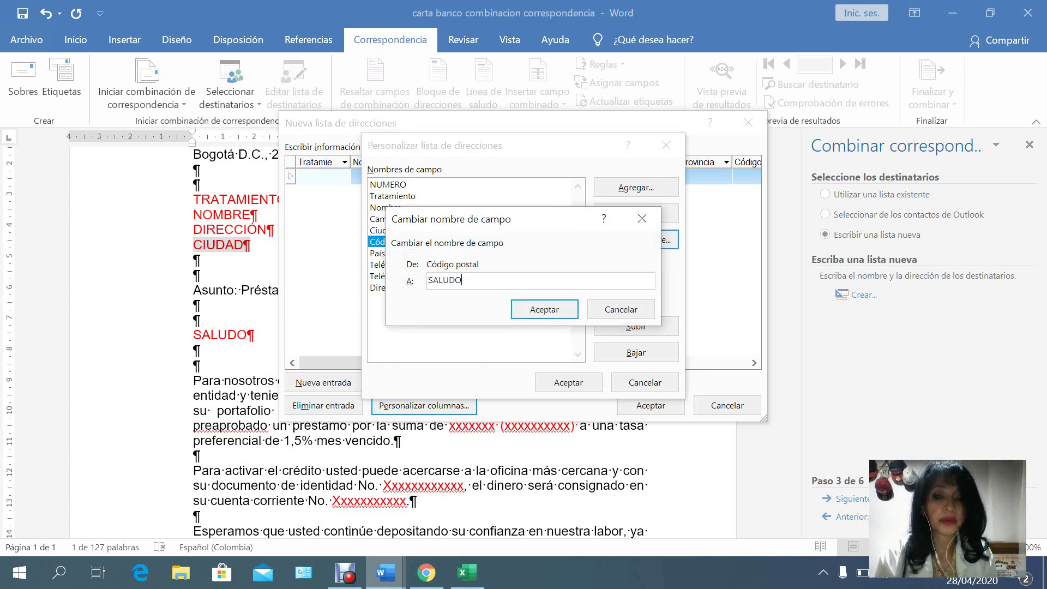
{"action": "key", "text": "Return"}
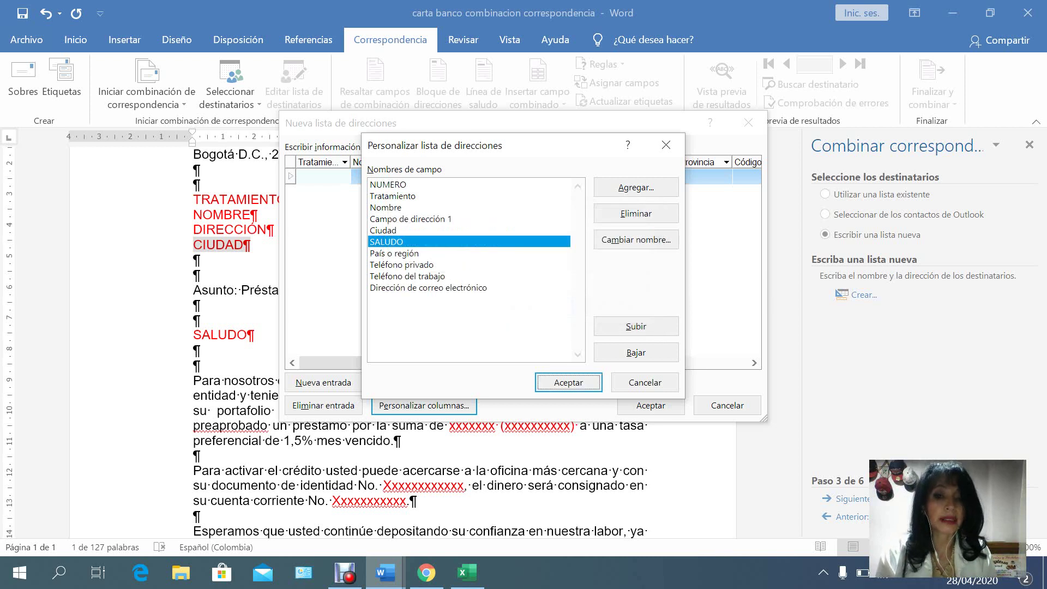
{"action": "left_click", "coordinate": [394, 253]}
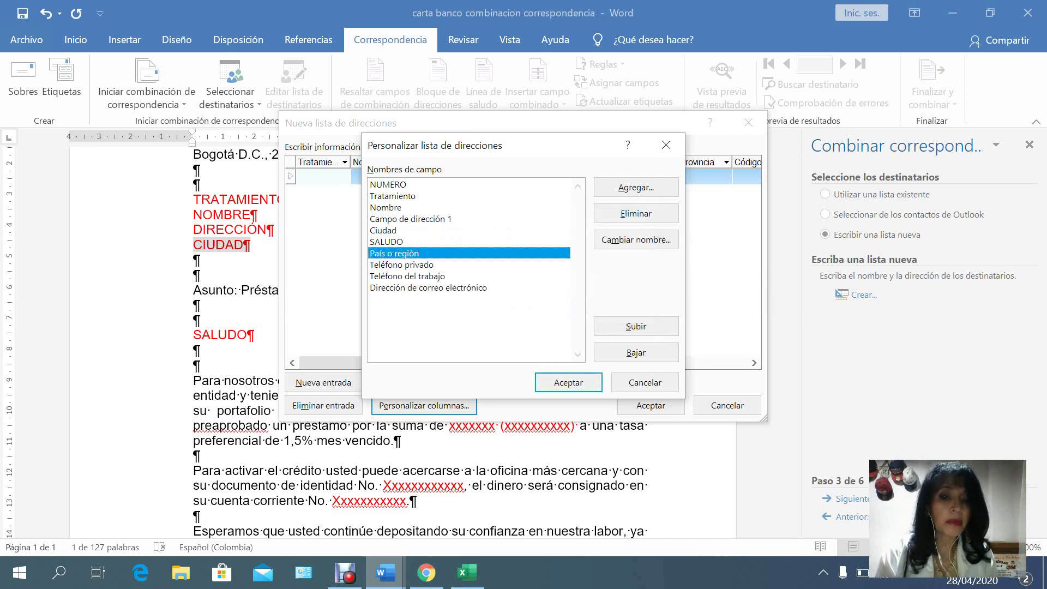
{"action": "left_click", "coordinate": [636, 239]}
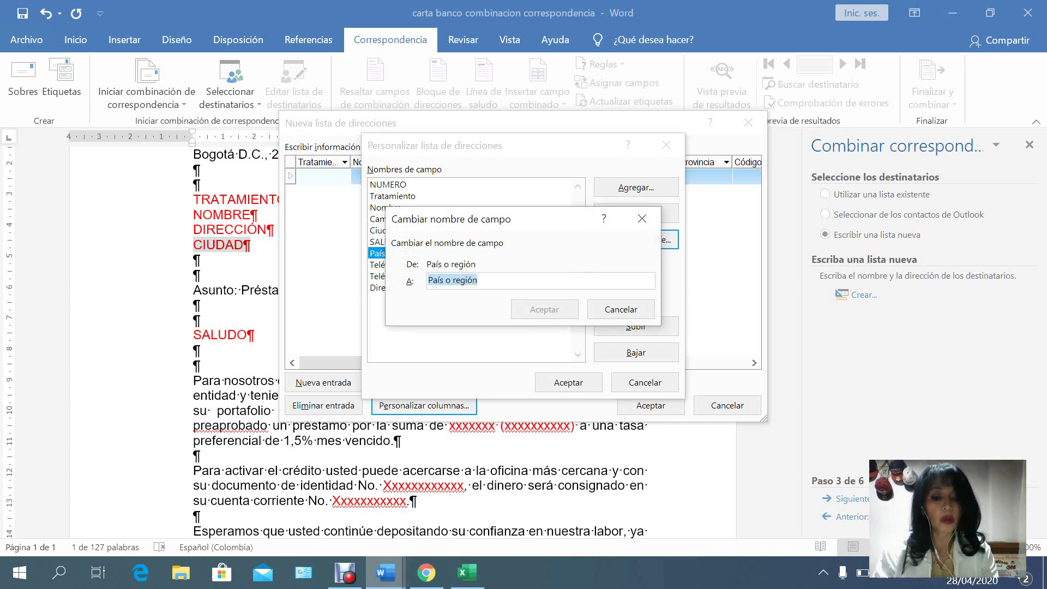
{"action": "type", "text": "VA"}
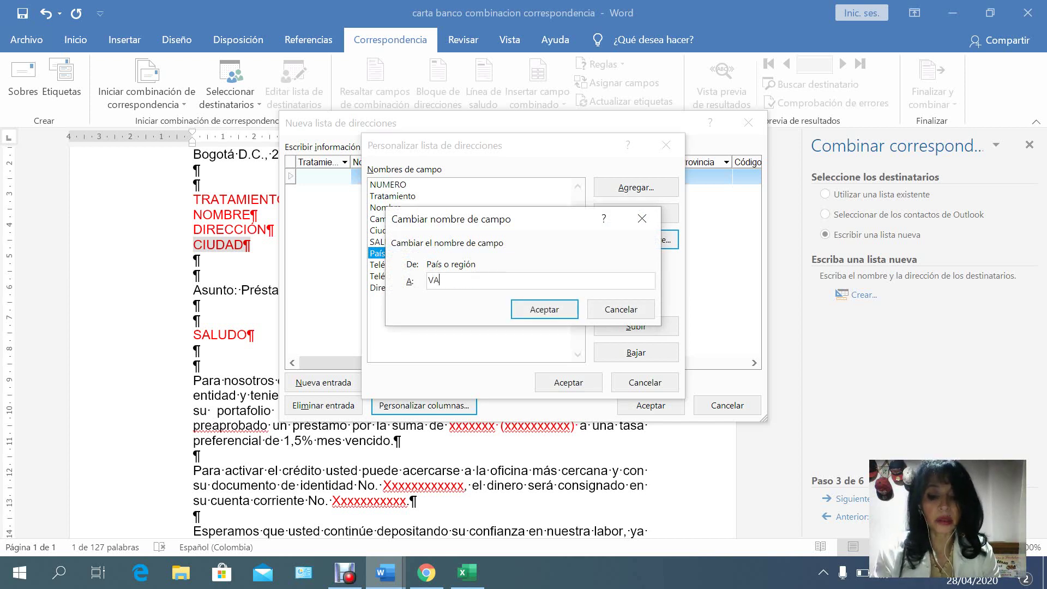
{"action": "type", "text": "LOR PRESTAMO"}
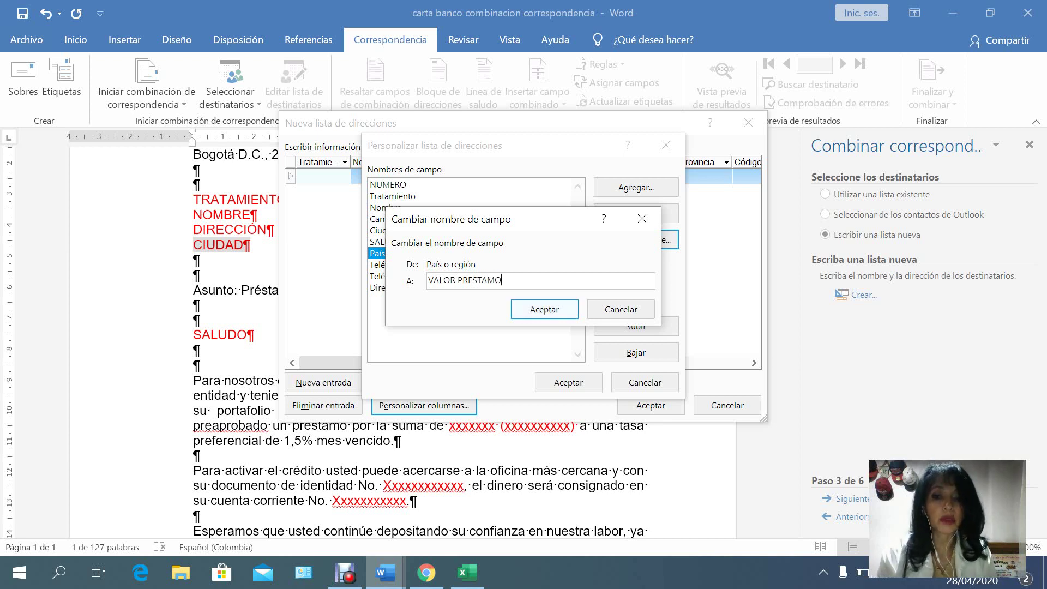
{"action": "key", "text": "Tab"}
{"action": "key", "text": "Return"}
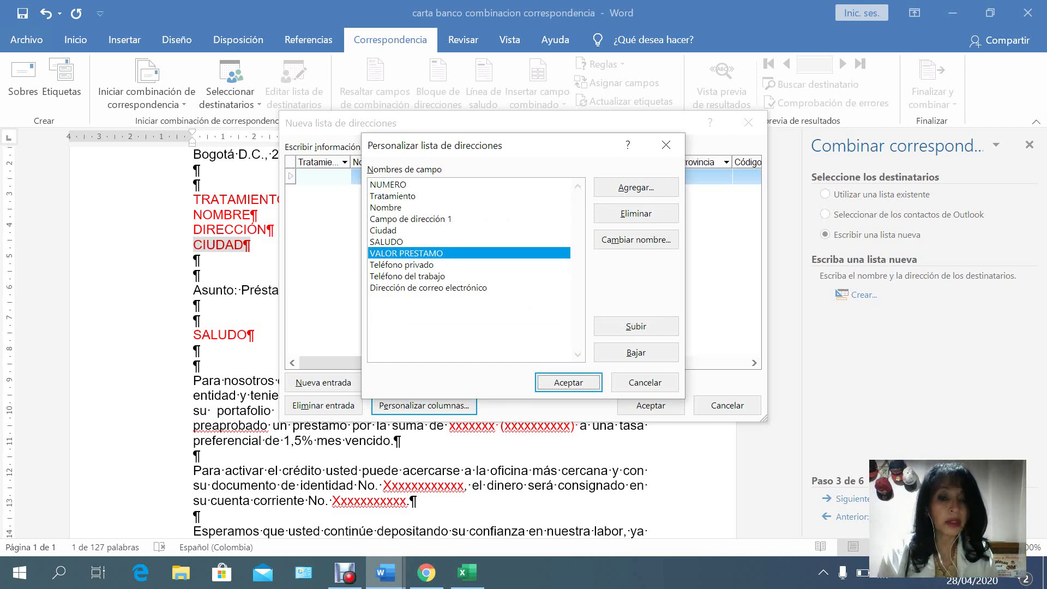
Rename Teléfono privado to CEDULA and Teléfono del trabajo to CUENTA.
{"action": "left_click", "coordinate": [402, 264]}
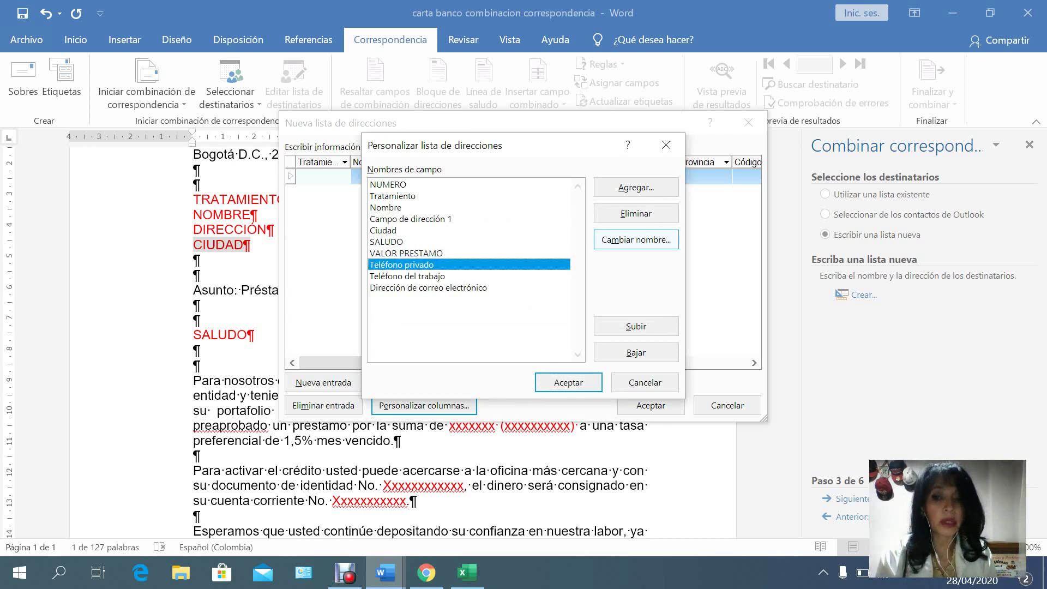
{"action": "left_click", "coordinate": [636, 240]}
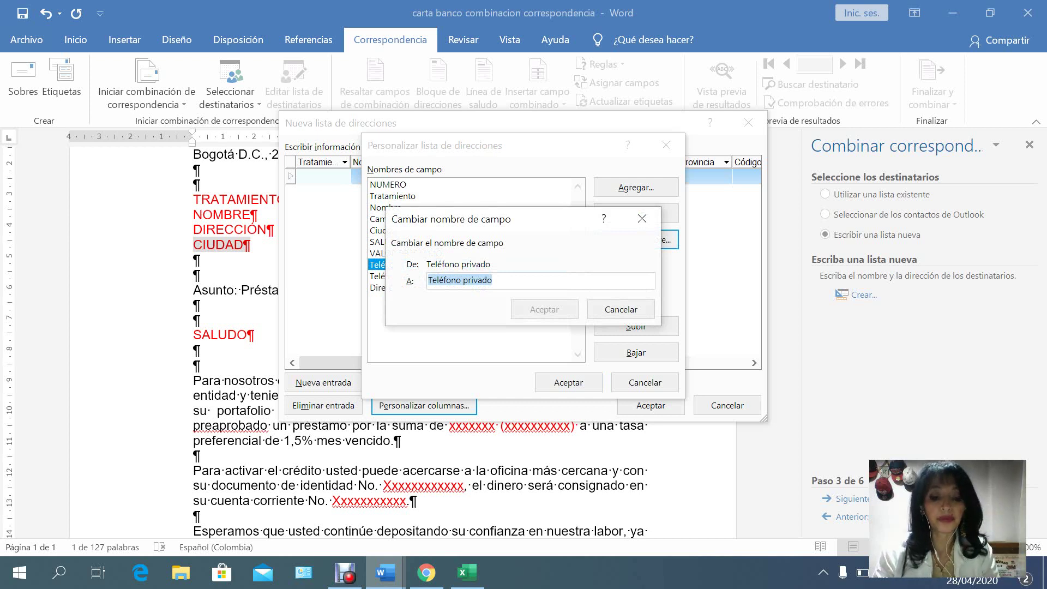
{"action": "type", "text": "CEDULA"}
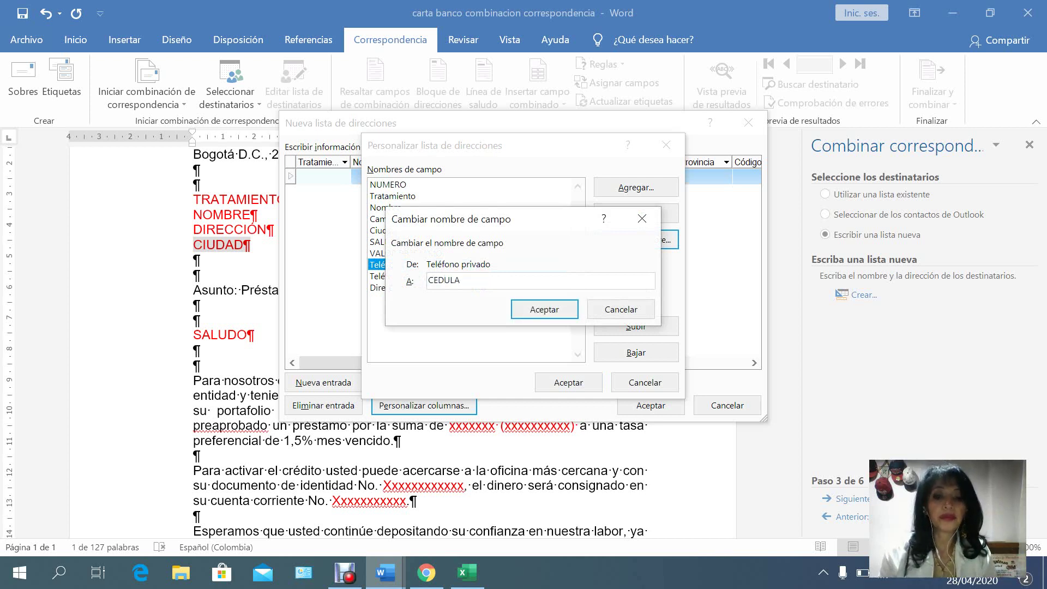
{"action": "left_click", "coordinate": [544, 309]}
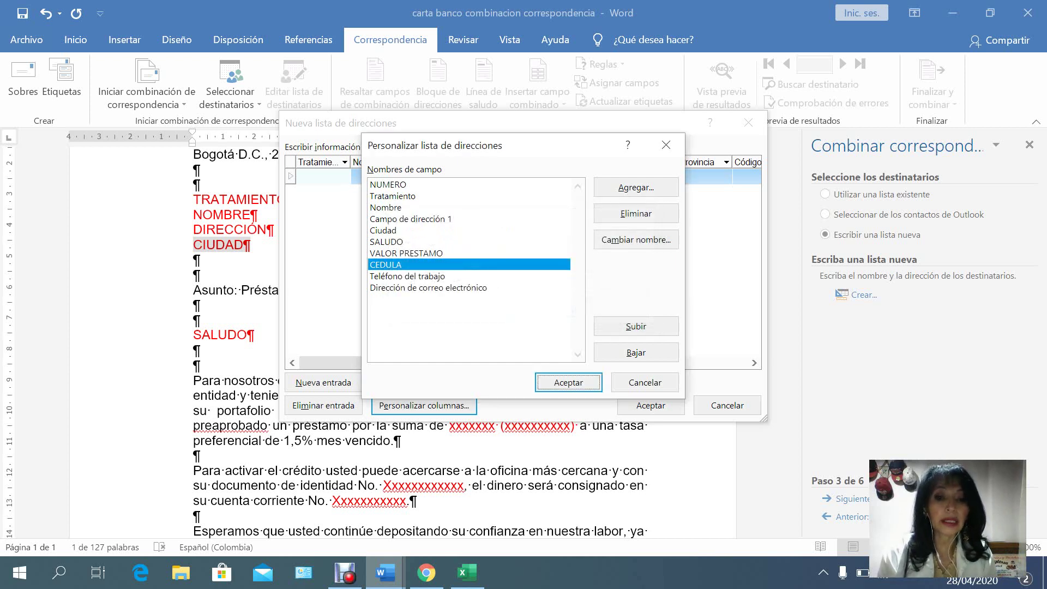
{"action": "left_click", "coordinate": [409, 276]}
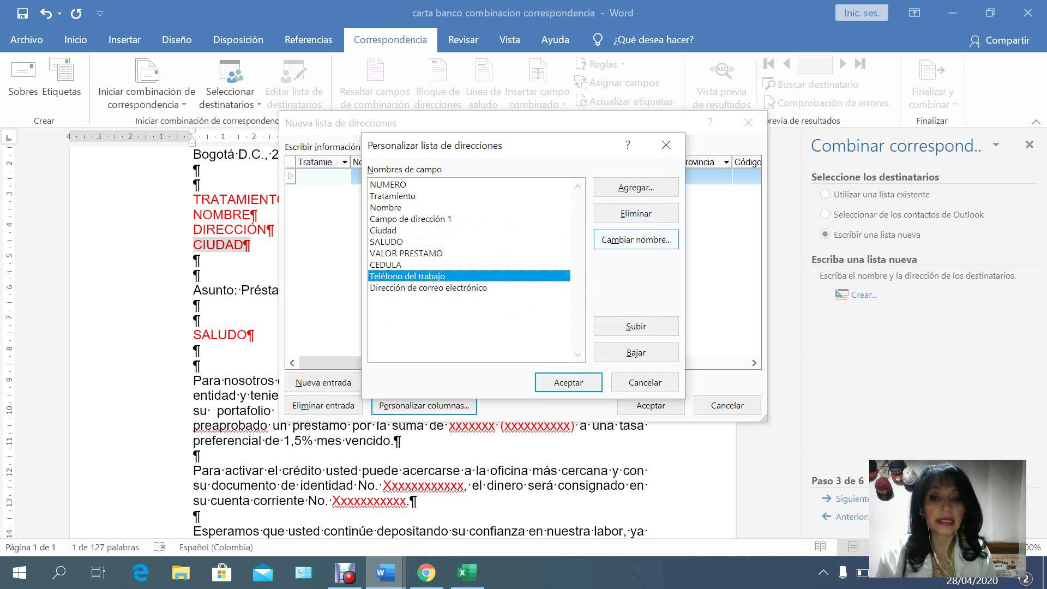
{"action": "left_click", "coordinate": [636, 240]}
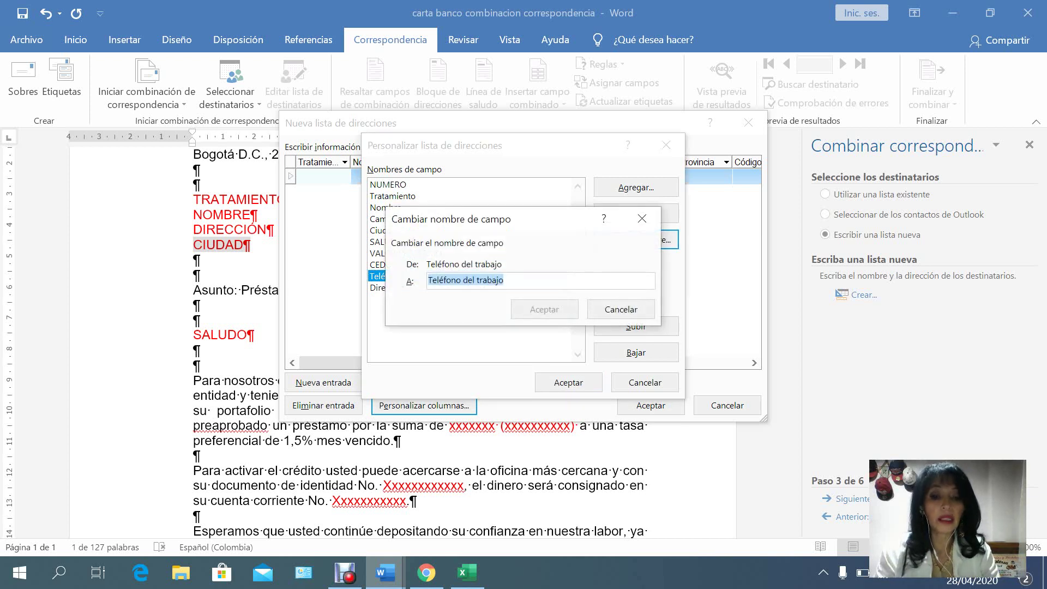
{"action": "type", "text": "CUENTA"}
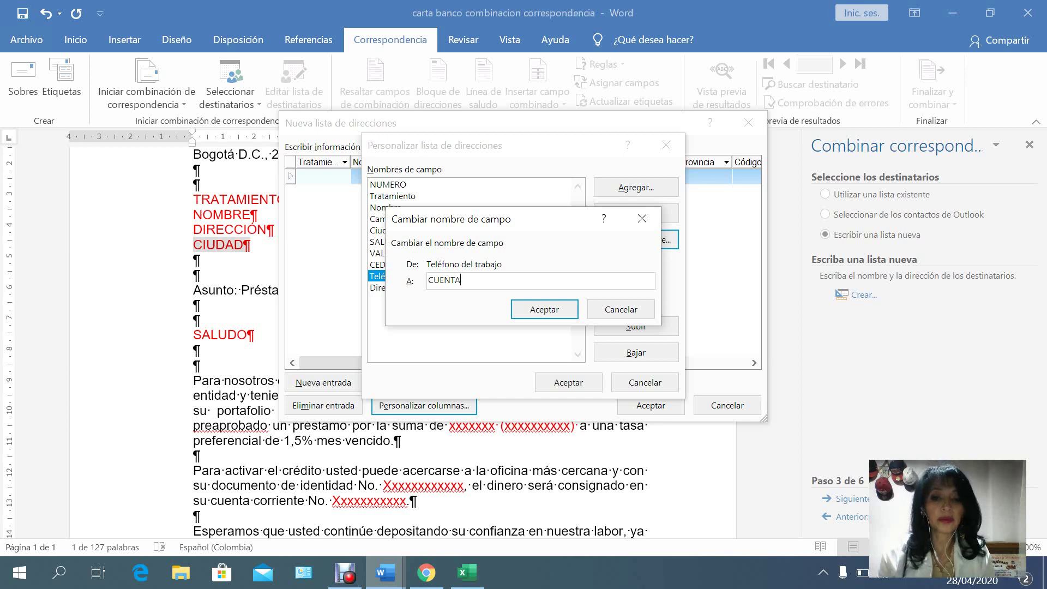
{"action": "left_click", "coordinate": [544, 309]}
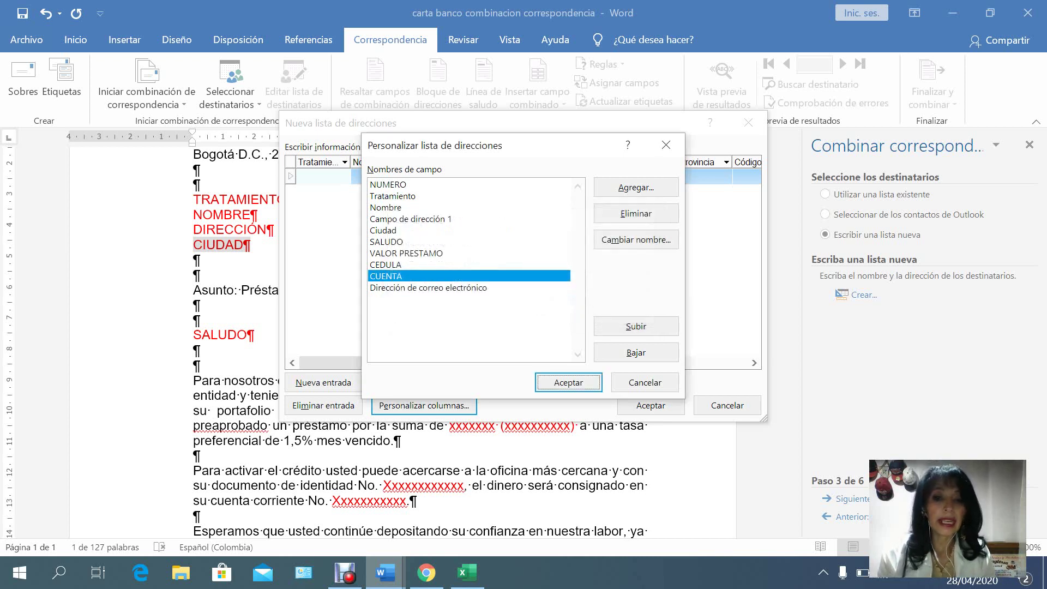
Delete the Dirección de correo electrónico field.
{"action": "left_click", "coordinate": [428, 288]}
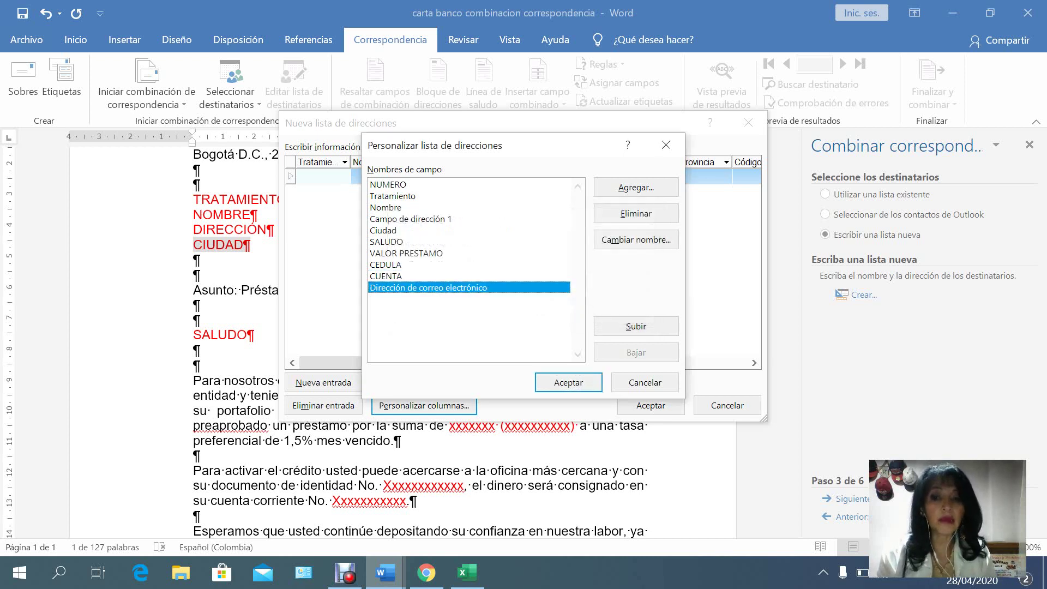
{"action": "left_click", "coordinate": [636, 213]}
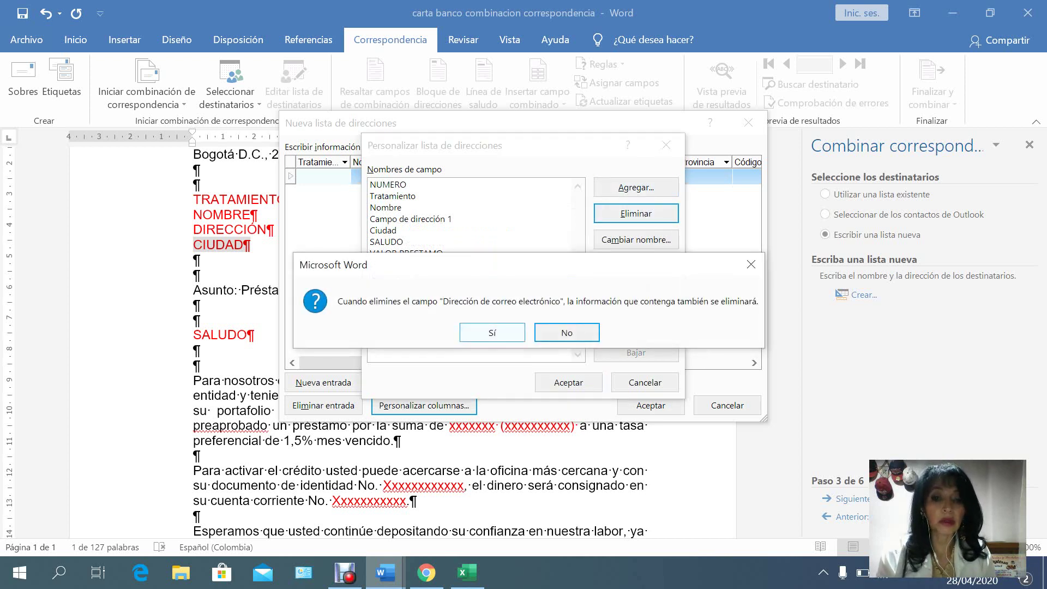
{"action": "left_click", "coordinate": [492, 332]}
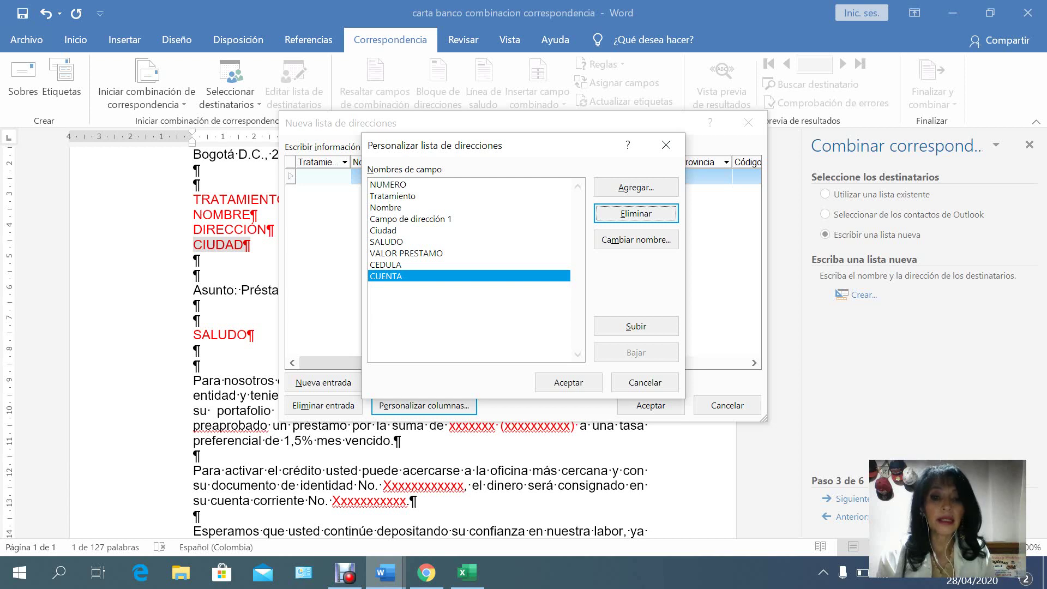
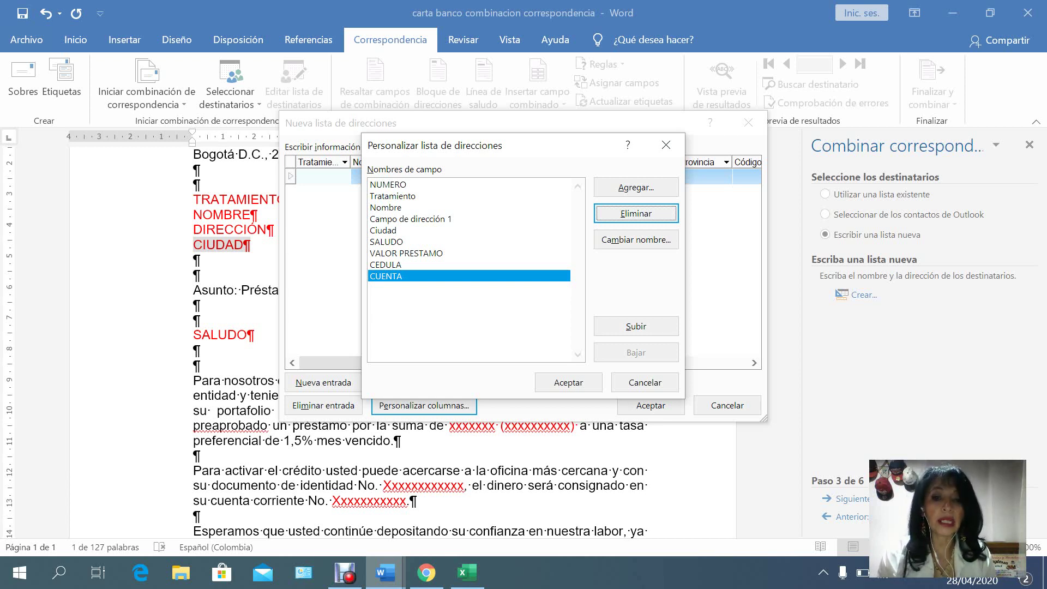
Confirm the customized field columns NUMERO, SALUDO, VALOR PRESTAMO, CEDULA and CUENTA.
{"action": "left_click", "coordinate": [568, 382]}
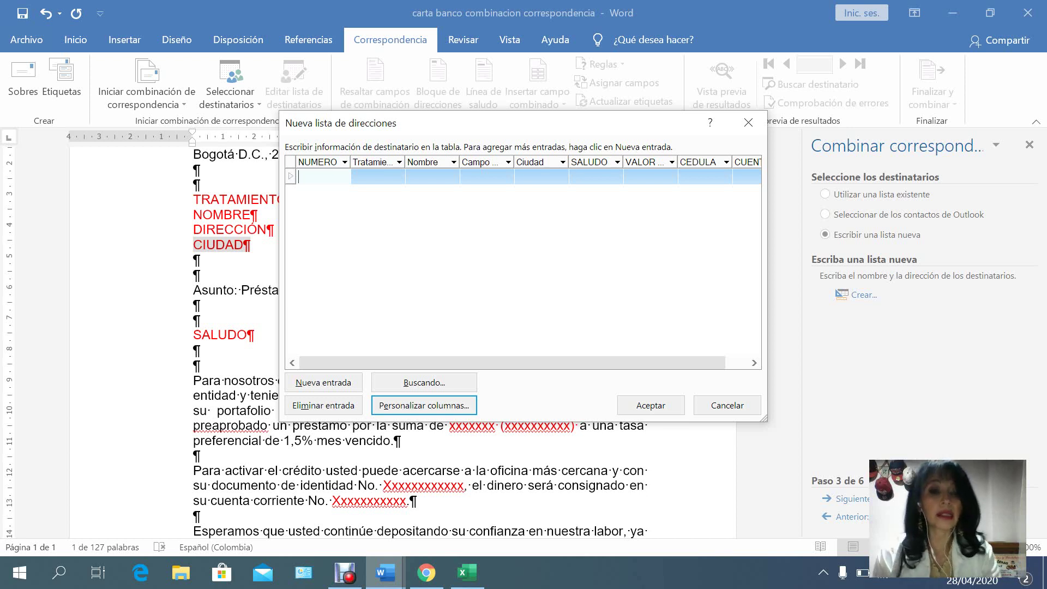
Enter number 1, title Senor, the recipient's full name and street address in row one.
{"action": "type", "text": "1"}
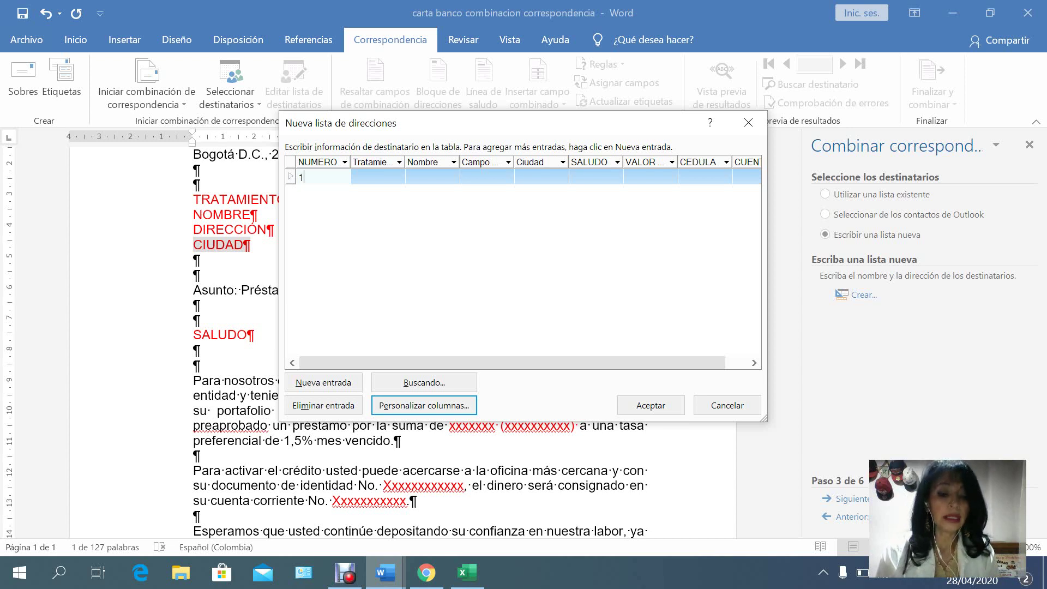
{"action": "key", "text": "Tab"}
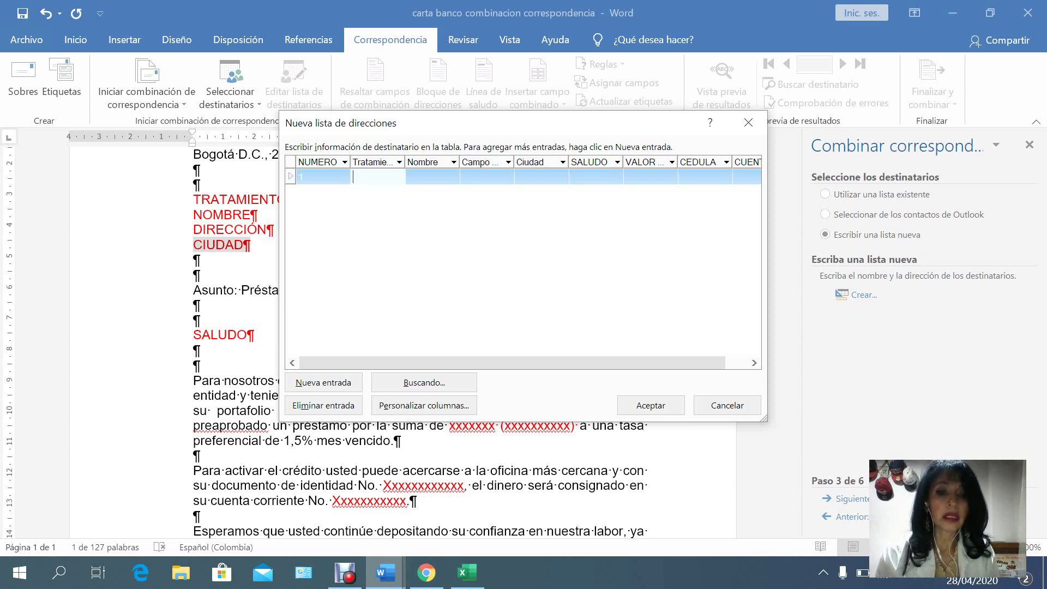
{"action": "type", "text": "S"}
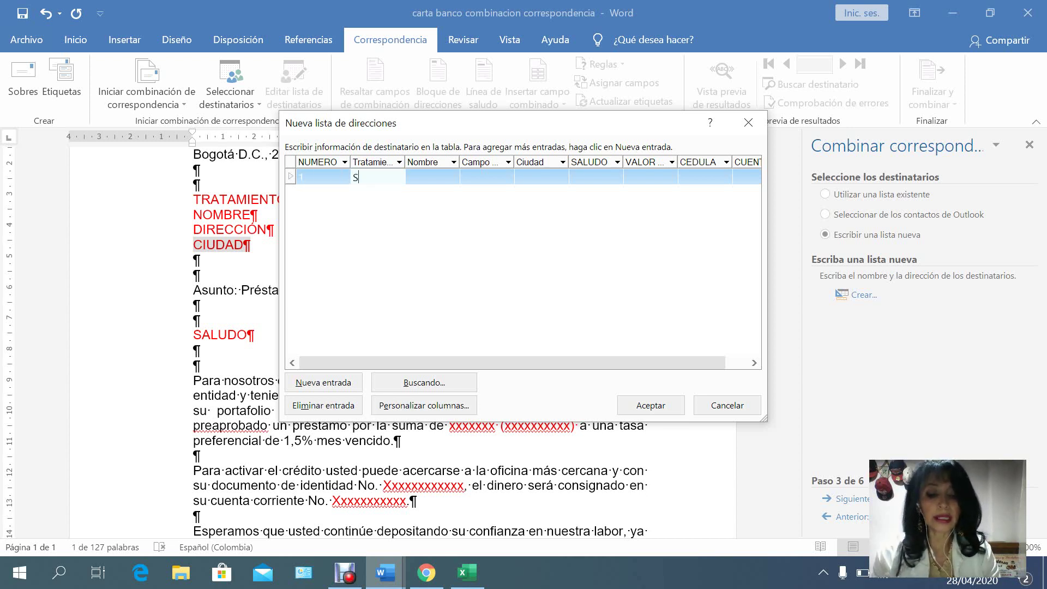
{"action": "type", "text": "enor"}
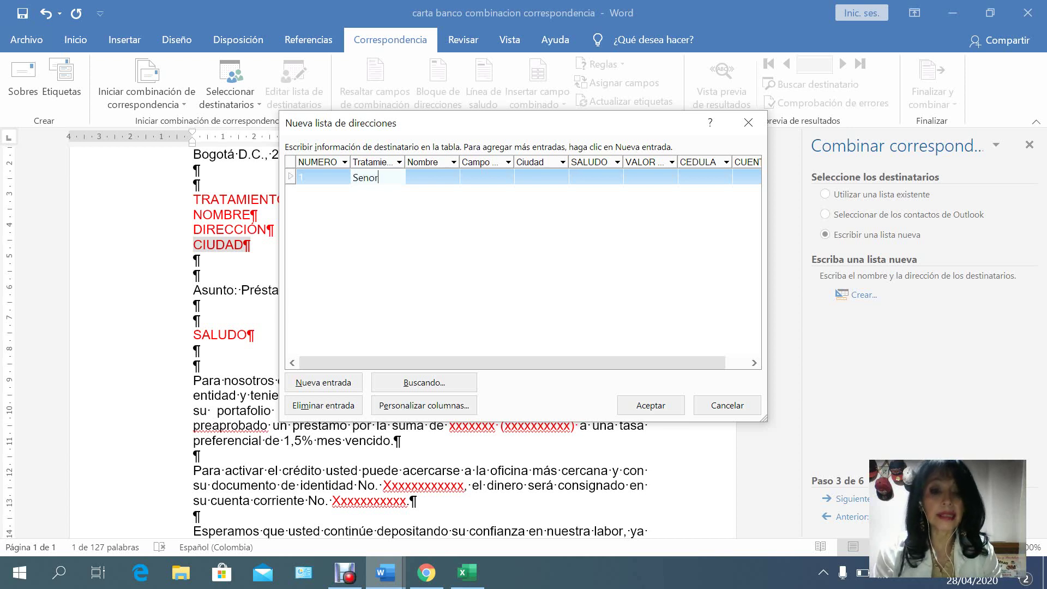
{"action": "key", "text": "Tab"}
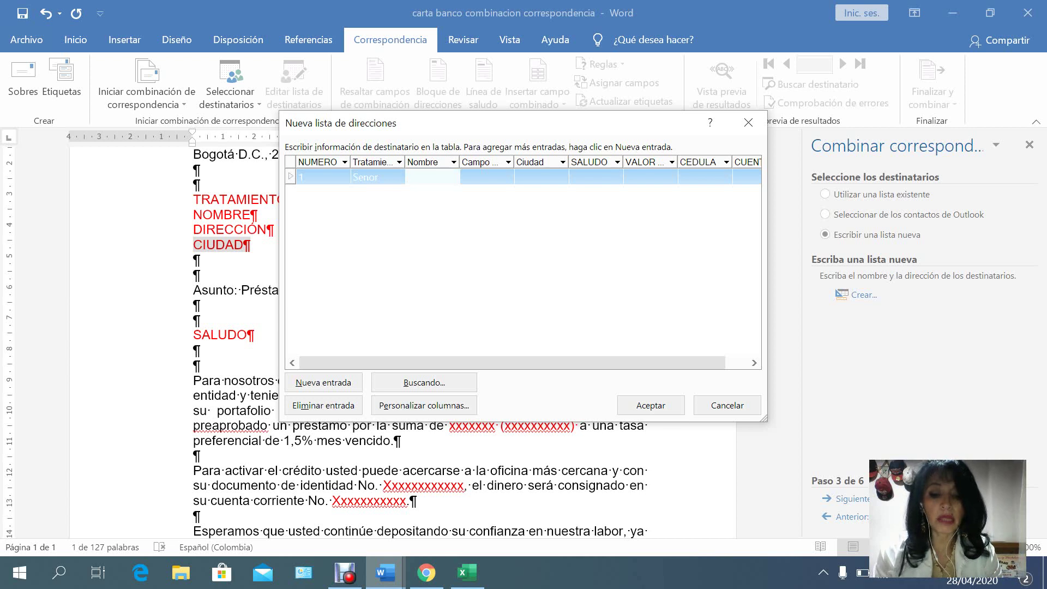
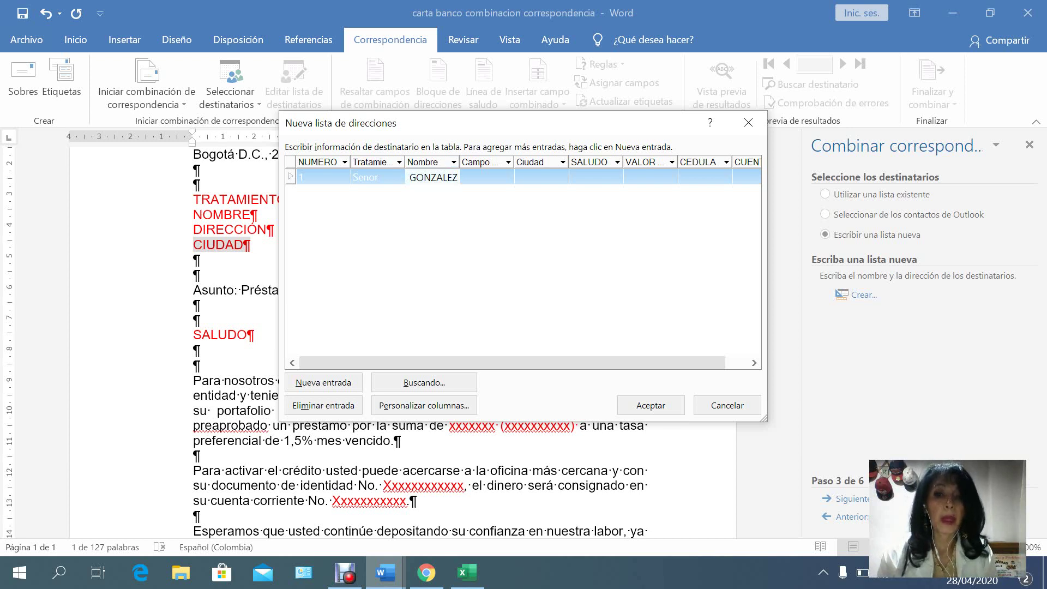
{"action": "key", "text": "Tab"}
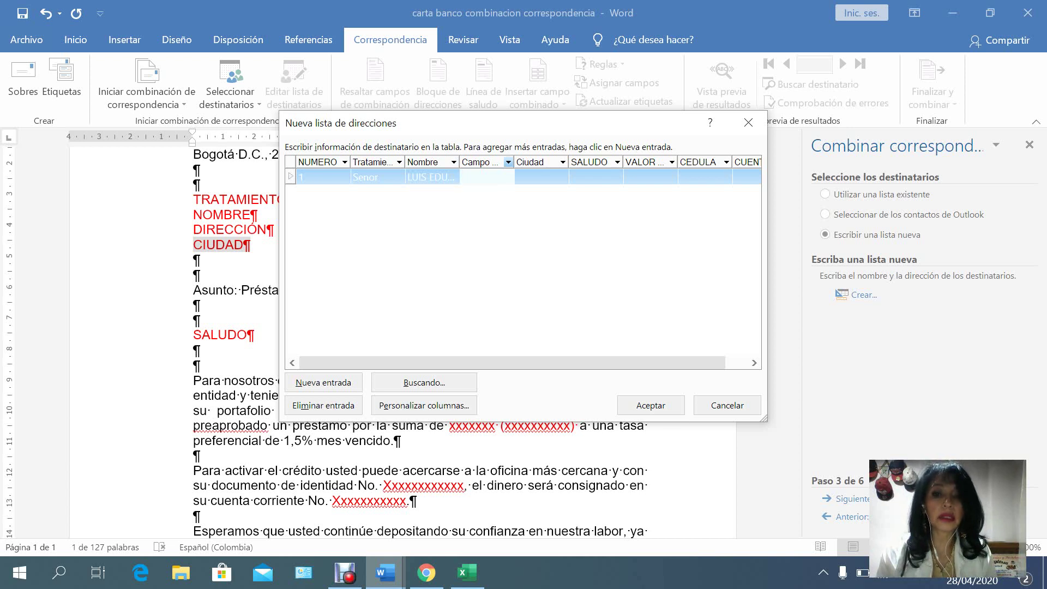
{"action": "left_click", "coordinate": [508, 162]}
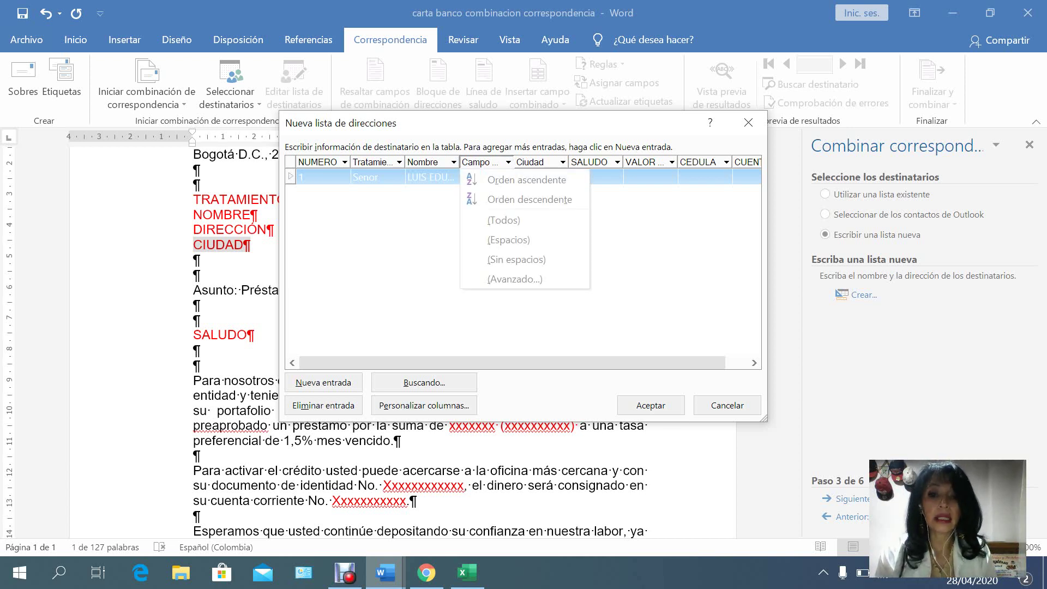
{"action": "left_click", "coordinate": [323, 177]}
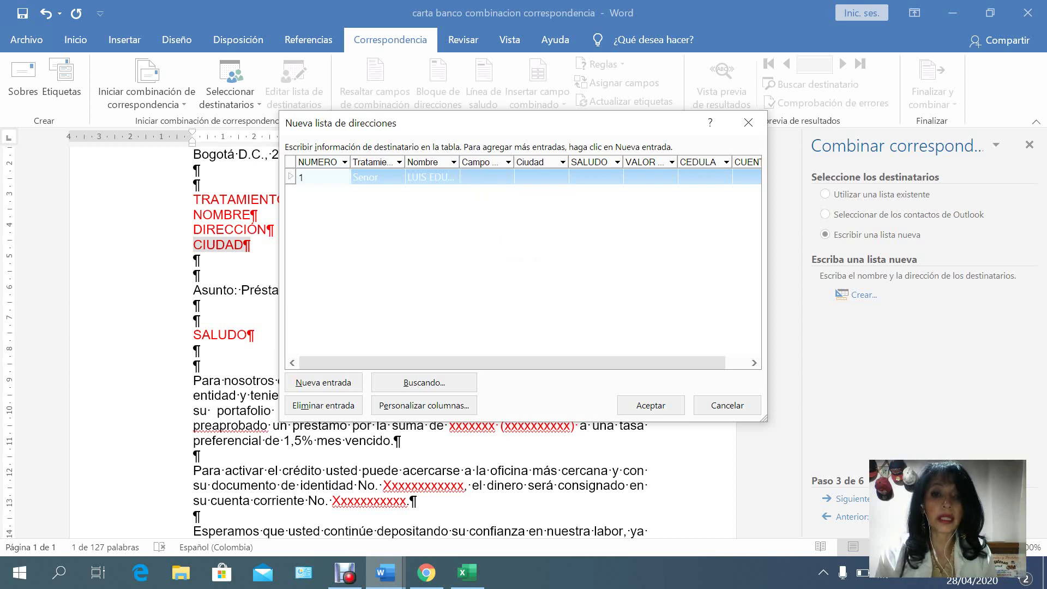
{"action": "left_click", "coordinate": [486, 177]}
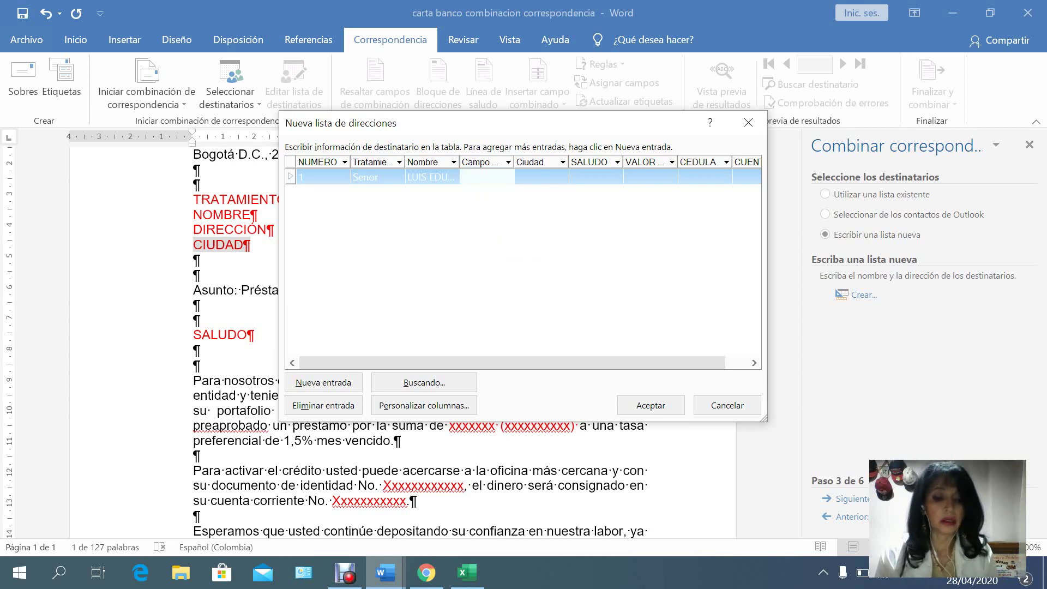
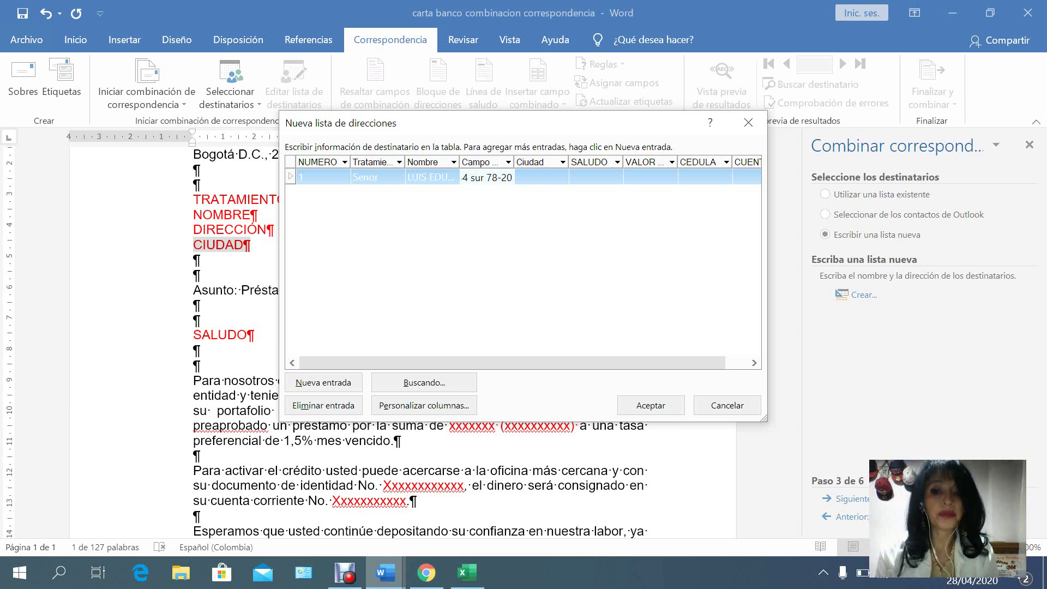
{"action": "key", "text": "Tab"}
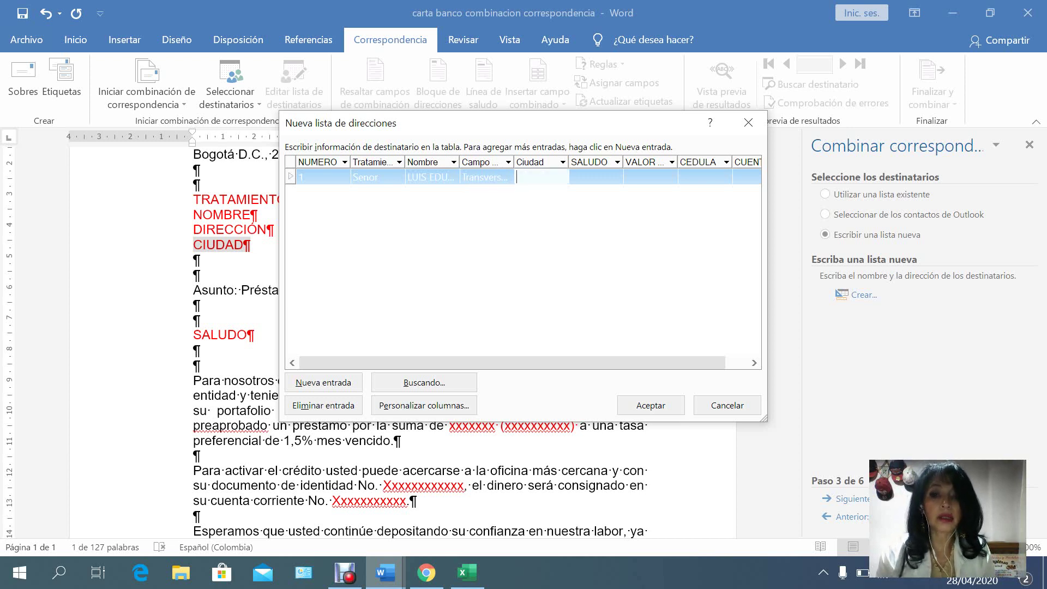
Enter city Bogotá D.C. and the greeting 'Respetado senor' followed by the recipient's surname.
{"action": "type", "text": "Bo"}
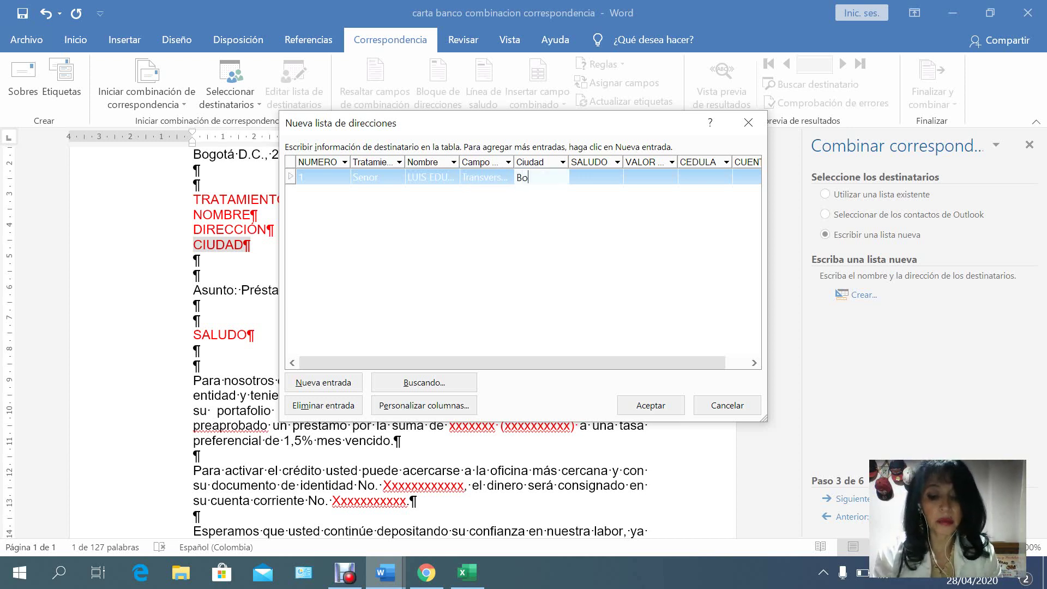
{"action": "type", "text": "gotá"}
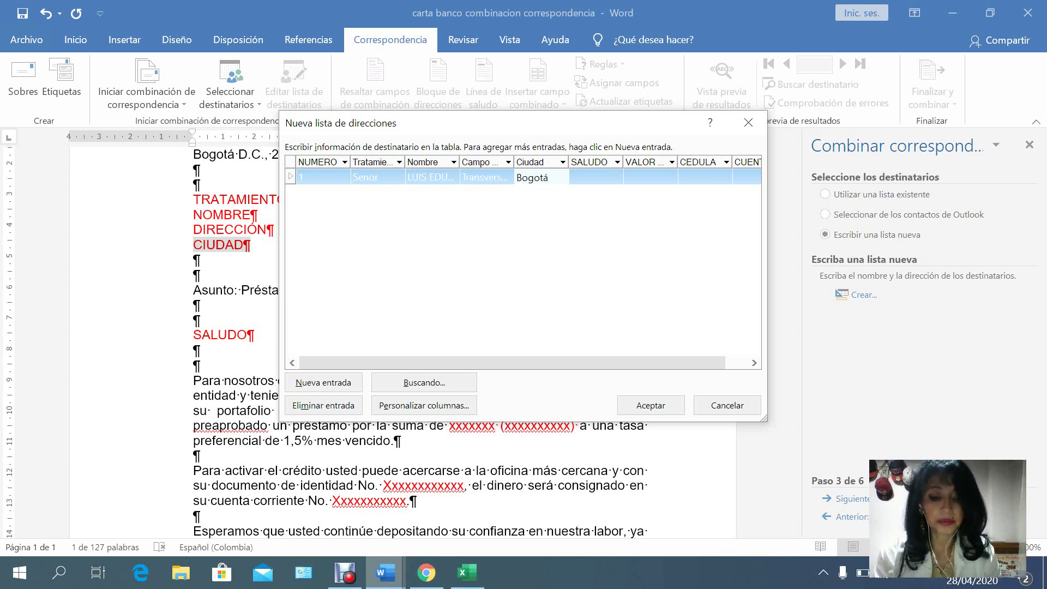
{"action": "type", "text": " D.C."}
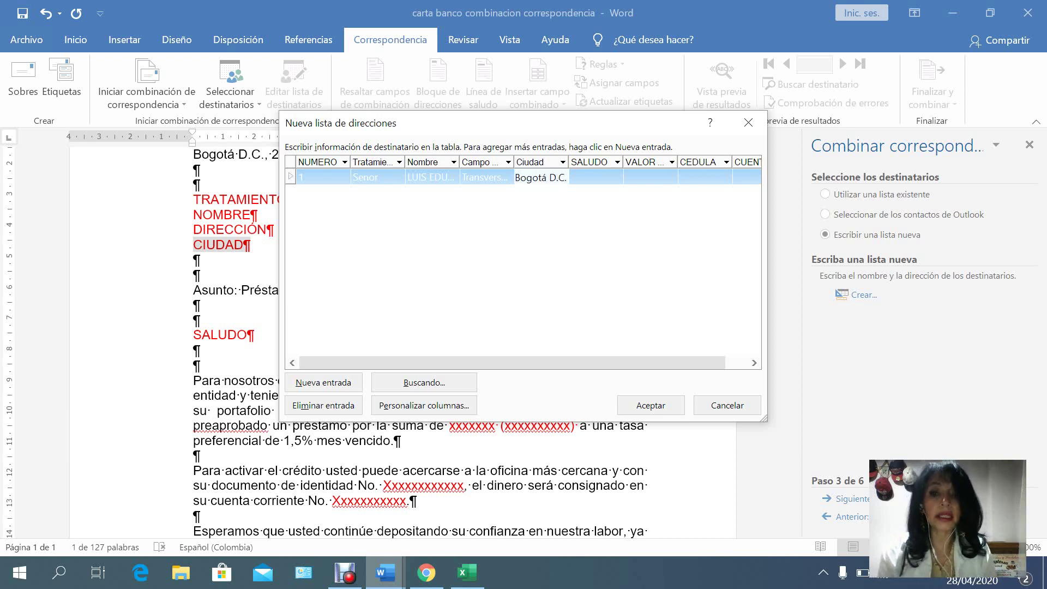
{"action": "key", "text": "Tab"}
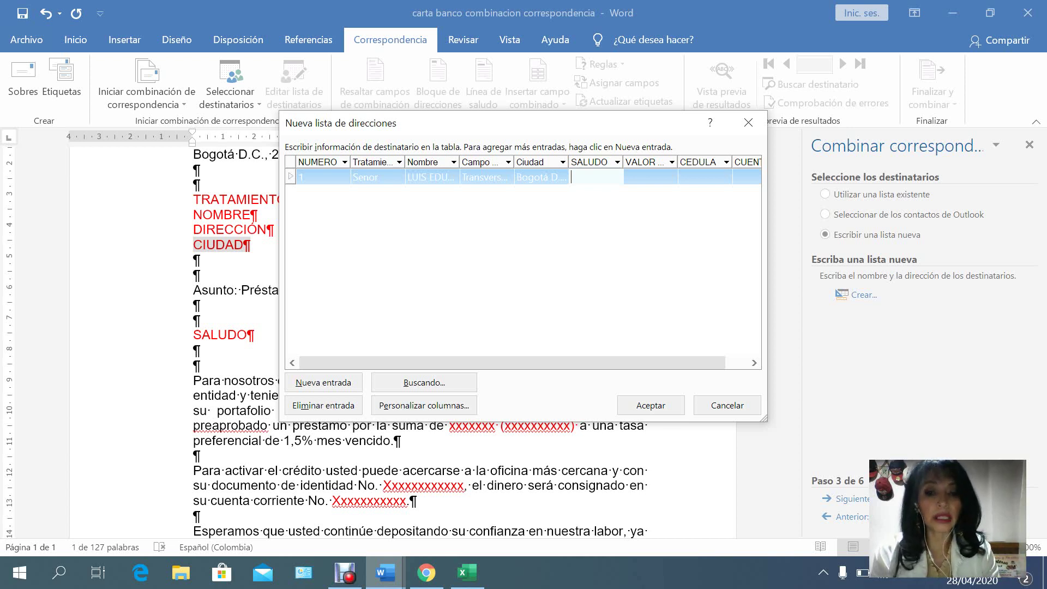
{"action": "type", "text": "Respetado"}
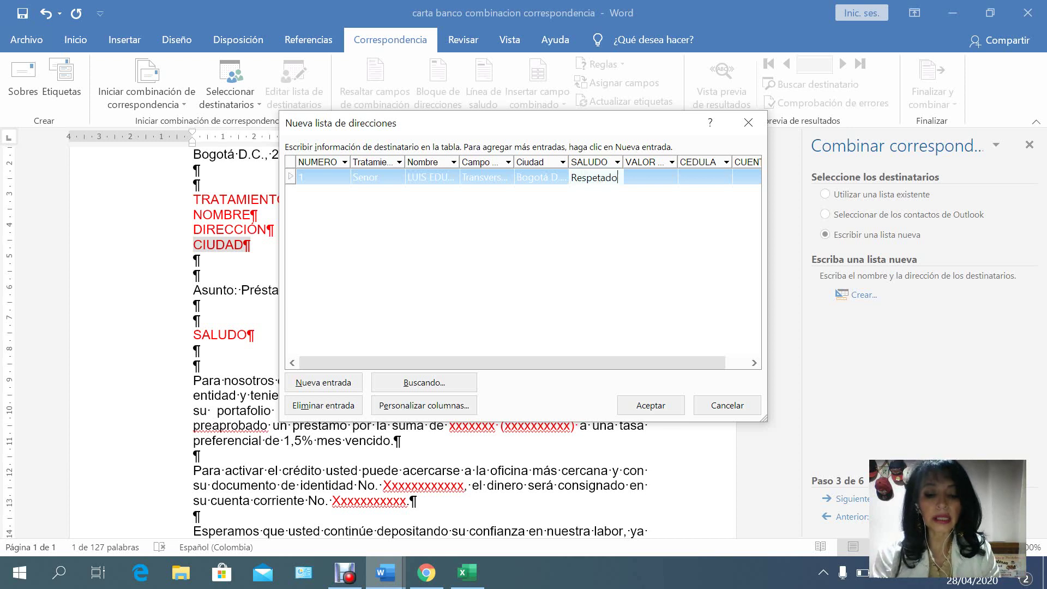
{"action": "type", "text": " se"}
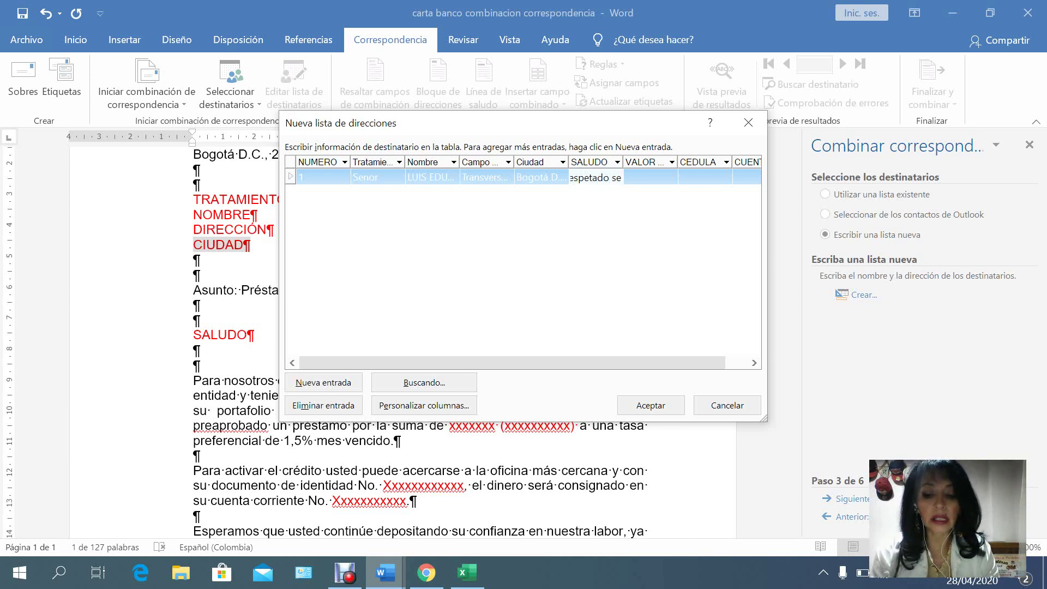
{"action": "type", "text": "nor"}
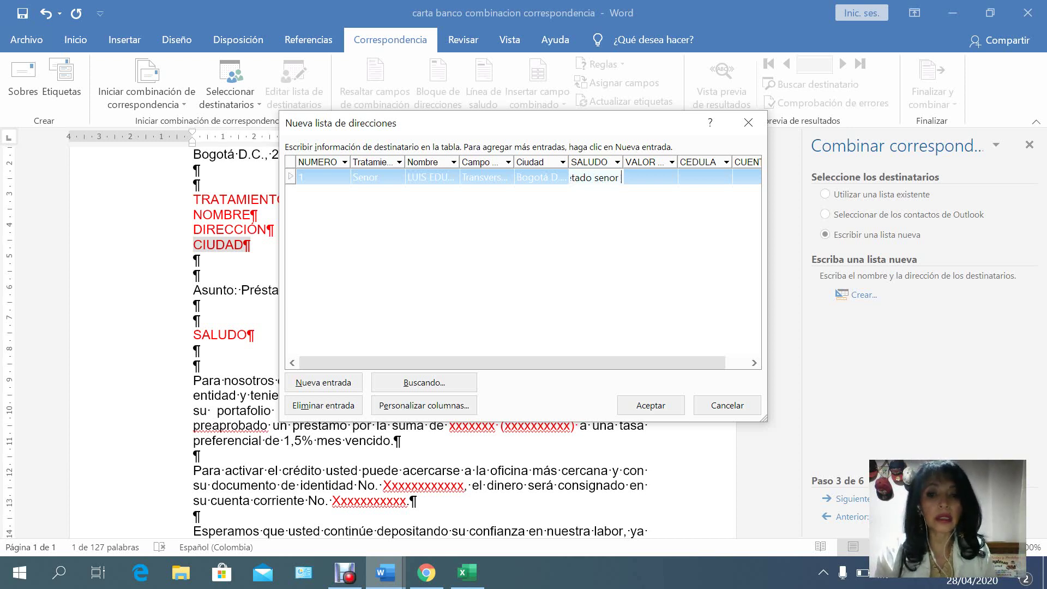
{"action": "left_click", "coordinate": [432, 177]}
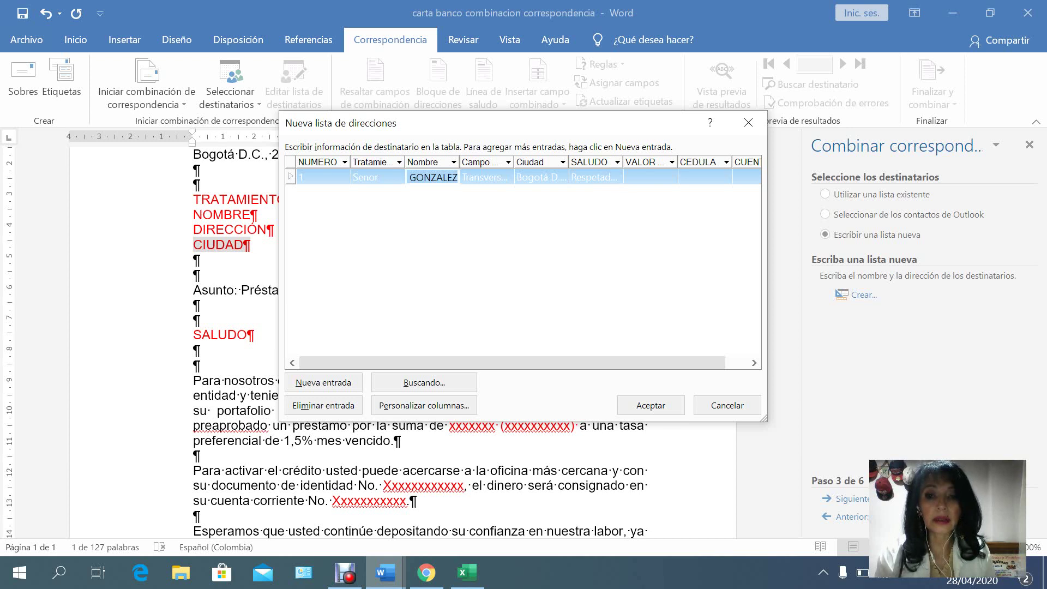
{"action": "left_click", "coordinate": [595, 178]}
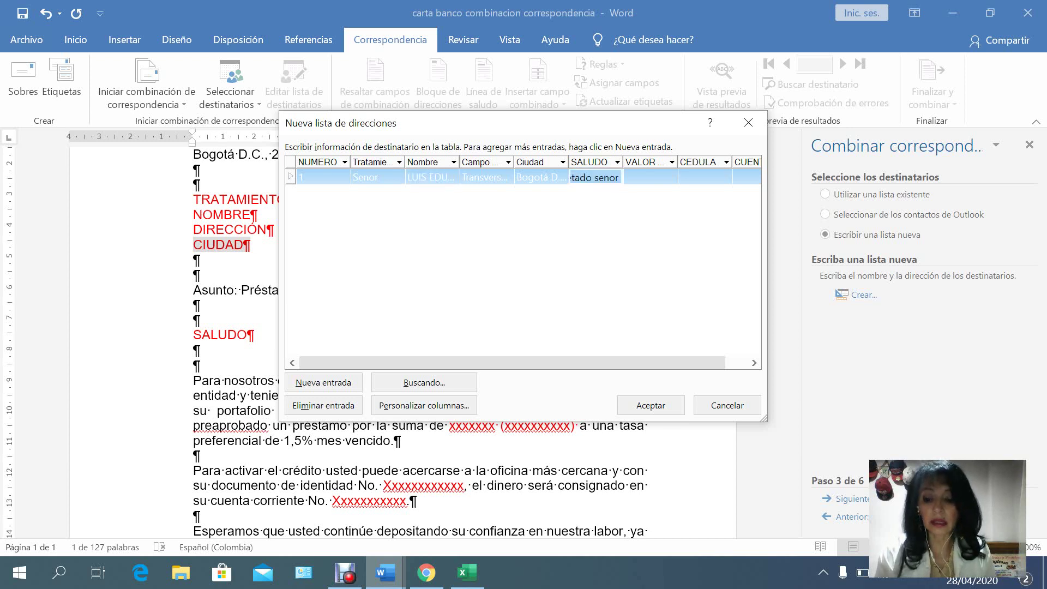
{"action": "left_click", "coordinate": [621, 177]}
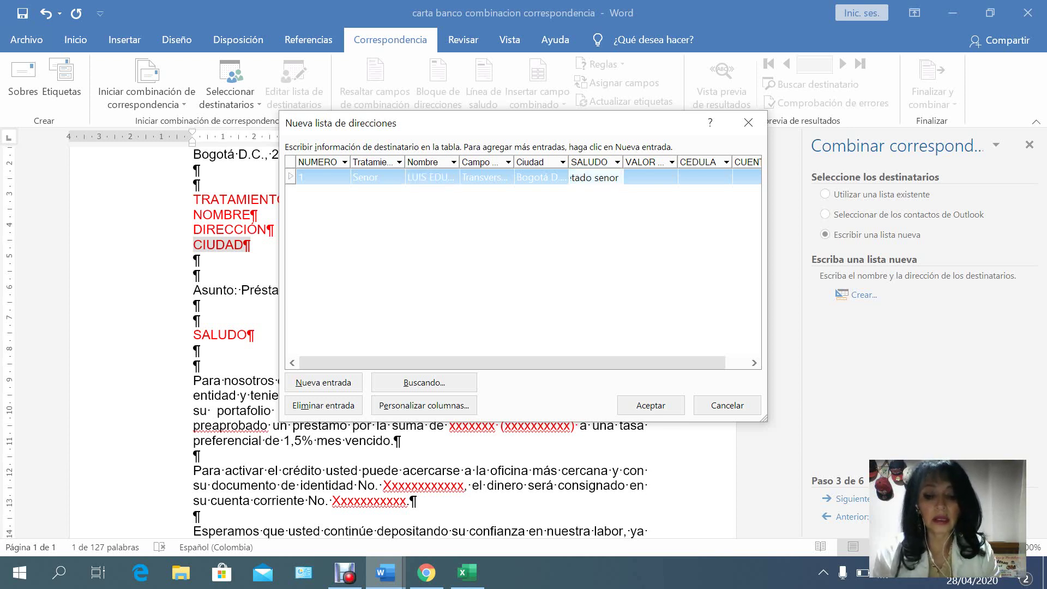
{"action": "type", "text": "Gonz"}
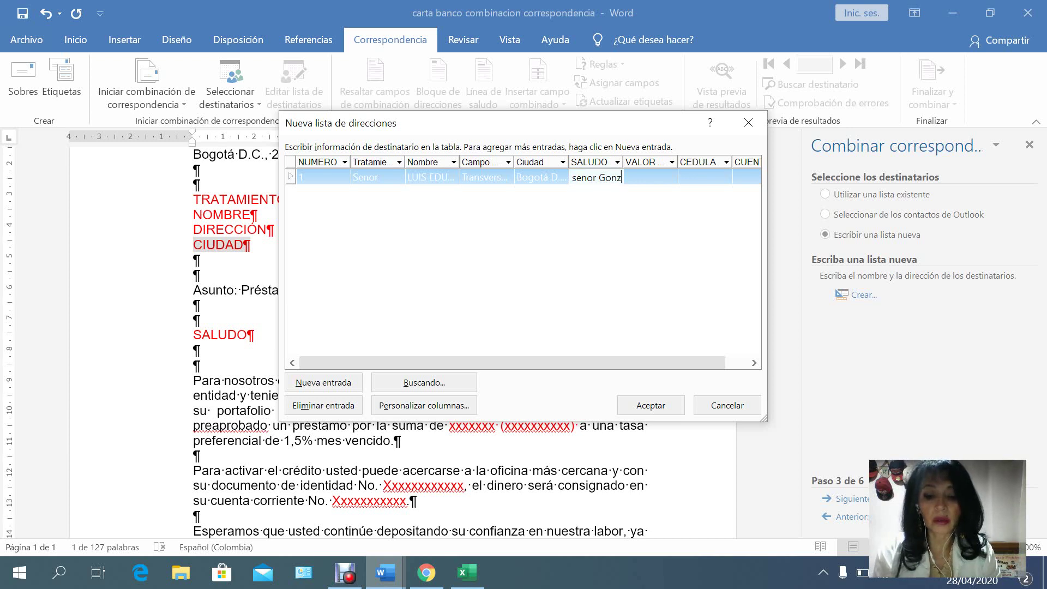
{"action": "type", "text": "ález"}
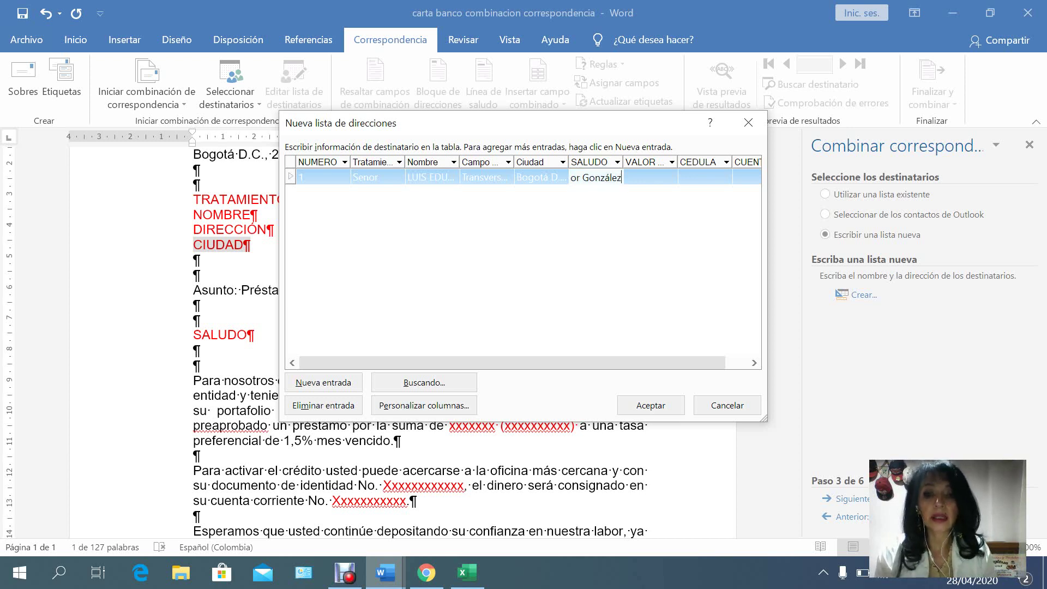
{"action": "key", "text": "Tab"}
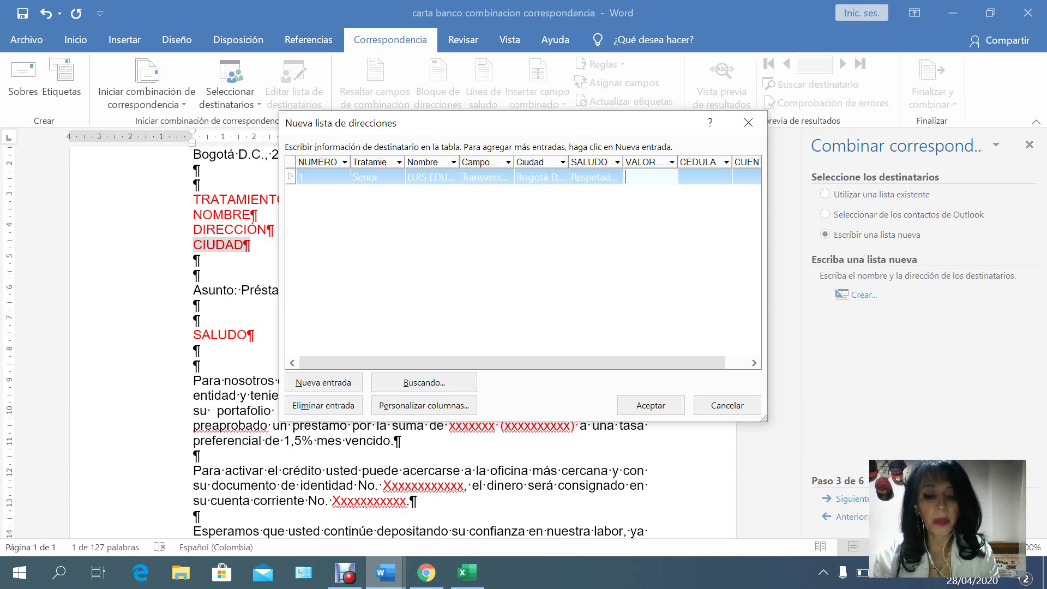
Enter loan value $20.000.000 (Veinte millones de pesos), the cédula number and the account number.
{"action": "type", "text": "$20."}
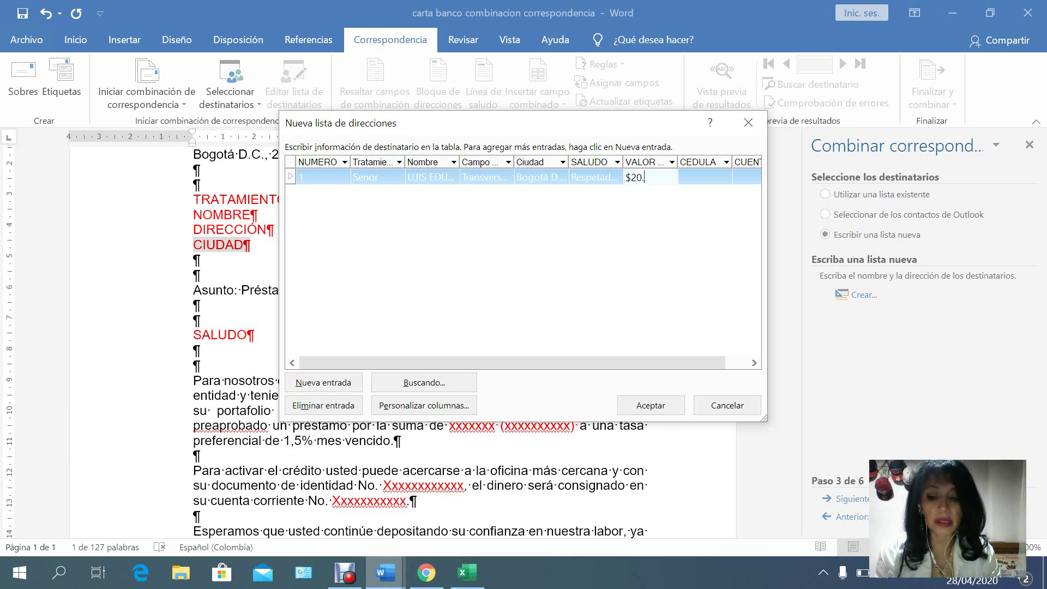
{"action": "type", "text": "000."}
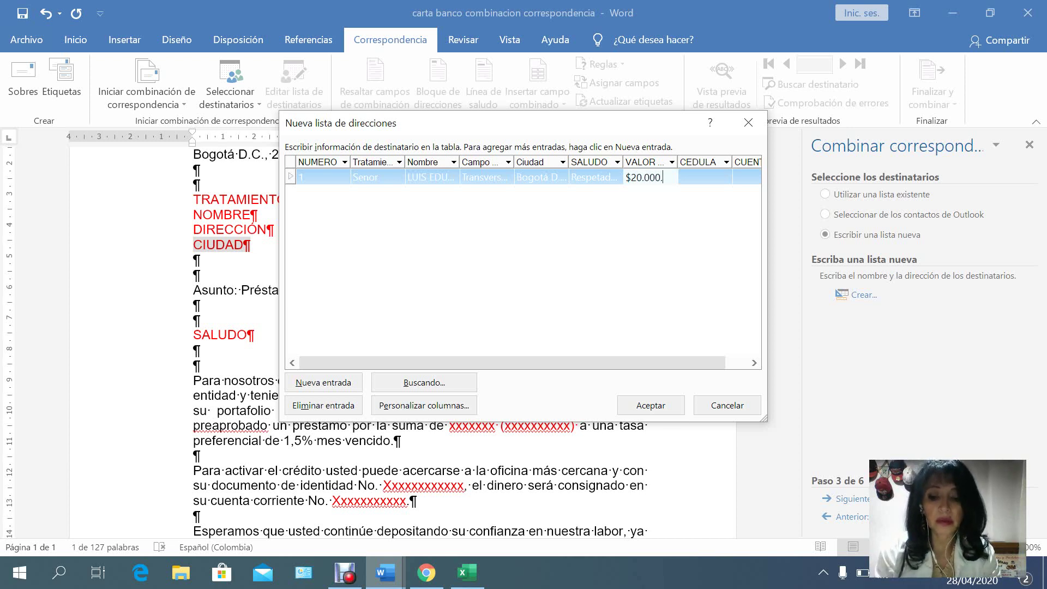
{"action": "type", "text": "000"}
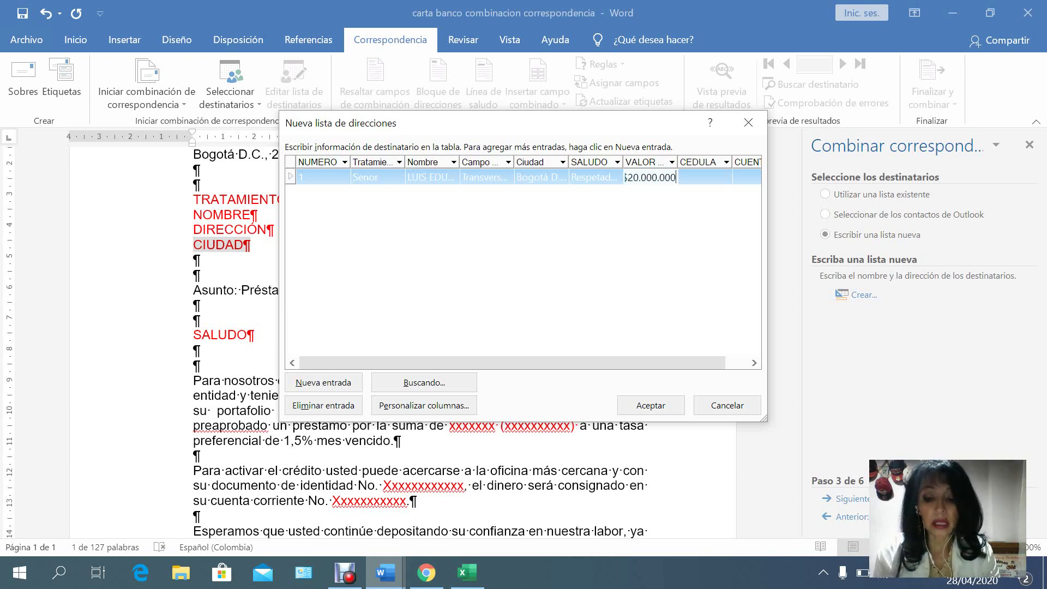
{"action": "type", "text": " (V"}
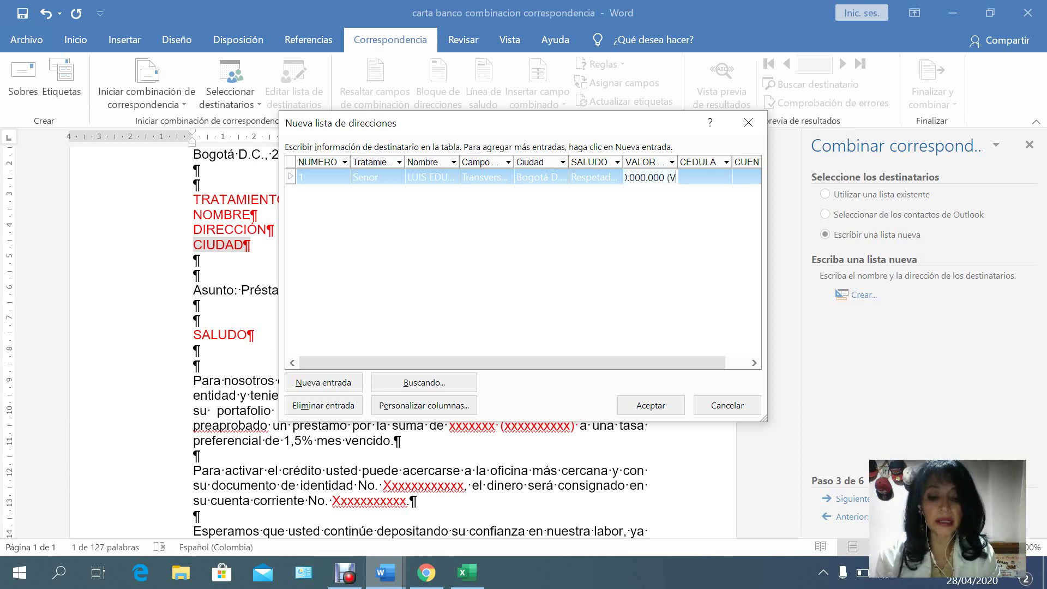
{"action": "type", "text": "einte mill"}
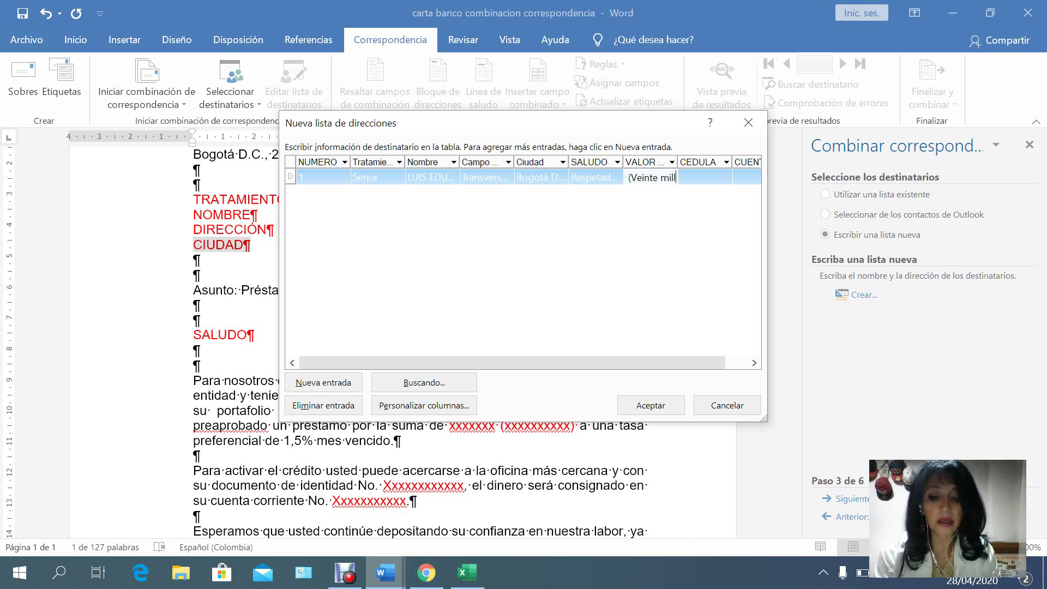
{"action": "type", "text": "ones depesos"}
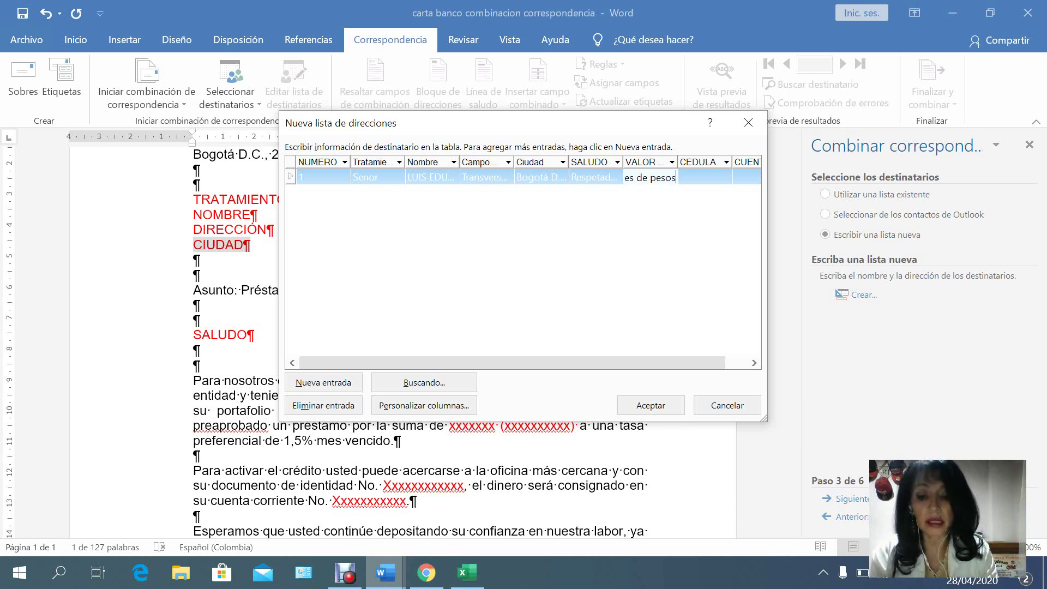
{"action": "type", "text": " )"}
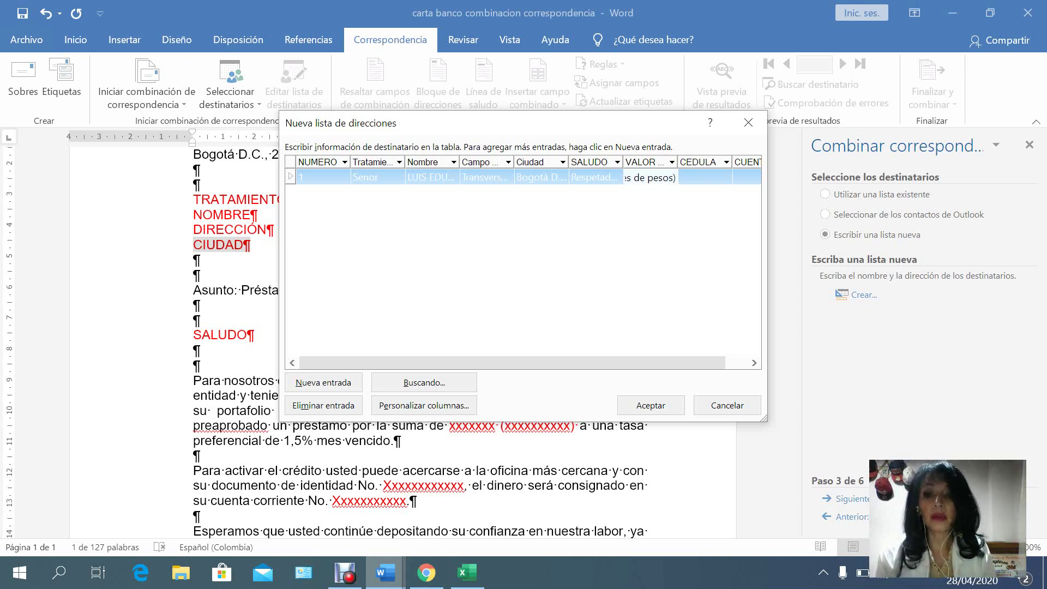
{"action": "key", "text": "Tab"}
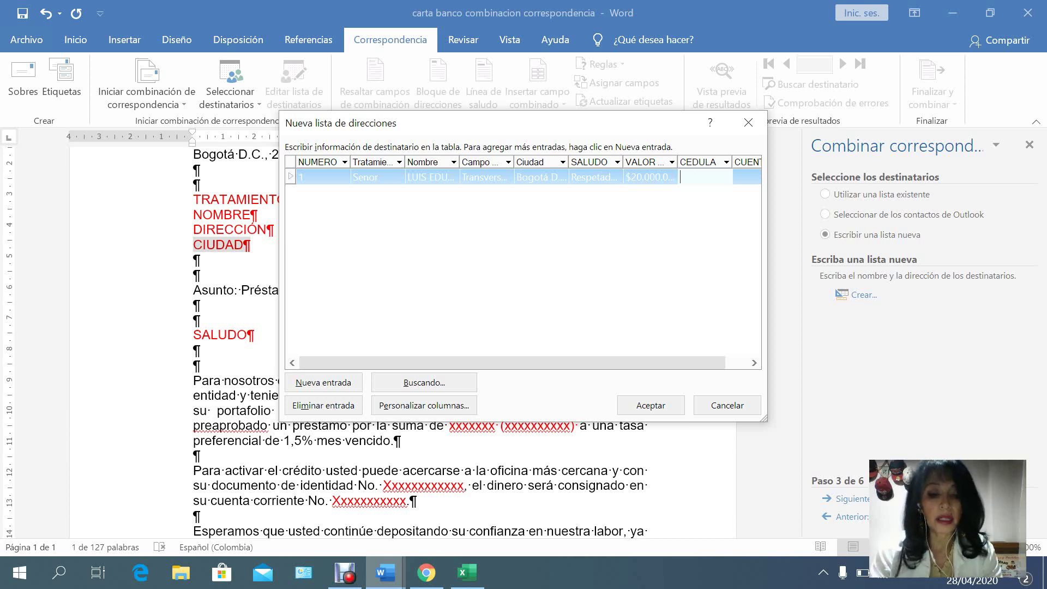
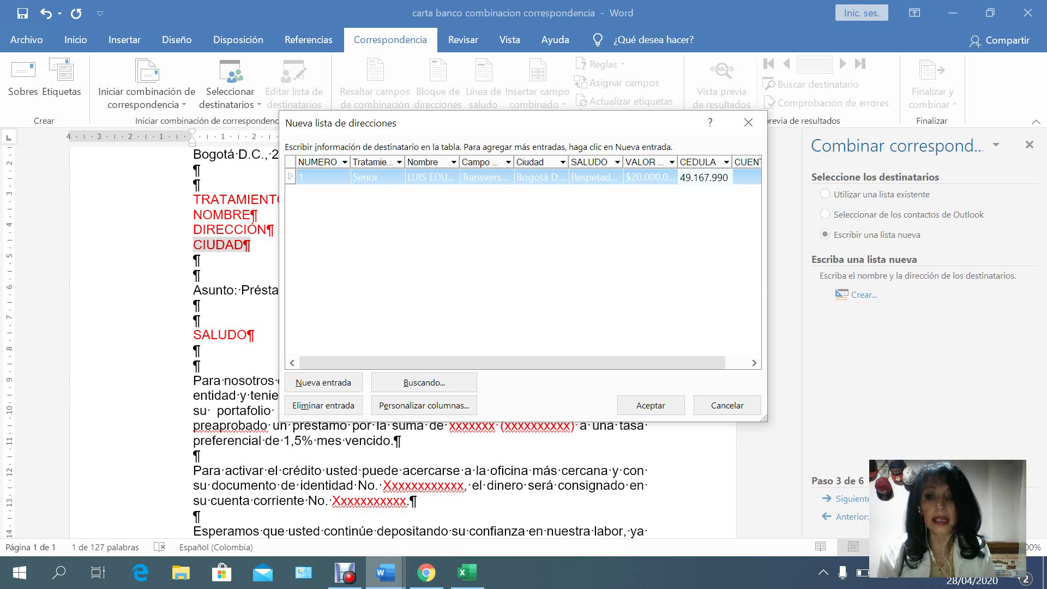
{"action": "key", "text": "Tab"}
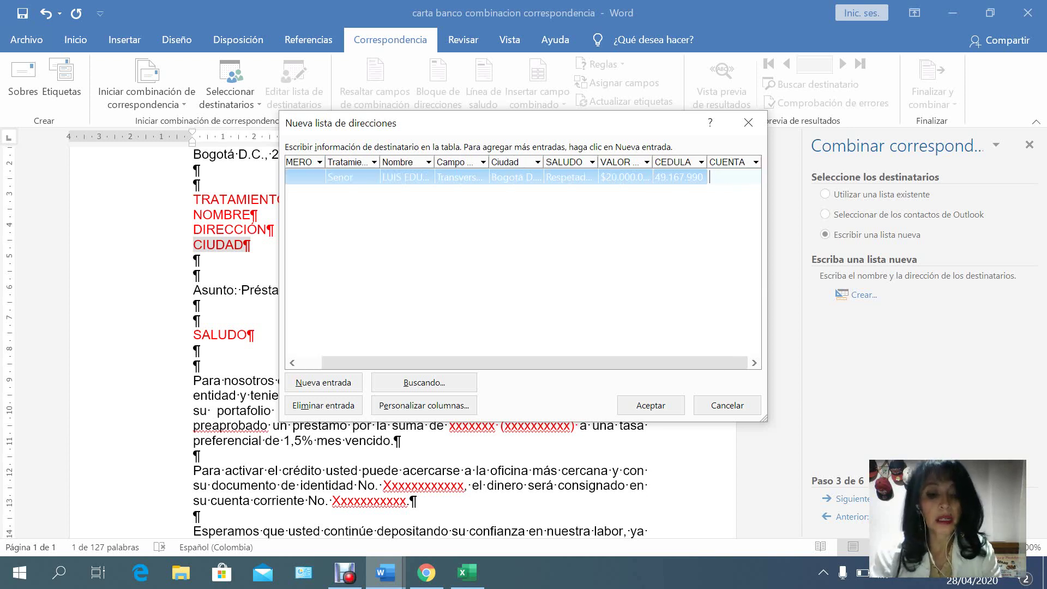
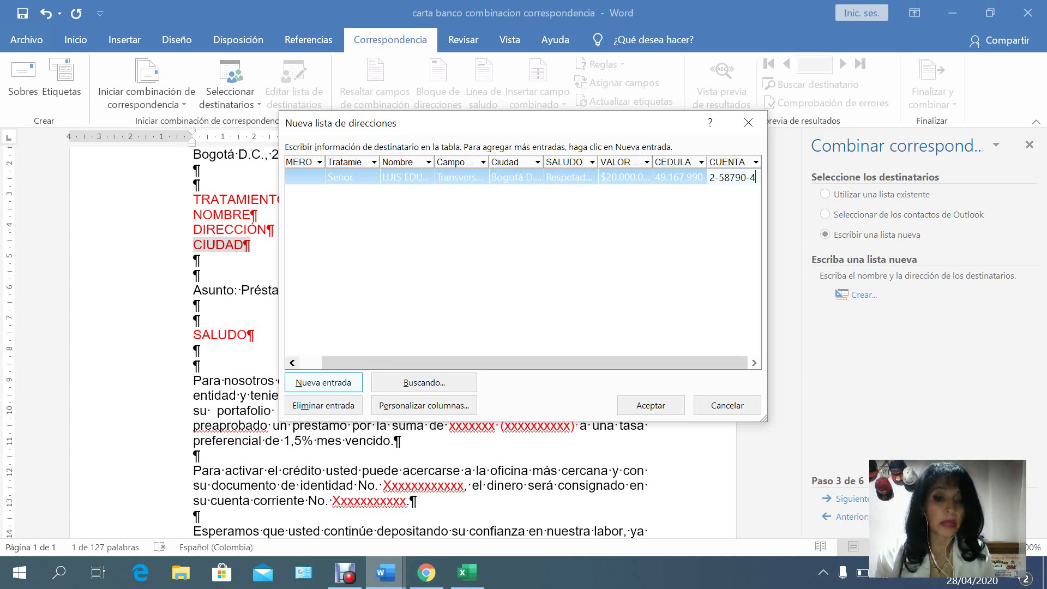
Add a second row with number 2, title Senora and the recipient's full name.
{"action": "left_click", "coordinate": [323, 383]}
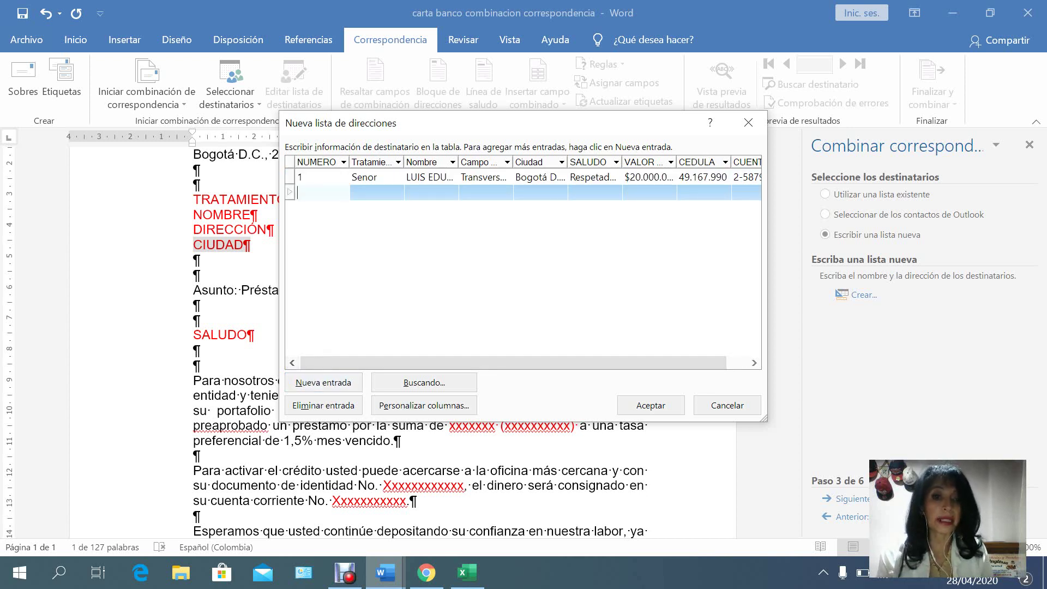
{"action": "type", "text": "2"}
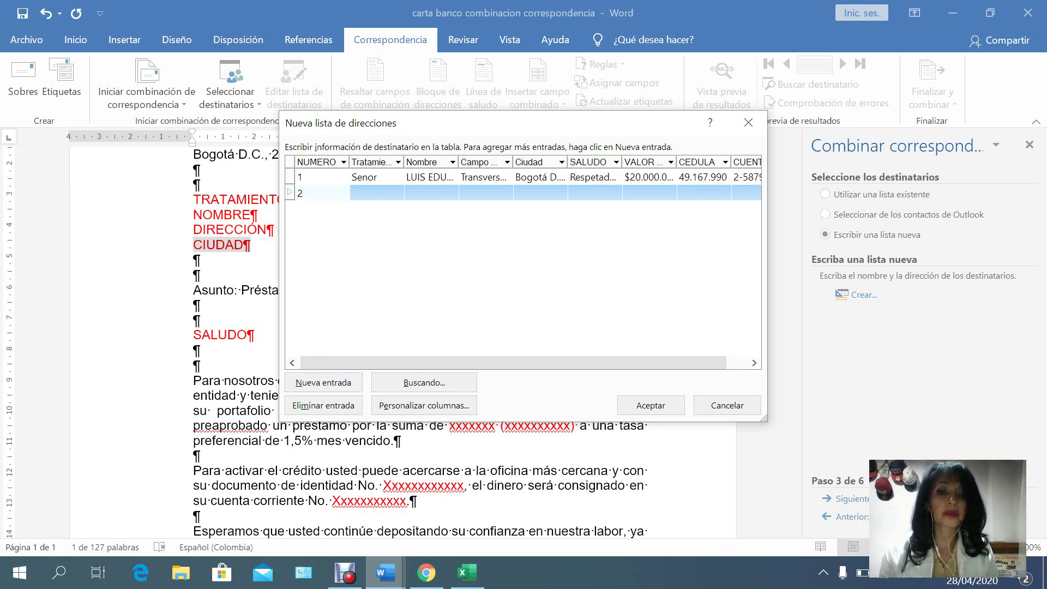
{"action": "left_click", "coordinate": [352, 193]}
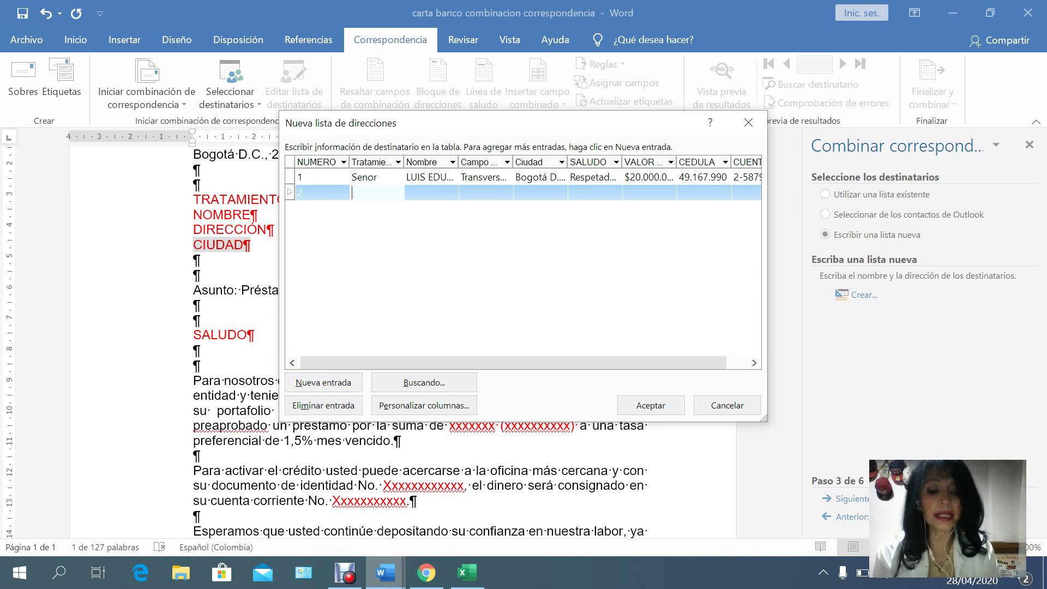
{"action": "type", "text": "Senora"}
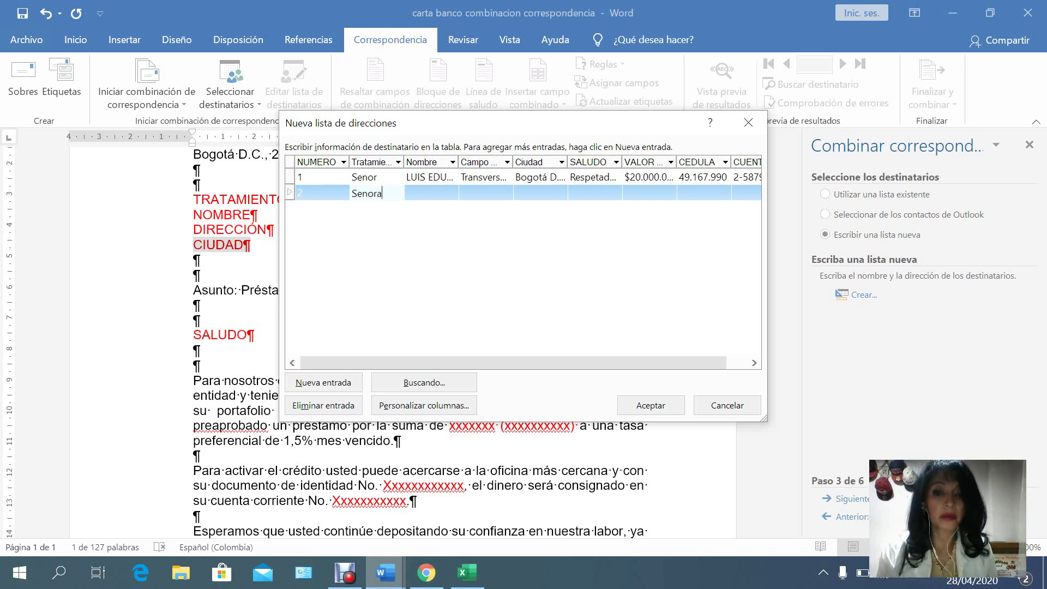
{"action": "key", "text": "Tab"}
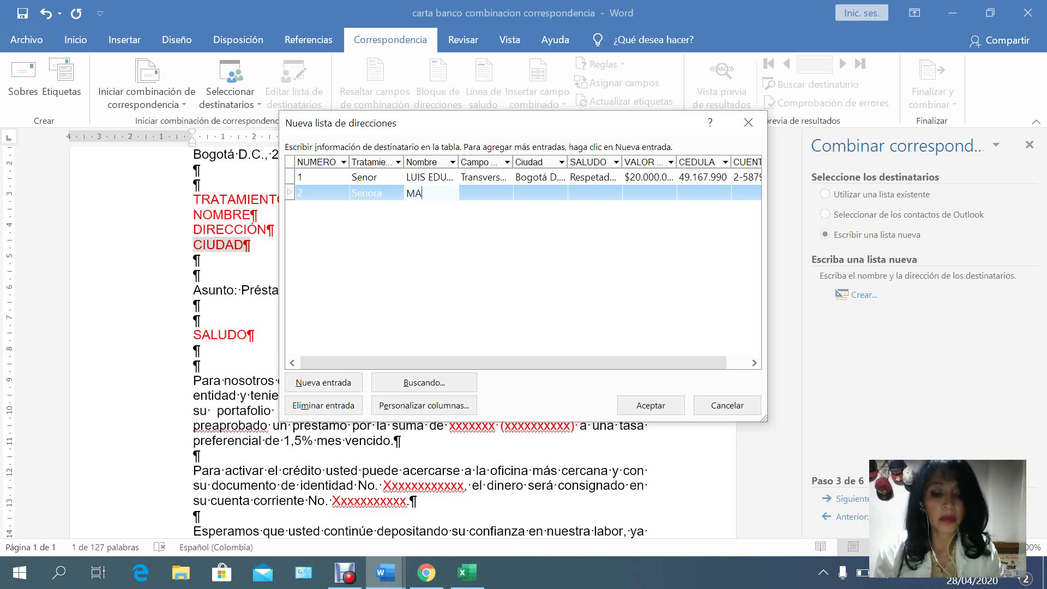
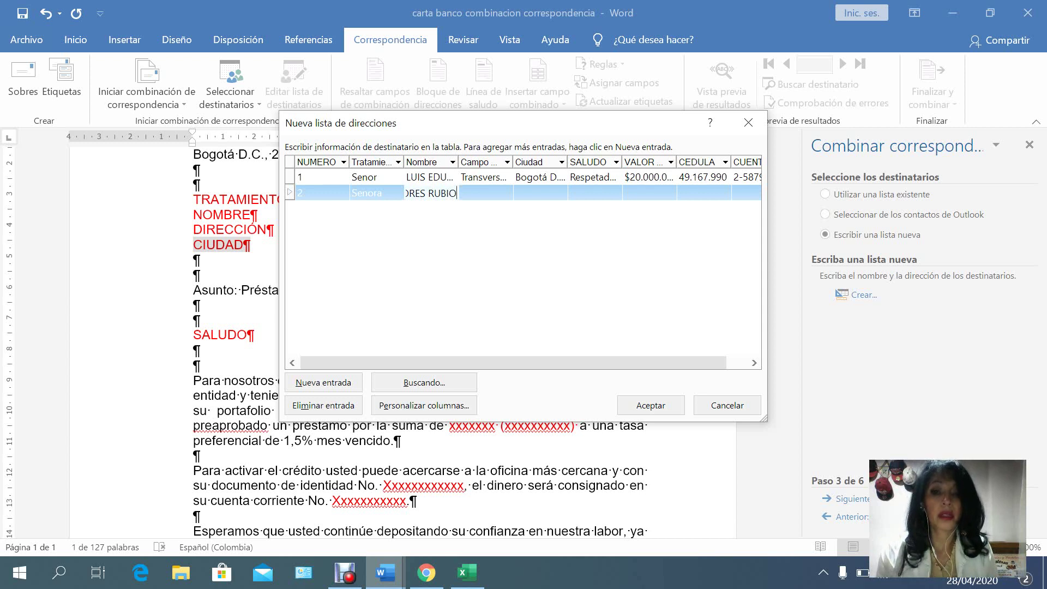
{"action": "key", "text": "Tab"}
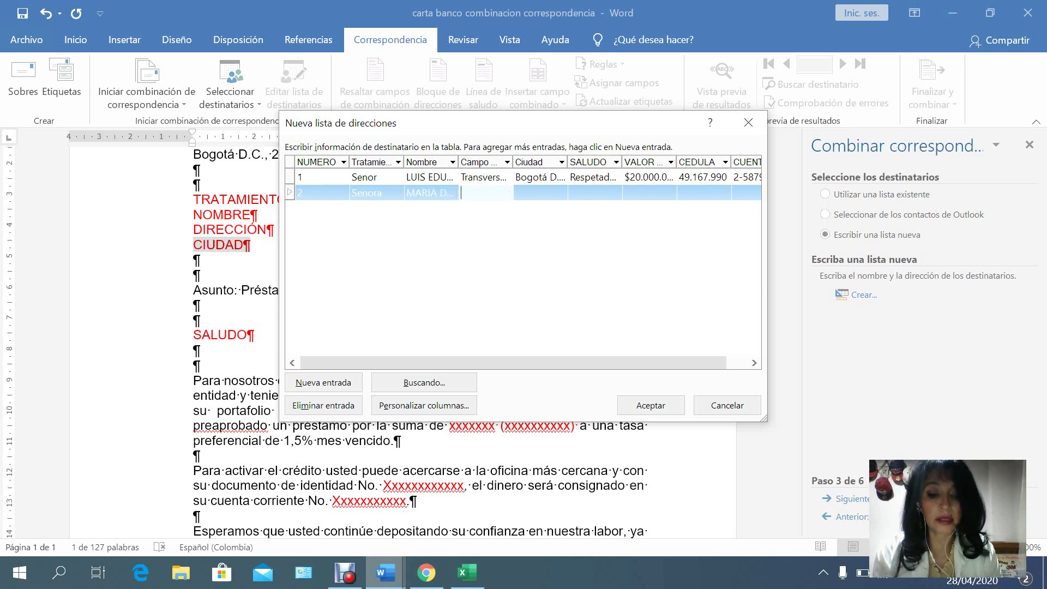
Enter the second recipient's street address with corrected capitalization.
{"action": "type", "text": "aVENIDA"}
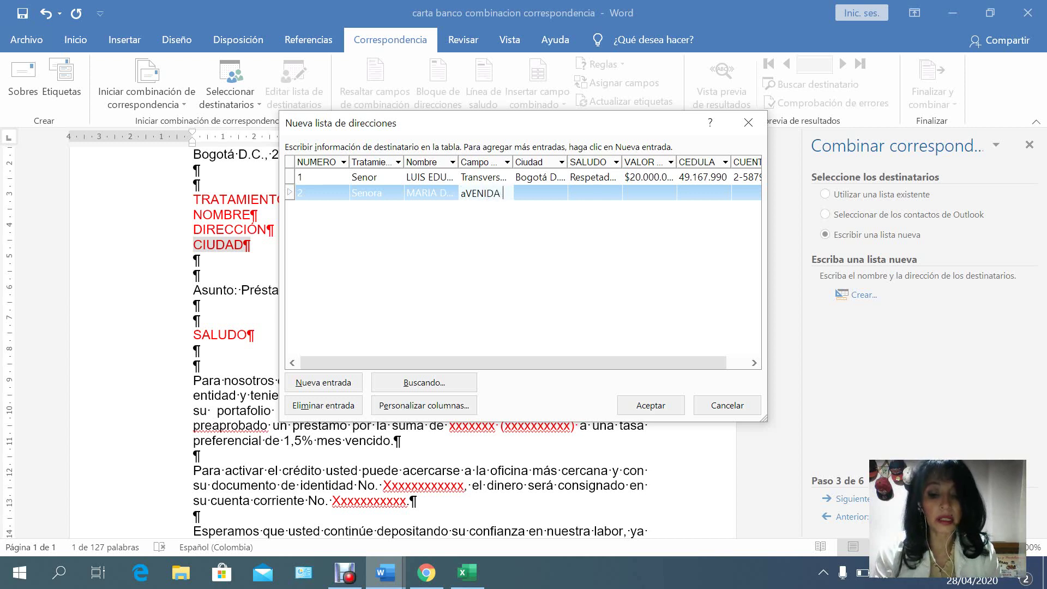
{"action": "type", "text": " sUCRE"}
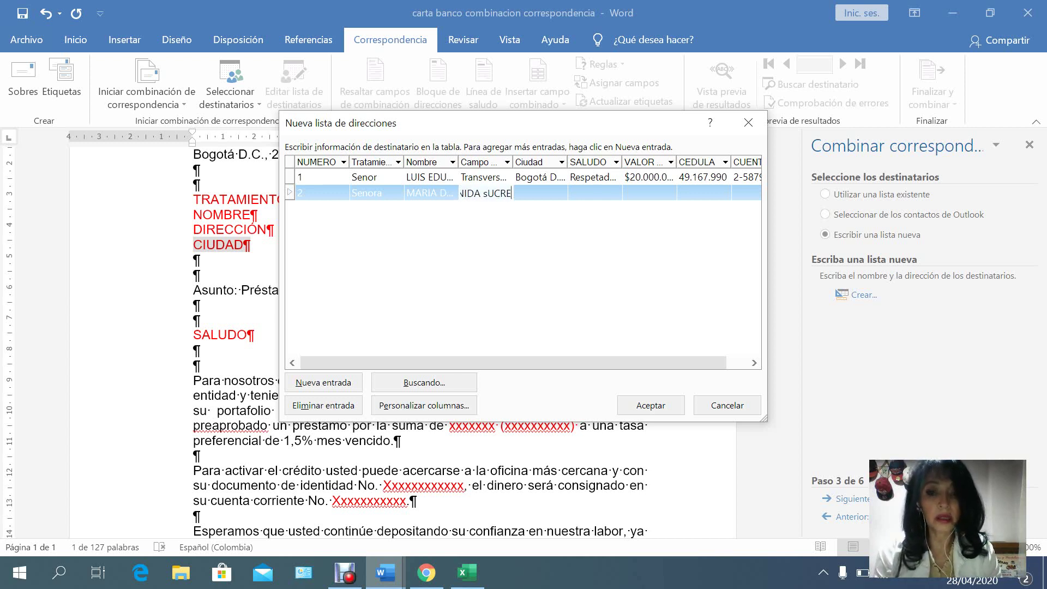
{"action": "key", "text": "BackSpace"}
{"action": "key", "text": "BackSpace"}
{"action": "key", "text": "BackSpace"}
{"action": "key", "text": "BackSpace"}
{"action": "key", "text": "BackSpace"}
{"action": "key", "text": "BackSpace"}
{"action": "key", "text": "BackSpace"}
{"action": "key", "text": "BackSpace"}
{"action": "key", "text": "BackSpace"}
{"action": "key", "text": "BackSpace"}
{"action": "key", "text": "BackSpace"}
{"action": "key", "text": "BackSpace"}
{"action": "key", "text": "BackSpace"}
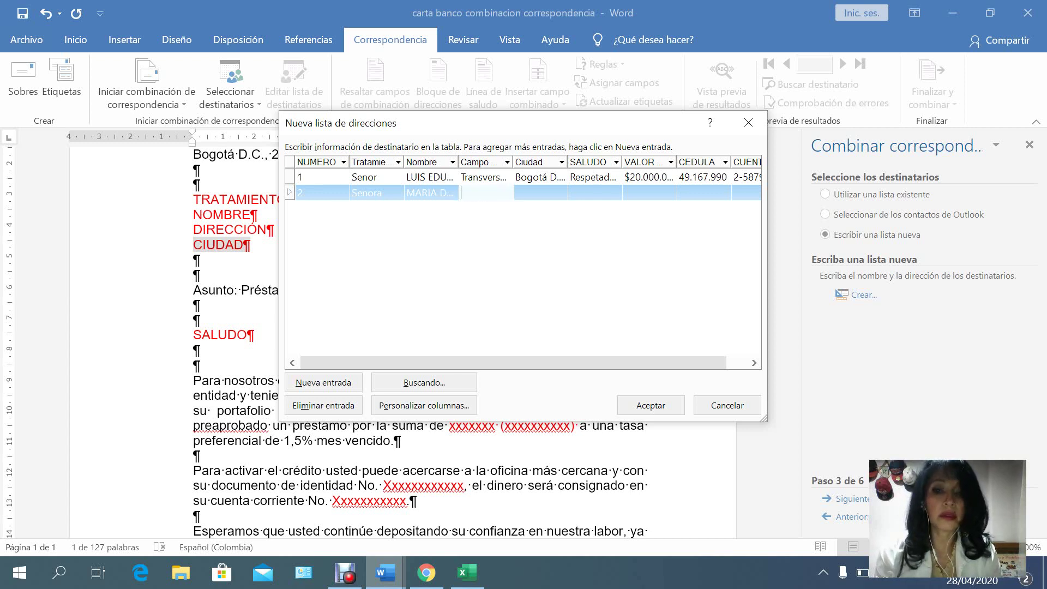
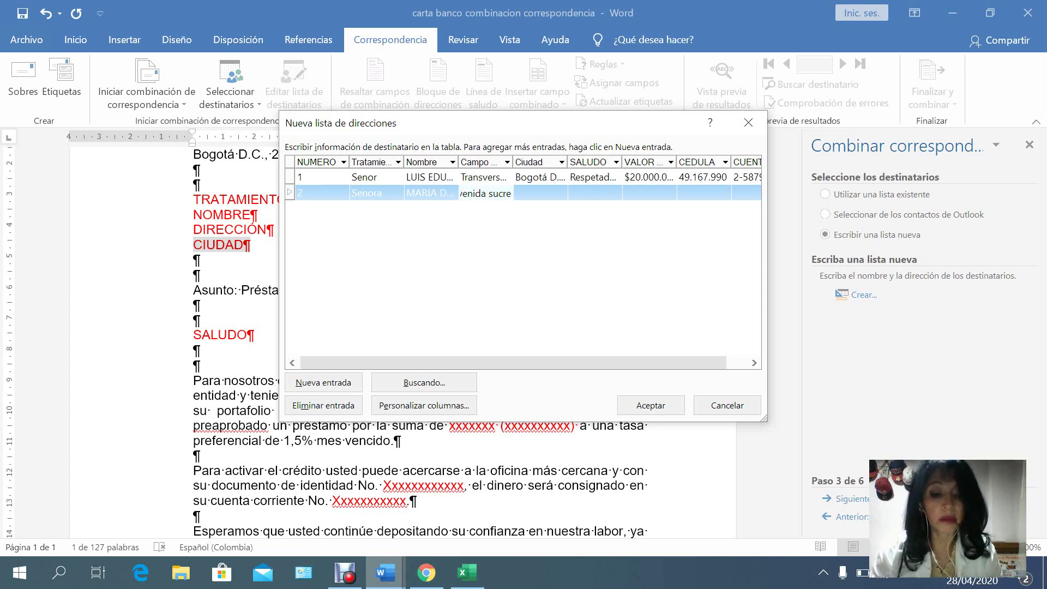
{"action": "key", "text": "Delete"}
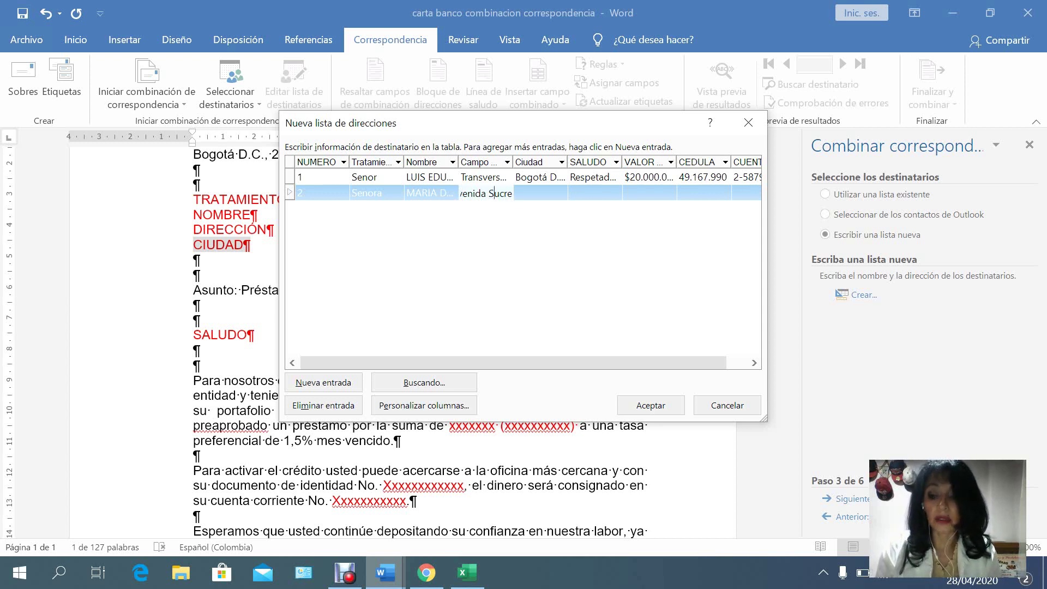
{"action": "key", "text": "End"}
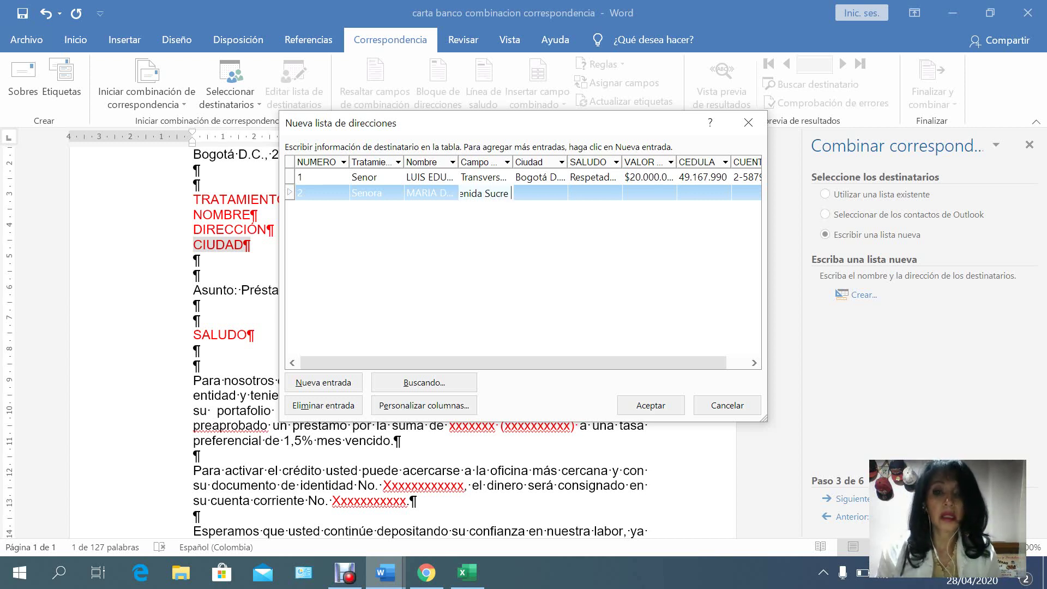
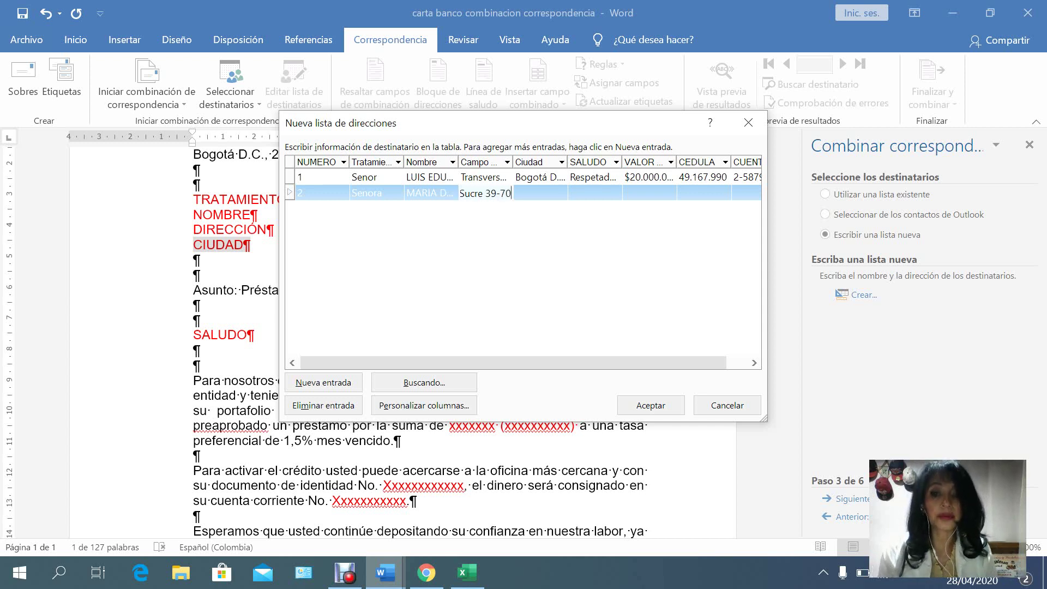
{"action": "key", "text": "Tab"}
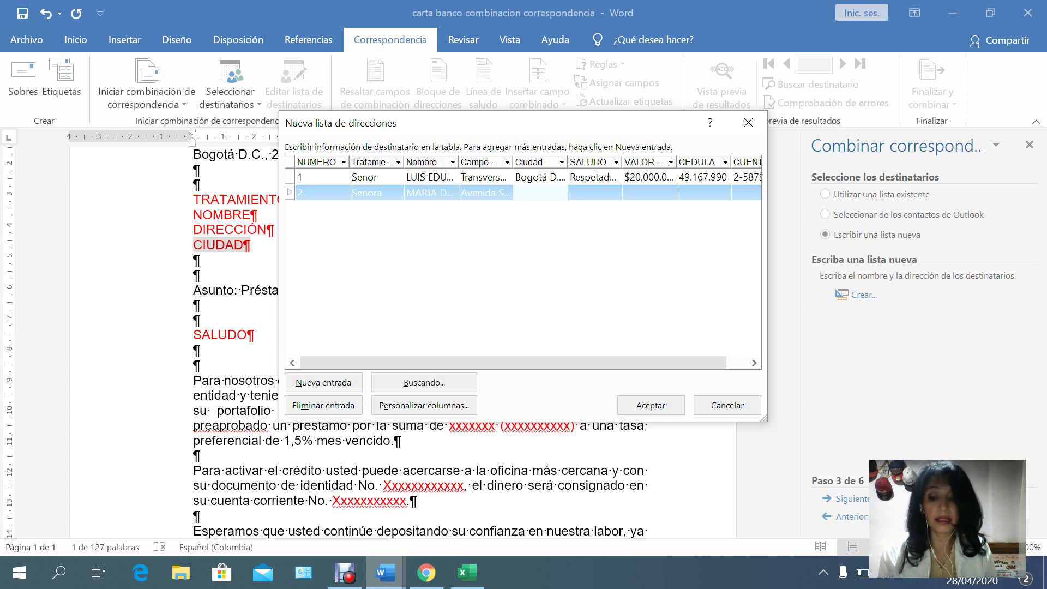
Enter city 'Bucaramanga, Santander' and a cordial greeting addressed to the second recipient.
{"action": "type", "text": "Bucar"}
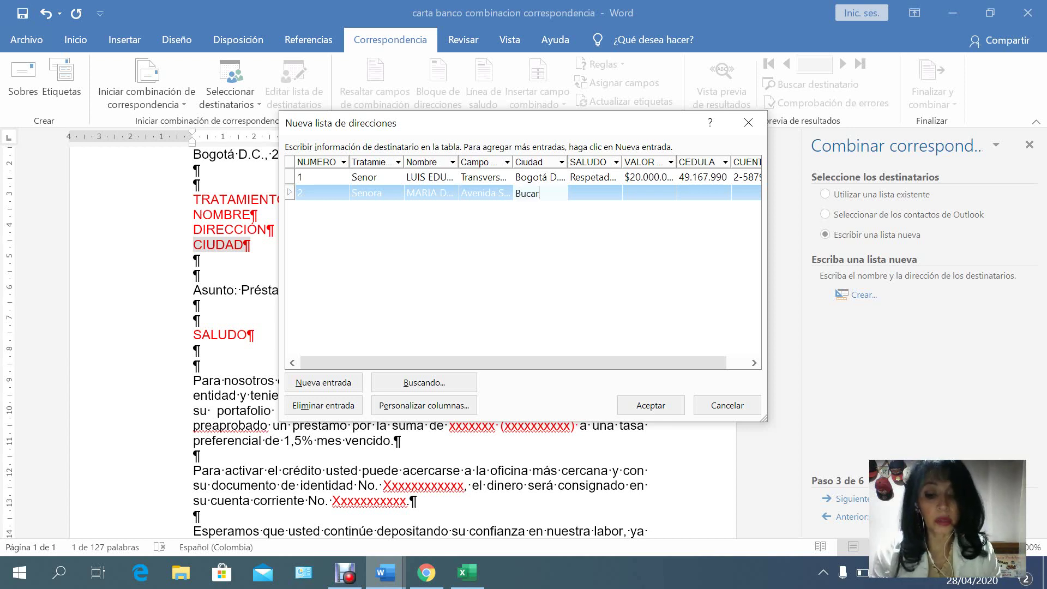
{"action": "type", "text": "amanga, Sa"}
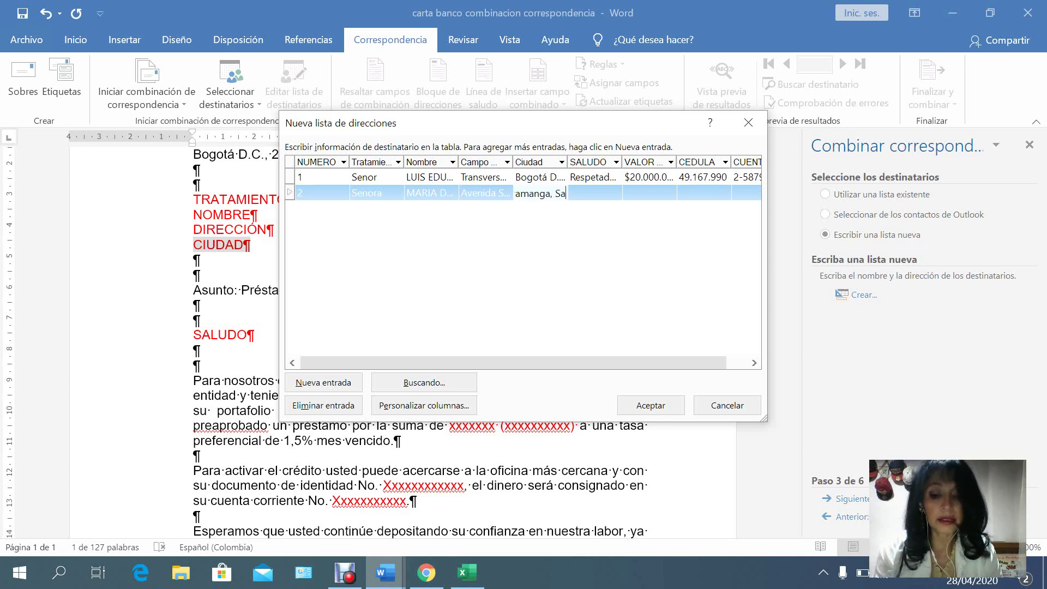
{"action": "type", "text": "ntander"}
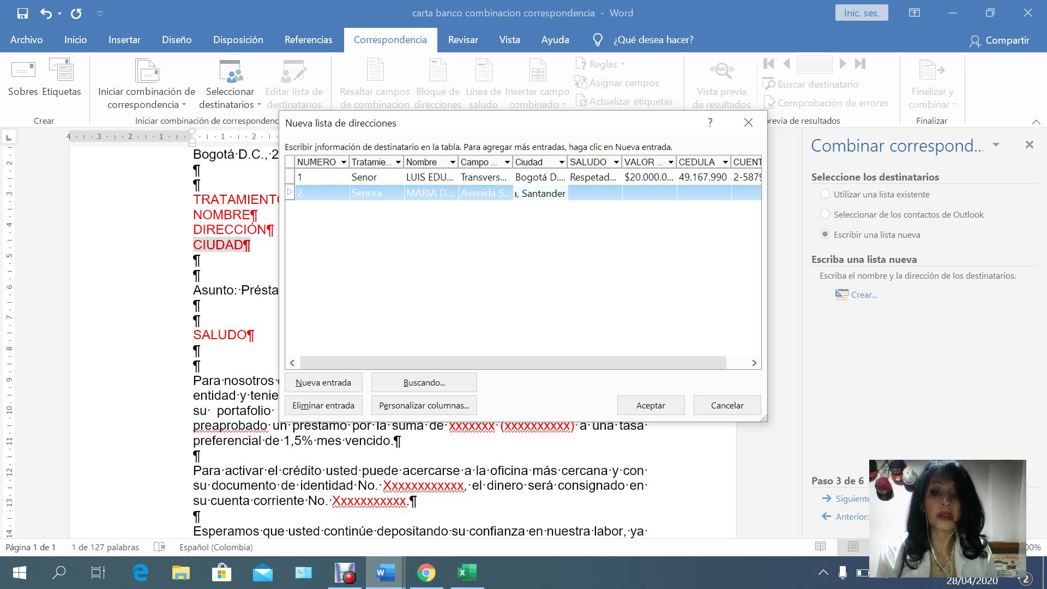
{"action": "key", "text": "Tab"}
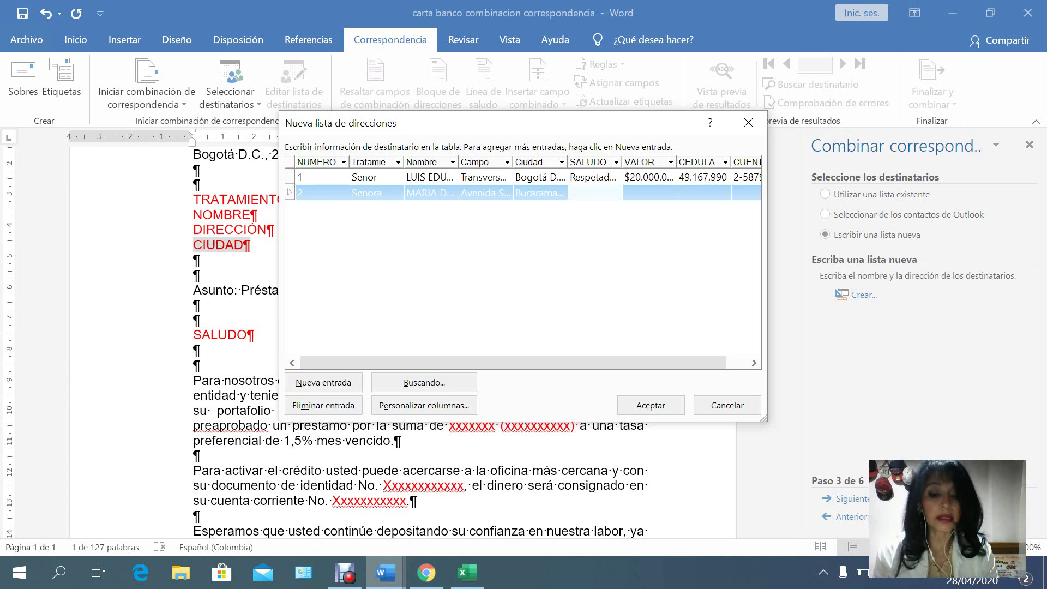
{"action": "type", "text": "Reciba un "}
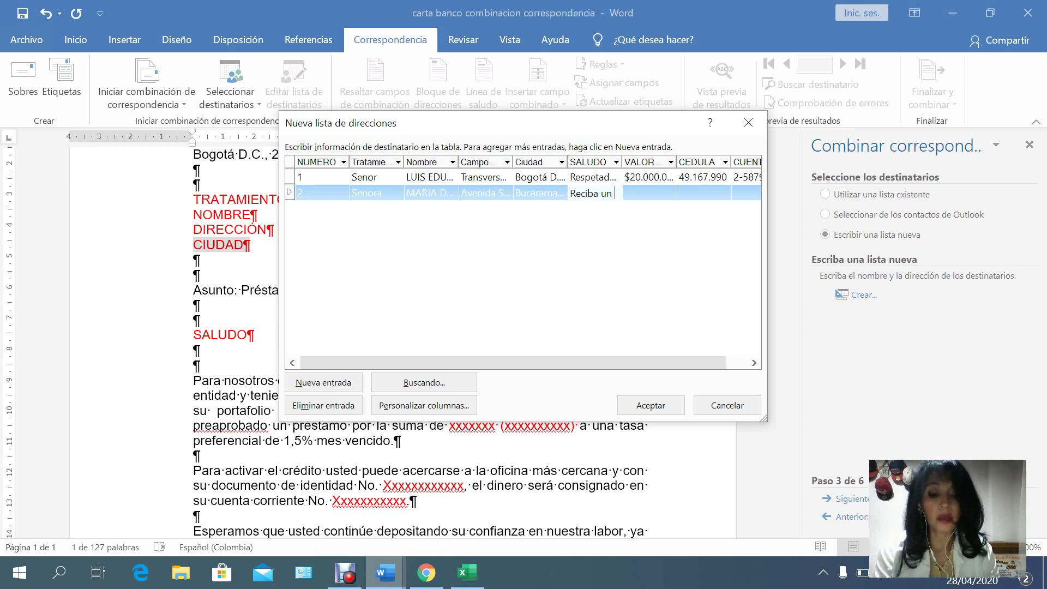
{"action": "type", "text": "cordial s"}
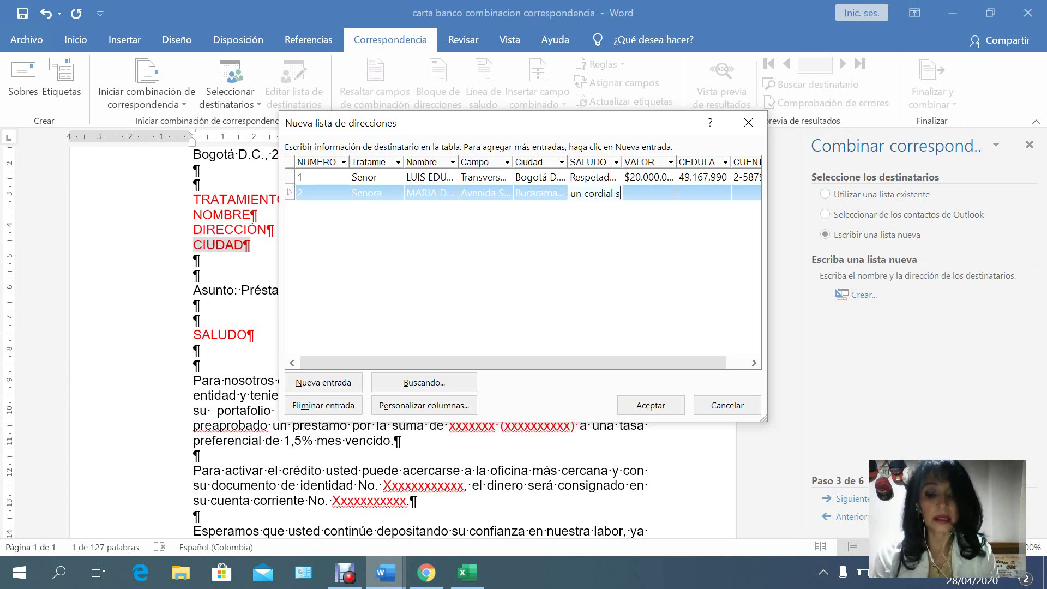
{"action": "type", "text": "aludo, "}
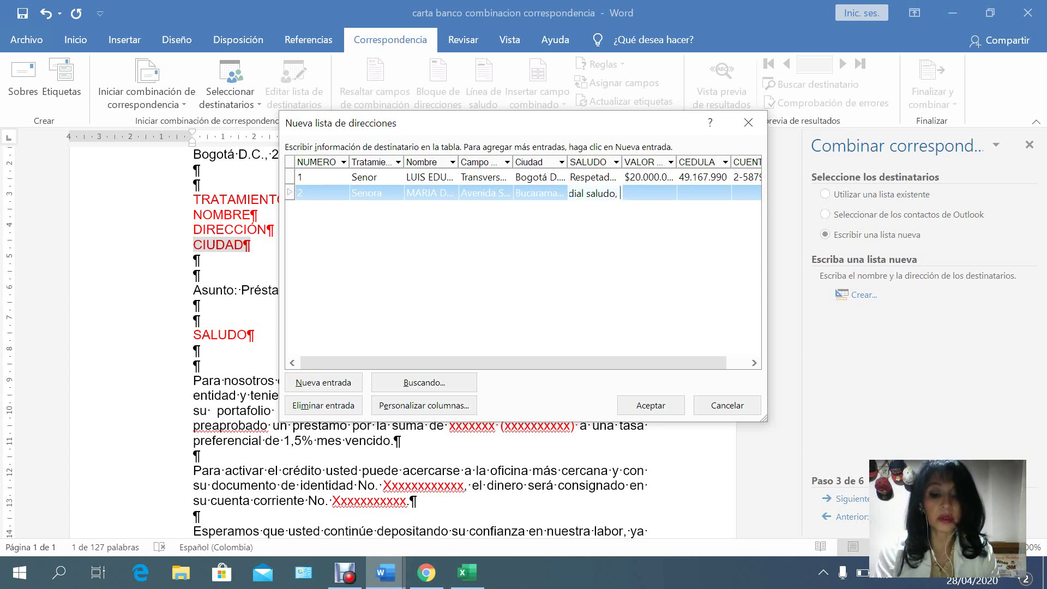
{"action": "type", "text": "senora"}
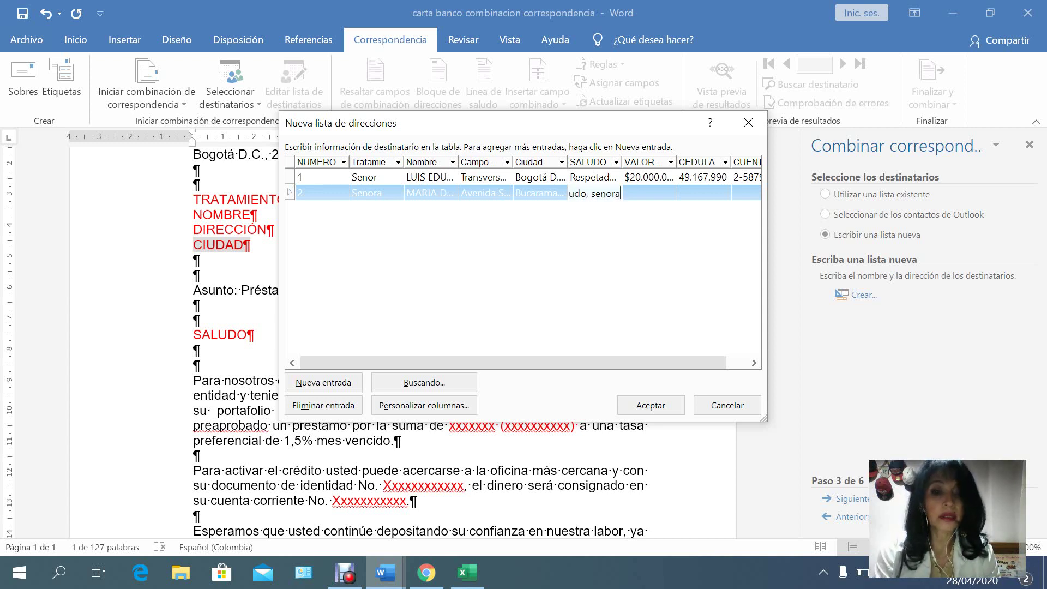
{"action": "type", "text": " Dolores"}
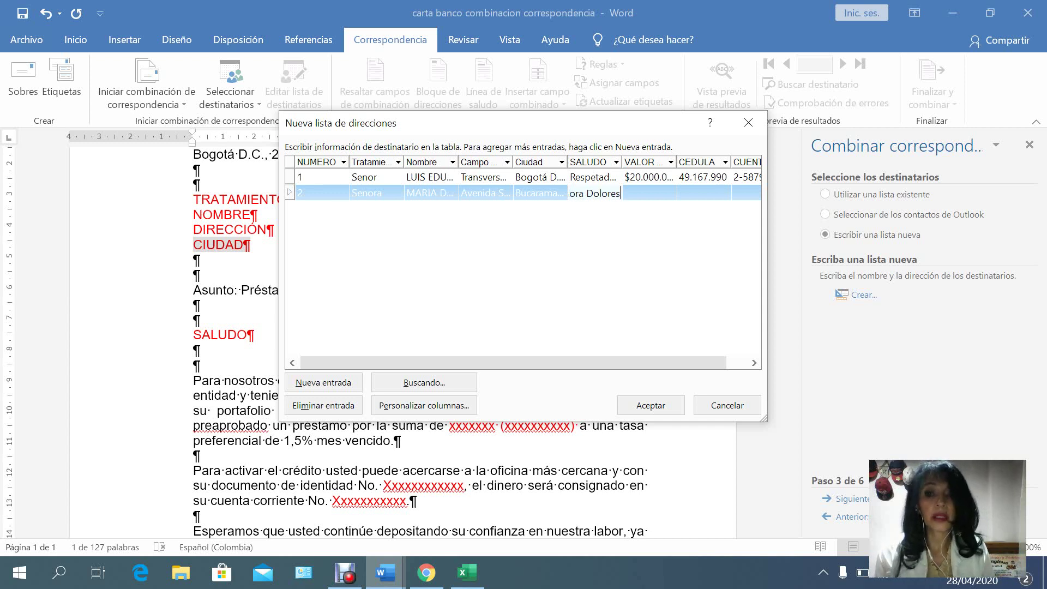
{"action": "key", "text": "Tab"}
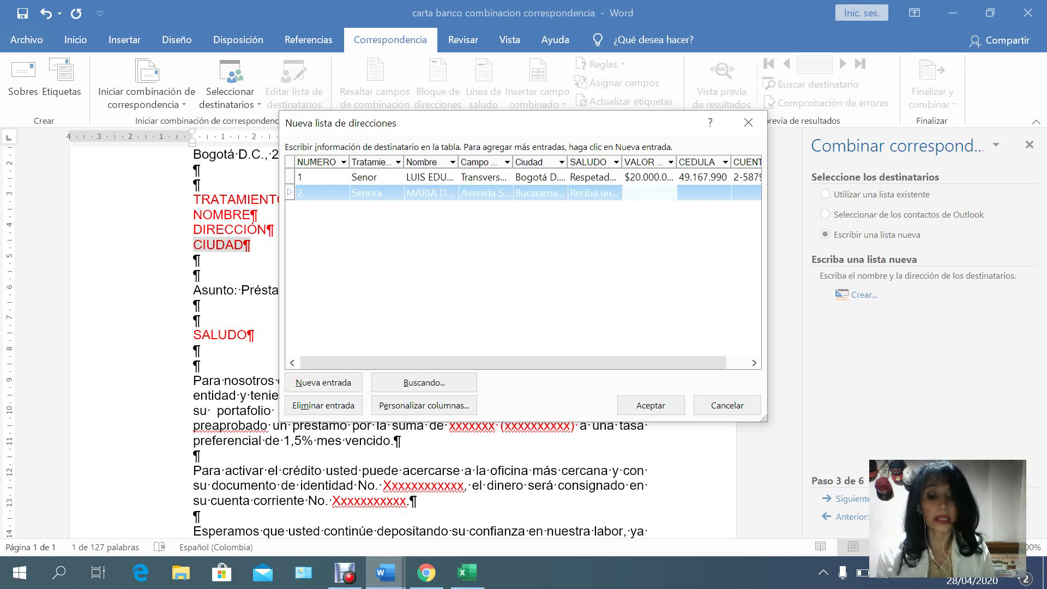
Enter loan value $40.000.000 (Cuarenta millones de pesos), the cédula number and the account number.
{"action": "type", "text": "$4"}
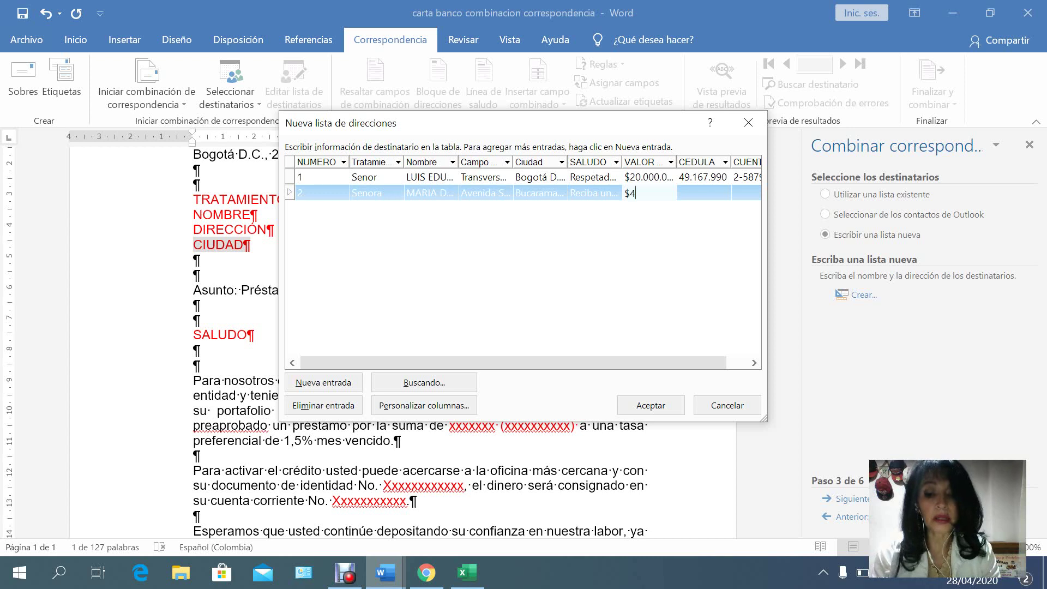
{"action": "type", "text": "0.000."}
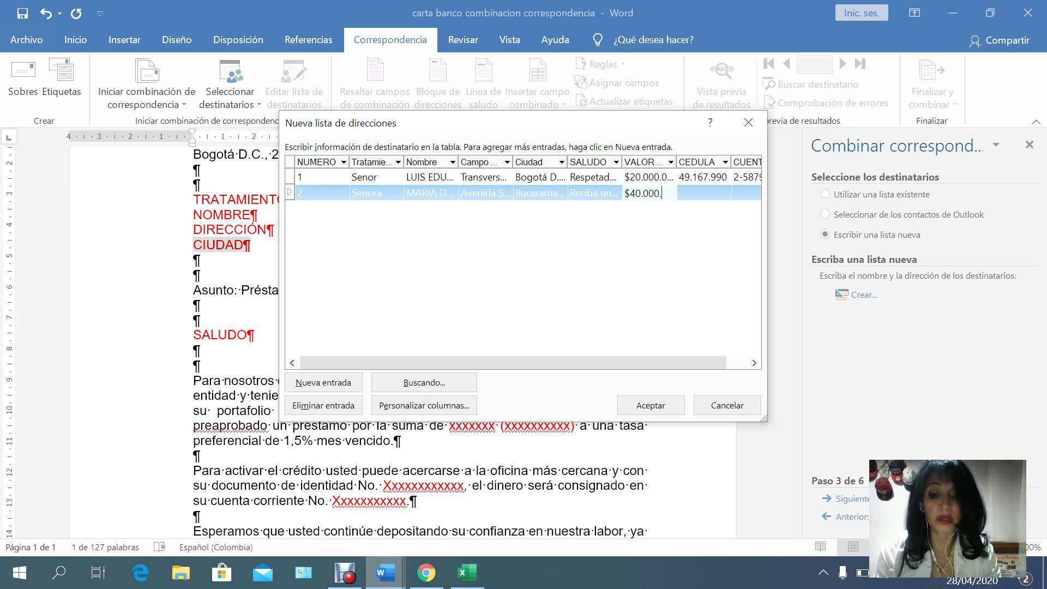
{"action": "type", "text": "000"}
{"action": "type", "text": " (Cu"}
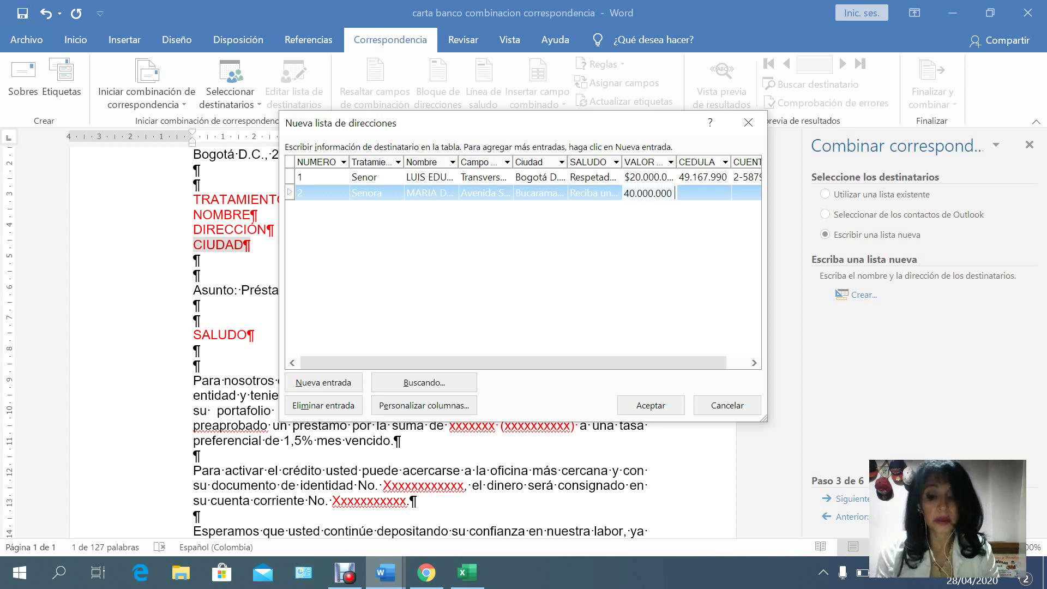
{"action": "type", "text": "aren"}
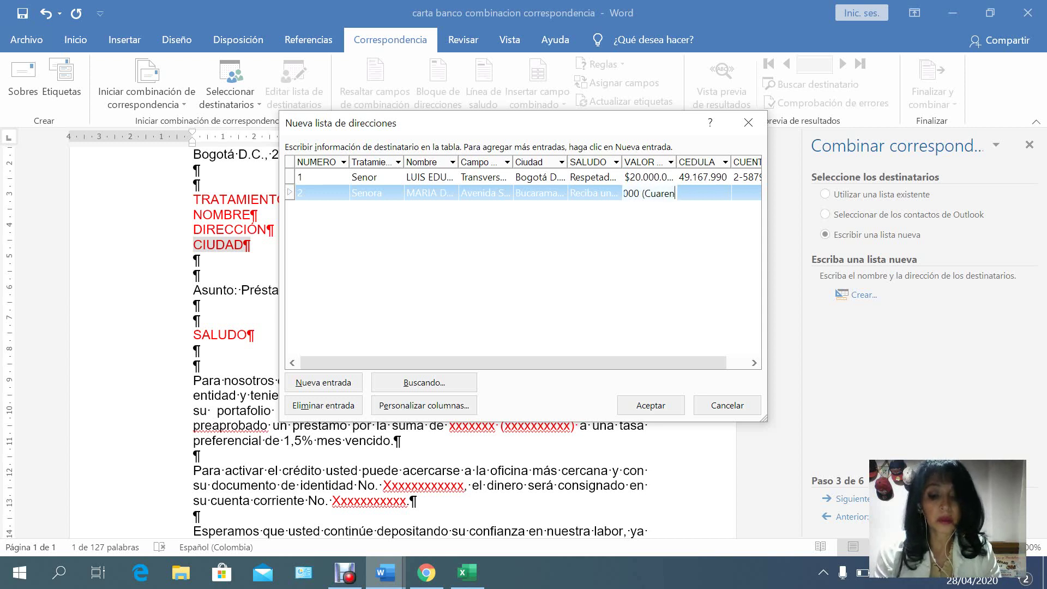
{"action": "type", "text": "ta millones "}
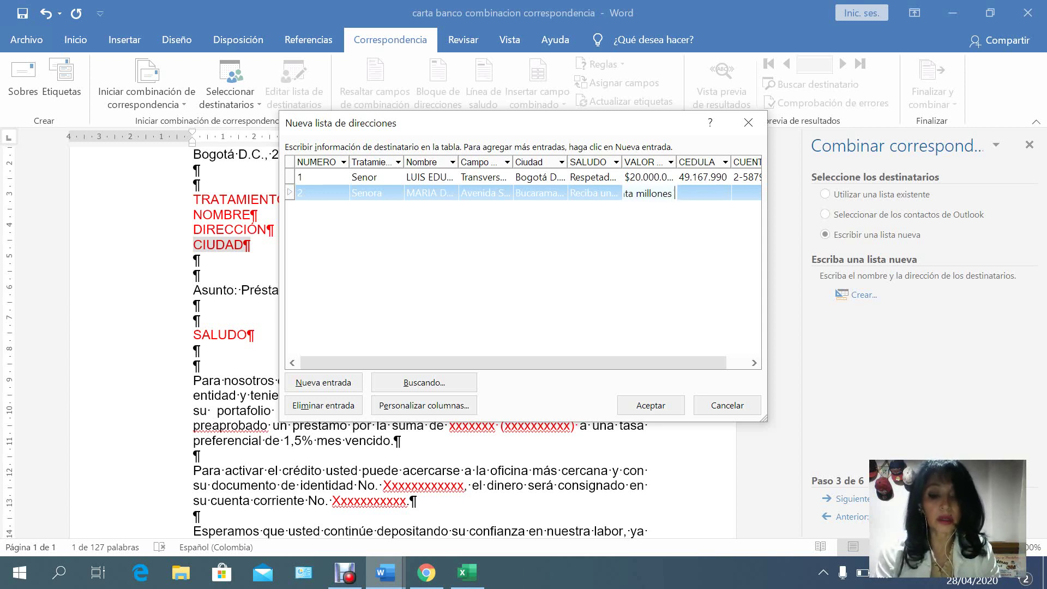
{"action": "type", "text": "de pesso"}
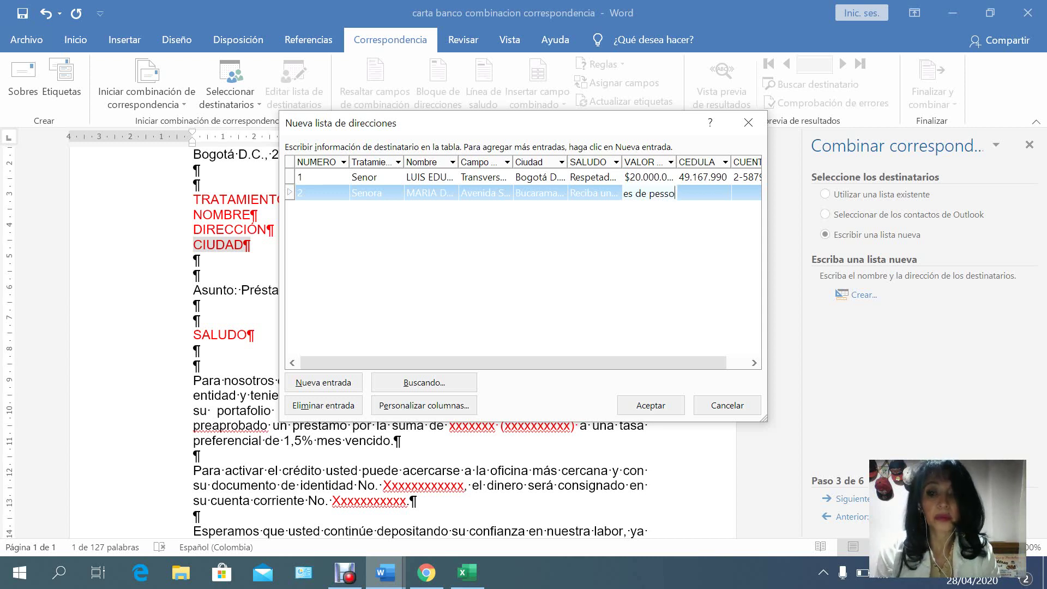
{"action": "key", "text": "BackSpace"}
{"action": "key", "text": "BackSpace"}
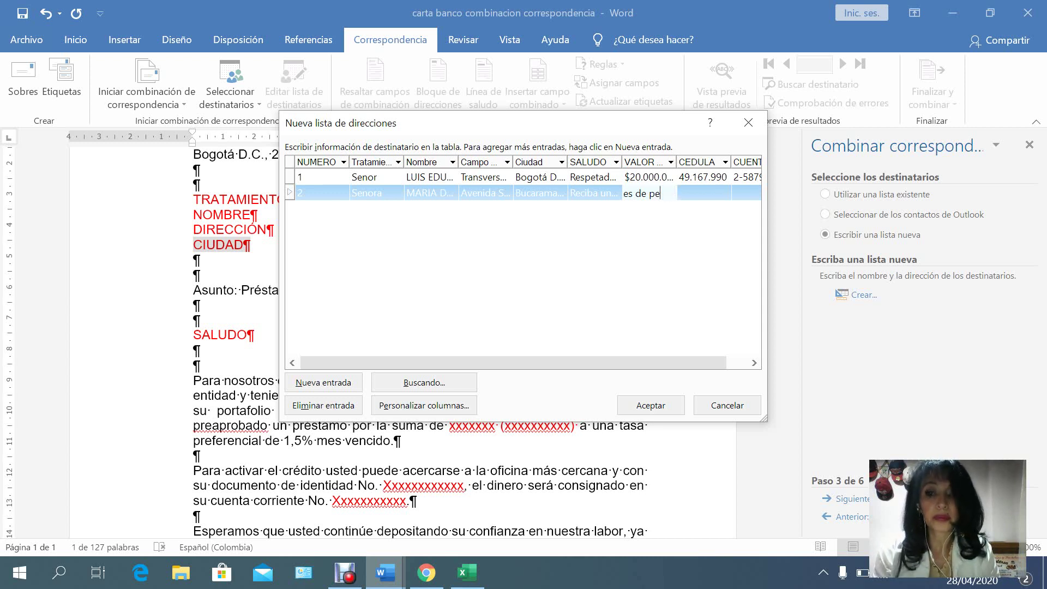
{"action": "type", "text": "os"}
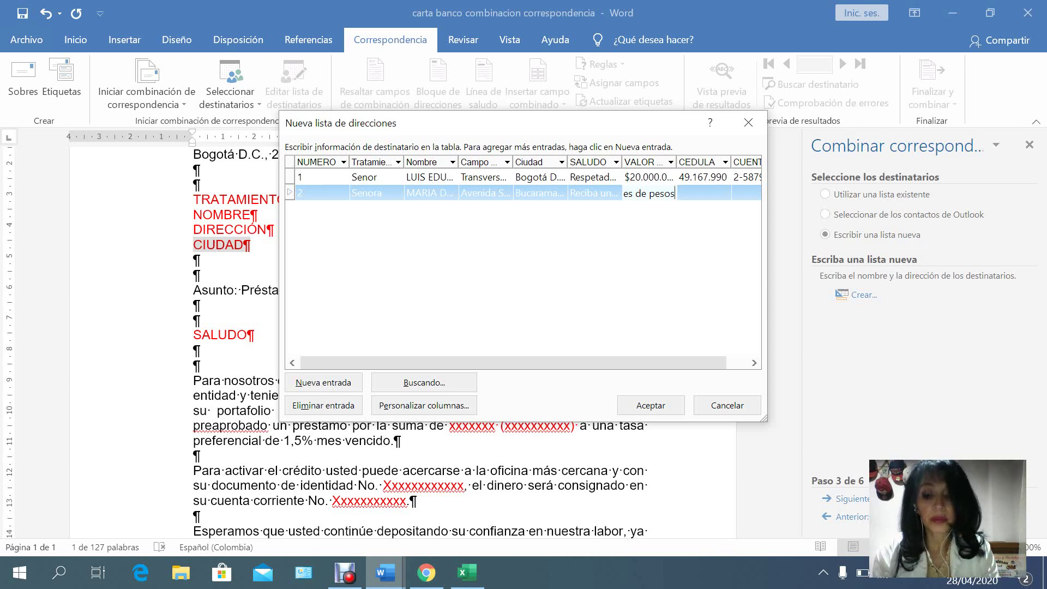
{"action": "type", "text": ")"}
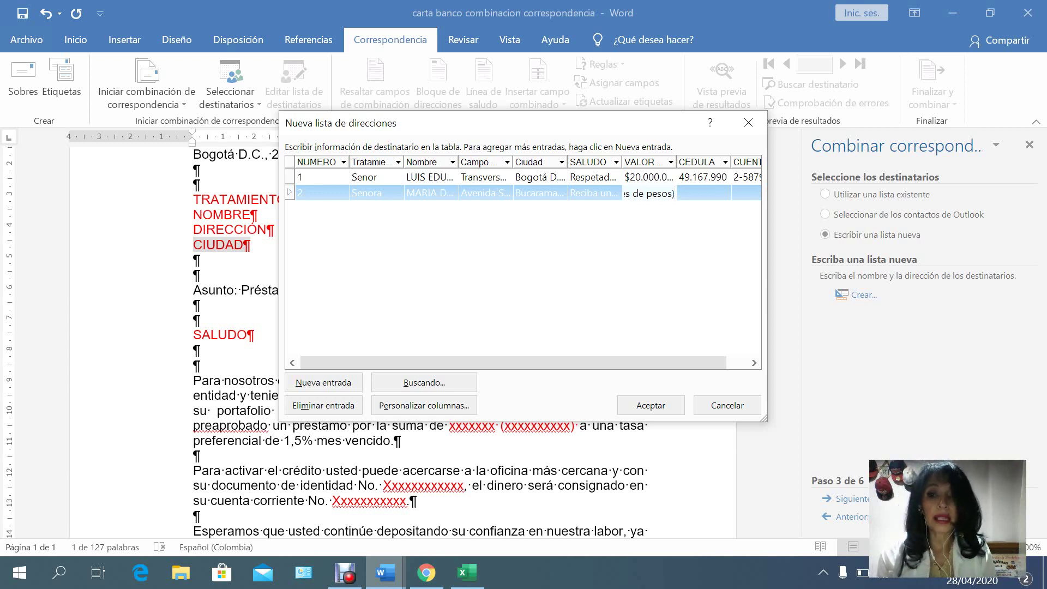
{"action": "key", "text": "Tab"}
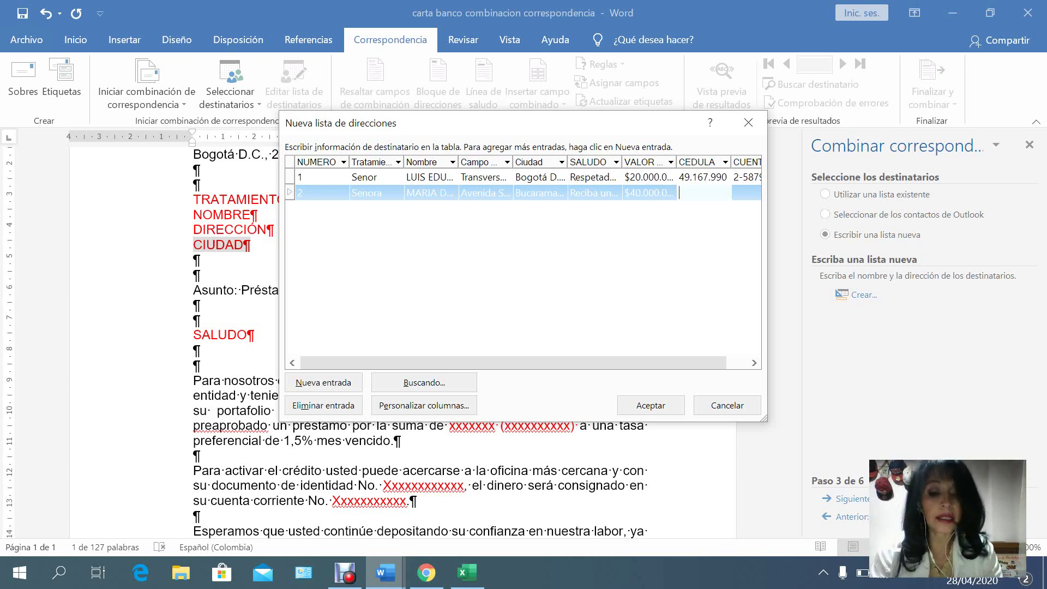
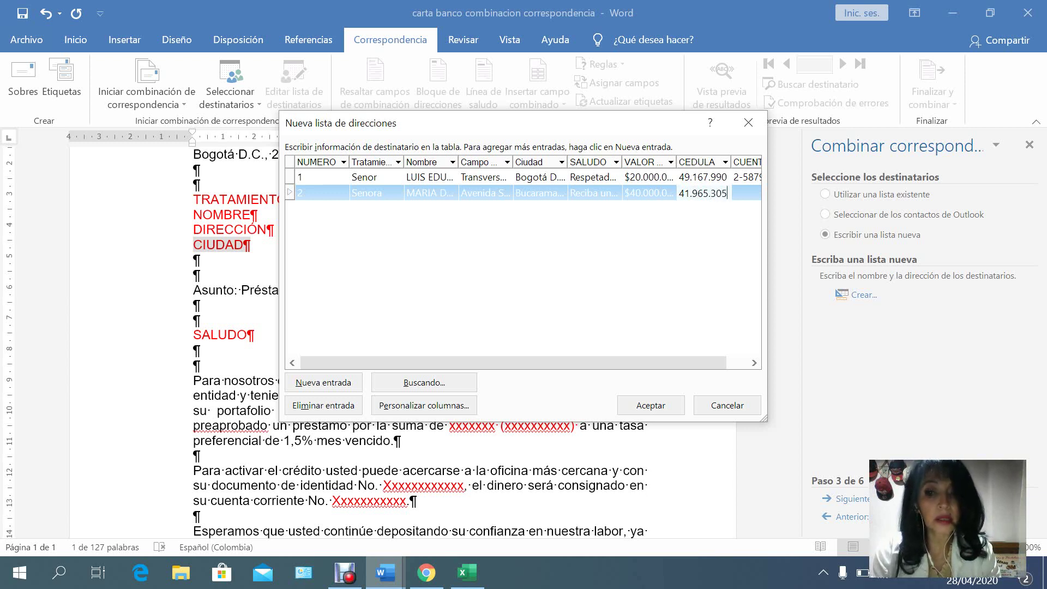
{"action": "key", "text": "Tab"}
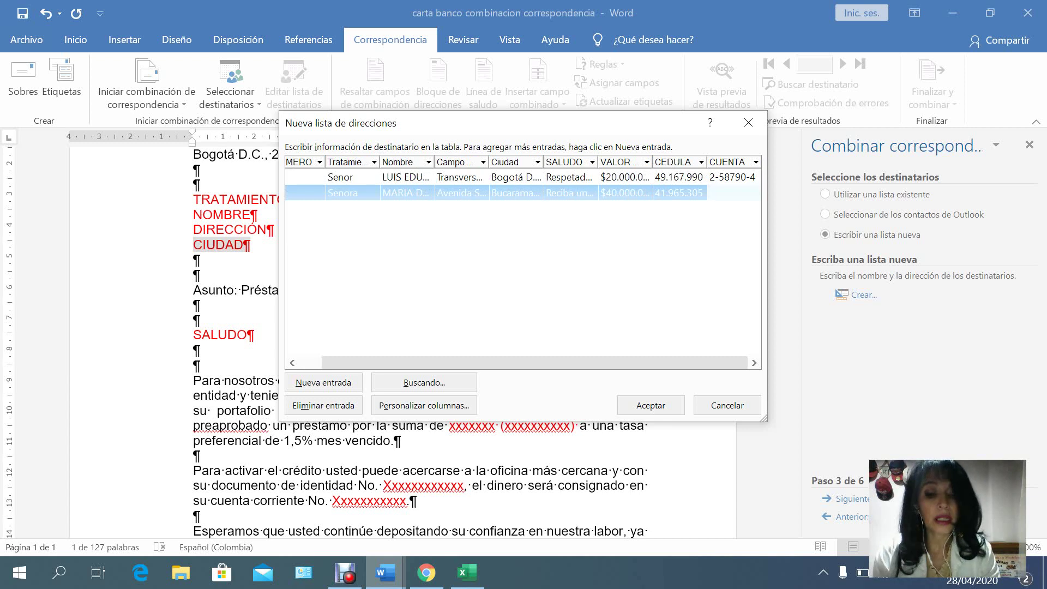
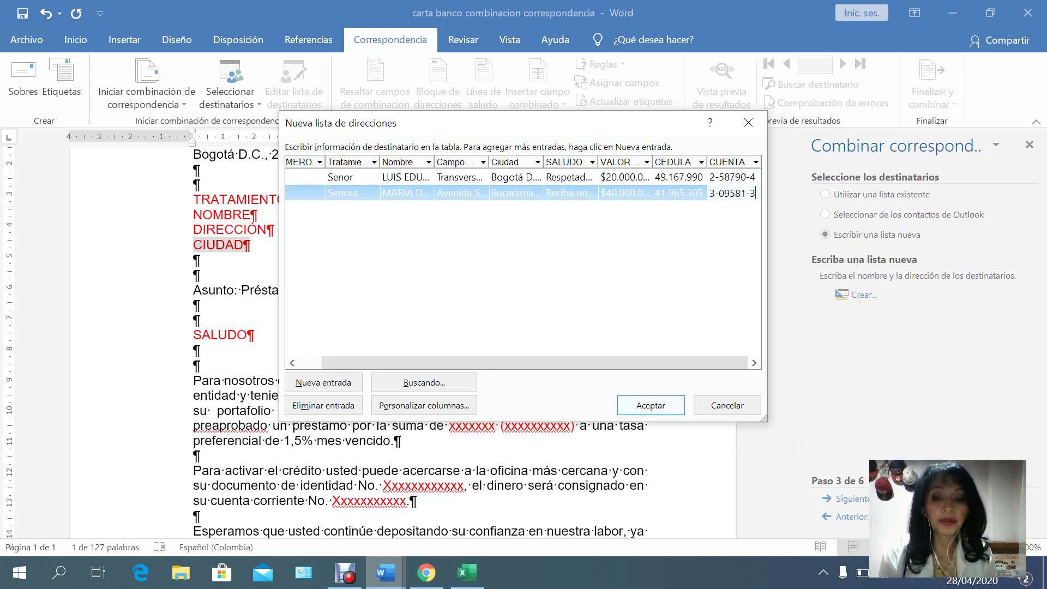
Save the recipient list as CLIENTES BANCO in the Documents folder.
{"action": "left_click", "coordinate": [650, 405]}
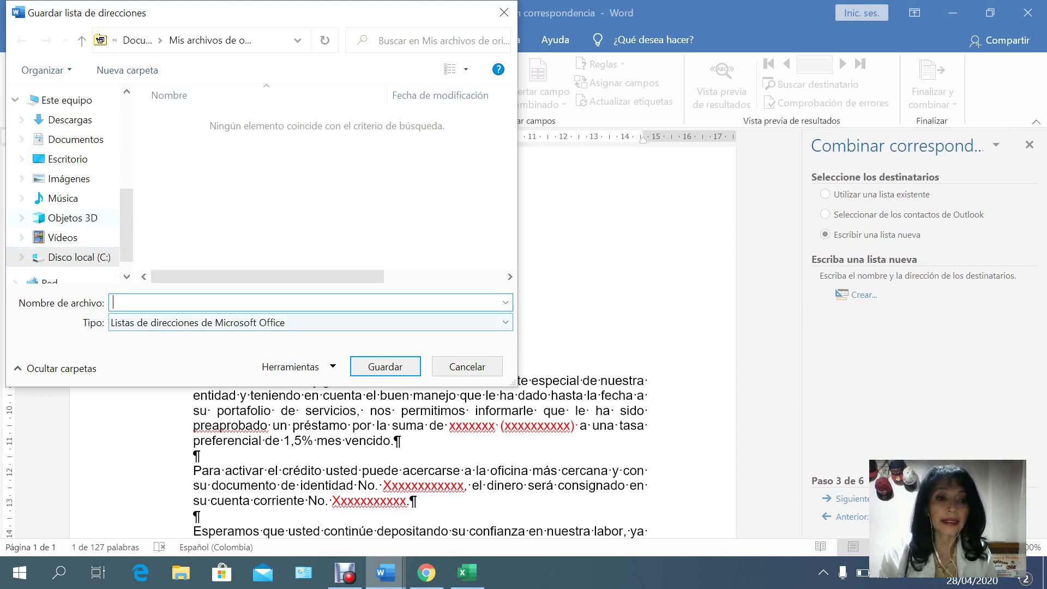
{"action": "left_click", "coordinate": [75, 139]}
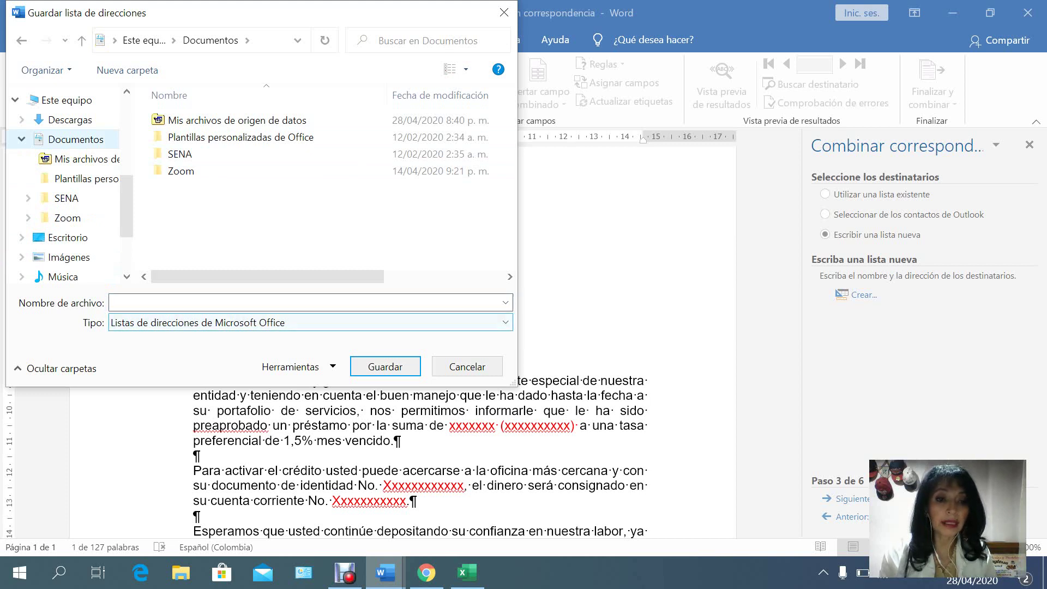
{"action": "left_click", "coordinate": [164, 303]}
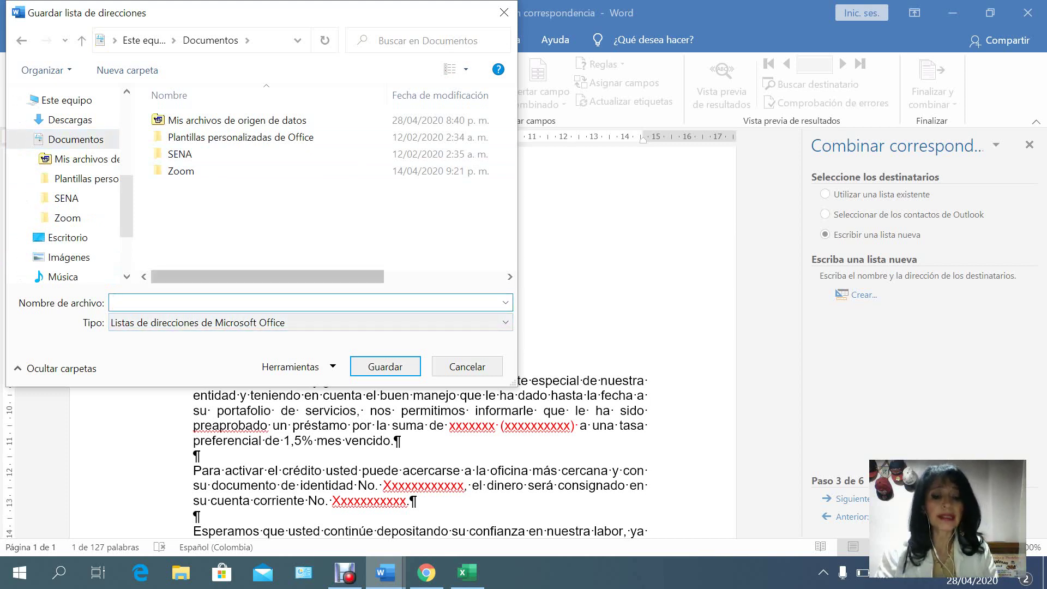
{"action": "type", "text": "t"}
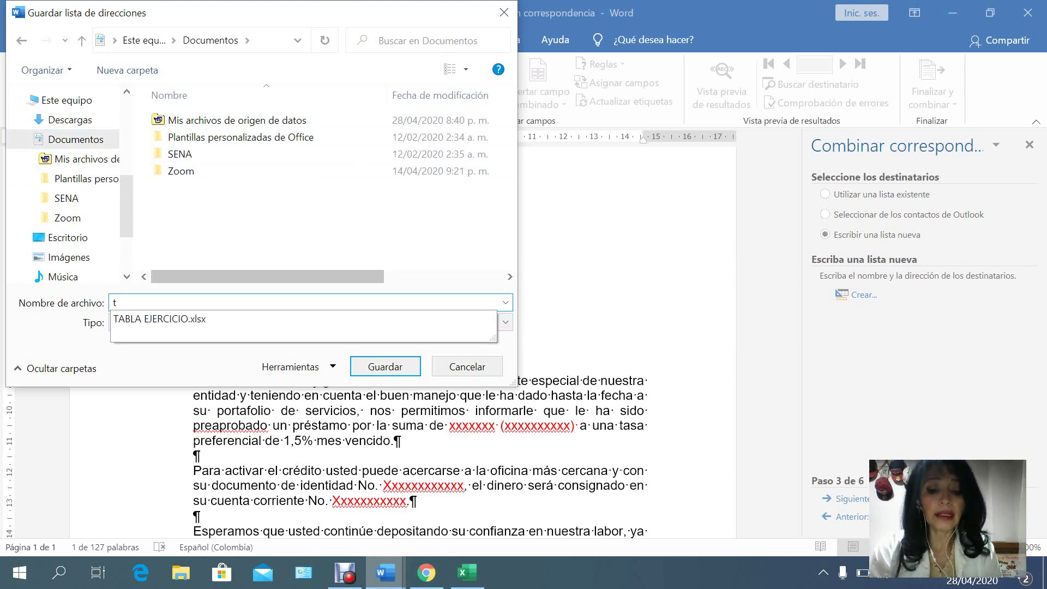
{"action": "type", "text": "abla"}
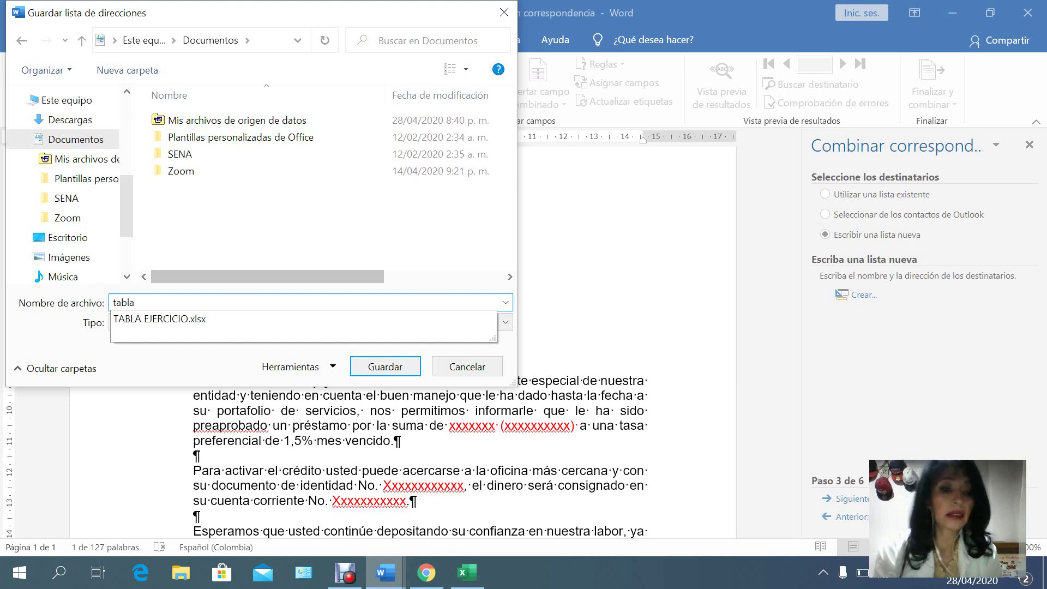
{"action": "key", "text": "BackSpace"}
{"action": "key", "text": "BackSpace"}
{"action": "key", "text": "BackSpace"}
{"action": "key", "text": "BackSpace"}
{"action": "key", "text": "BackSpace"}
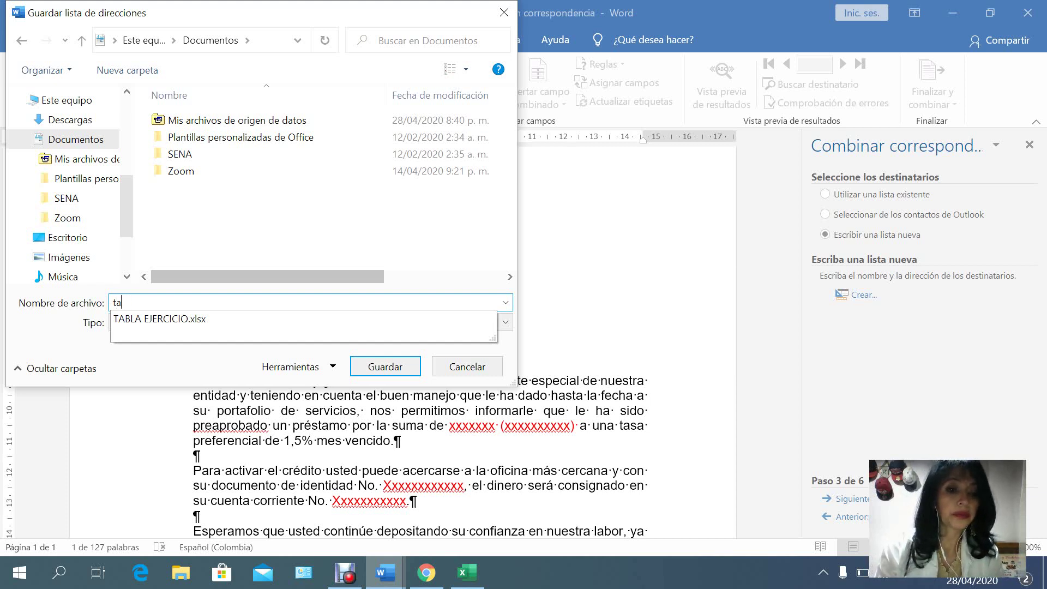
{"action": "type", "text": "CLIENT"}
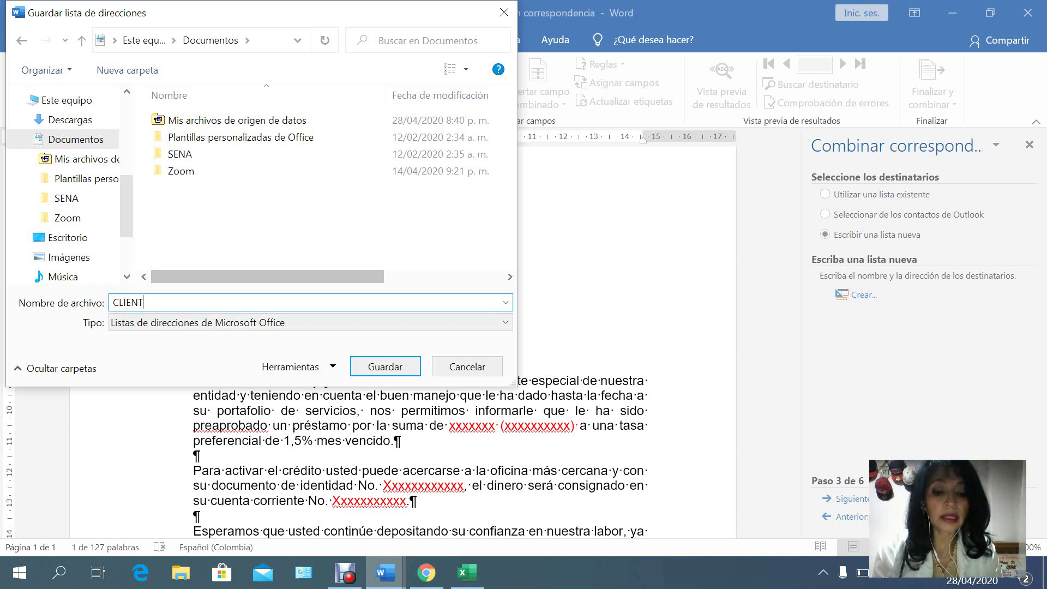
{"action": "type", "text": "ES BANCO"}
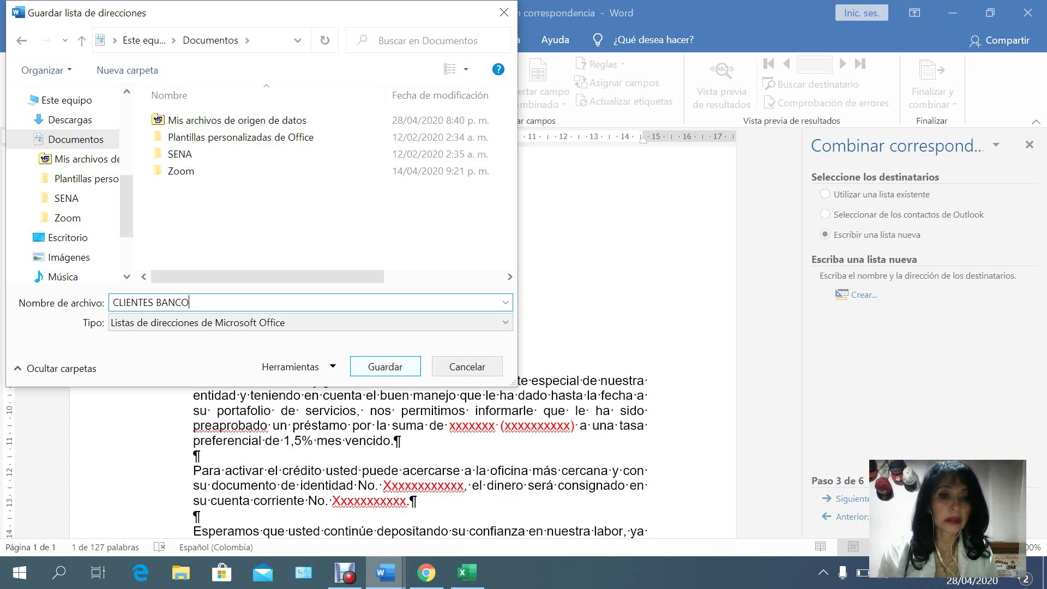
{"action": "key", "text": "Return"}
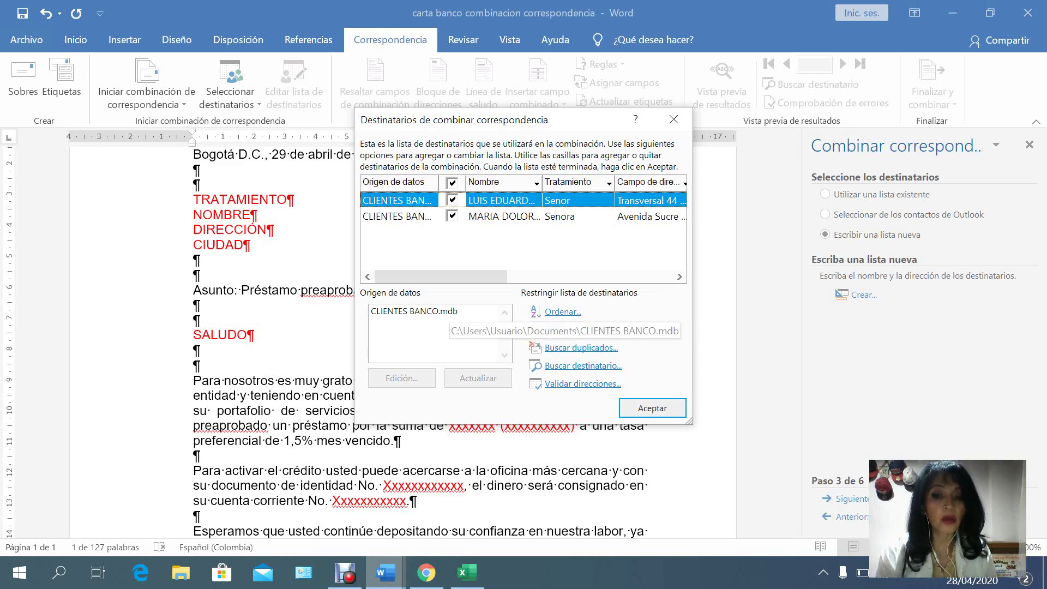
Select CLIENTES BANCO.mdb as the data source and accept both recipients.
{"action": "left_click", "coordinate": [436, 311]}
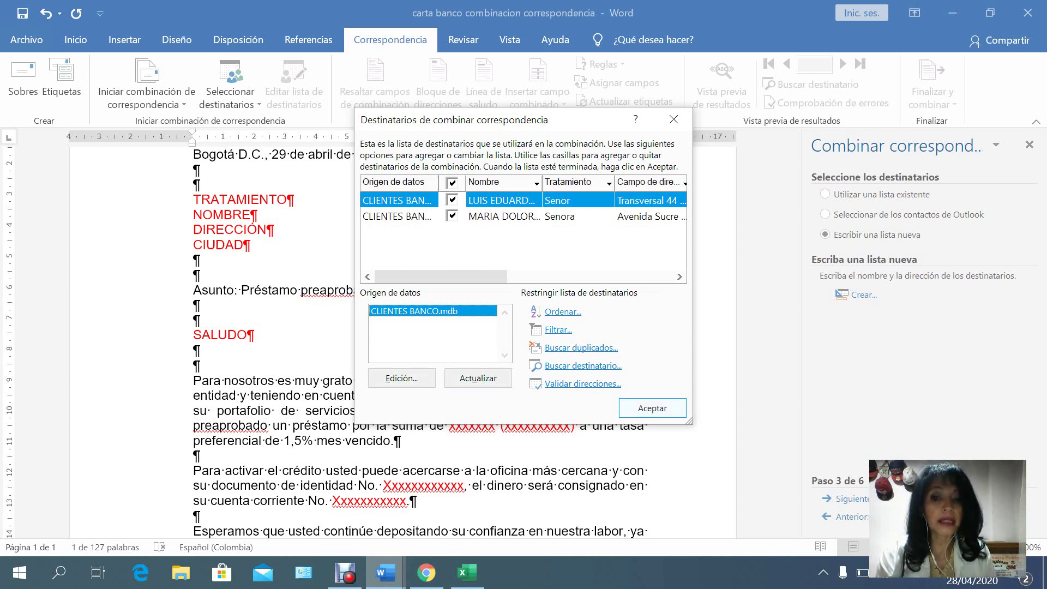
{"action": "key", "text": "Return"}
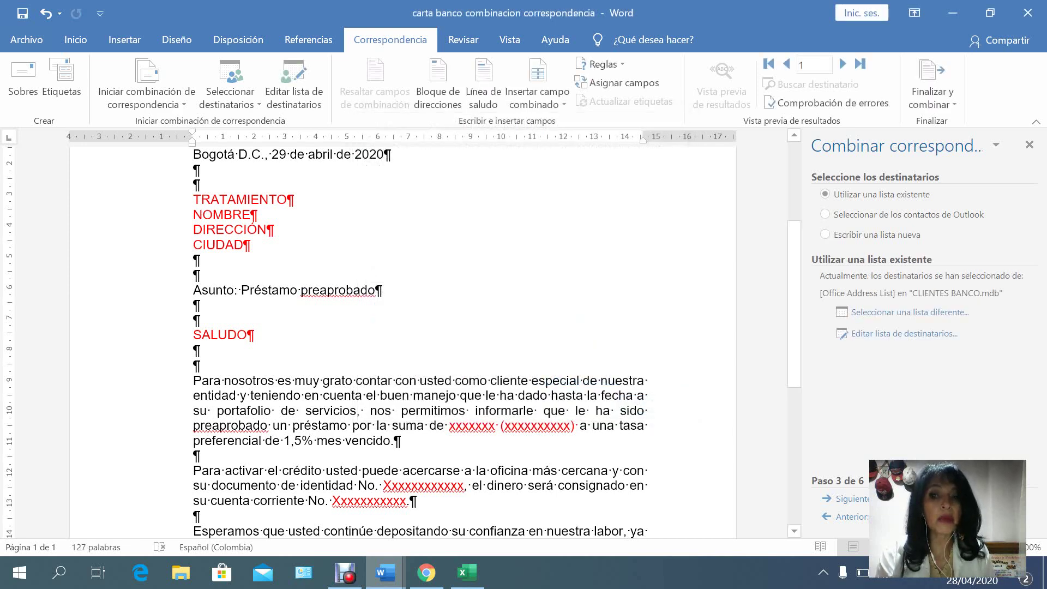
Swap the NUMERO text in the G.F. reference line for the «NUMERO» merge field.
{"action": "scroll", "coordinate": [403, 338], "scroll_direction": "up", "scroll_amount": 3}
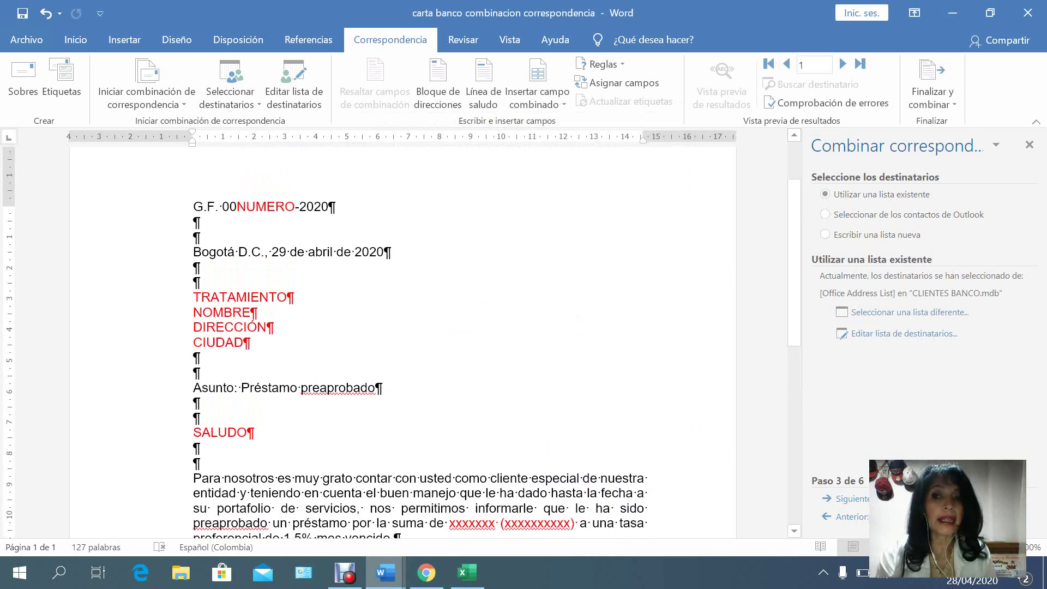
{"action": "scroll", "coordinate": [404, 338], "scroll_direction": "up", "scroll_amount": 2}
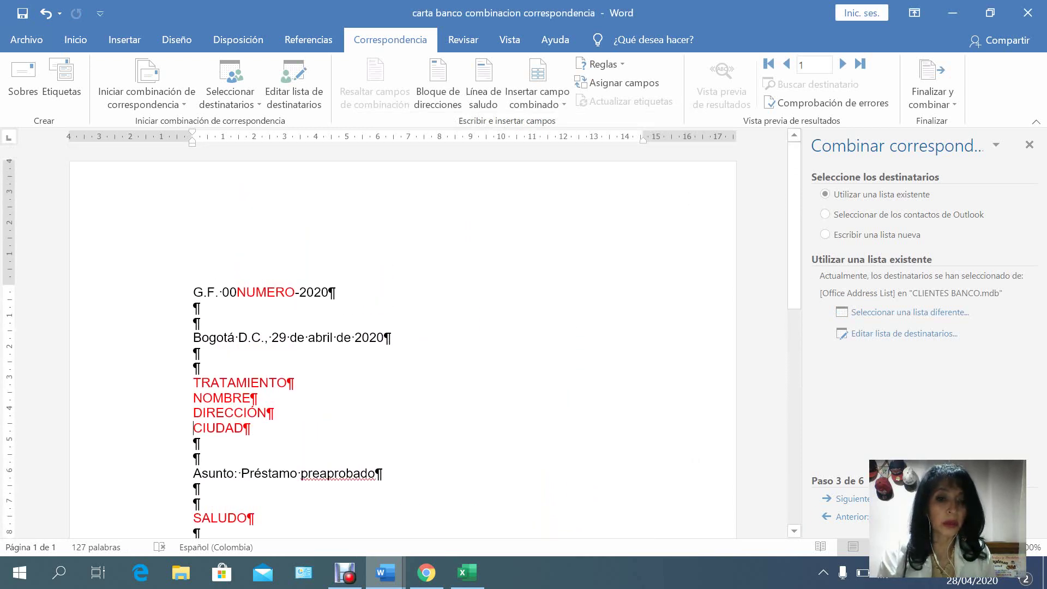
{"action": "left_click_drag", "start_coordinate": [237, 292], "coordinate": [295, 293]}
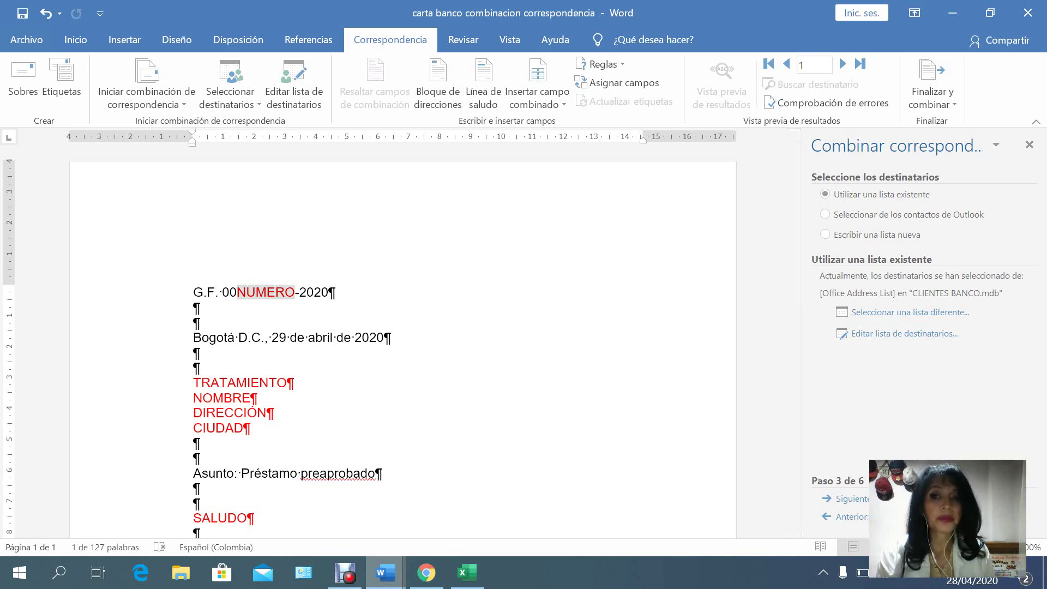
{"action": "left_click", "coordinate": [536, 101]}
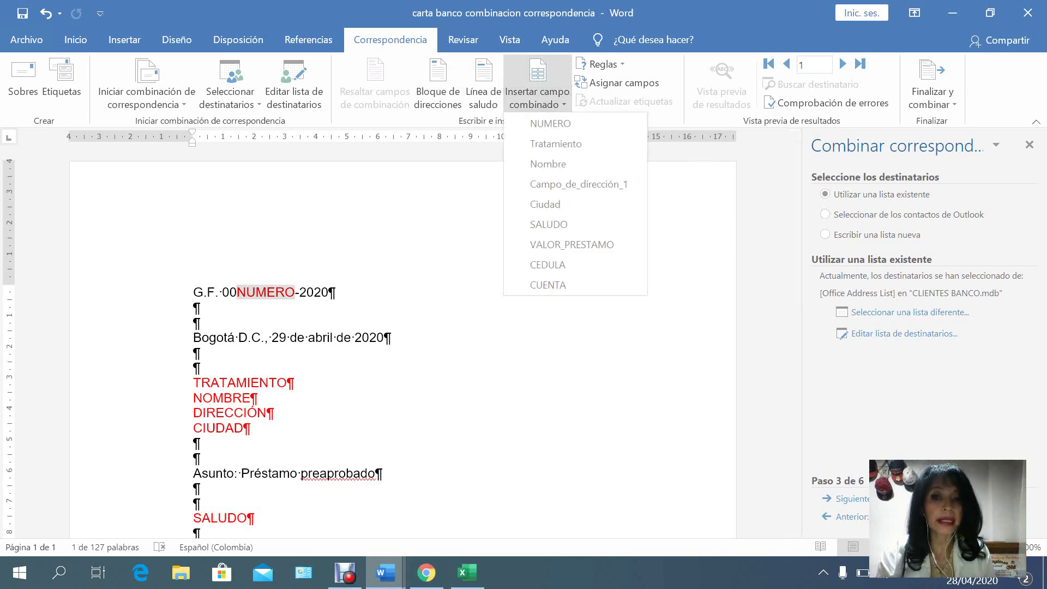
{"action": "left_click", "coordinate": [550, 123]}
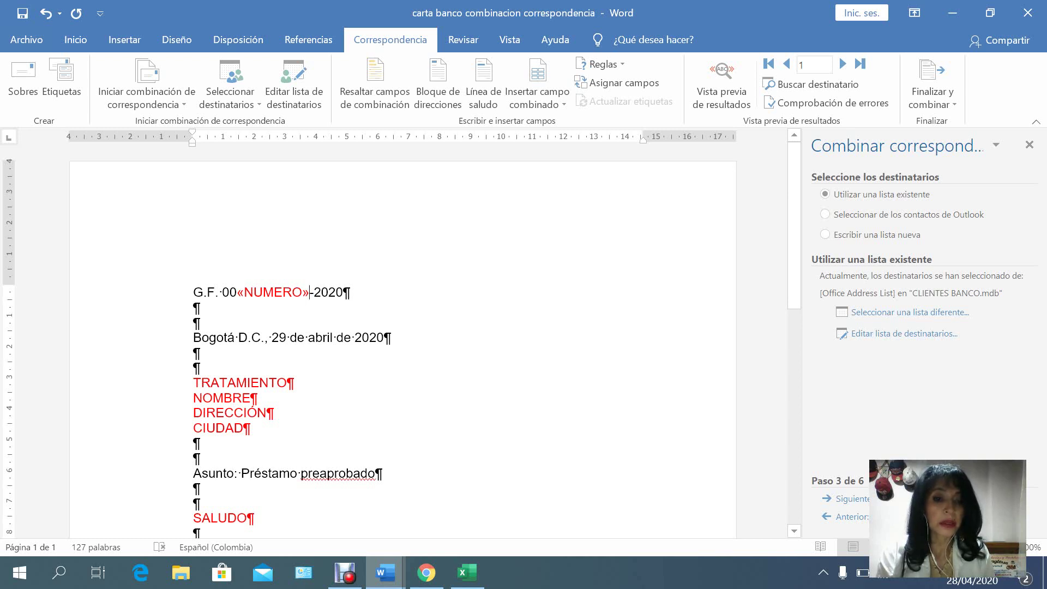
{"action": "left_click_drag", "start_coordinate": [194, 382], "coordinate": [287, 383]}
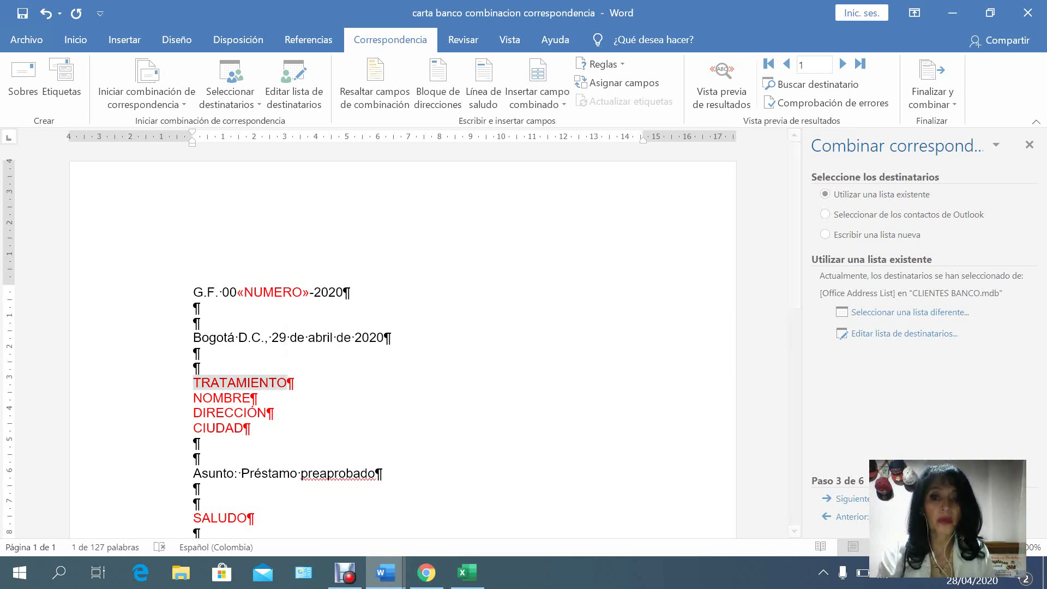
Replace the TRATAMIENTO placeholder with the «Tratamiento» merge field.
{"action": "left_click", "coordinate": [538, 74]}
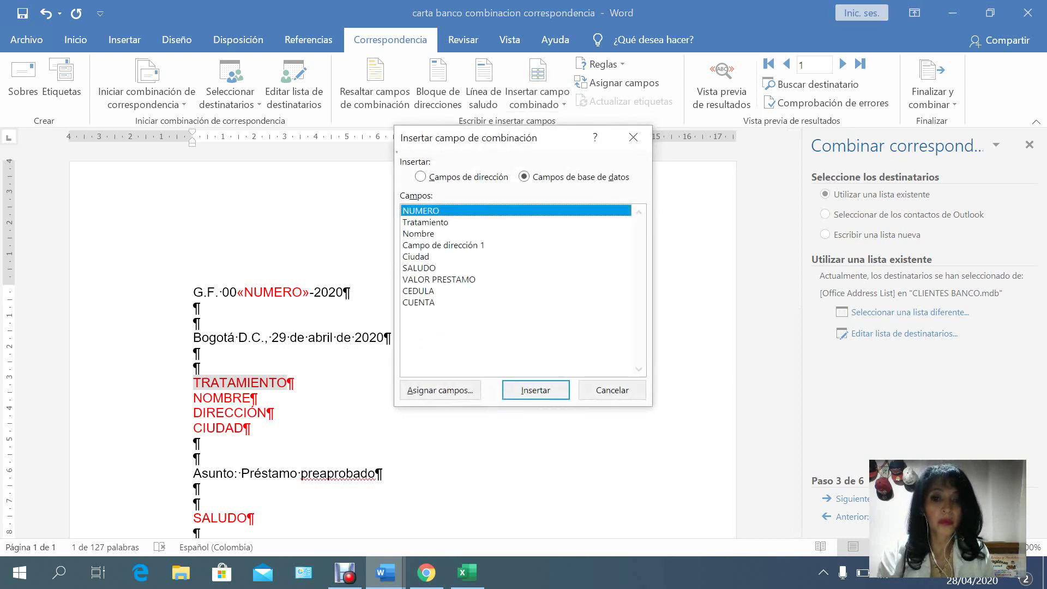
{"action": "double_click", "coordinate": [425, 222]}
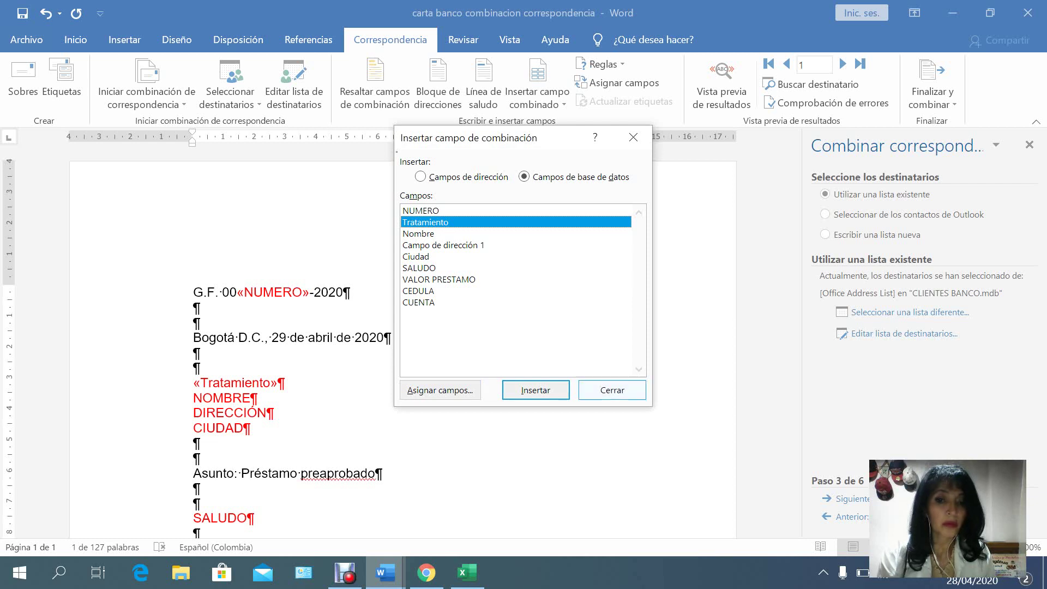
{"action": "left_click", "coordinate": [612, 390]}
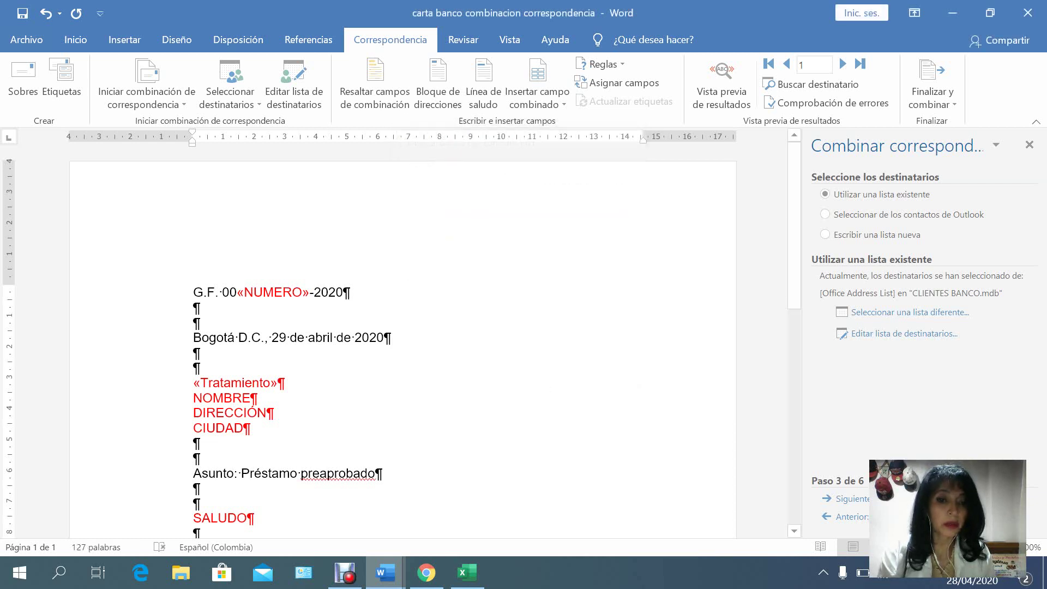
Replace the NOMBRE placeholder with the «Nombre» merge field.
{"action": "left_click", "coordinate": [194, 398]}
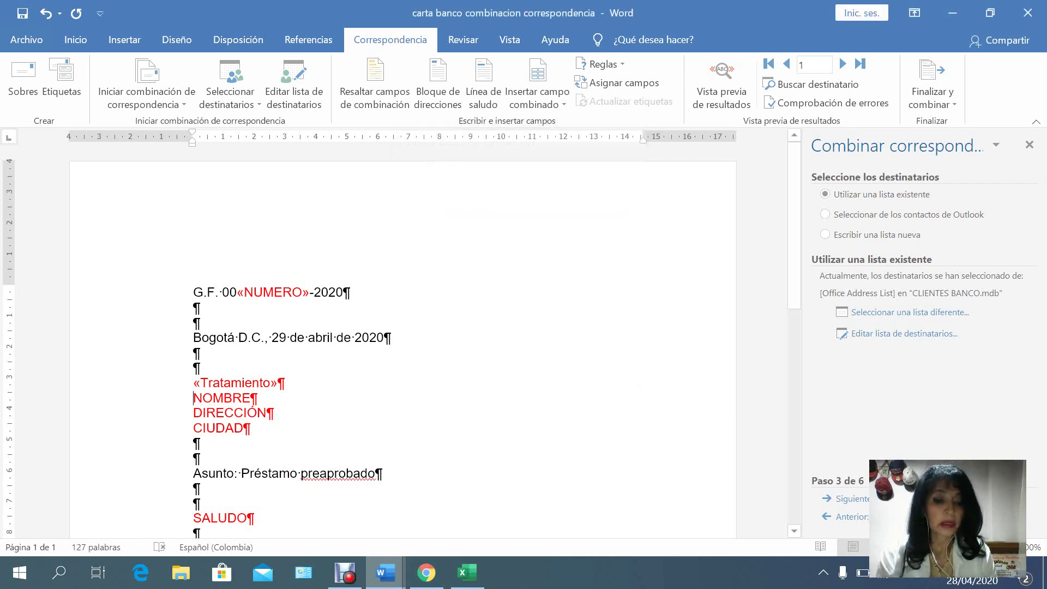
{"action": "key", "text": "shift+Right"}
{"action": "key", "text": "shift+Right"}
{"action": "key", "text": "shift+Right"}
{"action": "key", "text": "shift+Right"}
{"action": "key", "text": "shift+Right"}
{"action": "key", "text": "shift+Right"}
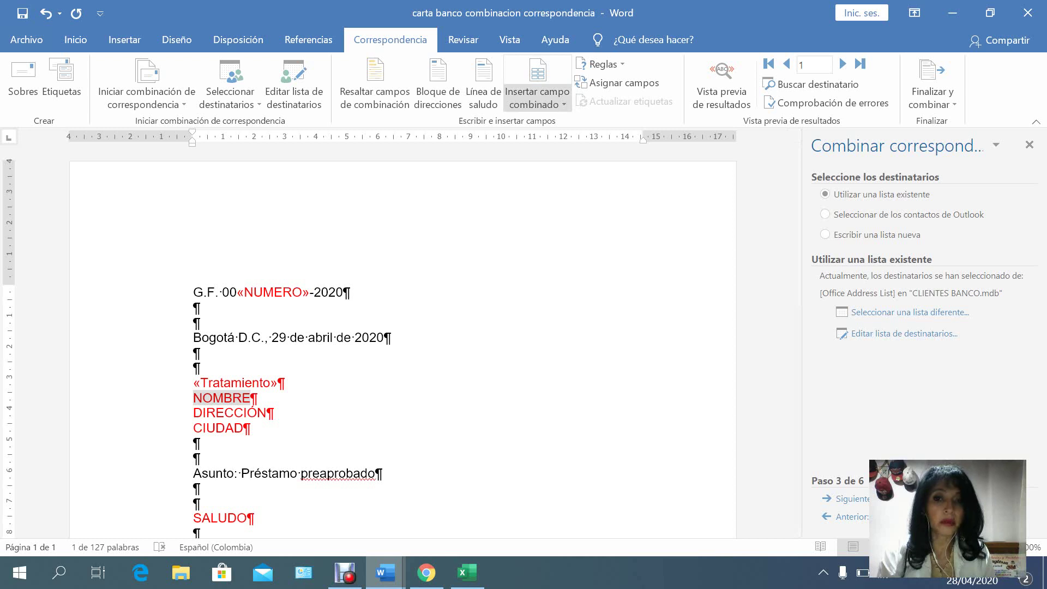
{"action": "left_click", "coordinate": [537, 101]}
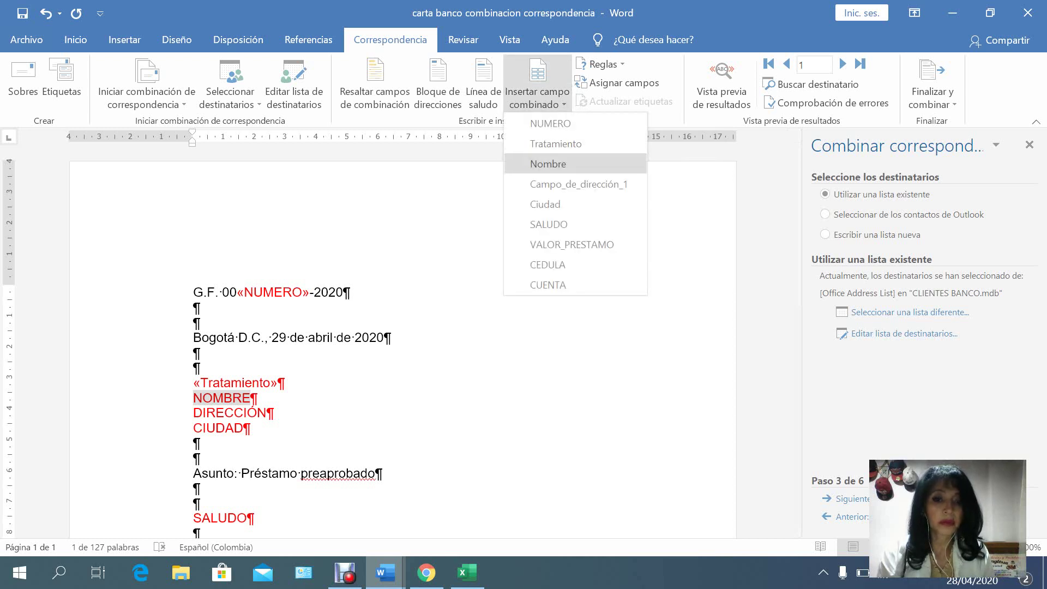
{"action": "left_click", "coordinate": [549, 163]}
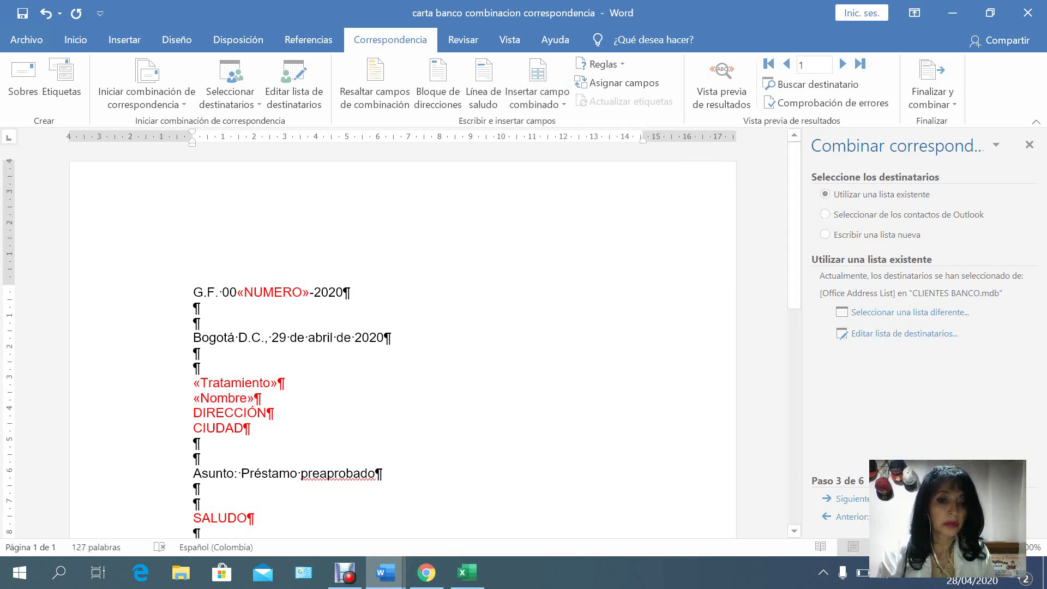
{"action": "left_click", "coordinate": [194, 412]}
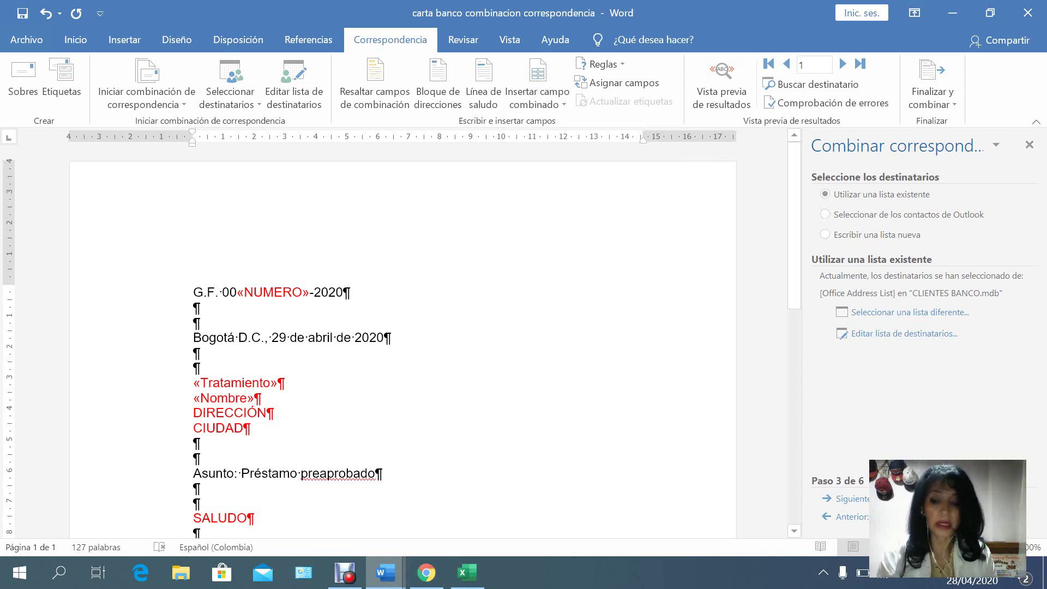
Replace the DIRECCIÓN and CIUDAD placeholders with the Campo_de_dirección_1 and Ciudad merge fields.
{"action": "key", "text": "shift+Right"}
{"action": "key", "text": "shift+Right"}
{"action": "key", "text": "shift+Right"}
{"action": "key", "text": "shift+Right"}
{"action": "key", "text": "shift+Right"}
{"action": "key", "text": "shift+Right"}
{"action": "key", "text": "shift+Right"}
{"action": "key", "text": "shift+Right"}
{"action": "key", "text": "shift+Right"}
{"action": "key", "text": "shift+Right"}
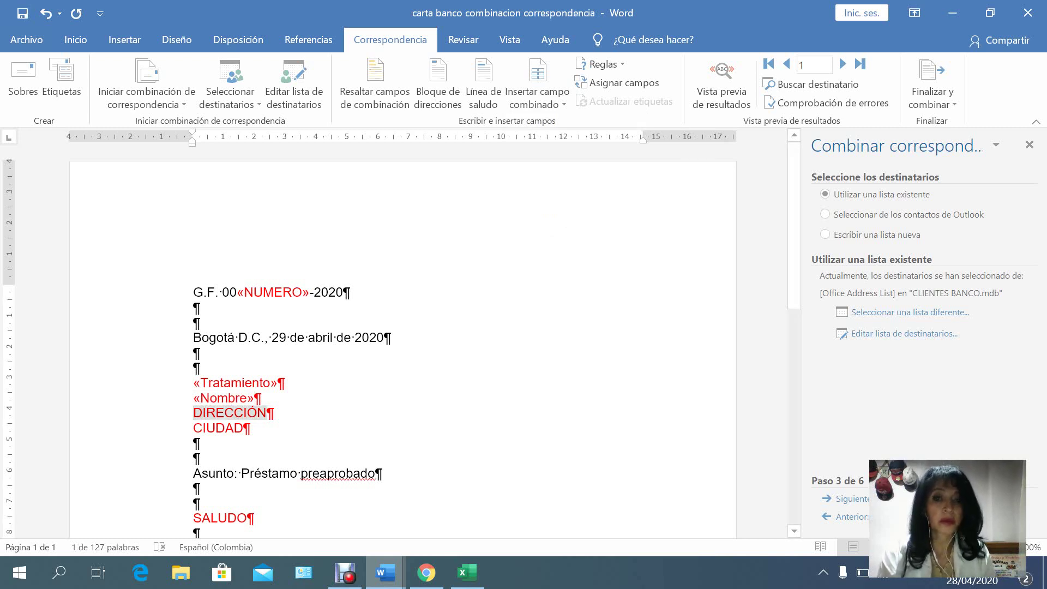
{"action": "left_click", "coordinate": [538, 103]}
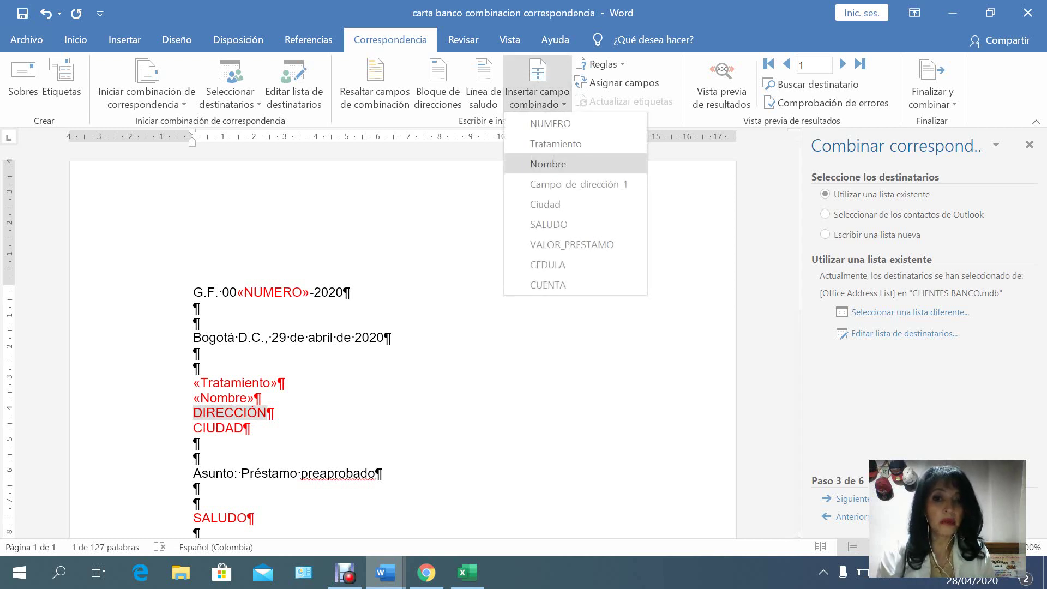
{"action": "left_click", "coordinate": [578, 184]}
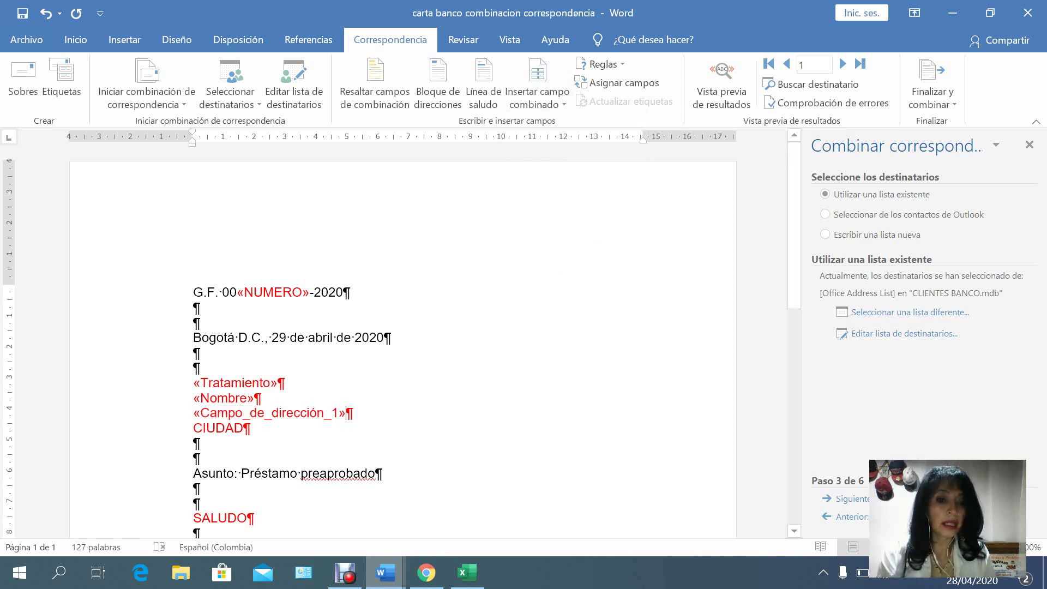
{"action": "left_click", "coordinate": [243, 428]}
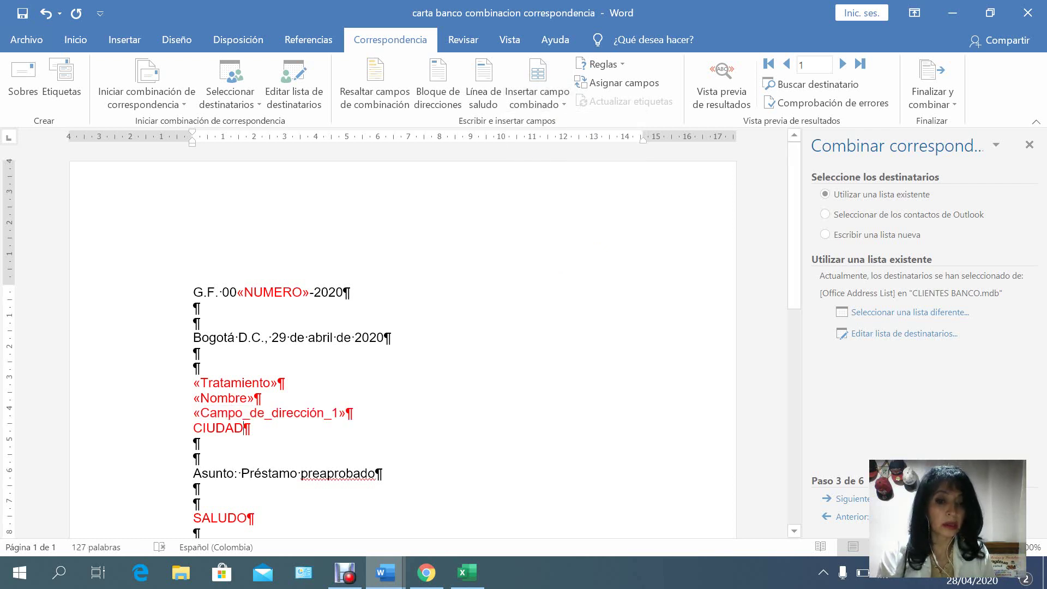
{"action": "left_click_drag", "start_coordinate": [250, 429], "coordinate": [193, 428]}
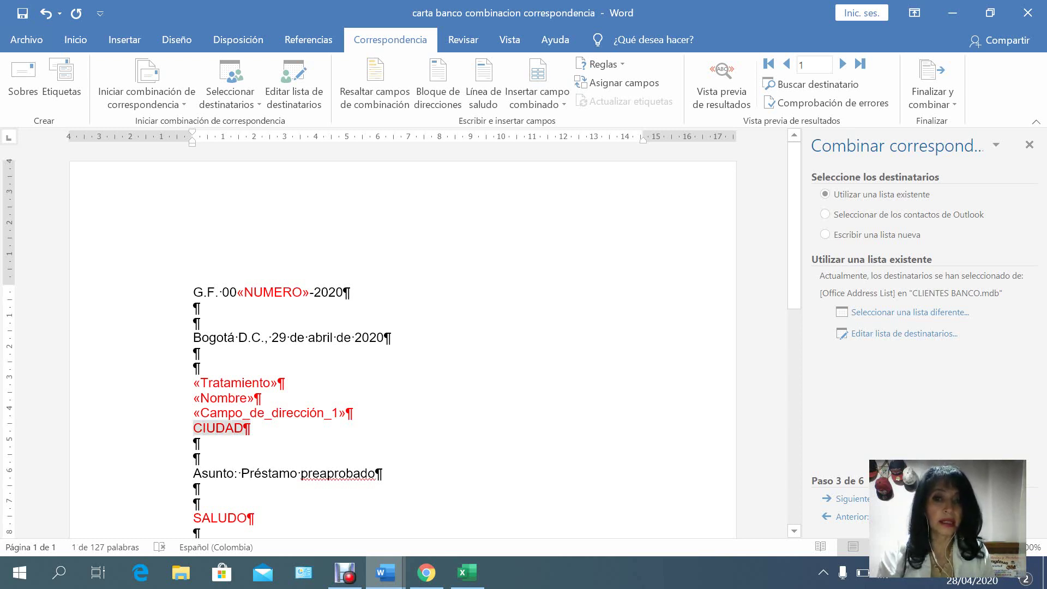
{"action": "left_click", "coordinate": [537, 98]}
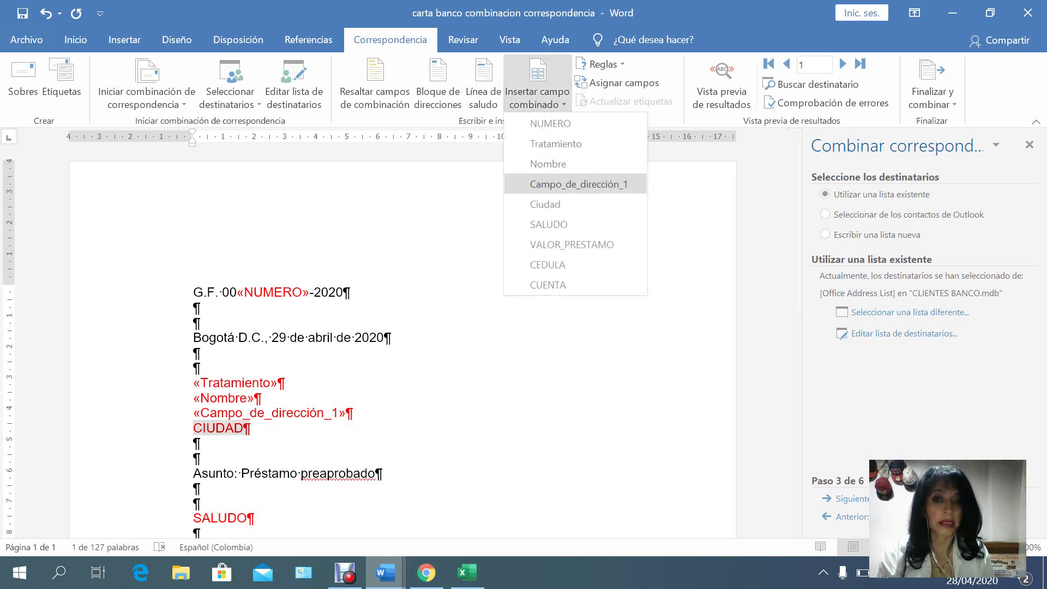
{"action": "left_click", "coordinate": [545, 204]}
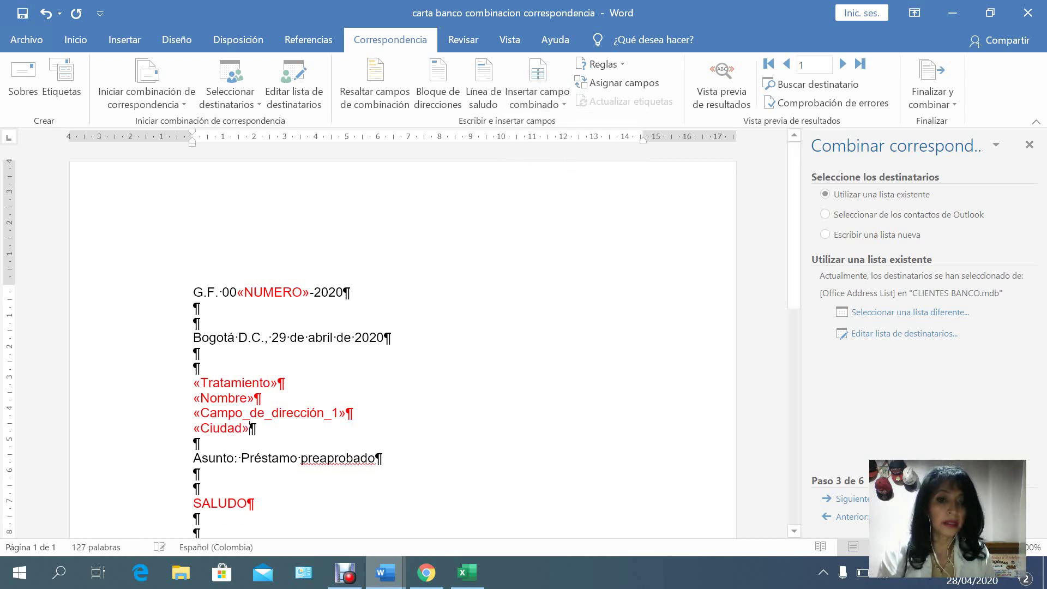
Replace the SALUDO placeholder with the SALUDO merge field.
{"action": "left_click", "coordinate": [248, 504]}
{"action": "key", "text": "shift+Left"}
{"action": "key", "text": "shift+Left"}
{"action": "key", "text": "shift+Left"}
{"action": "key", "text": "shift+Left"}
{"action": "key", "text": "shift+Left"}
{"action": "key", "text": "shift+Left"}
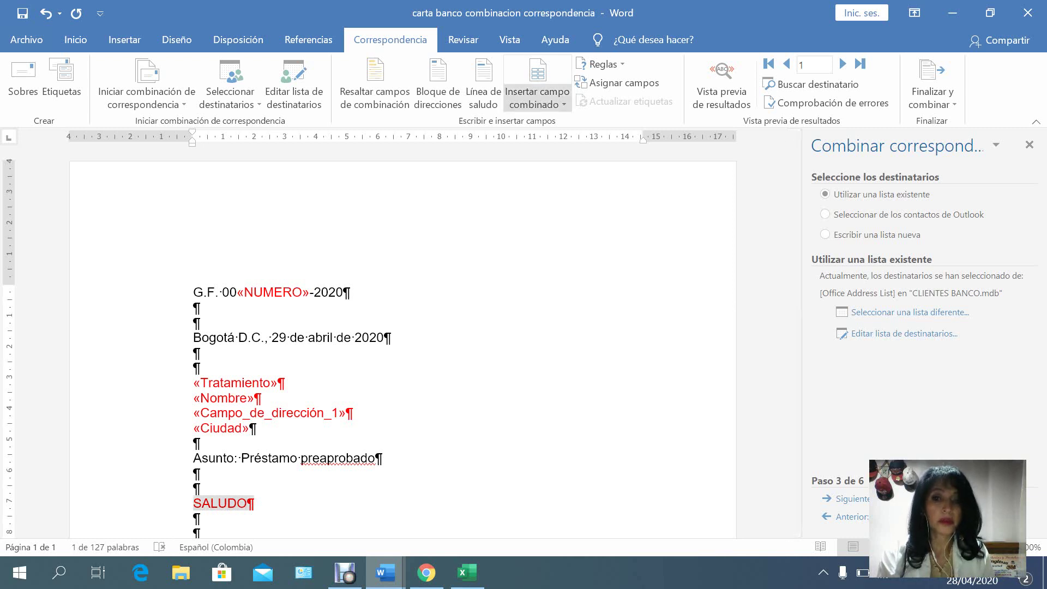
{"action": "left_click", "coordinate": [537, 98]}
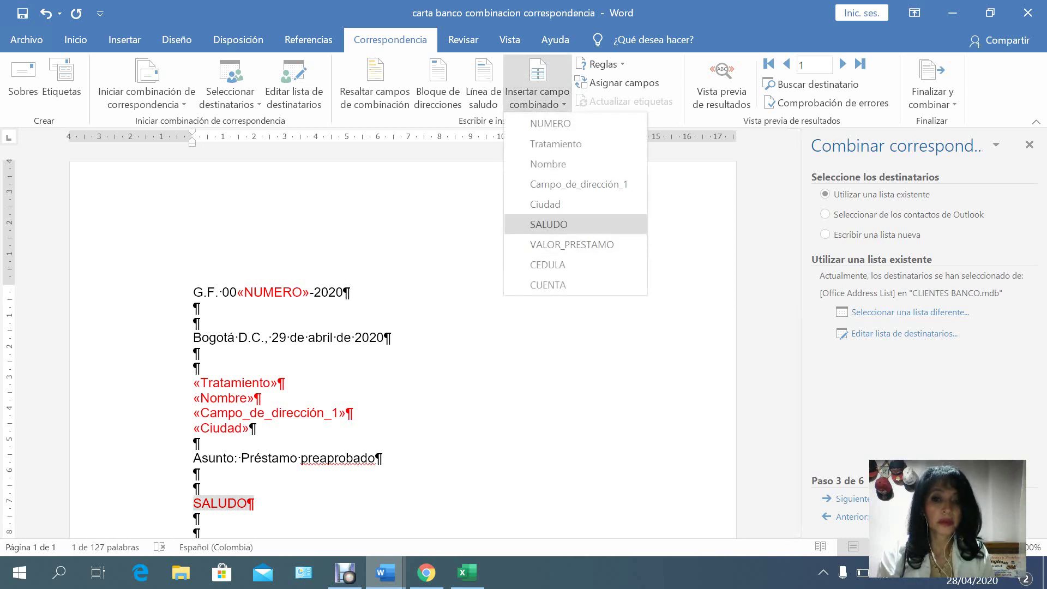
{"action": "left_click", "coordinate": [548, 225]}
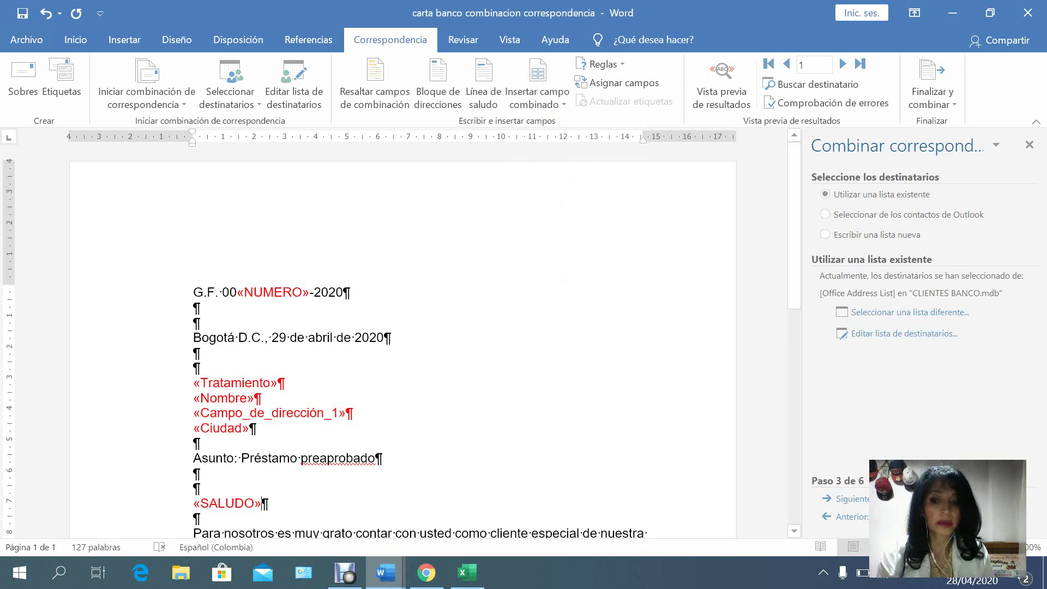
Replace the loan amount placeholder with the VALOR_PRESTAMO merge field.
{"action": "scroll", "coordinate": [262, 490], "scroll_direction": "down", "scroll_amount": 1}
{"action": "scroll", "coordinate": [262, 489], "scroll_direction": "down", "scroll_amount": 3}
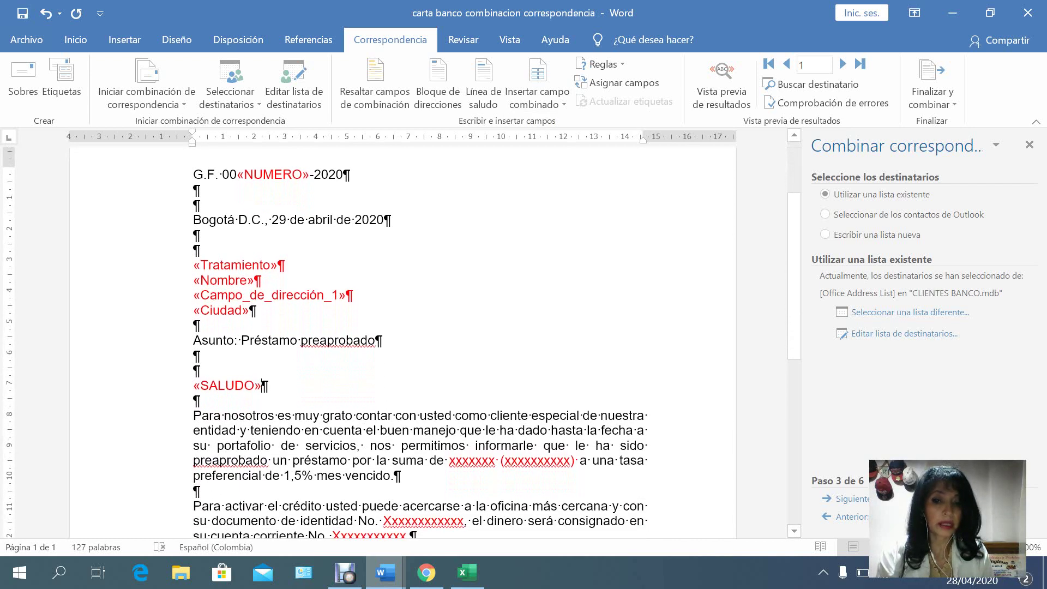
{"action": "left_click_drag", "start_coordinate": [578, 461], "coordinate": [449, 461]}
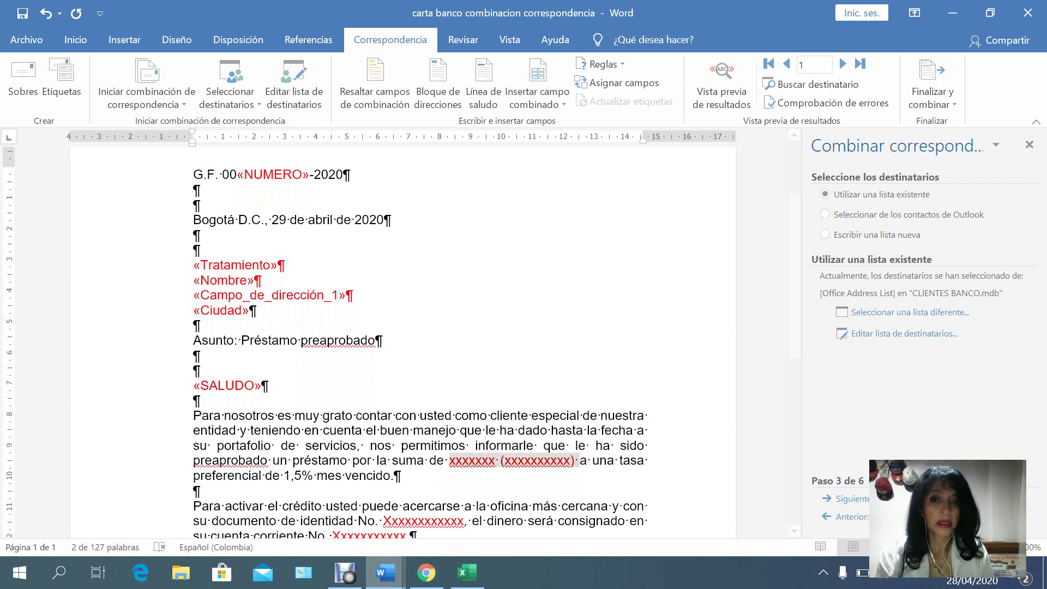
{"action": "left_click", "coordinate": [537, 101]}
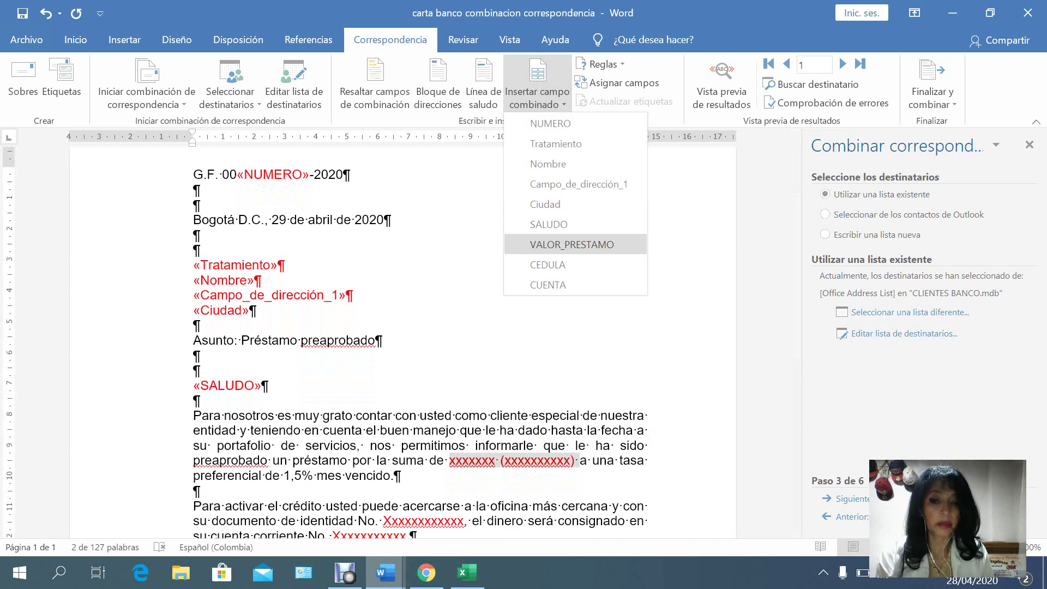
{"action": "left_click", "coordinate": [572, 244]}
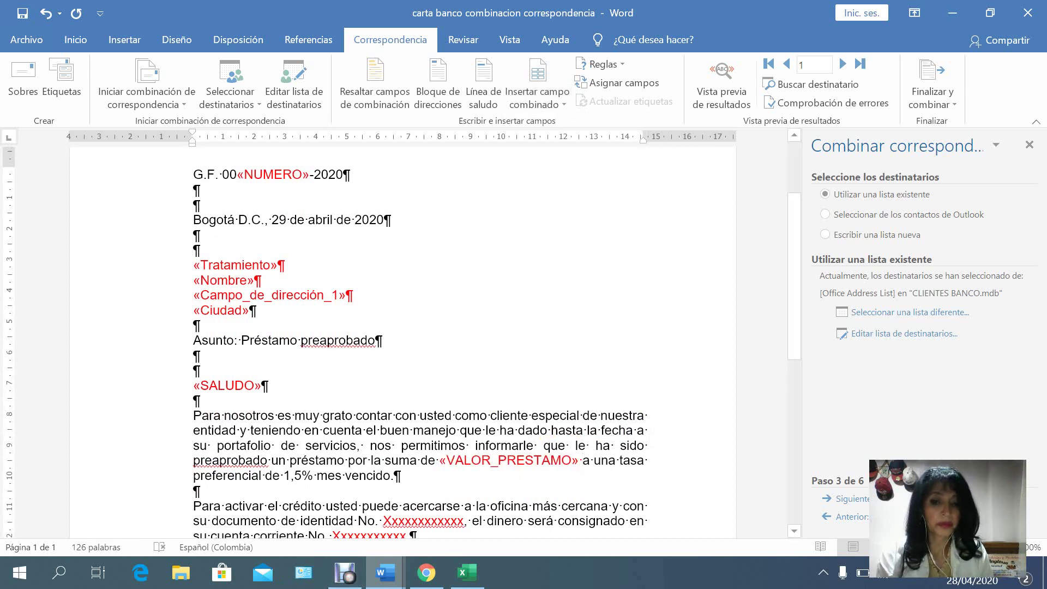
Replace the identity-number and Xxxxxxxxxxx account placeholders with the CEDULA and CUENTA fields.
{"action": "double_click", "coordinate": [403, 522]}
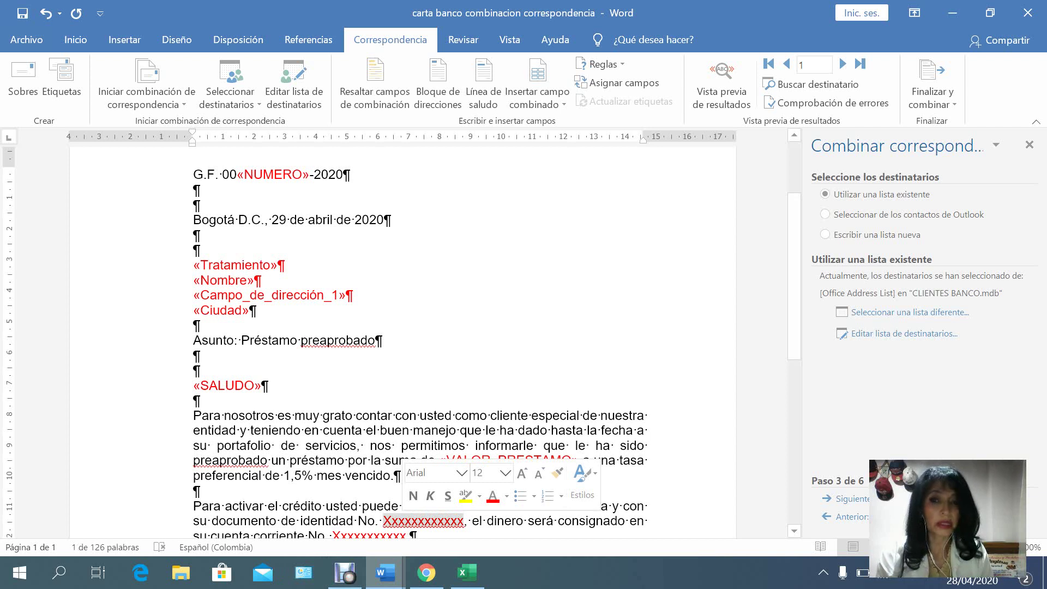
{"action": "left_click", "coordinate": [537, 101]}
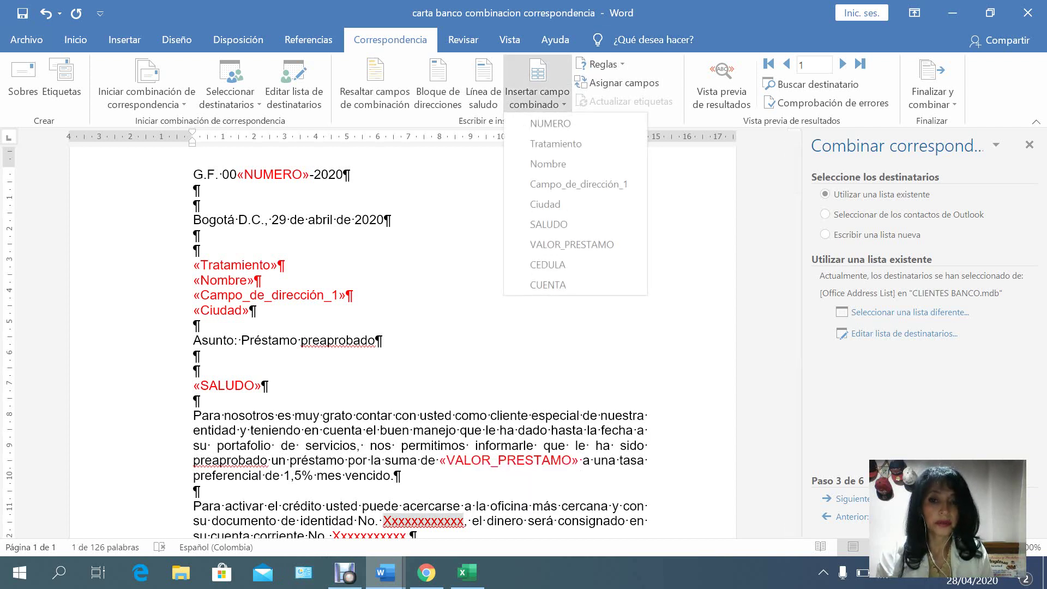
{"action": "left_click", "coordinate": [547, 264]}
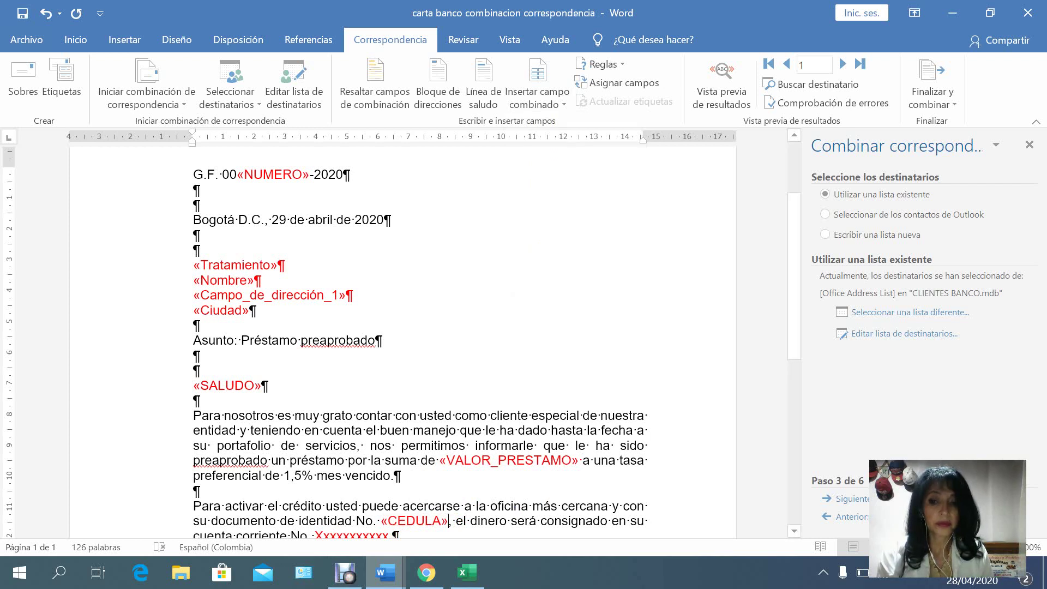
{"action": "scroll", "coordinate": [420, 338], "scroll_direction": "down", "scroll_amount": 1}
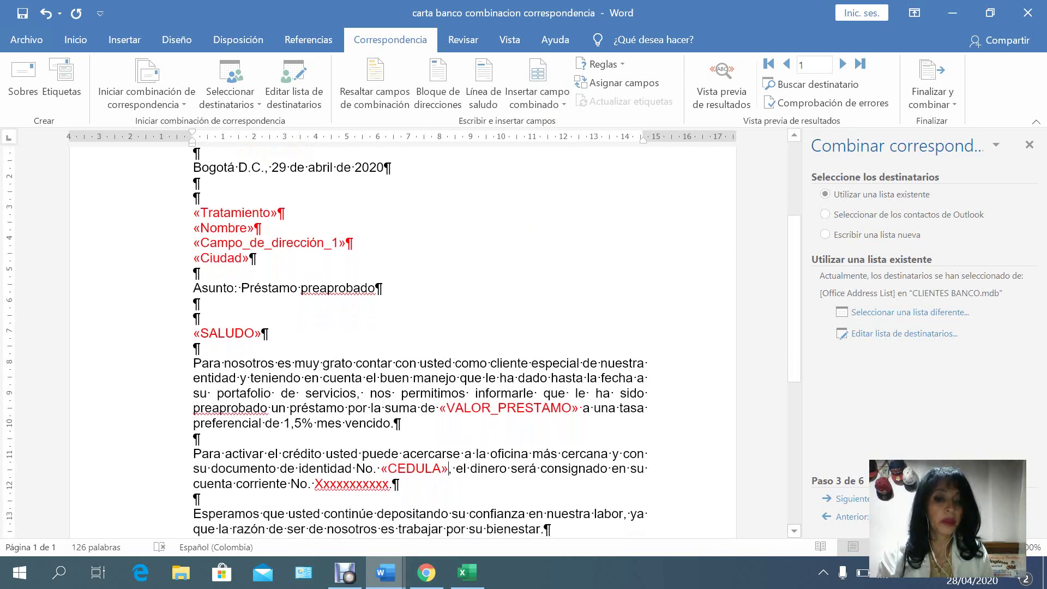
{"action": "double_click", "coordinate": [351, 484]}
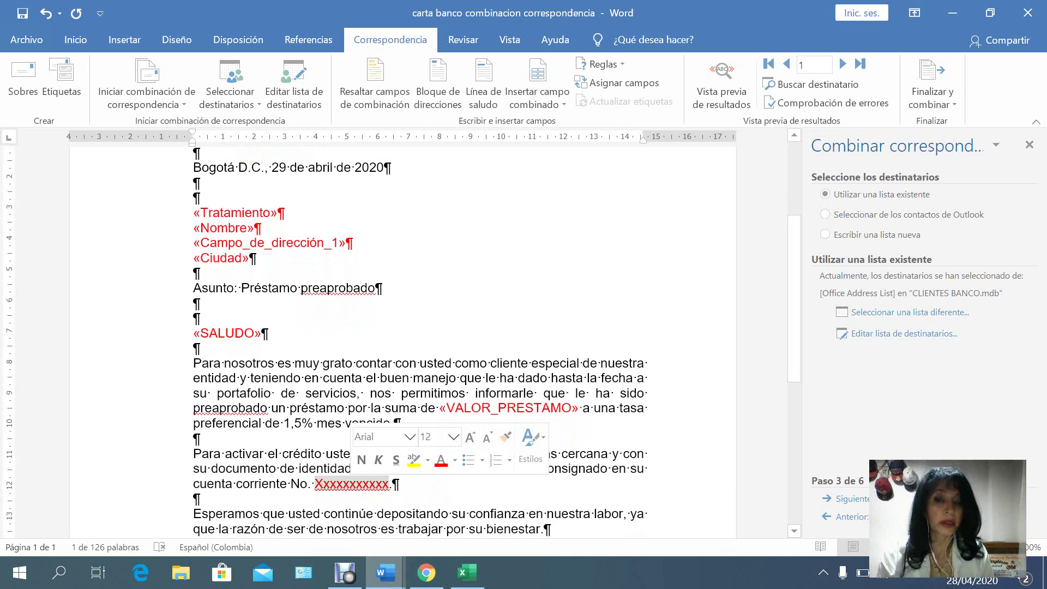
{"action": "left_click", "coordinate": [535, 104]}
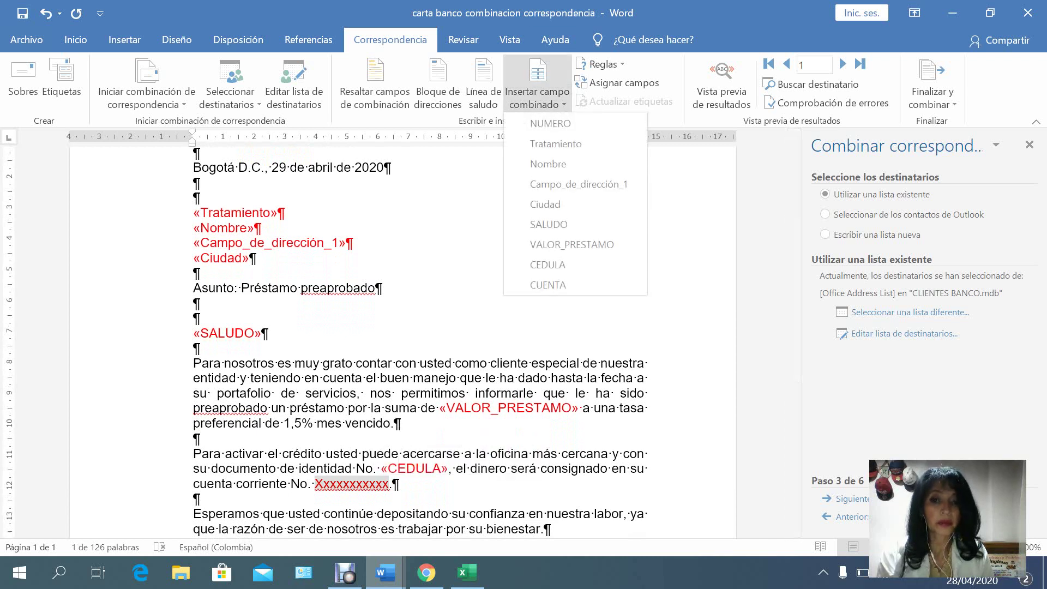
{"action": "left_click", "coordinate": [548, 284]}
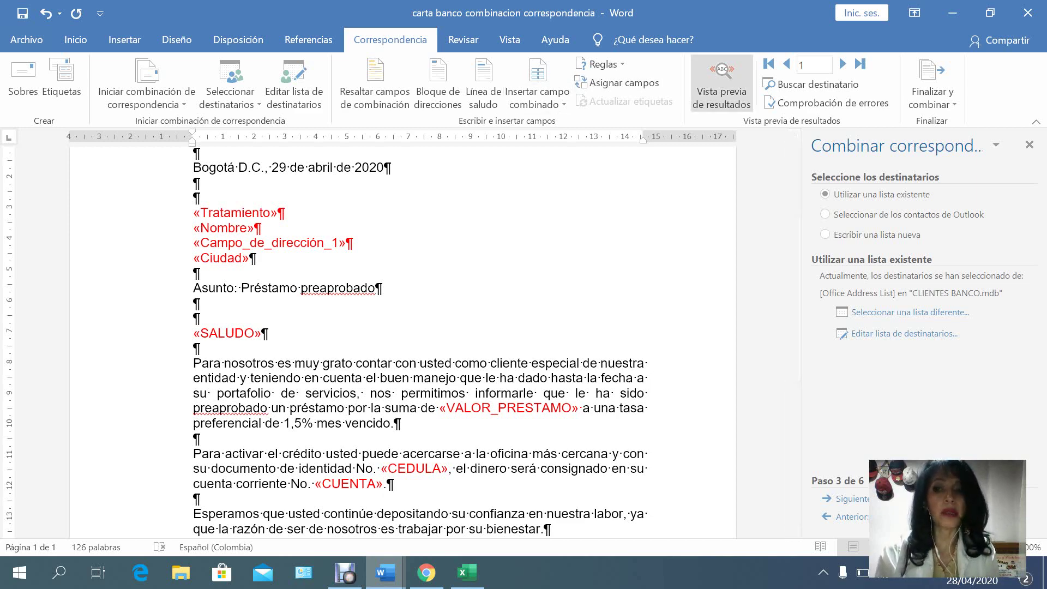
Preview the letter for the first two recipients, then advance the wizard to step 4.
{"action": "left_click", "coordinate": [722, 82]}
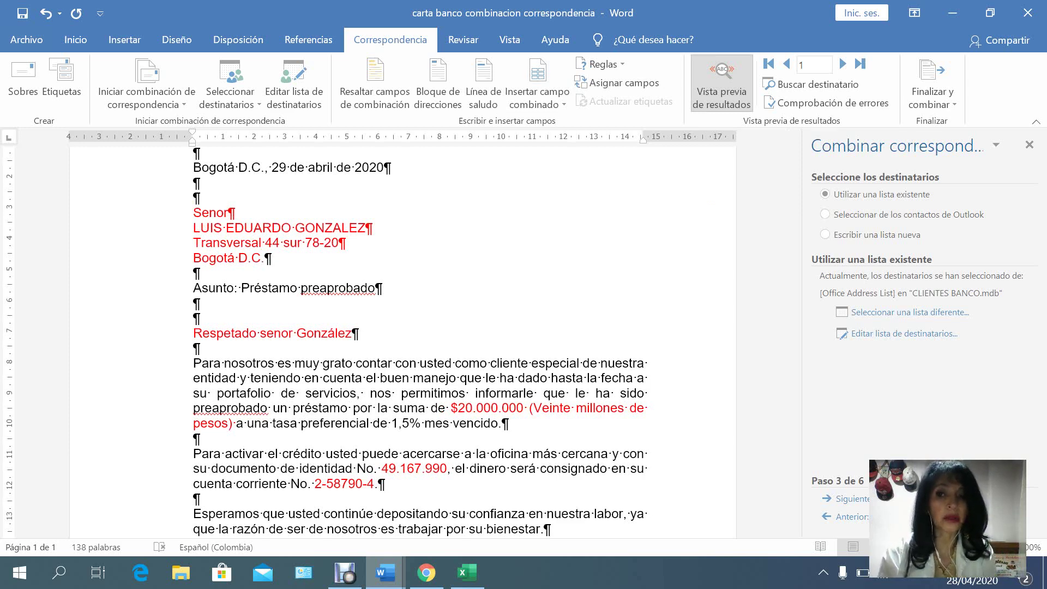
{"action": "left_click", "coordinate": [843, 63]}
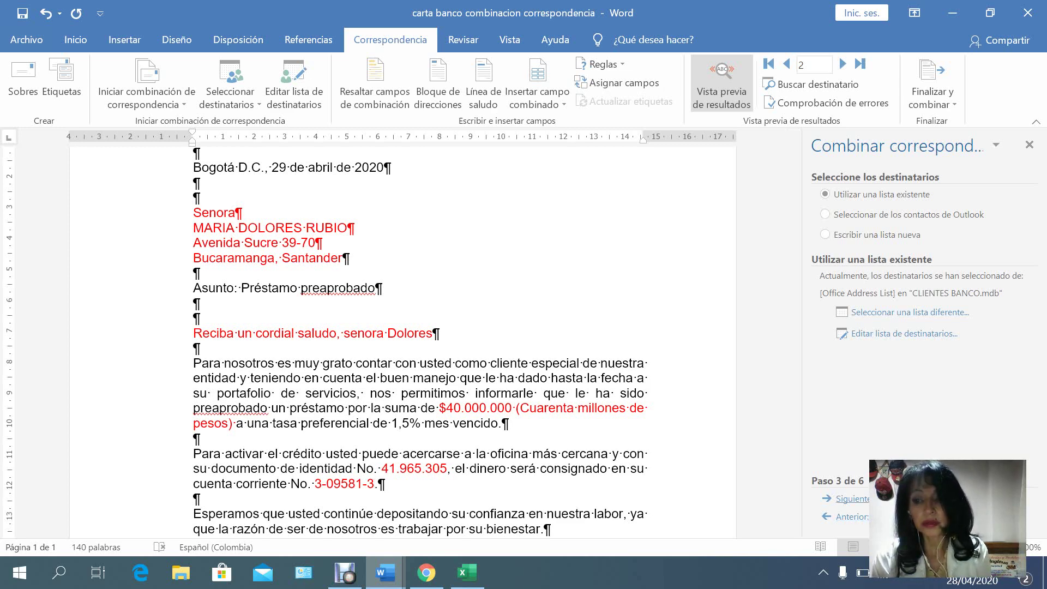
{"action": "left_click", "coordinate": [853, 499]}
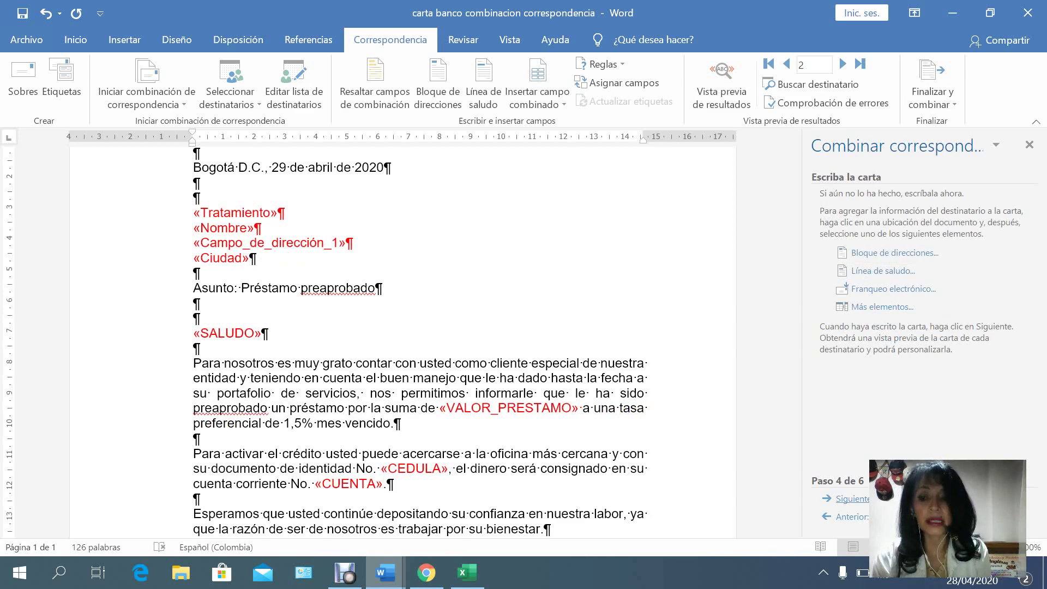
Advance the mail merge wizard through step 5 to step 6, Complete la combinación.
{"action": "left_click", "coordinate": [852, 499]}
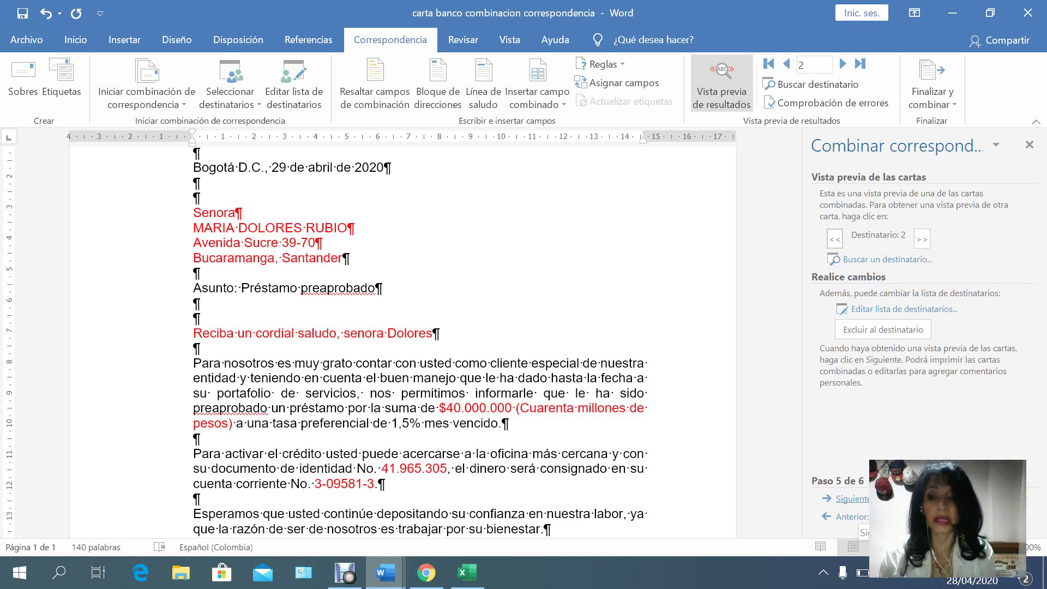
{"action": "left_click", "coordinate": [852, 498]}
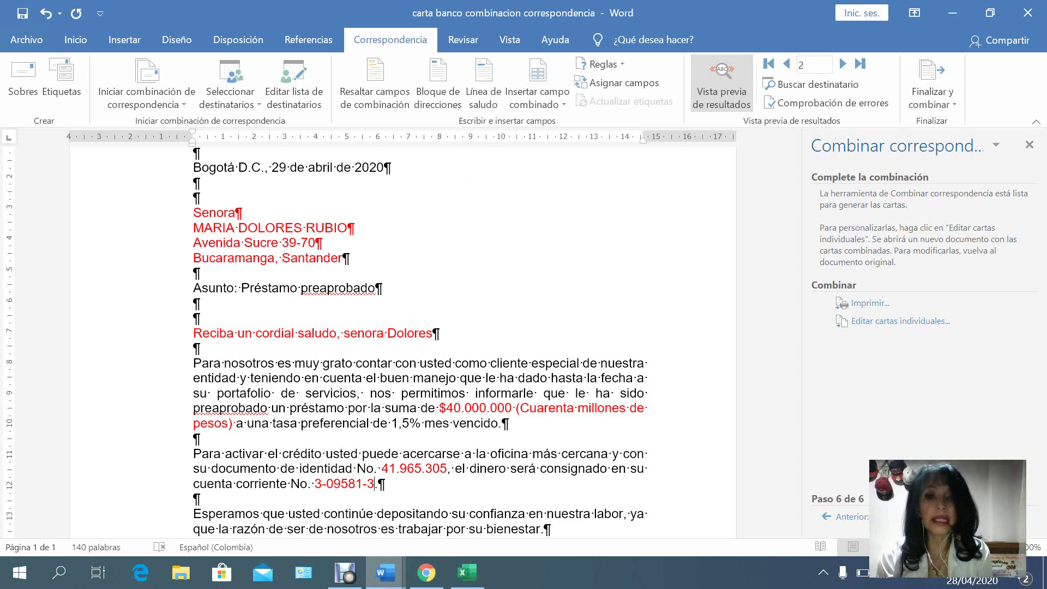
Turn off the results preview and merge all records into individual editable letters.
{"action": "left_click", "coordinate": [932, 92]}
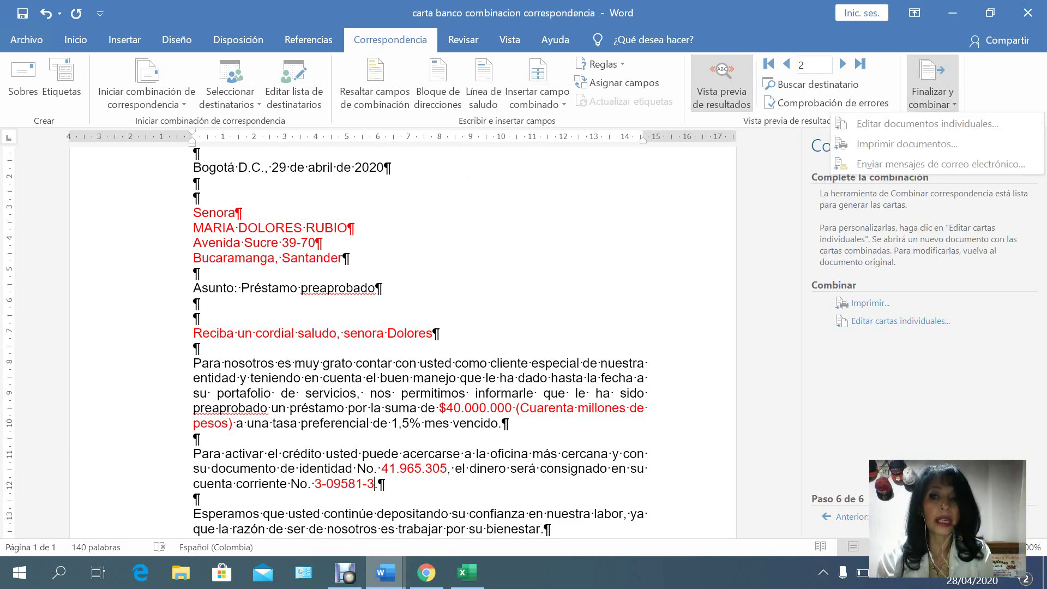
{"action": "left_click", "coordinate": [722, 87]}
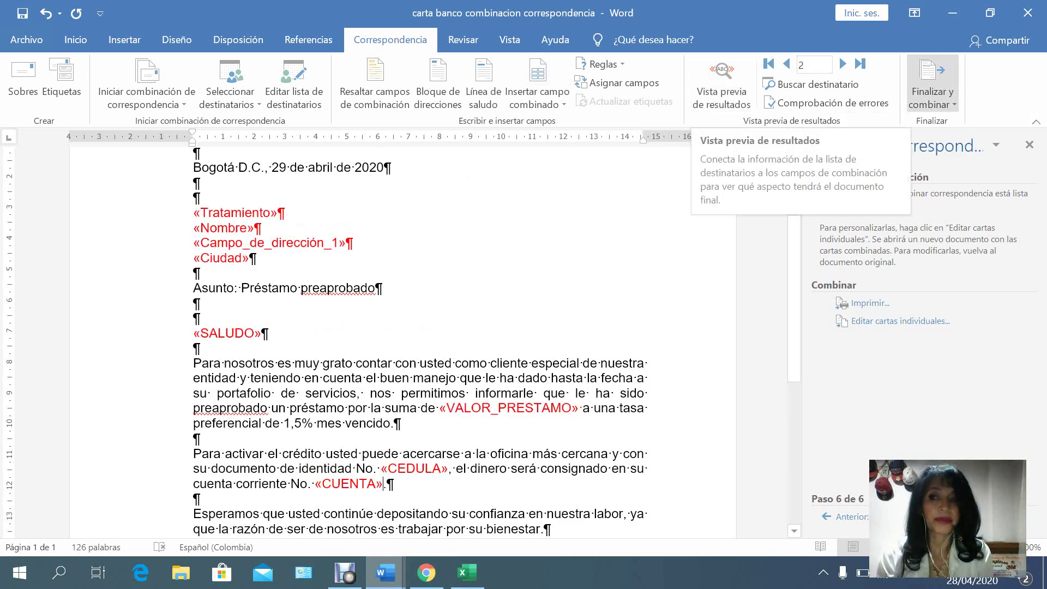
{"action": "left_click", "coordinate": [932, 95]}
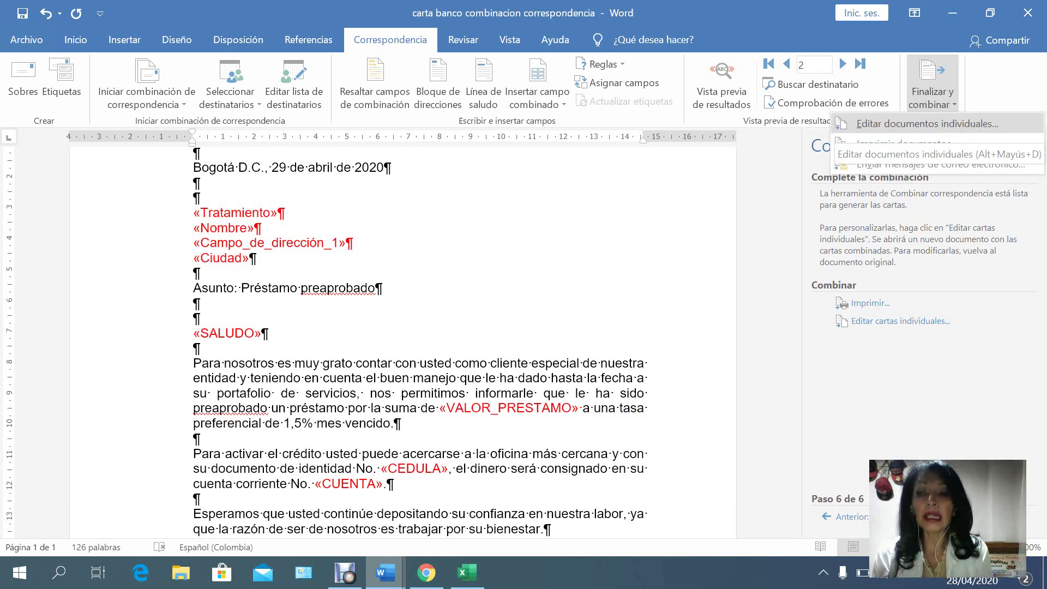
{"action": "left_click", "coordinate": [928, 123]}
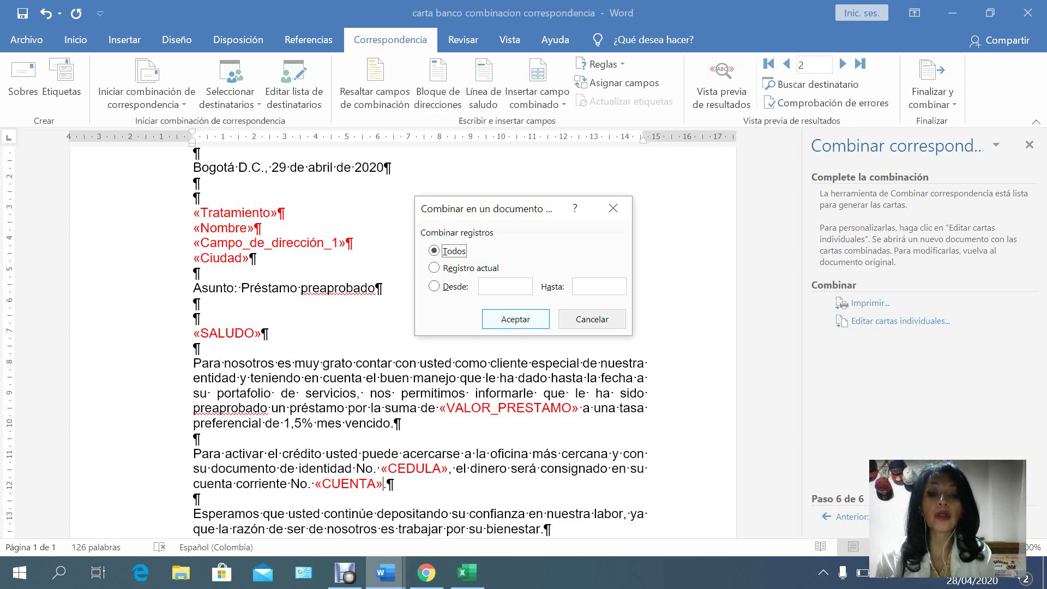
{"action": "key", "text": "Return"}
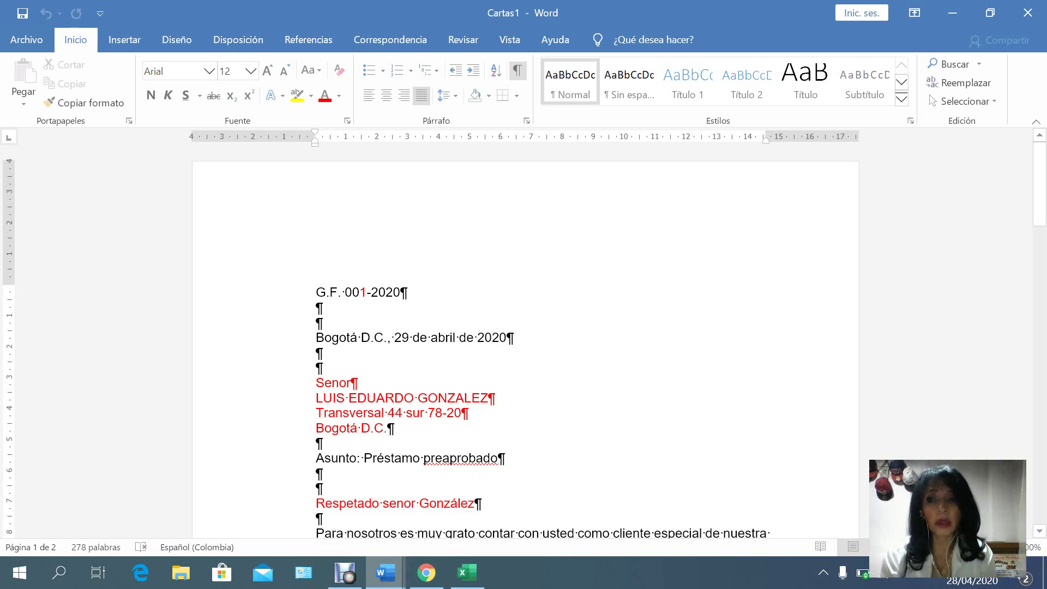
Select all text in Cartas1 and set its font colour to Automático (black).
{"action": "left_click", "coordinate": [962, 101]}
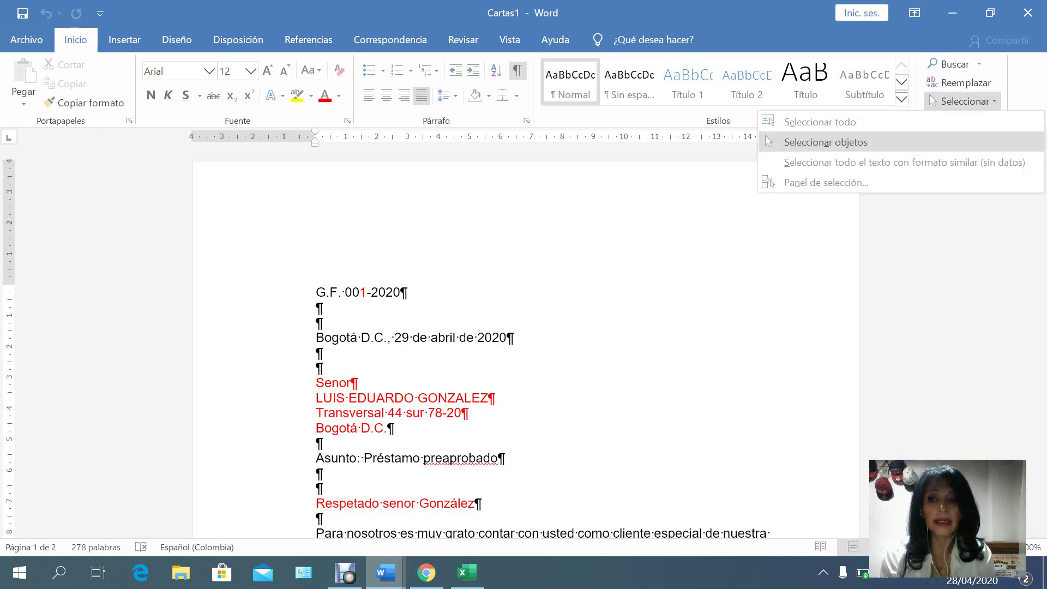
{"action": "key", "text": "Escape"}
{"action": "key", "text": "ctrl+e"}
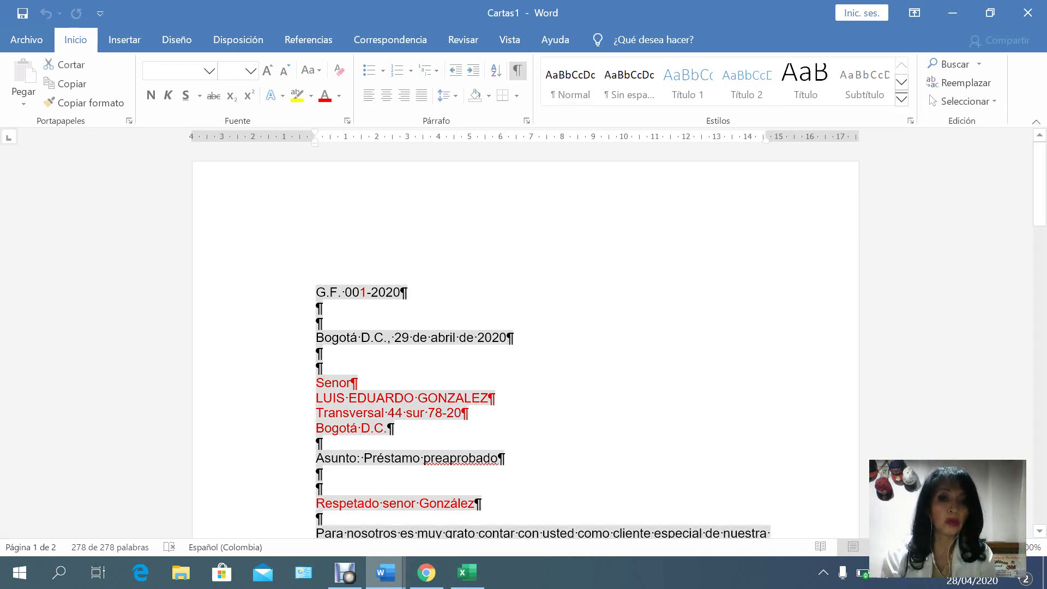
{"action": "left_click", "coordinate": [338, 96]}
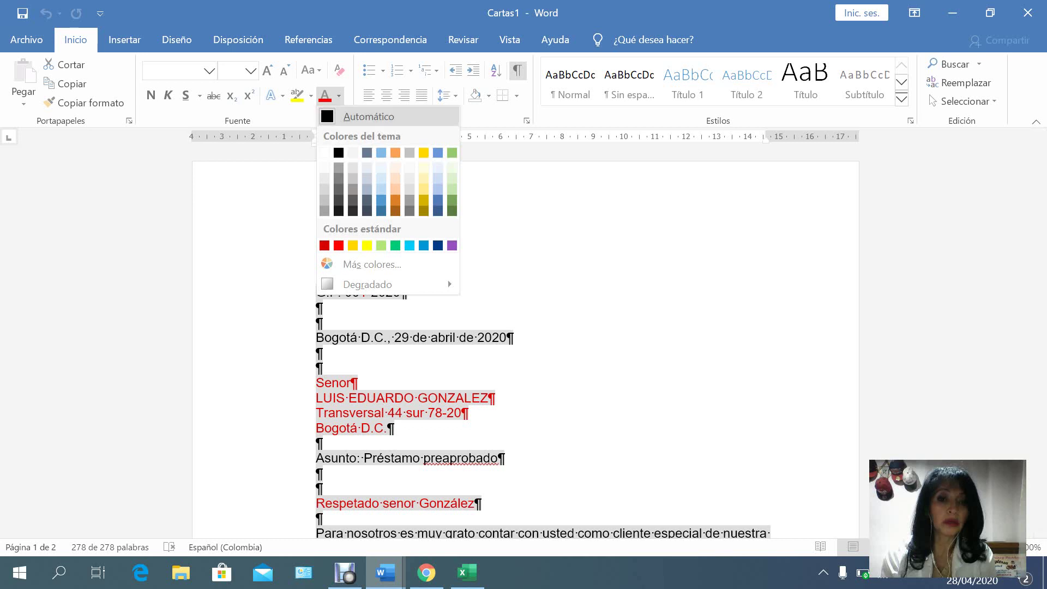
{"action": "left_click", "coordinate": [360, 115]}
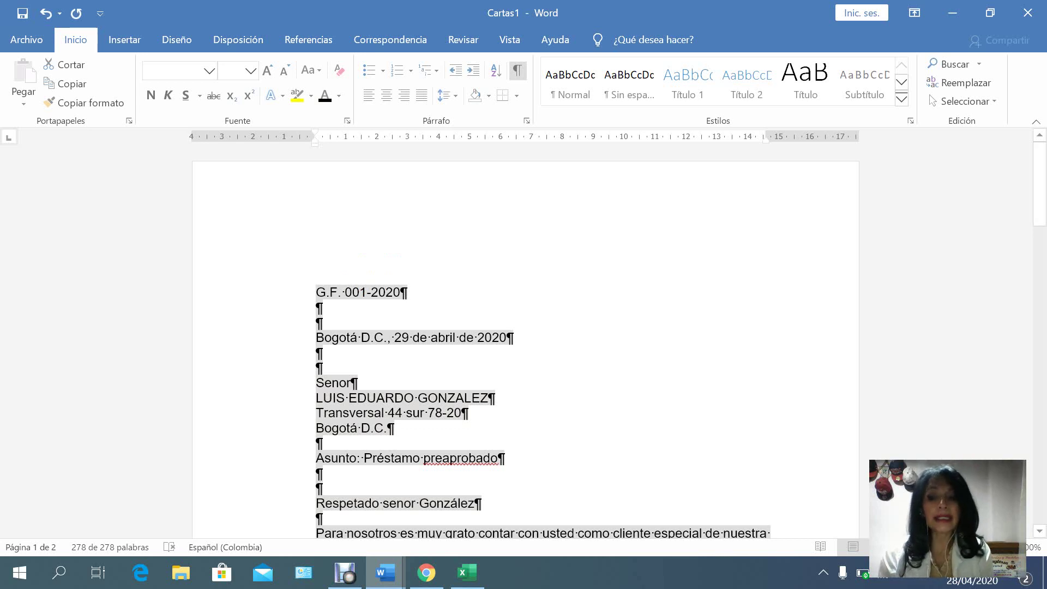
Scroll through the merged letters, then cycle through the open windows with Alt+Tab.
{"action": "scroll", "coordinate": [526, 339], "scroll_direction": "down", "scroll_amount": 1}
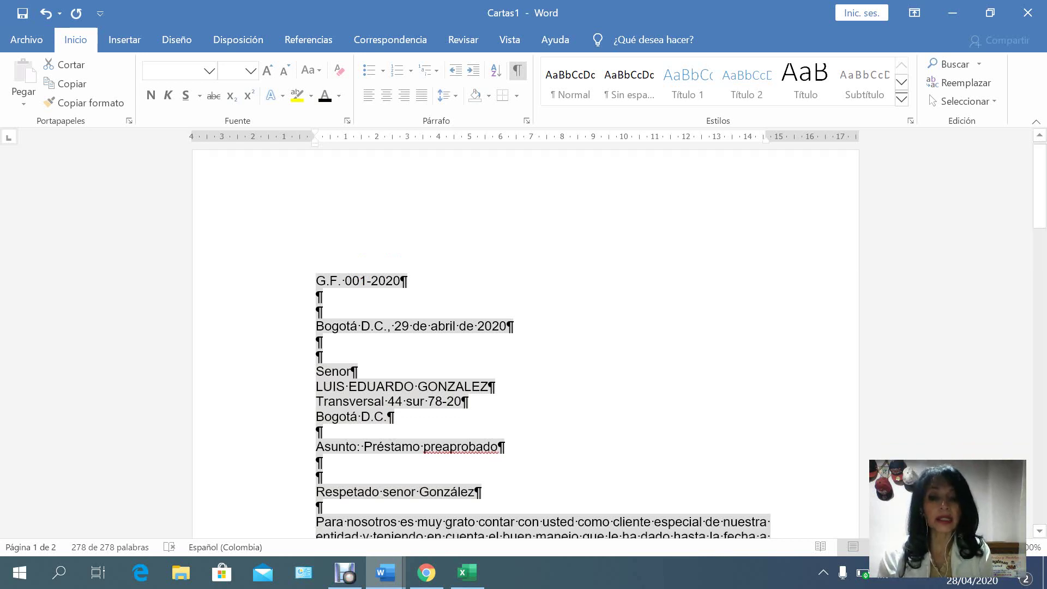
{"action": "scroll", "coordinate": [526, 342], "scroll_direction": "down", "scroll_amount": 2}
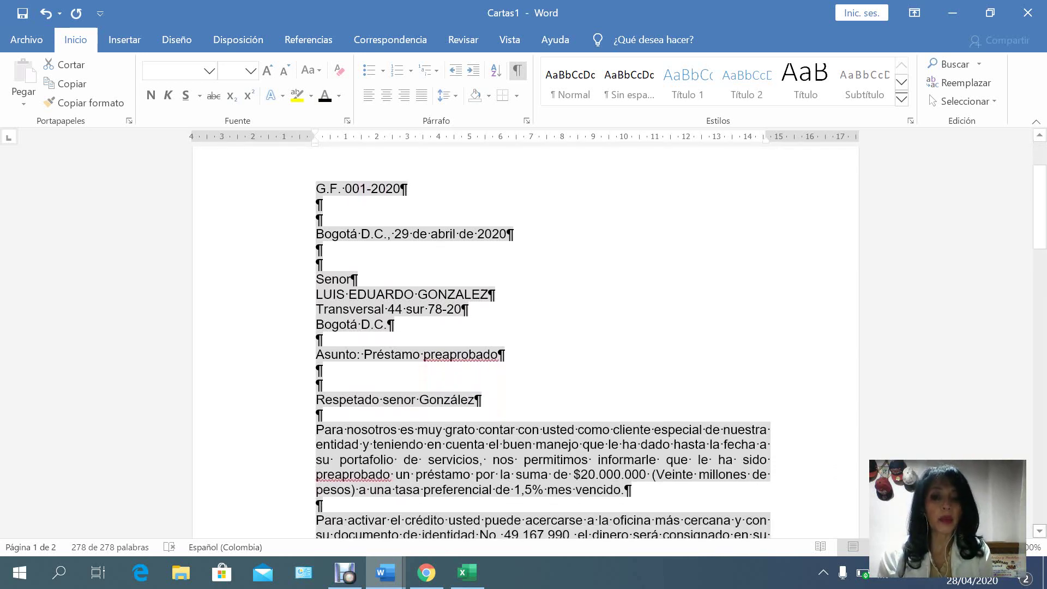
{"action": "scroll", "coordinate": [526, 342], "scroll_direction": "down", "scroll_amount": 1}
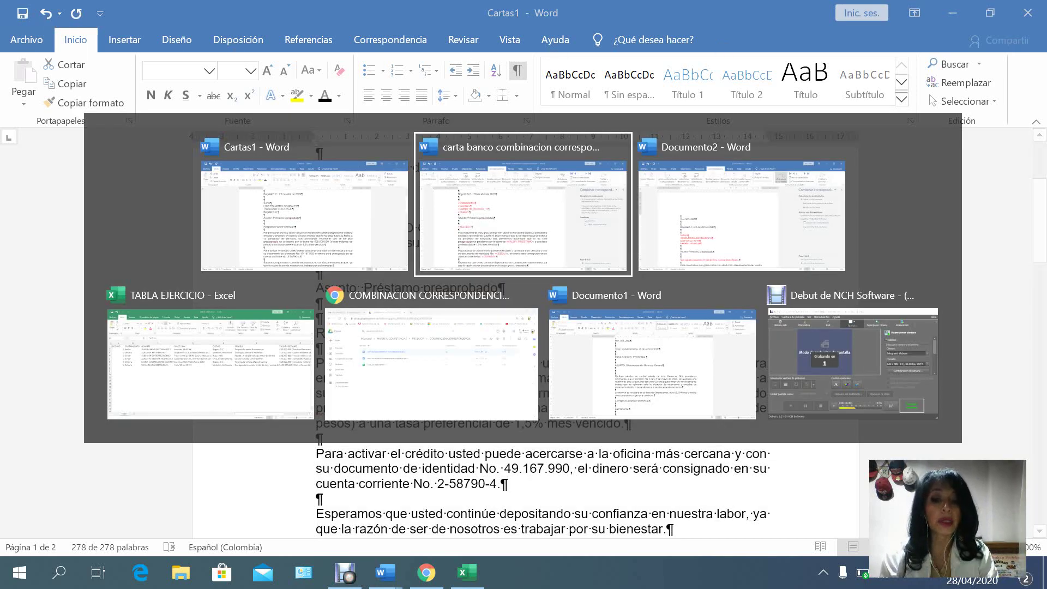
{"action": "key", "text": "alt+Tab"}
{"action": "key", "text": "alt+Tab"}
{"action": "key", "text": "alt+Tab"}
{"action": "key", "text": "alt+Tab"}
{"action": "key", "text": "alt+Tab"}
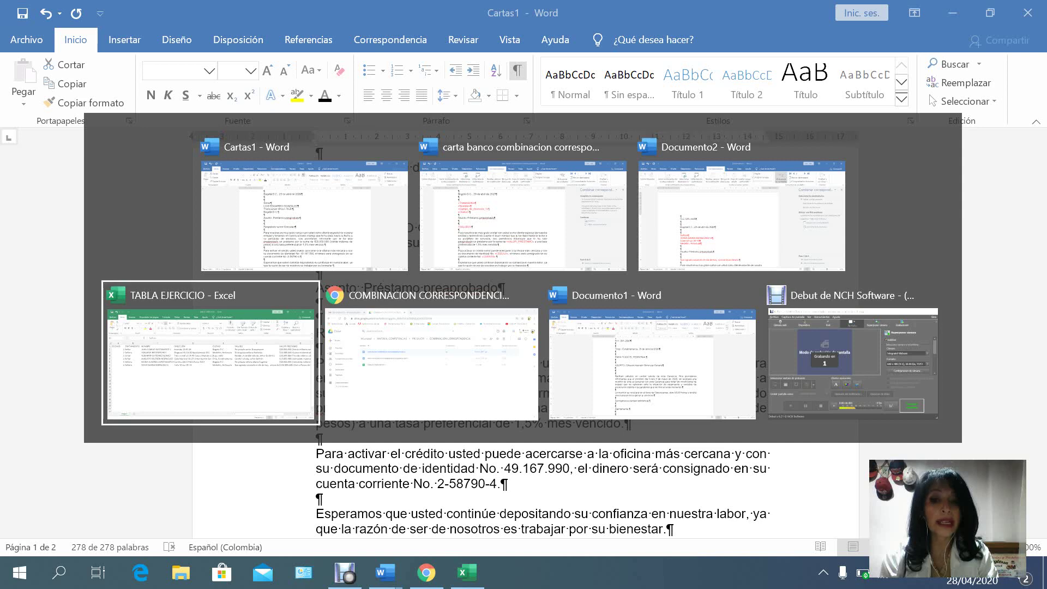
{"action": "key", "text": "alt+Tab"}
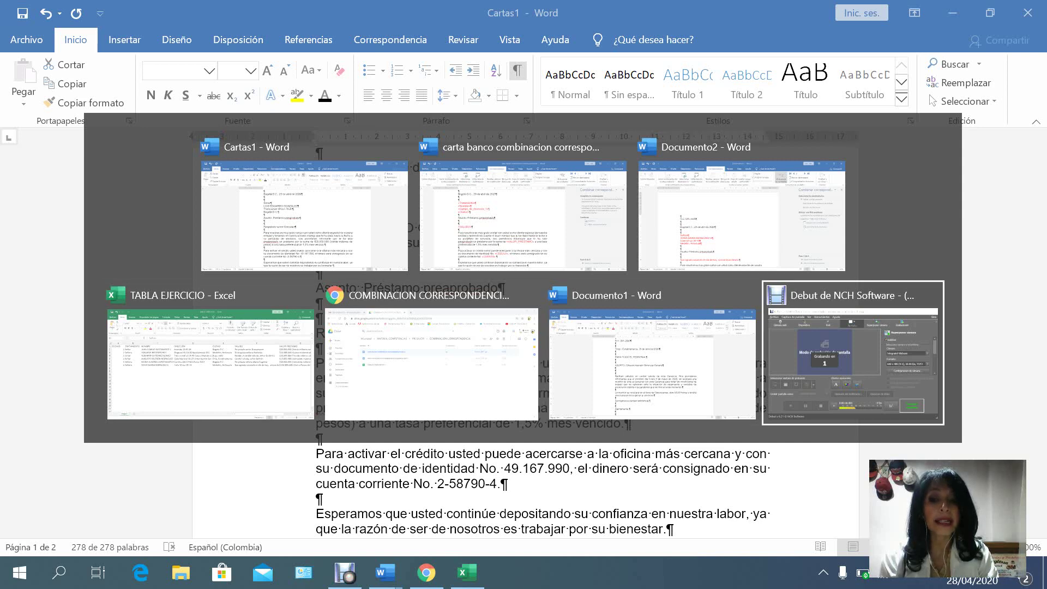